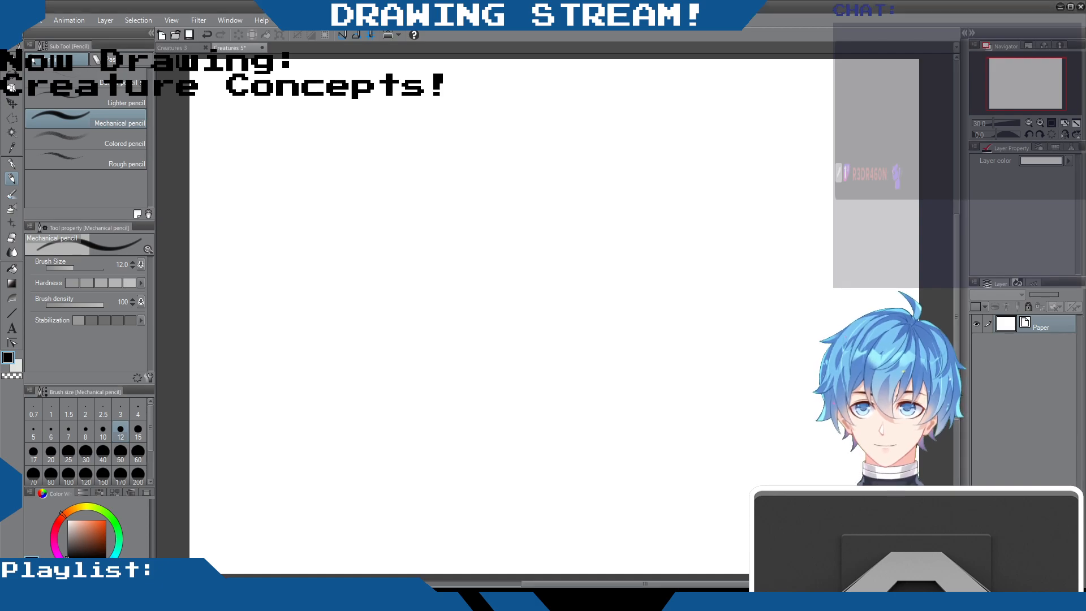
- Close the Creatures 3 document and add a new raster layer above the Paper layer in Creatures 5
click(206, 47)
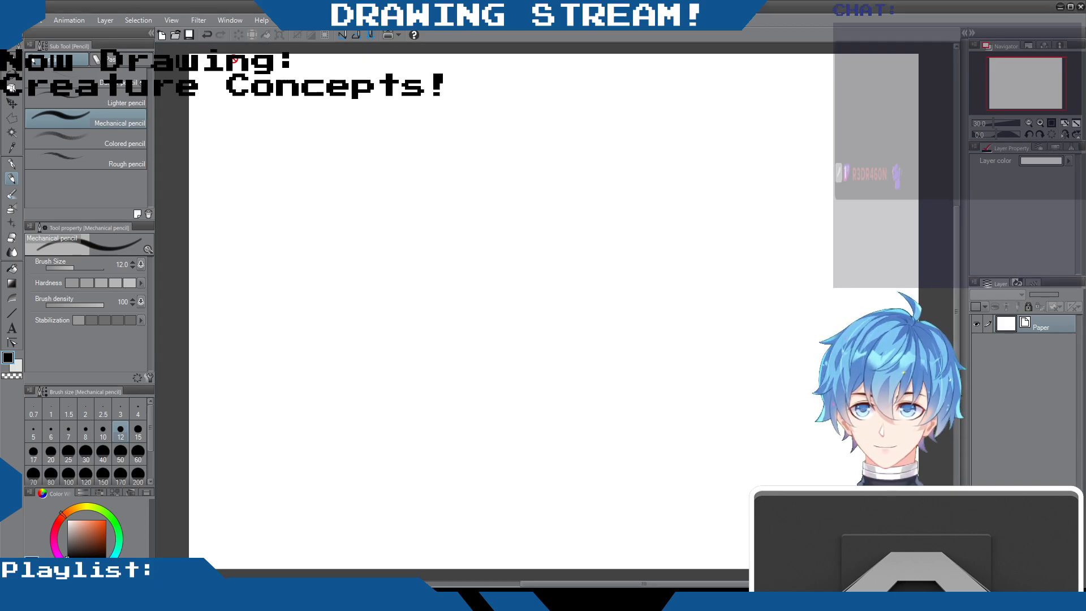
scroll(405, 228, down, 1)
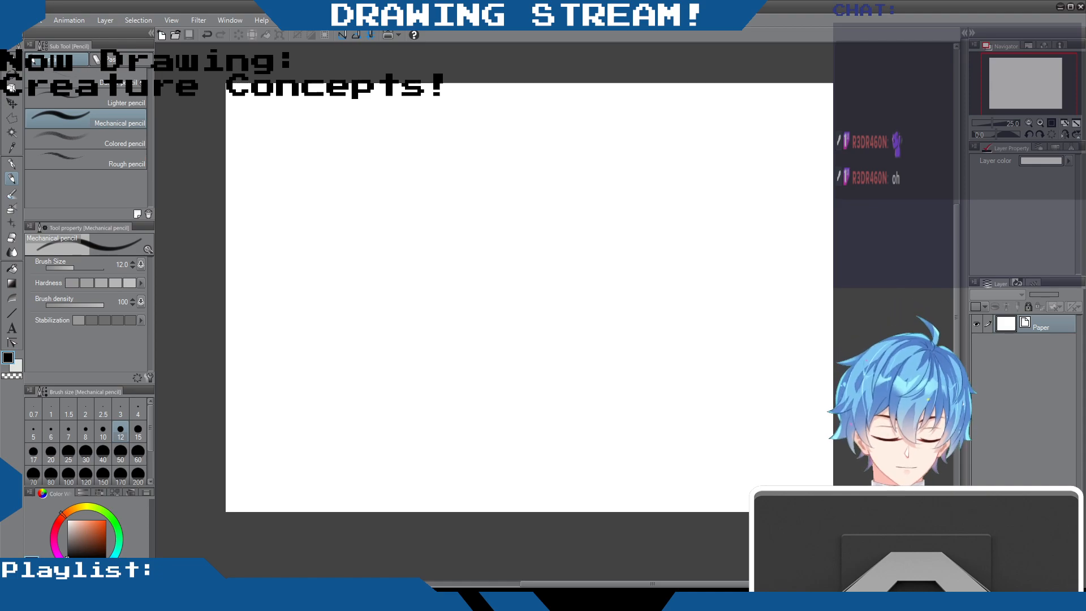
key(ctrl+shift+n)
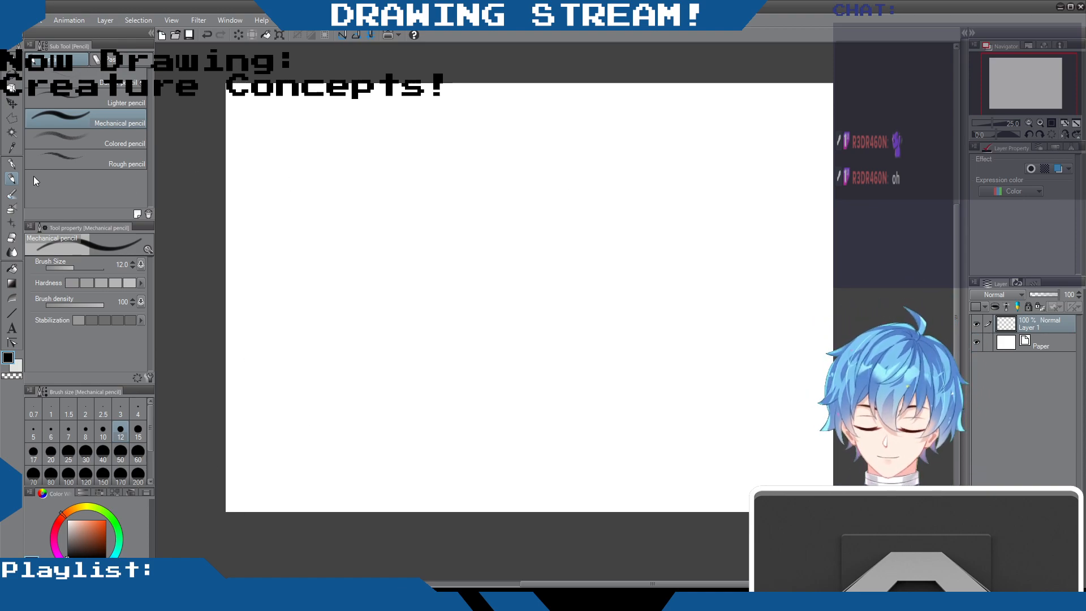
- Change the drawing color from black to a muted teal green
click(110, 560)
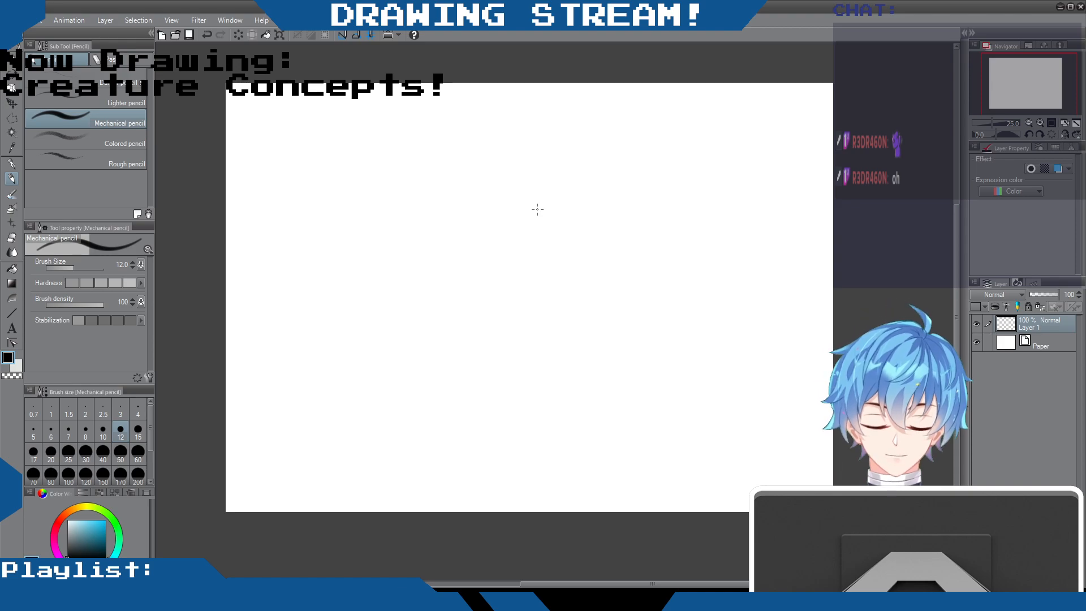
click(98, 542)
click(94, 535)
click(116, 549)
drag(526, 254, 585, 259)
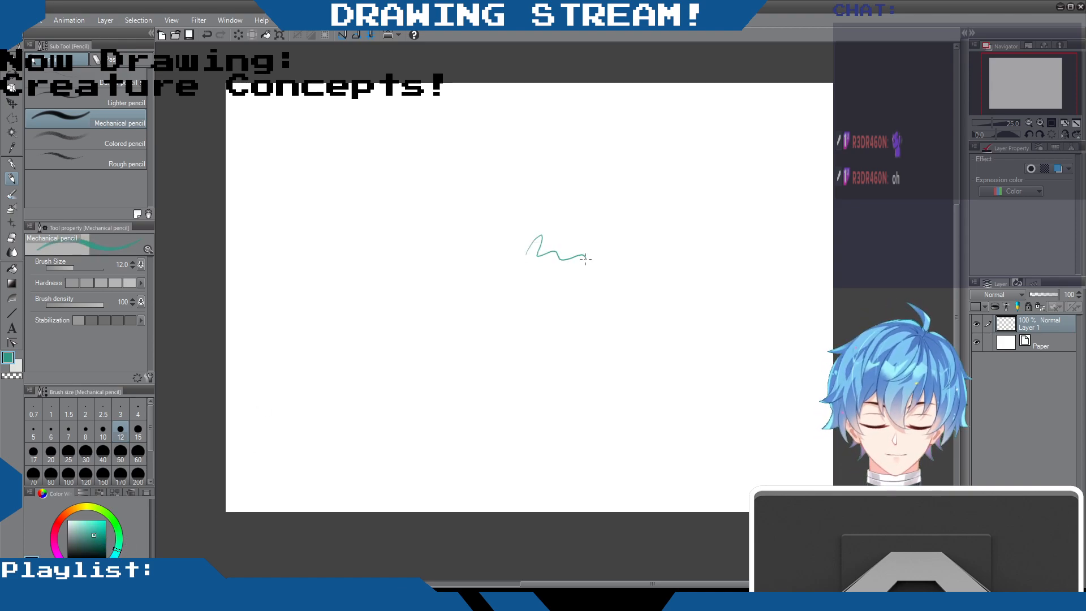
key(ctrl+z)
scroll(585, 265, down, 4)
scroll(622, 185, up, 5)
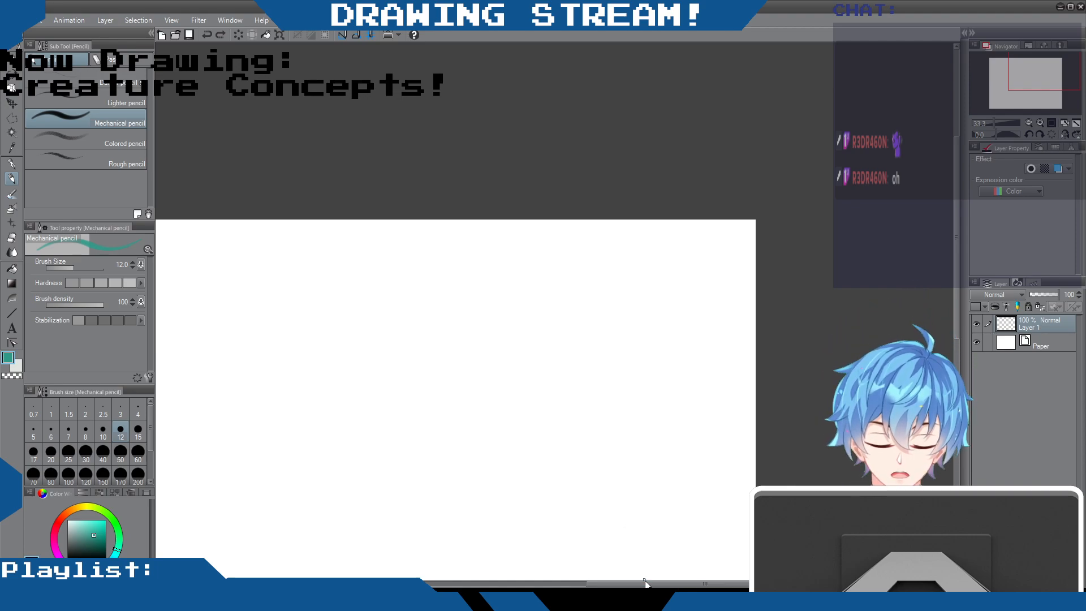
drag(645, 584, 578, 584)
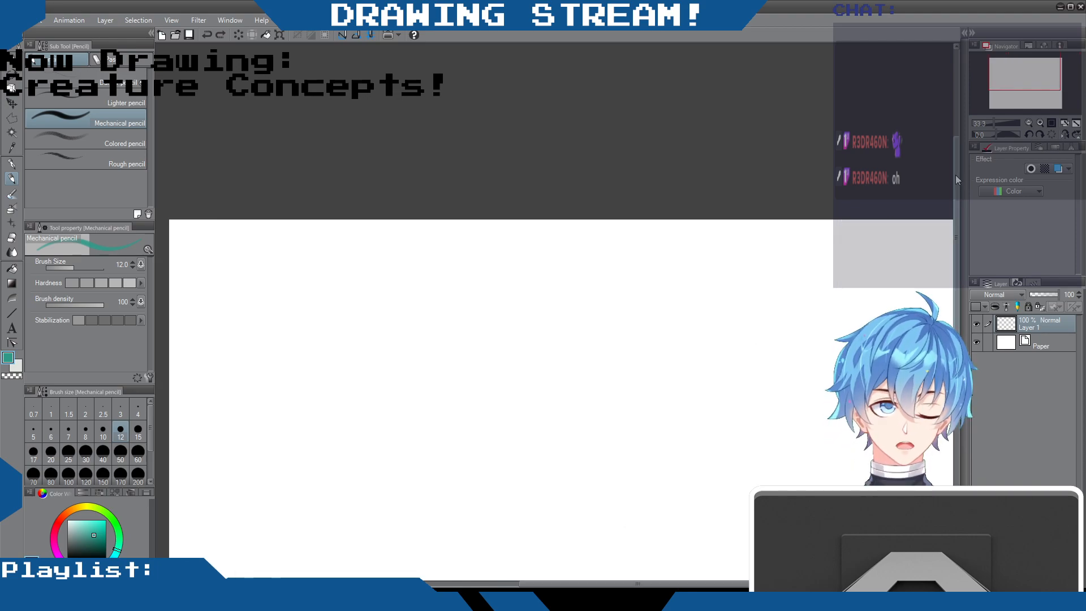
drag(954, 184, 932, 243)
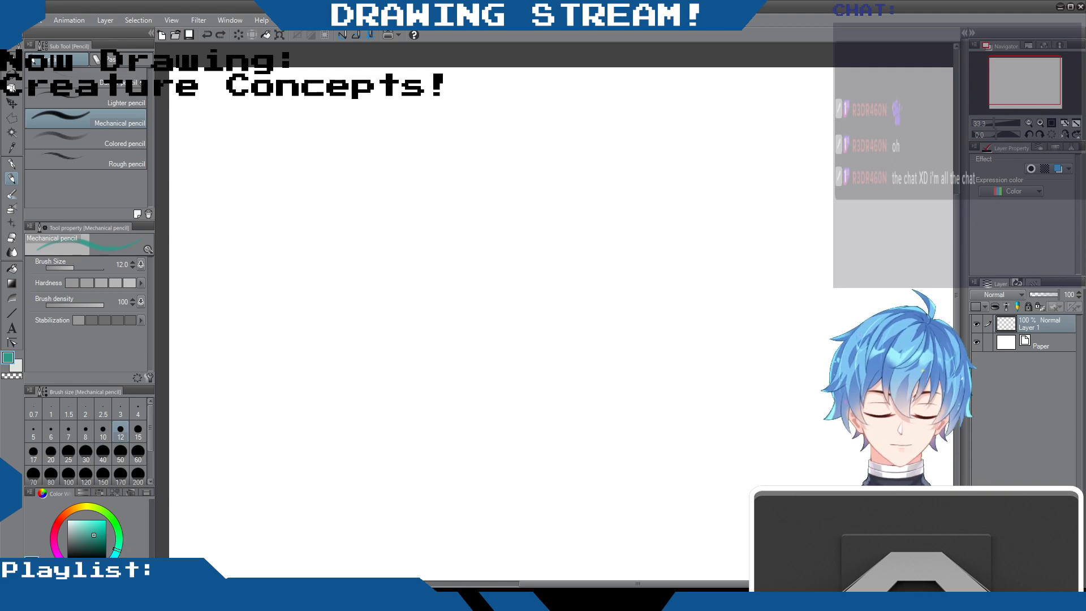
mouse_move(552, 159)
mouse_down()
mouse_move(556, 306)
mouse_move(530, 361)
mouse_up()
key(ctrl+z)
- Brighten the teal drawing color and try it with freehand squiggles on the canvas, undoing each one
click(100, 530)
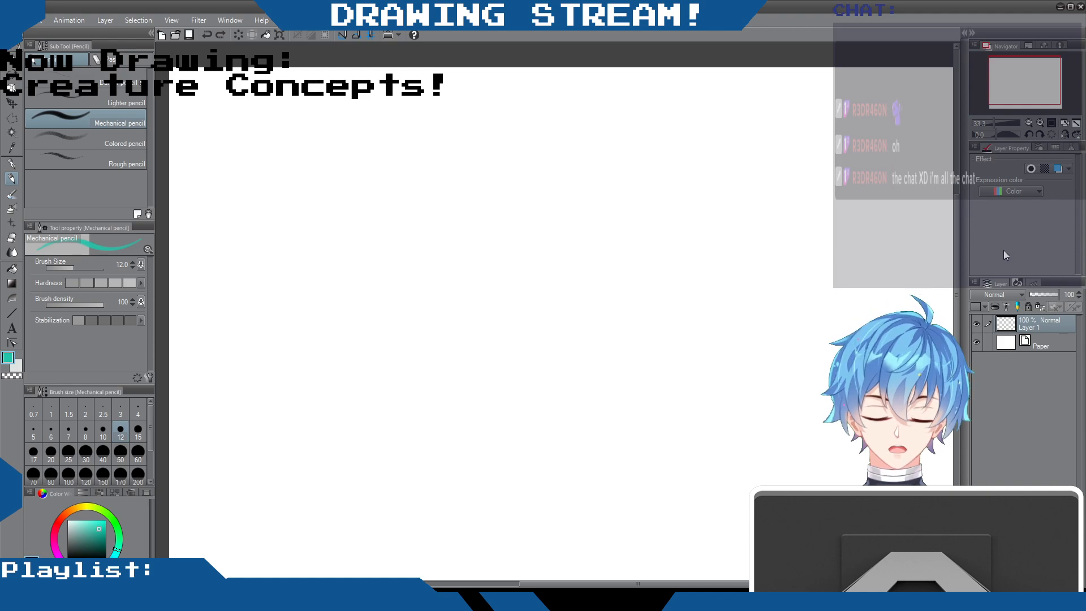
drag(584, 290, 635, 351)
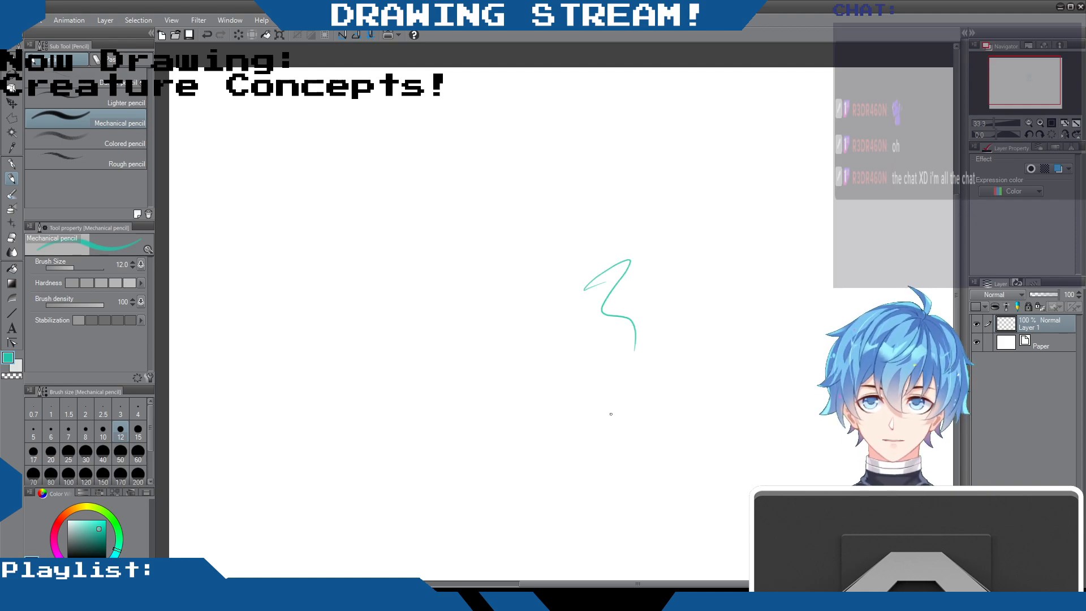
key(ctrl+z)
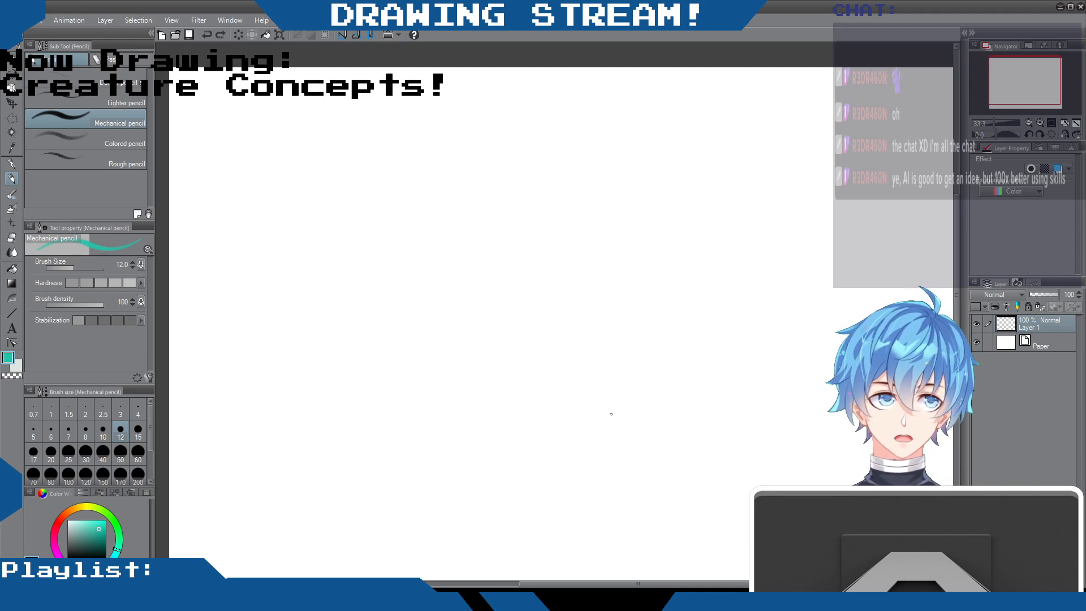
mouse_move(562, 265)
mouse_down()
mouse_move(613, 268)
mouse_move(617, 295)
mouse_up()
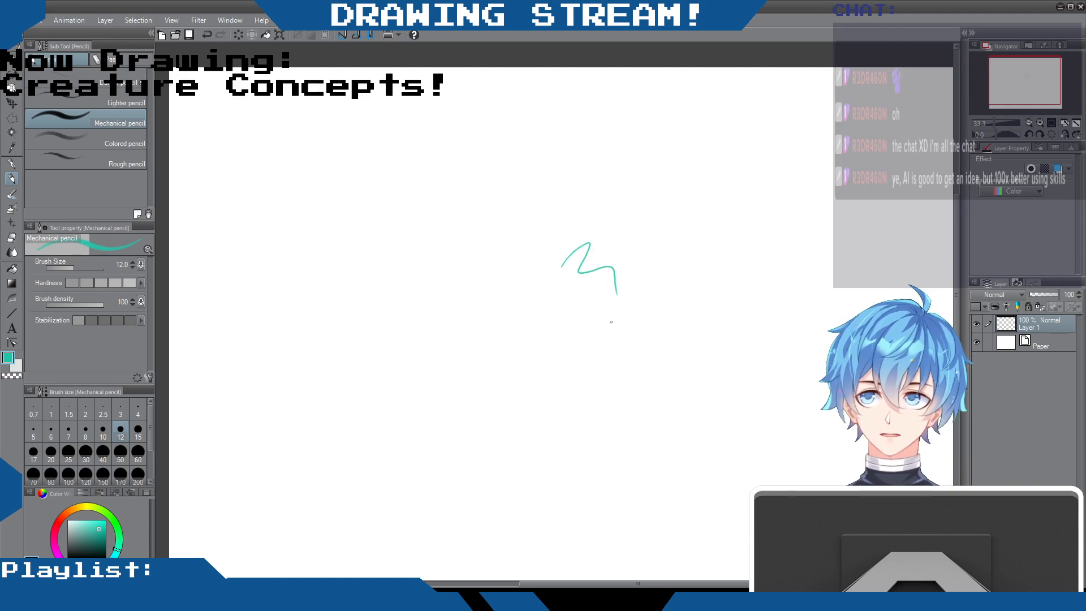
key(ctrl+z)
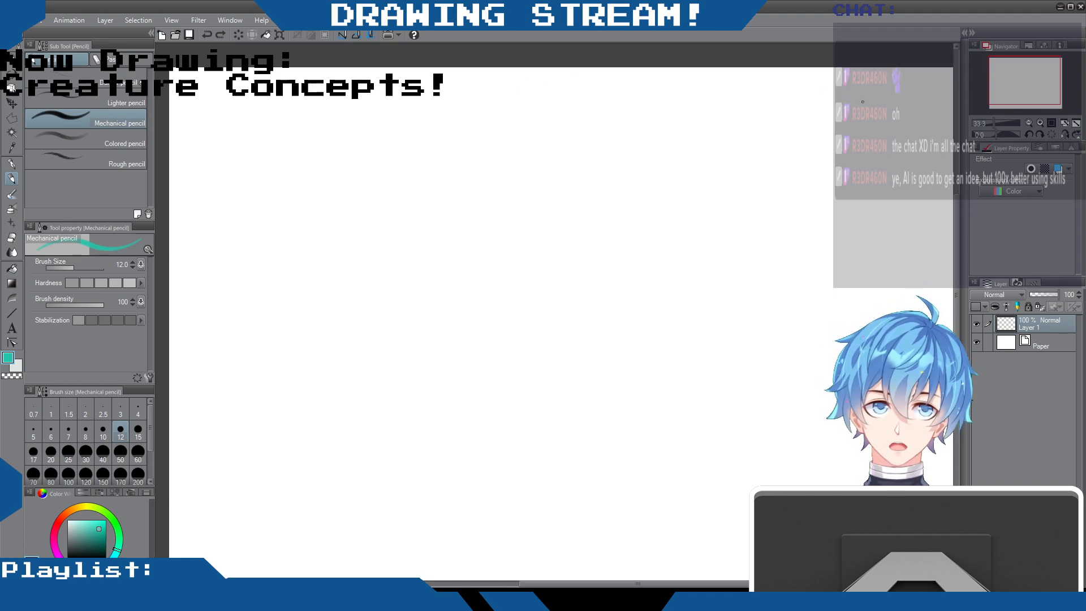
- Sketch a crescent-shaped arc in the canvas's upper area with overlapping teal mechanical pencil strokes on Layer 1
scroll(905, 169, up, 2)
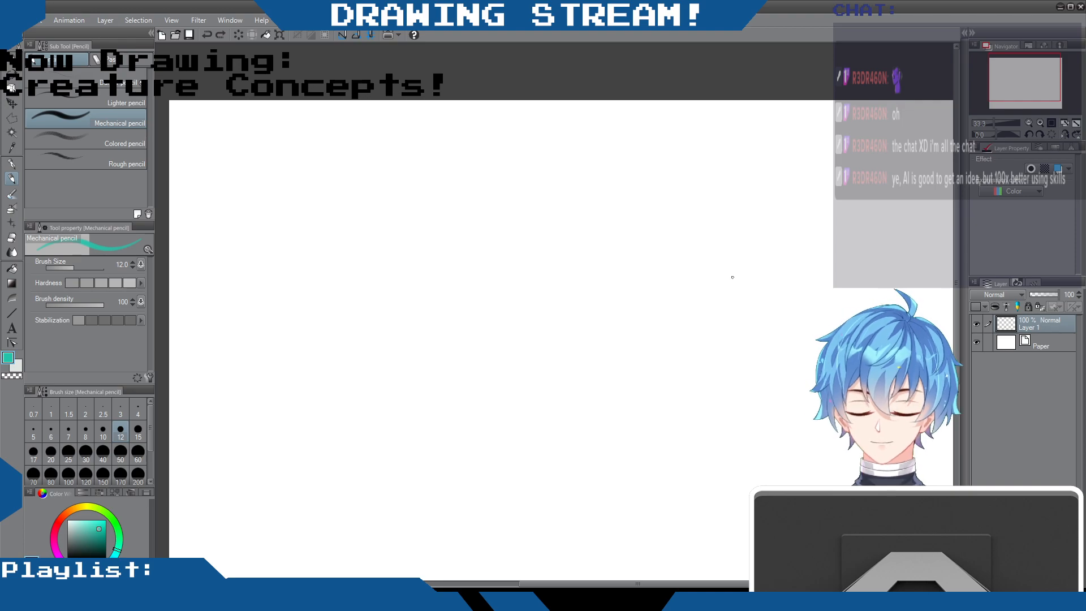
drag(713, 584, 682, 583)
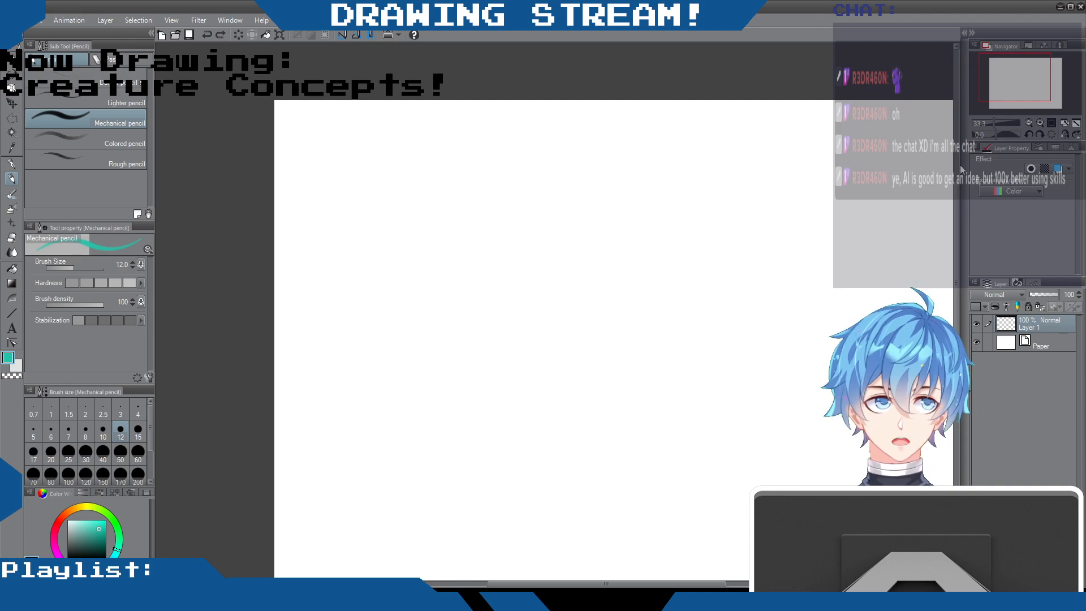
drag(958, 194, 950, 216)
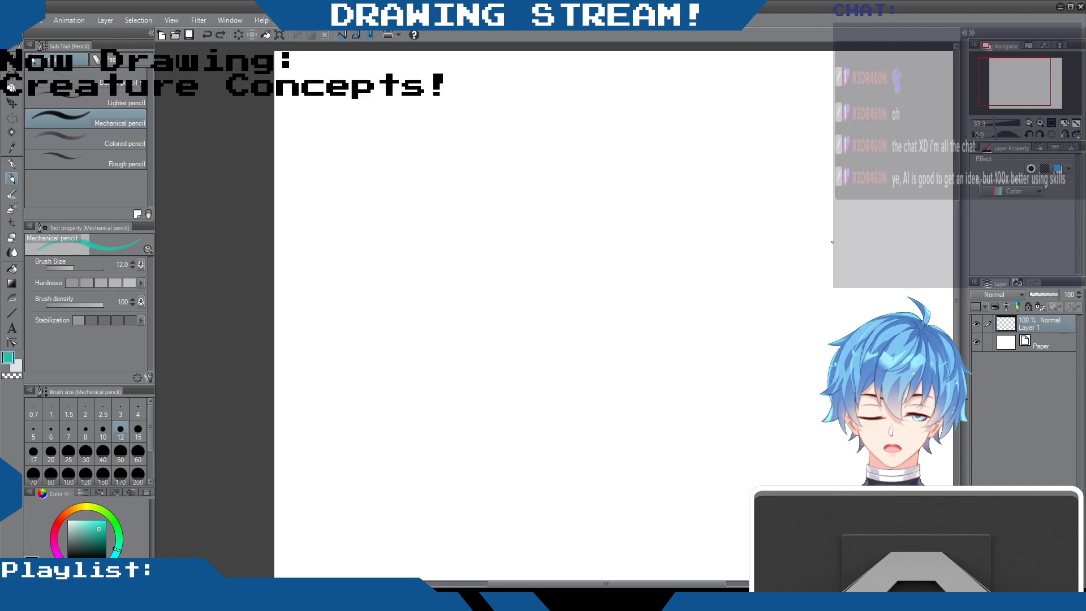
drag(957, 213, 959, 192)
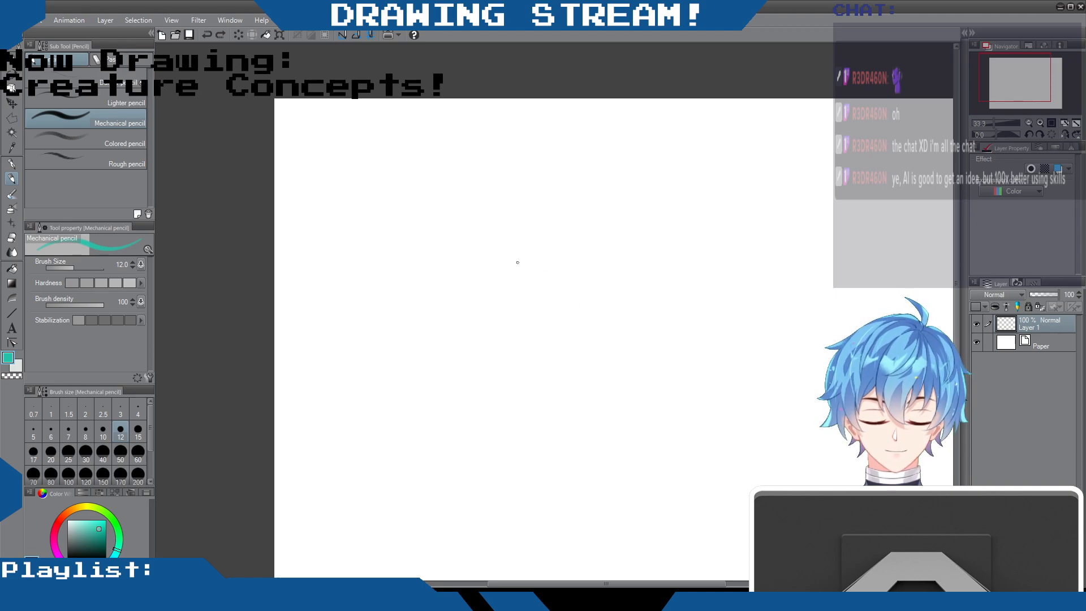
mouse_move(530, 247)
mouse_down()
mouse_move(528, 284)
mouse_move(523, 266)
mouse_move(538, 291)
mouse_up()
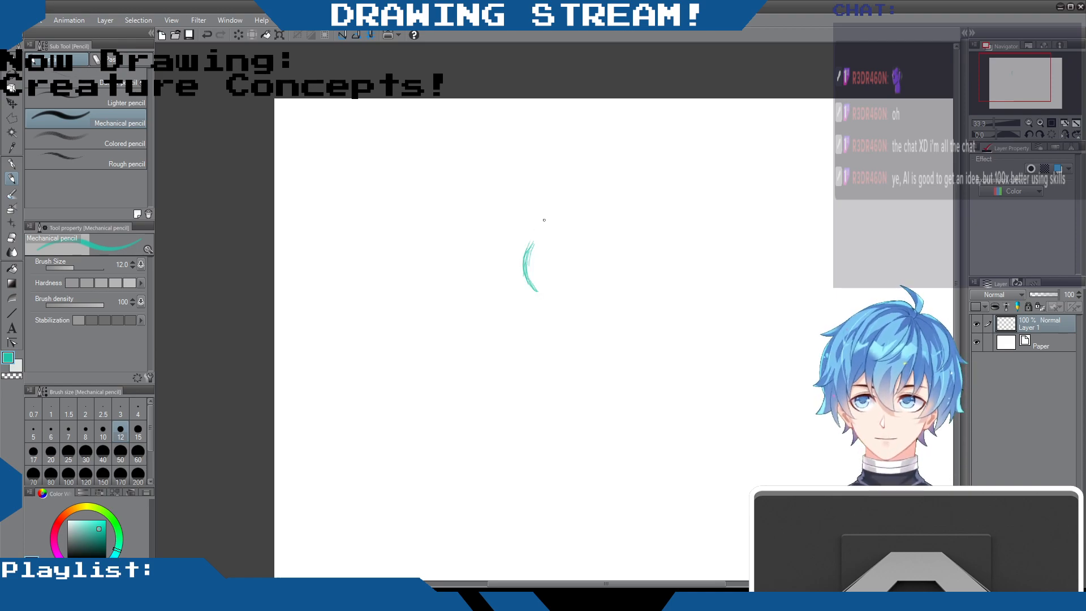
drag(528, 249, 540, 233)
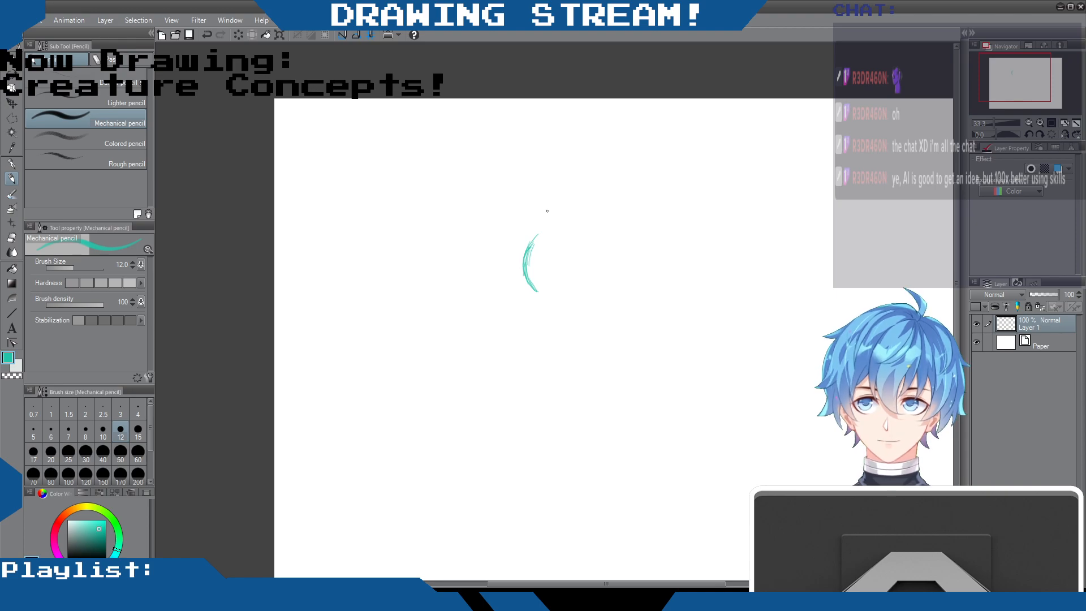
drag(531, 249, 544, 227)
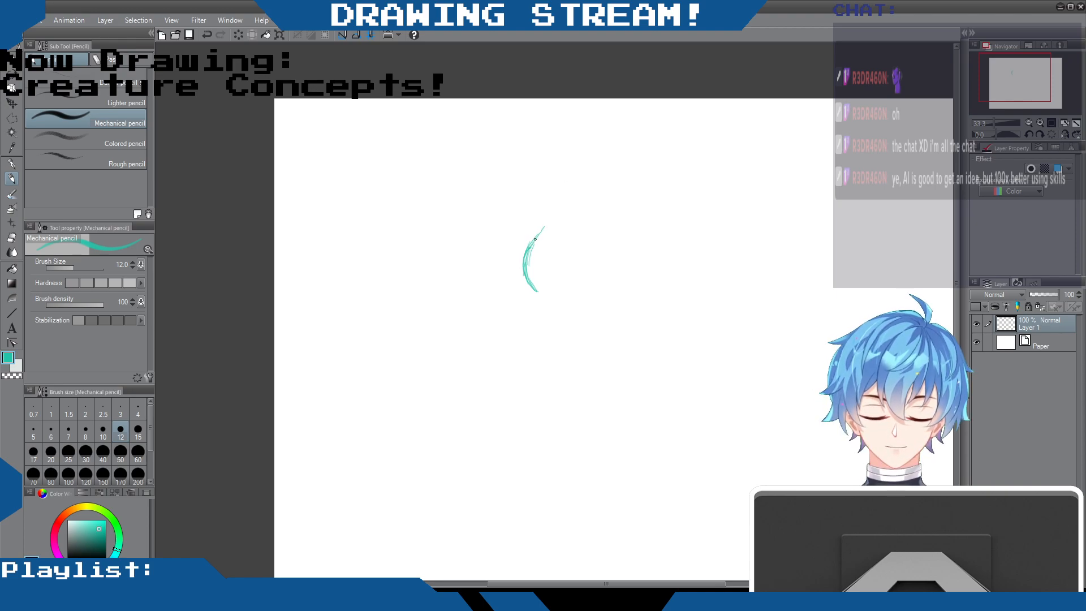
drag(531, 241, 550, 219)
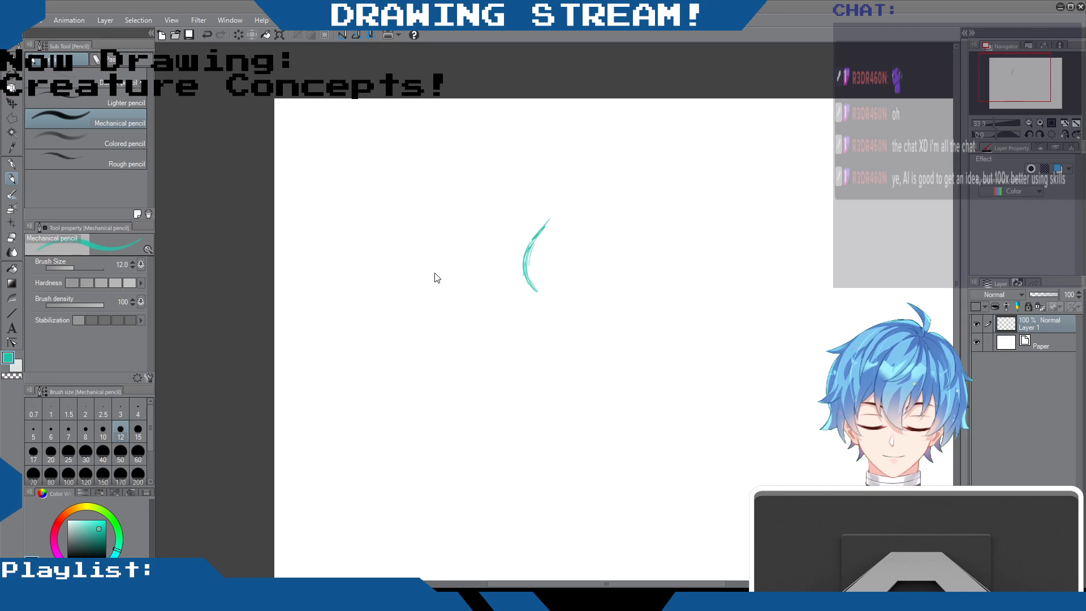
- Open the BGM 2.0.png reference image and copy the whole picture using a rectangular selection
double_click(405, 187)
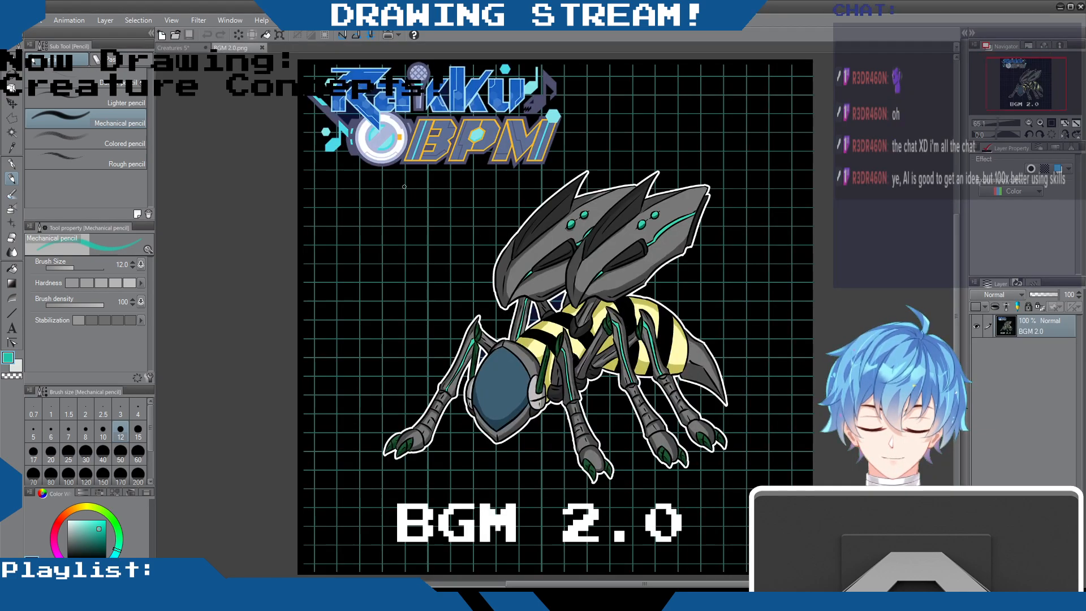
click(12, 119)
click(50, 80)
scroll(294, 60, down, 2)
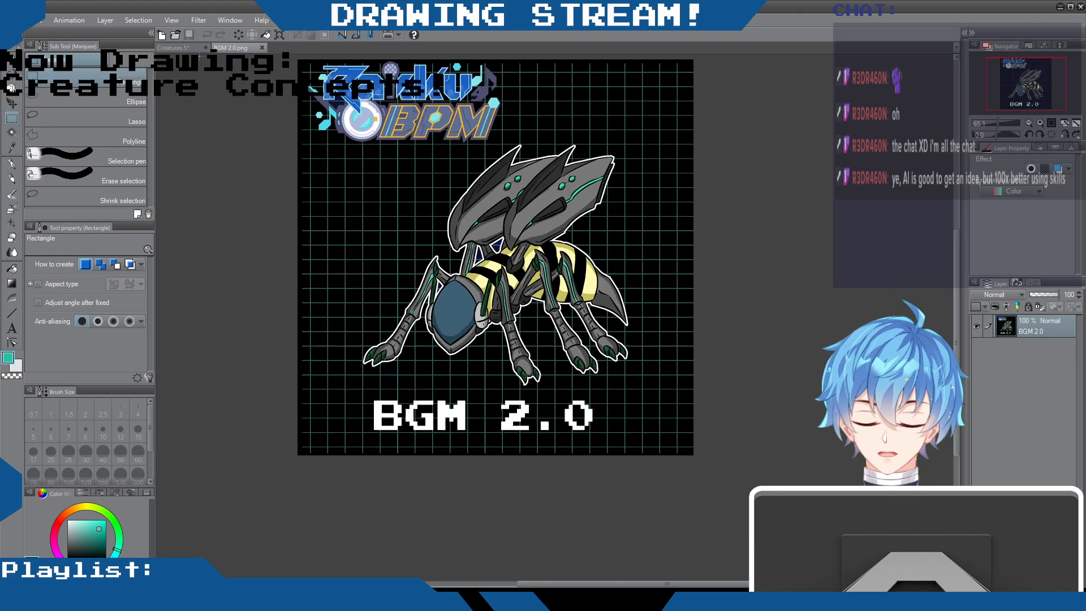
drag(287, 56, 589, 402)
click(672, 408)
drag(276, 55, 661, 394)
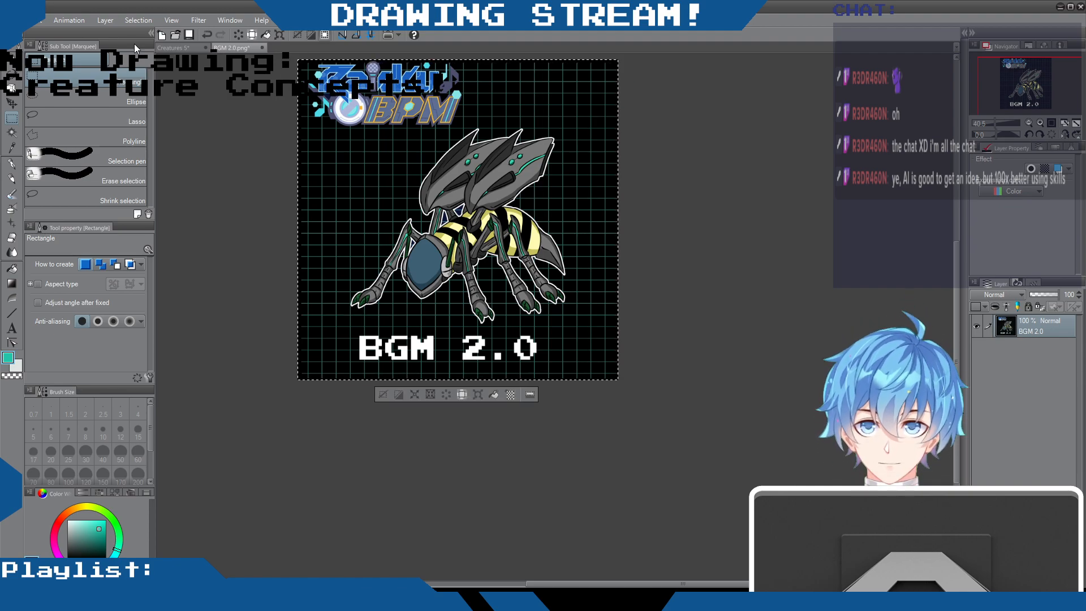
- Paste the BGM 2.0 picture into the Creatures 5 canvas and scale it proportionally to 56% in the upper-left corner
click(173, 48)
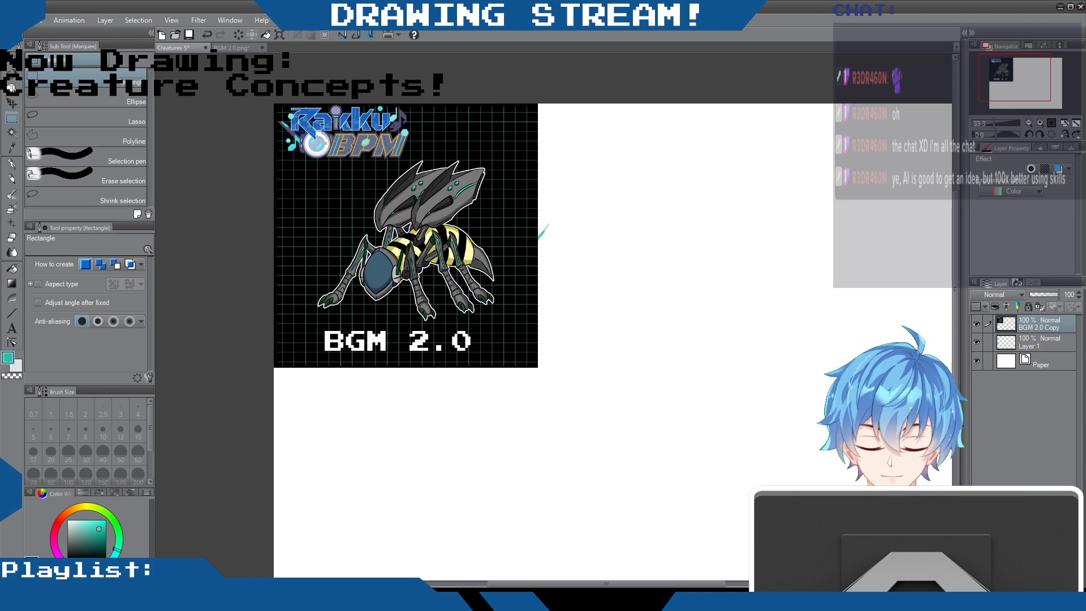
key(ctrl+t)
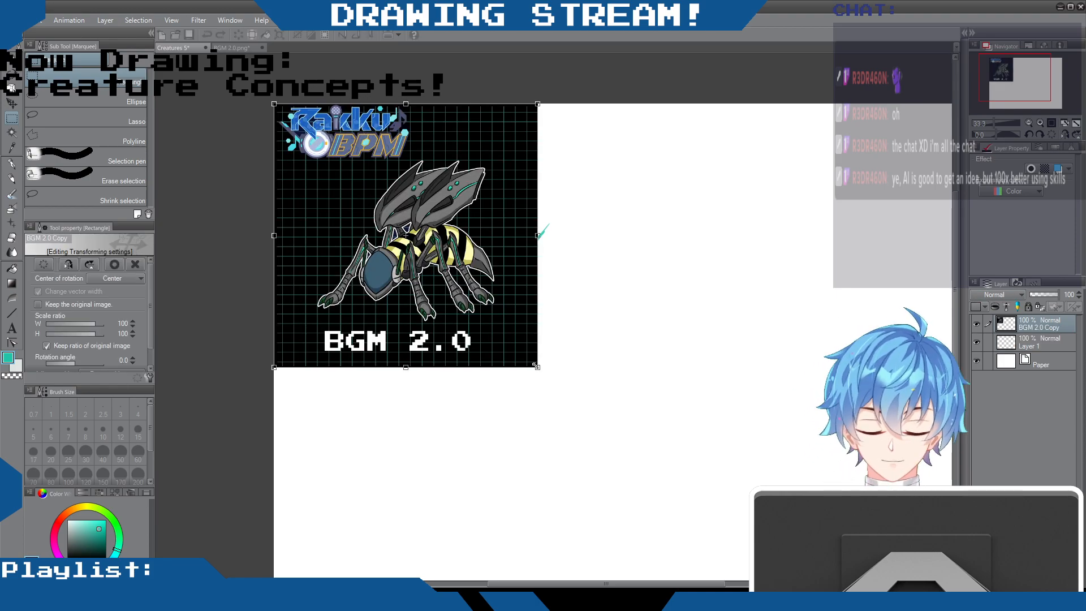
drag(538, 367, 427, 252)
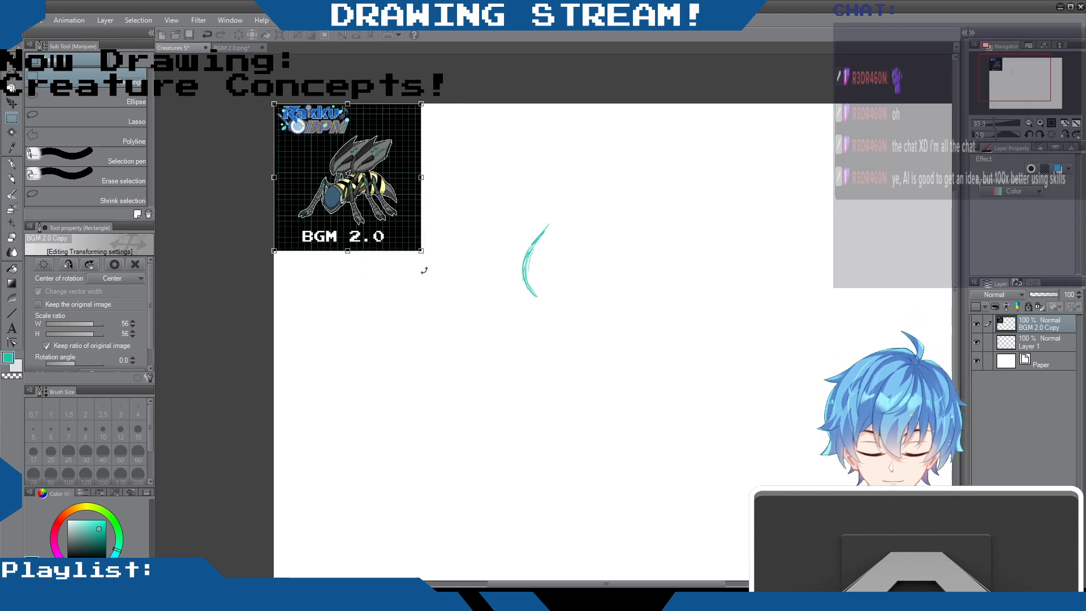
key(Return)
- Try to extend the teal arc into an upright oval with mechanical pencil strokes, undoing the stray mark below it
scroll(527, 200, up, 1)
scroll(527, 200, up, 2)
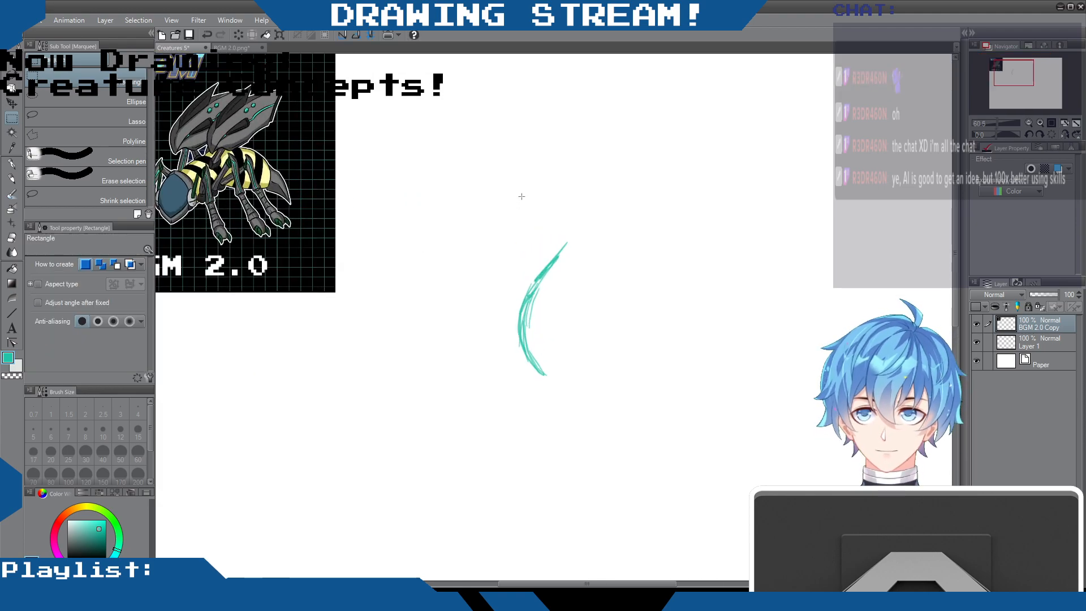
drag(582, 583, 551, 581)
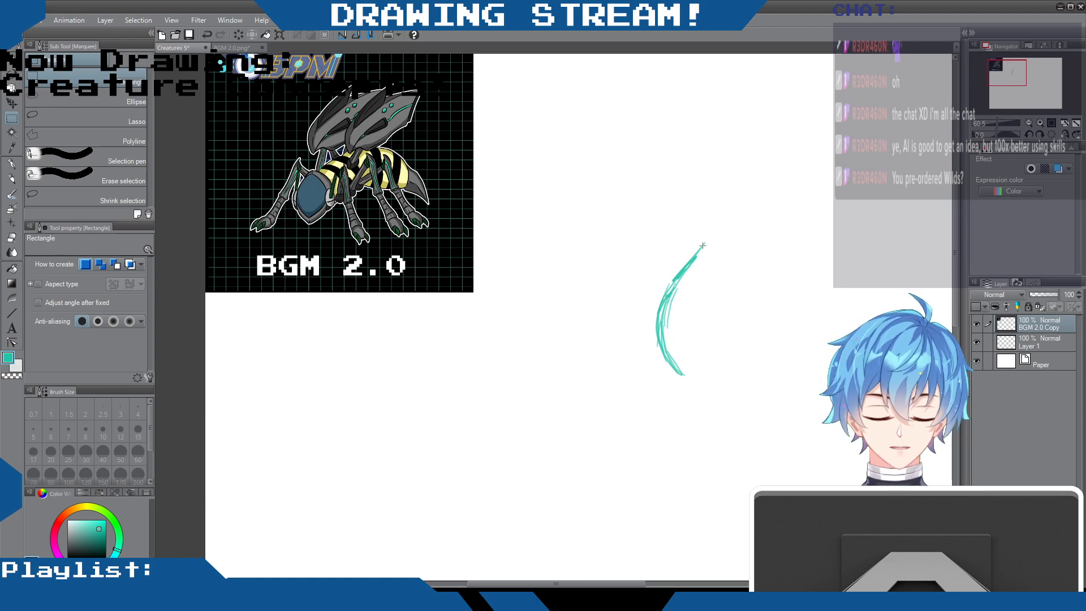
drag(692, 245, 713, 250)
click(630, 266)
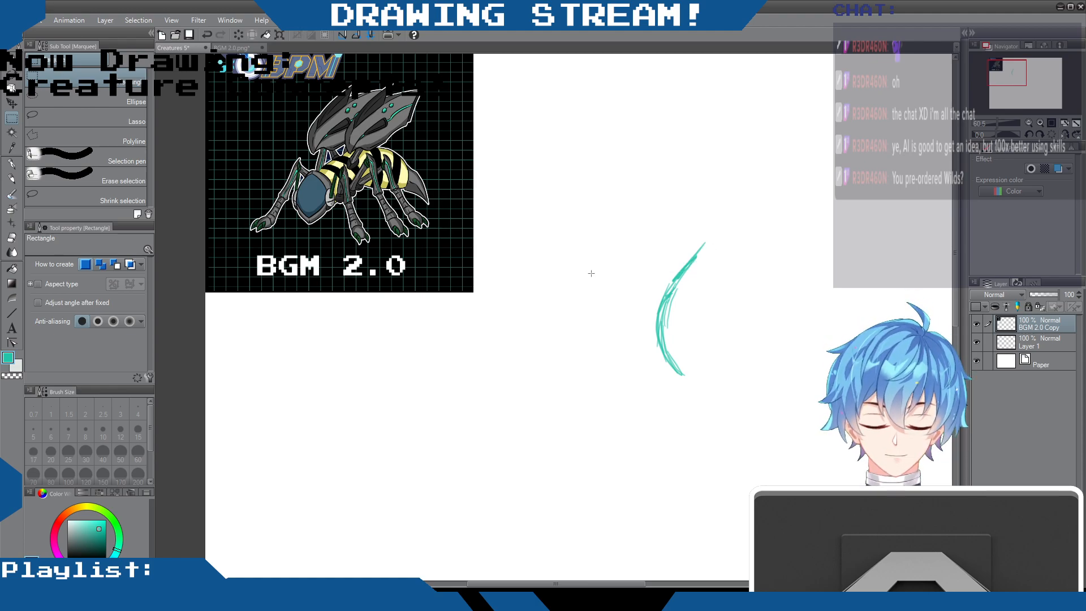
click(11, 178)
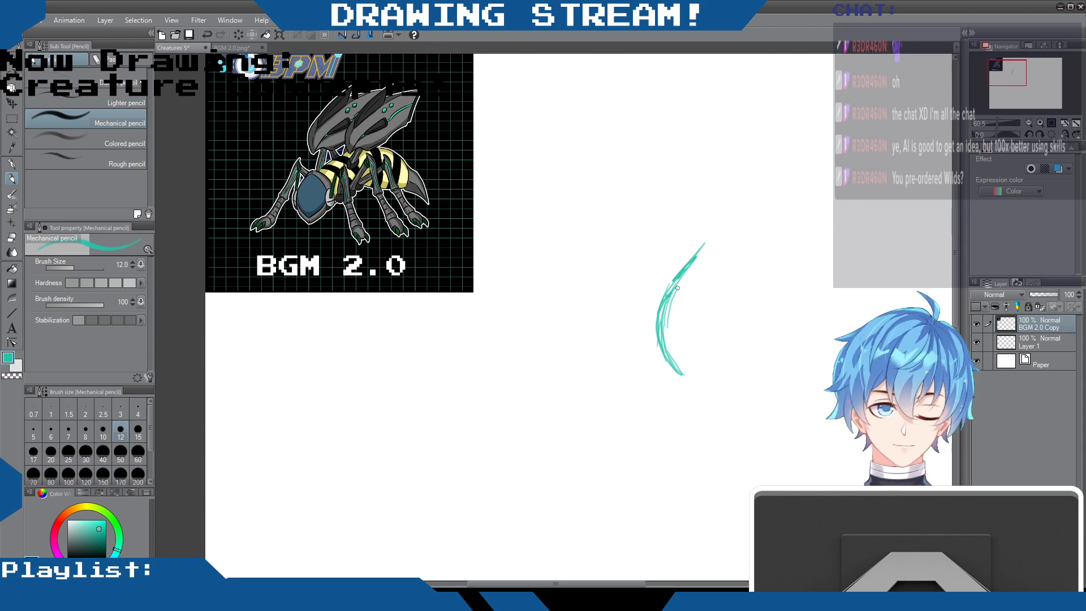
mouse_move(689, 261)
mouse_down()
mouse_move(702, 259)
mouse_move(719, 283)
mouse_move(728, 323)
mouse_move(725, 305)
mouse_move(686, 379)
mouse_move(661, 340)
mouse_move(722, 263)
mouse_move(722, 283)
mouse_up()
drag(709, 357, 661, 364)
drag(621, 578, 667, 583)
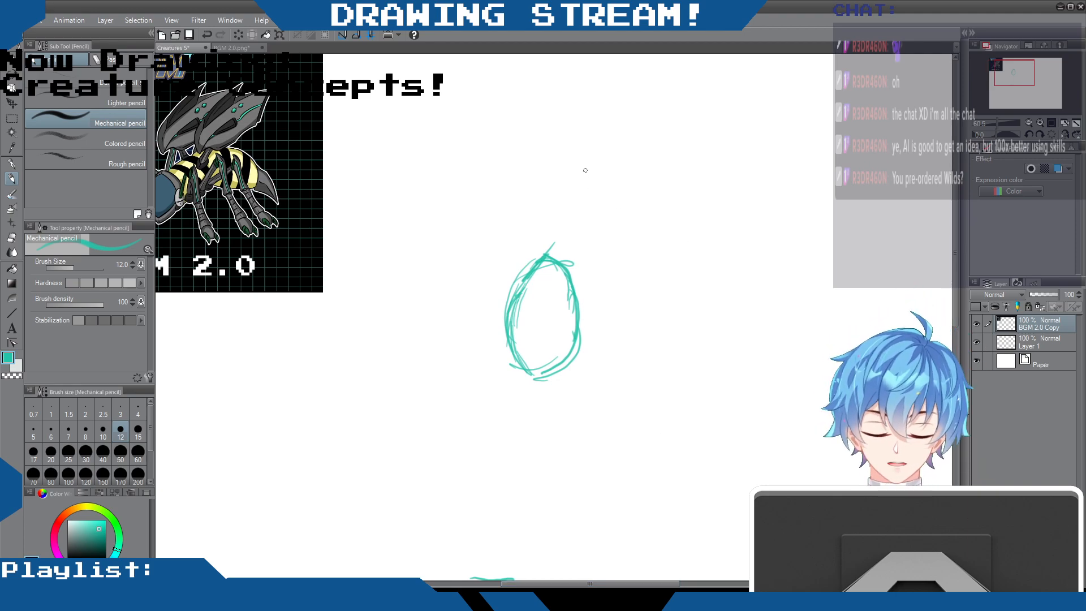
key(ctrl+z)
- Sketch a small rounded shape and feathery antenna-like strokes rising from the oval's upper right
mouse_move(546, 255)
mouse_down()
mouse_move(586, 245)
mouse_move(603, 282)
mouse_up()
mouse_move(568, 241)
mouse_down()
mouse_move(600, 273)
mouse_move(616, 227)
mouse_move(596, 228)
mouse_move(616, 226)
mouse_move(581, 244)
mouse_move(625, 204)
mouse_up()
drag(575, 260, 621, 206)
mouse_move(582, 242)
mouse_down()
mouse_move(622, 202)
mouse_move(608, 213)
mouse_move(649, 194)
mouse_up()
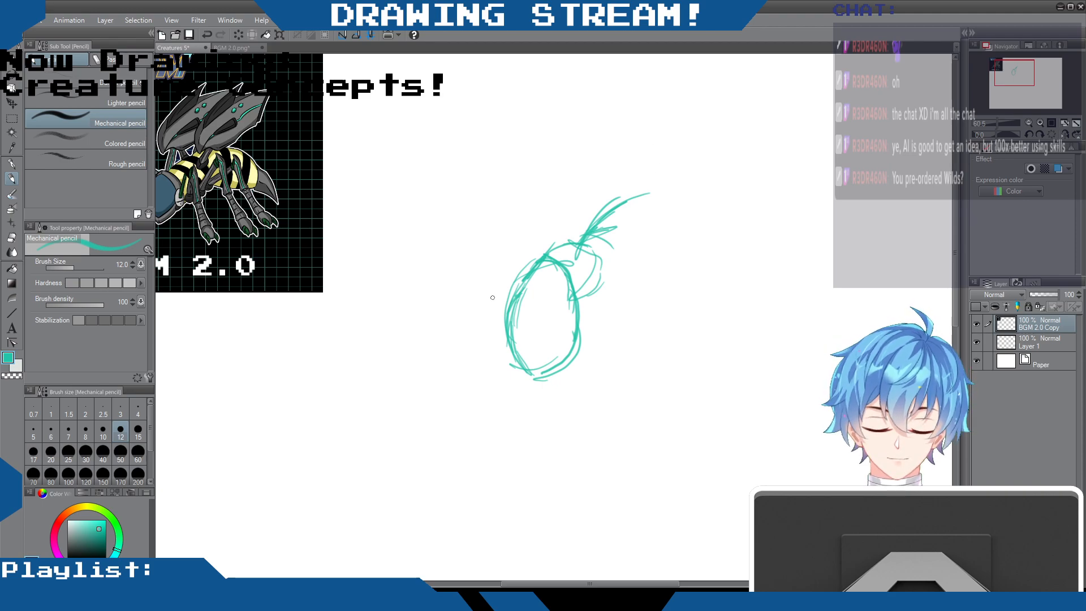
- Delete the pencil strokes drawn on the BGM 2.0 Copy layer with a rectangular selection around the sketch, and deselect
click(12, 118)
mouse_move(441, 192)
mouse_down()
mouse_move(574, 308)
mouse_move(754, 382)
mouse_up()
click(450, 132)
mouse_move(423, 135)
mouse_down()
mouse_move(730, 388)
mouse_move(747, 427)
mouse_up()
key(Delete)
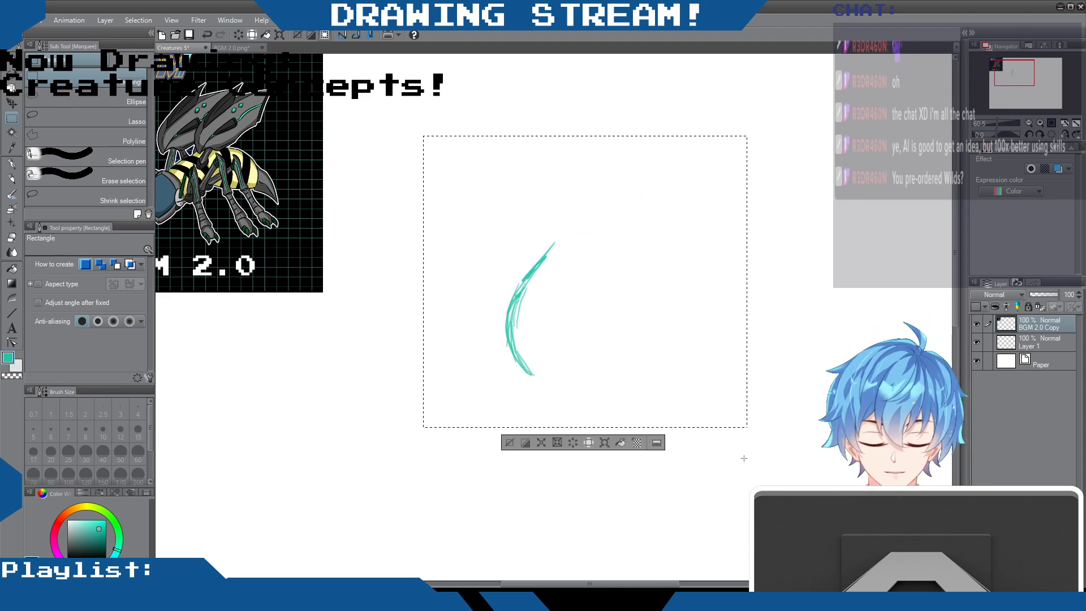
click(509, 442)
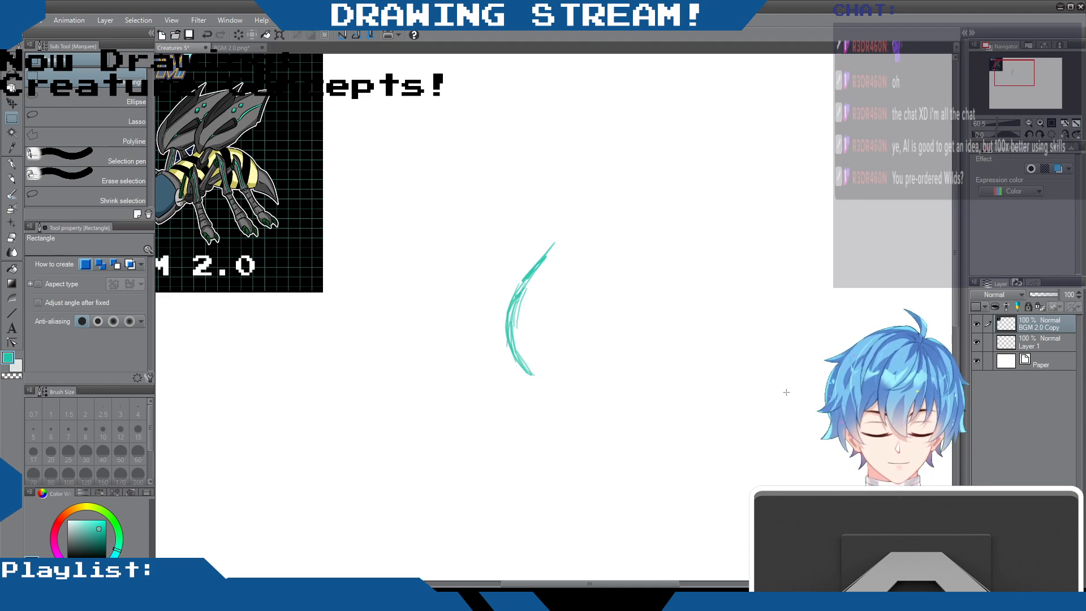
- On Layer 1, close the teal arc into an upright oval head and rough in neck curves at its lower right with the mechanical pencil
click(1039, 344)
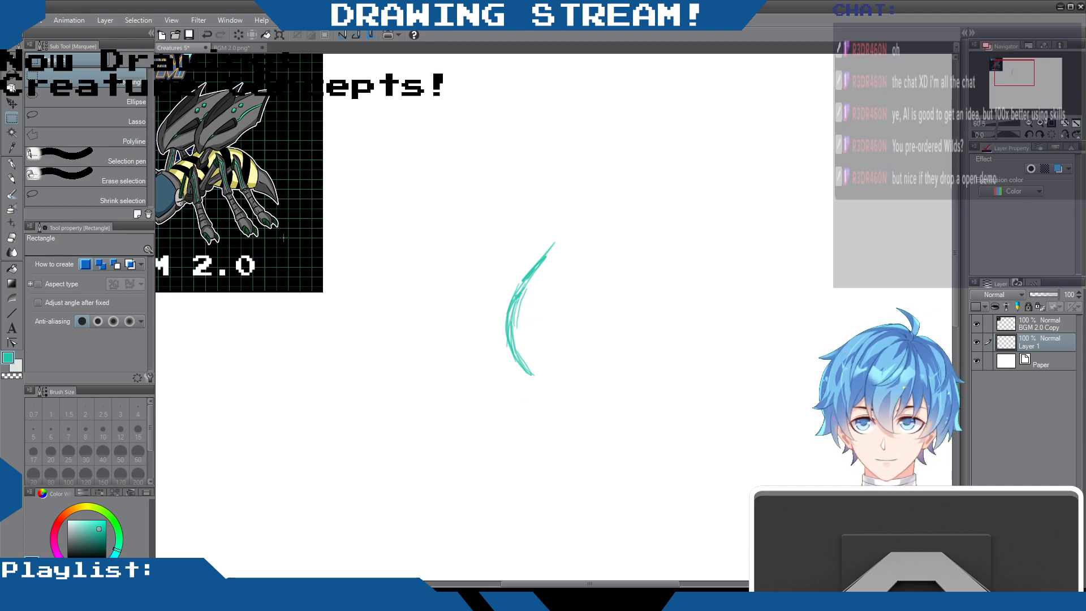
click(12, 178)
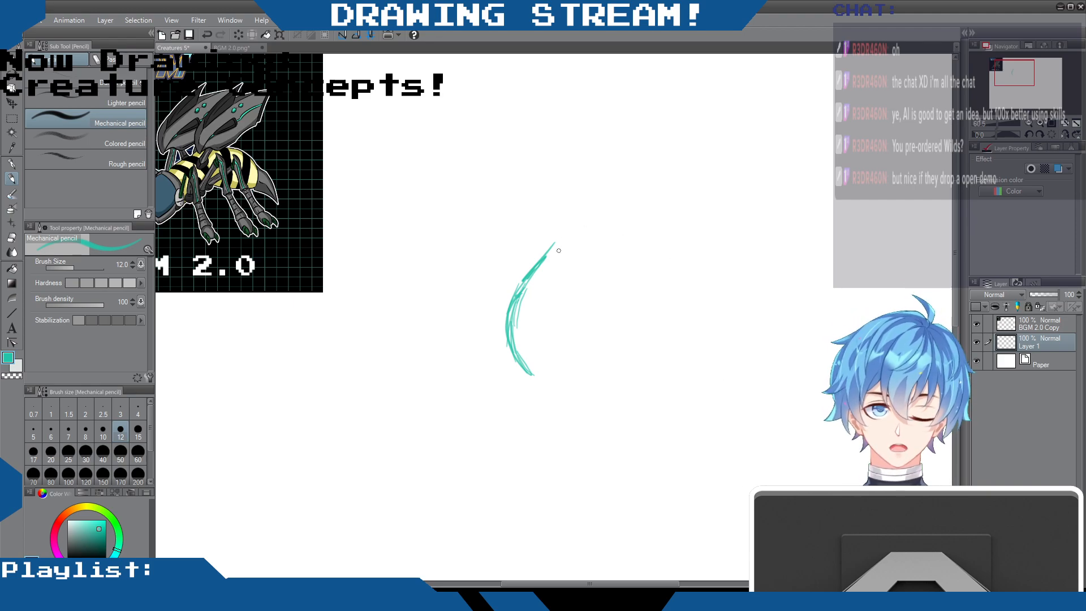
drag(547, 252, 588, 289)
mouse_move(553, 253)
mouse_down()
mouse_move(577, 266)
mouse_move(594, 342)
mouse_up()
mouse_move(566, 375)
mouse_down()
mouse_move(534, 385)
mouse_move(602, 330)
mouse_move(621, 354)
mouse_up()
mouse_move(606, 321)
mouse_down()
mouse_move(619, 373)
mouse_move(598, 403)
mouse_up()
mouse_move(598, 320)
mouse_down()
mouse_move(628, 351)
mouse_move(621, 397)
mouse_up()
- Move the sketch higher on the canvas and build up the curved neck between the head oval and the body
click(11, 104)
mouse_move(649, 315)
mouse_down()
mouse_move(677, 194)
mouse_move(669, 182)
mouse_up()
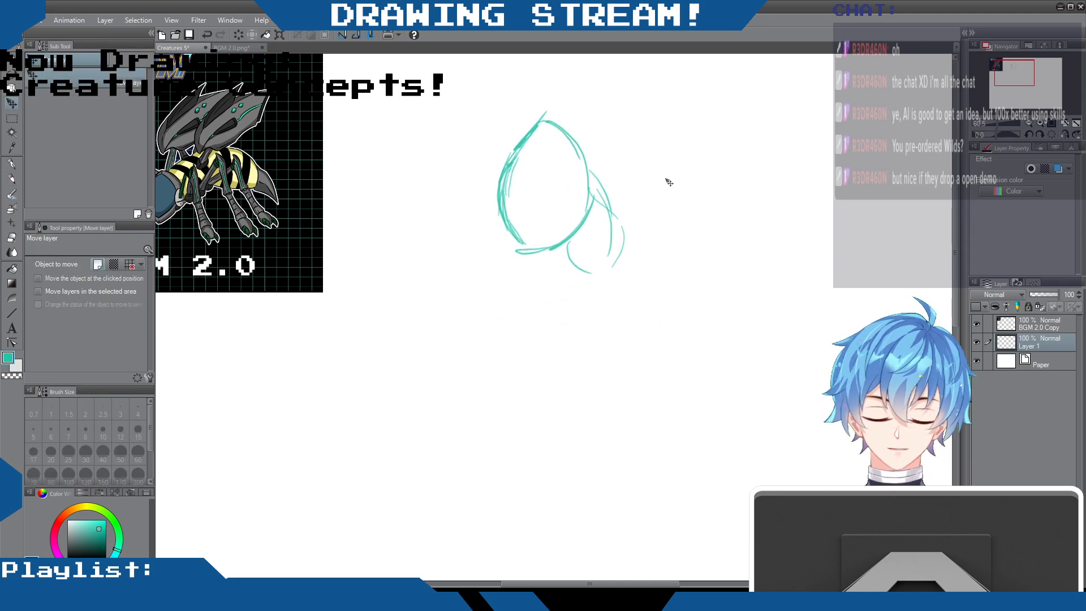
click(11, 179)
drag(600, 189, 622, 213)
drag(579, 151, 621, 236)
drag(626, 247, 616, 283)
drag(571, 259, 614, 280)
mouse_move(569, 238)
mouse_down()
mouse_move(598, 278)
mouse_move(586, 267)
mouse_up()
drag(525, 252, 503, 222)
mouse_move(538, 127)
mouse_down()
mouse_move(513, 158)
mouse_move(534, 253)
mouse_up()
drag(612, 191, 629, 263)
drag(622, 236, 583, 292)
- Sketch a large upright oval thorax below the neck with loose mechanical pencil strokes
drag(588, 252, 585, 306)
mouse_move(624, 243)
mouse_down()
mouse_move(592, 253)
mouse_move(663, 275)
mouse_up()
mouse_move(629, 212)
mouse_down()
mouse_move(653, 262)
mouse_move(654, 301)
mouse_up()
drag(582, 271, 623, 350)
drag(664, 290, 638, 381)
drag(643, 261, 630, 373)
mouse_move(572, 294)
mouse_down()
mouse_move(618, 378)
mouse_move(588, 359)
mouse_up()
drag(587, 270, 638, 389)
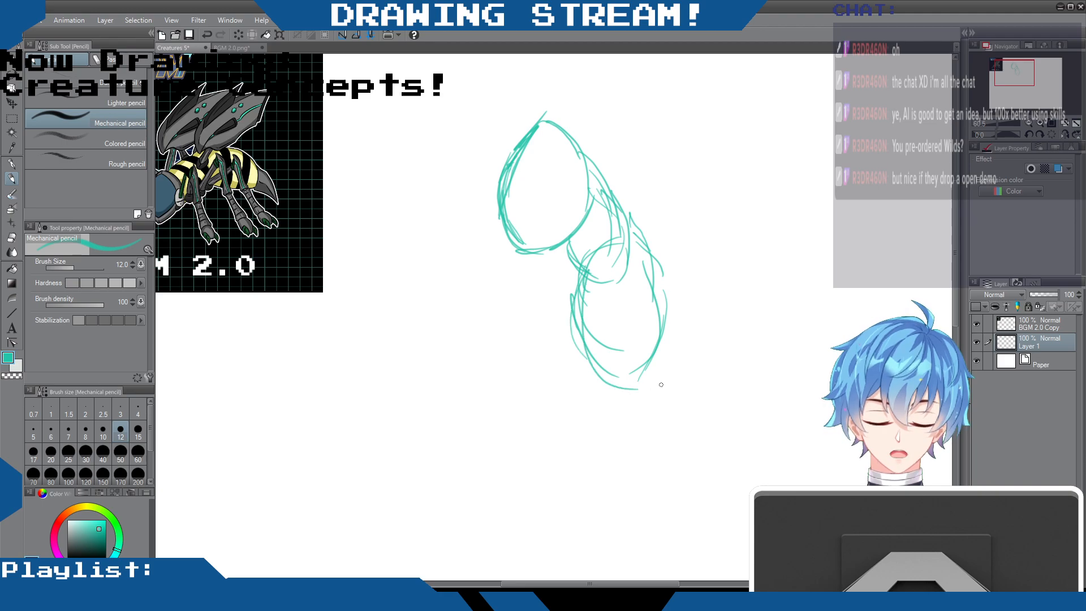
- Sketch a tapered abdomen slanting down and left from the thorax, and reinforce the top edge of the head oval
drag(583, 367, 628, 351)
mouse_move(638, 358)
mouse_down()
mouse_move(646, 393)
mouse_move(593, 480)
mouse_up()
drag(584, 366, 518, 466)
drag(579, 371, 542, 472)
drag(626, 458, 532, 499)
drag(563, 403, 521, 491)
drag(522, 482, 564, 499)
drag(536, 133, 582, 170)
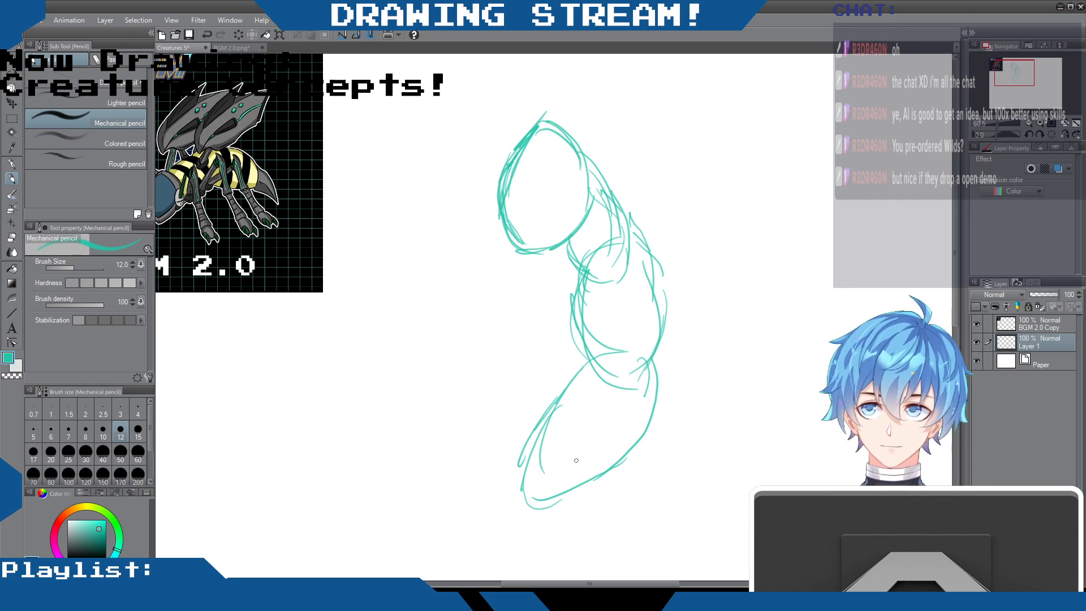
drag(536, 131, 581, 170)
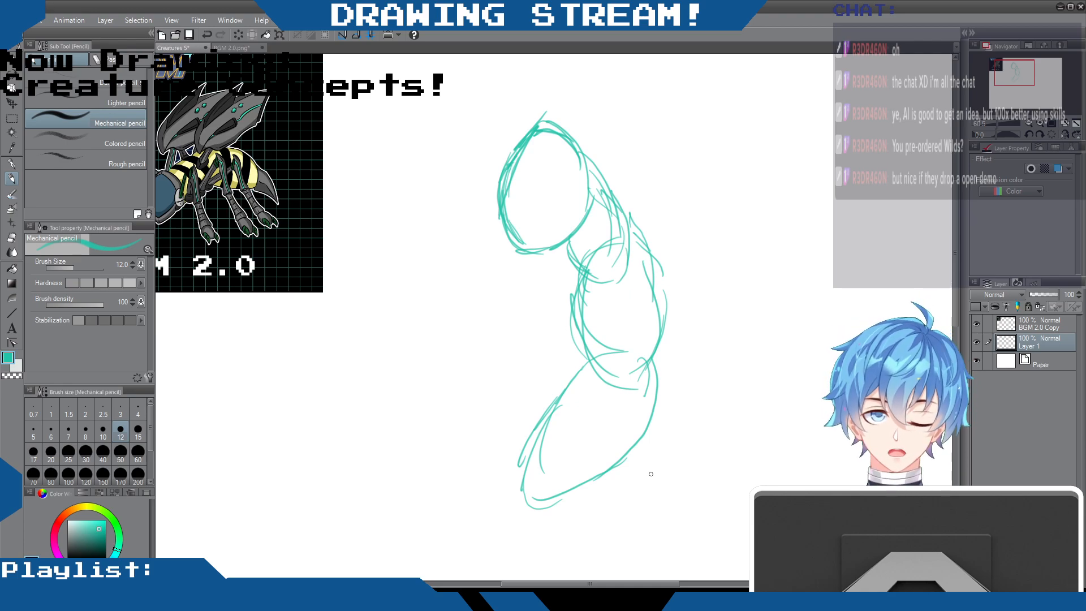
drag(533, 133, 588, 142)
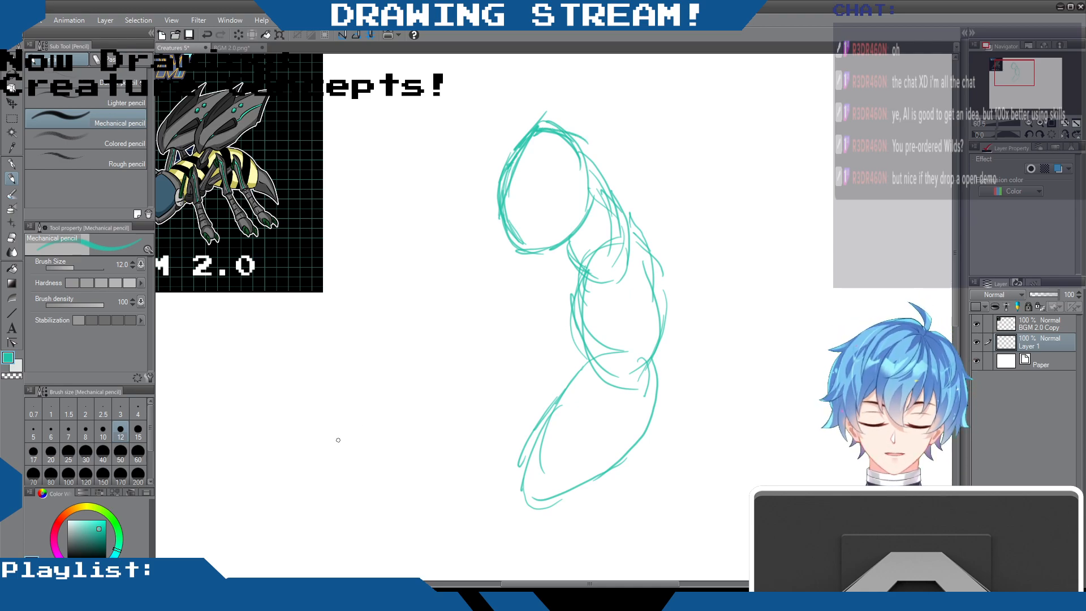
- Select the whole creature sketch, scale it proportionally to 62%, deselect, and move it lower toward the middle of the canvas
click(12, 118)
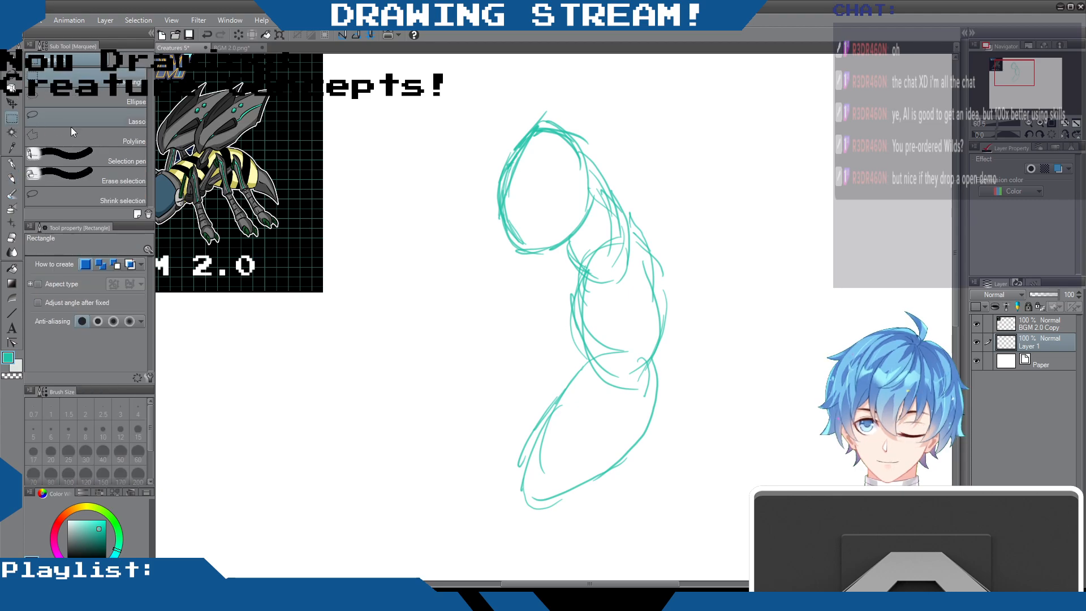
mouse_move(426, 115)
mouse_down()
mouse_move(604, 427)
mouse_move(790, 541)
mouse_move(749, 478)
mouse_move(652, 386)
mouse_up()
click(644, 557)
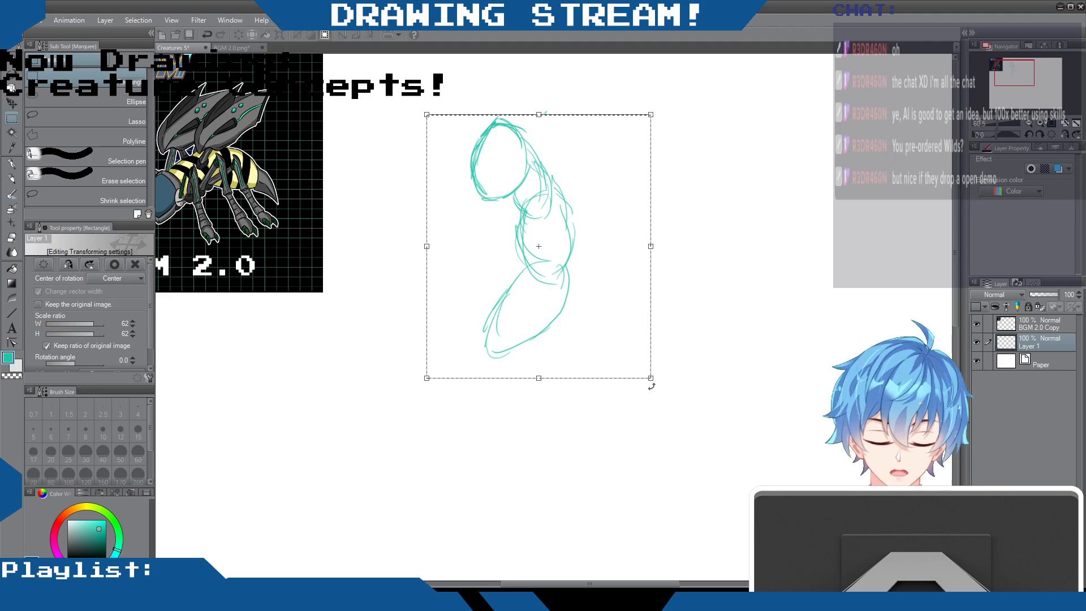
key(Return)
click(462, 407)
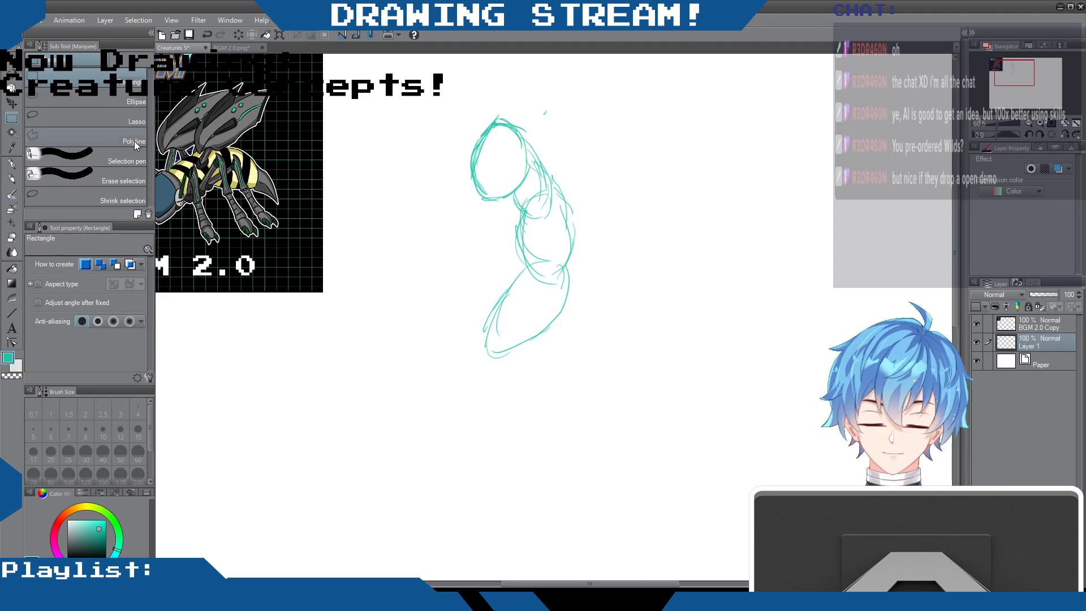
click(11, 103)
mouse_move(563, 248)
mouse_down()
mouse_move(614, 358)
mouse_move(615, 393)
mouse_up()
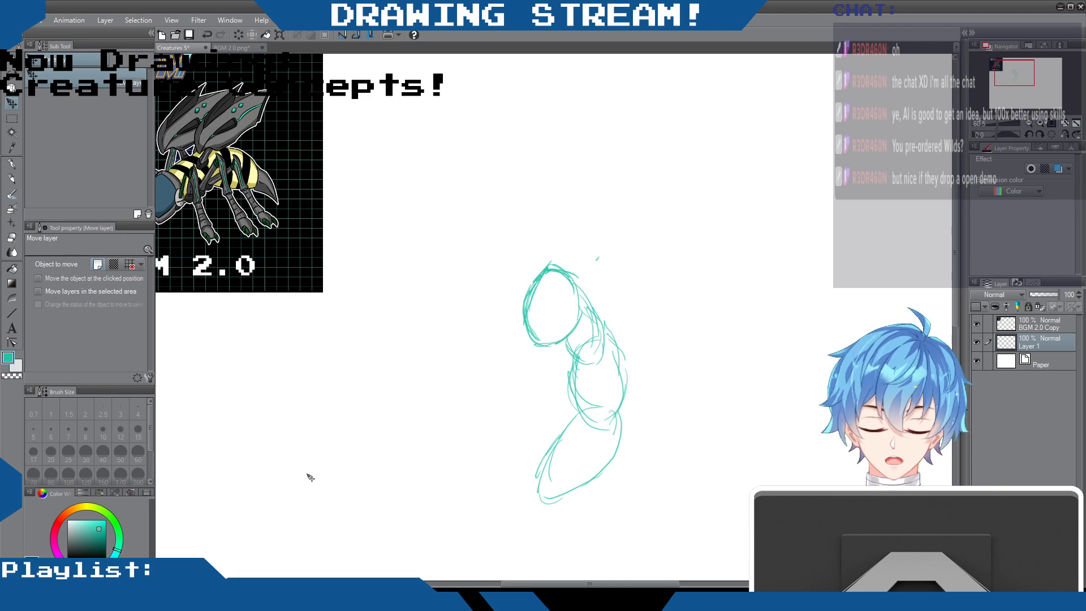
- Darken the outline of the head oval with repeated mechanical pencil strokes
click(12, 178)
drag(541, 277, 578, 277)
mouse_move(574, 327)
mouse_down()
mouse_move(527, 341)
mouse_move(556, 341)
mouse_up()
drag(529, 303, 539, 343)
mouse_move(526, 342)
mouse_down()
mouse_move(529, 296)
mouse_move(586, 292)
mouse_up()
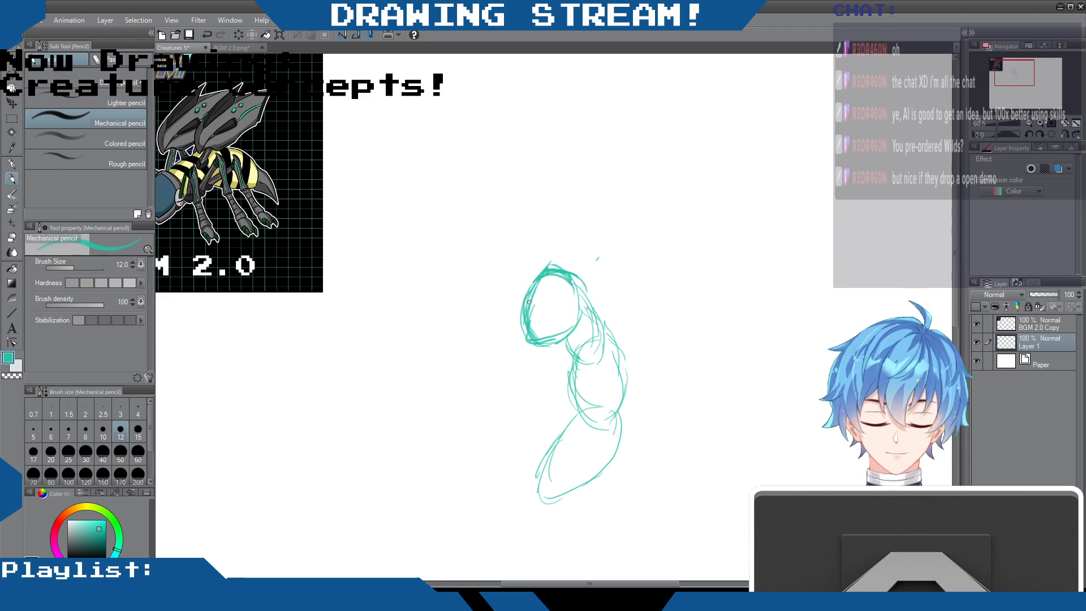
- Reinforce the back of the neck and its inner line where it meets the thorax
drag(583, 294, 608, 333)
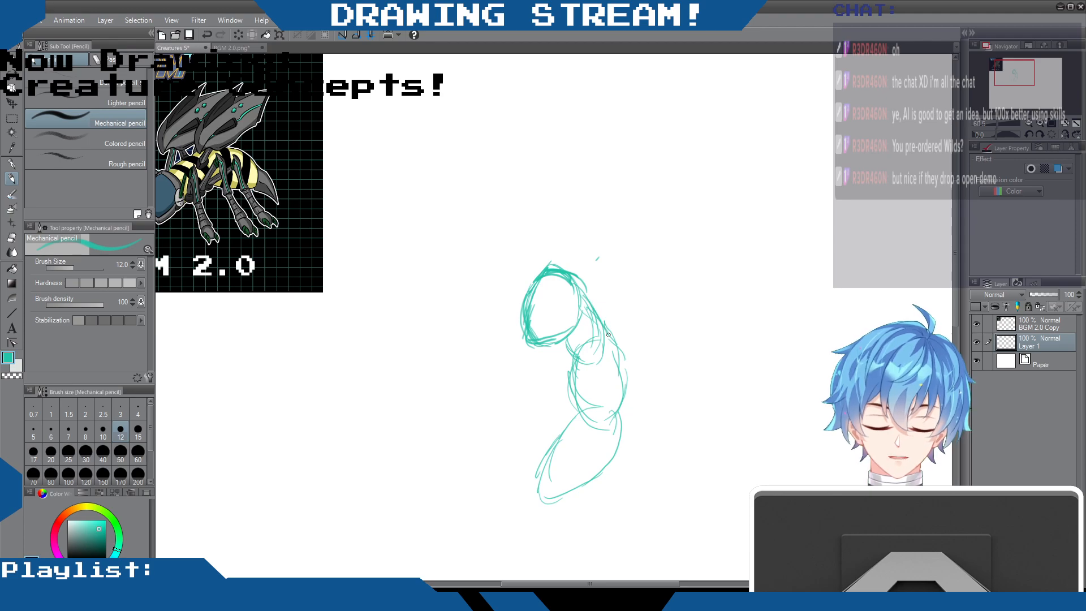
drag(585, 292, 613, 334)
drag(593, 302, 603, 323)
drag(586, 332, 572, 360)
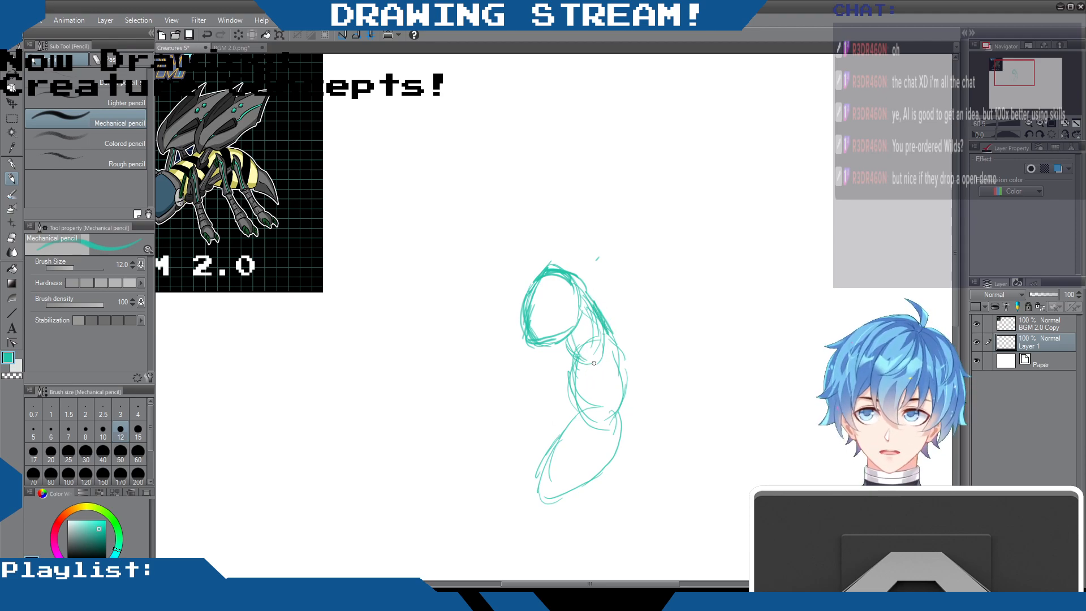
- Strengthen the thorax outline with an angular bulge on its back side and darker strokes along its front and lower edges
scroll(953, 262, down, 3)
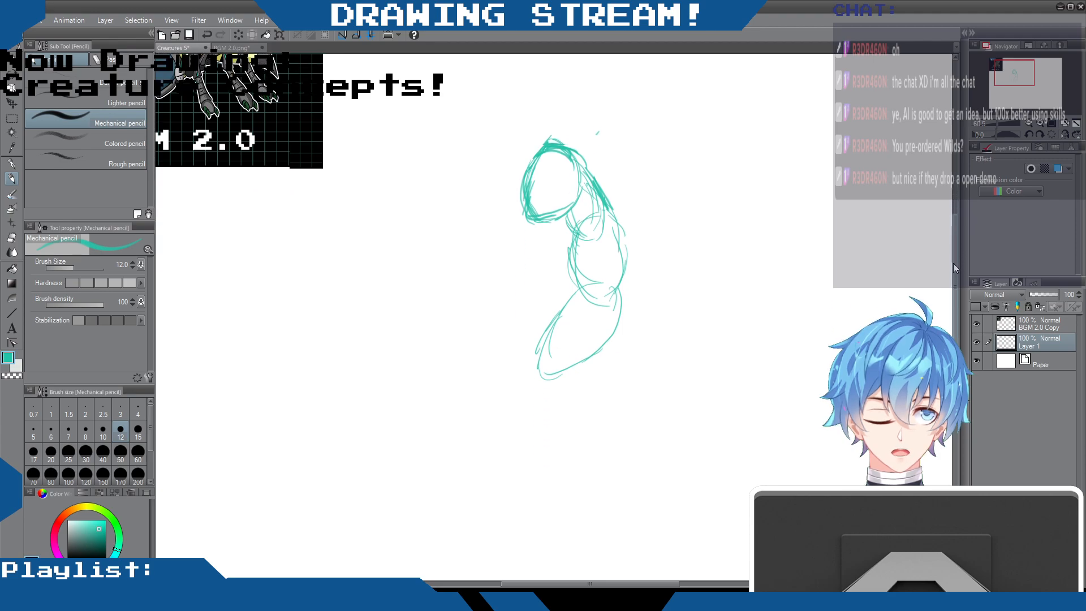
drag(577, 301, 542, 380)
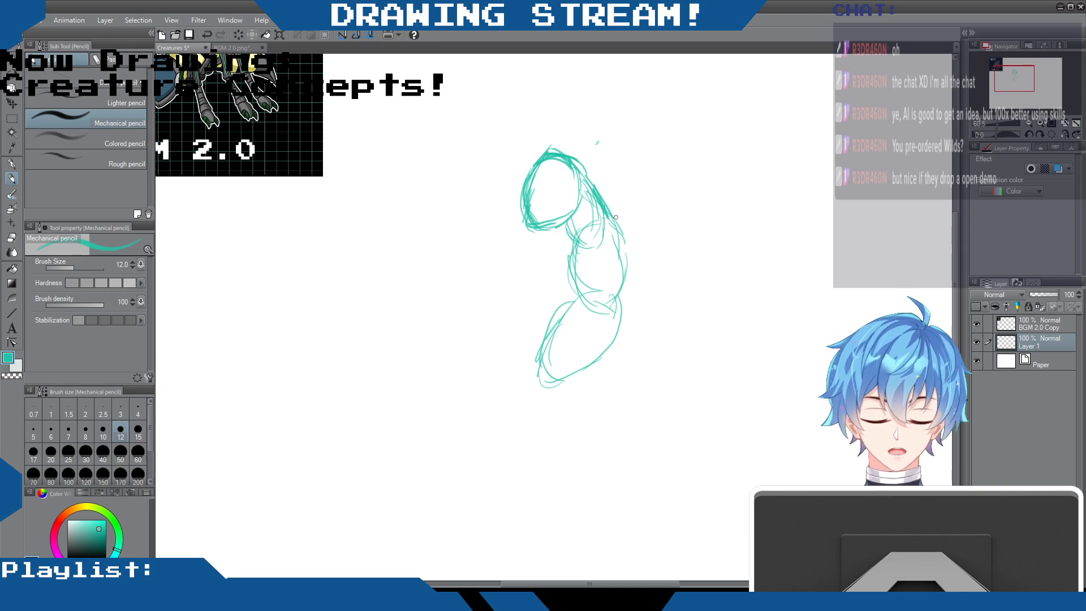
mouse_move(634, 243)
mouse_down()
mouse_move(607, 306)
mouse_move(608, 297)
mouse_up()
mouse_move(570, 258)
mouse_down()
mouse_move(586, 308)
mouse_move(575, 302)
mouse_move(544, 357)
mouse_up()
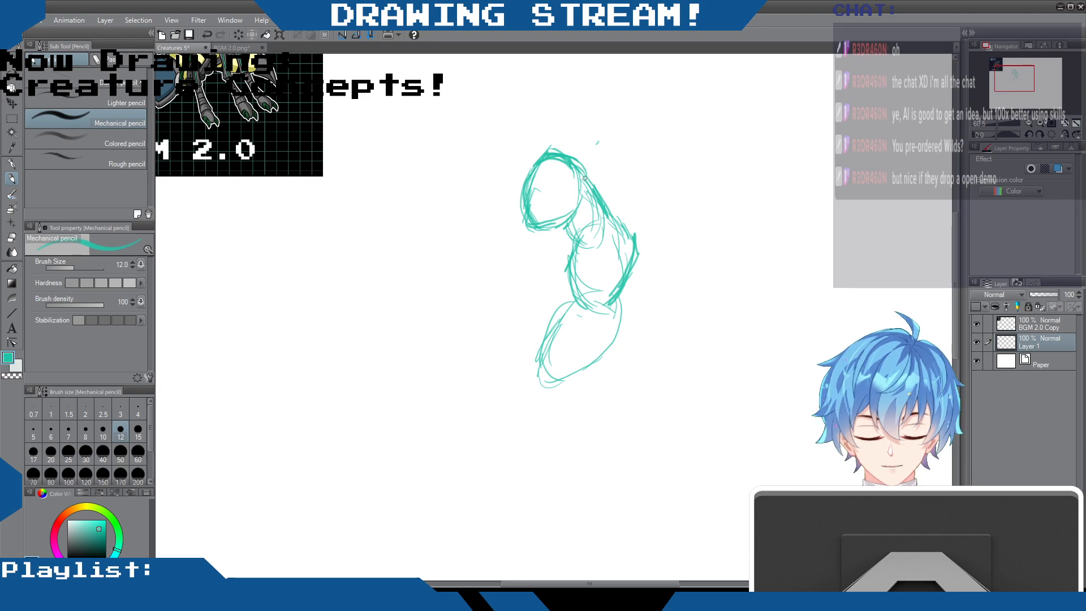
drag(634, 240, 641, 266)
drag(575, 255, 573, 297)
drag(608, 301, 587, 307)
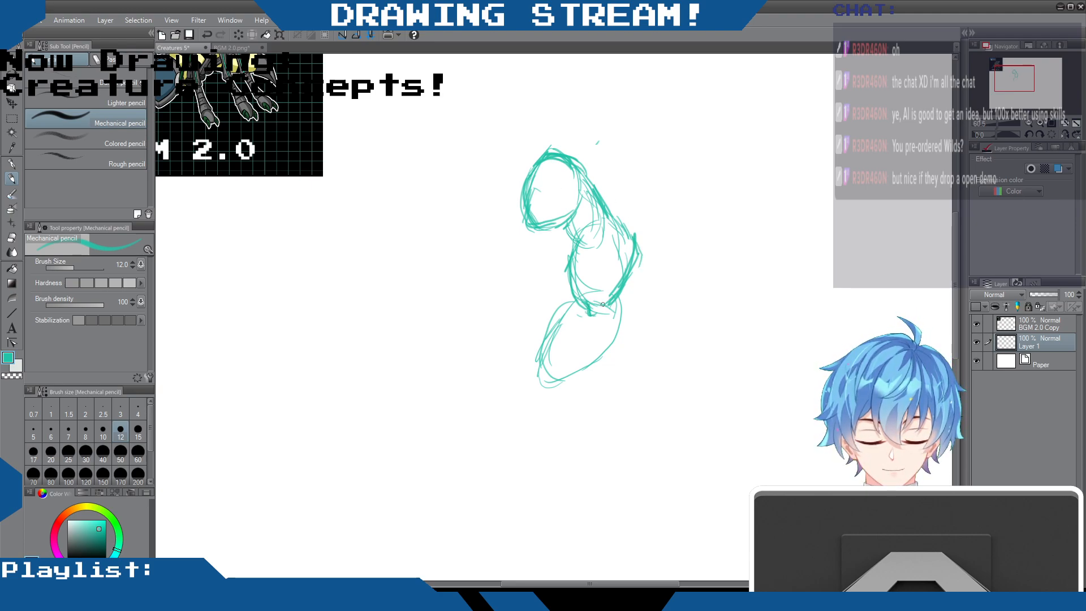
- Erase the abdomen and redraw it as a longer slanted oval hanging from a narrow waist below the thorax
click(12, 238)
mouse_move(582, 256)
mouse_down()
mouse_move(561, 329)
mouse_move(572, 316)
mouse_move(564, 302)
mouse_move(553, 331)
mouse_move(554, 383)
mouse_move(615, 315)
mouse_move(599, 364)
mouse_move(542, 389)
mouse_move(529, 355)
mouse_move(545, 366)
mouse_move(615, 351)
mouse_move(572, 379)
mouse_move(619, 305)
mouse_move(589, 352)
mouse_move(540, 353)
mouse_move(568, 376)
mouse_up()
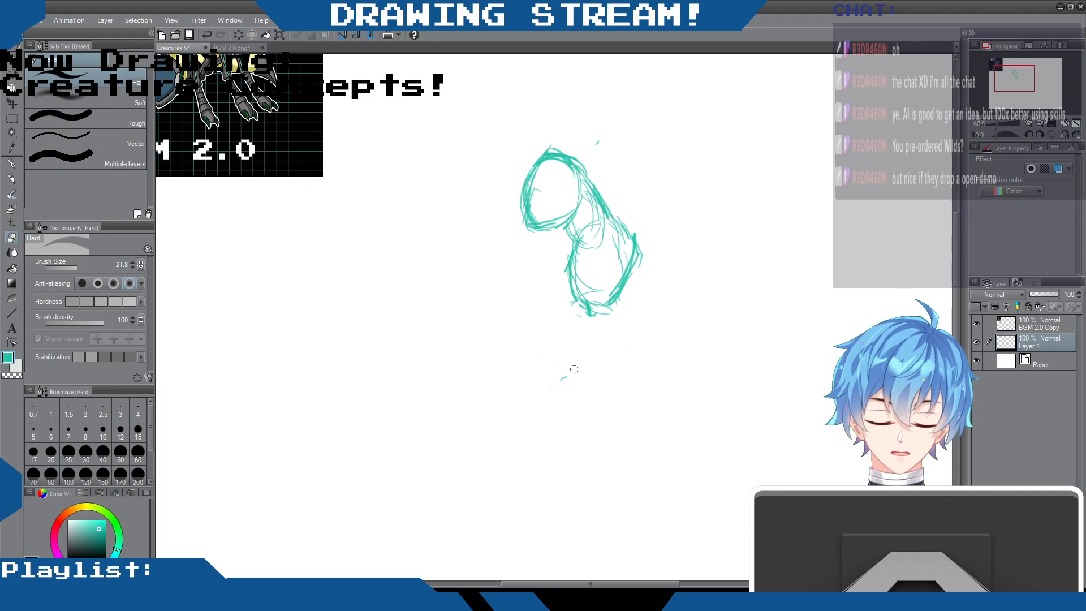
click(11, 179)
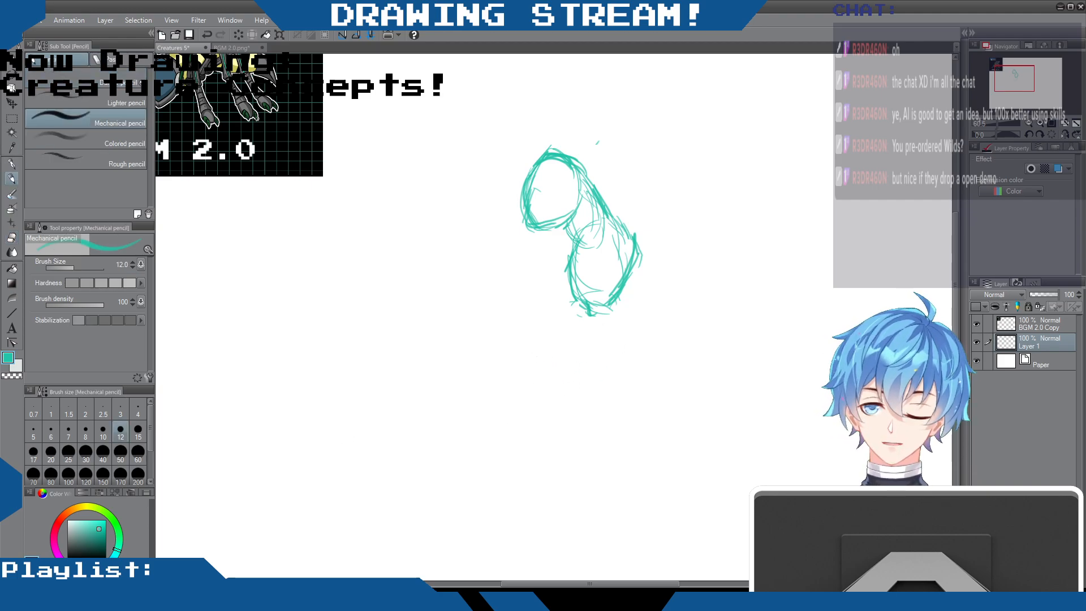
mouse_move(607, 304)
mouse_down()
mouse_move(583, 322)
mouse_move(601, 359)
mouse_move(554, 412)
mouse_up()
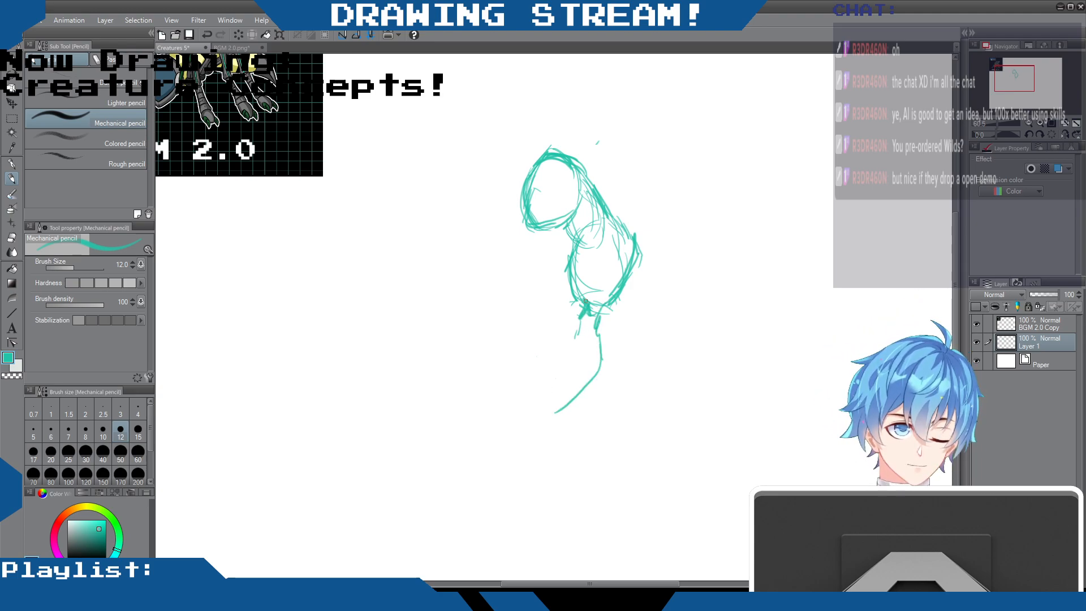
mouse_move(601, 342)
mouse_down()
mouse_move(600, 392)
mouse_move(537, 442)
mouse_up()
mouse_move(579, 328)
mouse_down()
mouse_move(540, 360)
mouse_move(509, 416)
mouse_move(515, 441)
mouse_move(590, 374)
mouse_up()
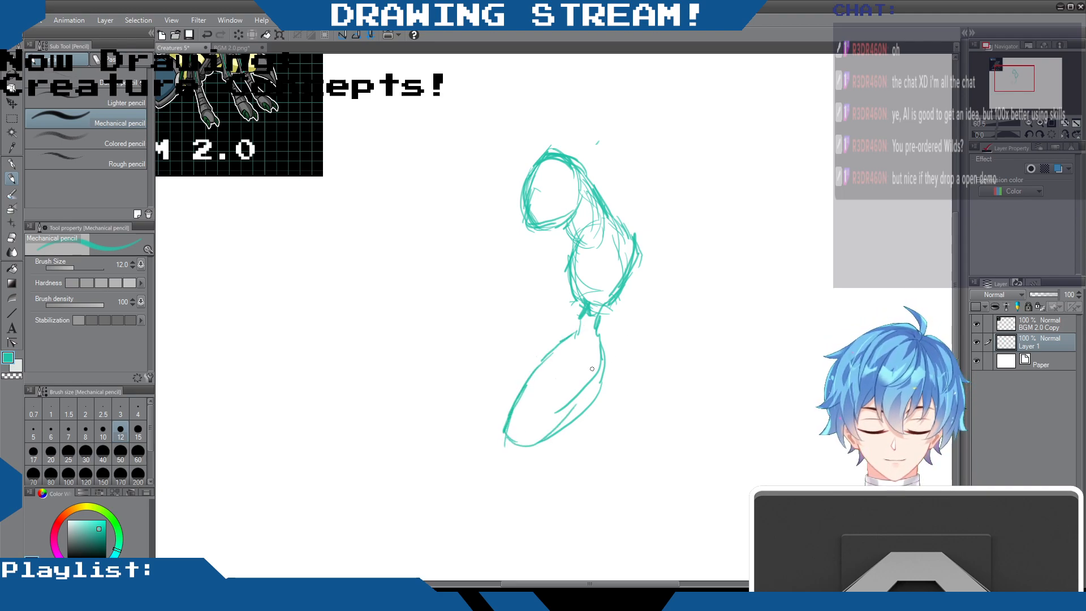
- Add joint lines at the narrow waist and reinforce the abdomen's tip and rear outline
mouse_move(584, 317)
mouse_down()
mouse_move(572, 335)
mouse_move(606, 342)
mouse_up()
drag(509, 429, 536, 445)
drag(519, 409, 505, 450)
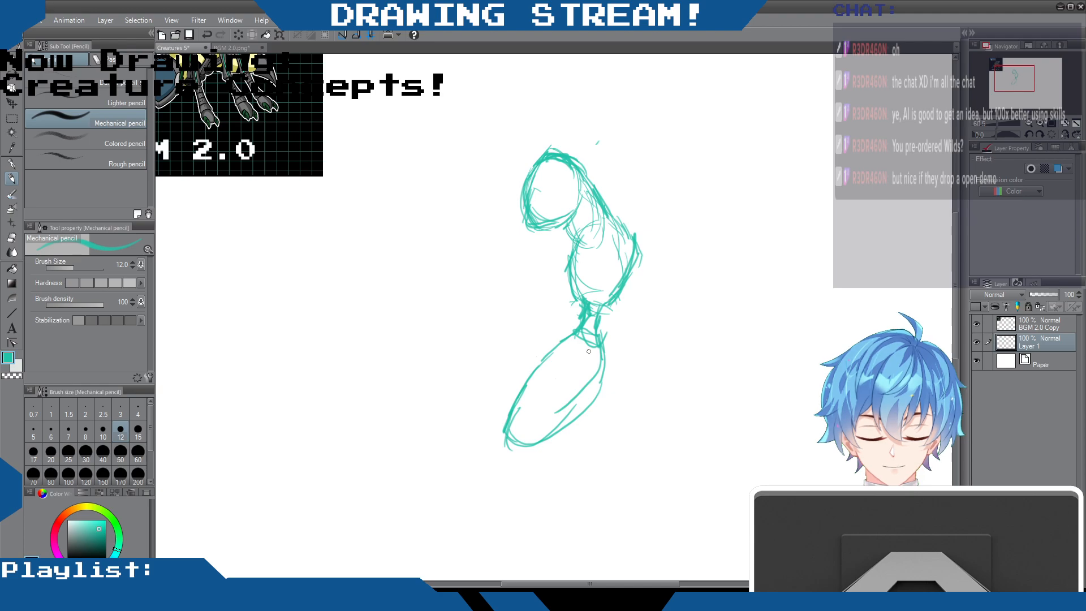
drag(603, 362, 552, 429)
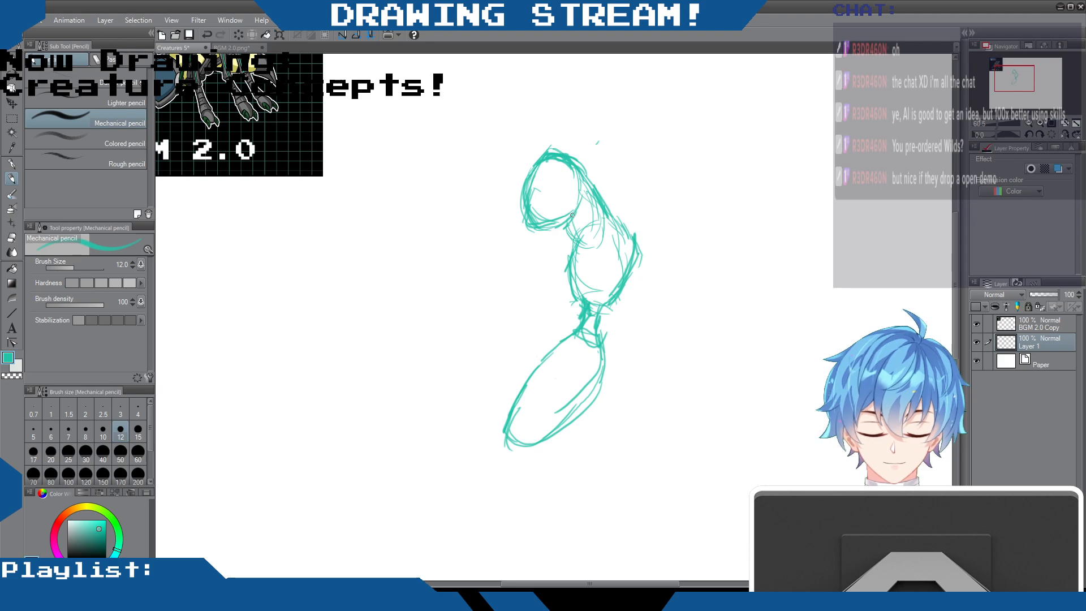
- Erase the oval head and redraw it as an elongated head slanting down and left, joined to a banded neck
click(11, 237)
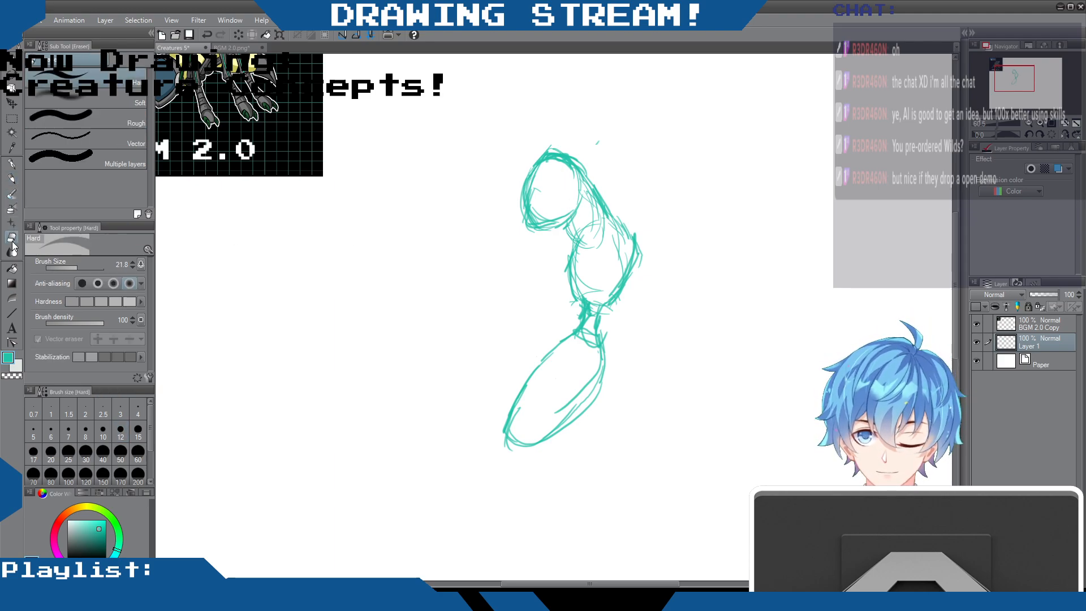
mouse_move(549, 231)
mouse_down()
mouse_move(536, 177)
mouse_move(531, 186)
mouse_move(556, 150)
mouse_up()
mouse_move(554, 201)
mouse_down()
mouse_move(519, 214)
mouse_move(524, 233)
mouse_move(557, 139)
mouse_move(541, 233)
mouse_move(568, 213)
mouse_move(581, 171)
mouse_move(558, 155)
mouse_up()
mouse_move(546, 204)
mouse_down()
mouse_move(566, 169)
mouse_move(541, 215)
mouse_move(523, 181)
mouse_move(559, 206)
mouse_move(575, 159)
mouse_move(581, 168)
mouse_move(596, 140)
mouse_move(563, 216)
mouse_move(575, 194)
mouse_move(522, 231)
mouse_move(526, 206)
mouse_move(542, 233)
mouse_move(559, 170)
mouse_move(530, 209)
mouse_up()
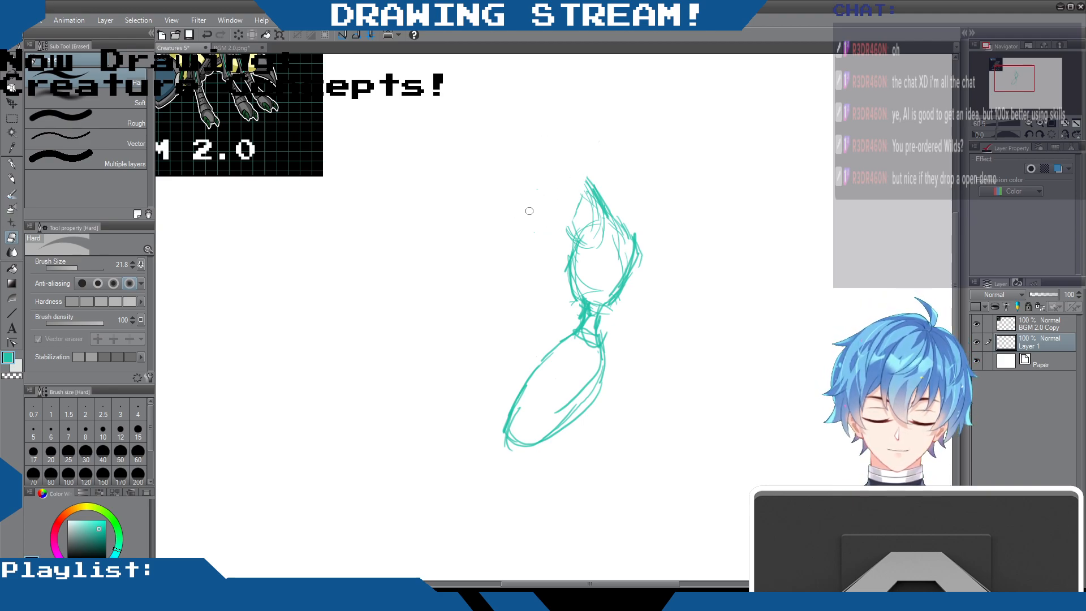
click(15, 176)
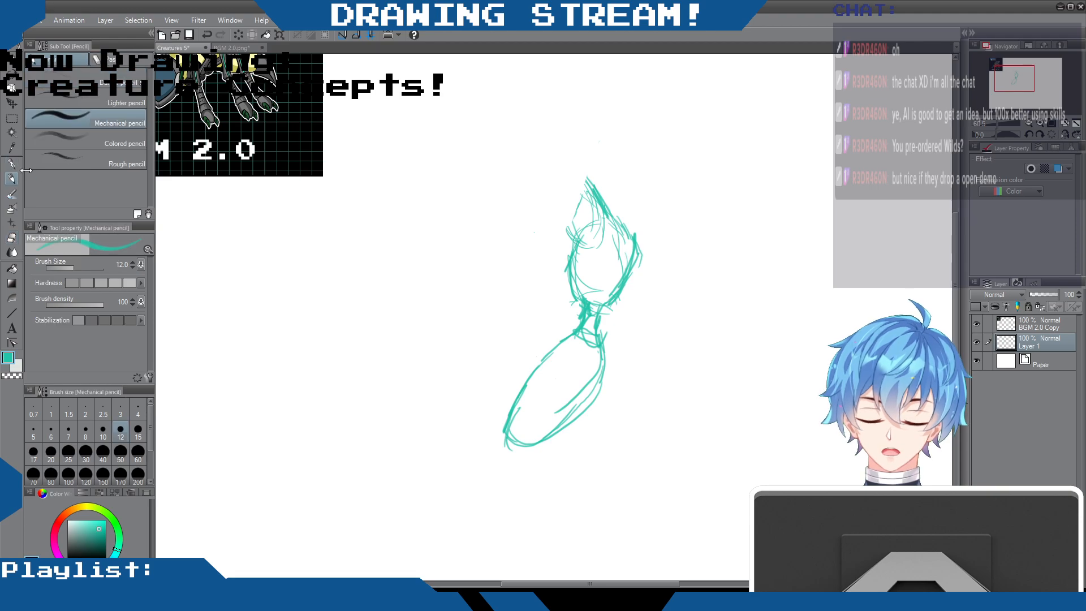
mouse_move(554, 225)
mouse_down()
mouse_move(581, 204)
mouse_move(569, 164)
mouse_move(553, 169)
mouse_move(582, 170)
mouse_move(562, 169)
mouse_move(521, 209)
mouse_move(535, 196)
mouse_move(529, 208)
mouse_move(544, 229)
mouse_move(574, 214)
mouse_move(575, 254)
mouse_move(577, 242)
mouse_move(615, 228)
mouse_up()
drag(582, 170, 594, 201)
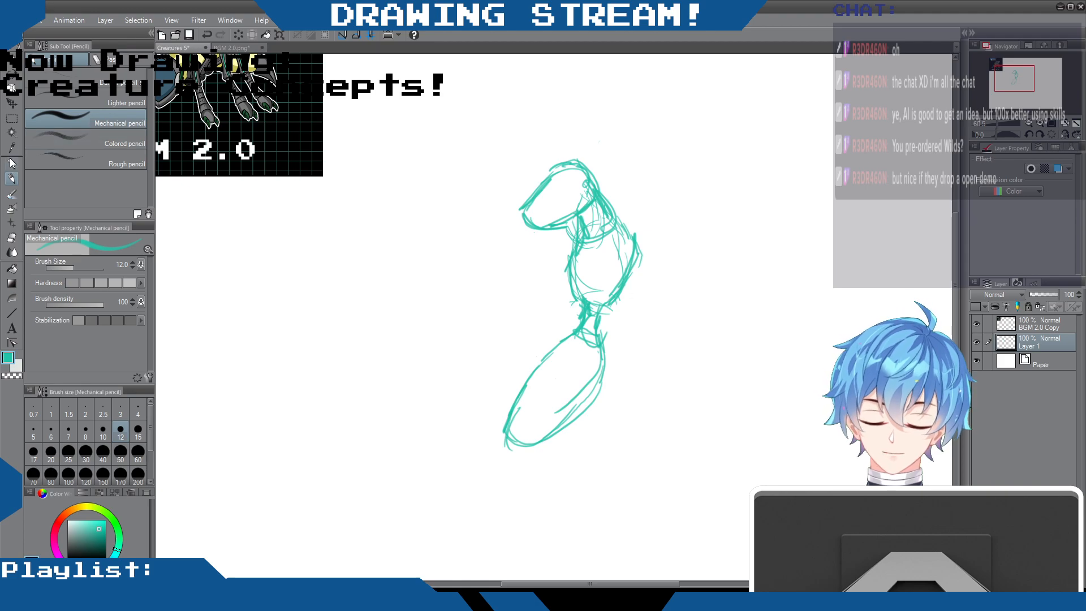
- Erase the stray sketch lines beneath the head and where the head meets the neck
click(11, 237)
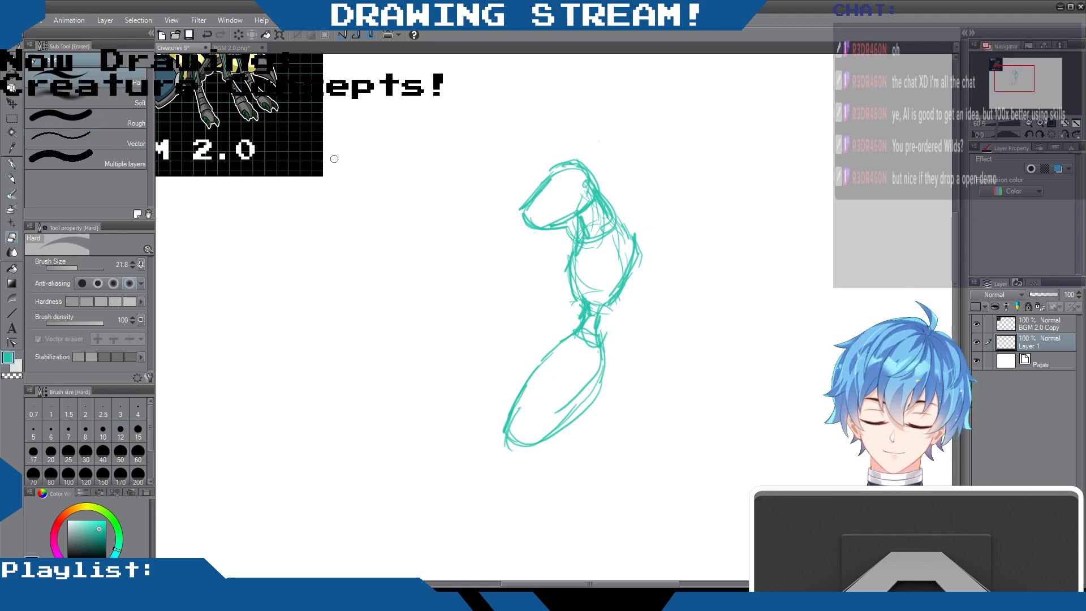
drag(571, 225, 573, 232)
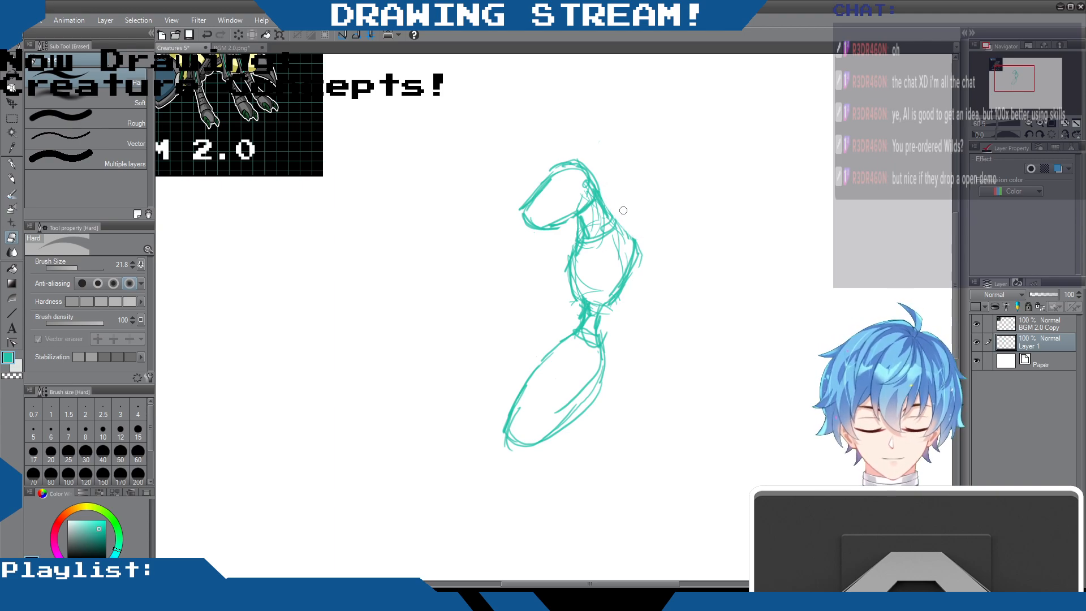
drag(587, 175, 588, 199)
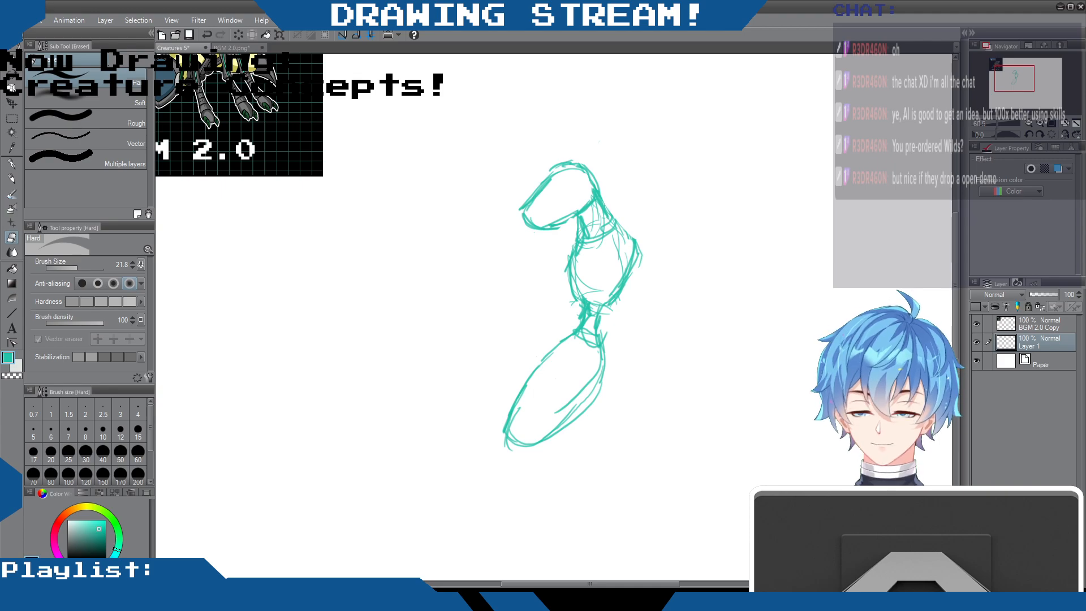
- Draw three small round eyes in a triangular cluster on the head with the mechanical pencil
scroll(949, 350, down, 1)
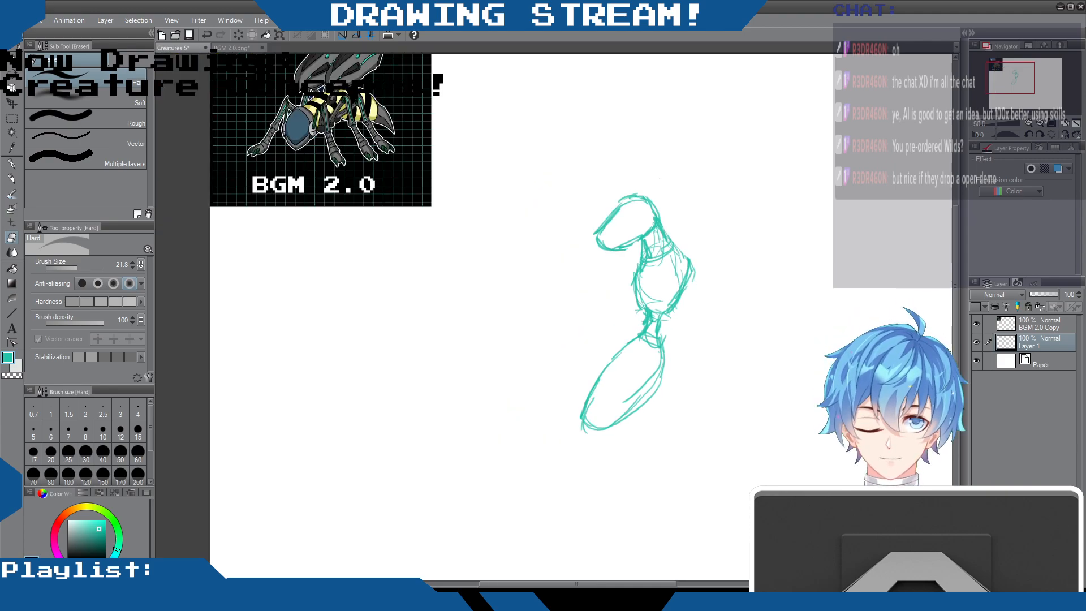
scroll(949, 350, up, 2)
scroll(949, 351, down, 1)
mouse_move(955, 274)
mouse_down()
mouse_move(956, 256)
mouse_move(955, 267)
mouse_up()
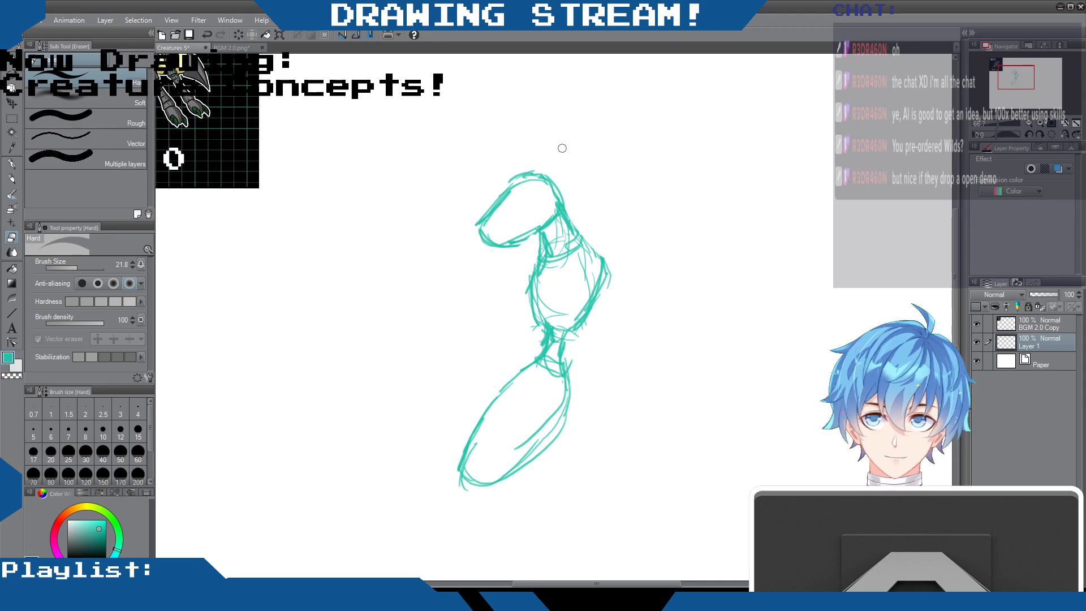
key(p)
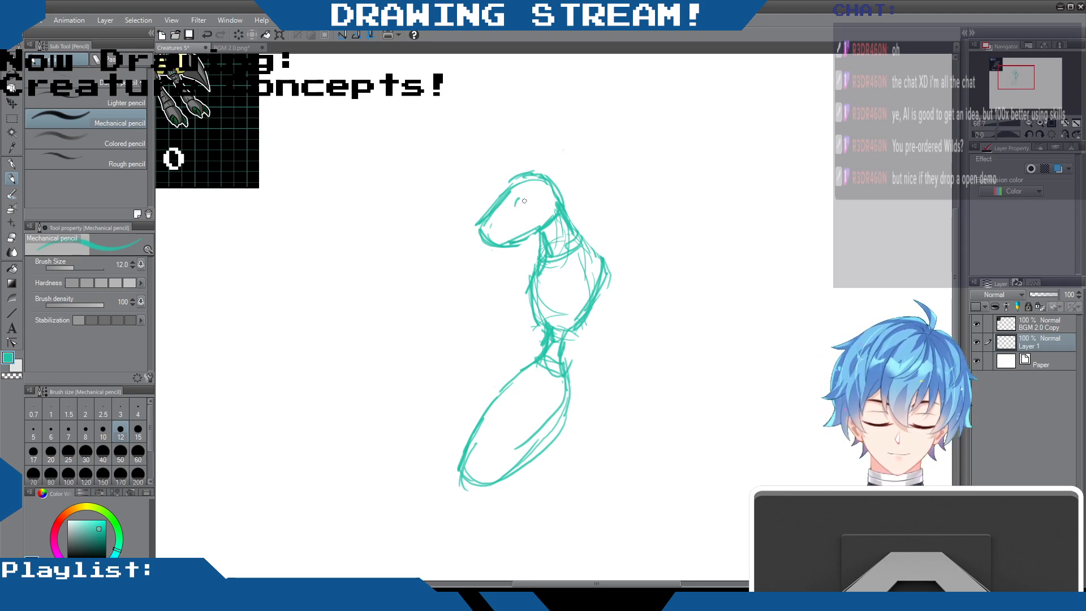
mouse_move(522, 199)
mouse_down()
mouse_move(532, 205)
mouse_move(519, 199)
mouse_move(511, 222)
mouse_move(538, 216)
mouse_up()
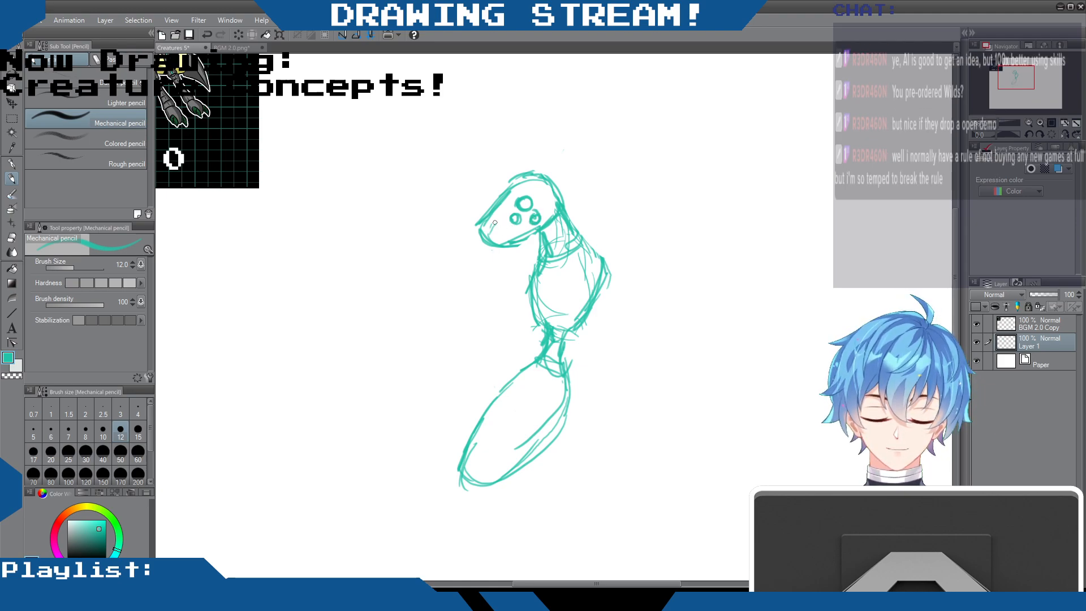
- Sketch a round mouth with small fangs at the snout's tip and two tall pointed horns on top of the head
mouse_move(485, 251)
mouse_down()
mouse_move(499, 224)
mouse_move(511, 237)
mouse_move(498, 251)
mouse_move(490, 244)
mouse_move(517, 234)
mouse_move(478, 246)
mouse_up()
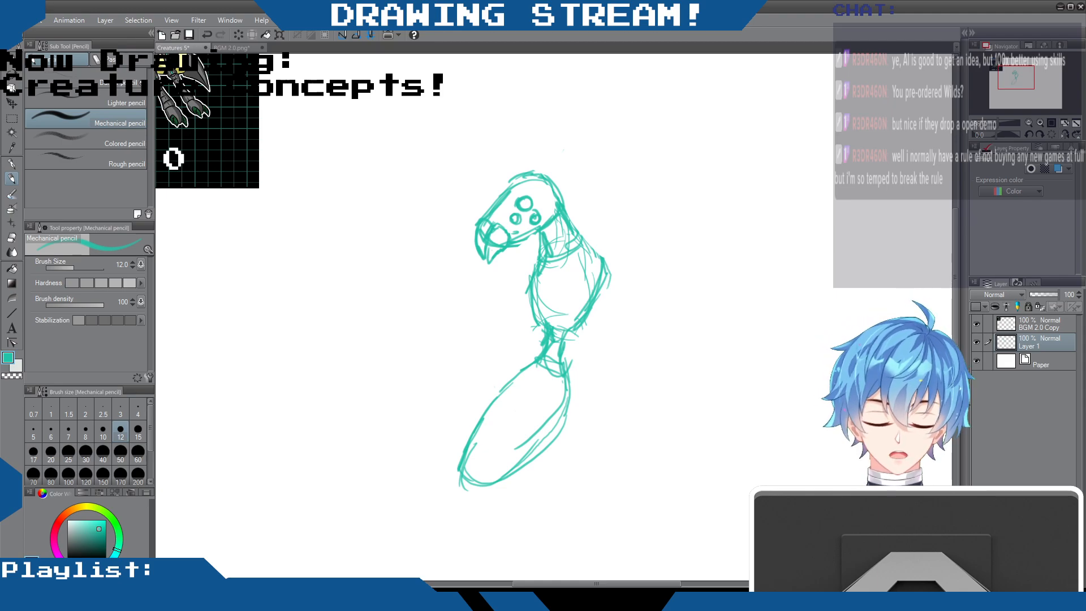
drag(490, 210, 507, 162)
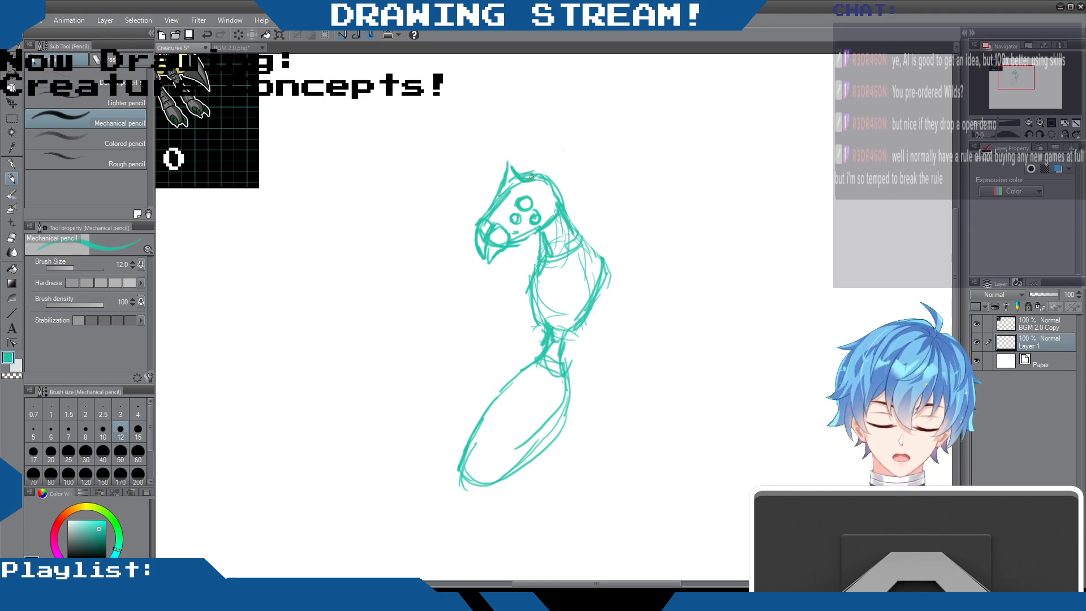
mouse_move(545, 173)
mouse_down()
mouse_move(574, 151)
mouse_move(552, 179)
mouse_up()
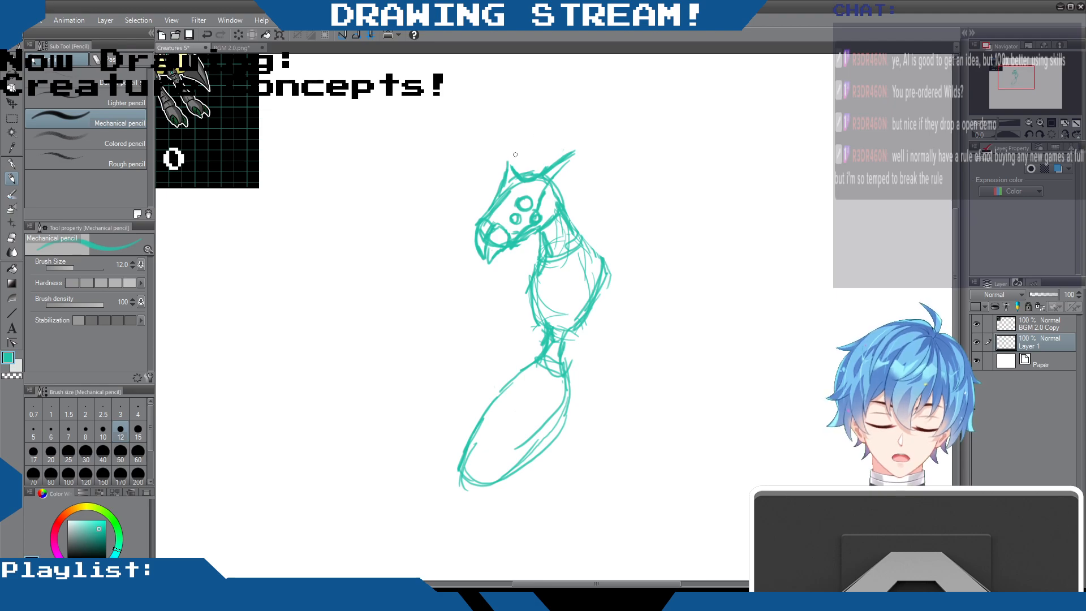
mouse_move(521, 177)
mouse_down()
mouse_move(515, 150)
mouse_move(507, 164)
mouse_move(519, 131)
mouse_move(501, 199)
mouse_move(492, 195)
mouse_up()
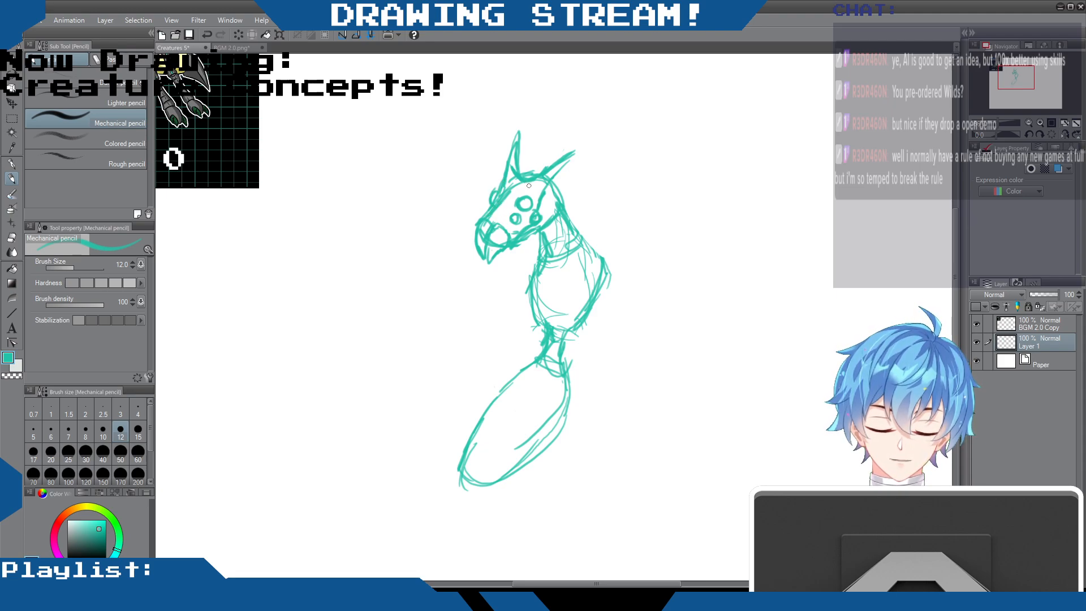
drag(577, 149, 543, 201)
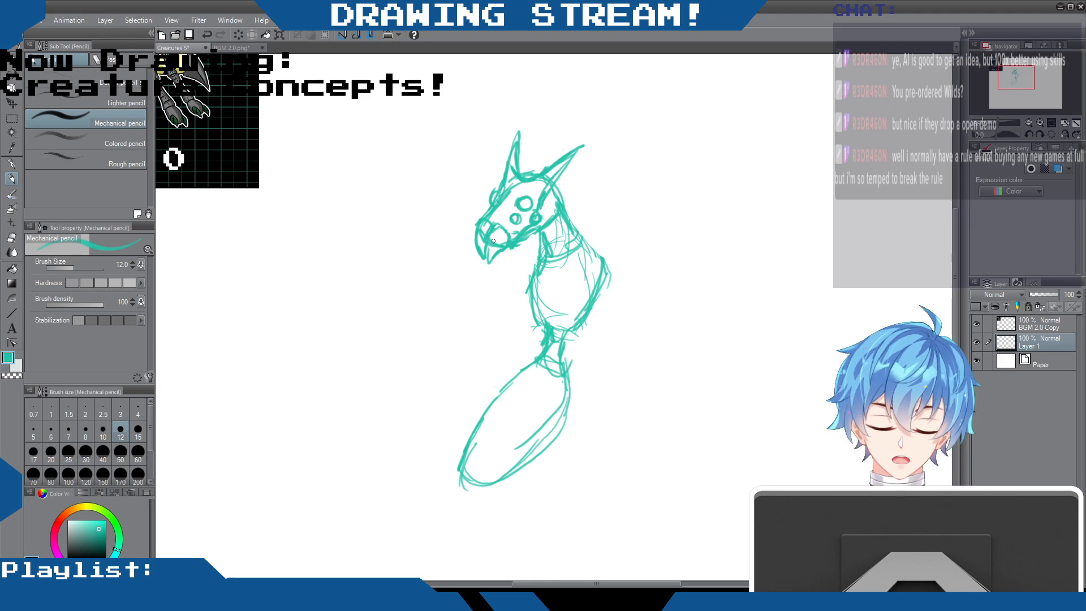
mouse_move(523, 174)
mouse_down()
mouse_move(520, 126)
mouse_move(506, 180)
mouse_up()
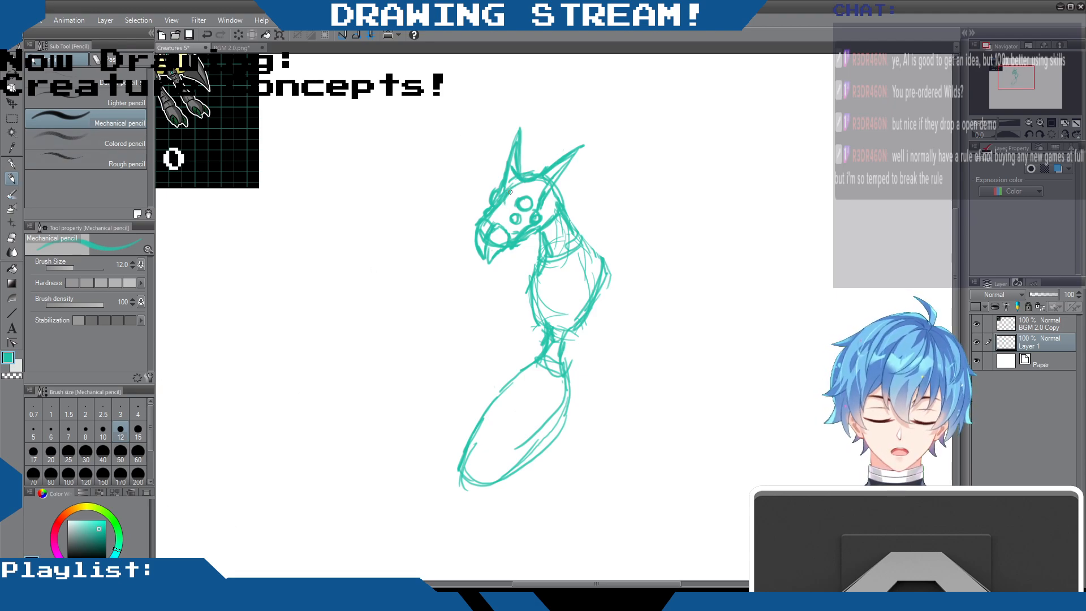
- Add smaller eyes along the front of the head and draw a long curved mandible on each side of the mouth
mouse_move(509, 191)
mouse_down()
mouse_move(501, 214)
mouse_move(534, 202)
mouse_up()
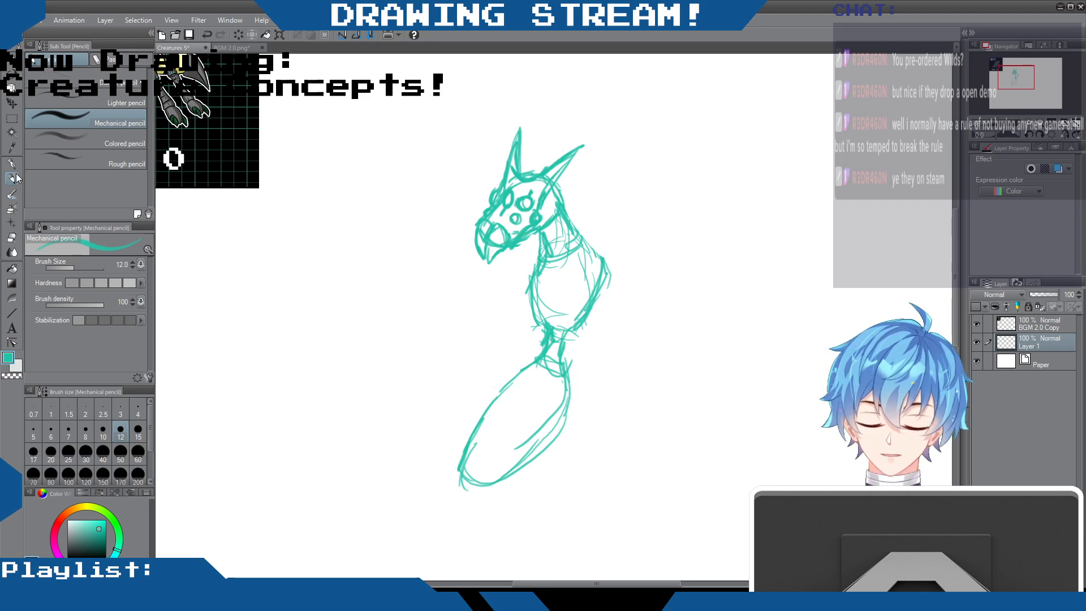
click(12, 238)
drag(524, 239, 520, 241)
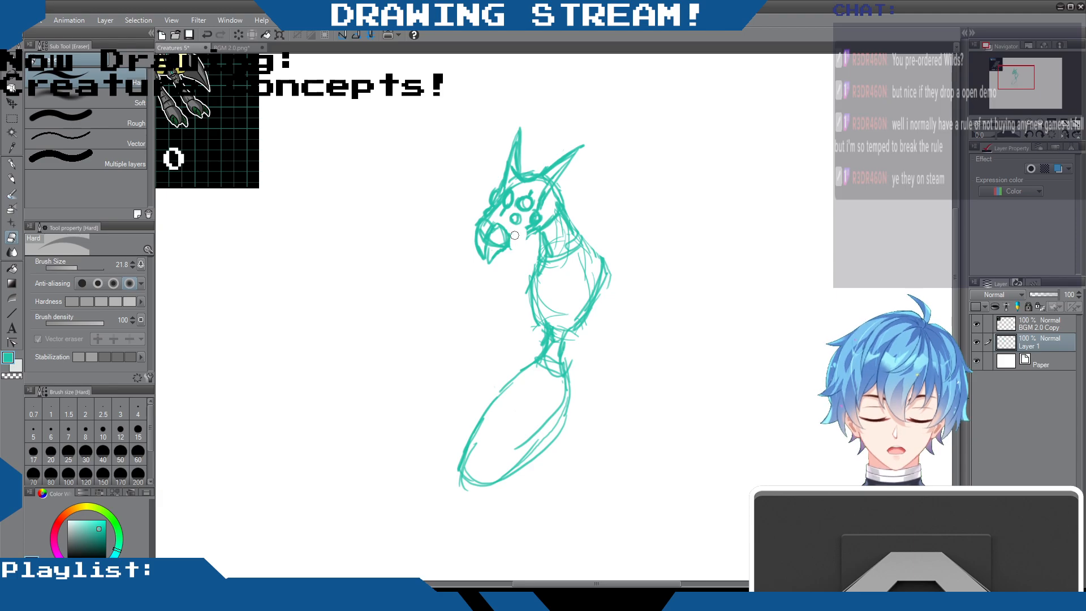
click(12, 180)
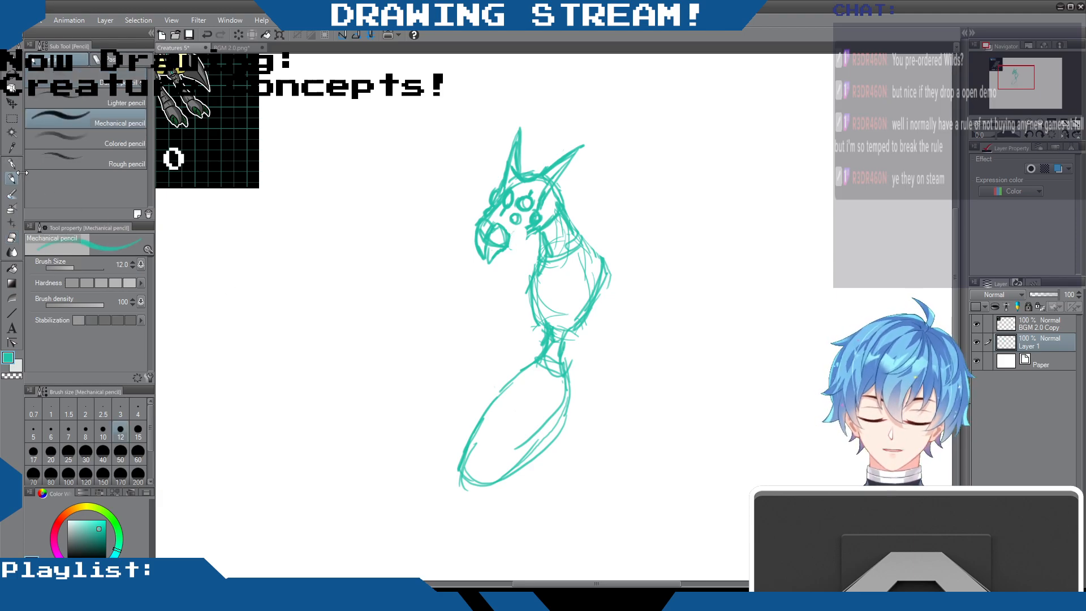
mouse_move(527, 234)
mouse_down()
mouse_move(507, 269)
mouse_move(511, 233)
mouse_move(531, 228)
mouse_move(507, 257)
mouse_up()
mouse_move(480, 218)
mouse_down()
mouse_move(468, 274)
mouse_move(474, 249)
mouse_up()
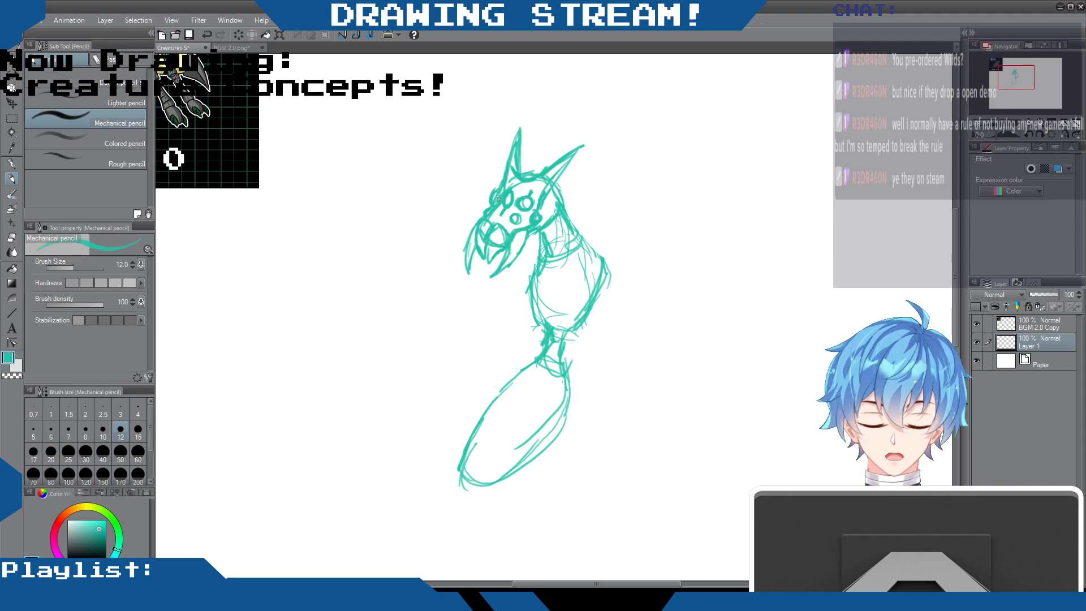
- Erase the overlapping lines inside the mouth and where the horns meet the head
click(12, 237)
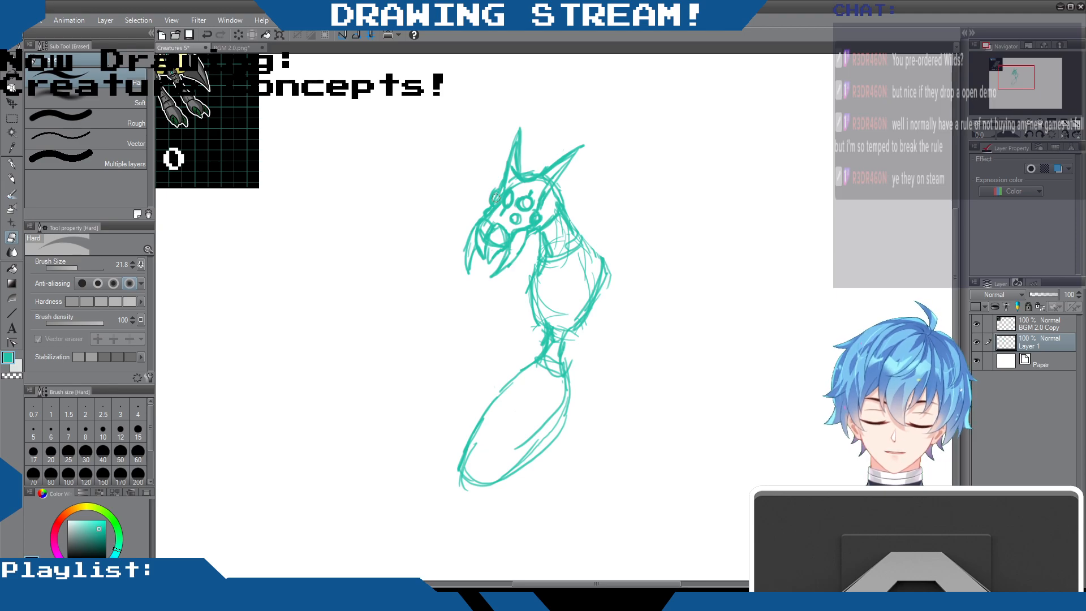
drag(482, 234, 500, 246)
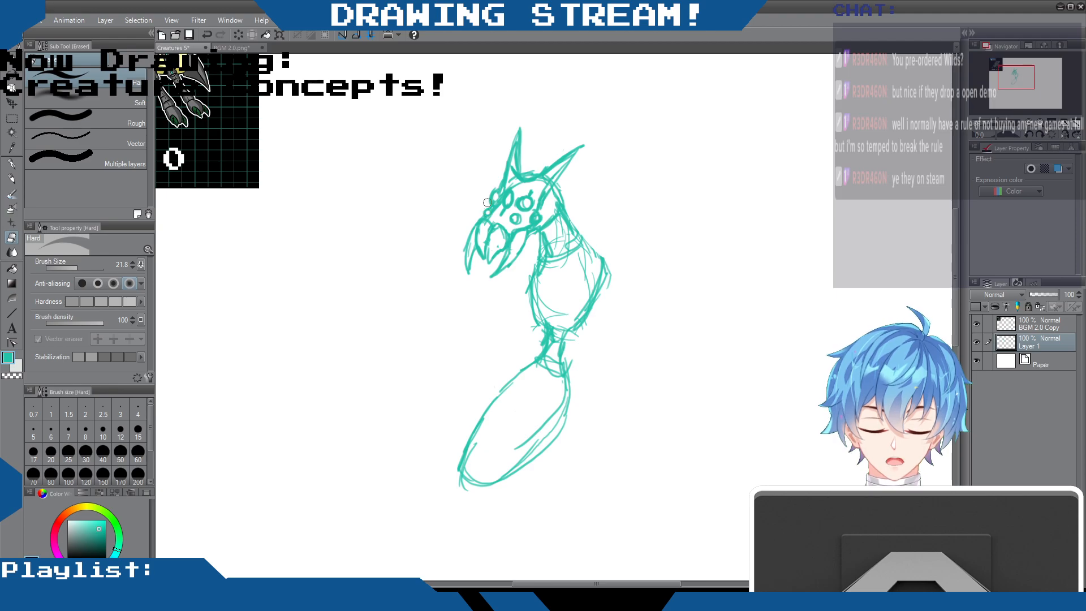
mouse_move(516, 177)
mouse_down()
mouse_move(519, 138)
mouse_move(529, 177)
mouse_move(565, 165)
mouse_move(535, 198)
mouse_up()
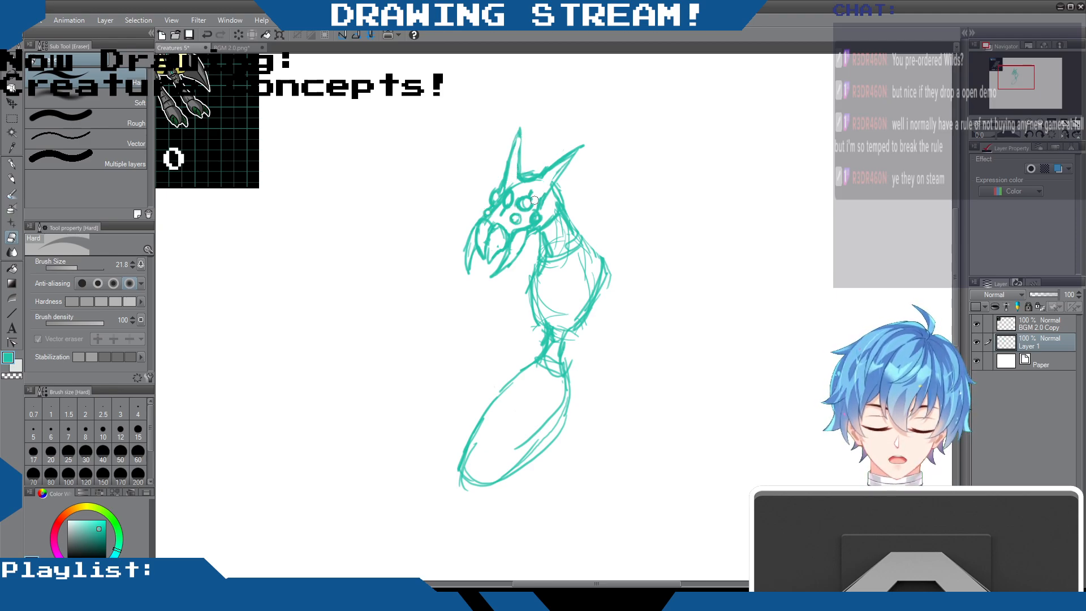
- Draw two long, backward-bending antennae rising from between the horns with the mechanical pencil and darken their outlines
click(12, 180)
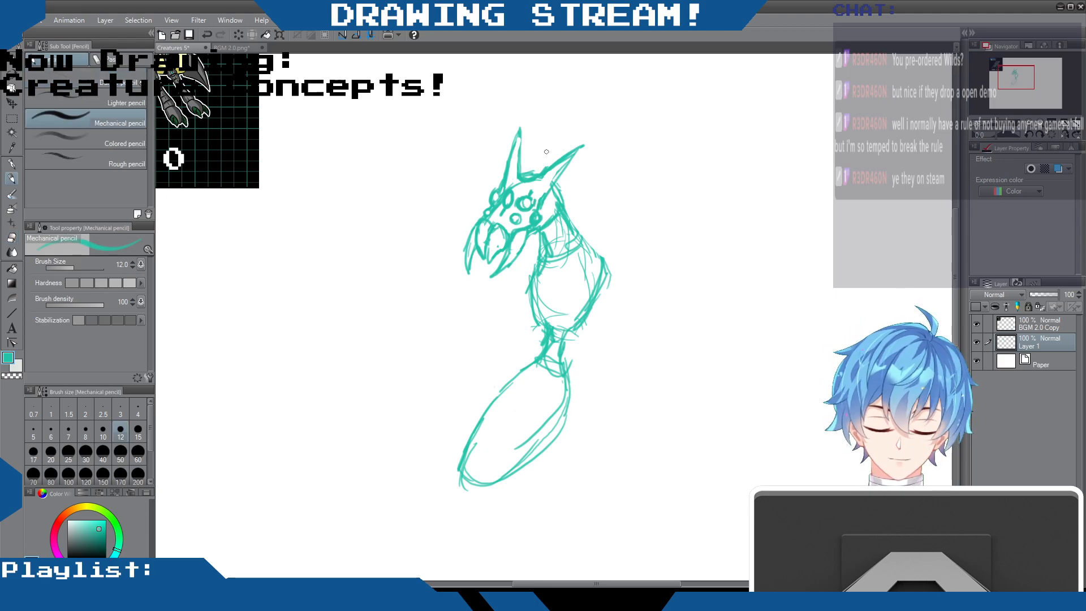
drag(538, 177, 555, 139)
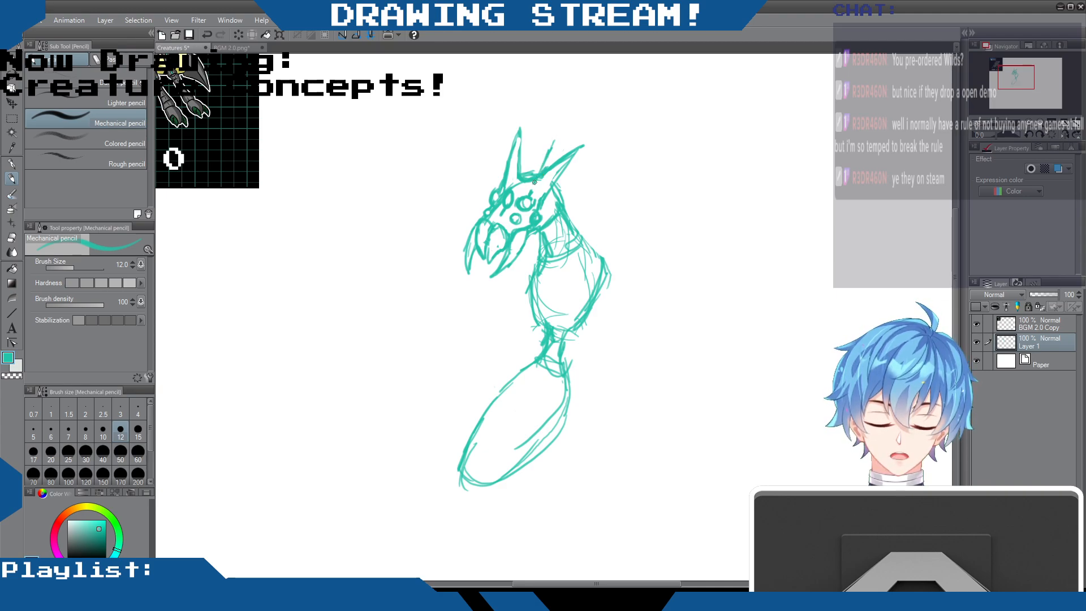
mouse_move(542, 180)
mouse_down()
mouse_move(583, 104)
mouse_move(570, 113)
mouse_move(631, 77)
mouse_move(576, 106)
mouse_up()
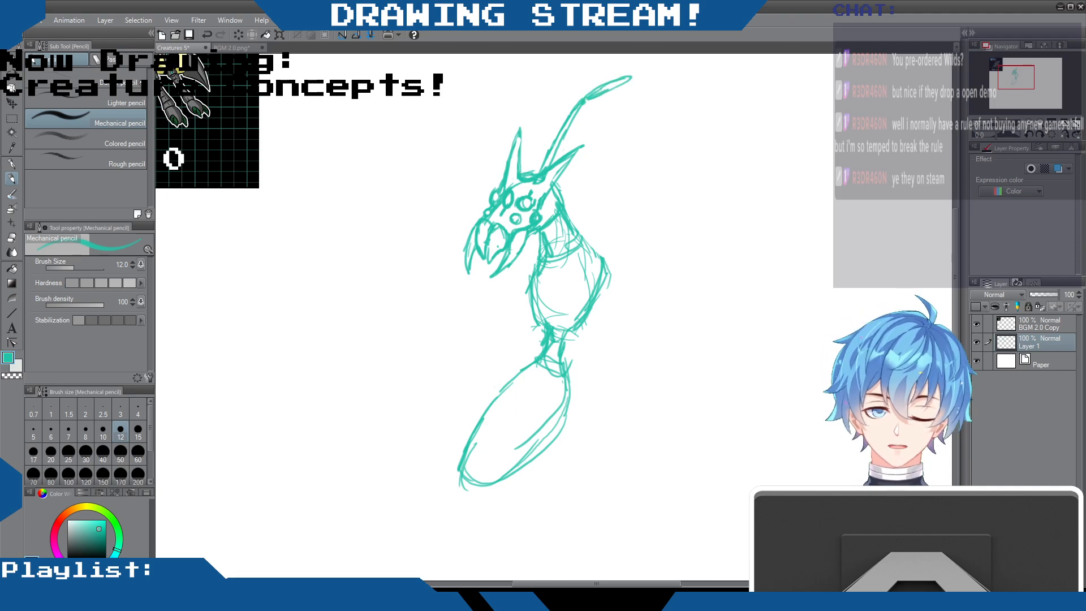
drag(519, 161, 543, 89)
mouse_move(526, 165)
mouse_down()
mouse_move(536, 107)
mouse_move(576, 65)
mouse_up()
drag(545, 98, 581, 66)
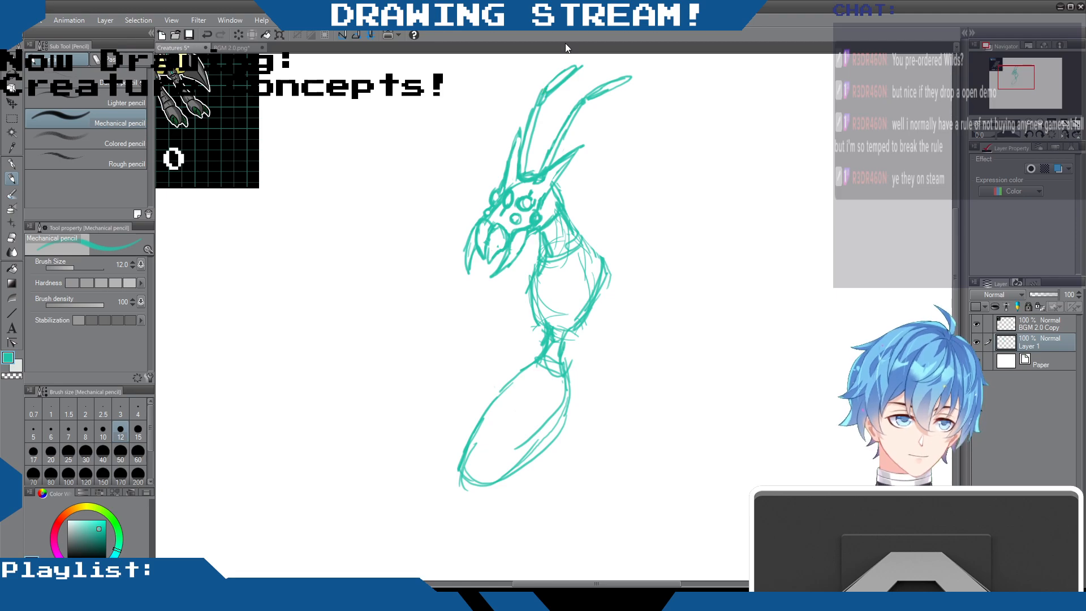
drag(538, 106, 519, 165)
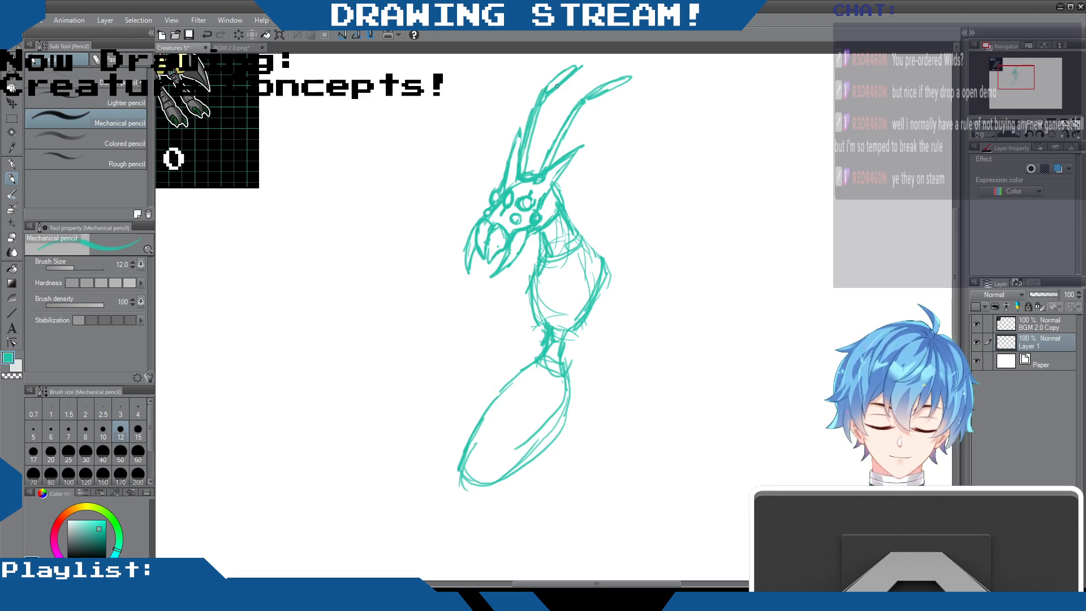
drag(577, 66, 586, 64)
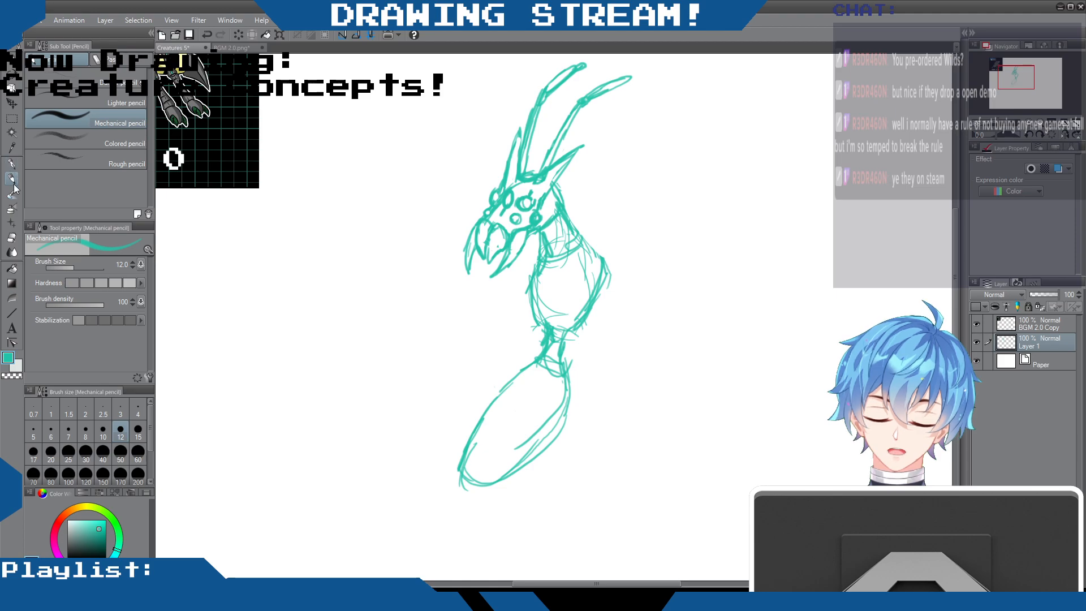
- Sketch small inner fangs between the mandibles and clean up the lines inside the mouth
click(12, 239)
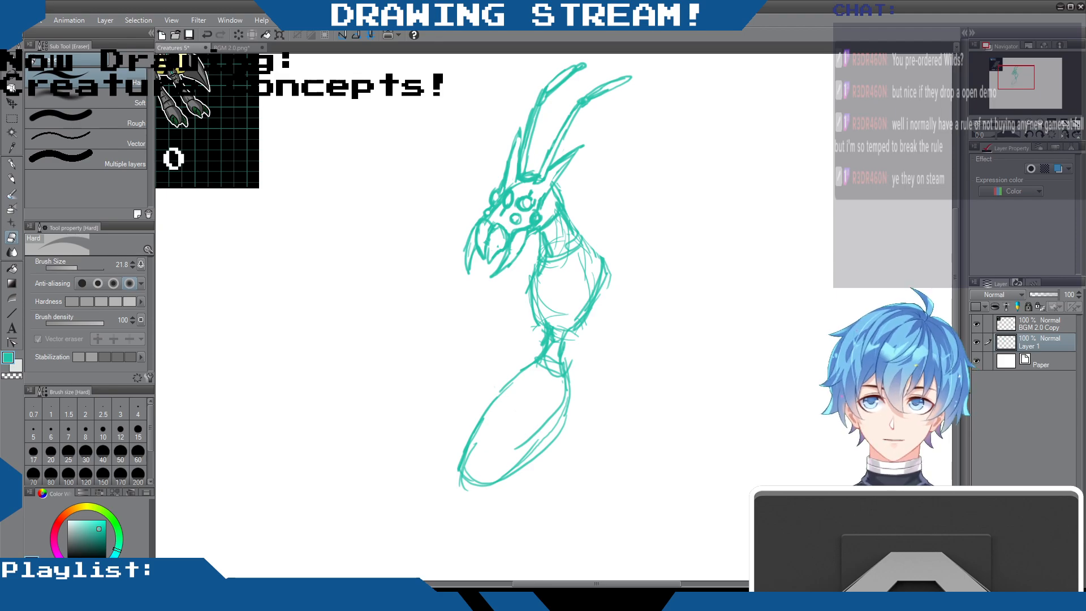
click(11, 178)
mouse_move(489, 258)
mouse_down()
mouse_move(512, 202)
mouse_move(514, 234)
mouse_move(527, 221)
mouse_move(512, 262)
mouse_move(501, 228)
mouse_move(494, 242)
mouse_move(488, 225)
mouse_move(494, 250)
mouse_move(487, 224)
mouse_move(496, 247)
mouse_up()
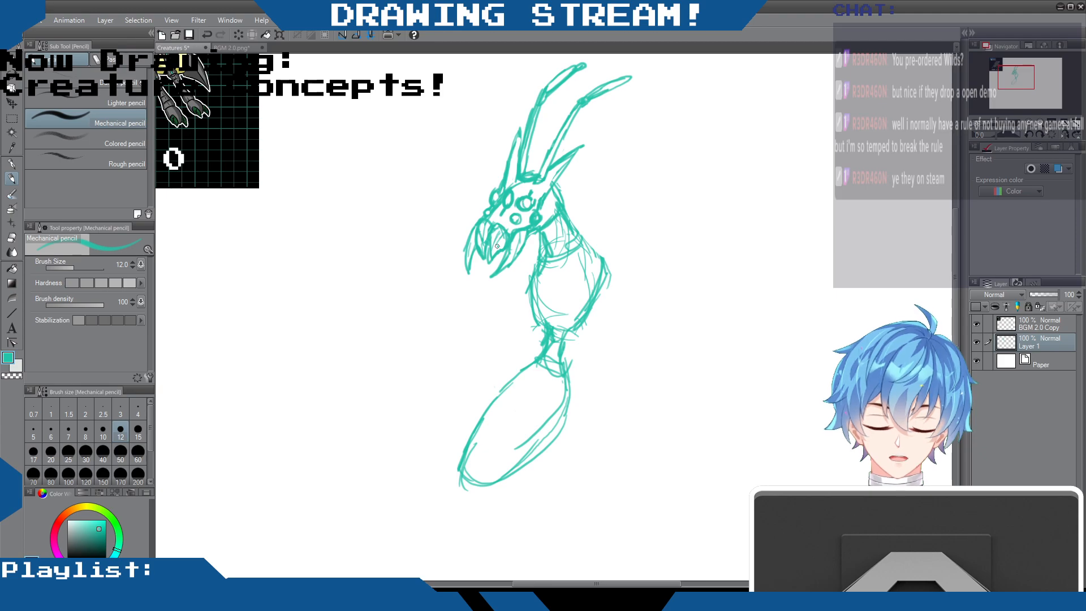
click(12, 237)
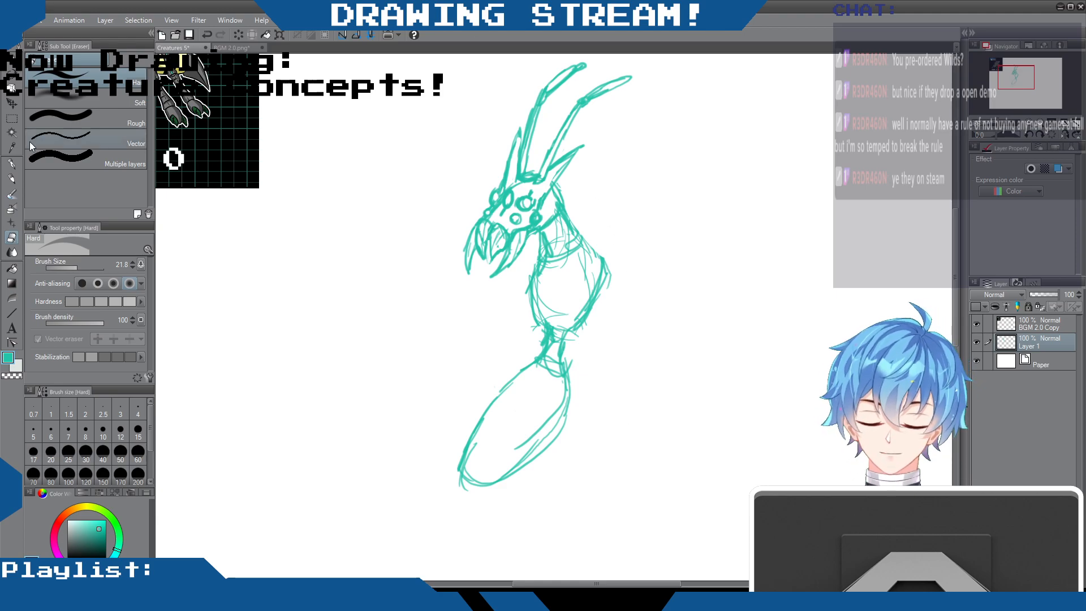
- Reinforce the neck with segmented bands and touch up the lines of the head and mouth
click(12, 179)
mouse_move(549, 238)
mouse_down()
mouse_move(566, 212)
mouse_move(587, 240)
mouse_move(549, 242)
mouse_move(544, 229)
mouse_move(549, 263)
mouse_up()
mouse_move(553, 256)
mouse_down()
mouse_move(575, 243)
mouse_move(569, 249)
mouse_up()
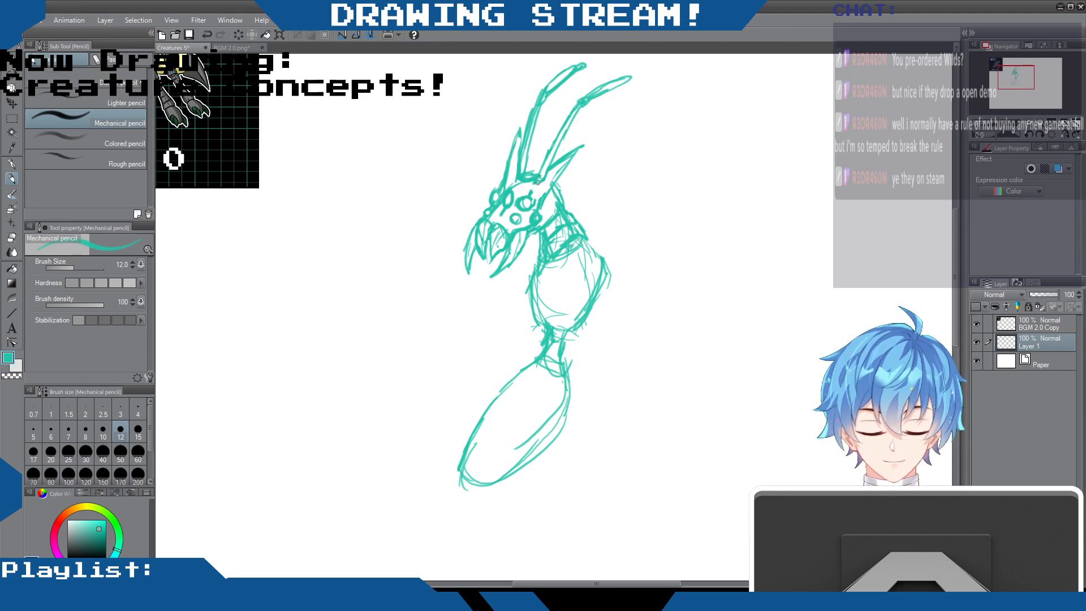
drag(550, 193, 542, 211)
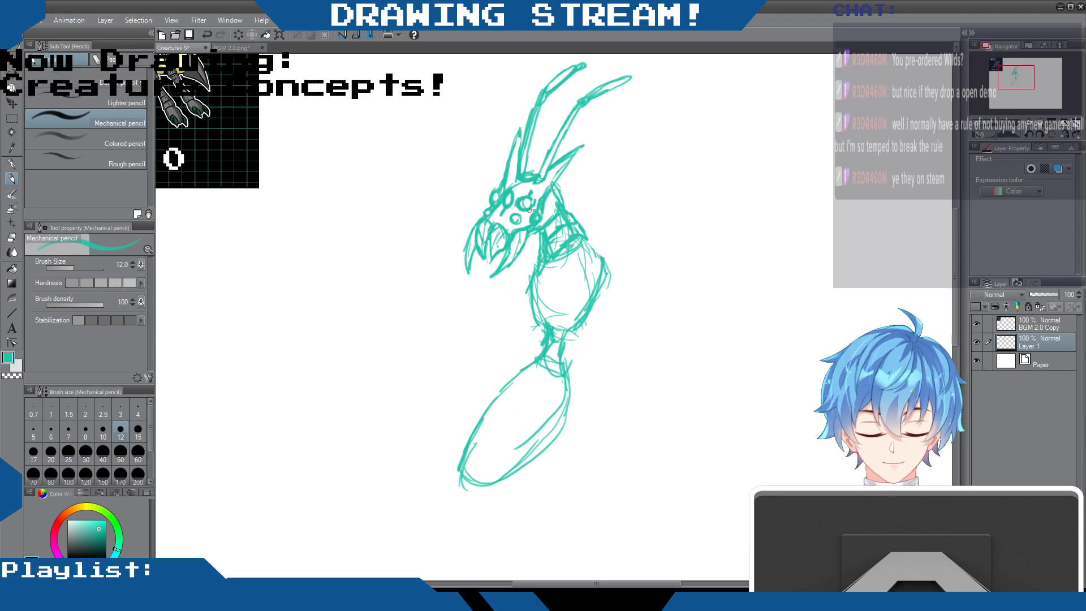
drag(493, 258, 497, 232)
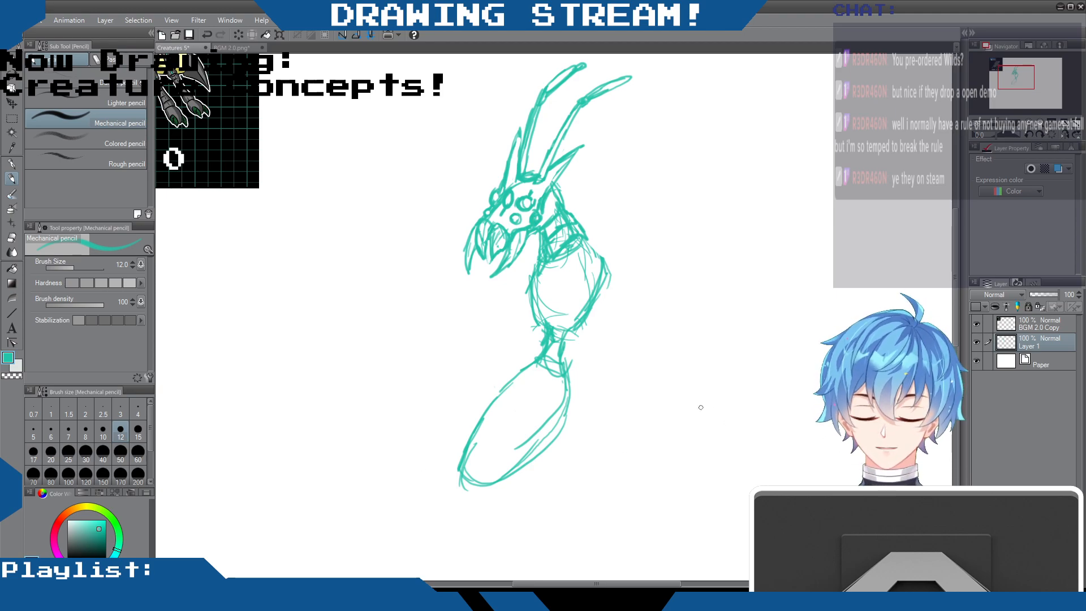
- Draw round arm sockets near the thorax's rear edge and a long two-segment leg descending from a round hip joint
mouse_move(582, 267)
mouse_down()
mouse_move(579, 311)
mouse_move(585, 262)
mouse_move(600, 278)
mouse_up()
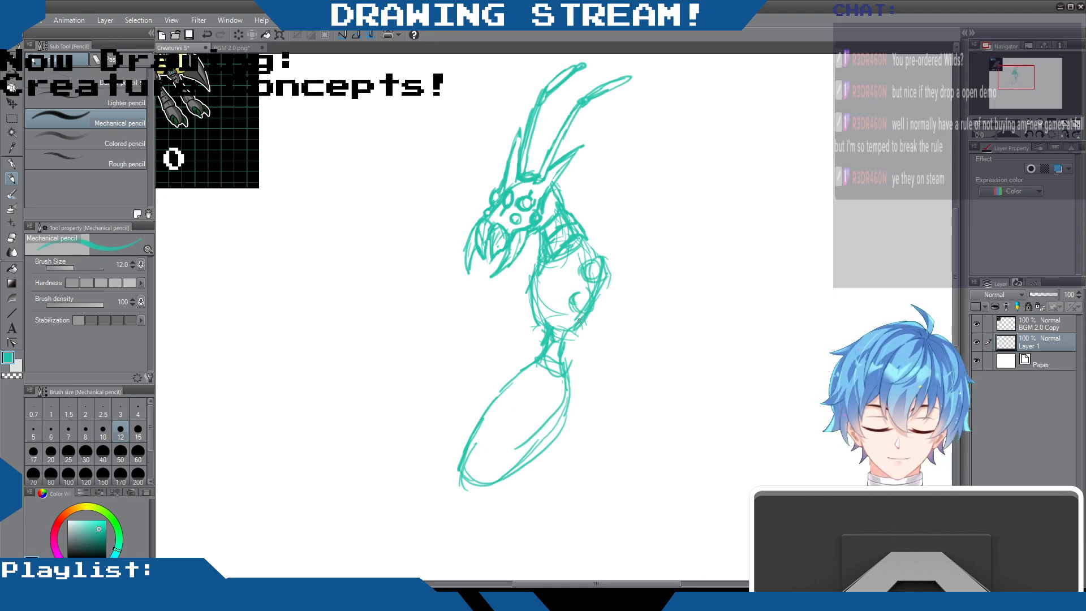
mouse_move(557, 370)
mouse_down()
mouse_move(578, 416)
mouse_move(575, 384)
mouse_move(572, 439)
mouse_up()
drag(557, 391, 571, 488)
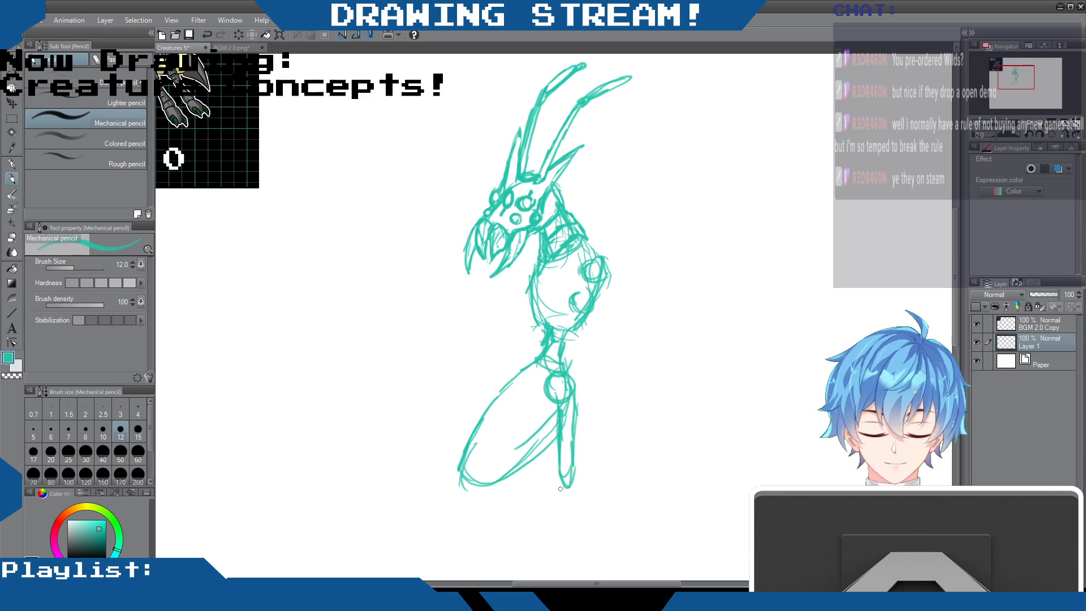
mouse_move(560, 478)
mouse_down()
mouse_move(550, 525)
mouse_move(570, 491)
mouse_move(559, 552)
mouse_up()
drag(557, 500, 529, 566)
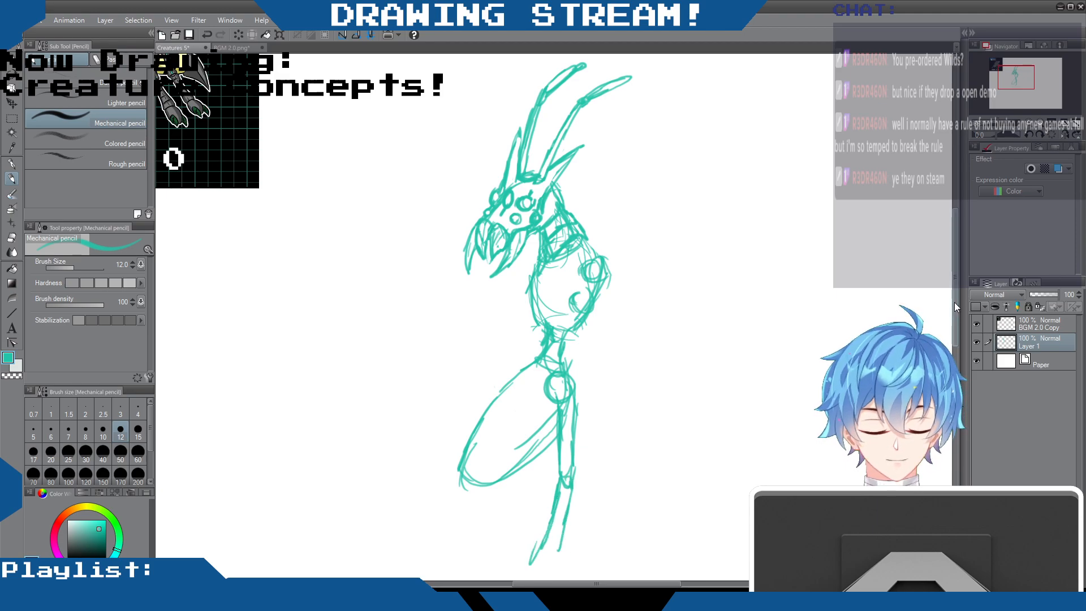
- Draw a slender foot with long pointed toes at the lower end of the leg
scroll(543, 311, down, 5)
drag(560, 378, 552, 409)
mouse_move(536, 374)
mouse_down()
mouse_move(526, 410)
mouse_move(546, 463)
mouse_up()
drag(551, 398, 541, 463)
drag(534, 393, 522, 464)
drag(535, 417, 529, 458)
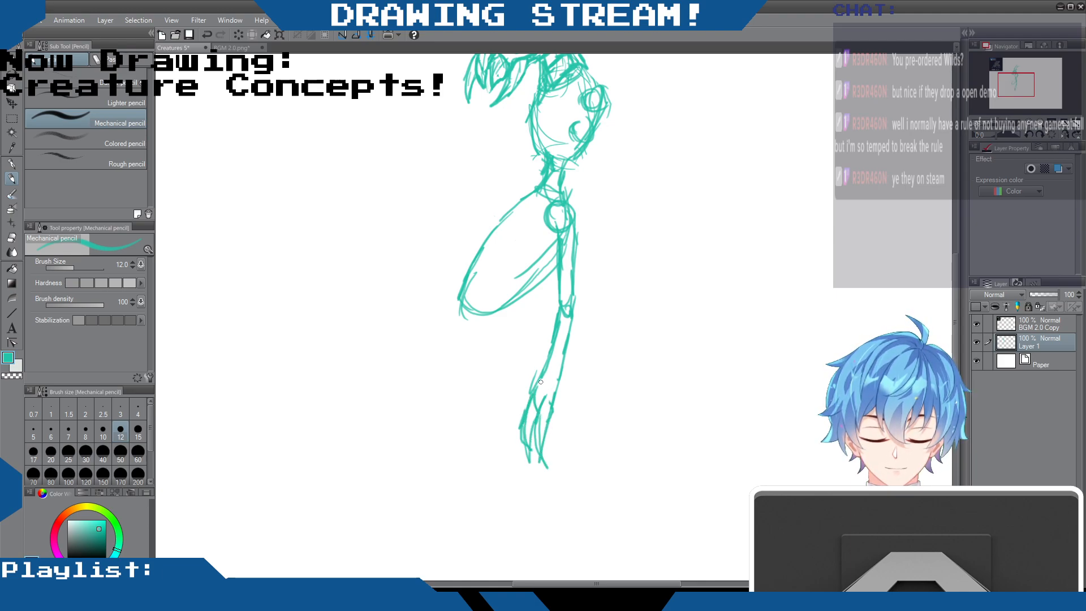
- Define the ankle plates above the foot and add a small round knee joint between the leg segments
drag(544, 360, 553, 416)
drag(545, 400, 556, 400)
drag(547, 361, 555, 387)
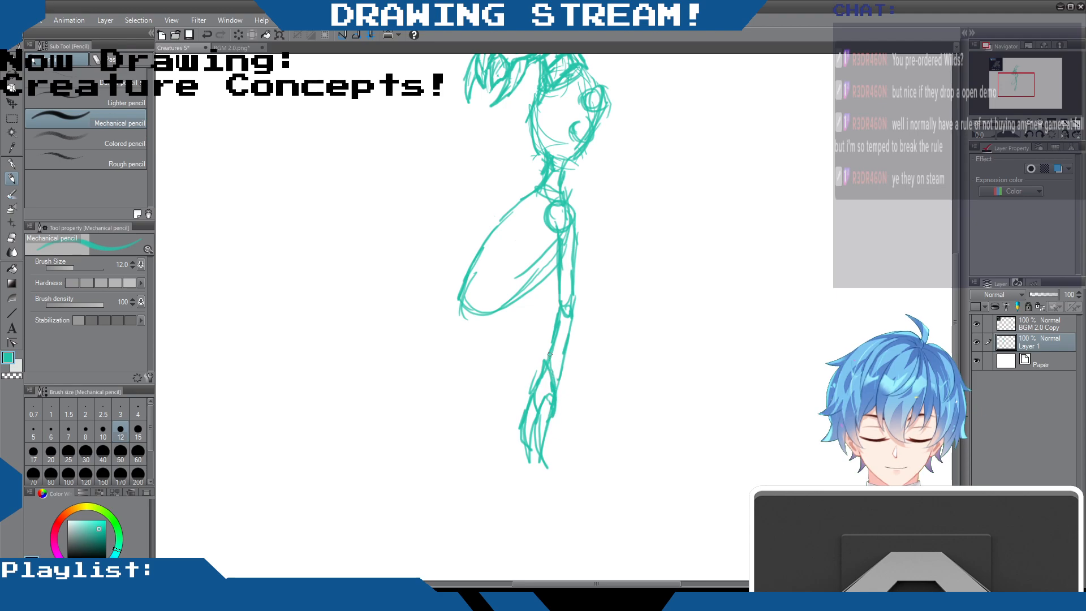
drag(563, 304, 569, 315)
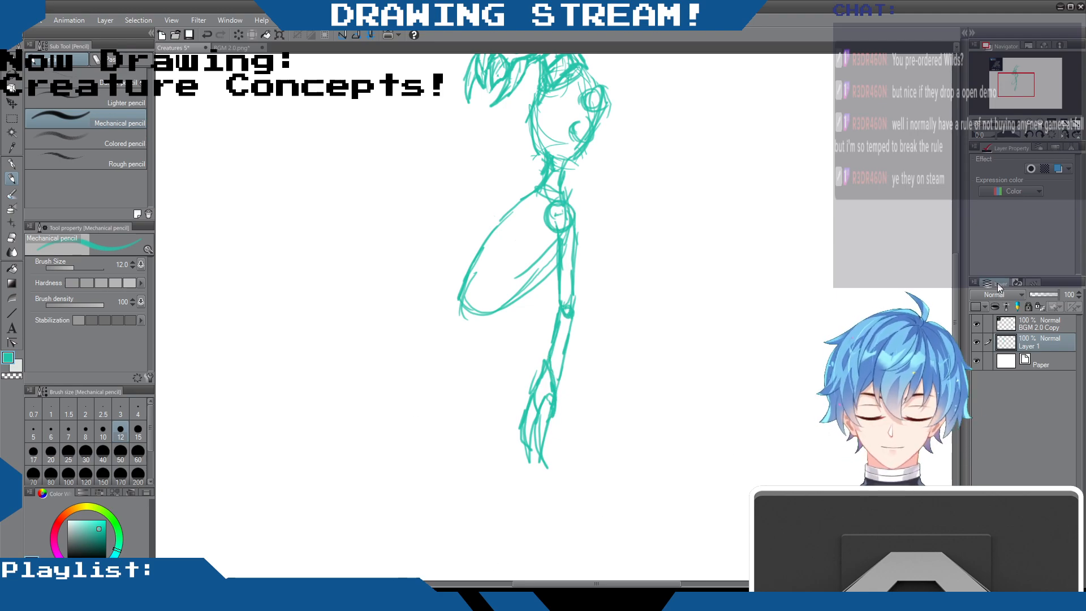
- Draw a long pointed stinger with a round base joint at the abdomen's tip
drag(955, 280, 951, 248)
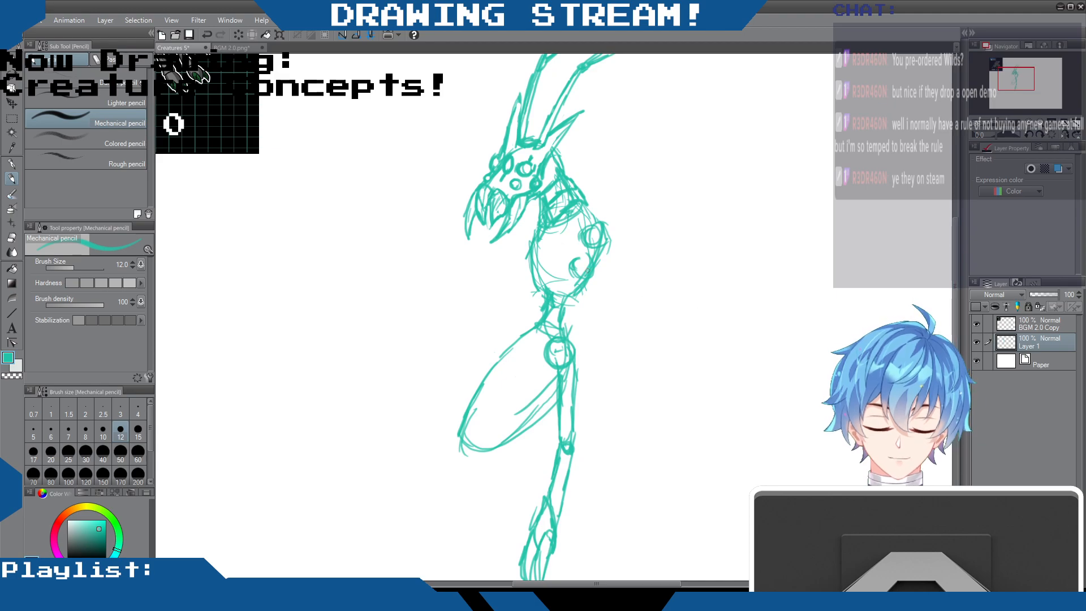
mouse_move(460, 433)
mouse_down()
mouse_move(472, 421)
mouse_move(428, 483)
mouse_move(433, 467)
mouse_move(401, 494)
mouse_up()
drag(473, 450, 452, 466)
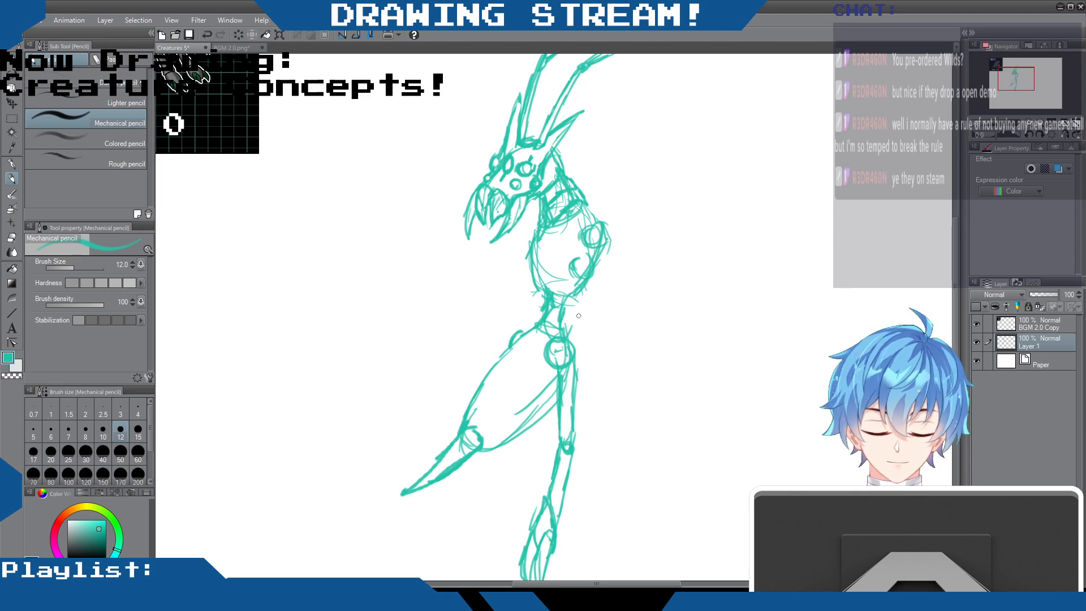
- Complete the lower thorax socket and draw a two-segment arm hanging from it, ending in a long-clawed hand
drag(590, 257, 578, 259)
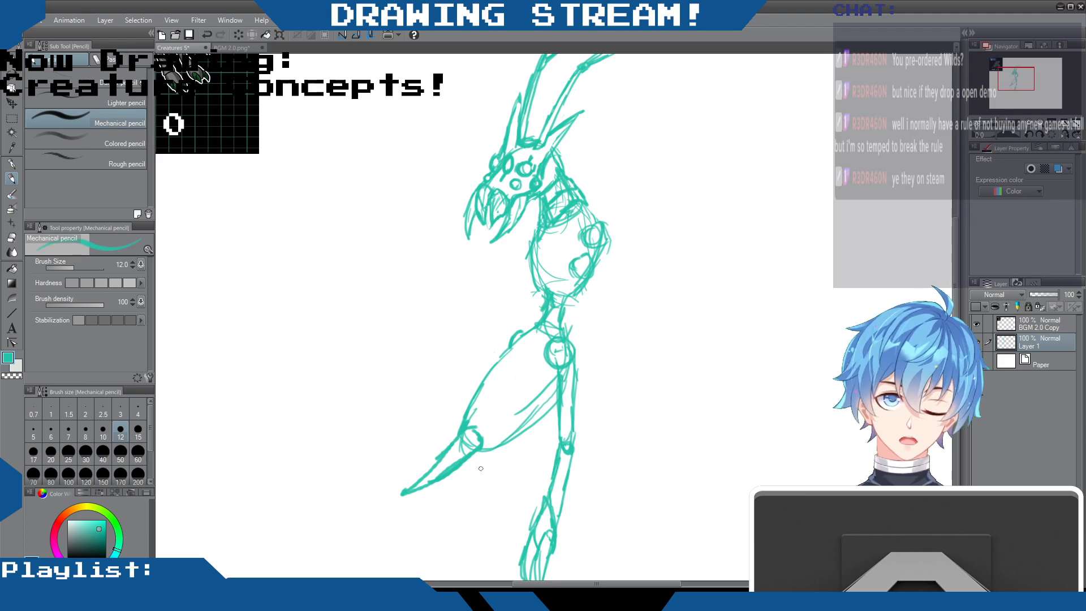
mouse_move(596, 259)
mouse_down()
mouse_move(613, 305)
mouse_move(597, 300)
mouse_move(603, 323)
mouse_up()
mouse_move(589, 286)
mouse_down()
mouse_move(606, 327)
mouse_move(618, 314)
mouse_move(620, 324)
mouse_move(606, 324)
mouse_up()
mouse_move(607, 325)
mouse_down()
mouse_move(618, 383)
mouse_move(638, 401)
mouse_move(620, 400)
mouse_up()
mouse_move(614, 346)
mouse_down()
mouse_move(624, 410)
mouse_move(638, 403)
mouse_move(641, 427)
mouse_up()
mouse_move(634, 387)
mouse_down()
mouse_move(623, 418)
mouse_move(633, 393)
mouse_up()
mouse_move(629, 396)
mouse_down()
mouse_move(640, 385)
mouse_move(642, 434)
mouse_move(606, 471)
mouse_move(624, 449)
mouse_up()
mouse_move(609, 469)
mouse_down()
mouse_move(642, 421)
mouse_move(638, 462)
mouse_move(636, 438)
mouse_up()
- Draw a two-segment upper arm from the shoulder joint on the creature's back side, ending in a hand with long curved claws
mouse_move(703, 349)
mouse_down()
mouse_move(700, 394)
mouse_move(752, 289)
mouse_up()
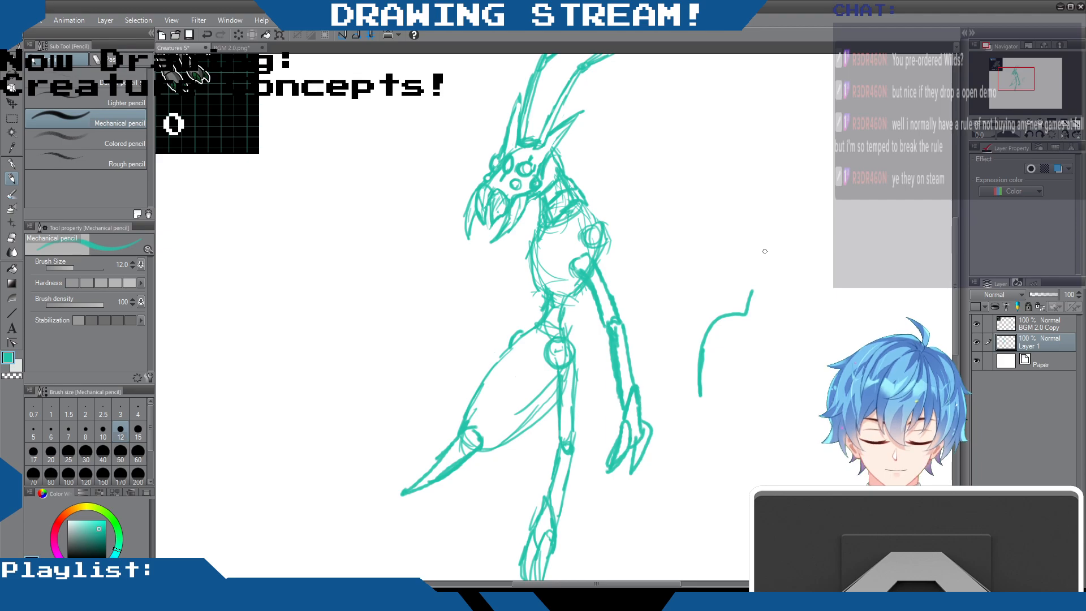
key(ctrl+z)
scroll(765, 251, down, 1)
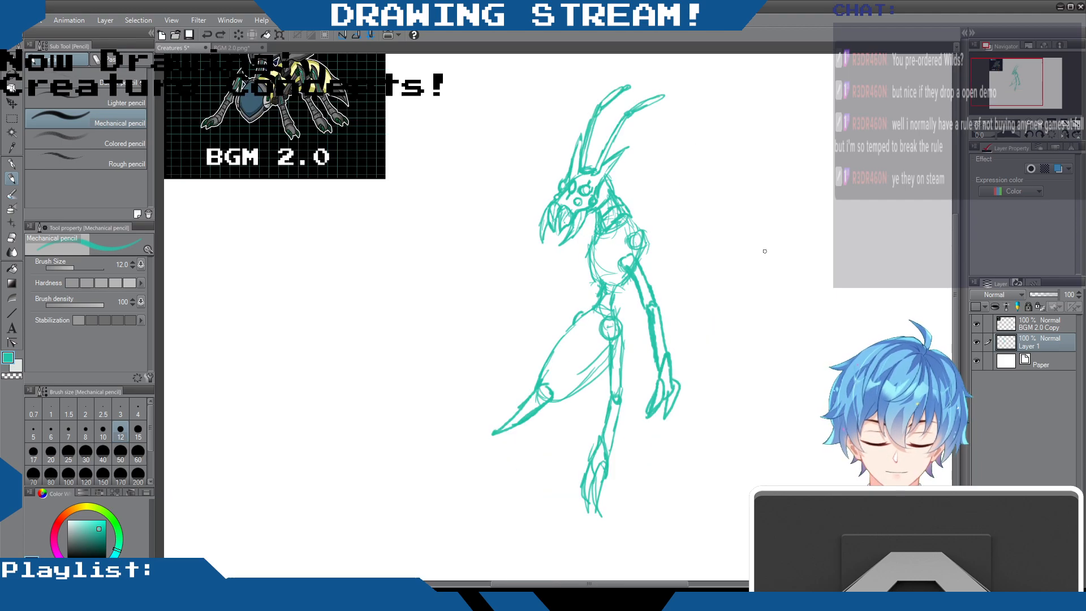
mouse_move(643, 232)
mouse_down()
mouse_move(675, 257)
mouse_move(665, 268)
mouse_up()
mouse_move(643, 252)
mouse_down()
mouse_move(708, 286)
mouse_move(702, 274)
mouse_move(702, 311)
mouse_up()
mouse_move(685, 277)
mouse_down()
mouse_move(716, 342)
mouse_move(702, 345)
mouse_move(709, 331)
mouse_move(721, 348)
mouse_move(720, 364)
mouse_move(705, 350)
mouse_move(712, 363)
mouse_move(699, 373)
mouse_move(720, 370)
mouse_up()
mouse_move(702, 346)
mouse_down()
mouse_move(725, 368)
mouse_move(724, 354)
mouse_up()
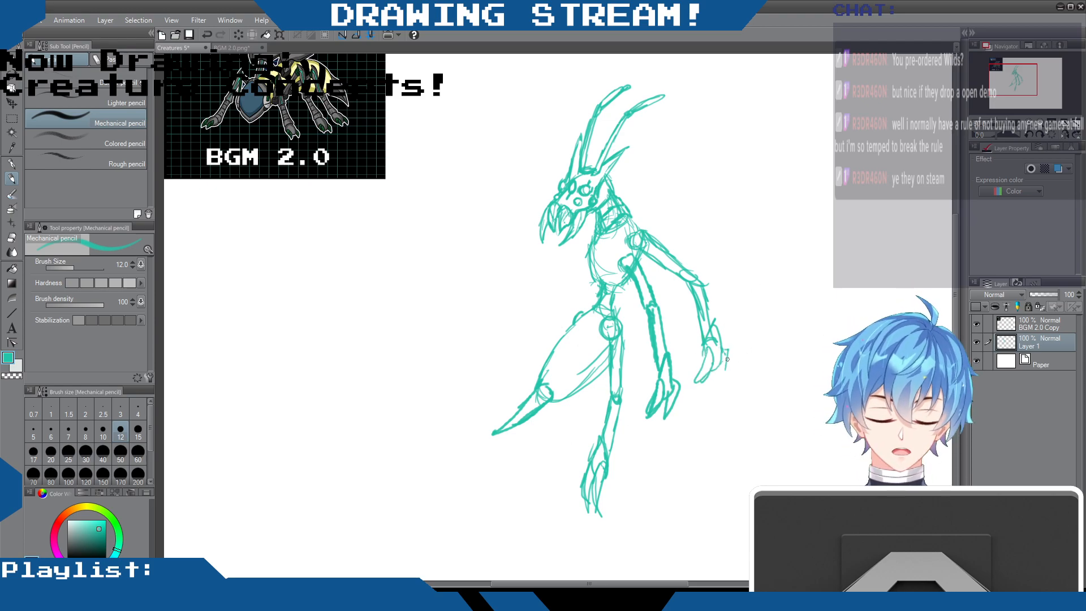
drag(725, 347, 723, 371)
drag(726, 366, 713, 379)
drag(717, 369, 710, 386)
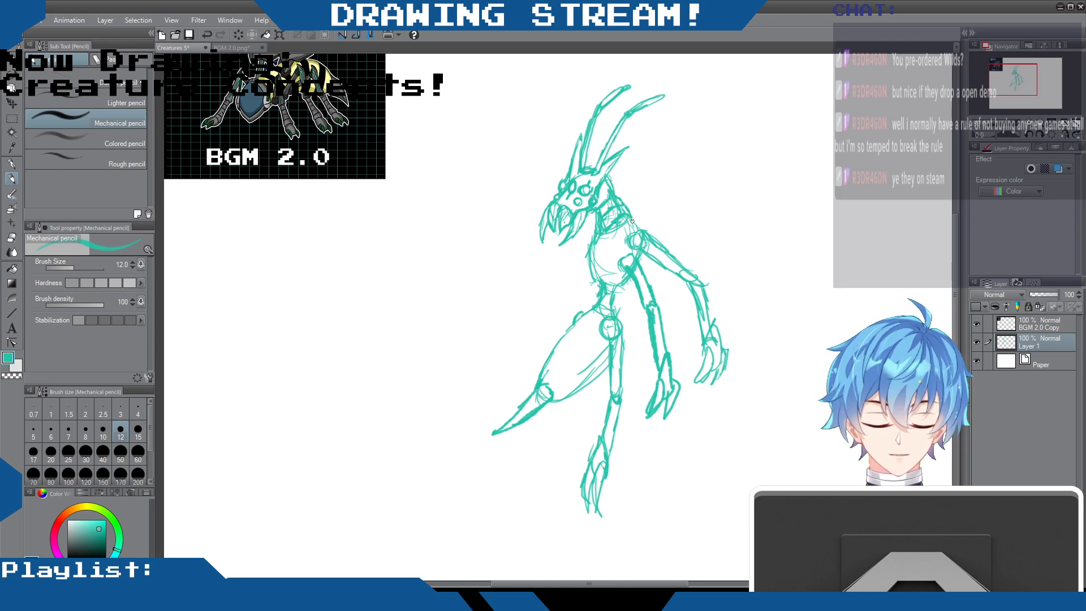
- Draw curved segment bands across the thorax and abdomen, down to the base of the stinger
drag(621, 263, 599, 275)
drag(595, 252, 619, 286)
drag(622, 282, 598, 279)
mouse_move(620, 282)
mouse_down()
mouse_move(598, 308)
mouse_move(606, 316)
mouse_move(595, 309)
mouse_move(566, 346)
mouse_move(603, 372)
mouse_up()
mouse_move(556, 343)
mouse_down()
mouse_move(552, 361)
mouse_move(573, 368)
mouse_move(579, 388)
mouse_move(542, 381)
mouse_up()
drag(543, 378, 564, 401)
drag(580, 389, 564, 402)
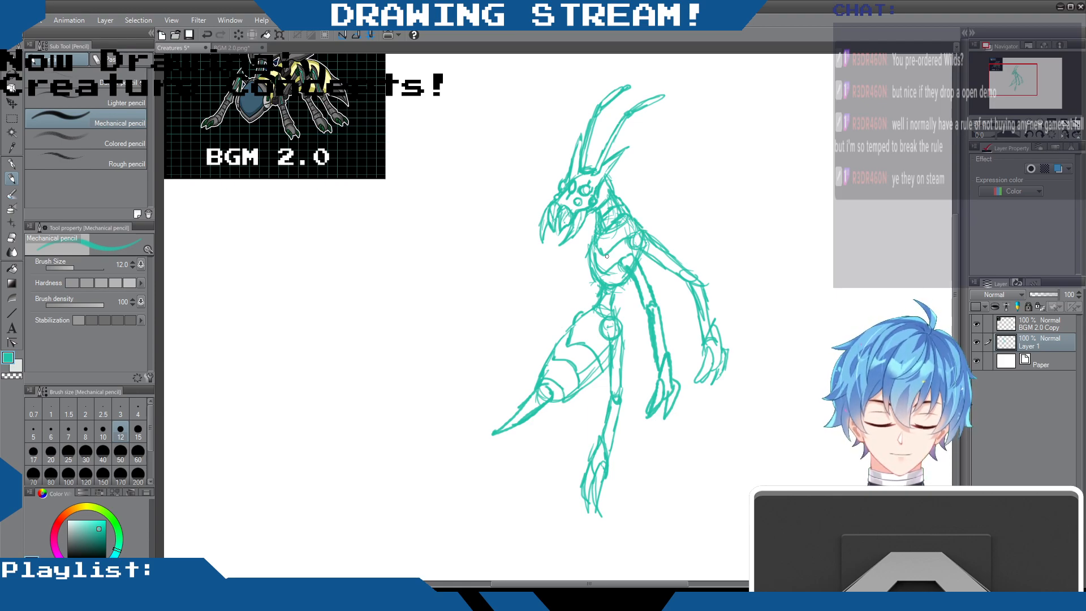
- Draw a bent far-side arm reaching forward from the thorax, with a raised forearm and a long-clawed hand
mouse_move(589, 244)
mouse_down()
mouse_move(546, 275)
mouse_move(496, 229)
mouse_move(536, 276)
mouse_move(521, 261)
mouse_move(546, 281)
mouse_up()
drag(549, 263, 547, 275)
mouse_move(506, 229)
mouse_down()
mouse_move(466, 232)
mouse_move(492, 240)
mouse_move(482, 224)
mouse_move(499, 219)
mouse_move(465, 216)
mouse_up()
mouse_move(465, 216)
mouse_down()
mouse_move(542, 275)
mouse_move(579, 278)
mouse_up()
drag(589, 262, 569, 288)
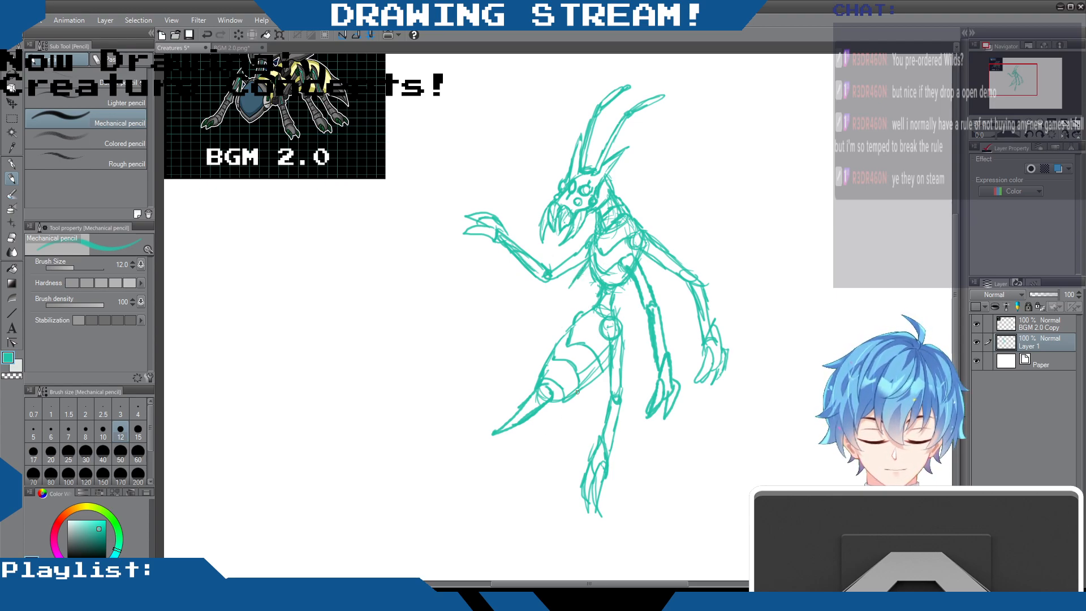
- Draw a far leg emerging from behind the abdomen, with a slender, downward-pointing clawed foot
mouse_move(576, 397)
mouse_down()
mouse_move(557, 427)
mouse_move(555, 404)
mouse_move(532, 433)
mouse_up()
mouse_move(555, 407)
mouse_down()
mouse_move(537, 430)
mouse_move(556, 408)
mouse_move(546, 446)
mouse_move(535, 432)
mouse_up()
mouse_move(556, 420)
mouse_down()
mouse_move(547, 450)
mouse_move(526, 442)
mouse_move(554, 403)
mouse_move(528, 463)
mouse_move(544, 435)
mouse_move(550, 447)
mouse_move(524, 482)
mouse_up()
drag(534, 437, 529, 479)
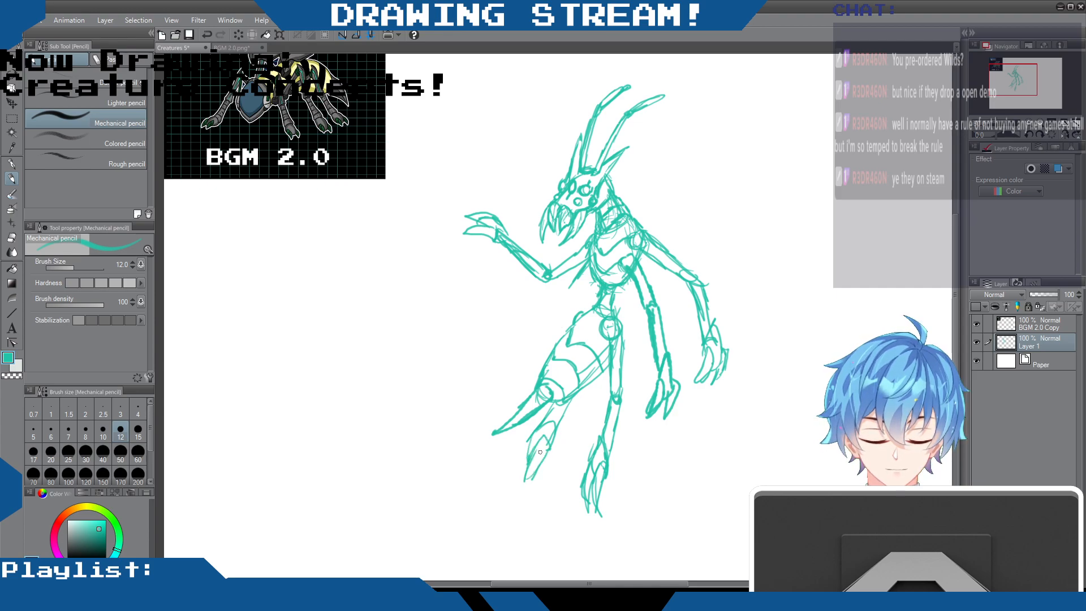
drag(532, 434, 522, 466)
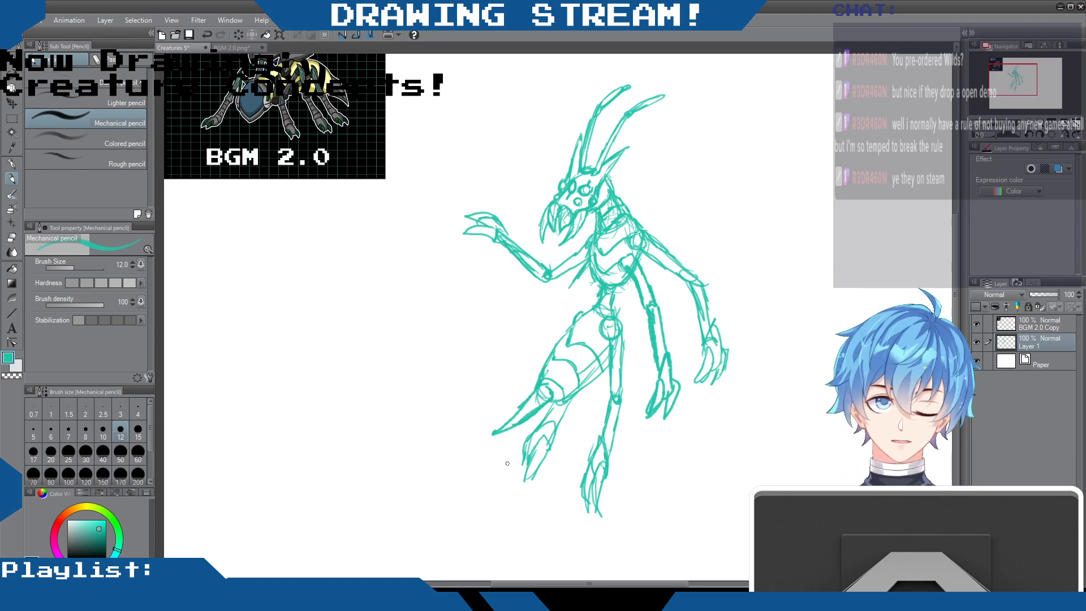
mouse_move(525, 451)
mouse_down()
mouse_move(527, 482)
mouse_move(539, 444)
mouse_move(551, 447)
mouse_move(530, 456)
mouse_move(528, 485)
mouse_move(547, 445)
mouse_up()
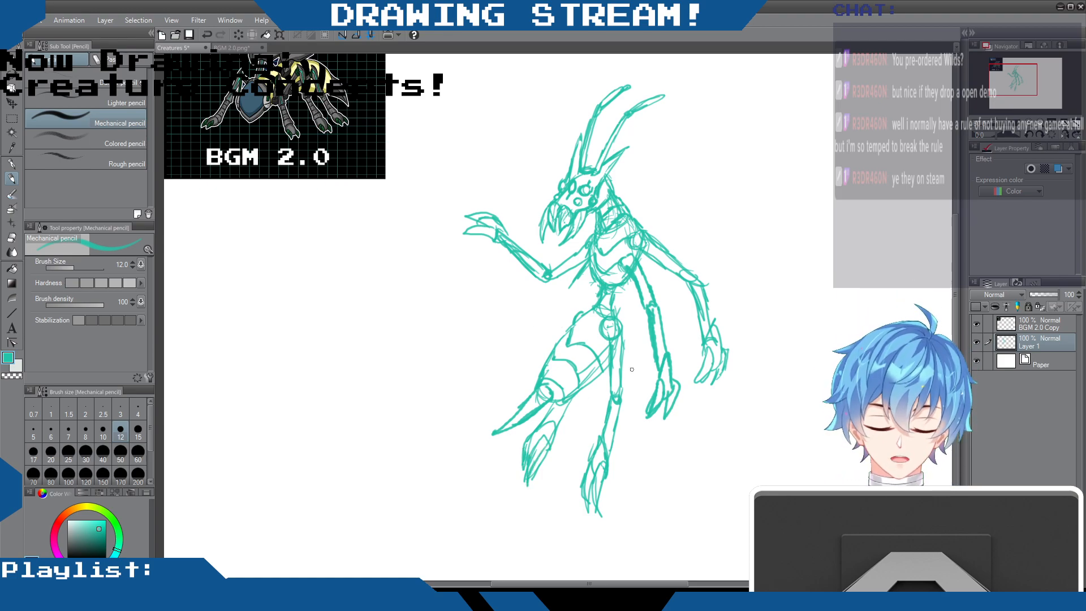
- Draw a second, lower far-side arm reaching forward from the thorax, ending in a clawed hand
mouse_move(590, 264)
mouse_down()
mouse_move(566, 308)
mouse_move(567, 284)
mouse_move(562, 314)
mouse_move(563, 300)
mouse_move(528, 293)
mouse_move(549, 308)
mouse_move(494, 272)
mouse_move(505, 290)
mouse_move(514, 287)
mouse_move(496, 259)
mouse_move(505, 275)
mouse_move(489, 266)
mouse_move(499, 279)
mouse_move(473, 283)
mouse_up()
mouse_move(512, 290)
mouse_down()
mouse_move(502, 268)
mouse_move(509, 291)
mouse_move(492, 285)
mouse_move(501, 269)
mouse_move(485, 273)
mouse_move(511, 275)
mouse_move(481, 278)
mouse_move(506, 273)
mouse_move(470, 268)
mouse_up()
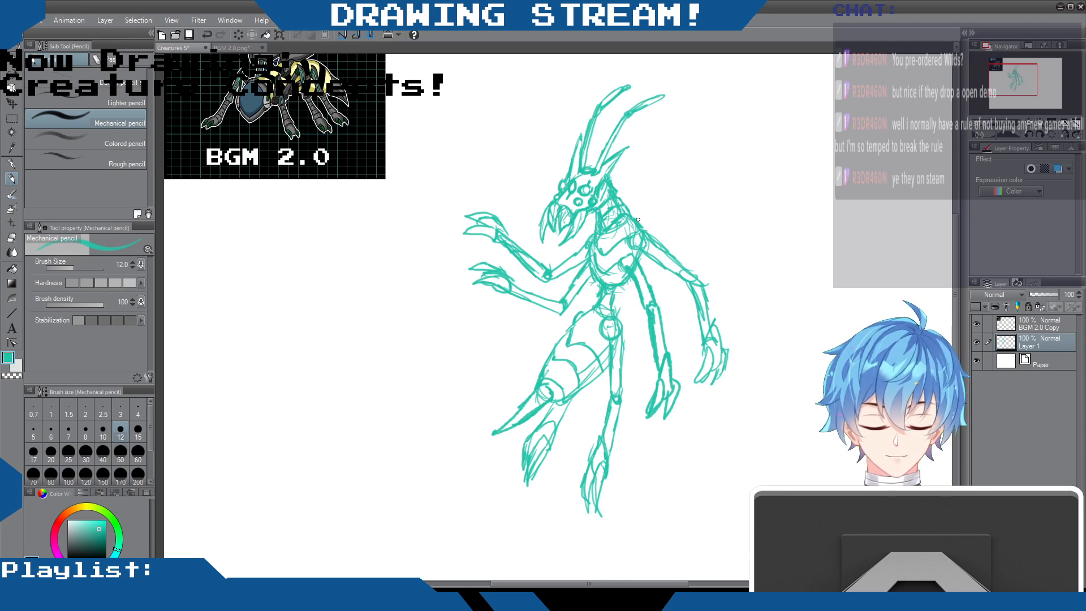
- Draw a long, pointed upper wing rising diagonally from the creature's upper back
drag(639, 219, 704, 142)
drag(663, 187, 735, 122)
mouse_move(685, 161)
mouse_down()
mouse_move(744, 110)
mouse_move(767, 107)
mouse_move(740, 169)
mouse_move(663, 232)
mouse_move(709, 196)
mouse_up()
drag(641, 222, 719, 123)
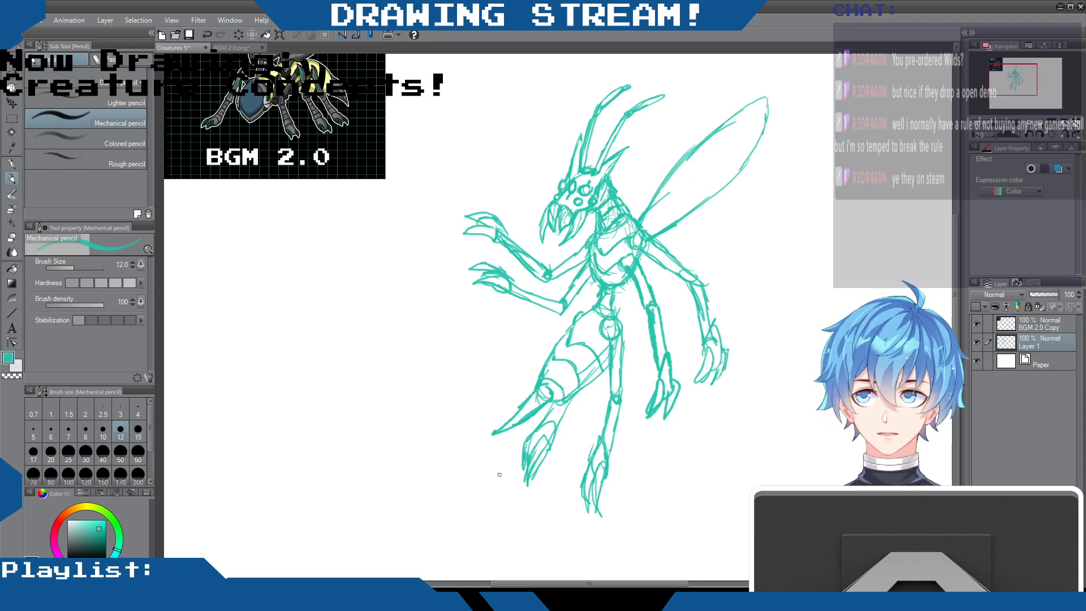
drag(763, 100, 747, 158)
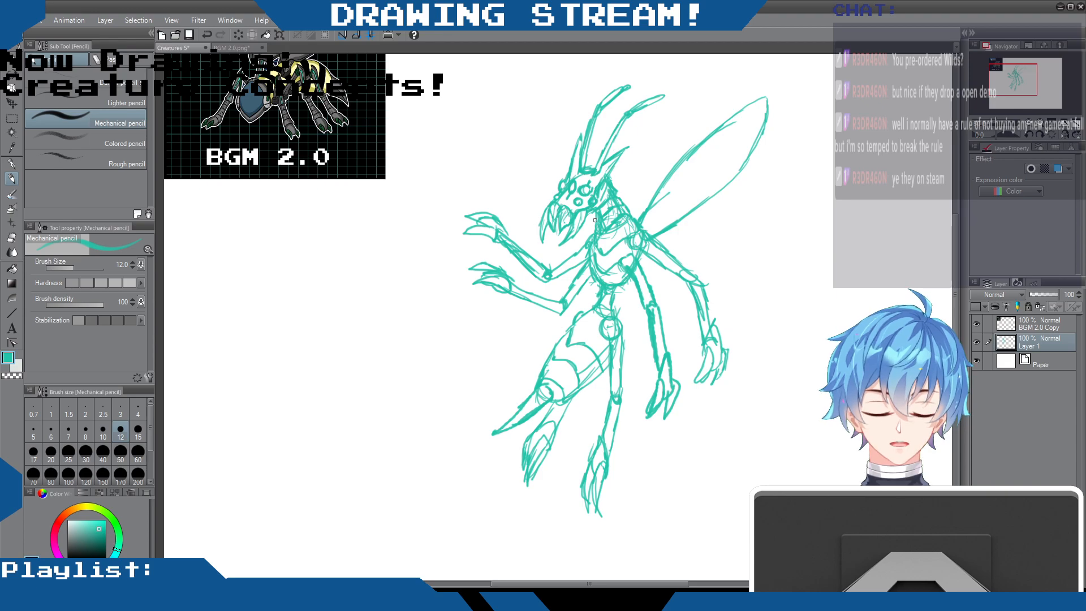
- Draw a narrow far-side upper wing behind the head and a long lower wing extending outward from the back
mouse_move(571, 152)
mouse_down()
mouse_move(549, 73)
mouse_move(527, 133)
mouse_move(535, 164)
mouse_move(535, 148)
mouse_up()
mouse_move(532, 104)
mouse_down()
mouse_move(557, 196)
mouse_move(592, 233)
mouse_up()
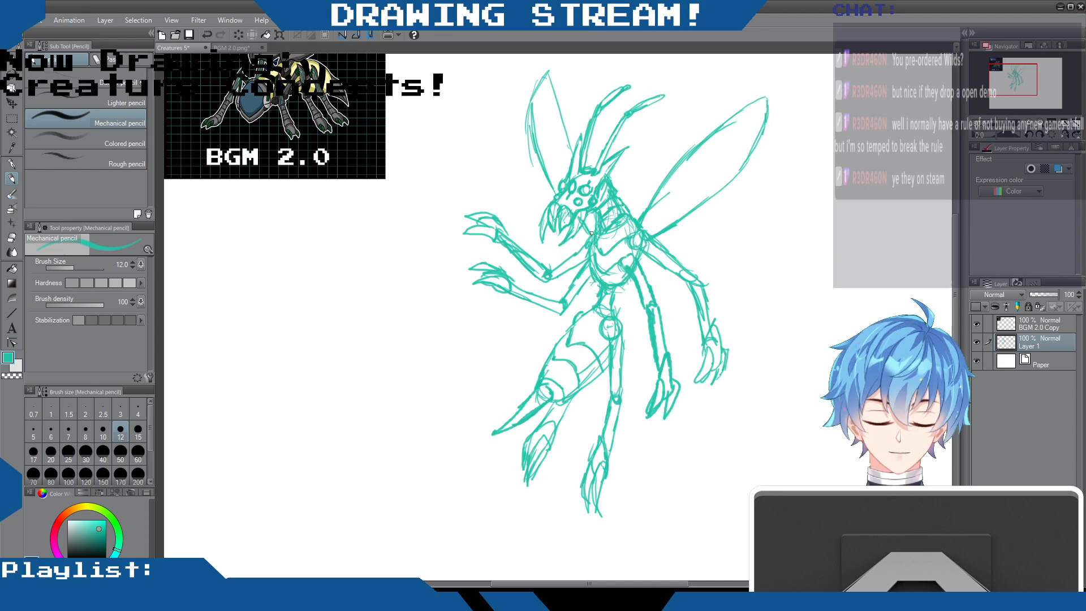
drag(656, 242, 802, 210)
mouse_move(724, 225)
mouse_down()
mouse_move(810, 214)
mouse_move(812, 228)
mouse_move(761, 259)
mouse_move(647, 265)
mouse_move(664, 262)
mouse_up()
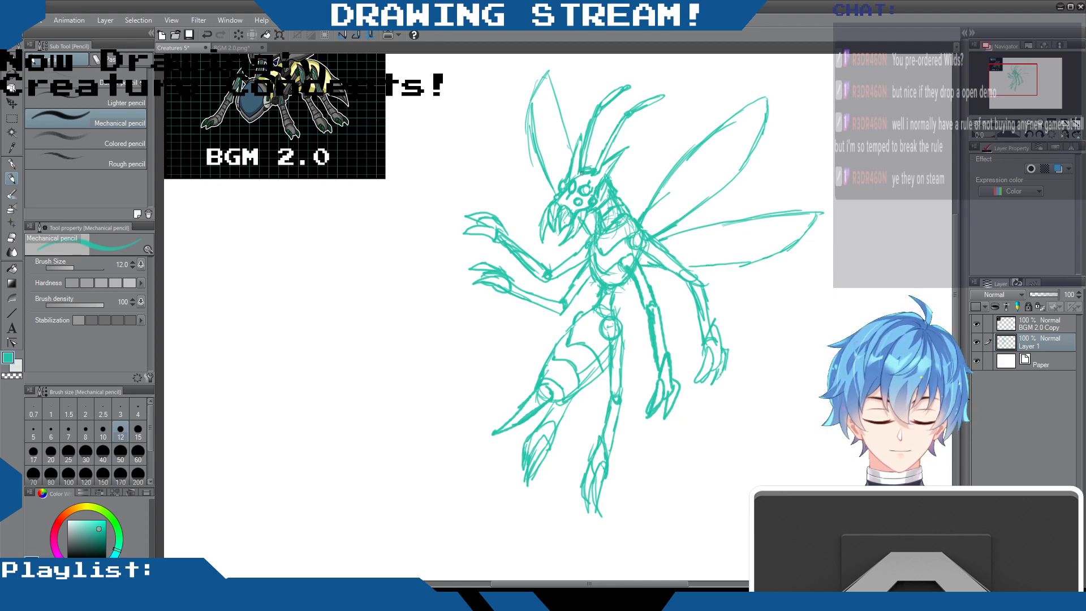
- Draw the far-side lower wing extending forward behind the head and raised arm, and reinforce its tip and edges
mouse_move(550, 208)
mouse_down()
mouse_move(468, 168)
mouse_move(482, 171)
mouse_move(456, 181)
mouse_move(474, 207)
mouse_move(569, 251)
mouse_up()
drag(530, 243, 490, 216)
drag(458, 172, 492, 214)
drag(501, 183, 521, 198)
drag(557, 247, 571, 253)
drag(518, 187, 546, 204)
drag(494, 177, 520, 192)
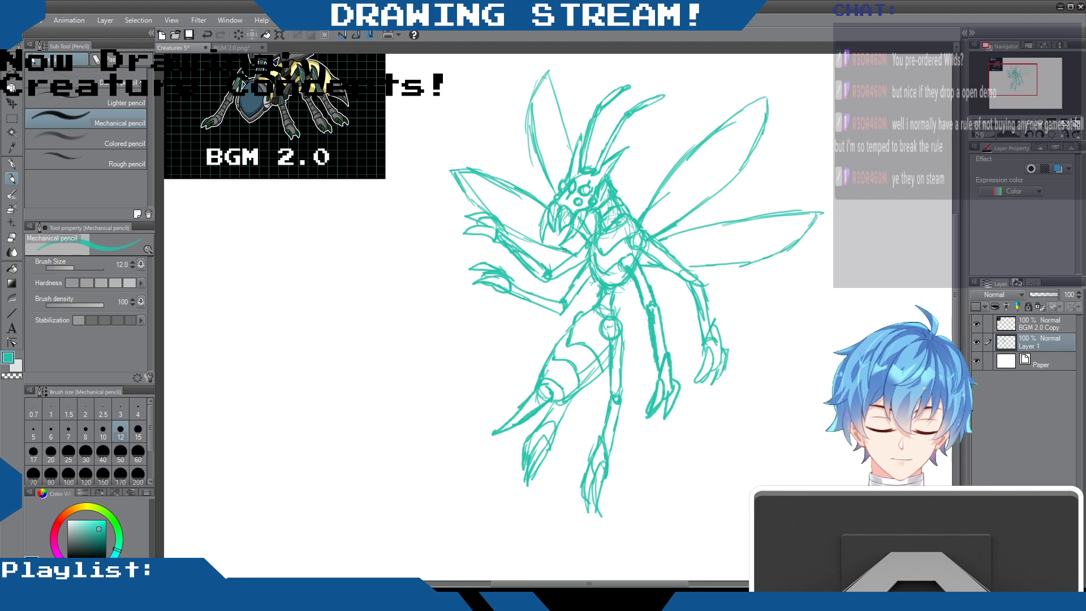
mouse_move(461, 174)
mouse_down()
mouse_move(488, 211)
mouse_move(479, 205)
mouse_up()
mouse_move(461, 187)
mouse_down()
mouse_move(469, 167)
mouse_move(497, 177)
mouse_up()
drag(508, 188, 547, 248)
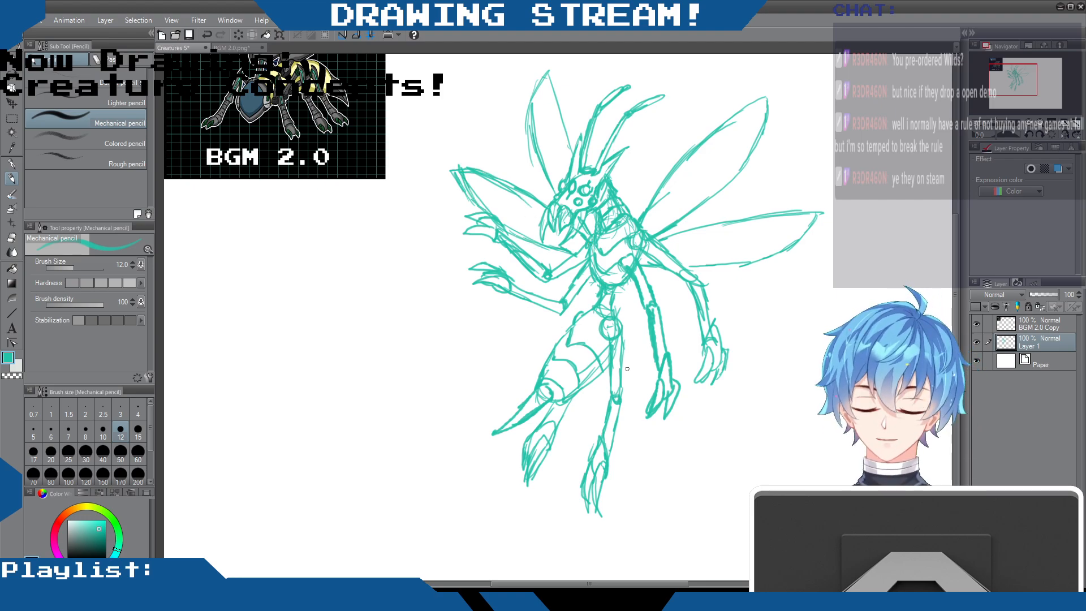
- Define the elbow joints, thicken the claws of the lower hanging hand, and add toe strokes to the far foot
drag(564, 300, 562, 310)
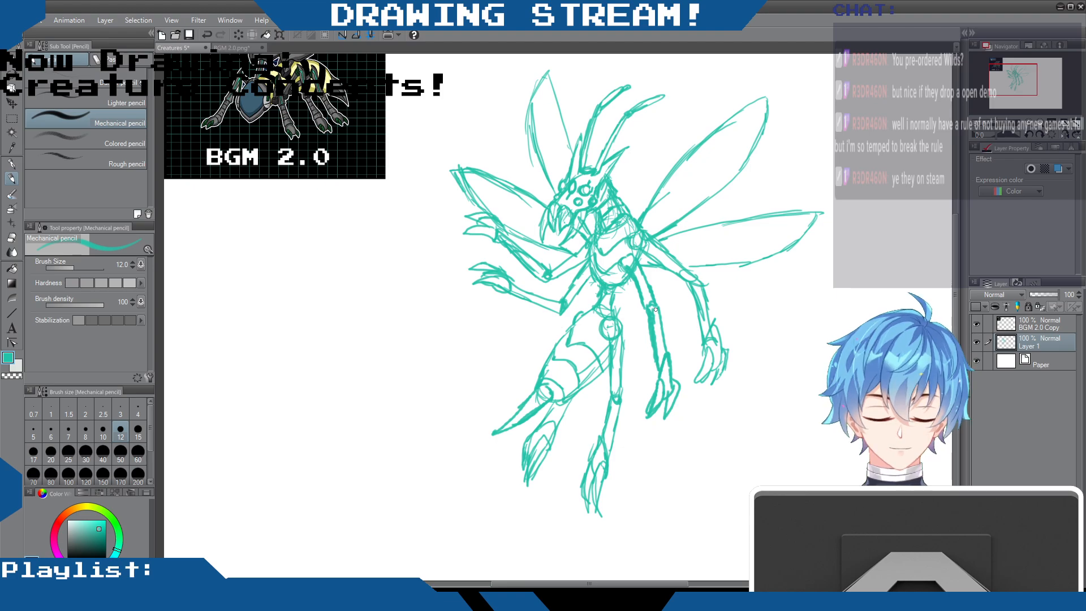
drag(654, 354, 673, 415)
mouse_move(521, 459)
mouse_down()
mouse_move(515, 481)
mouse_move(543, 451)
mouse_up()
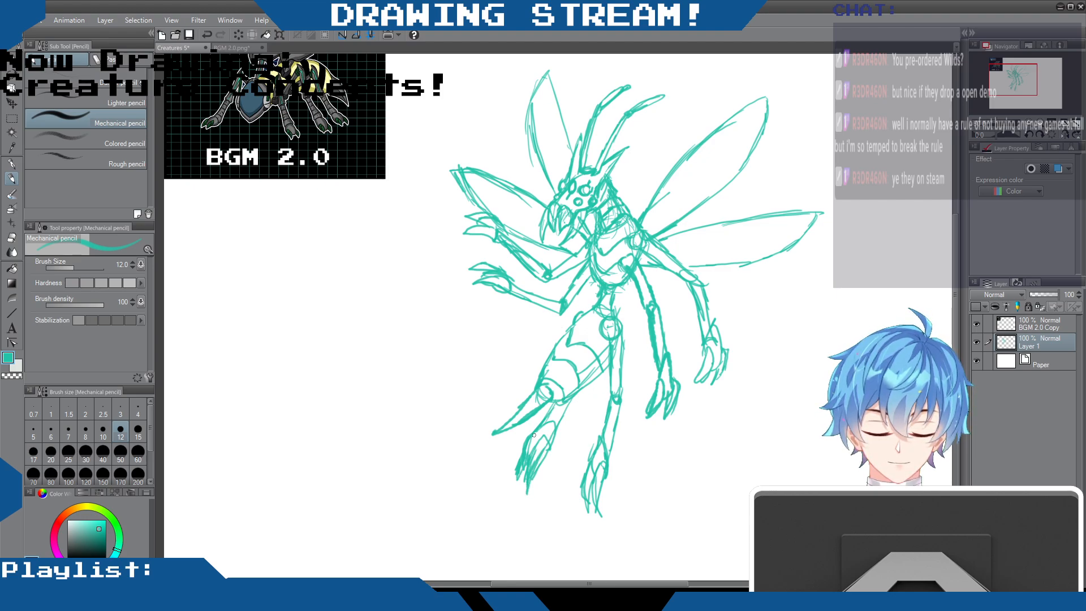
- Erase the far leg below the abdomen and redraw it with the foot angled forward and long splayed claws
click(12, 238)
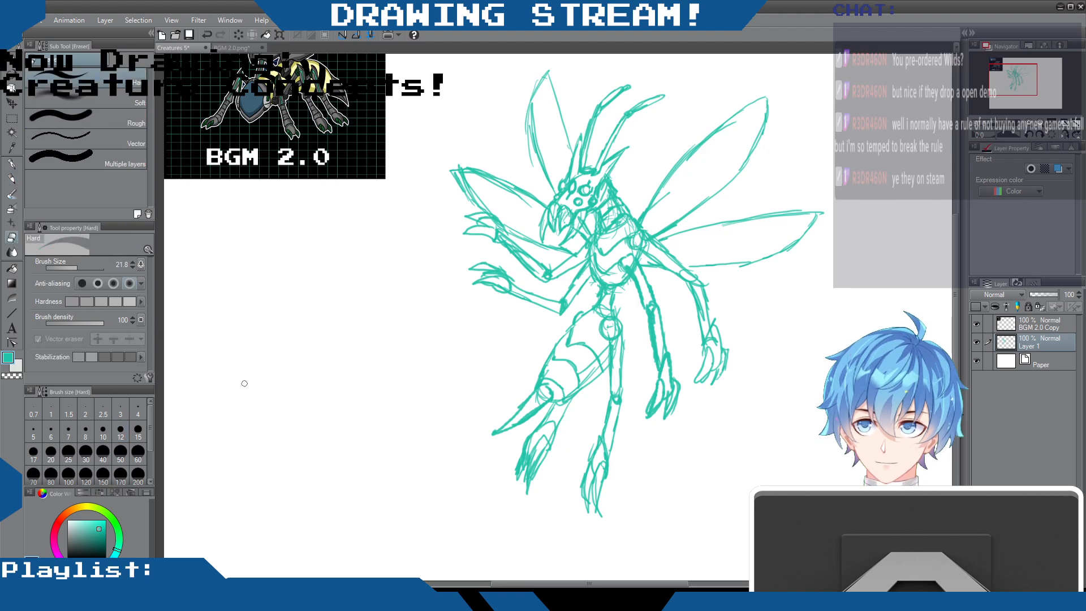
mouse_move(548, 422)
mouse_down()
mouse_move(519, 469)
mouse_move(537, 447)
mouse_move(531, 472)
mouse_move(534, 444)
mouse_move(529, 487)
mouse_move(539, 461)
mouse_up()
click(12, 179)
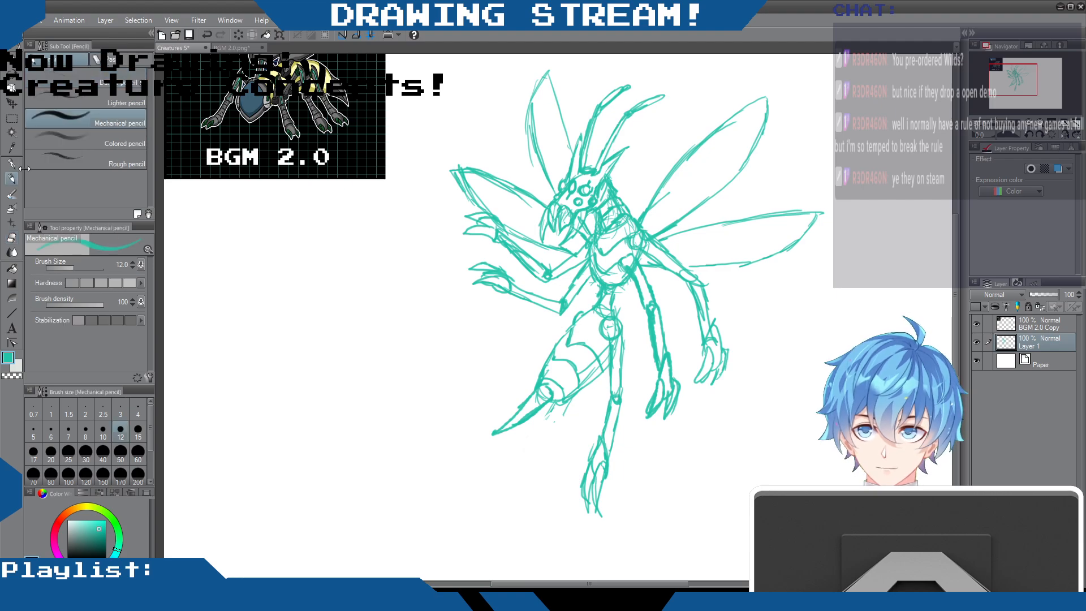
mouse_move(566, 401)
mouse_down()
mouse_move(559, 428)
mouse_move(538, 435)
mouse_move(536, 462)
mouse_up()
mouse_move(547, 424)
mouse_down()
mouse_move(525, 455)
mouse_move(539, 466)
mouse_up()
mouse_move(541, 463)
mouse_down()
mouse_move(513, 462)
mouse_move(520, 469)
mouse_move(500, 498)
mouse_up()
mouse_move(528, 470)
mouse_down()
mouse_move(501, 497)
mouse_move(512, 474)
mouse_move(502, 464)
mouse_move(495, 476)
mouse_up()
mouse_move(495, 476)
mouse_down()
mouse_move(523, 461)
mouse_move(490, 485)
mouse_up()
mouse_move(518, 464)
mouse_down()
mouse_move(497, 479)
mouse_move(526, 477)
mouse_up()
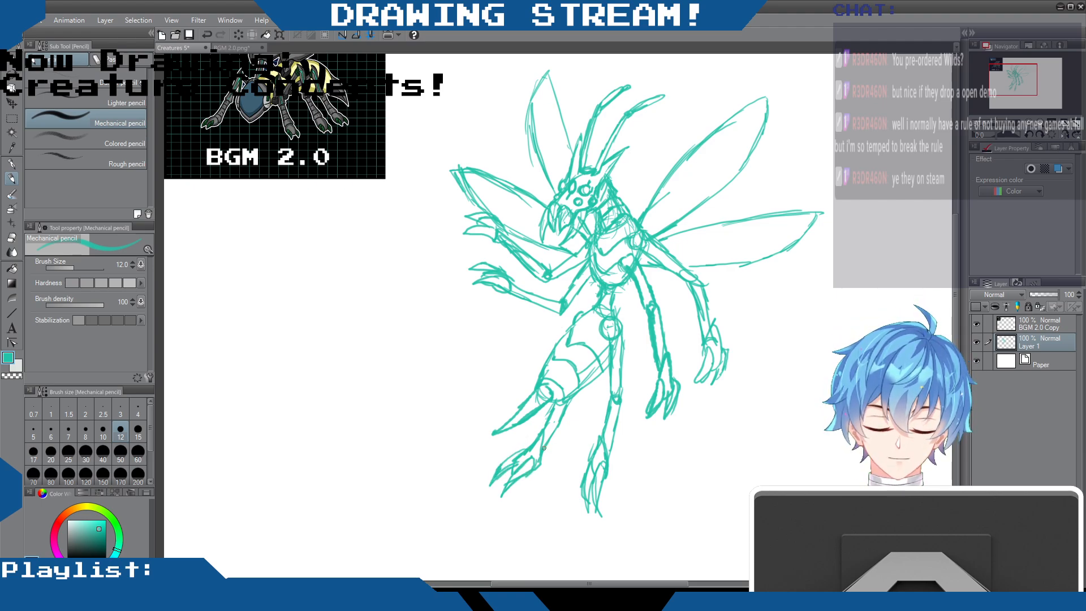
- Thicken and sharpen the stinger, and reinforce the lines of the abdomen, thorax and upper arms
mouse_move(560, 400)
mouse_down()
mouse_move(544, 436)
mouse_move(557, 398)
mouse_move(497, 435)
mouse_up()
drag(535, 395, 496, 433)
drag(548, 390, 493, 438)
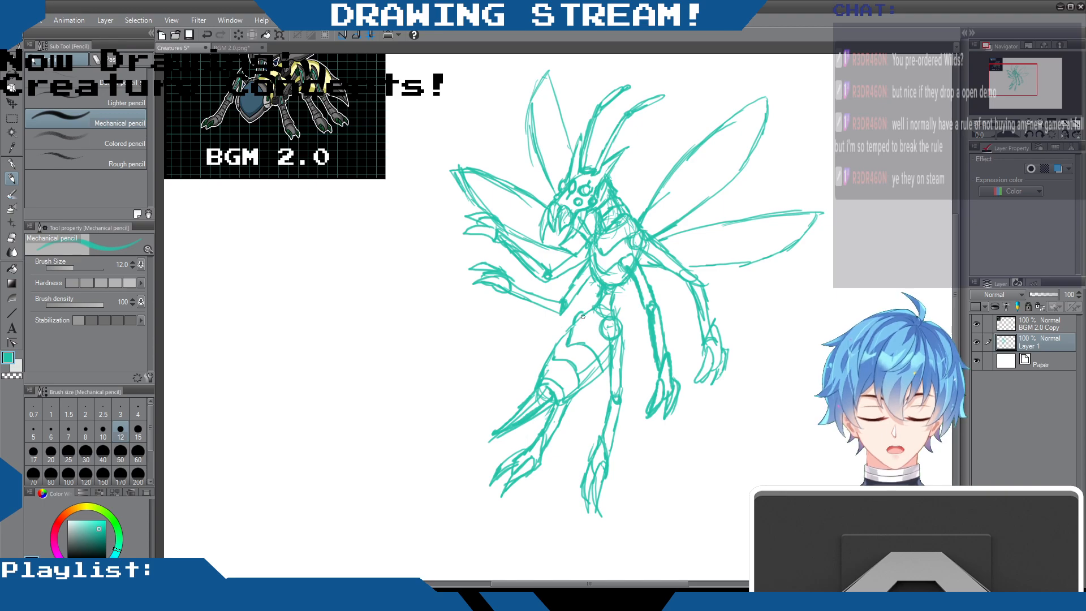
mouse_move(573, 327)
mouse_down()
mouse_move(544, 384)
mouse_move(563, 391)
mouse_move(520, 430)
mouse_up()
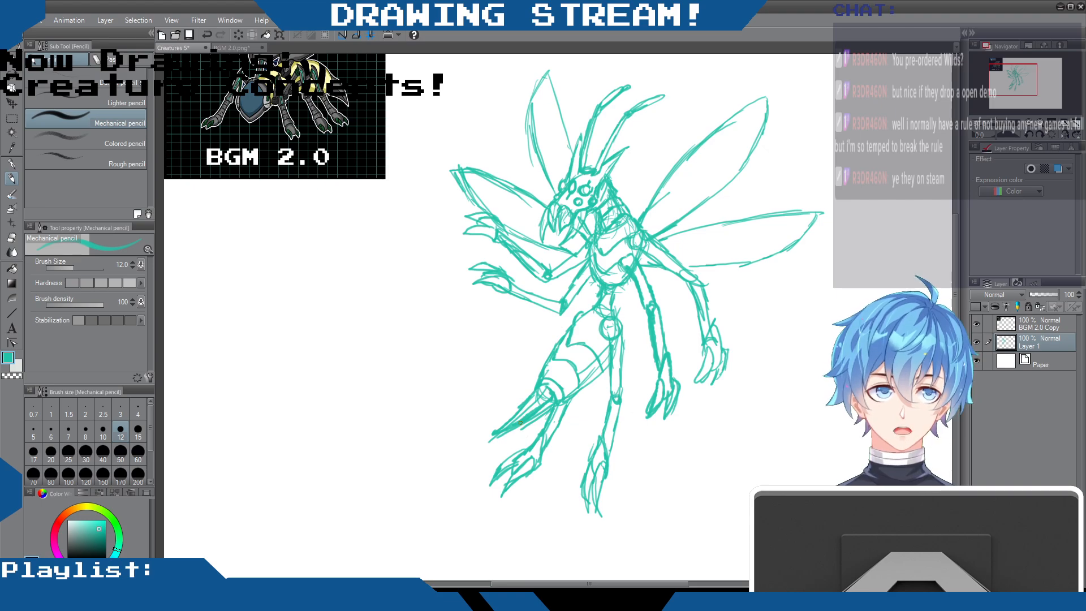
drag(475, 203, 455, 159)
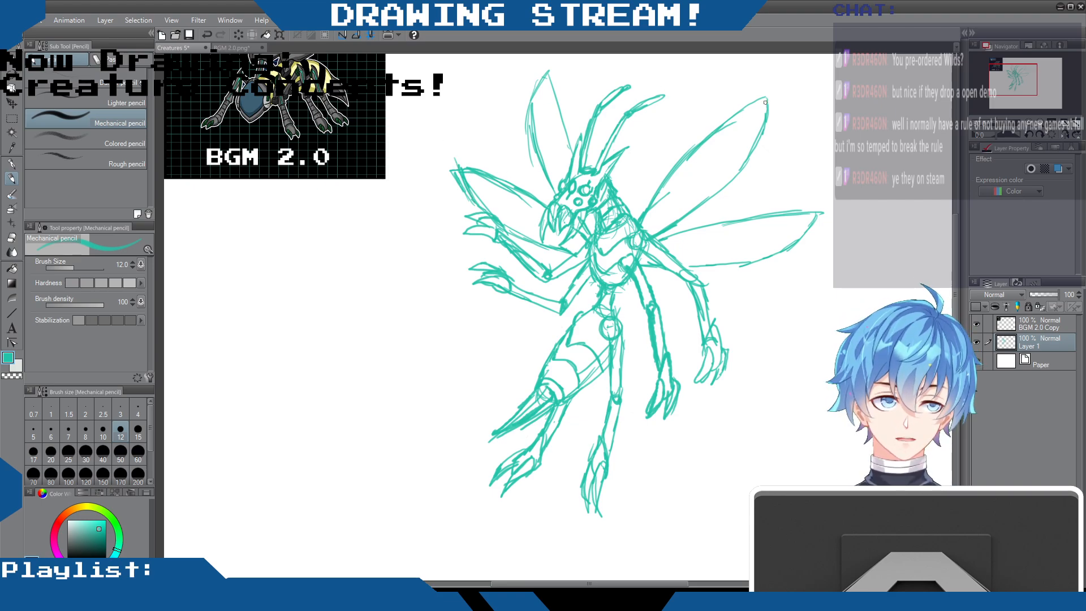
mouse_move(644, 225)
mouse_down()
mouse_move(648, 249)
mouse_move(690, 279)
mouse_move(656, 319)
mouse_move(636, 272)
mouse_move(591, 276)
mouse_up()
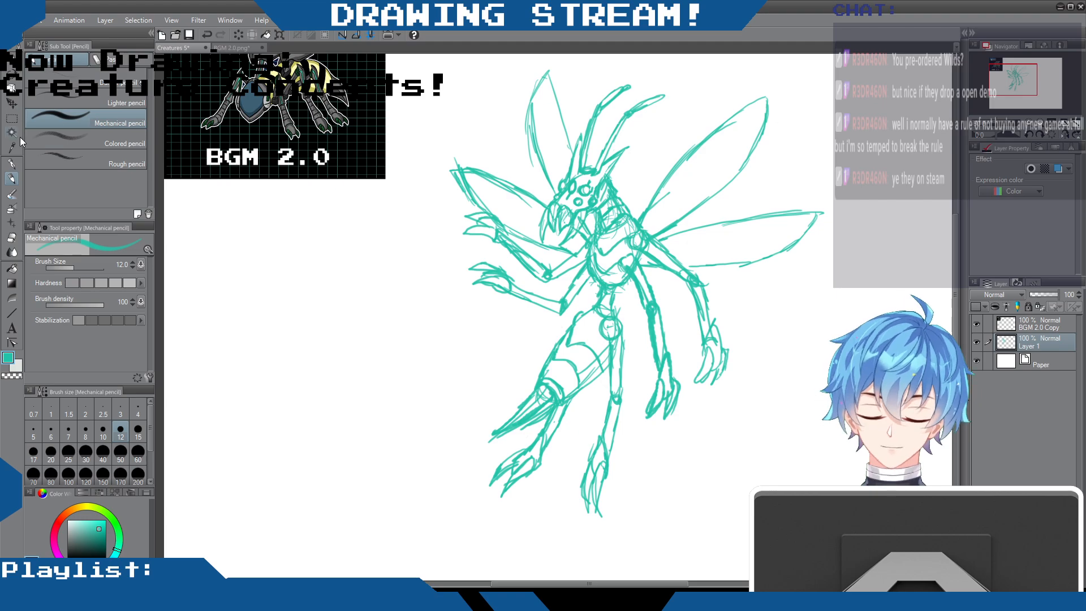
- Move the whole creature sketch slightly to the left and up on the canvas
click(11, 104)
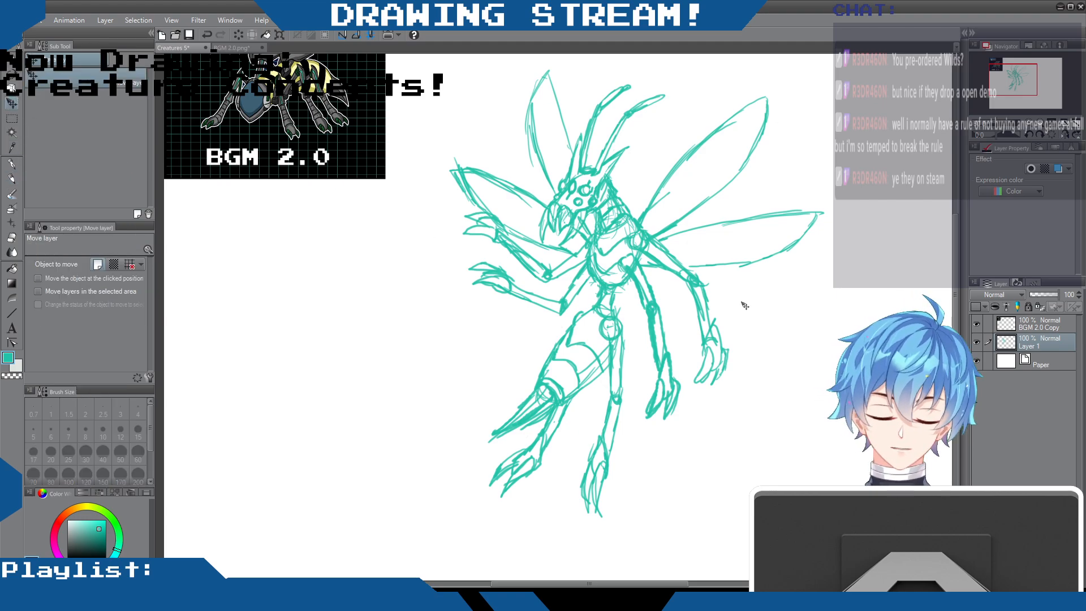
drag(727, 303, 671, 289)
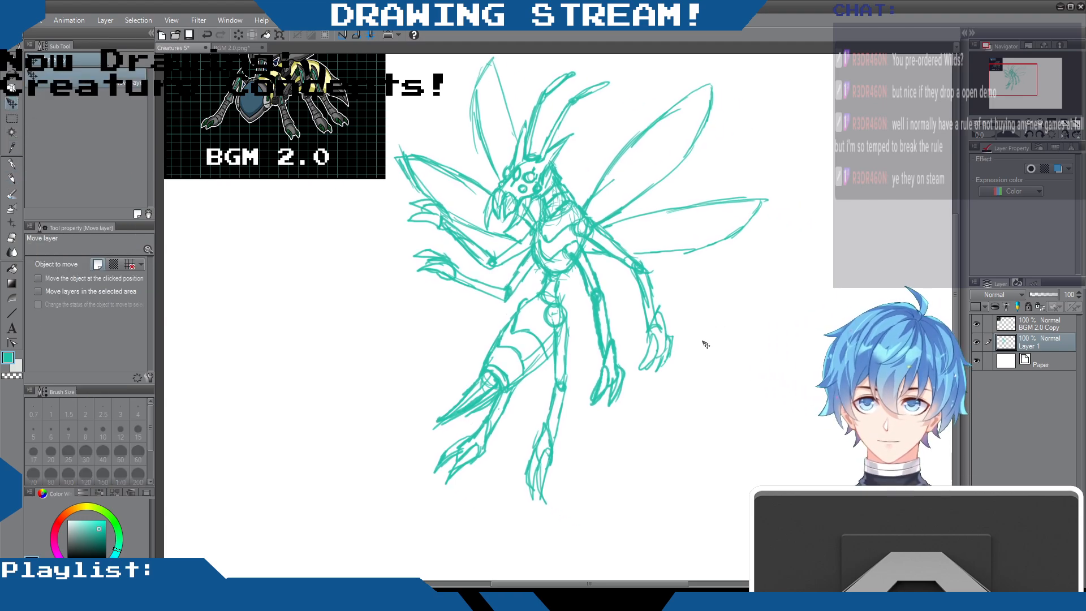
scroll(706, 343, down, 2)
scroll(706, 342, up, 1)
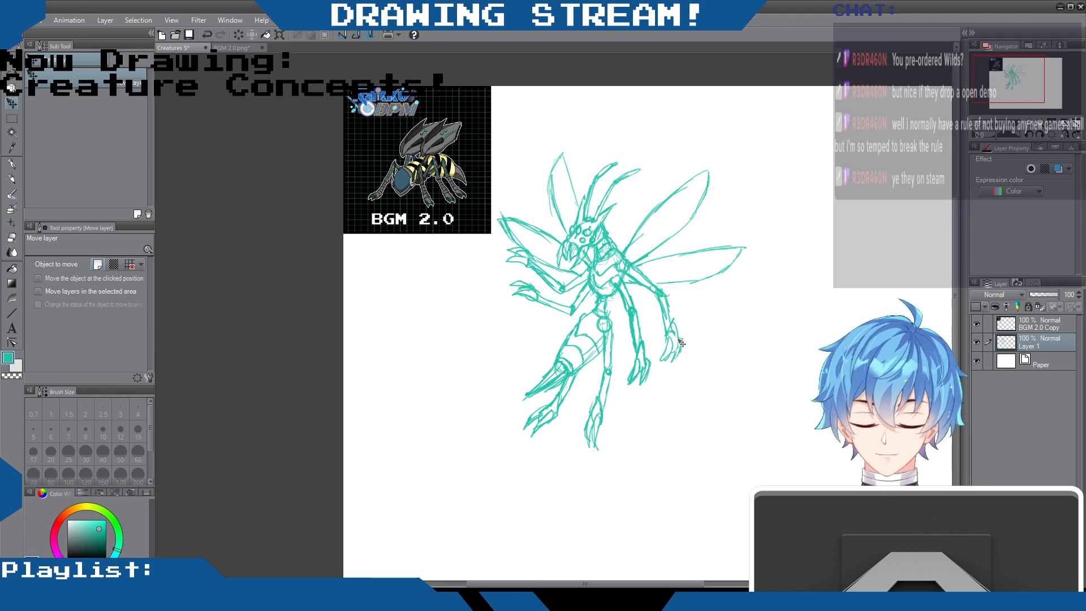
scroll(681, 342, up, 1)
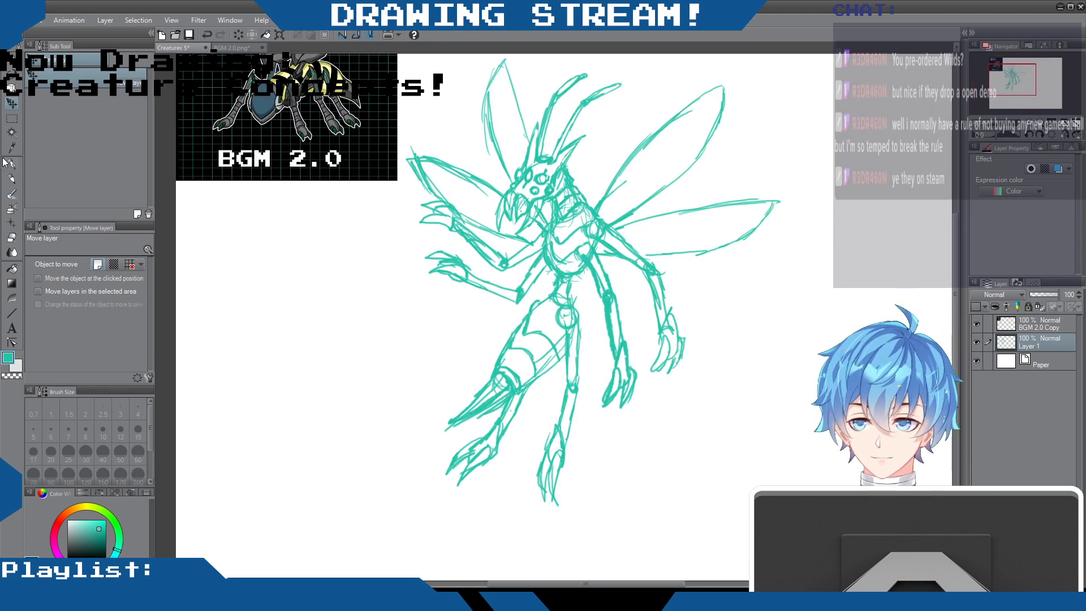
- Add branching vein lines inside both upper wings with the Mechanical pencil
click(11, 179)
drag(606, 207, 695, 108)
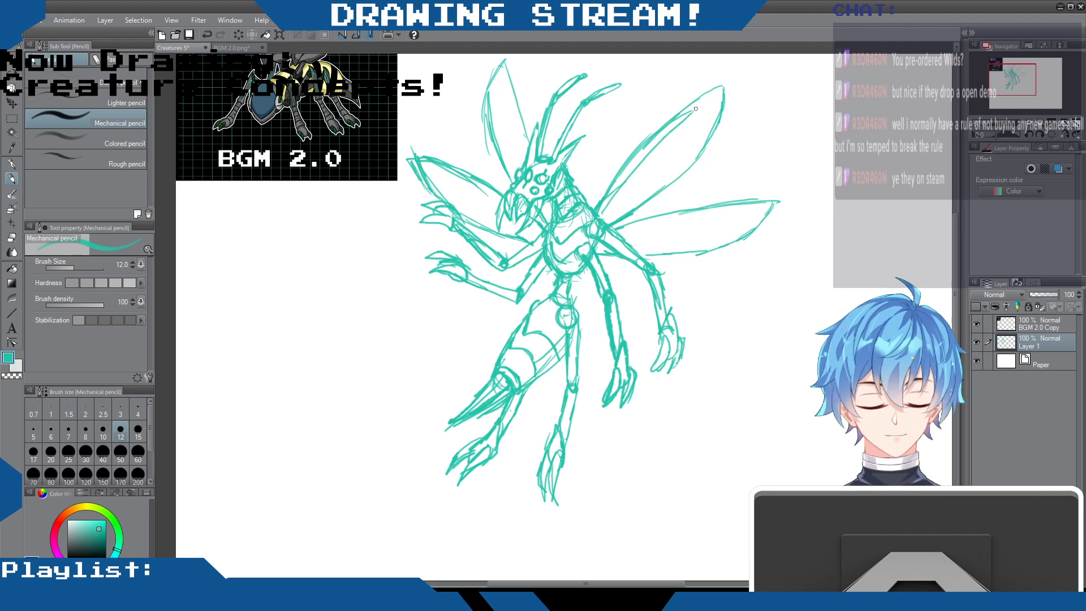
drag(654, 151, 721, 106)
drag(631, 176, 708, 145)
drag(610, 200, 656, 186)
drag(504, 64, 529, 141)
drag(504, 62, 526, 148)
mouse_move(482, 96)
mouse_down()
mouse_move(517, 115)
mouse_move(522, 157)
mouse_up()
drag(519, 123, 535, 160)
drag(492, 98, 523, 127)
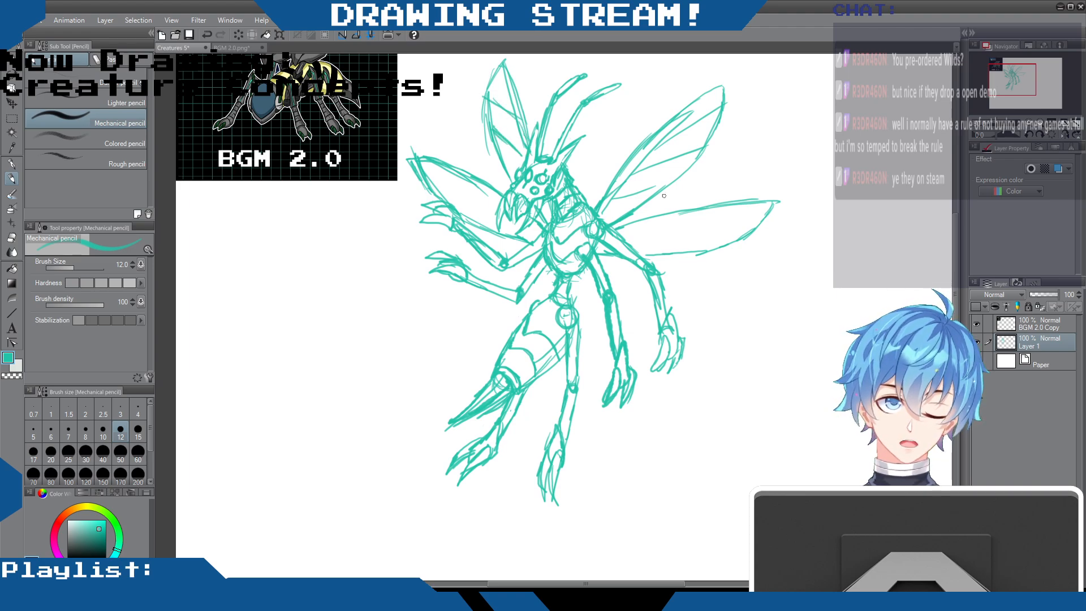
- Add lengthwise and branching vein lines inside both lower wings
drag(623, 231, 756, 206)
mouse_move(636, 228)
mouse_down()
mouse_move(755, 230)
mouse_move(643, 240)
mouse_move(694, 252)
mouse_up()
drag(427, 160, 542, 238)
mouse_move(491, 199)
mouse_down()
mouse_move(435, 186)
mouse_move(505, 205)
mouse_move(457, 208)
mouse_up()
drag(525, 225, 501, 220)
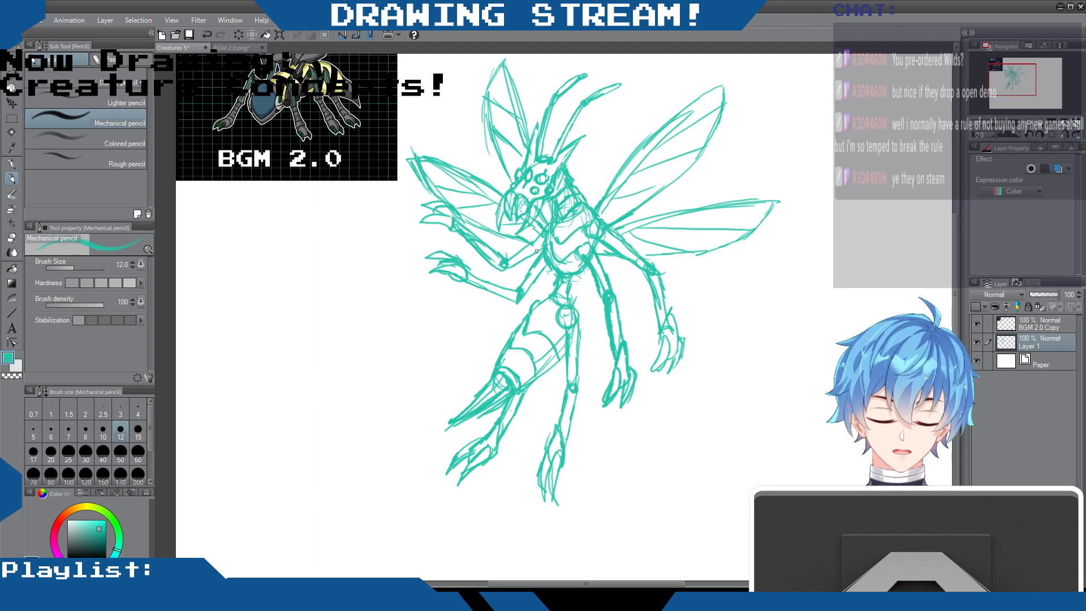
- Reinforce the far-side arm lines and darken the edges of the two wings behind the back
drag(510, 260, 543, 244)
drag(457, 207, 472, 272)
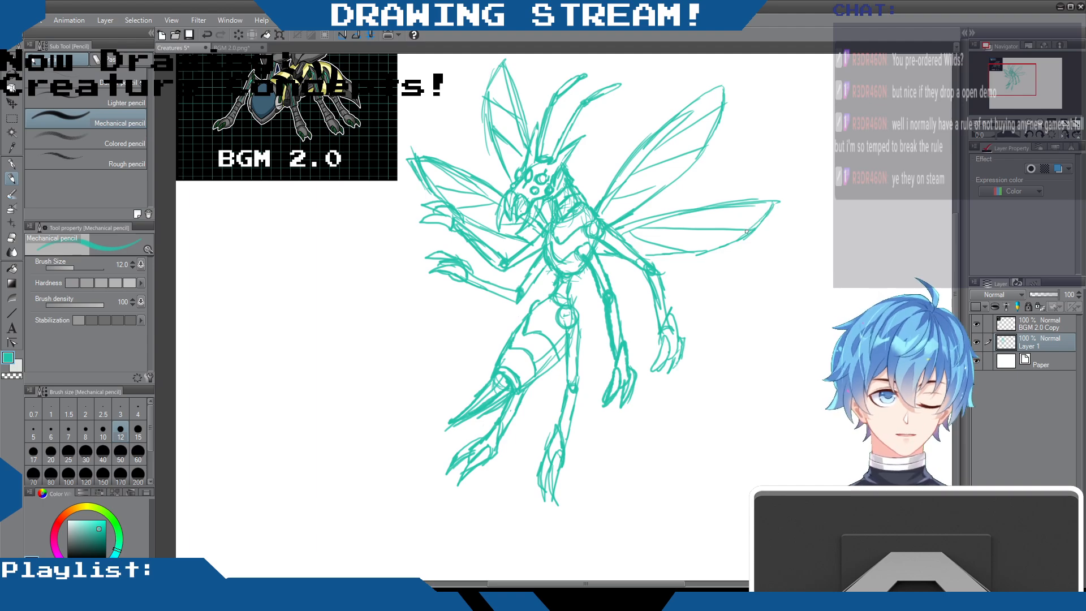
drag(751, 228, 677, 258)
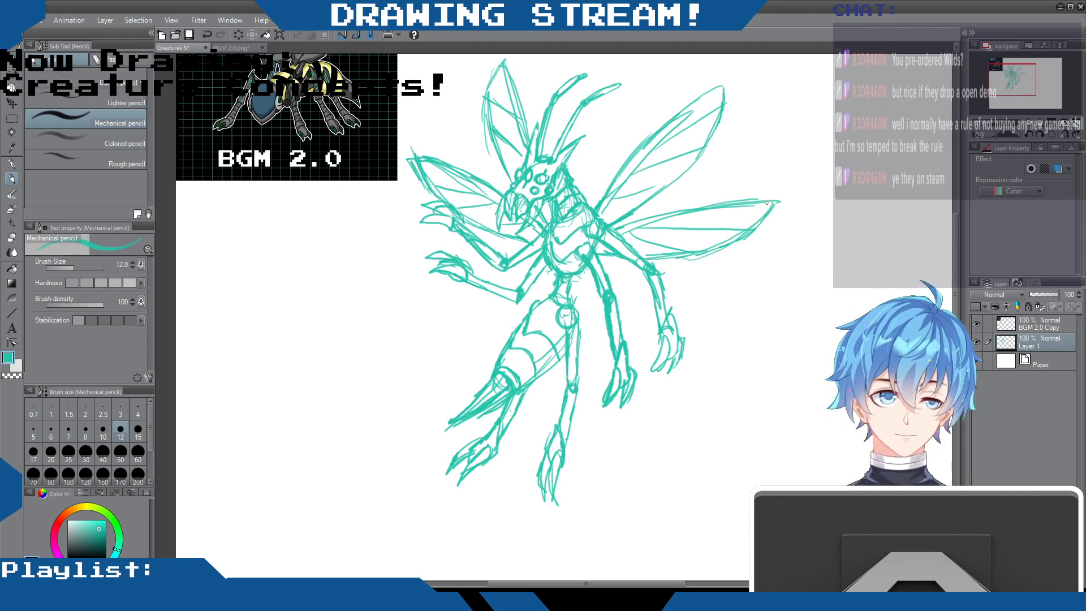
mouse_move(649, 222)
mouse_down()
mouse_move(772, 210)
mouse_move(735, 210)
mouse_up()
drag(646, 219, 723, 206)
drag(723, 82, 600, 192)
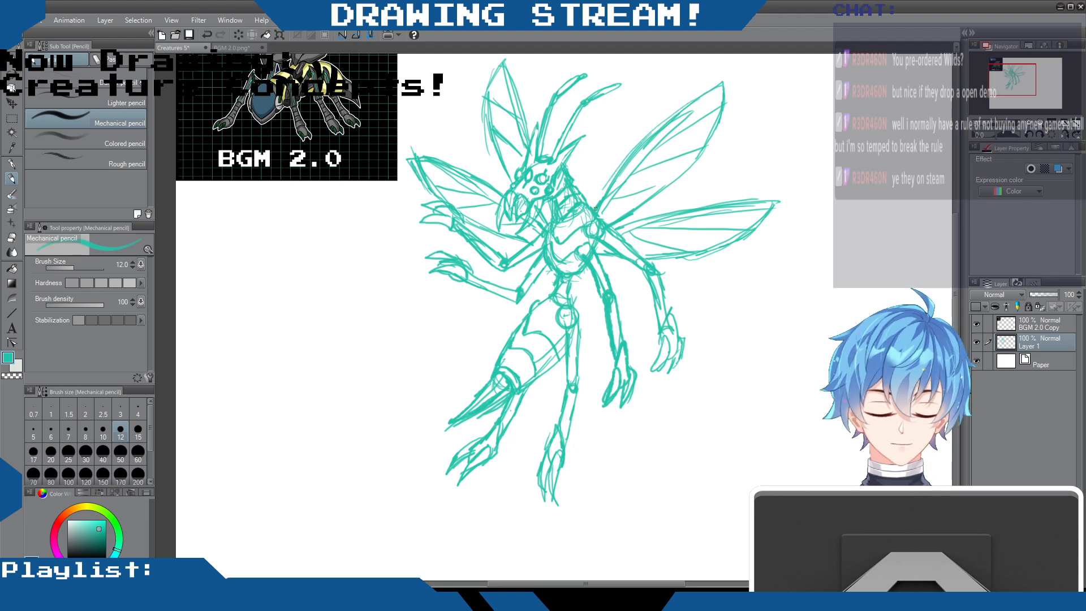
- Touch up the thorax and wing outlines, and erase the overshooting strokes at the tip of the left lower wing
mouse_move(581, 230)
mouse_down()
mouse_move(570, 259)
mouse_move(549, 248)
mouse_move(566, 276)
mouse_move(584, 268)
mouse_move(559, 306)
mouse_up()
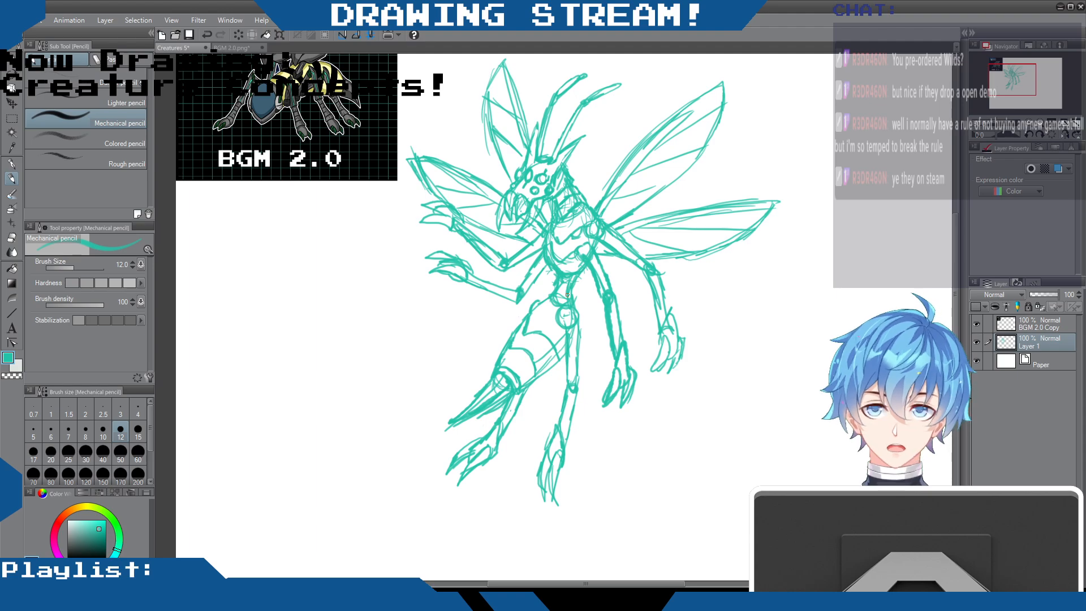
mouse_move(503, 63)
mouse_down()
mouse_move(514, 97)
mouse_move(509, 75)
mouse_move(513, 184)
mouse_up()
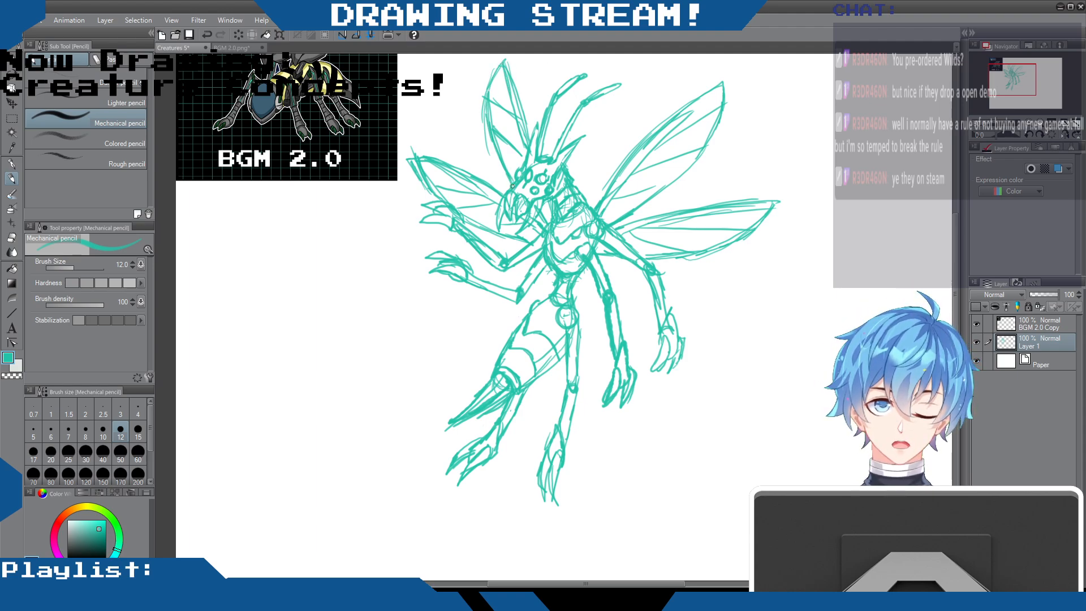
drag(413, 160, 468, 173)
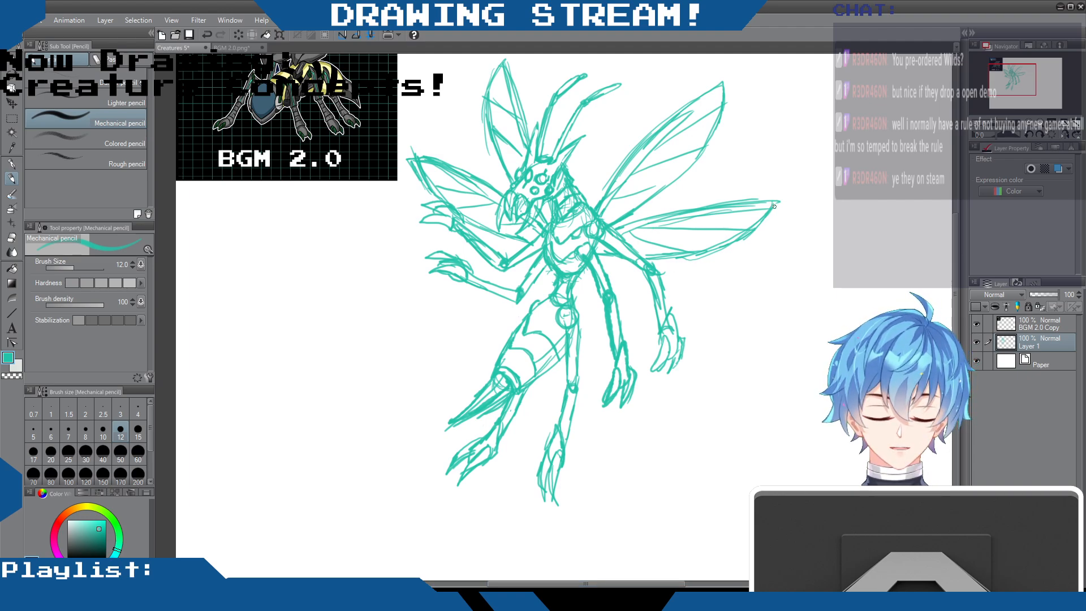
drag(617, 229, 722, 198)
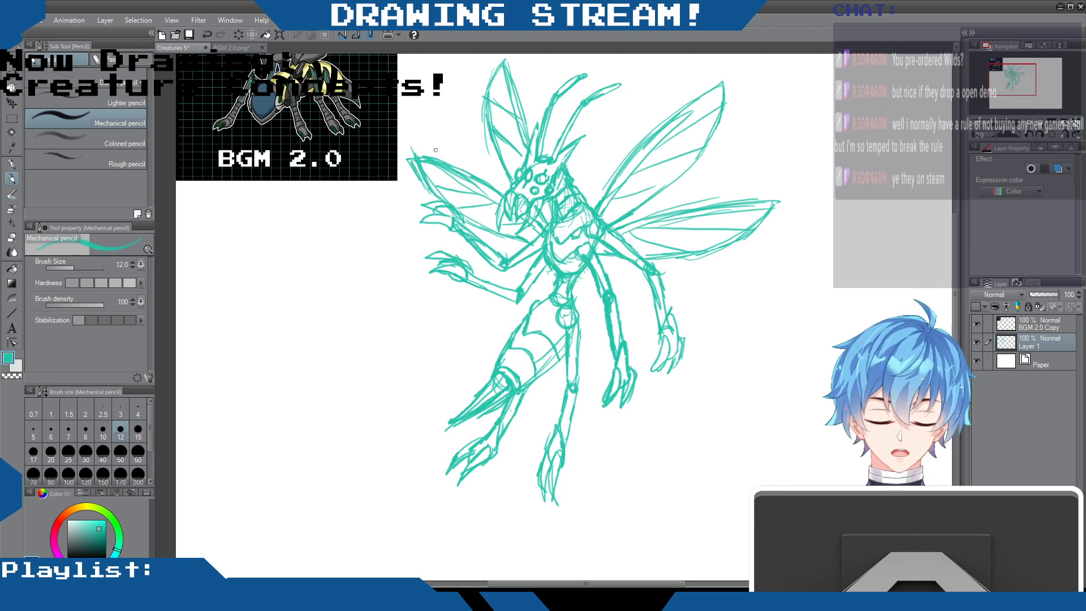
key(e)
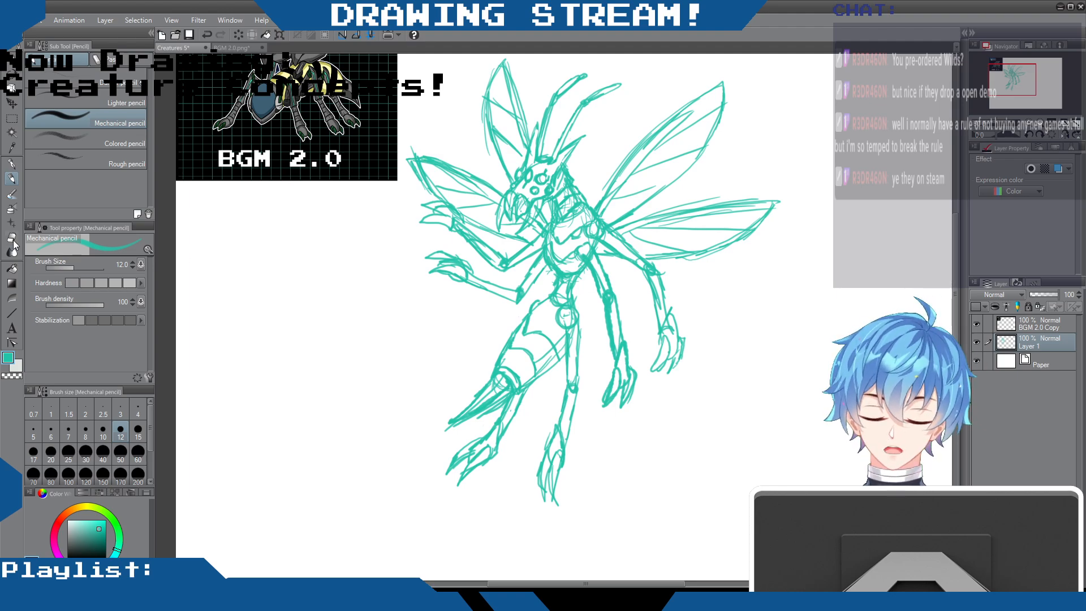
drag(411, 154, 430, 192)
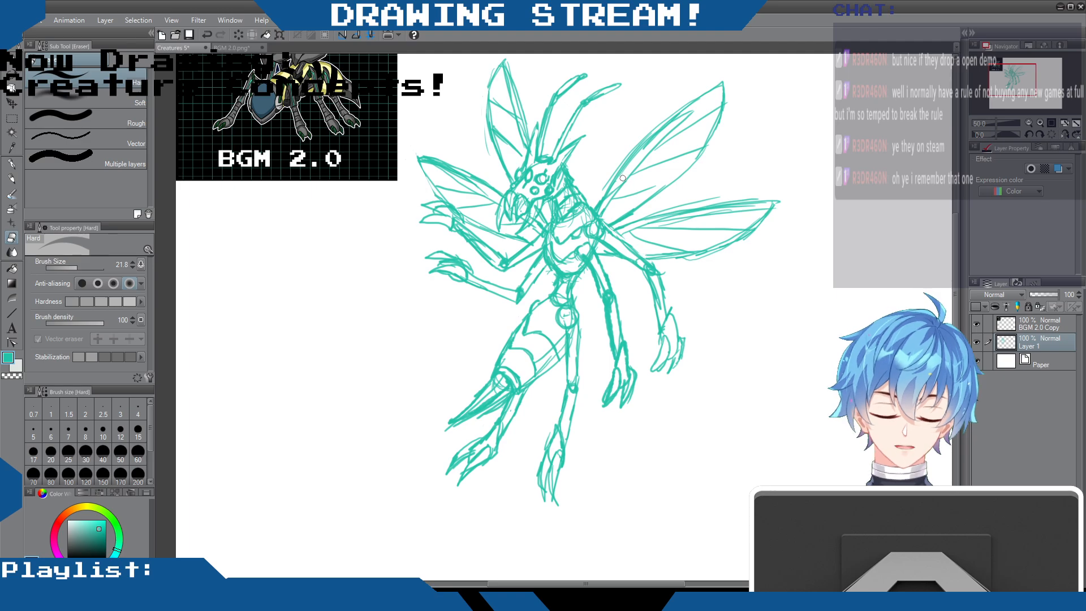
- Darken the outlines of both upper wings with the Mechanical pencil and extend the right upper wing to a sharper tip
click(12, 179)
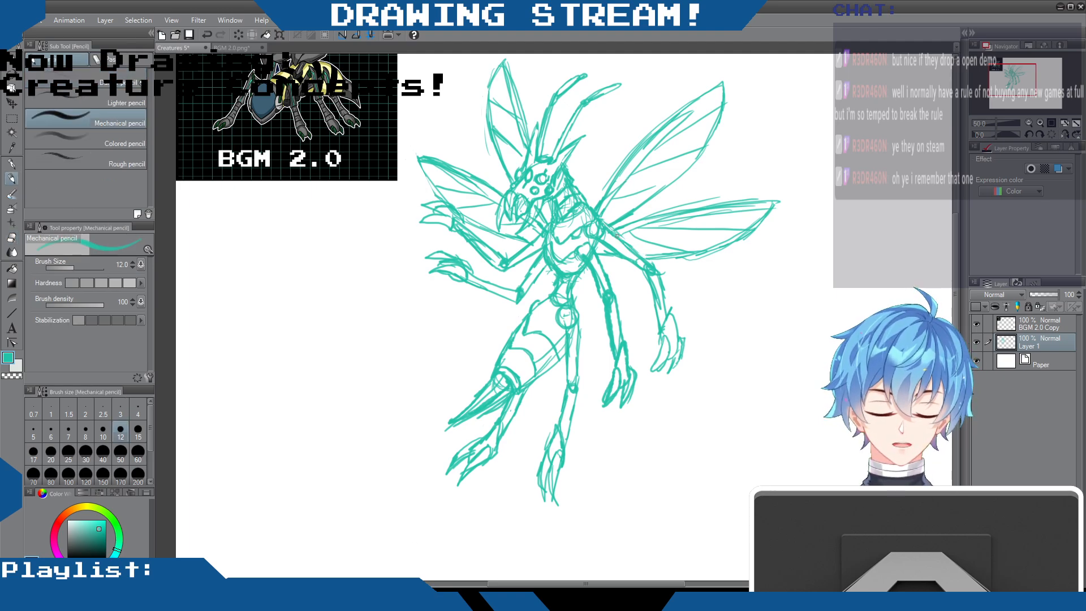
drag(606, 255, 629, 262)
mouse_move(762, 219)
mouse_down()
mouse_move(750, 229)
mouse_move(760, 205)
mouse_up()
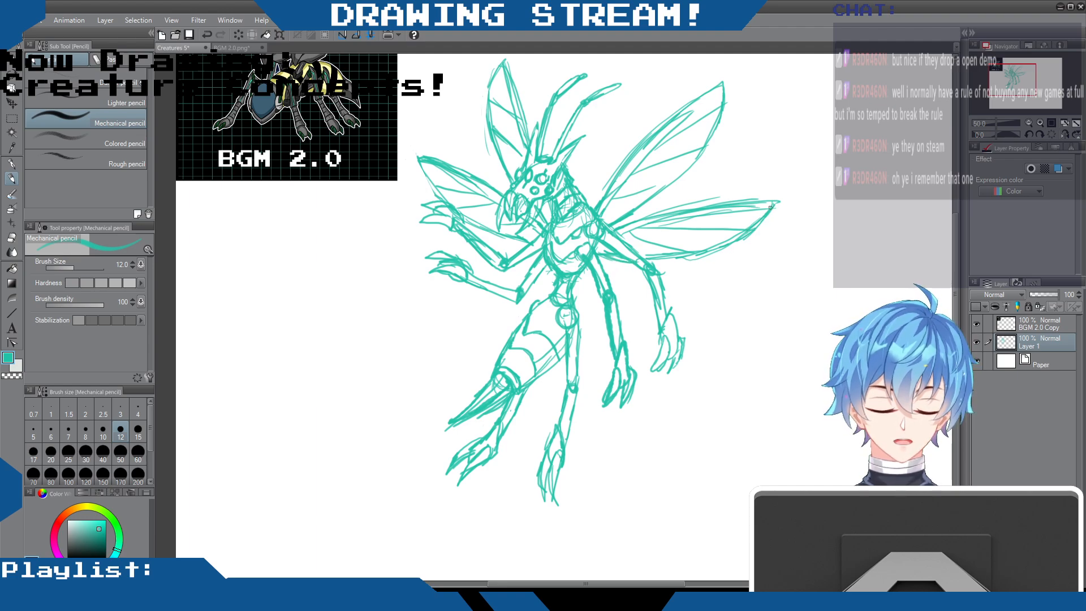
mouse_move(504, 64)
mouse_down()
mouse_move(482, 115)
mouse_move(499, 160)
mouse_up()
drag(485, 116, 510, 185)
drag(507, 71, 527, 138)
drag(697, 98, 732, 77)
drag(619, 175, 726, 79)
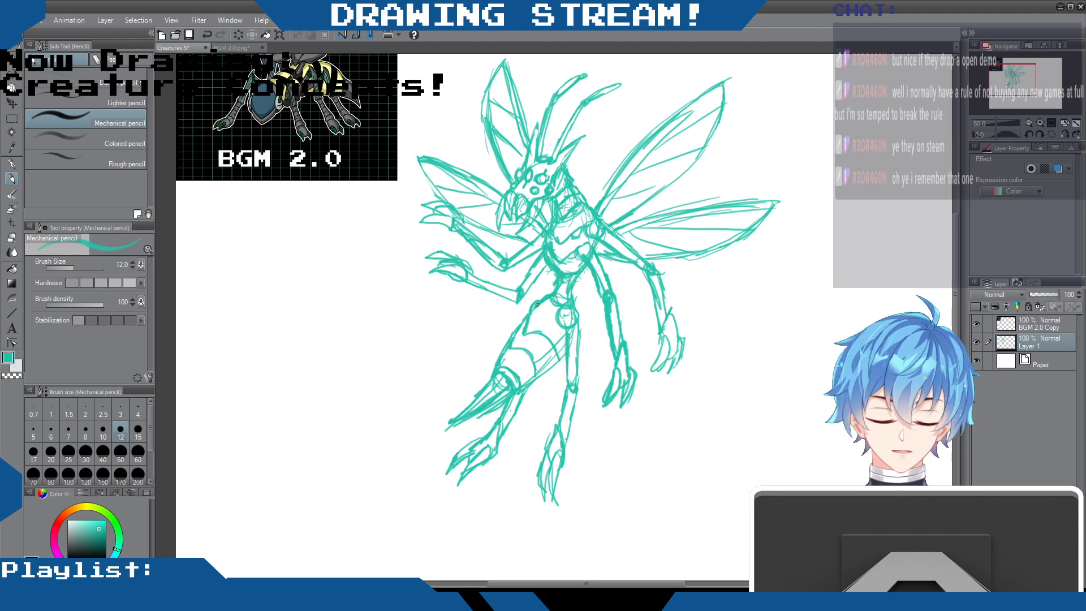
- Thicken the thigh lines of the near leg and add curved detail lines inside its round hip joint
drag(567, 355, 570, 385)
drag(580, 319, 581, 386)
drag(579, 336, 580, 387)
mouse_move(575, 304)
mouse_down()
mouse_move(578, 322)
mouse_move(574, 306)
mouse_up()
mouse_move(569, 326)
mouse_down()
mouse_move(583, 287)
mouse_move(549, 299)
mouse_move(575, 323)
mouse_up()
drag(568, 310, 564, 325)
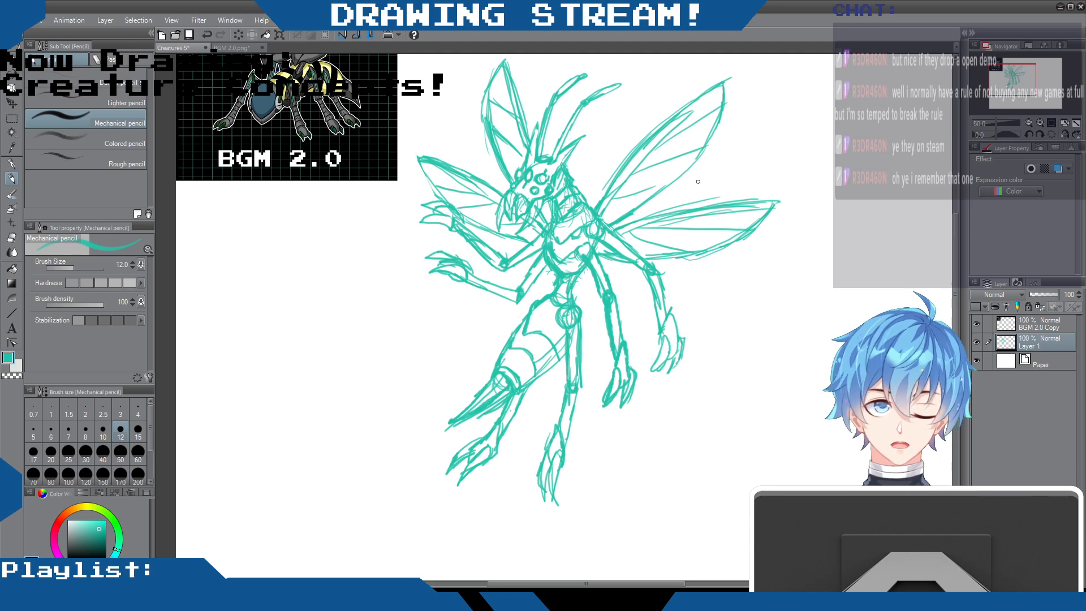
- Darken the right upper wing's tip, add more vein lines inside both upper wings, and draw a short stroke between the right wings
drag(728, 79, 717, 127)
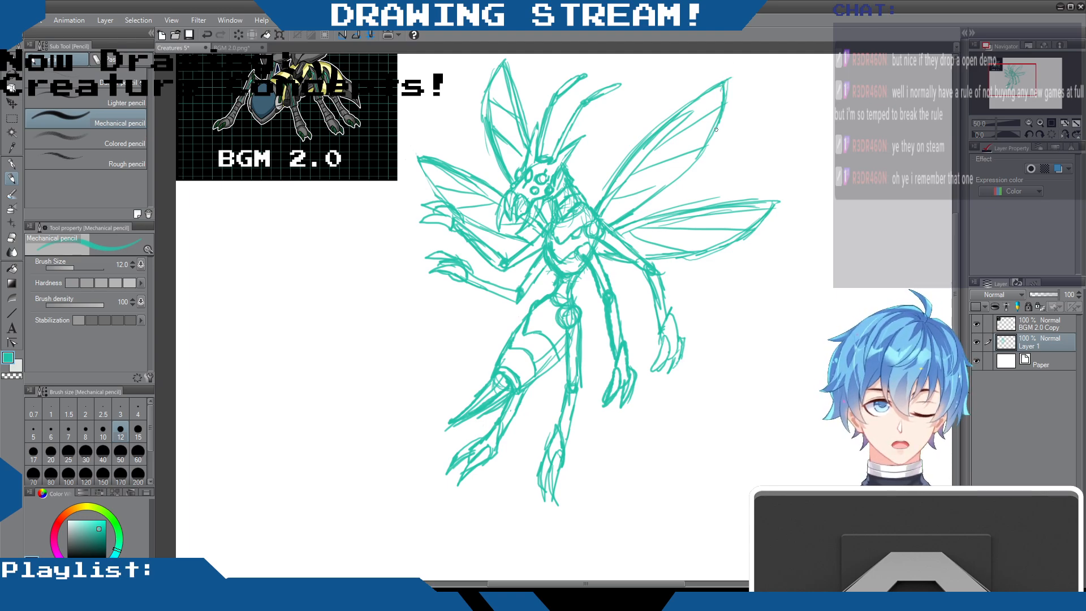
mouse_move(725, 82)
mouse_down()
mouse_move(717, 128)
mouse_move(688, 162)
mouse_move(722, 90)
mouse_up()
drag(656, 143, 698, 109)
mouse_move(610, 205)
mouse_down()
mouse_move(673, 177)
mouse_move(683, 167)
mouse_move(675, 152)
mouse_up()
drag(674, 158, 650, 192)
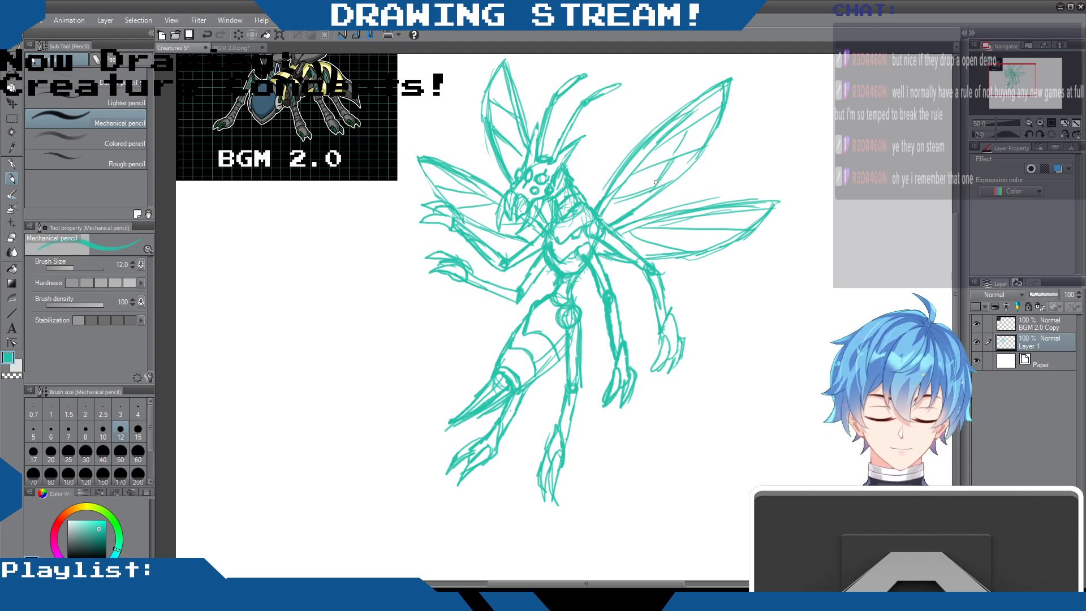
drag(500, 117, 511, 180)
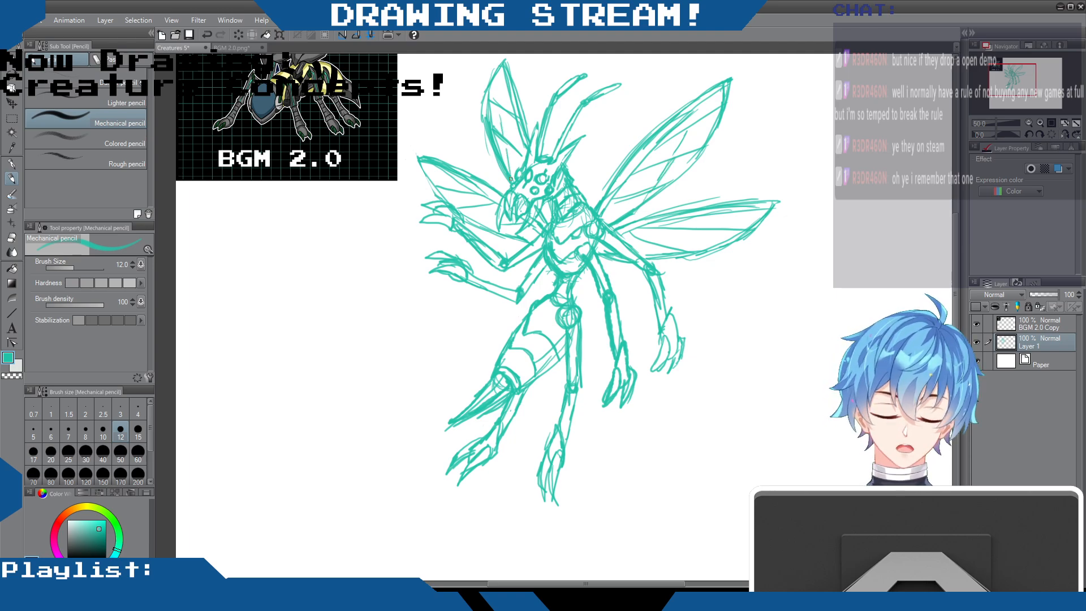
mouse_move(506, 63)
mouse_down()
mouse_move(480, 124)
mouse_move(502, 177)
mouse_up()
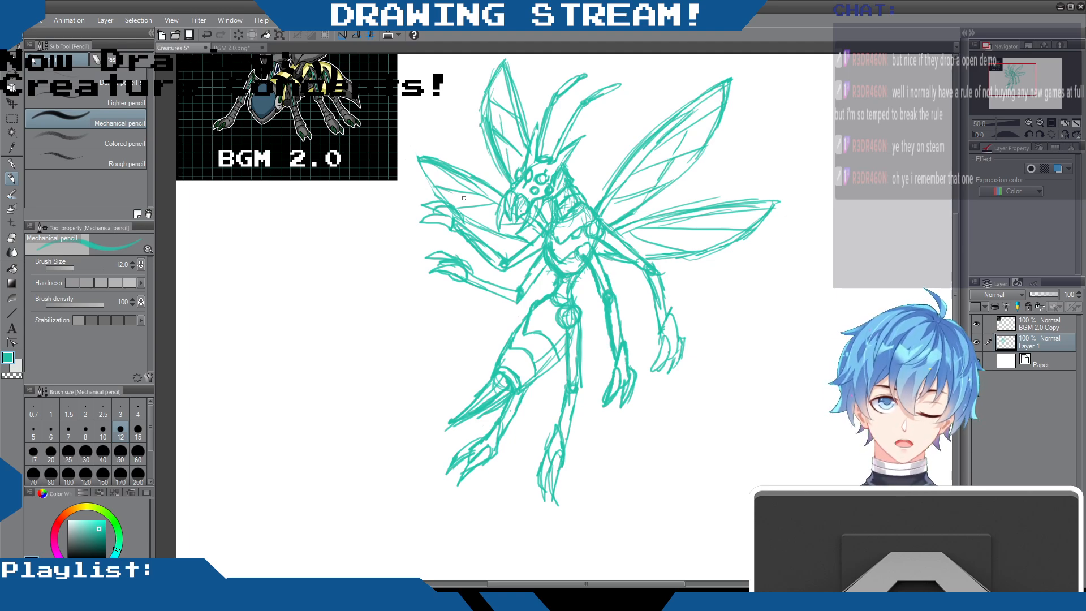
drag(742, 158, 729, 195)
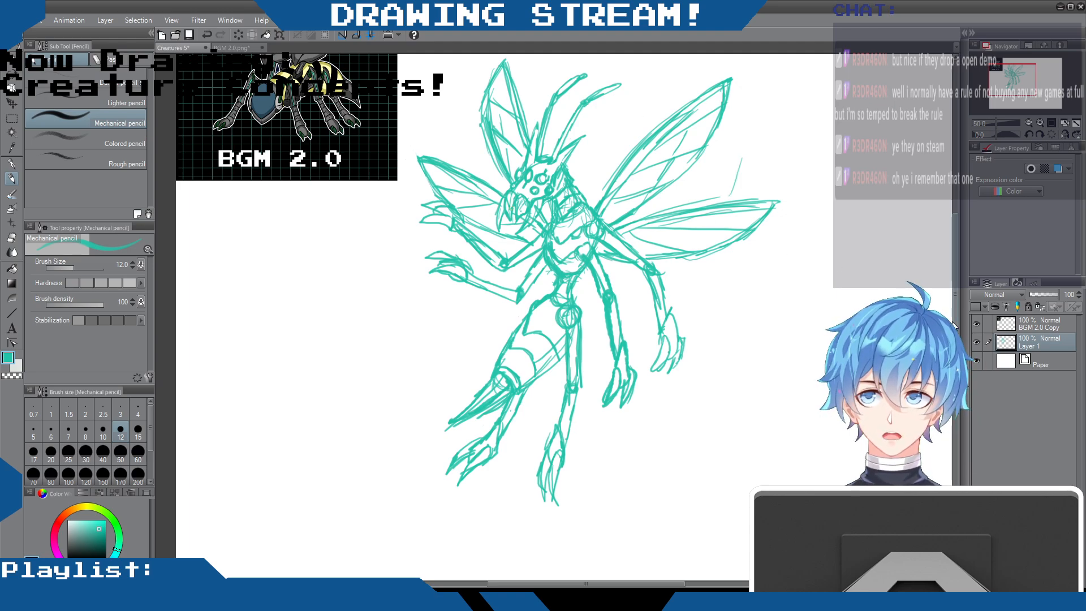
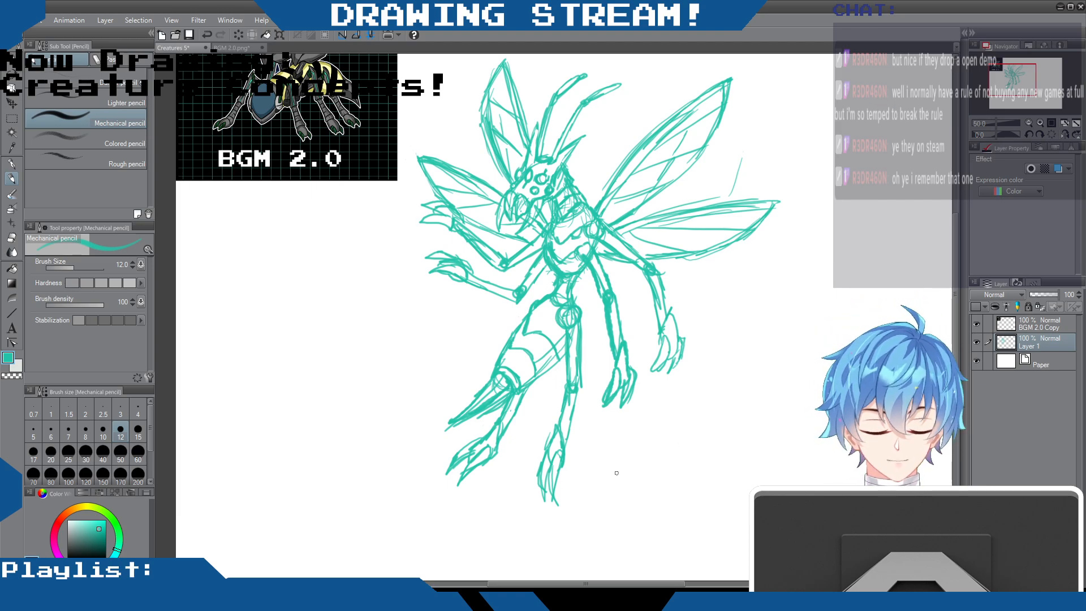
- Move the whole wasp sketch up and to the left to free space beside it on the canvas
drag(615, 583, 643, 584)
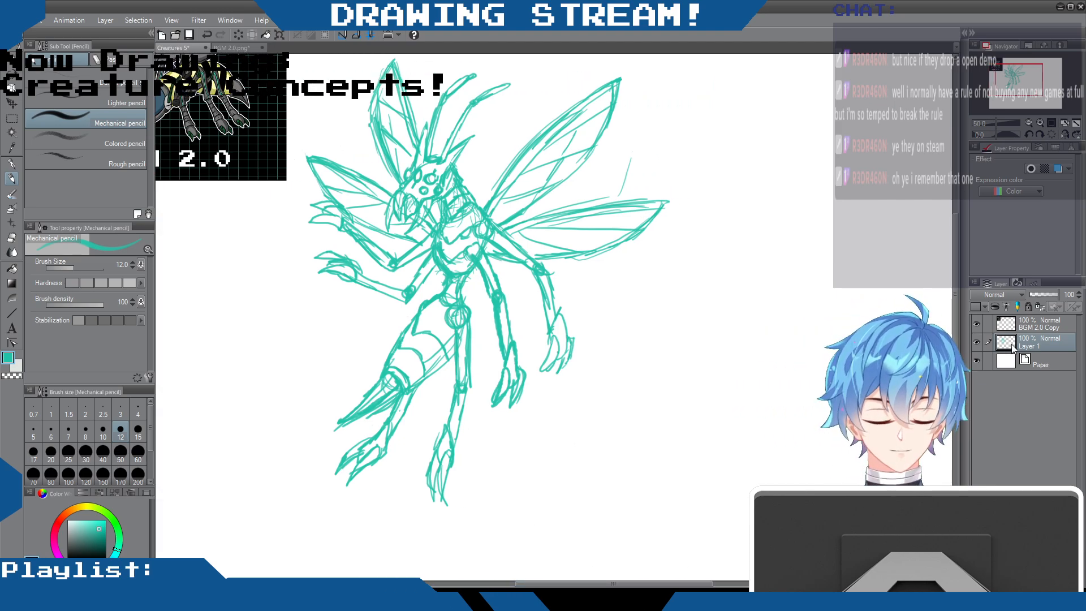
key(k)
mouse_move(598, 343)
mouse_down()
mouse_move(558, 305)
mouse_move(543, 245)
mouse_up()
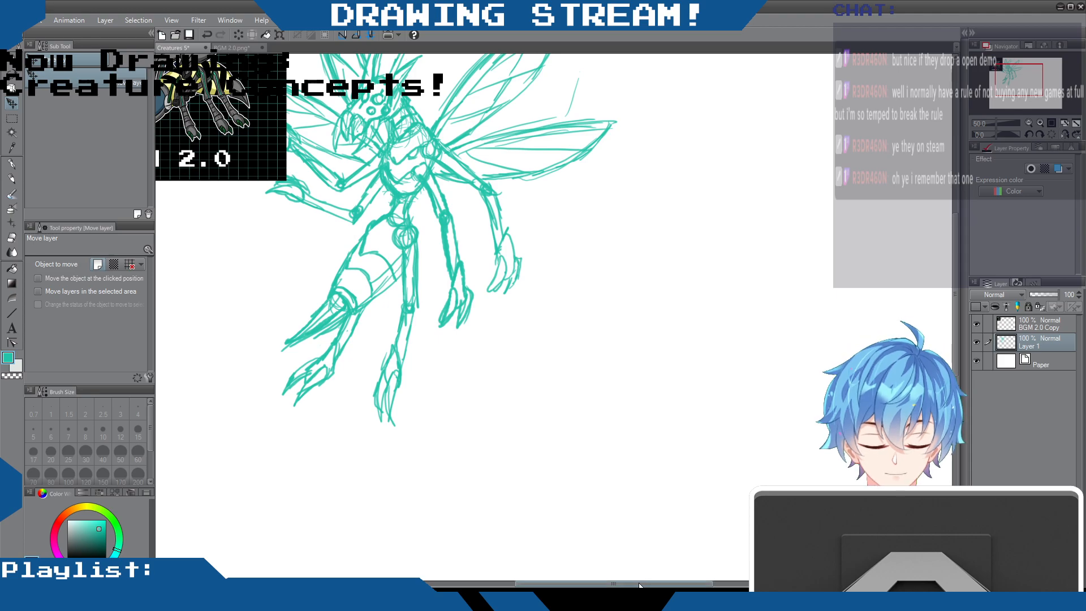
drag(641, 586, 656, 586)
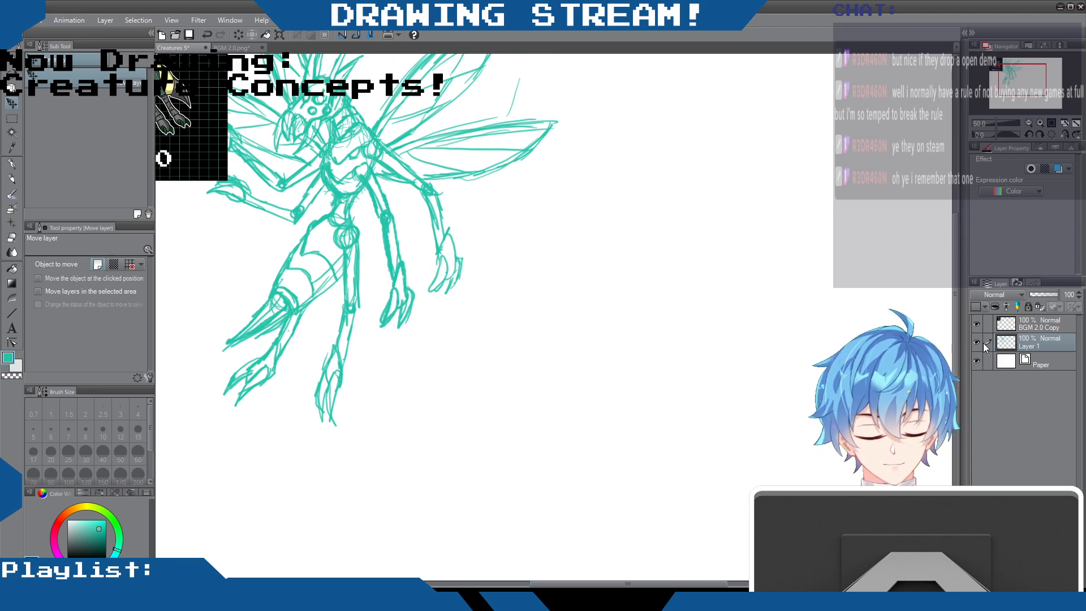
- Add a new layer above the wasp sketch layer and return to the Mechanical pencil
click(976, 583)
mouse_move(585, 583)
mouse_down()
mouse_move(618, 583)
mouse_move(591, 582)
mouse_up()
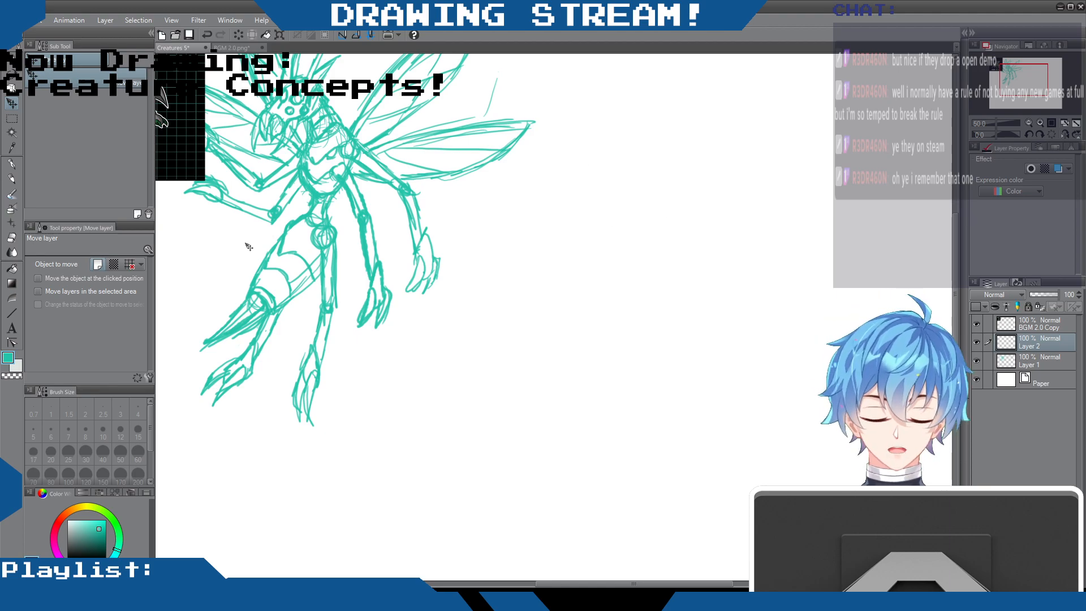
click(11, 164)
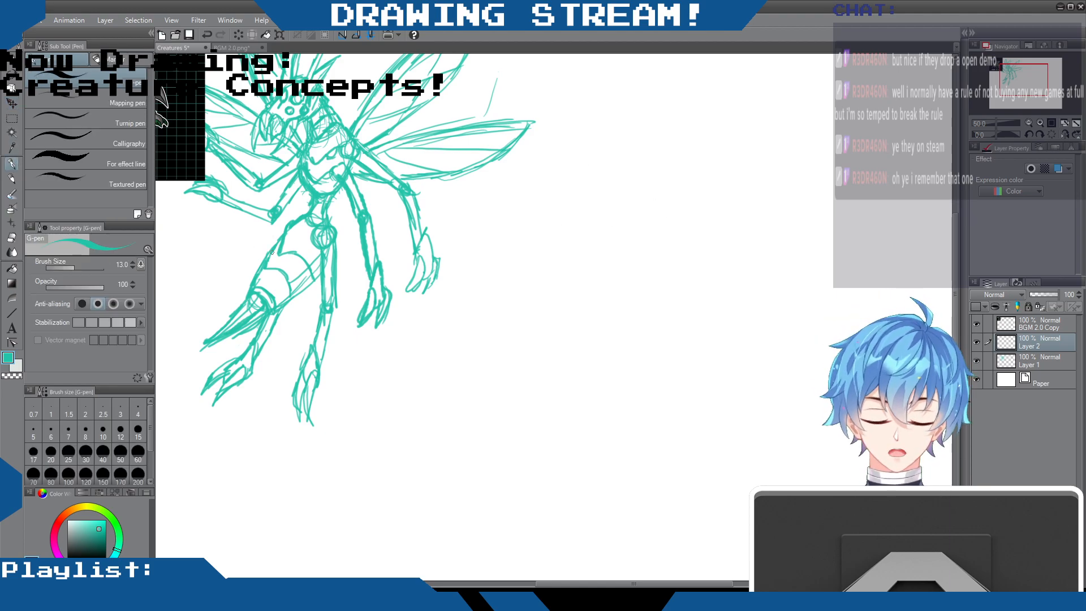
click(15, 178)
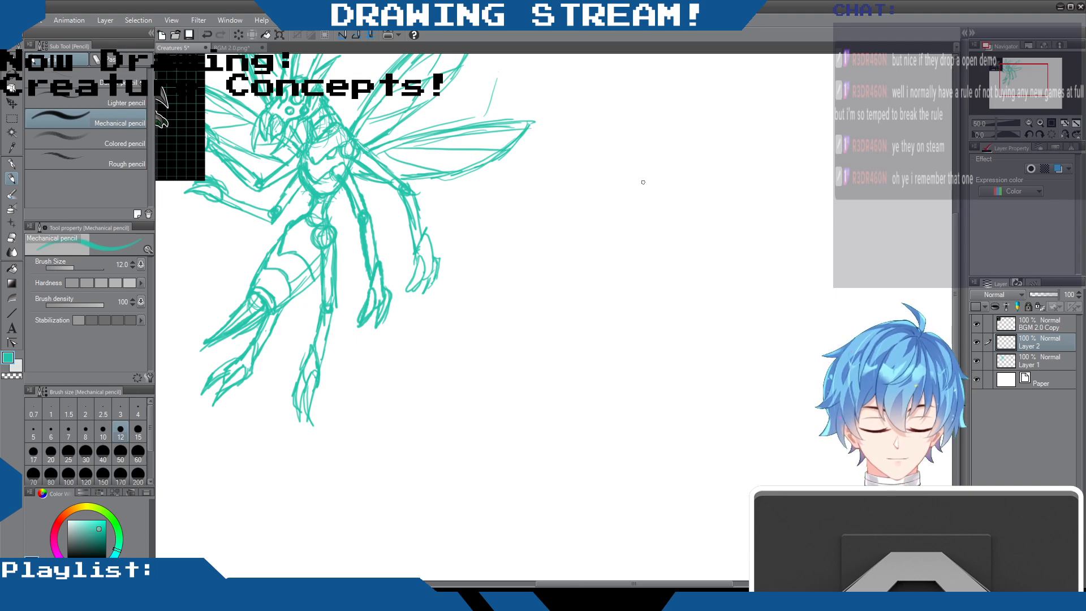
- Sketch a second insect head in the empty area right of the wasp, with two large oval eyes and a rounded jaw
mouse_move(640, 215)
mouse_down()
mouse_move(636, 236)
mouse_move(646, 205)
mouse_move(634, 236)
mouse_move(664, 212)
mouse_move(666, 224)
mouse_move(638, 219)
mouse_move(632, 233)
mouse_move(650, 250)
mouse_up()
drag(665, 208, 651, 201)
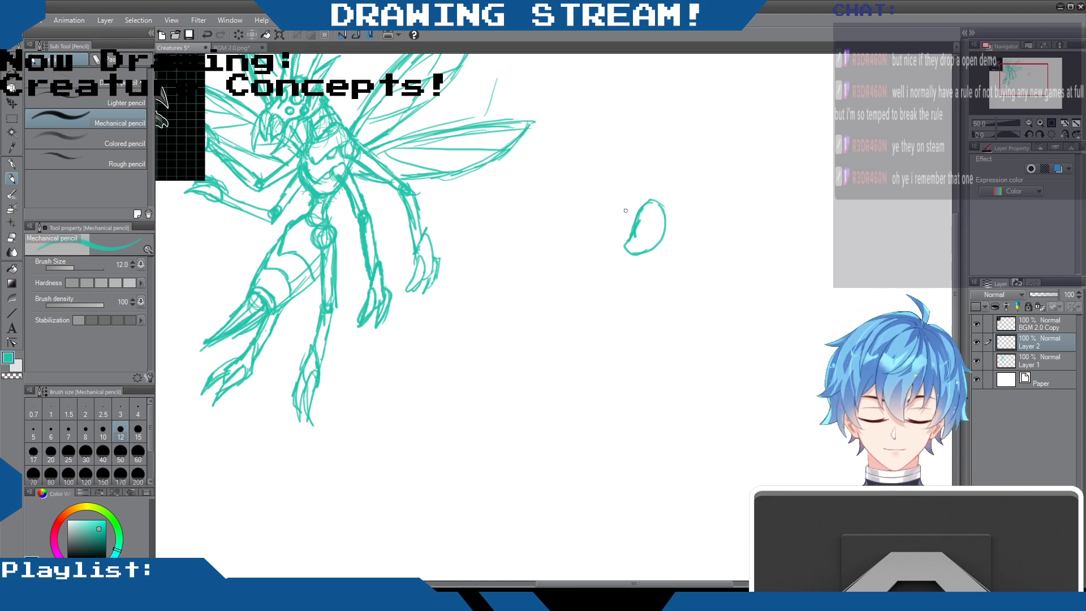
mouse_move(612, 195)
mouse_down()
mouse_move(591, 257)
mouse_move(601, 288)
mouse_move(607, 268)
mouse_move(600, 280)
mouse_move(643, 250)
mouse_move(653, 280)
mouse_move(610, 296)
mouse_move(589, 249)
mouse_move(581, 262)
mouse_move(598, 295)
mouse_up()
drag(592, 241, 587, 290)
mouse_move(605, 195)
mouse_down()
mouse_move(592, 255)
mouse_move(577, 249)
mouse_move(595, 257)
mouse_move(592, 242)
mouse_up()
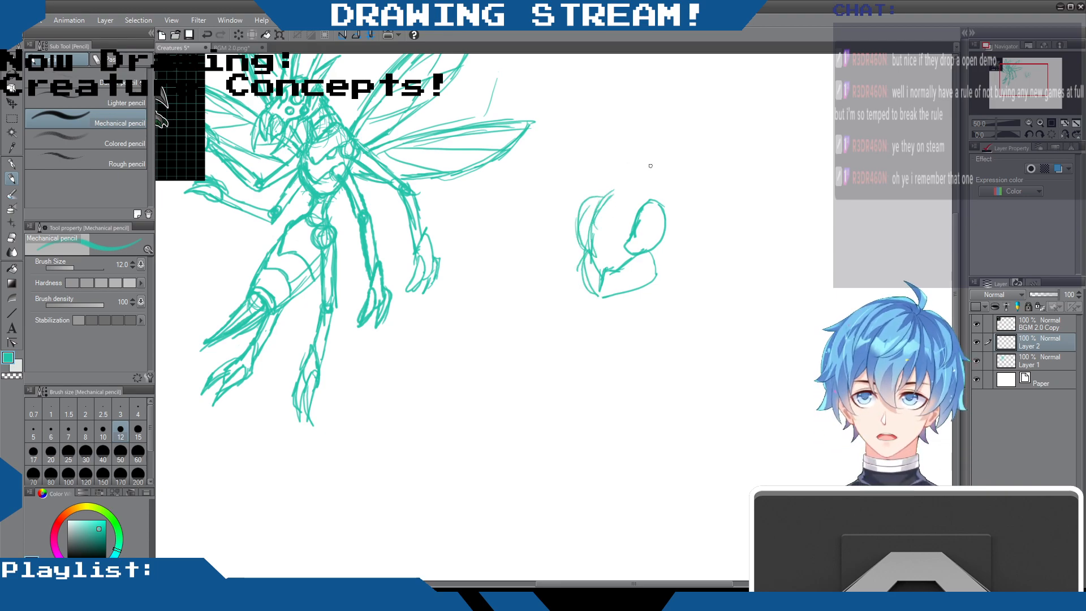
- Add two long antennae with oval tips to the new head and outline its crown and back edge
mouse_move(637, 199)
mouse_down()
mouse_move(648, 183)
mouse_move(629, 131)
mouse_move(639, 107)
mouse_move(600, 79)
mouse_move(642, 105)
mouse_move(607, 194)
mouse_move(588, 113)
mouse_up()
mouse_move(599, 191)
mouse_down()
mouse_move(579, 97)
mouse_move(600, 114)
mouse_up()
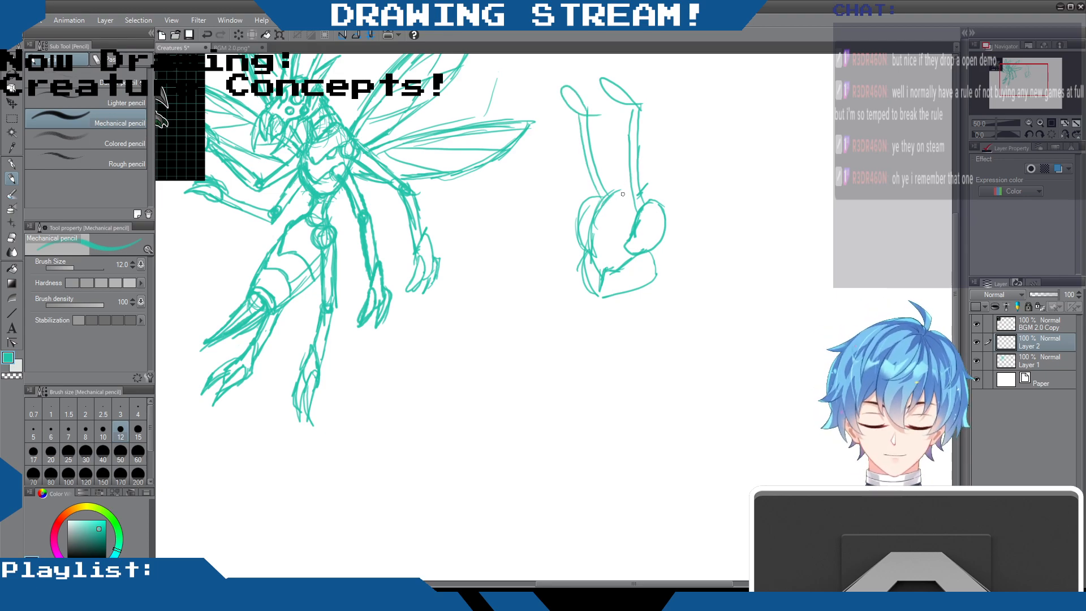
mouse_move(651, 187)
mouse_down()
mouse_move(640, 194)
mouse_move(669, 203)
mouse_up()
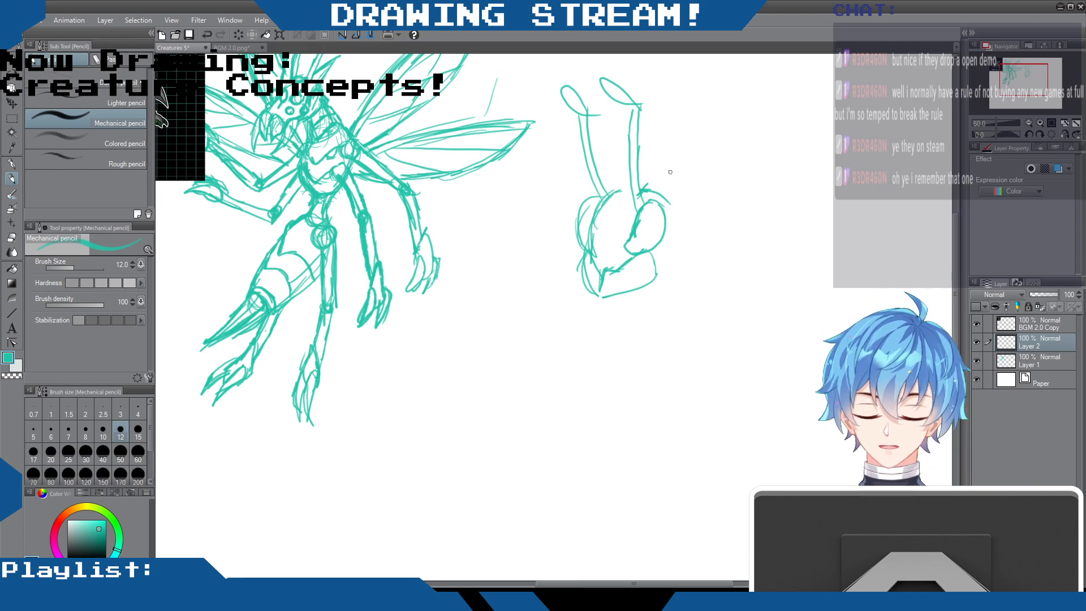
mouse_move(616, 191)
mouse_down()
mouse_move(638, 189)
mouse_move(672, 216)
mouse_move(663, 272)
mouse_up()
drag(661, 204, 670, 269)
drag(622, 189, 687, 131)
drag(722, 147, 733, 212)
drag(710, 242, 672, 250)
mouse_move(691, 126)
mouse_down()
mouse_move(804, 106)
mouse_move(826, 220)
mouse_up()
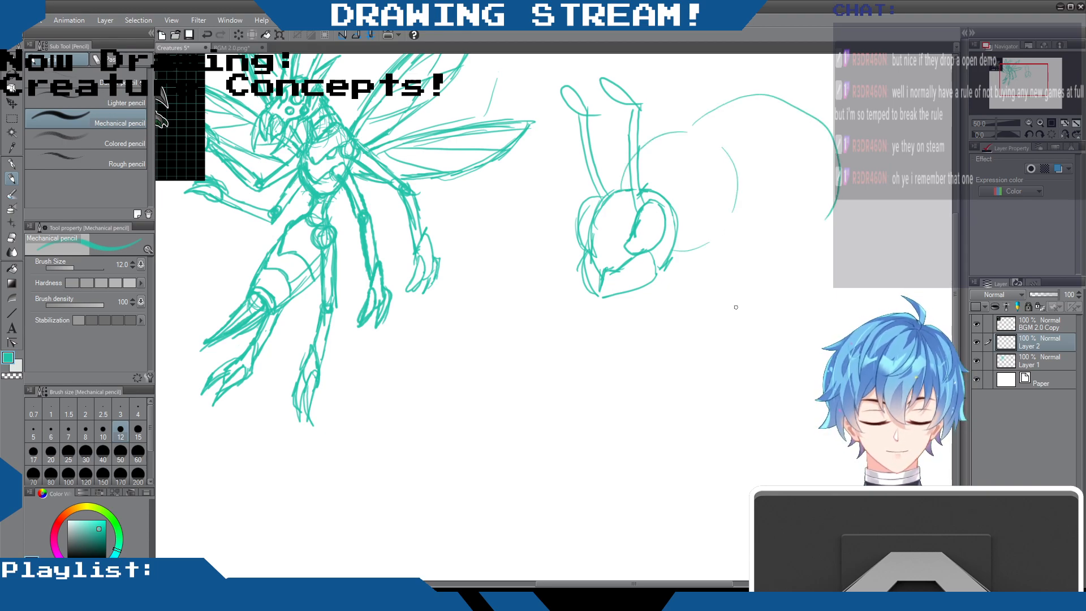
mouse_move(709, 123)
mouse_down()
mouse_move(880, 162)
mouse_move(718, 199)
mouse_up()
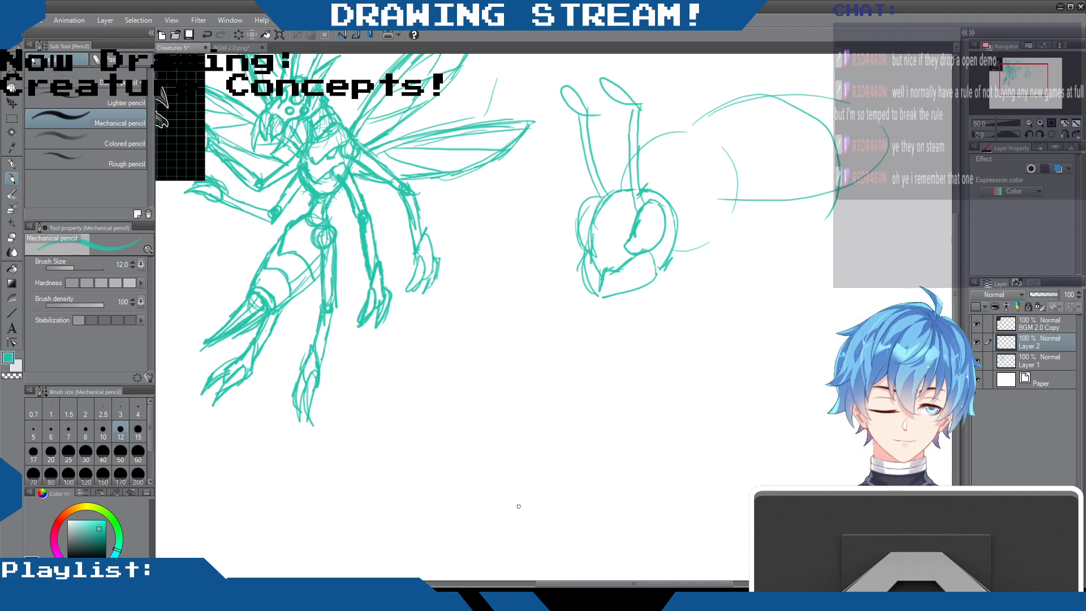
key(ctrl+z)
key(ctrl+z)
key(ctrl+z)
key(ctrl+z)
key(ctrl+z)
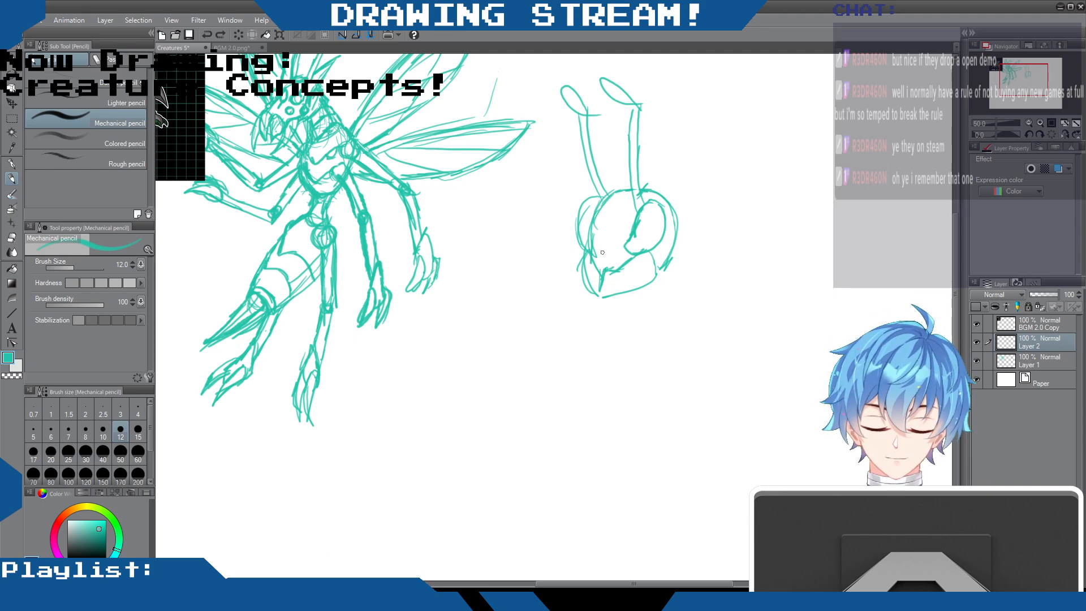
- Darken the front edge of the new head's jaw and erase the crown lines between the eyes
mouse_move(587, 250)
mouse_down()
mouse_move(578, 272)
mouse_move(602, 277)
mouse_move(603, 293)
mouse_up()
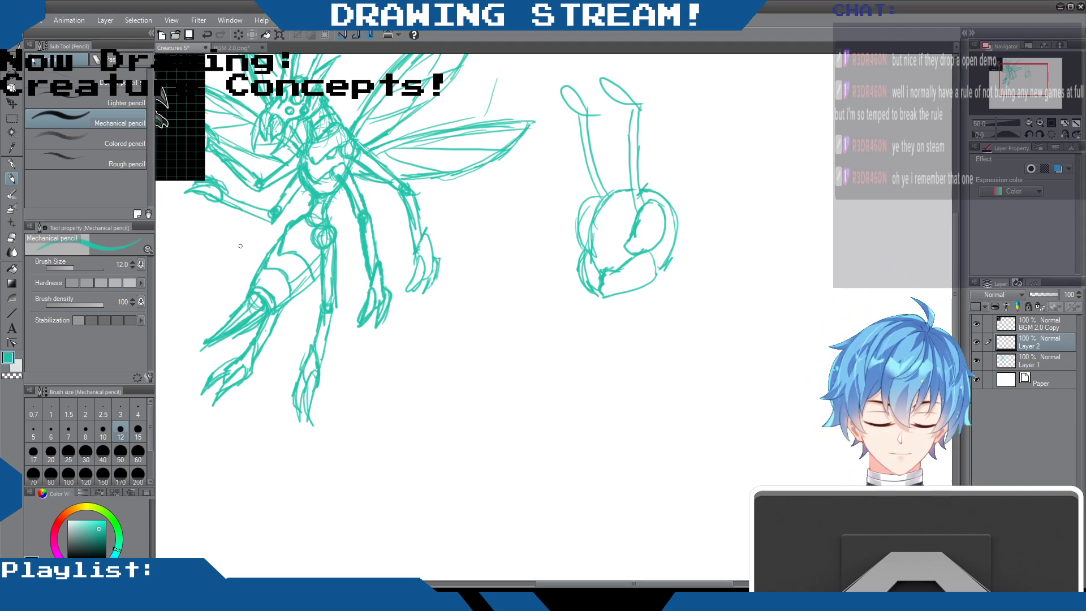
click(12, 238)
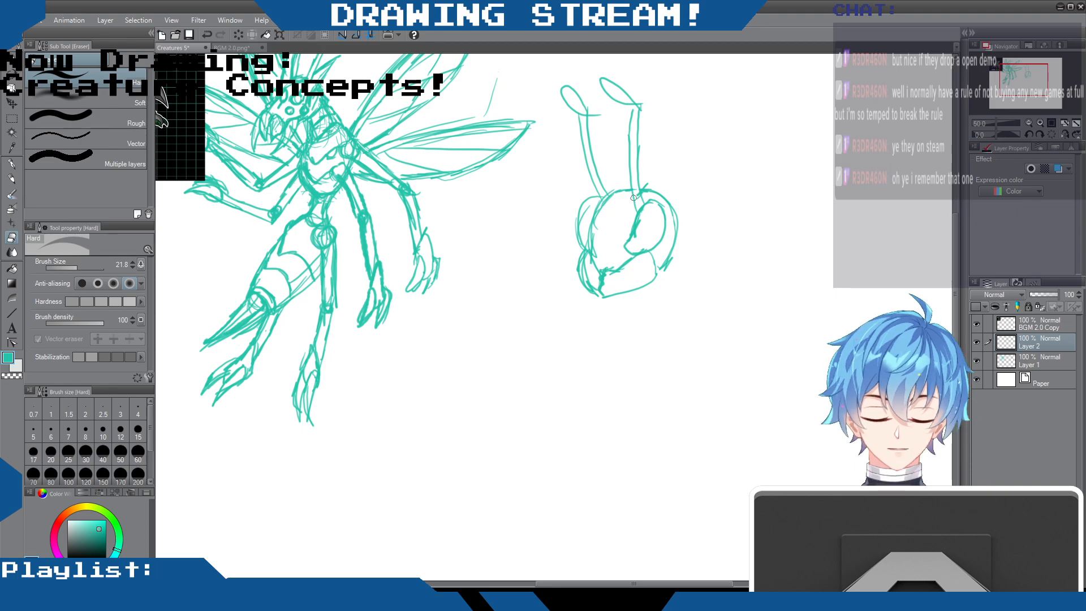
mouse_move(636, 201)
mouse_down()
mouse_move(636, 186)
mouse_move(636, 207)
mouse_move(595, 207)
mouse_move(584, 221)
mouse_move(594, 256)
mouse_move(597, 219)
mouse_up()
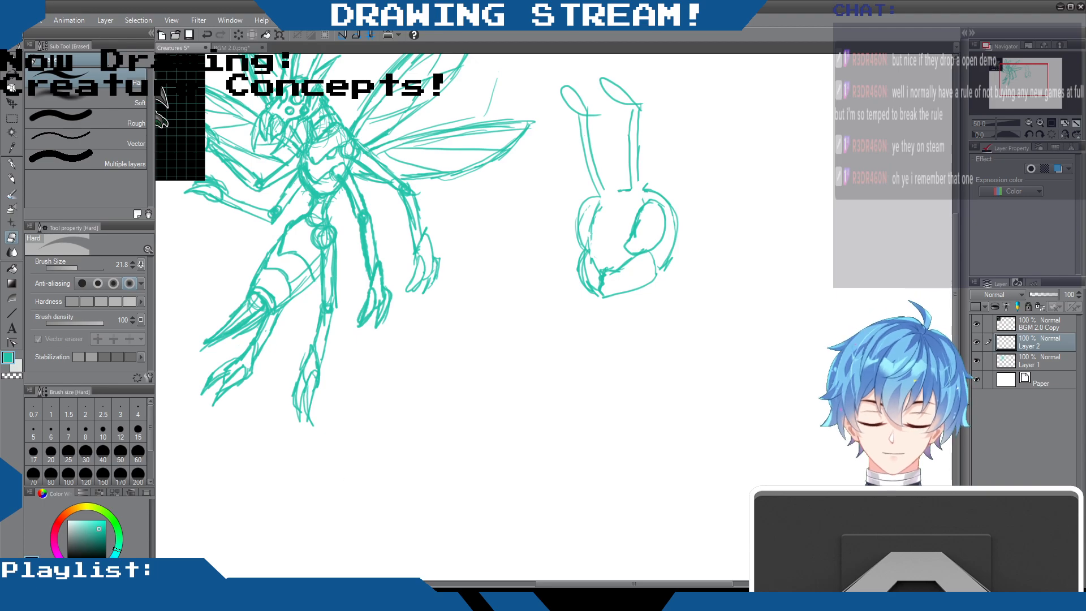
- Sketch a pointed crest on top of the new head and an angular, notched brow line between the eyes
click(12, 181)
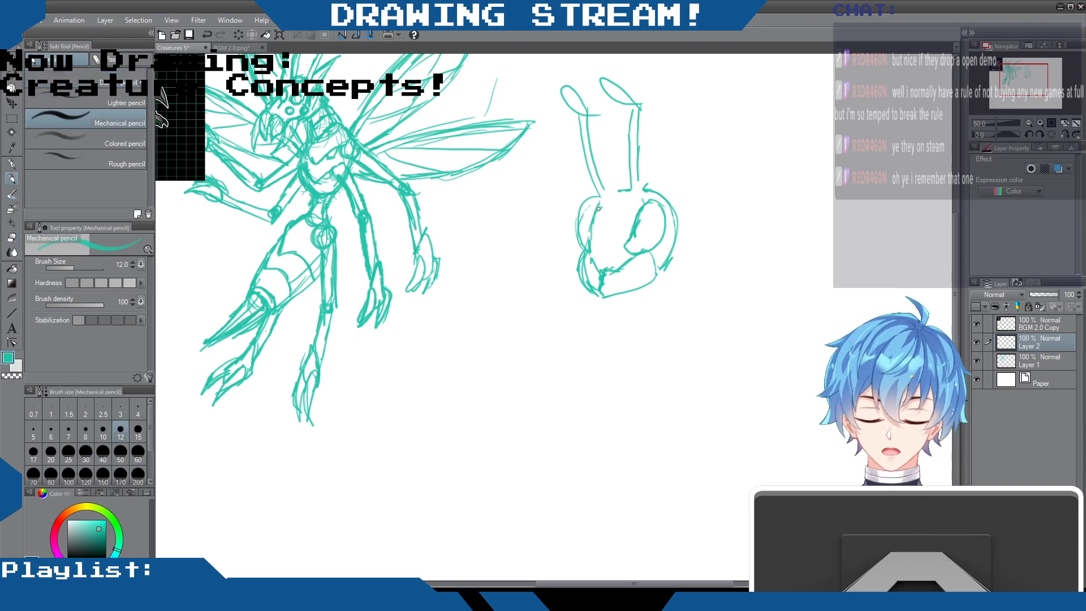
mouse_move(590, 240)
mouse_down()
mouse_move(614, 210)
mouse_move(633, 229)
mouse_move(622, 216)
mouse_up()
mouse_move(600, 211)
mouse_down()
mouse_move(635, 182)
mouse_move(645, 201)
mouse_move(629, 171)
mouse_up()
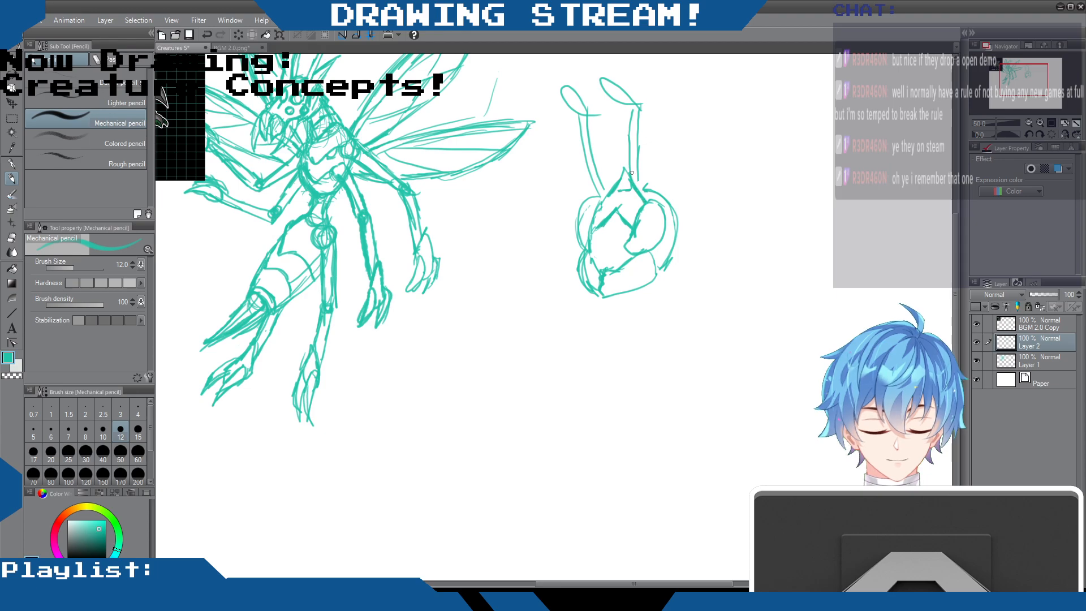
- Erase both antennae from the new head, leaving the pointed crest
click(11, 237)
mouse_move(592, 171)
mouse_down()
mouse_move(602, 192)
mouse_move(558, 89)
mouse_move(564, 81)
mouse_move(585, 106)
mouse_move(598, 184)
mouse_move(571, 98)
mouse_move(573, 117)
mouse_move(590, 114)
mouse_move(570, 81)
mouse_move(597, 177)
mouse_move(606, 69)
mouse_move(630, 118)
mouse_move(636, 108)
mouse_move(624, 78)
mouse_move(603, 79)
mouse_move(628, 147)
mouse_move(631, 132)
mouse_move(627, 193)
mouse_up()
mouse_move(642, 126)
mouse_down()
mouse_move(636, 156)
mouse_move(638, 130)
mouse_move(610, 89)
mouse_move(649, 198)
mouse_move(646, 189)
mouse_move(599, 188)
mouse_up()
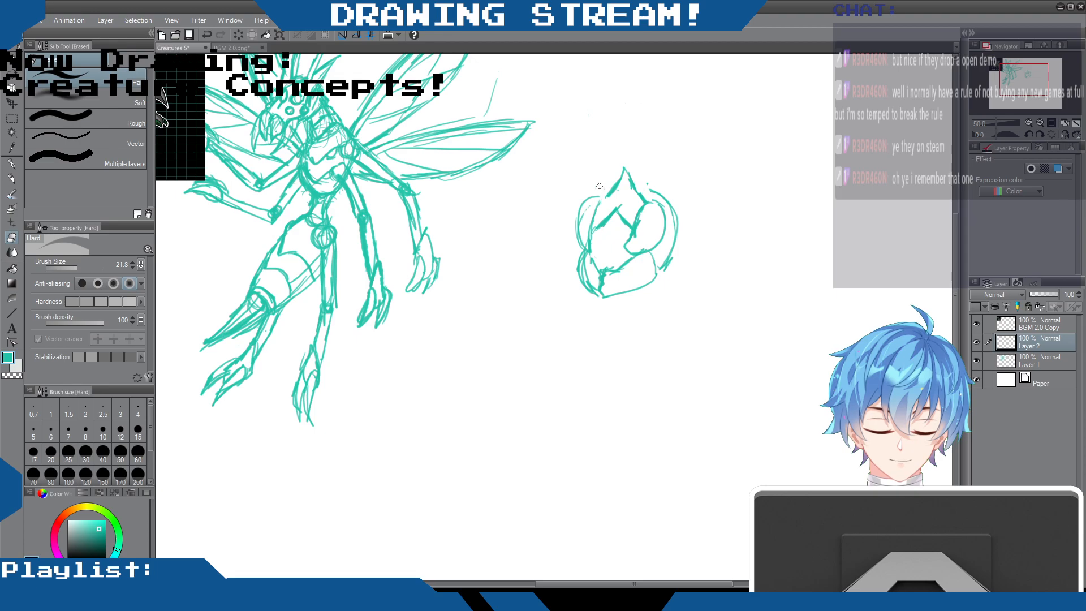
- Erase the front of the second head's jaw and redraw it with a jagged, toothed edge and firmer side lines
mouse_move(600, 289)
mouse_down()
mouse_move(603, 272)
mouse_move(585, 272)
mouse_move(587, 284)
mouse_up()
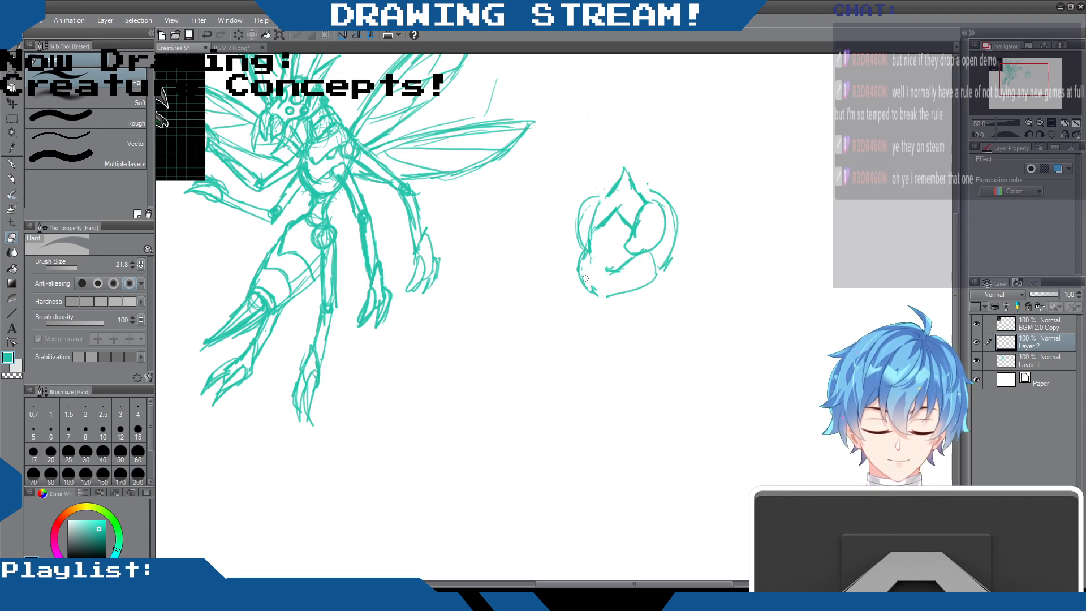
click(11, 178)
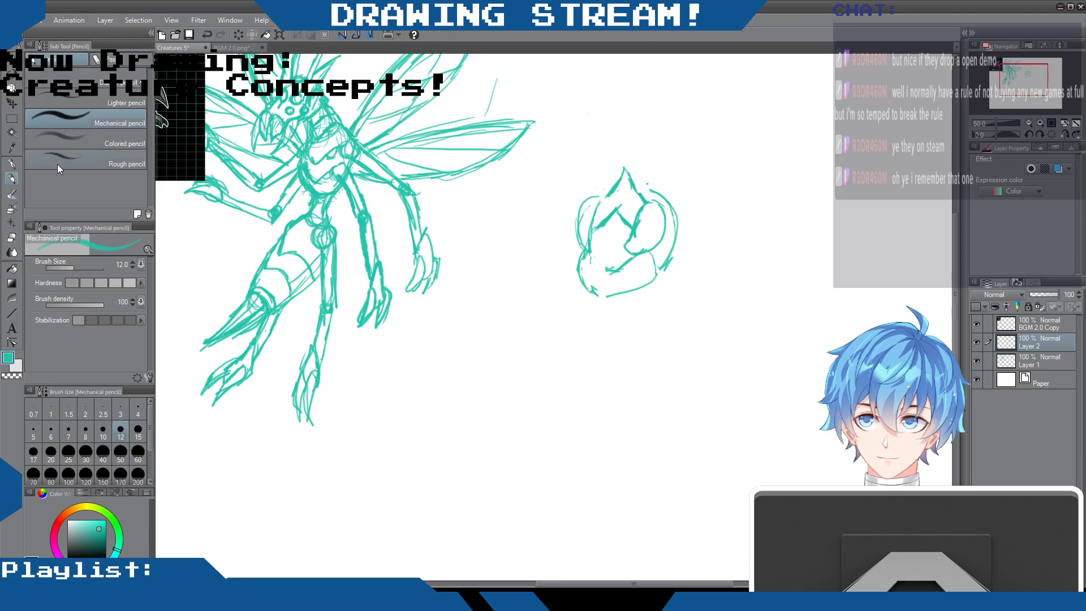
mouse_move(589, 247)
mouse_down()
mouse_move(598, 294)
mouse_move(609, 280)
mouse_move(611, 296)
mouse_up()
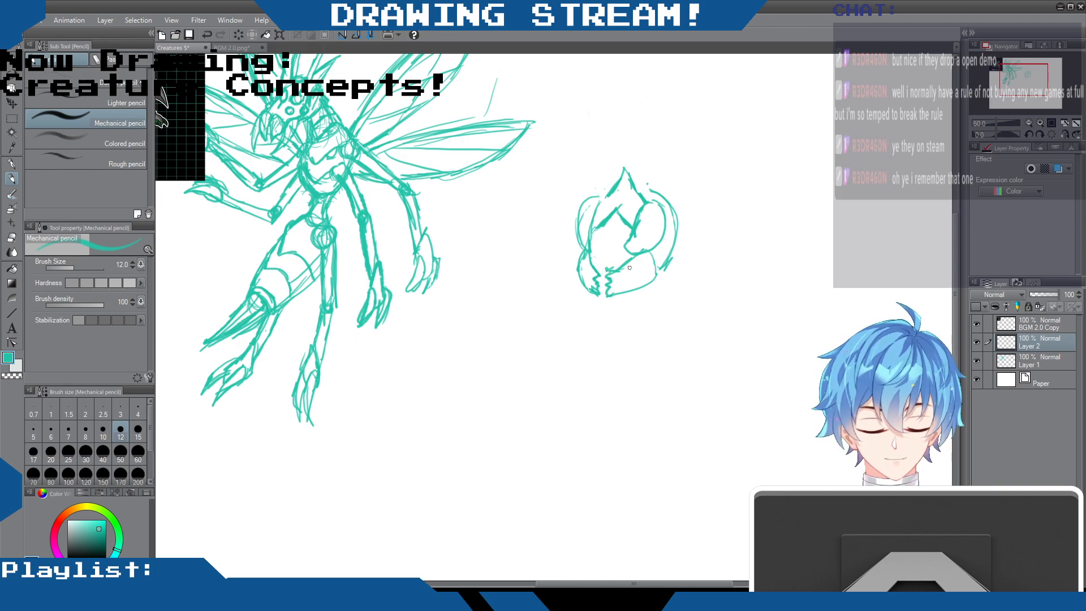
mouse_move(636, 259)
mouse_down()
mouse_move(630, 279)
mouse_move(648, 286)
mouse_move(662, 243)
mouse_move(644, 283)
mouse_up()
mouse_move(580, 238)
mouse_down()
mouse_move(591, 264)
mouse_move(581, 273)
mouse_move(601, 257)
mouse_move(621, 291)
mouse_up()
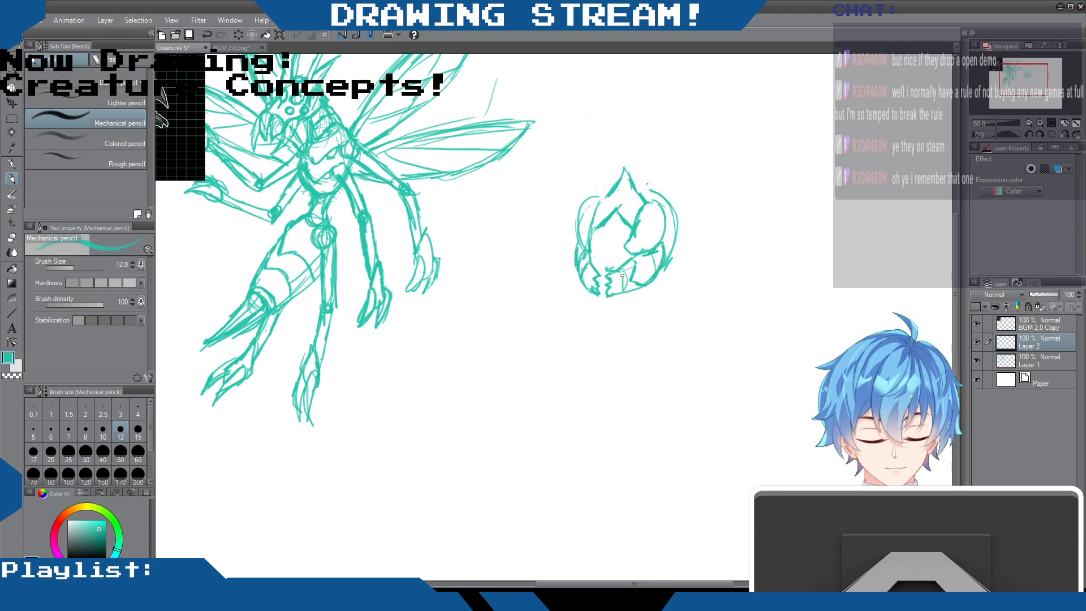
- Add small round eyes and an oval forehead mark between the large eyes, and scribble in the toothed mouth
mouse_move(596, 247)
mouse_down()
mouse_move(620, 255)
mouse_move(613, 229)
mouse_up()
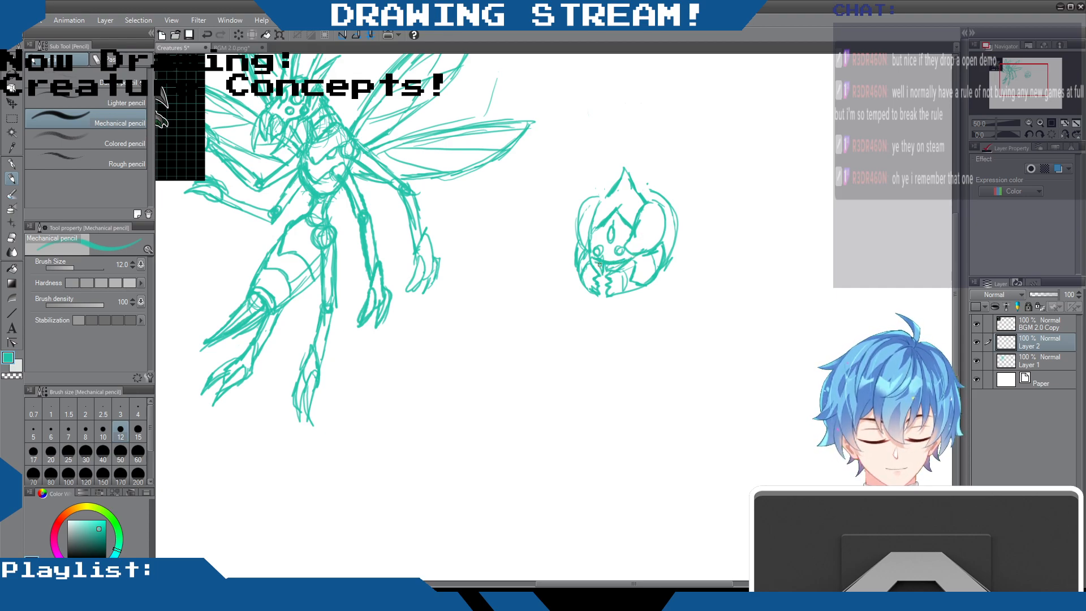
drag(600, 295, 611, 293)
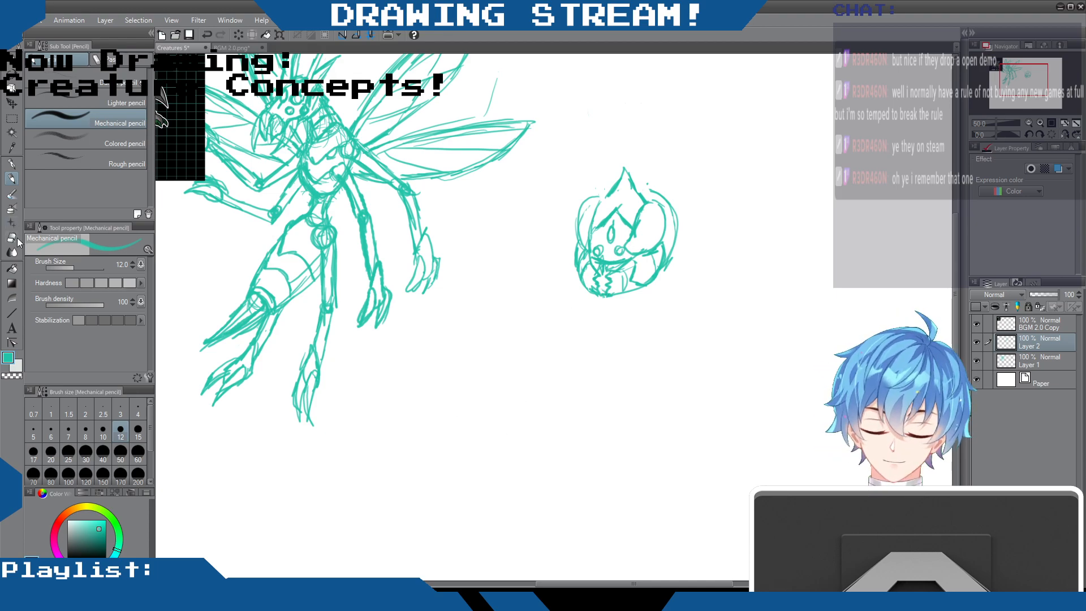
key(e)
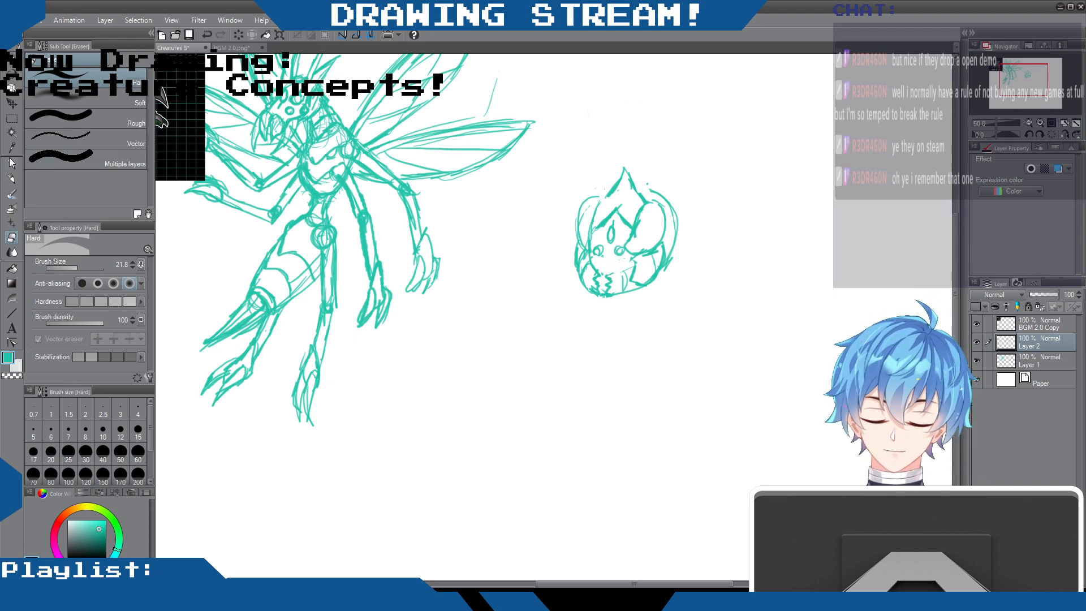
click(14, 179)
drag(604, 276, 605, 293)
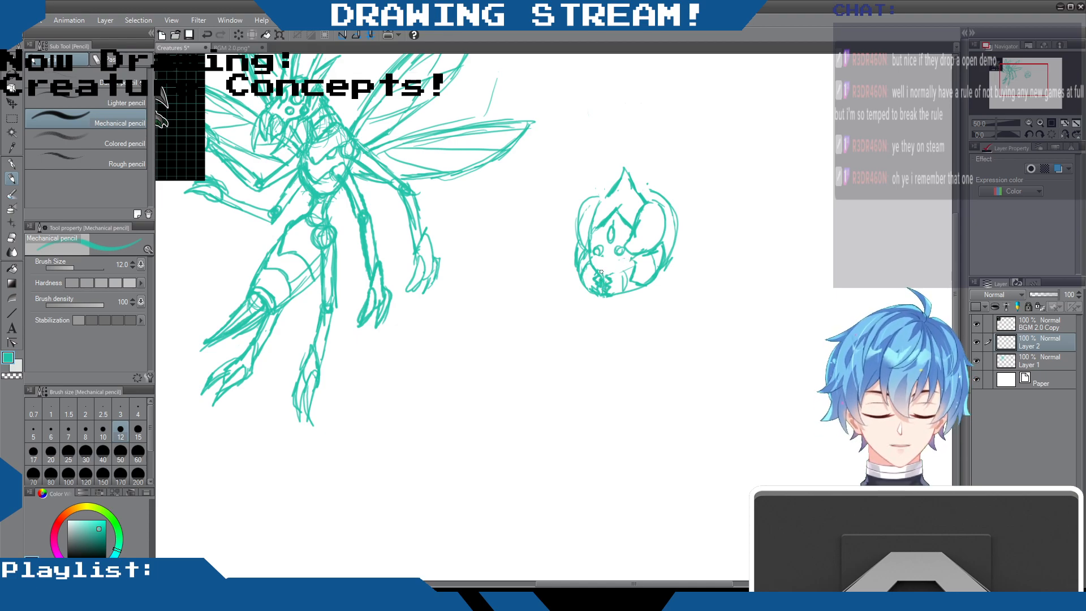
mouse_move(617, 249)
mouse_down()
mouse_move(601, 264)
mouse_move(611, 243)
mouse_move(632, 266)
mouse_move(668, 253)
mouse_up()
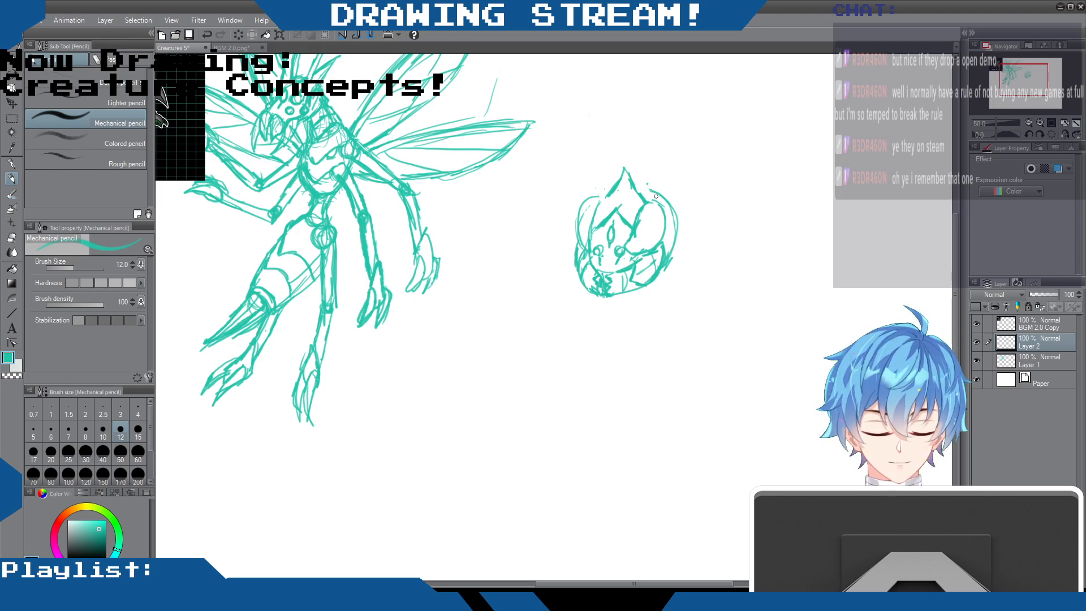
- Sketch a long, curved, pointed mandible hanging from the jaw below the larger hatched-side eye, with a rounded joint at its base
mouse_move(675, 249)
mouse_down()
mouse_move(677, 280)
mouse_move(634, 339)
mouse_up()
mouse_move(643, 290)
mouse_down()
mouse_move(626, 335)
mouse_move(638, 301)
mouse_up()
drag(658, 269, 609, 360)
mouse_move(627, 336)
mouse_down()
mouse_move(668, 298)
mouse_move(617, 352)
mouse_up()
drag(672, 247, 678, 289)
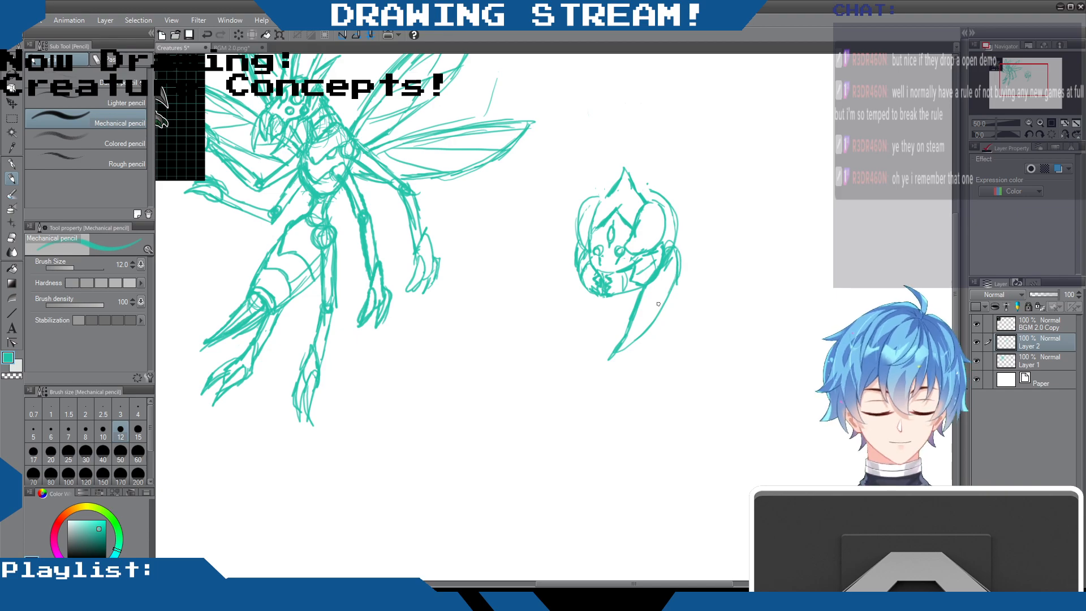
- Sketch the matching slender mandible on the opposite side of the head and darken the outline of the eye above it
drag(576, 234, 567, 331)
mouse_move(566, 267)
mouse_down()
mouse_move(581, 362)
mouse_move(583, 282)
mouse_move(584, 338)
mouse_up()
drag(581, 295, 580, 357)
mouse_move(588, 204)
mouse_down()
mouse_move(575, 245)
mouse_move(576, 234)
mouse_move(627, 249)
mouse_up()
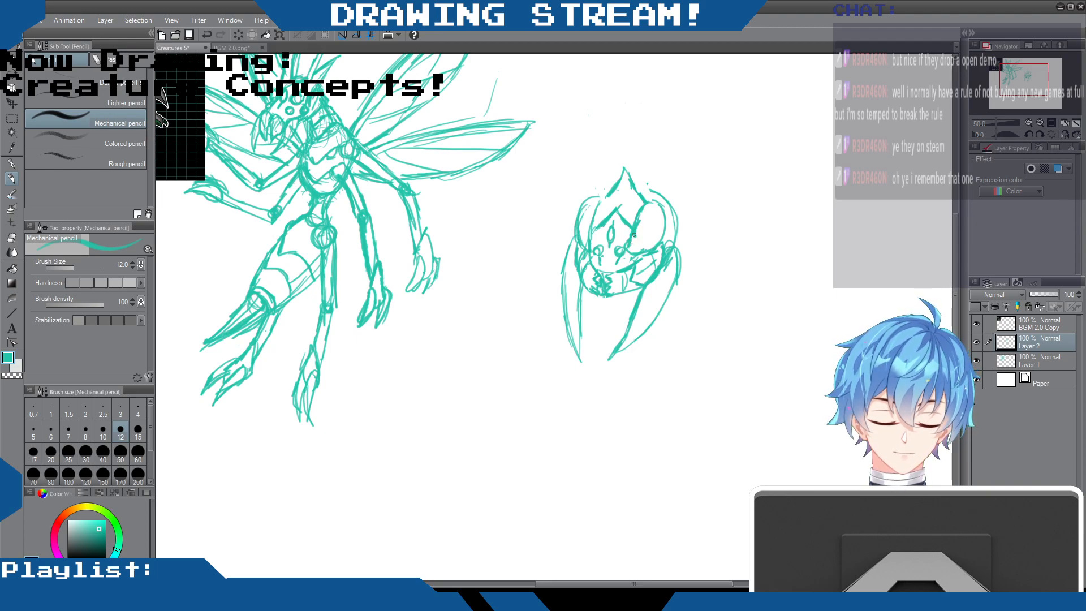
mouse_move(598, 210)
mouse_down()
mouse_move(573, 224)
mouse_move(575, 246)
mouse_move(589, 205)
mouse_move(569, 254)
mouse_move(566, 333)
mouse_move(578, 360)
mouse_up()
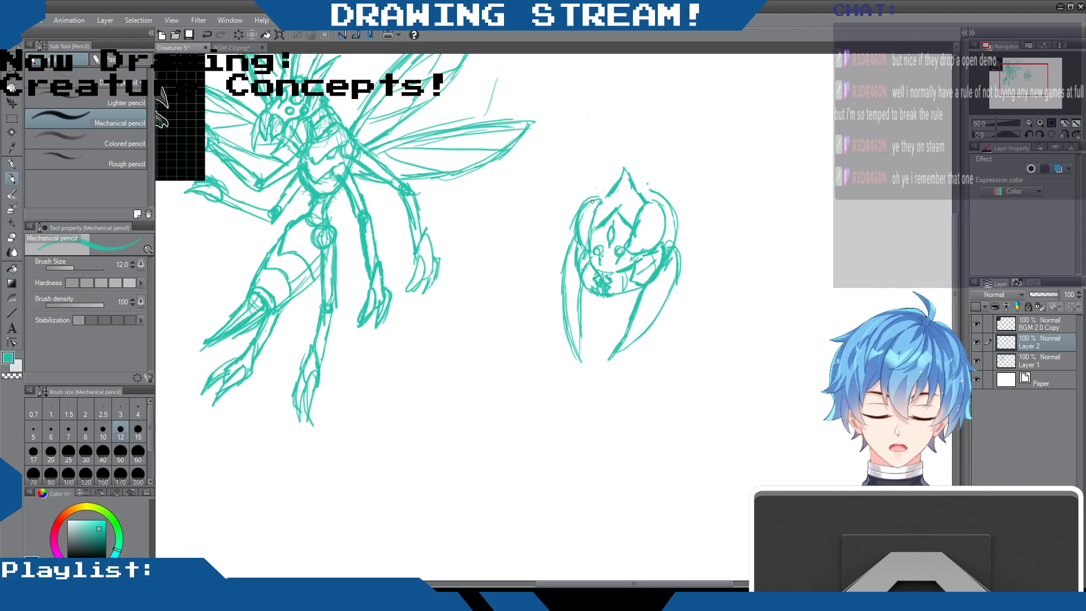
- Firm up the pointed crest and draw two long, segmented antennae with oval tips rising from the crown
mouse_move(619, 181)
mouse_down()
mouse_move(629, 166)
mouse_move(642, 205)
mouse_move(626, 219)
mouse_move(599, 204)
mouse_up()
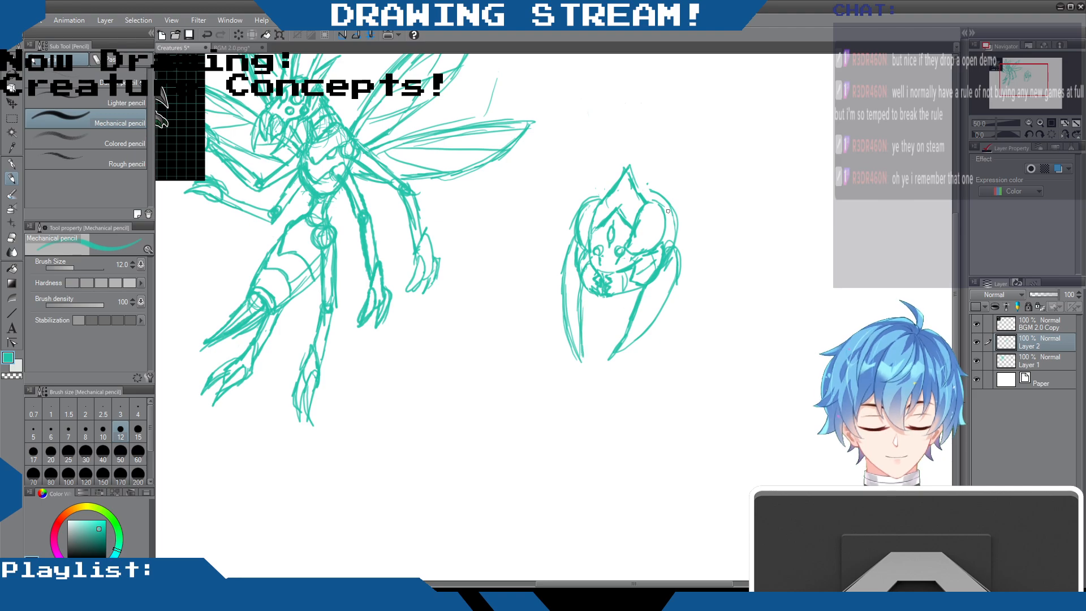
mouse_move(643, 212)
mouse_down()
mouse_move(630, 244)
mouse_move(630, 194)
mouse_move(622, 219)
mouse_move(609, 217)
mouse_move(656, 186)
mouse_move(646, 194)
mouse_move(683, 135)
mouse_up()
drag(655, 187, 708, 113)
drag(667, 156, 726, 89)
drag(598, 198, 618, 132)
drag(601, 195, 649, 63)
mouse_move(603, 198)
mouse_down()
mouse_move(645, 69)
mouse_move(669, 56)
mouse_move(643, 79)
mouse_move(682, 54)
mouse_up()
mouse_move(723, 88)
mouse_down()
mouse_move(709, 101)
mouse_move(740, 72)
mouse_move(672, 147)
mouse_up()
mouse_move(650, 195)
mouse_down()
mouse_move(668, 163)
mouse_move(651, 203)
mouse_move(730, 81)
mouse_move(659, 171)
mouse_move(698, 125)
mouse_up()
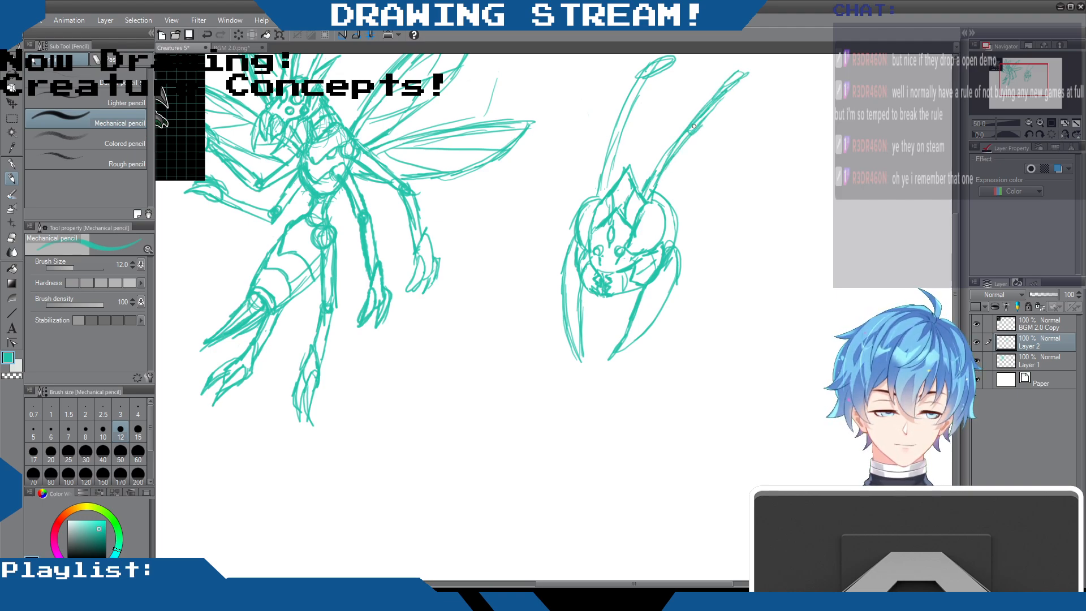
drag(625, 124, 620, 114)
drag(642, 71, 606, 195)
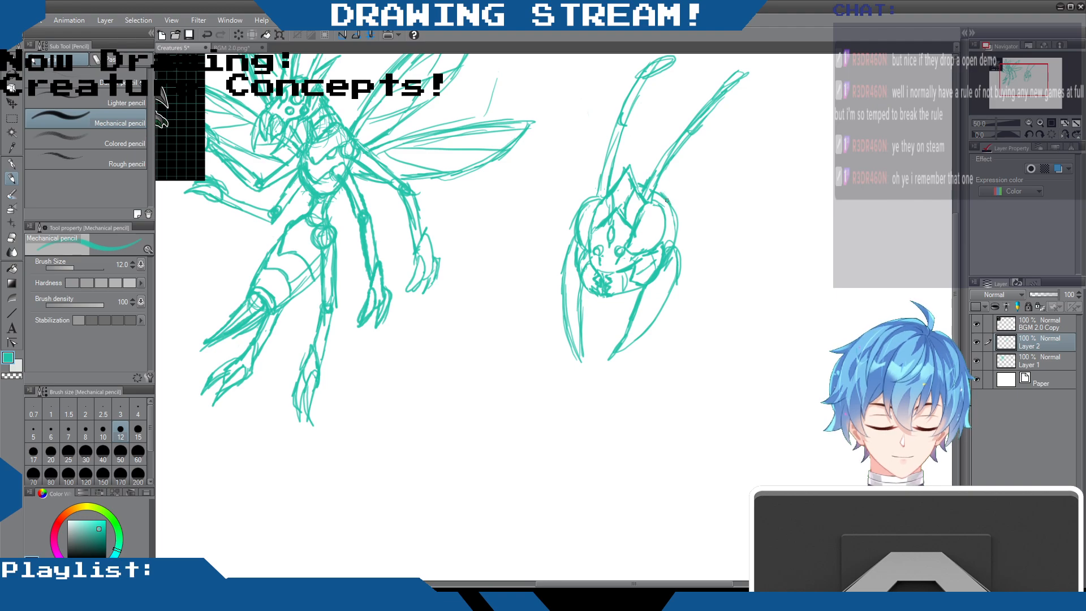
- Surround the crown and sides of the second head with sharp, upward-pointing spikes
drag(665, 196, 690, 197)
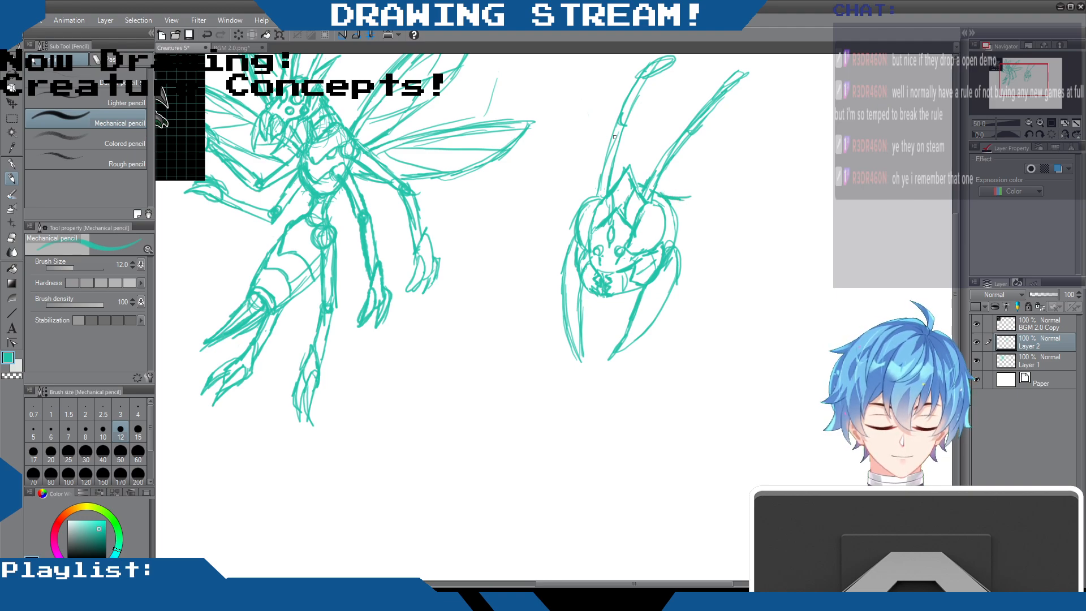
mouse_move(608, 193)
mouse_down()
mouse_move(582, 174)
mouse_move(575, 231)
mouse_move(580, 177)
mouse_move(595, 152)
mouse_up()
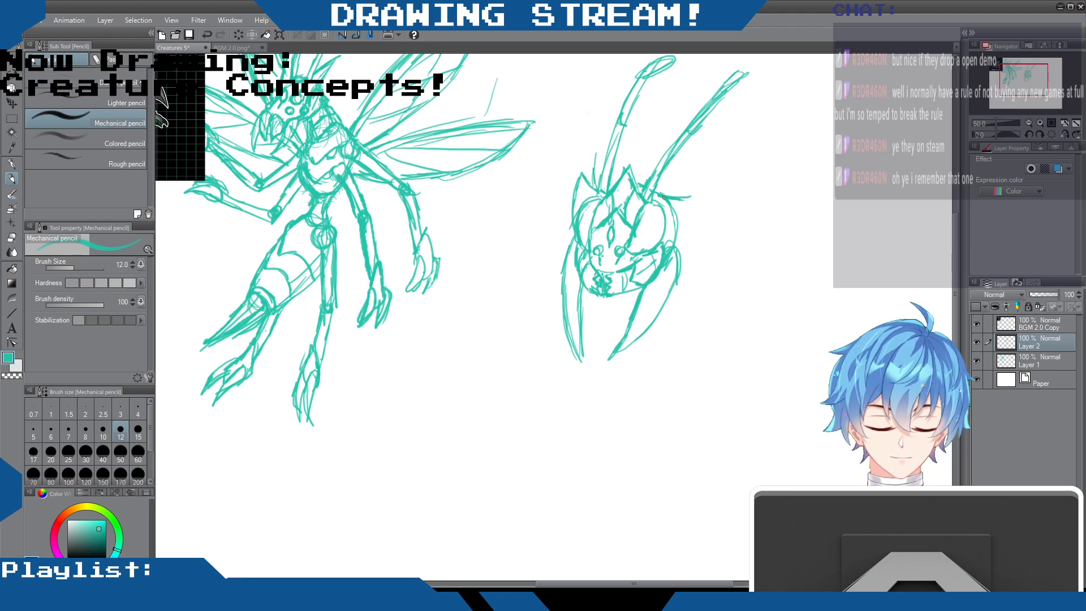
mouse_move(657, 197)
mouse_down()
mouse_move(691, 170)
mouse_move(681, 230)
mouse_move(659, 145)
mouse_move(638, 173)
mouse_move(605, 141)
mouse_move(585, 182)
mouse_move(600, 136)
mouse_move(622, 158)
mouse_move(639, 135)
mouse_move(645, 168)
mouse_up()
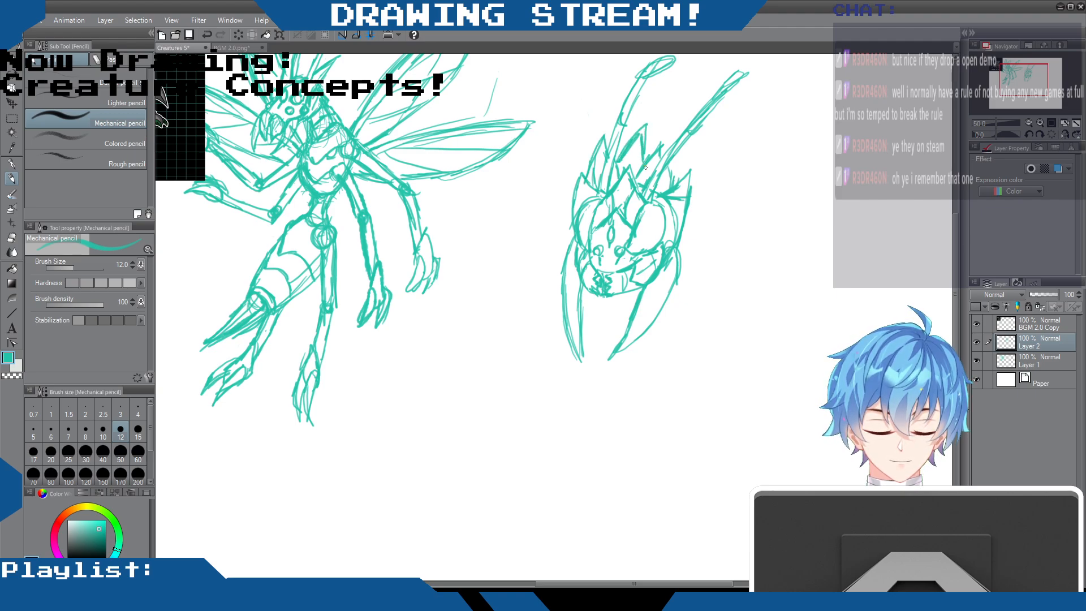
- Fill both large eyes of the second head with crosshatching to suggest compound eyes
mouse_move(610, 217)
mouse_down()
mouse_move(653, 246)
mouse_move(638, 240)
mouse_move(656, 223)
mouse_move(638, 252)
mouse_up()
drag(655, 210, 636, 255)
mouse_move(658, 214)
mouse_down()
mouse_move(648, 246)
mouse_move(631, 247)
mouse_up()
drag(591, 210, 578, 239)
mouse_move(649, 210)
mouse_down()
mouse_move(632, 252)
mouse_move(656, 211)
mouse_move(648, 215)
mouse_up()
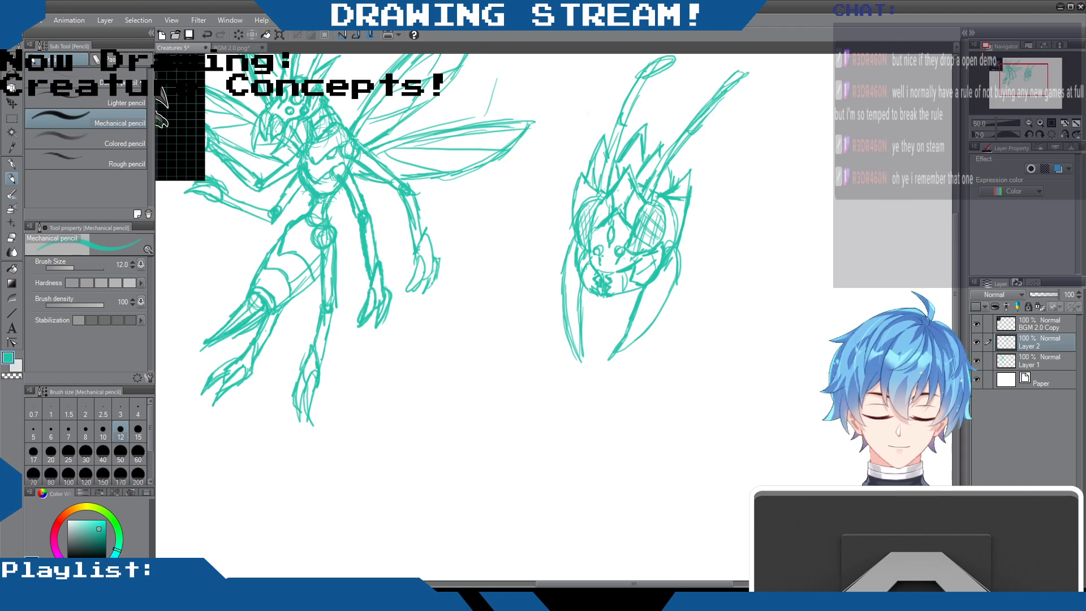
- Thicken the larger mandible down to its tip and reinforce the side spikes and the mouth line
drag(678, 251, 674, 281)
mouse_move(632, 324)
mouse_down()
mouse_move(618, 363)
mouse_move(676, 286)
mouse_move(622, 357)
mouse_up()
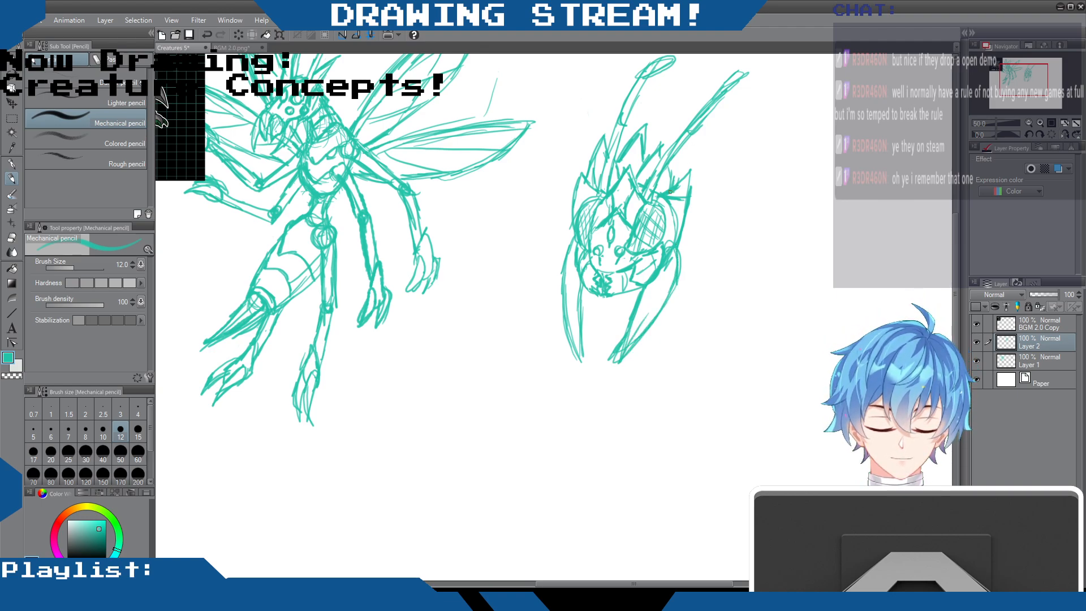
mouse_move(666, 197)
mouse_down()
mouse_move(679, 225)
mouse_move(671, 245)
mouse_move(666, 200)
mouse_up()
drag(584, 163, 573, 200)
drag(676, 185, 667, 157)
drag(607, 275, 620, 271)
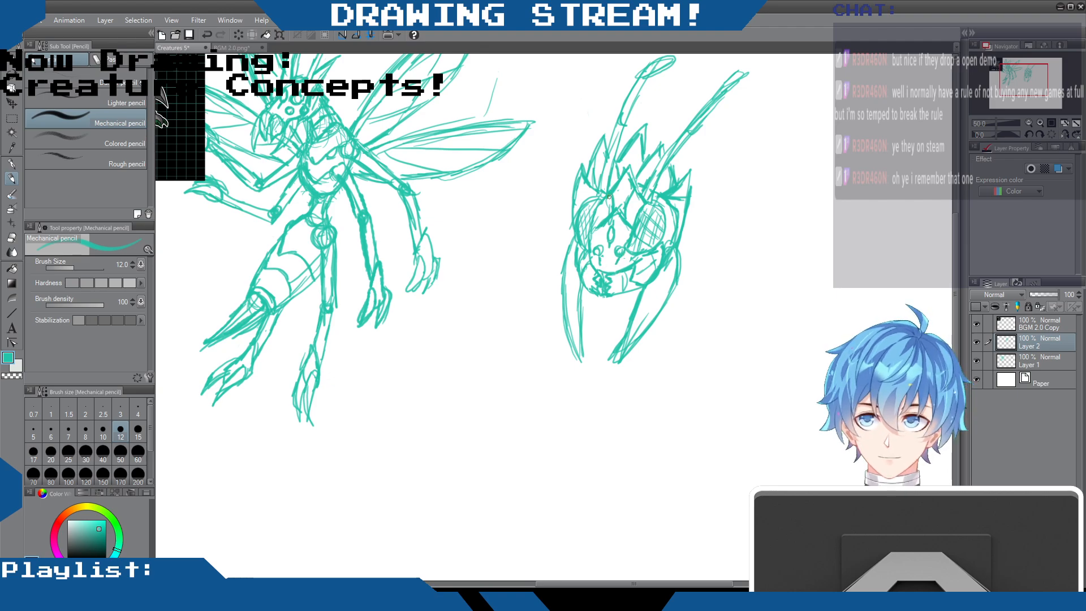
- Darken the far antenna's oval tip and add inner contour lines to both mandibles
drag(648, 204, 641, 215)
drag(742, 75, 725, 93)
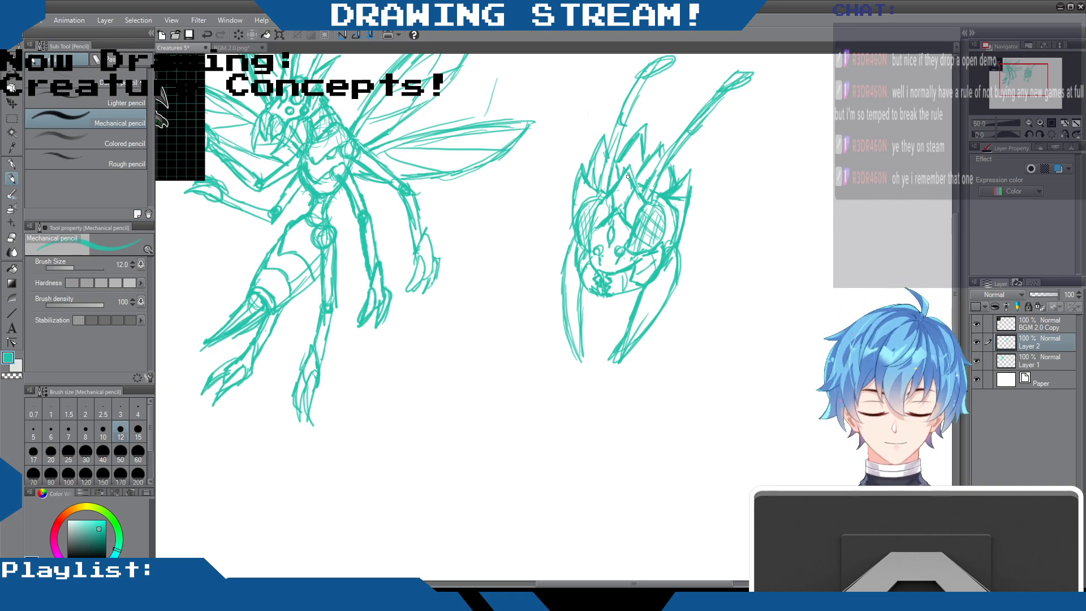
mouse_move(573, 269)
mouse_down()
mouse_move(575, 336)
mouse_move(572, 279)
mouse_up()
drag(658, 282, 632, 345)
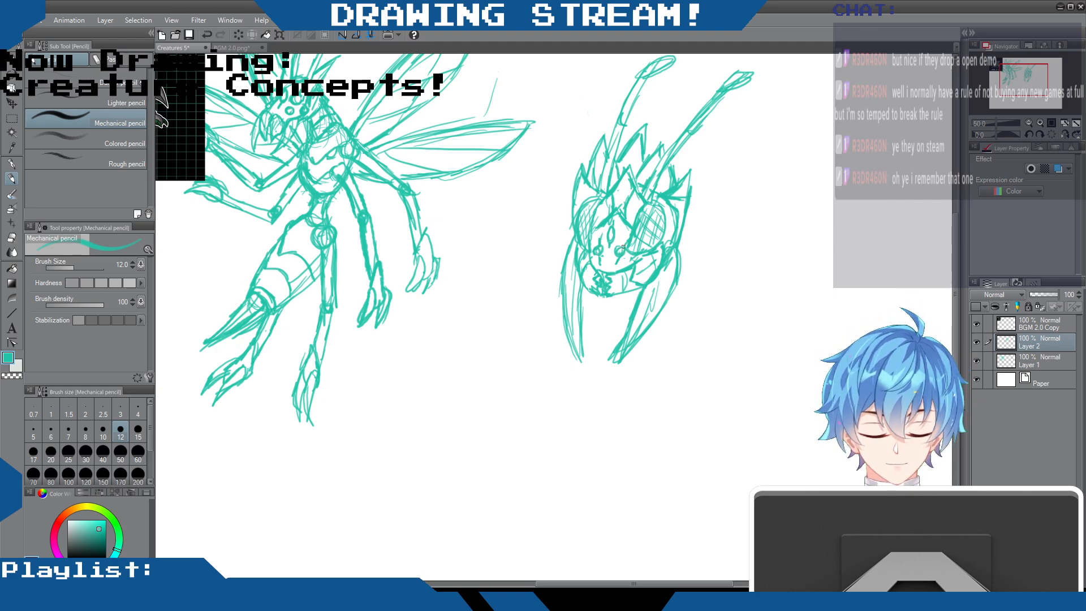
- Reinforce the outline of the larger compound eye and erase the stray line crossing the side spike beside it
drag(628, 247, 647, 250)
mouse_move(650, 203)
mouse_down()
mouse_move(663, 202)
mouse_move(665, 228)
mouse_up()
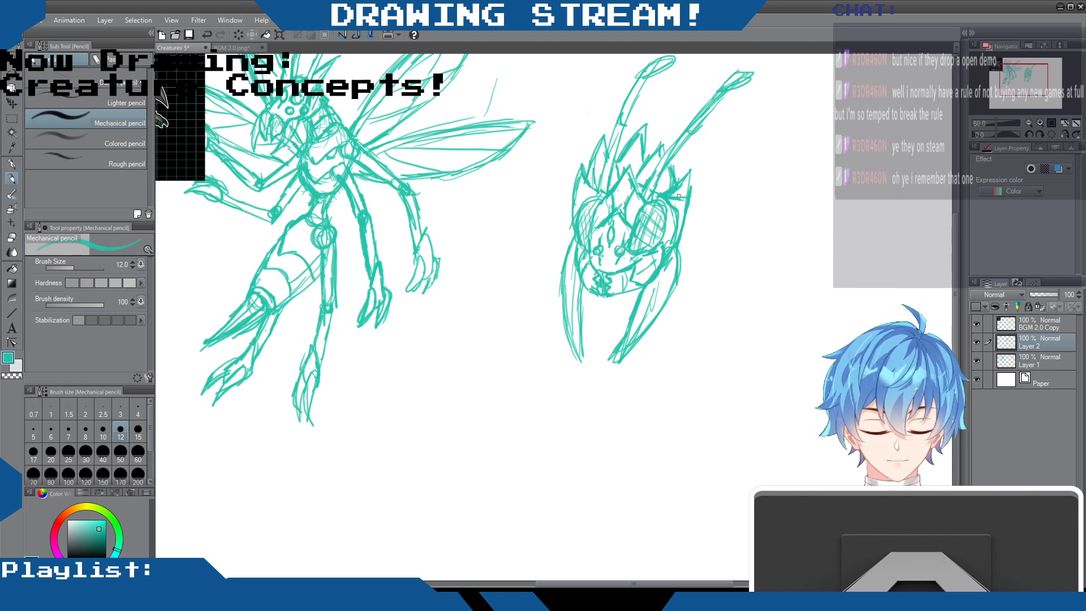
click(12, 236)
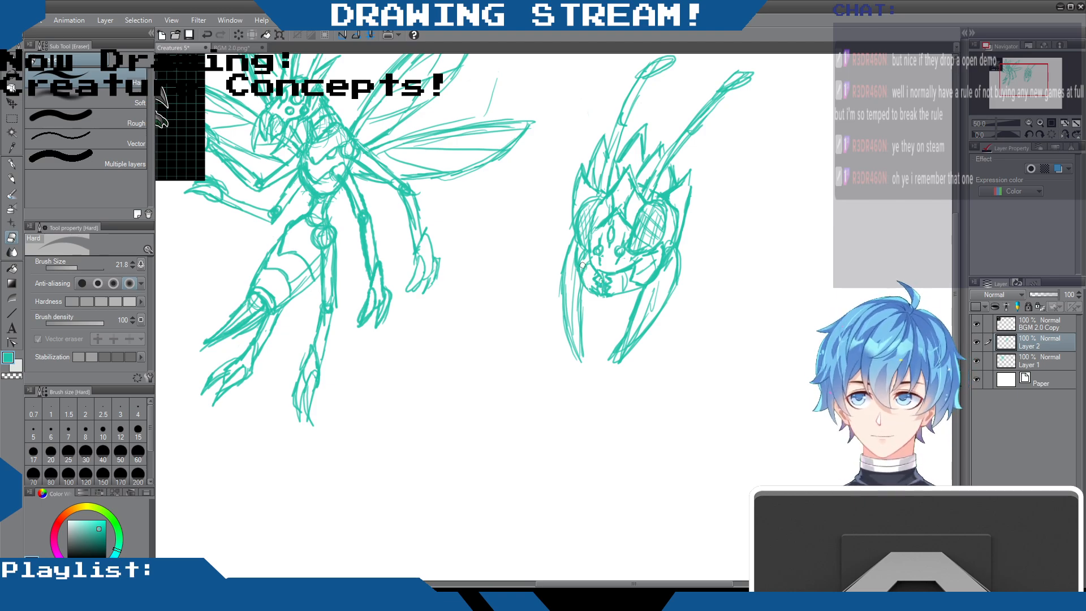
- Pencil inner ridge lines into the tall central spikes of the second head's crown
click(11, 178)
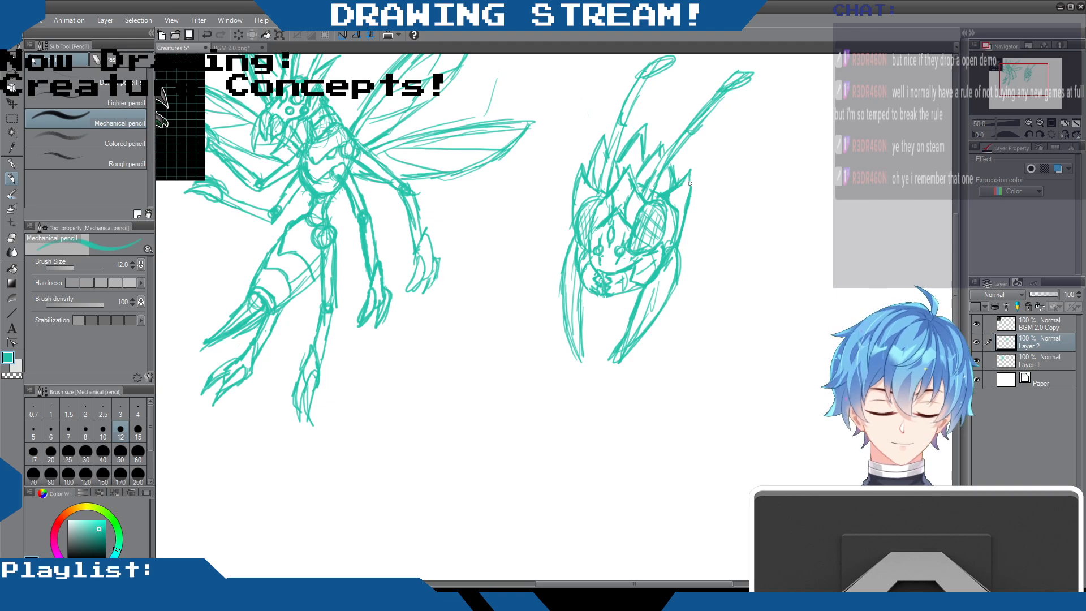
mouse_move(652, 585)
mouse_down()
mouse_move(697, 585)
mouse_move(687, 585)
mouse_up()
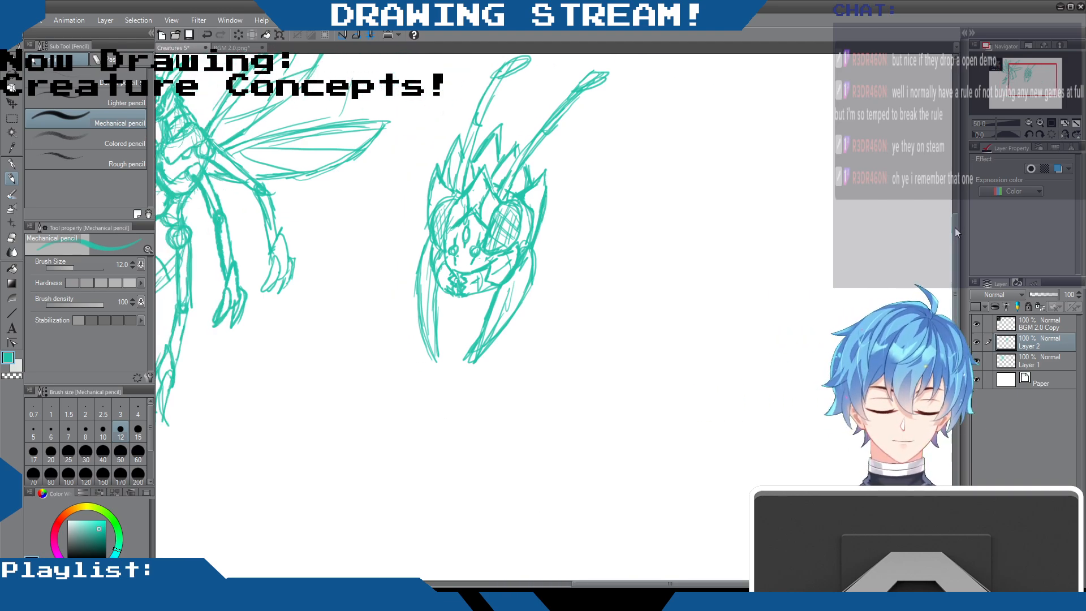
drag(954, 227, 956, 198)
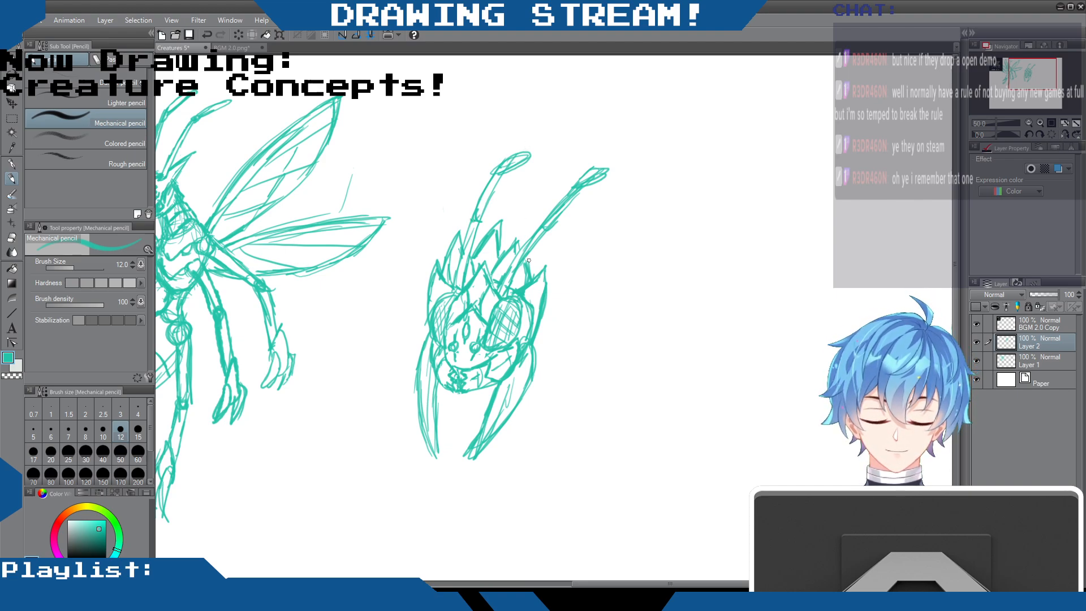
drag(500, 226, 507, 256)
mouse_move(502, 227)
mouse_down()
mouse_move(508, 255)
mouse_move(496, 291)
mouse_up()
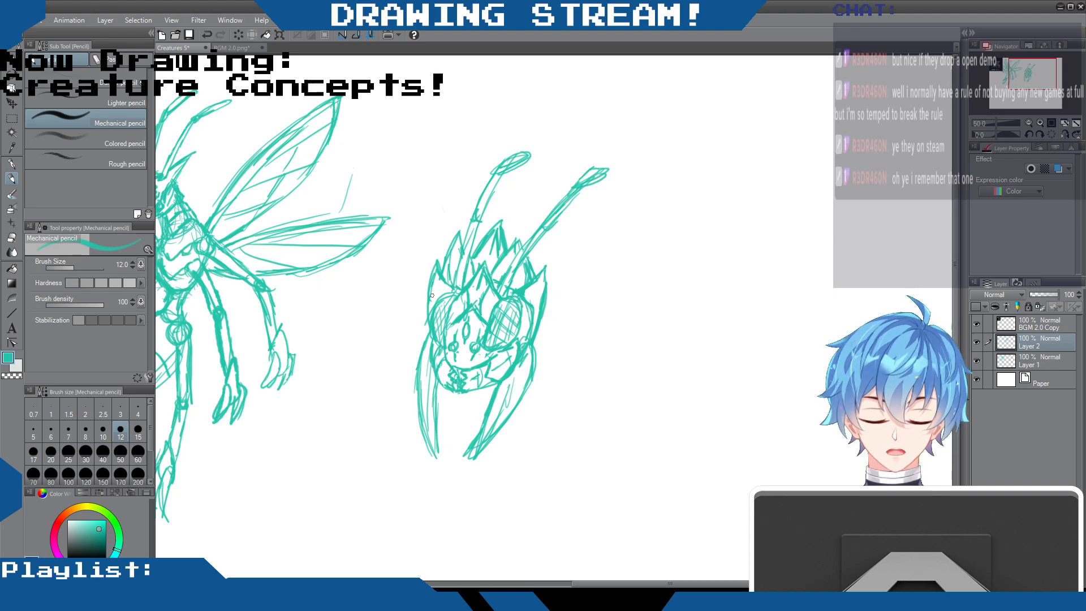
- Lengthen both mandible tips, sharpen the outer side spike, and round off the far antenna's tip
drag(428, 320, 418, 375)
mouse_move(435, 423)
mouse_down()
mouse_move(443, 465)
mouse_move(519, 385)
mouse_up()
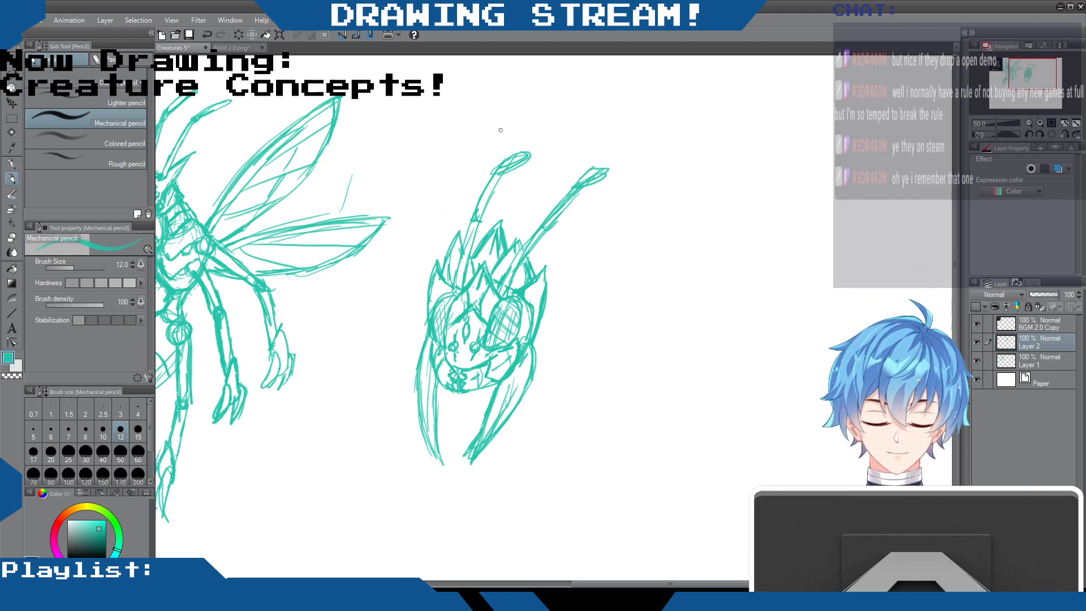
drag(547, 260, 529, 339)
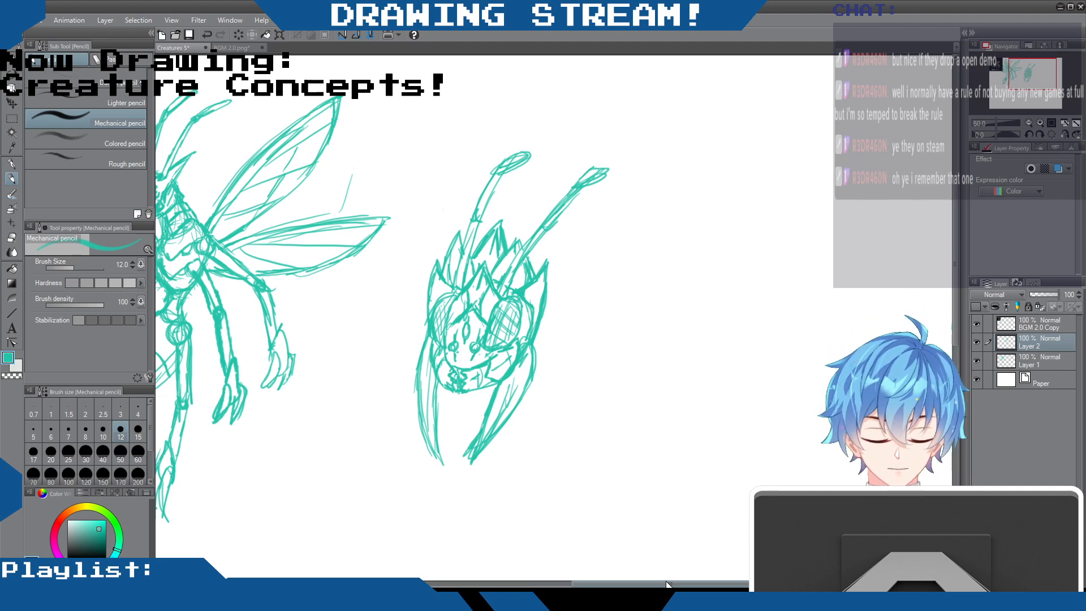
drag(667, 583, 698, 583)
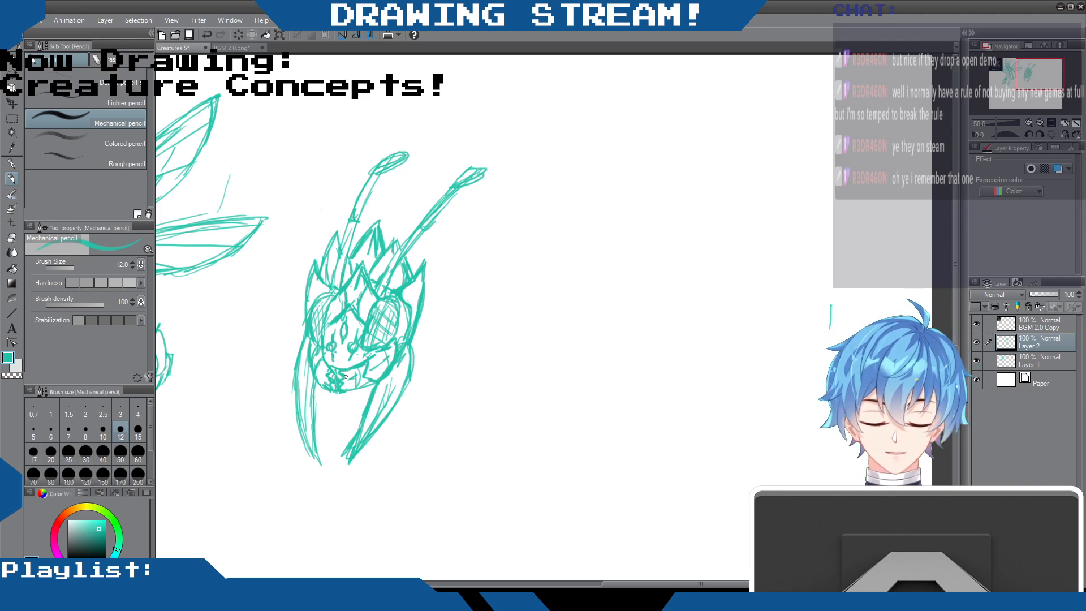
drag(473, 173, 489, 171)
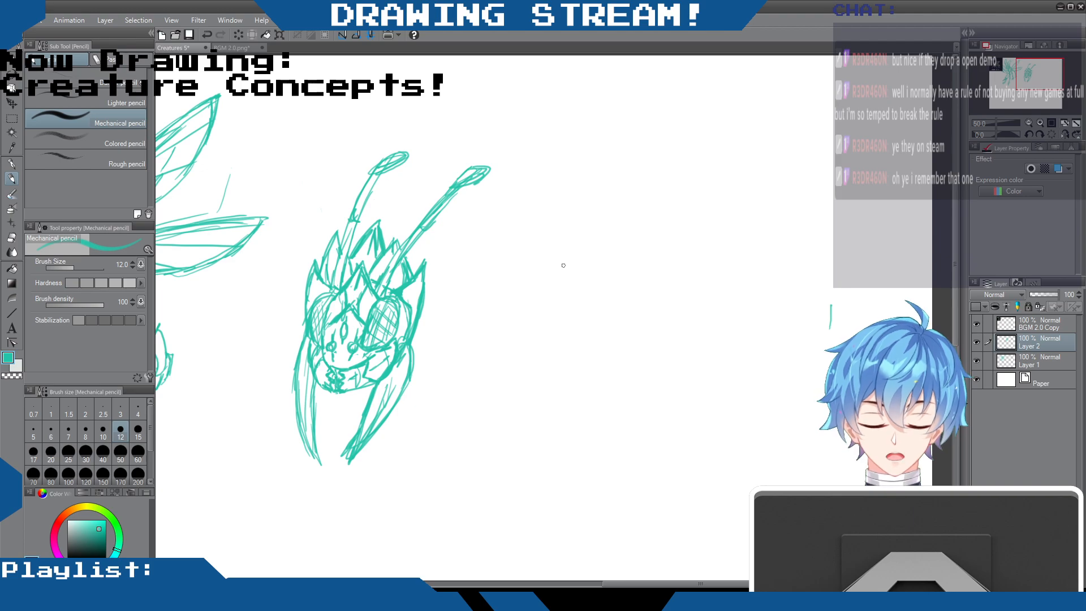
- Start a third head in the empty space beside the second by sketching a pair of curved, teardrop-shaped eyes
mouse_move(543, 273)
mouse_down()
mouse_move(588, 288)
mouse_move(600, 273)
mouse_move(584, 320)
mouse_move(597, 273)
mouse_move(621, 278)
mouse_move(626, 291)
mouse_move(592, 332)
mouse_move(618, 318)
mouse_move(588, 332)
mouse_up()
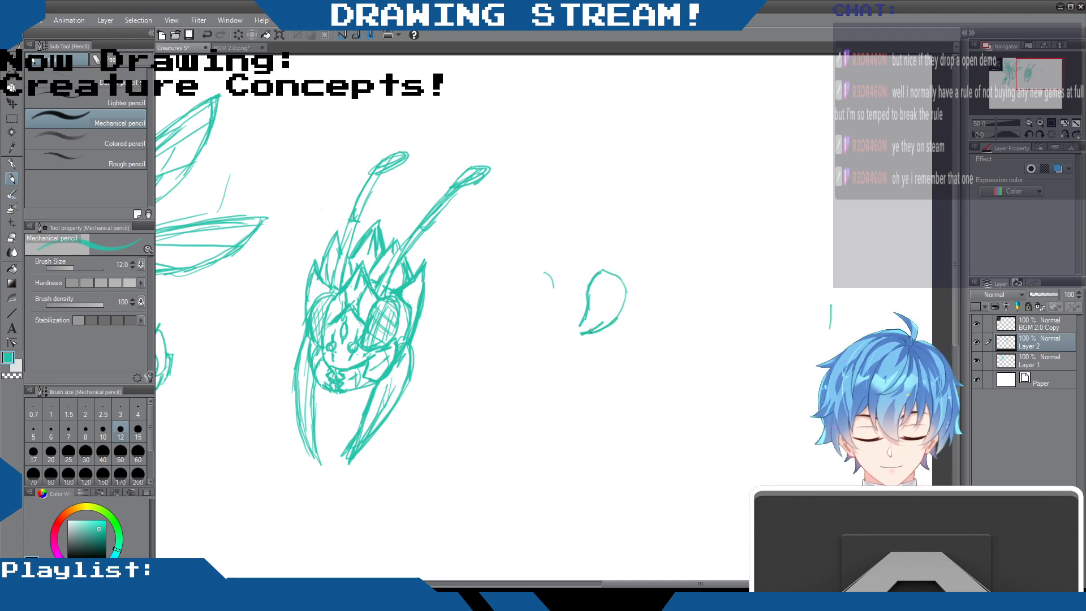
drag(534, 294, 536, 329)
mouse_move(547, 274)
mouse_down()
mouse_move(525, 272)
mouse_move(518, 331)
mouse_up()
drag(518, 331, 544, 337)
drag(532, 308, 542, 275)
mouse_move(541, 274)
mouse_down()
mouse_move(517, 300)
mouse_move(513, 327)
mouse_up()
mouse_move(514, 324)
mouse_down()
mouse_move(541, 291)
mouse_move(546, 332)
mouse_up()
drag(546, 332, 523, 333)
drag(520, 328, 531, 338)
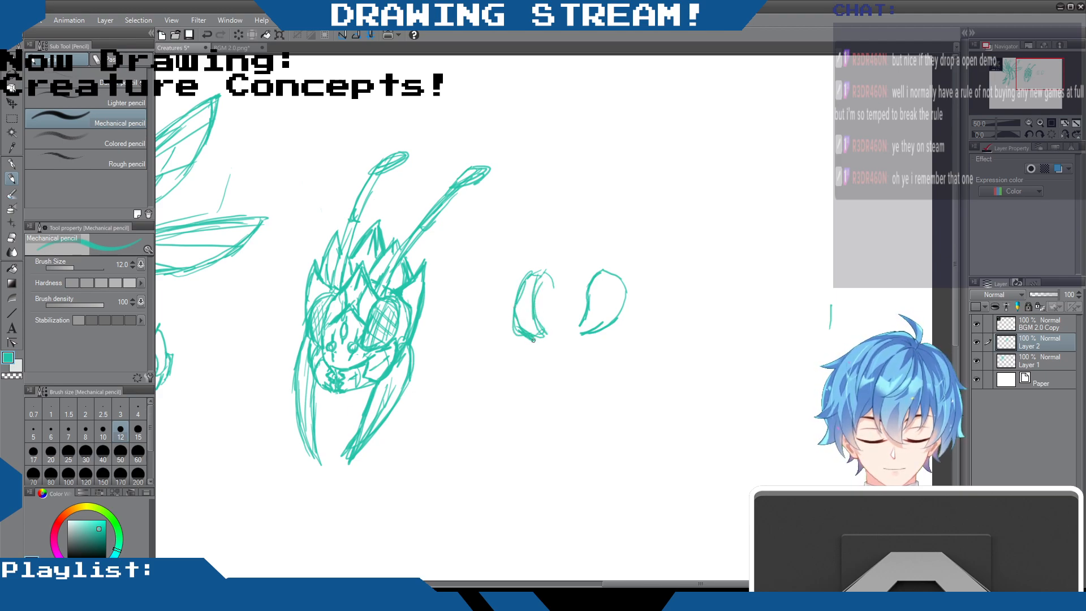
- Reinforce the inner edges and lower tips of the third head's pair of teardrop-shaped eyes
mouse_move(587, 309)
mouse_down()
mouse_move(577, 336)
mouse_move(583, 324)
mouse_up()
mouse_move(533, 281)
mouse_down()
mouse_move(525, 269)
mouse_move(541, 324)
mouse_up()
drag(547, 332, 520, 336)
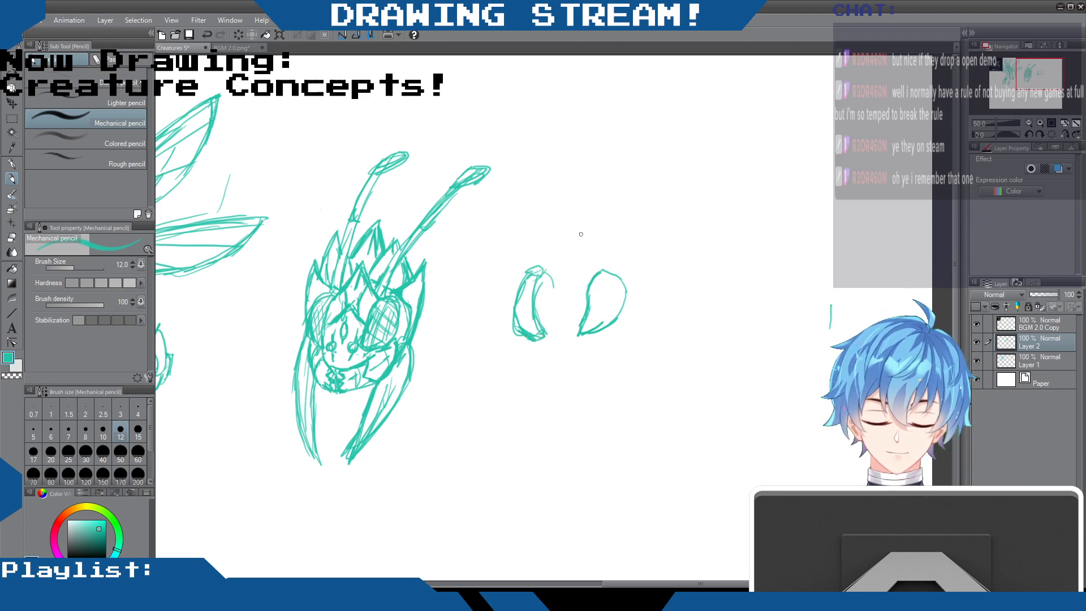
- Erase the third head's left eye completely, including its leftover specks, keeping the right eye
click(12, 237)
mouse_move(533, 284)
mouse_down()
mouse_move(517, 333)
mouse_move(553, 286)
mouse_up()
drag(536, 317, 540, 339)
drag(539, 274, 548, 262)
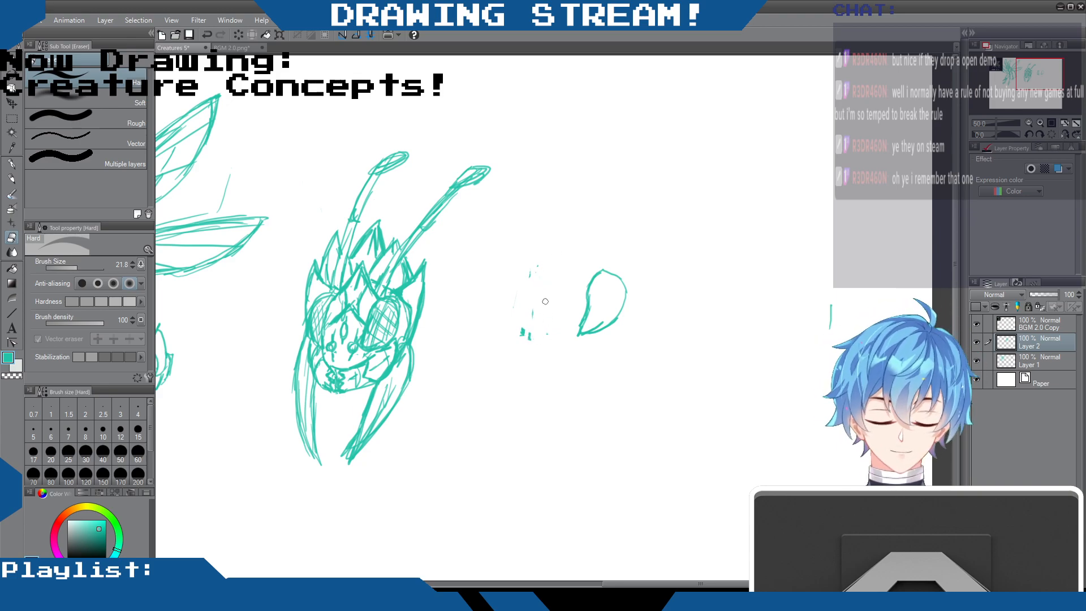
mouse_move(533, 311)
mouse_down()
mouse_move(525, 302)
mouse_move(522, 337)
mouse_up()
drag(516, 288, 513, 309)
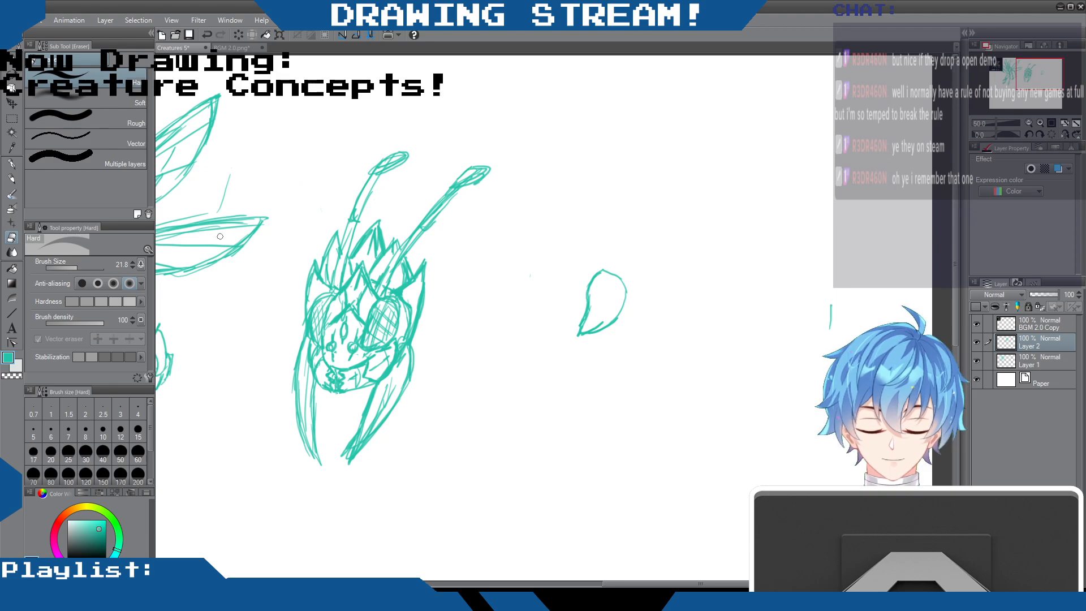
- Redraw the left eye as a curved crescent farther out from the right eye and touch up the right eye's upper edge
click(14, 177)
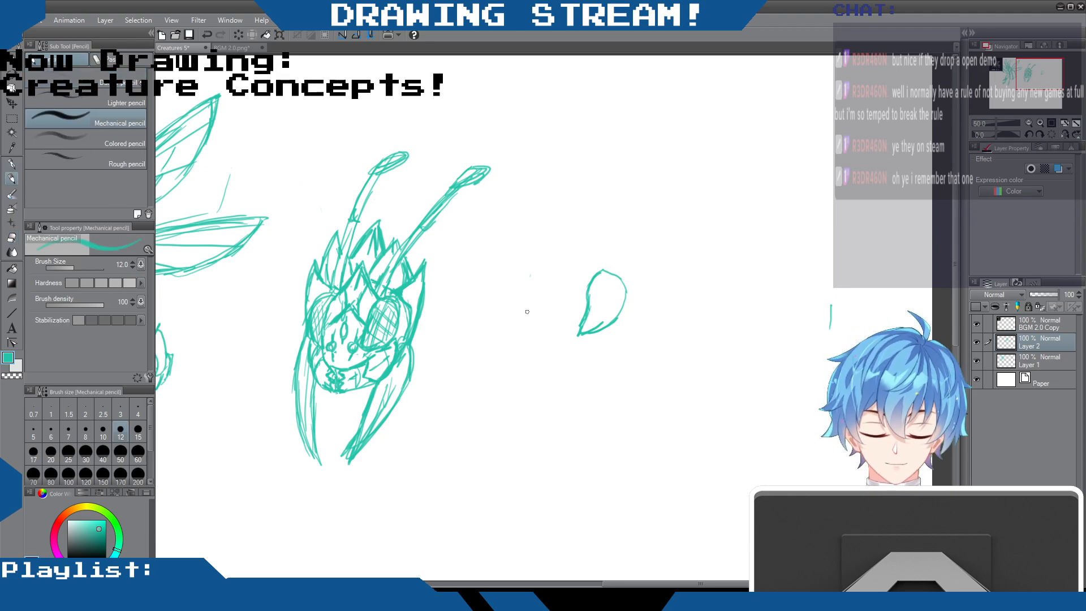
mouse_move(531, 327)
mouse_down()
mouse_move(528, 269)
mouse_move(532, 289)
mouse_move(540, 261)
mouse_move(518, 273)
mouse_move(508, 318)
mouse_move(517, 328)
mouse_move(529, 317)
mouse_move(530, 332)
mouse_move(509, 276)
mouse_move(539, 267)
mouse_move(526, 316)
mouse_move(507, 287)
mouse_up()
mouse_move(599, 271)
mouse_down()
mouse_move(625, 290)
mouse_move(623, 314)
mouse_up()
mouse_move(538, 314)
mouse_down()
mouse_move(530, 334)
mouse_move(540, 333)
mouse_up()
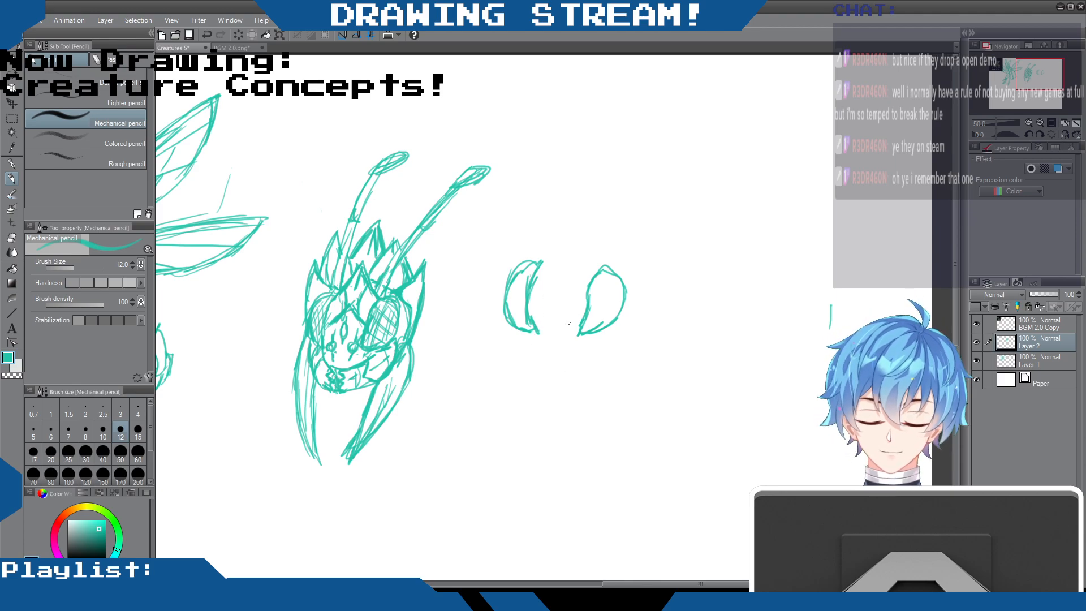
- Sketch a V-shaped snout joining the two eyes, with a pair of curved, inward-pointing mandibles beneath them
mouse_move(533, 332)
mouse_down()
mouse_move(573, 340)
mouse_move(553, 358)
mouse_move(539, 347)
mouse_move(560, 362)
mouse_move(549, 361)
mouse_move(568, 345)
mouse_move(532, 334)
mouse_move(508, 301)
mouse_up()
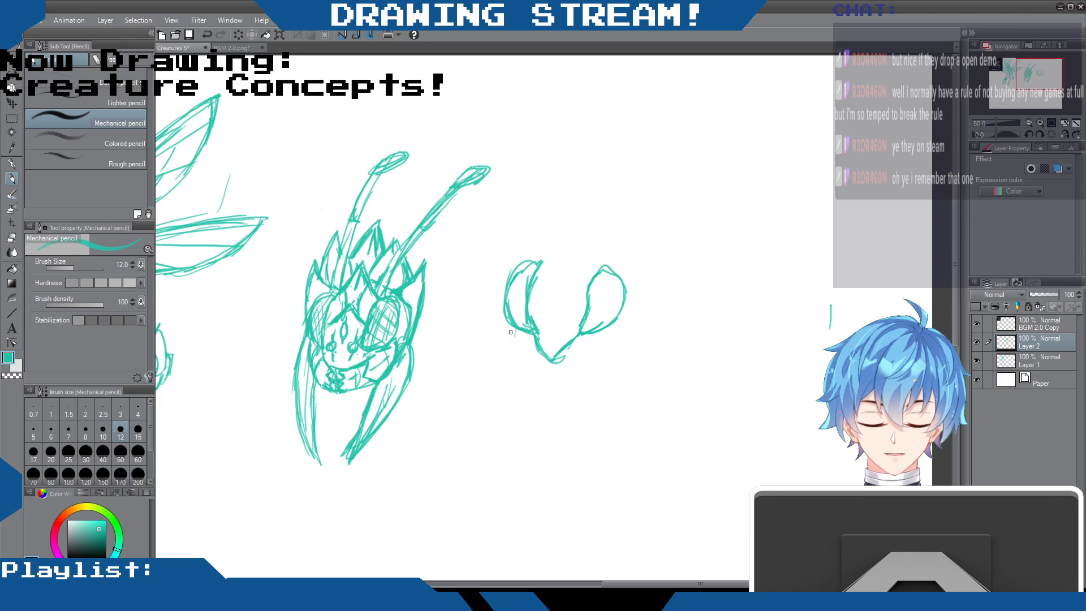
mouse_move(507, 315)
mouse_down()
mouse_move(524, 342)
mouse_move(508, 326)
mouse_move(503, 362)
mouse_move(529, 396)
mouse_up()
mouse_move(537, 348)
mouse_down()
mouse_move(532, 392)
mouse_move(547, 416)
mouse_up()
drag(514, 377, 541, 415)
mouse_move(538, 359)
mouse_down()
mouse_move(542, 373)
mouse_move(560, 368)
mouse_move(625, 315)
mouse_up()
drag(577, 346, 638, 316)
mouse_move(584, 347)
mouse_down()
mouse_move(571, 404)
mouse_move(621, 357)
mouse_up()
mouse_move(599, 393)
mouse_down()
mouse_move(622, 363)
mouse_move(626, 312)
mouse_up()
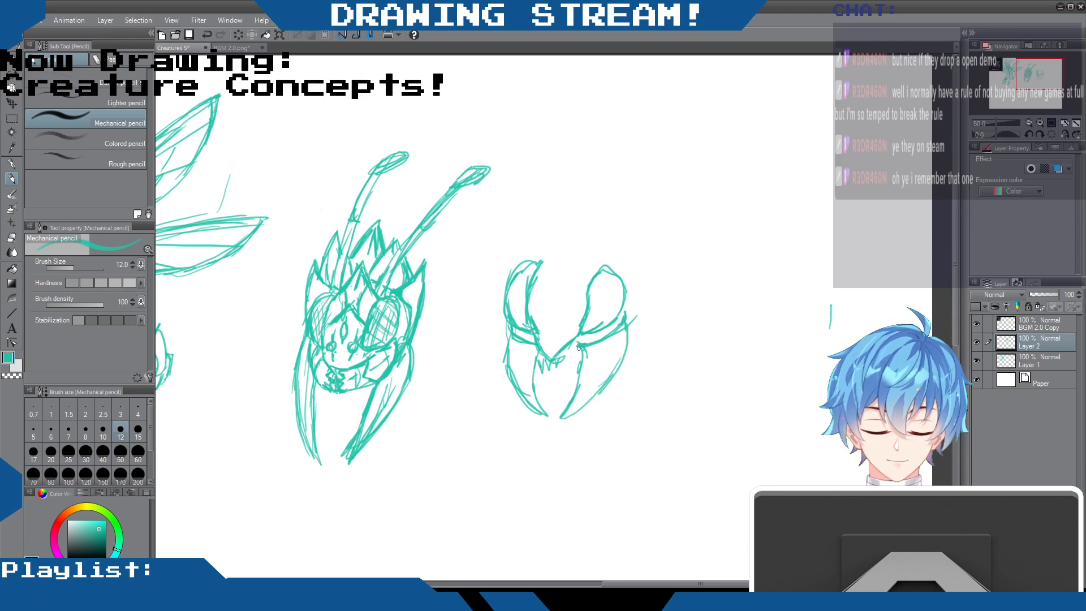
- Fill out the third head's centre with an upright almond shape, a concave two-pointed crest above, and a jagged-toothed mouth below
mouse_move(578, 341)
mouse_down()
mouse_move(559, 357)
mouse_move(556, 271)
mouse_move(547, 310)
mouse_up()
mouse_move(558, 272)
mouse_down()
mouse_move(570, 294)
mouse_move(553, 339)
mouse_up()
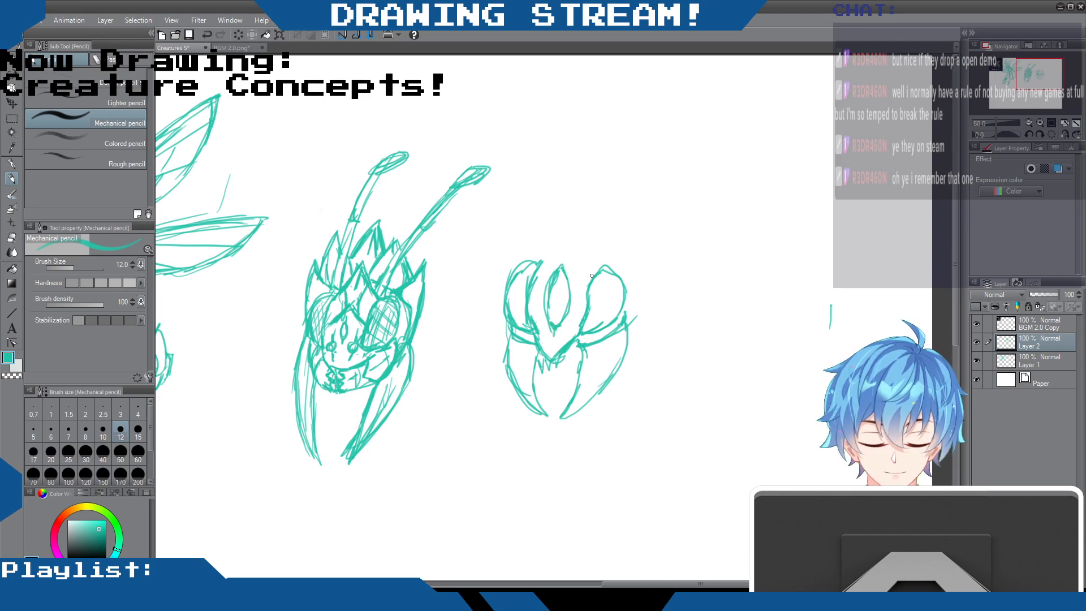
mouse_move(590, 280)
mouse_down()
mouse_move(584, 249)
mouse_move(609, 210)
mouse_move(568, 232)
mouse_move(540, 219)
mouse_move(533, 199)
mouse_move(540, 271)
mouse_up()
mouse_move(564, 362)
mouse_down()
mouse_move(574, 346)
mouse_move(579, 390)
mouse_move(567, 412)
mouse_move(579, 349)
mouse_move(548, 380)
mouse_move(572, 373)
mouse_move(560, 383)
mouse_move(576, 375)
mouse_move(573, 358)
mouse_move(541, 363)
mouse_move(566, 381)
mouse_move(563, 372)
mouse_move(534, 400)
mouse_up()
mouse_move(510, 337)
mouse_down()
mouse_move(523, 403)
mouse_move(509, 368)
mouse_up()
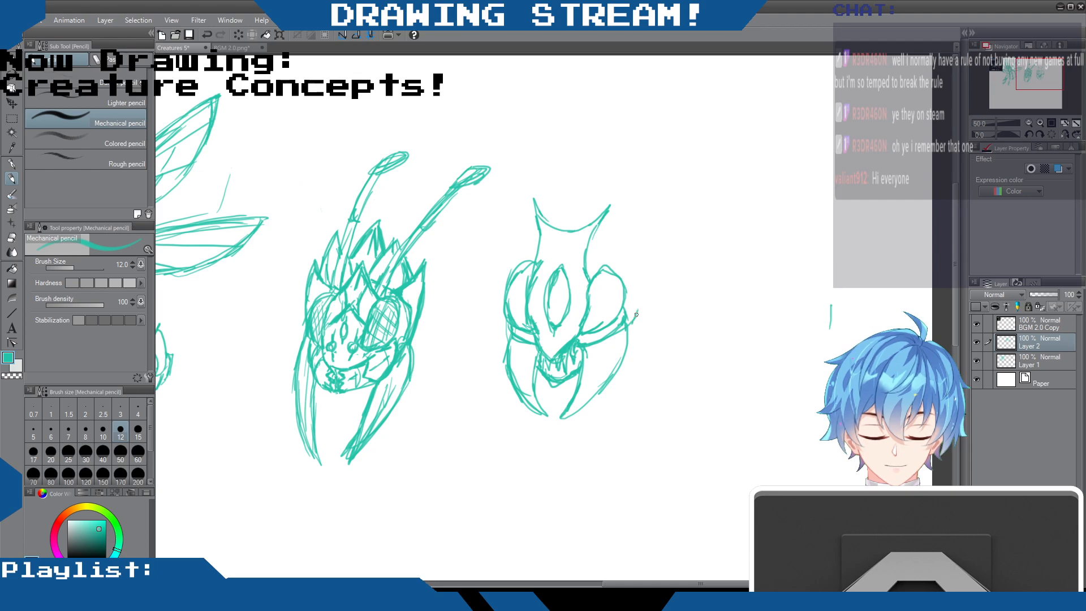
- Draw a tall pointed horn on each side of the crest, carrying their outlines down around the eyes to the mandibles
mouse_move(640, 293)
mouse_down()
mouse_move(635, 323)
mouse_move(657, 235)
mouse_move(630, 310)
mouse_up()
mouse_move(655, 242)
mouse_down()
mouse_move(644, 206)
mouse_move(628, 241)
mouse_move(587, 269)
mouse_up()
drag(588, 268, 613, 255)
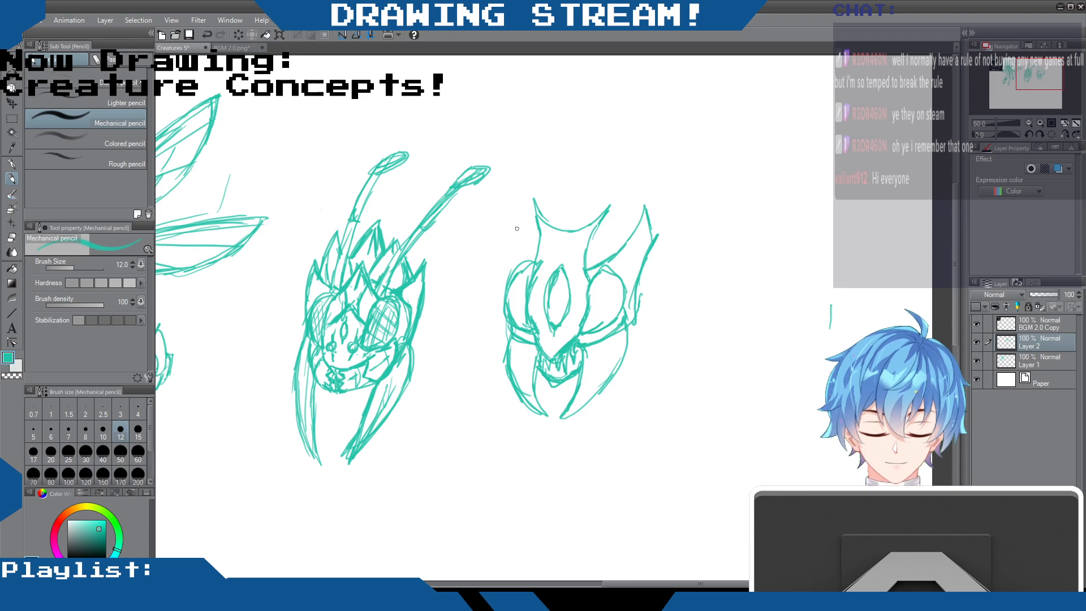
mouse_move(535, 261)
mouse_down()
mouse_move(512, 205)
mouse_move(526, 253)
mouse_up()
mouse_move(517, 185)
mouse_down()
mouse_move(496, 232)
mouse_move(508, 326)
mouse_up()
drag(498, 301, 507, 347)
mouse_move(637, 295)
mouse_down()
mouse_move(636, 334)
mouse_move(628, 329)
mouse_move(595, 394)
mouse_up()
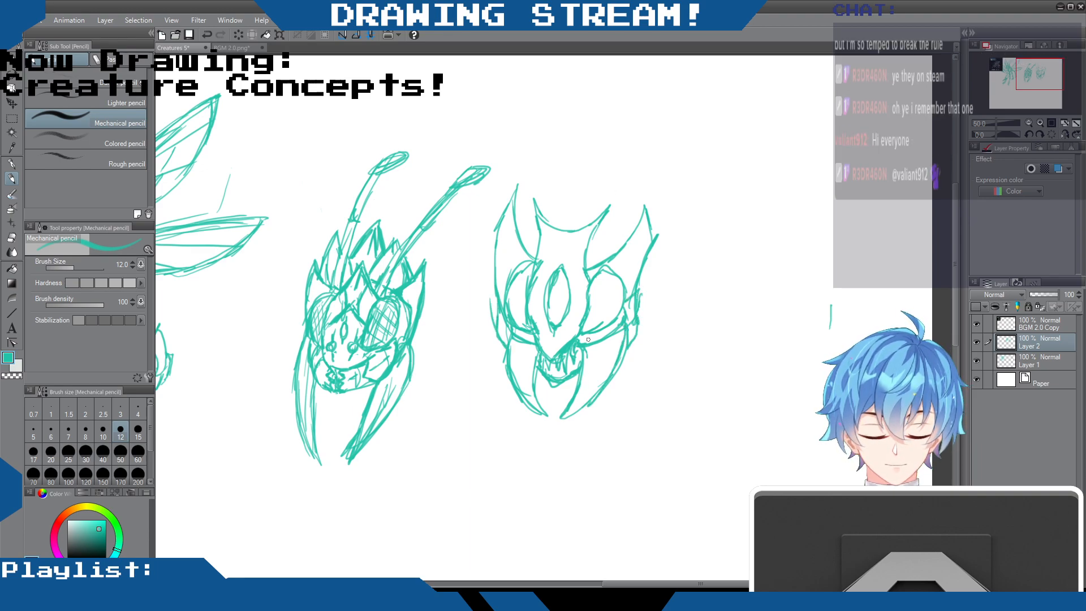
mouse_move(611, 271)
mouse_down()
mouse_move(609, 269)
mouse_move(587, 267)
mouse_move(588, 299)
mouse_up()
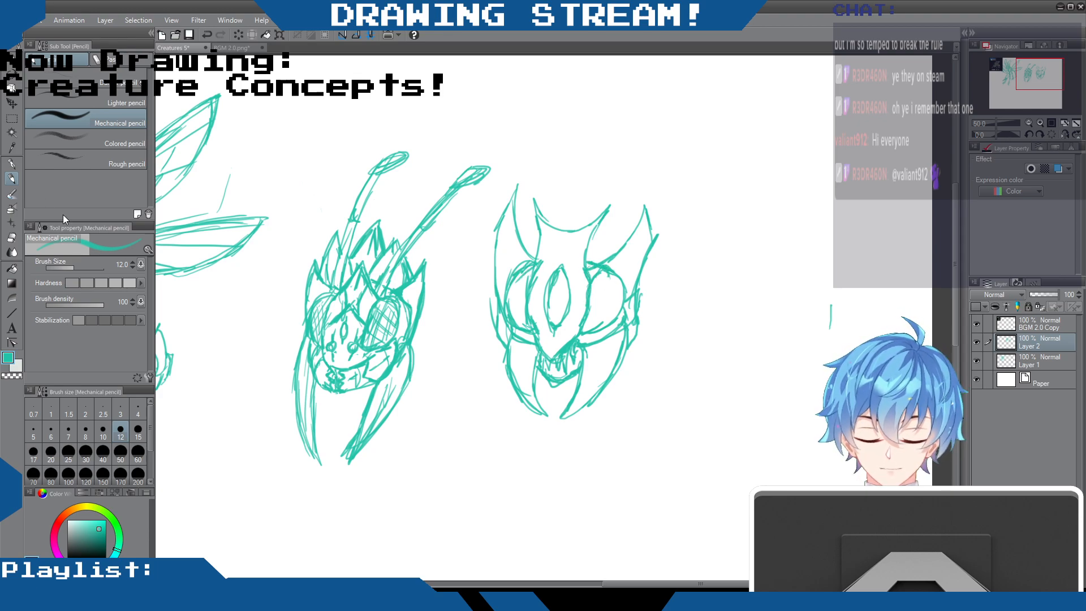
- Clean up and redraw the crest's curved edge, then add a short forehead line and thicken the almond shape's outline
click(14, 238)
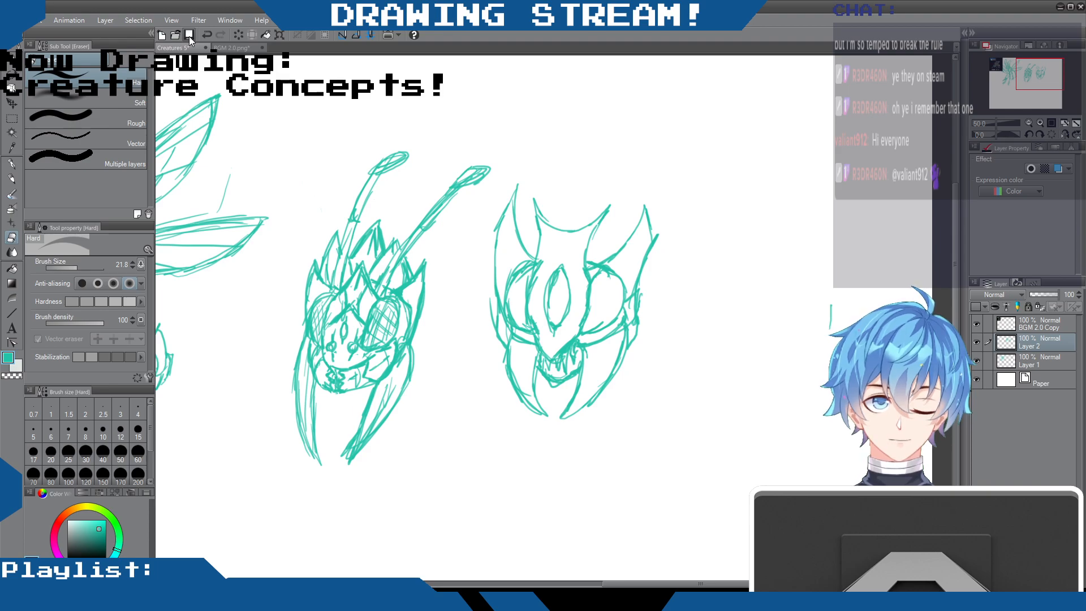
drag(555, 225, 571, 227)
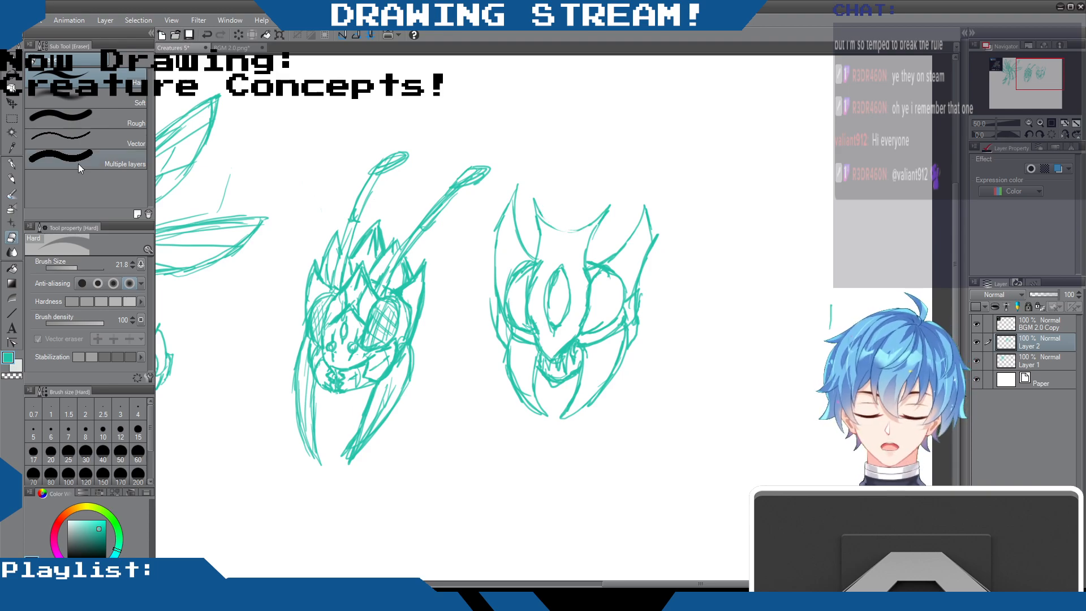
key(p)
mouse_move(537, 206)
mouse_down()
mouse_move(560, 229)
mouse_move(612, 204)
mouse_move(586, 260)
mouse_move(562, 243)
mouse_move(560, 273)
mouse_up()
drag(551, 278, 546, 307)
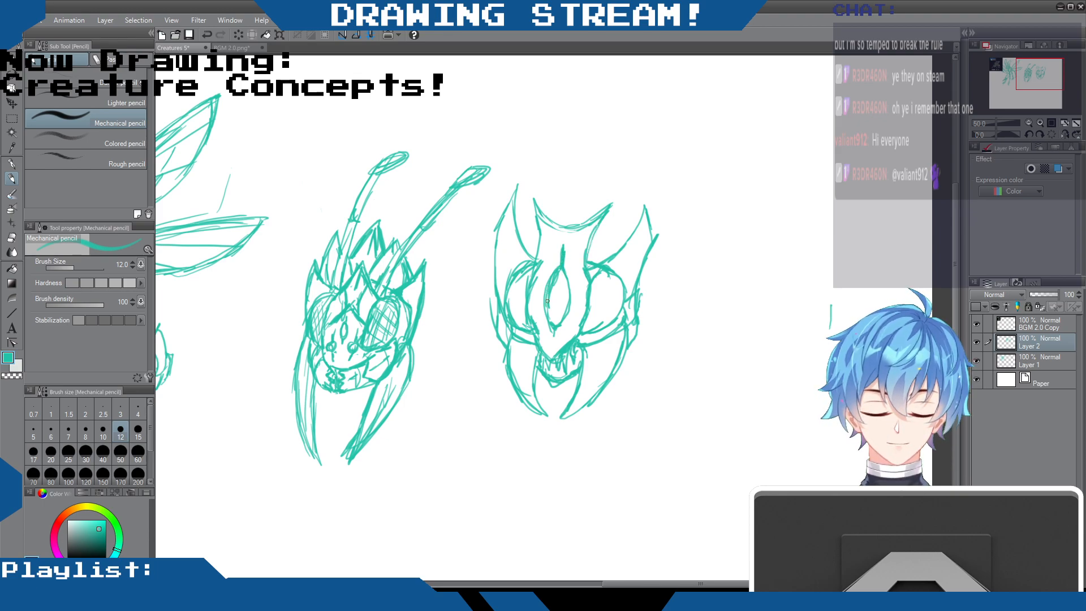
drag(566, 270, 568, 301)
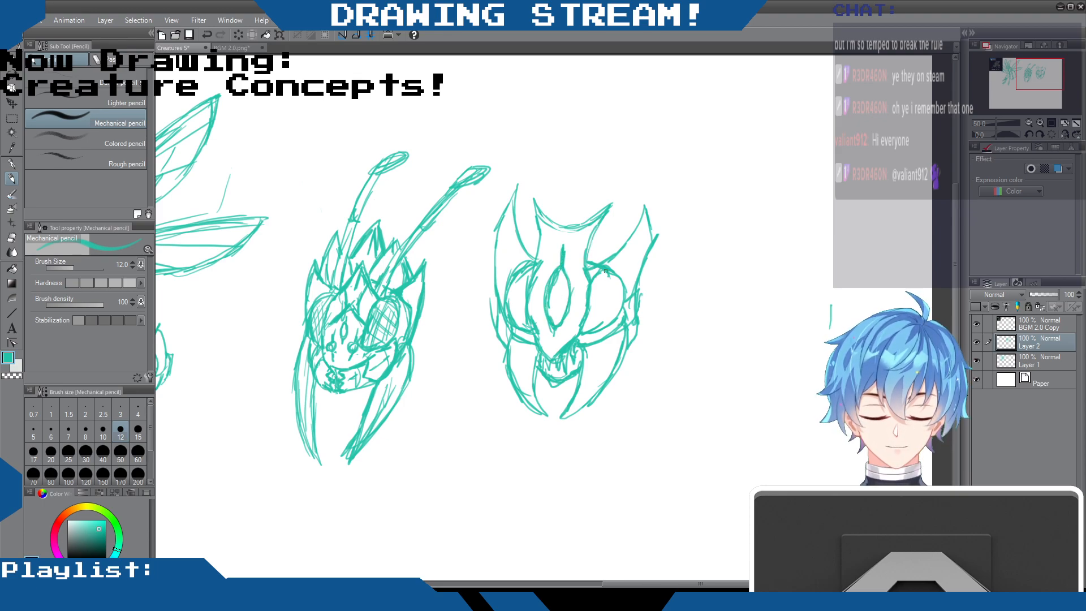
click(12, 238)
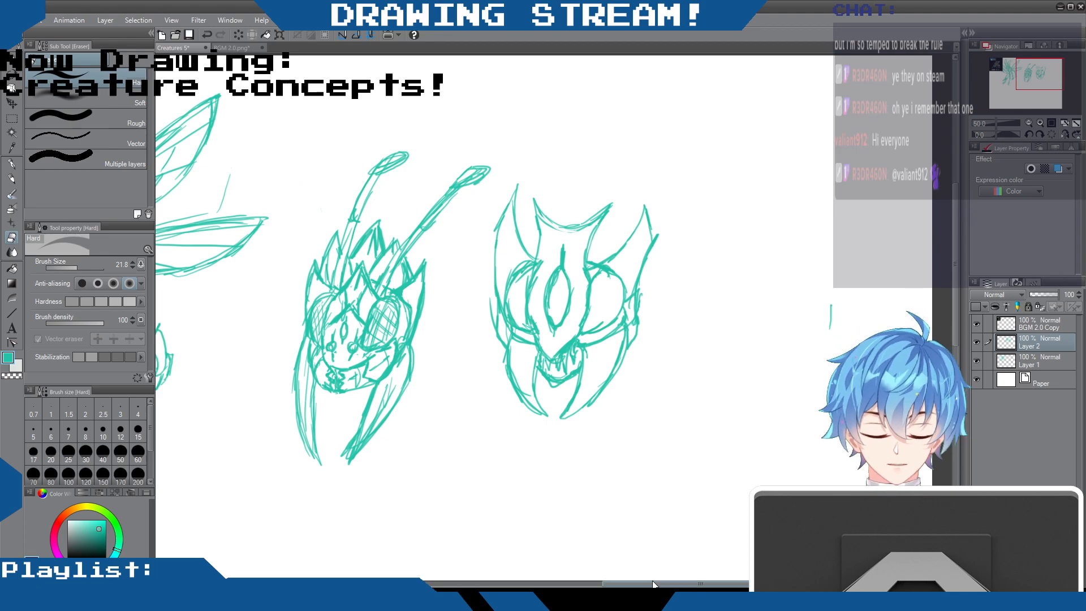
scroll(509, 283, left, 6)
drag(607, 583, 556, 583)
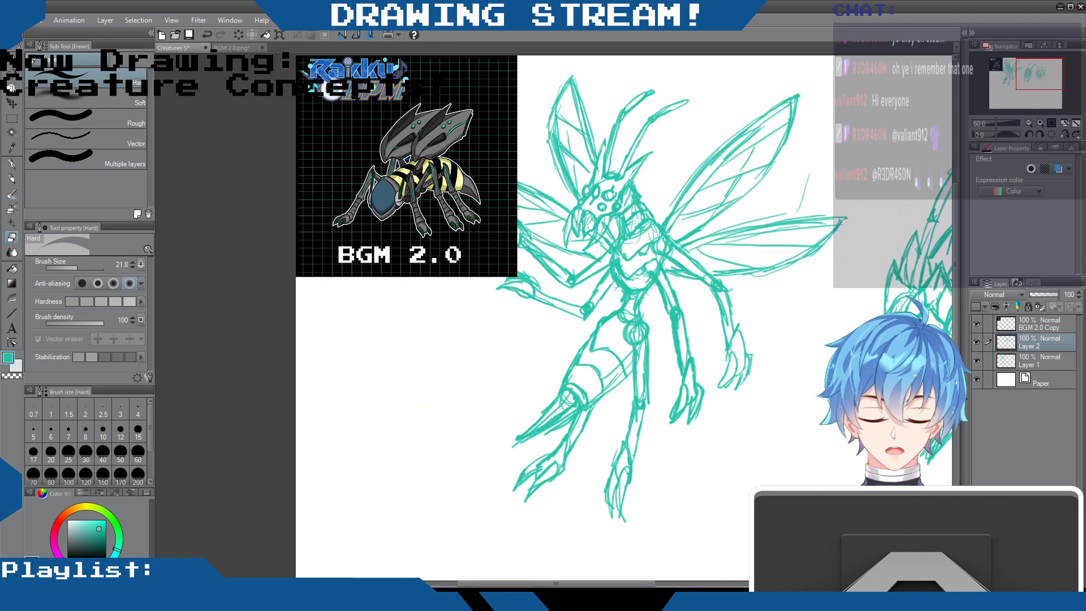
mouse_move(955, 257)
mouse_down()
mouse_move(959, 226)
mouse_move(956, 236)
mouse_up()
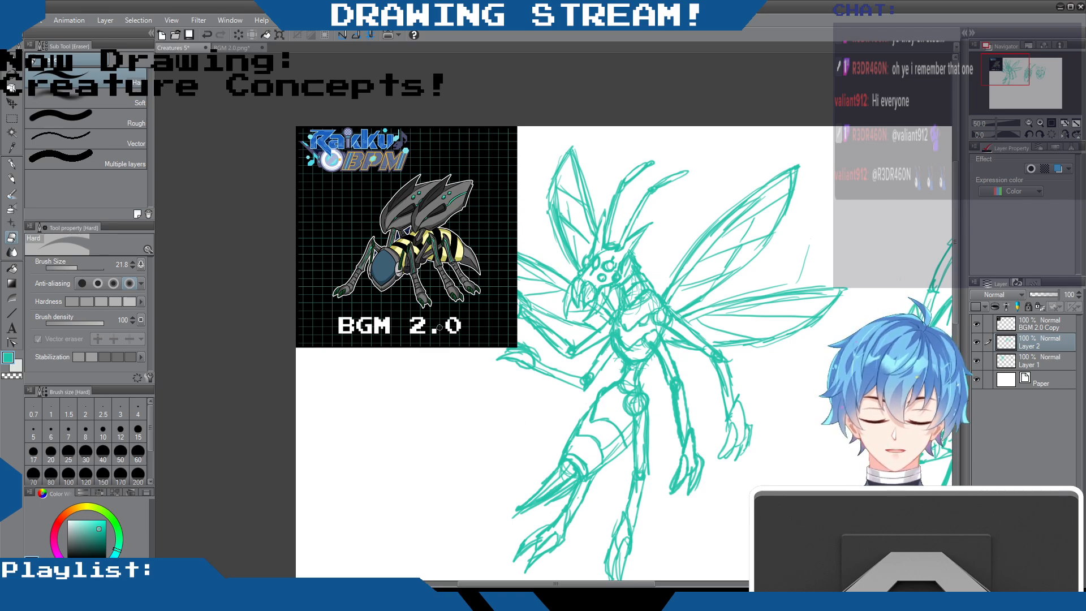
key(p)
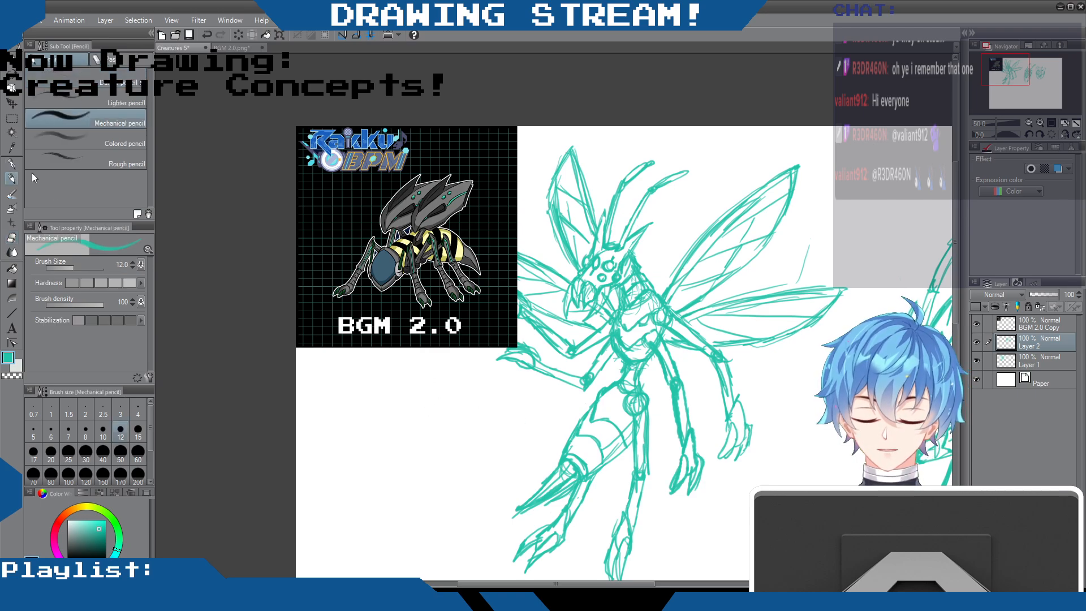
drag(449, 347, 434, 467)
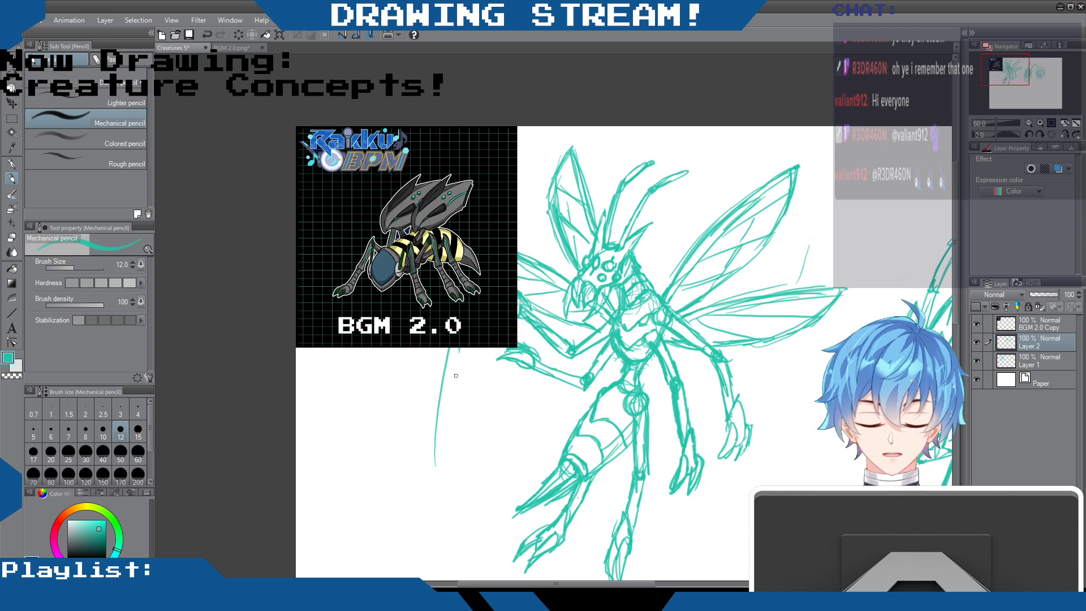
key(ctrl+z)
mouse_move(426, 480)
mouse_down()
mouse_move(418, 376)
mouse_move(430, 401)
mouse_up()
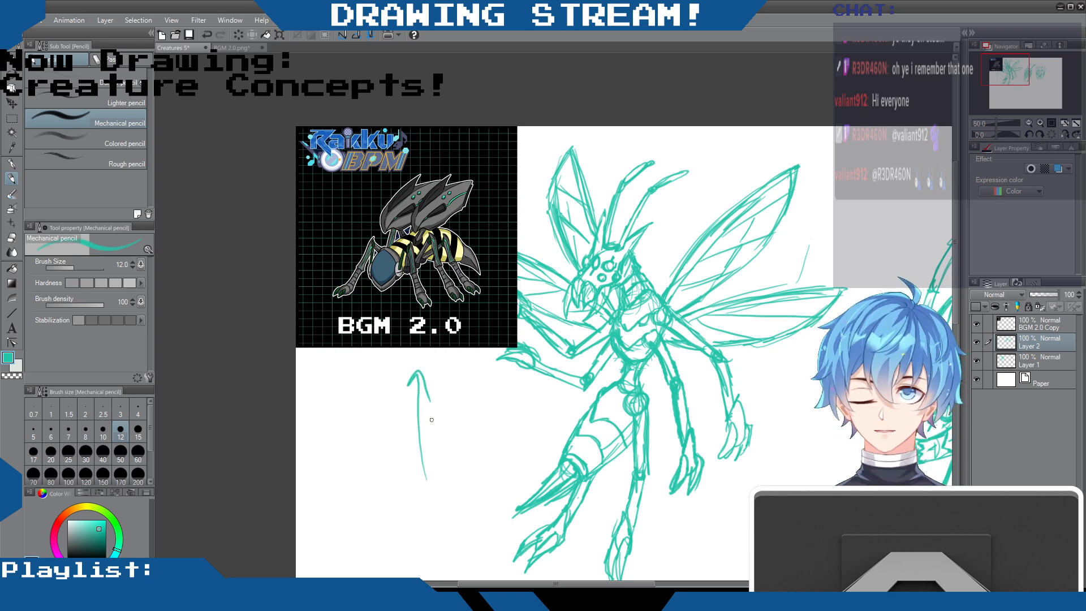
key(ctrl+z)
key(ctrl+z)
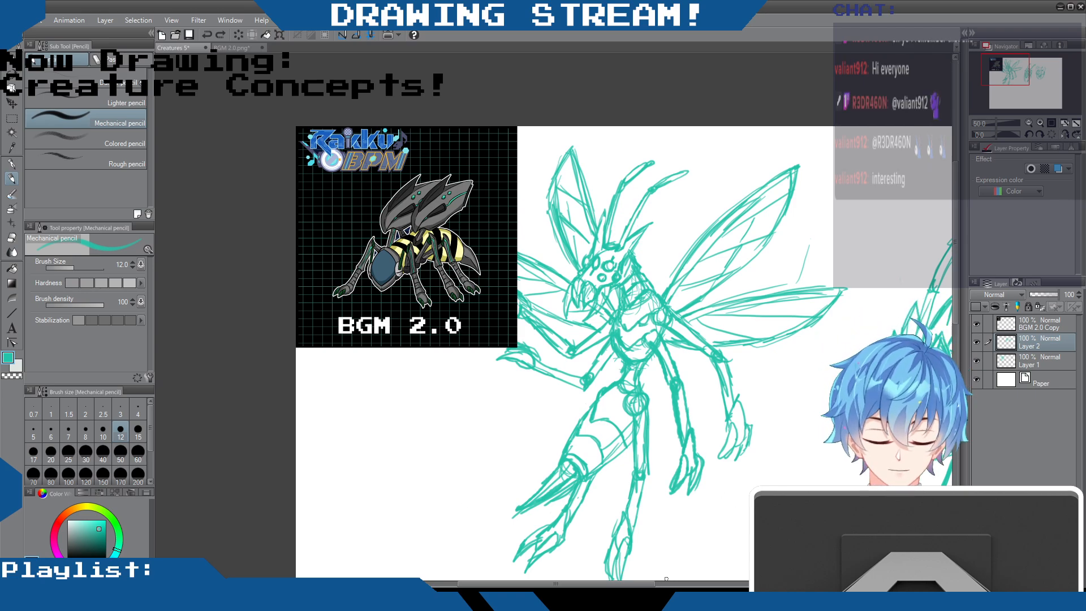
drag(650, 584, 682, 583)
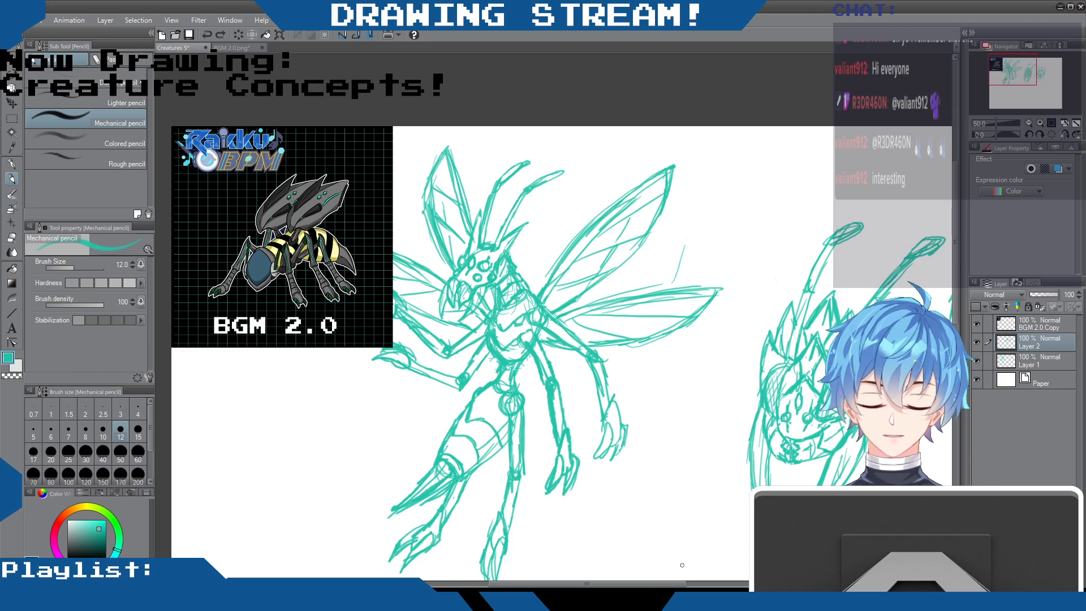
drag(680, 583, 791, 583)
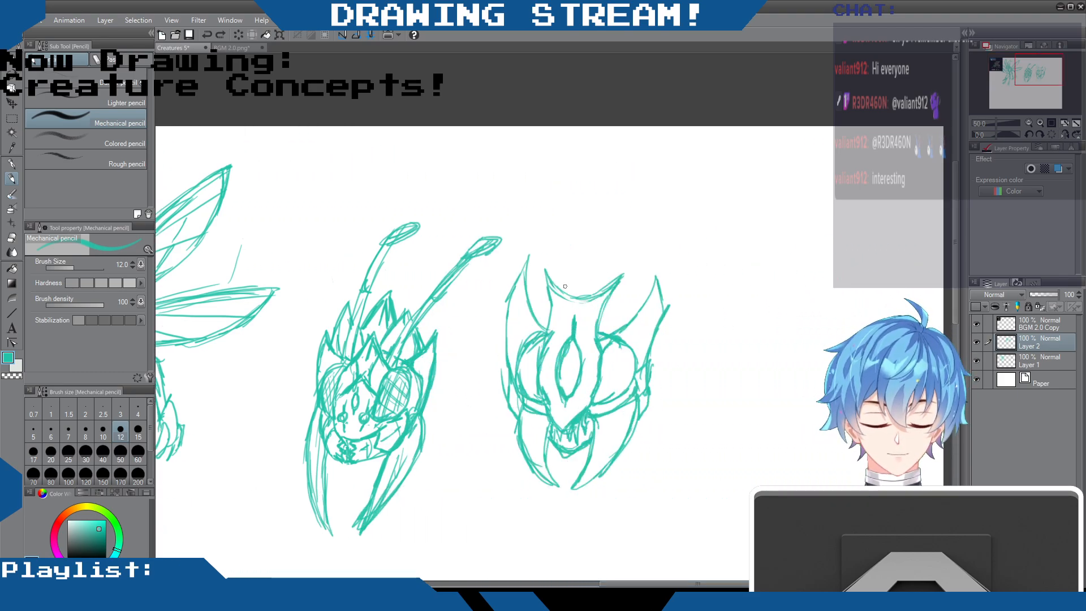
- Crosshatch the insides of both eyes on the third head to suggest compound facets
click(11, 238)
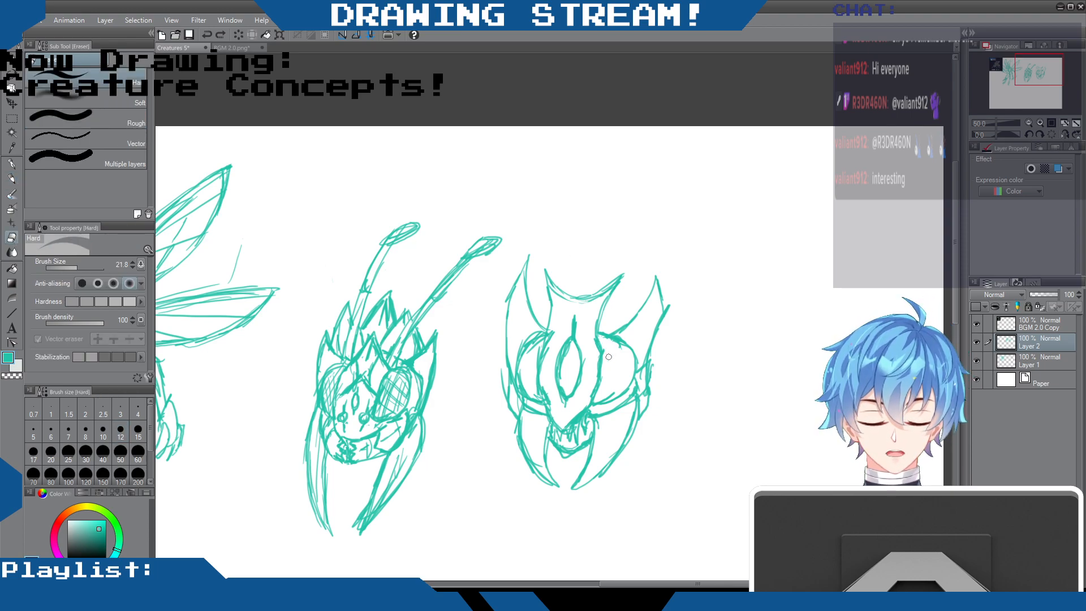
drag(610, 373, 610, 361)
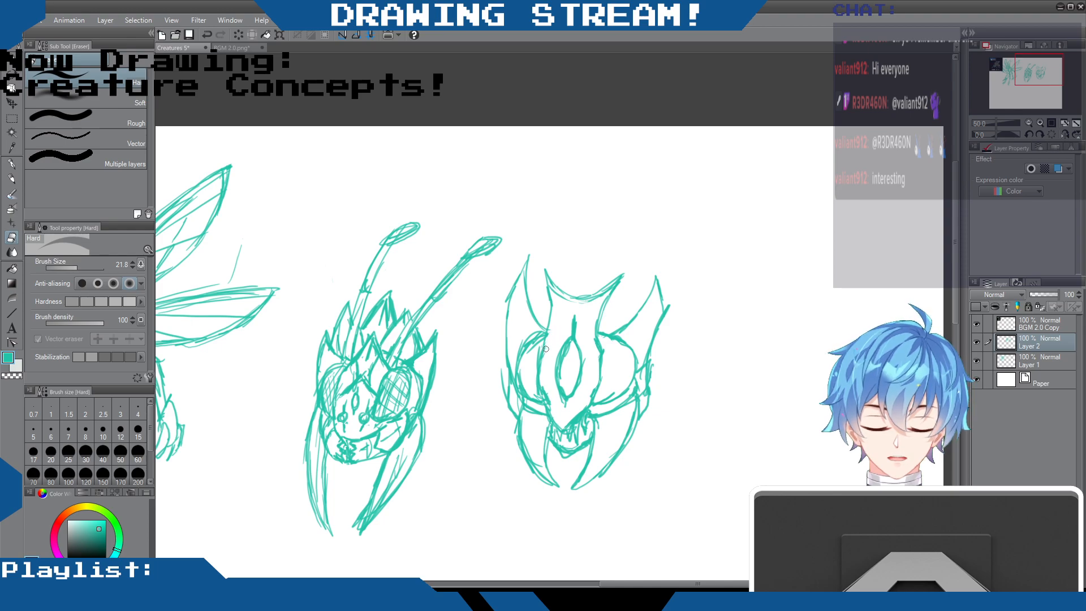
click(12, 178)
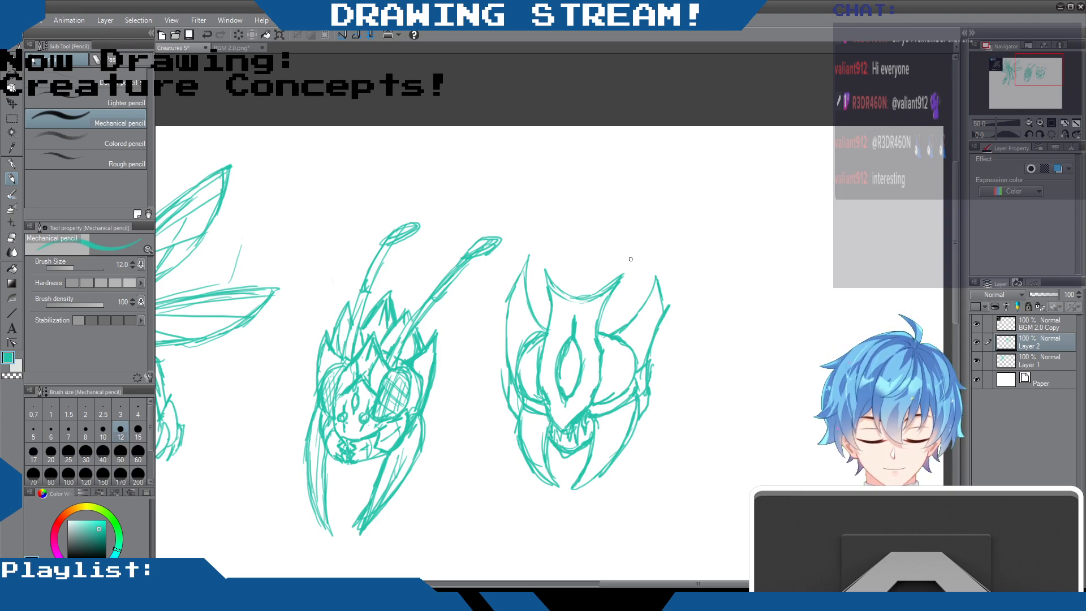
mouse_move(600, 400)
mouse_down()
mouse_move(609, 348)
mouse_move(631, 368)
mouse_move(603, 343)
mouse_move(599, 368)
mouse_move(622, 376)
mouse_move(611, 399)
mouse_move(619, 390)
mouse_up()
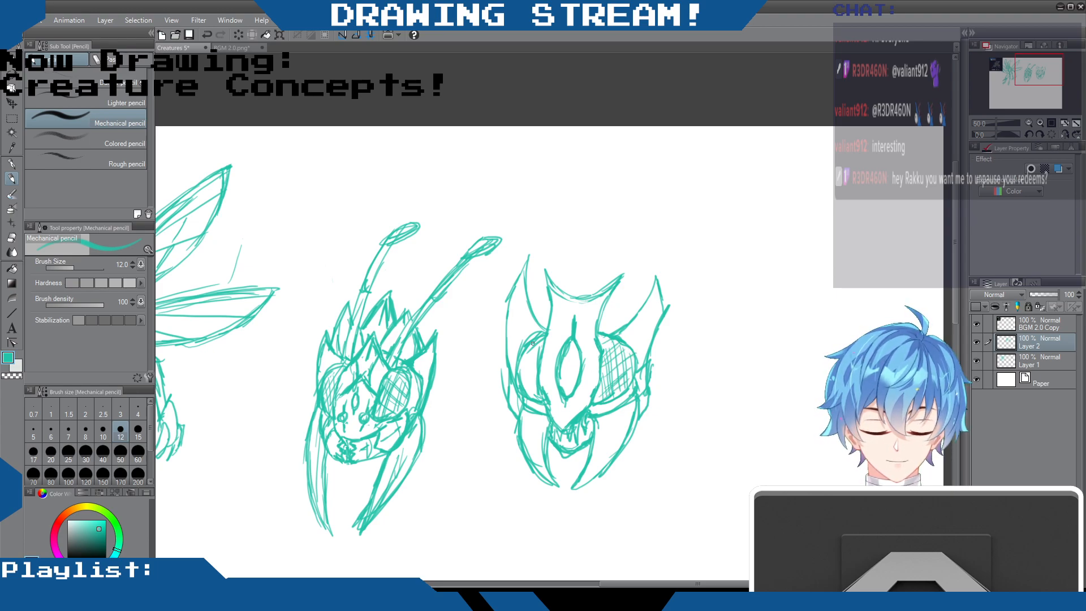
mouse_move(538, 345)
mouse_down()
mouse_move(530, 388)
mouse_move(523, 348)
mouse_up()
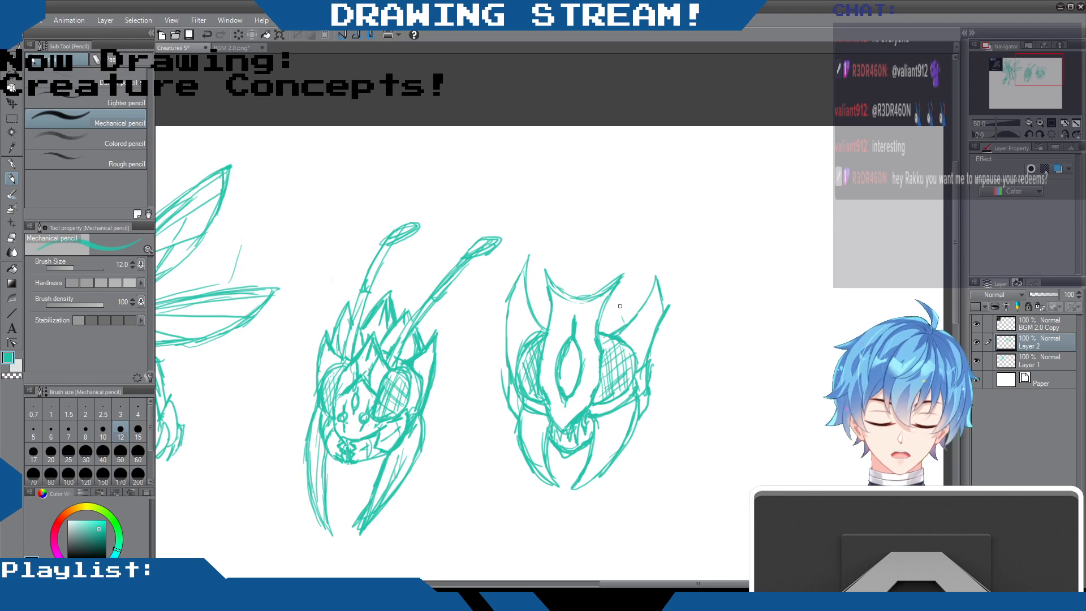
mouse_move(624, 320)
mouse_down()
mouse_move(628, 291)
mouse_move(624, 319)
mouse_up()
mouse_move(634, 279)
mouse_down()
mouse_move(626, 298)
mouse_move(634, 277)
mouse_up()
drag(626, 323, 626, 305)
mouse_move(639, 264)
mouse_down()
mouse_move(627, 305)
mouse_move(642, 253)
mouse_move(570, 266)
mouse_move(558, 243)
mouse_up()
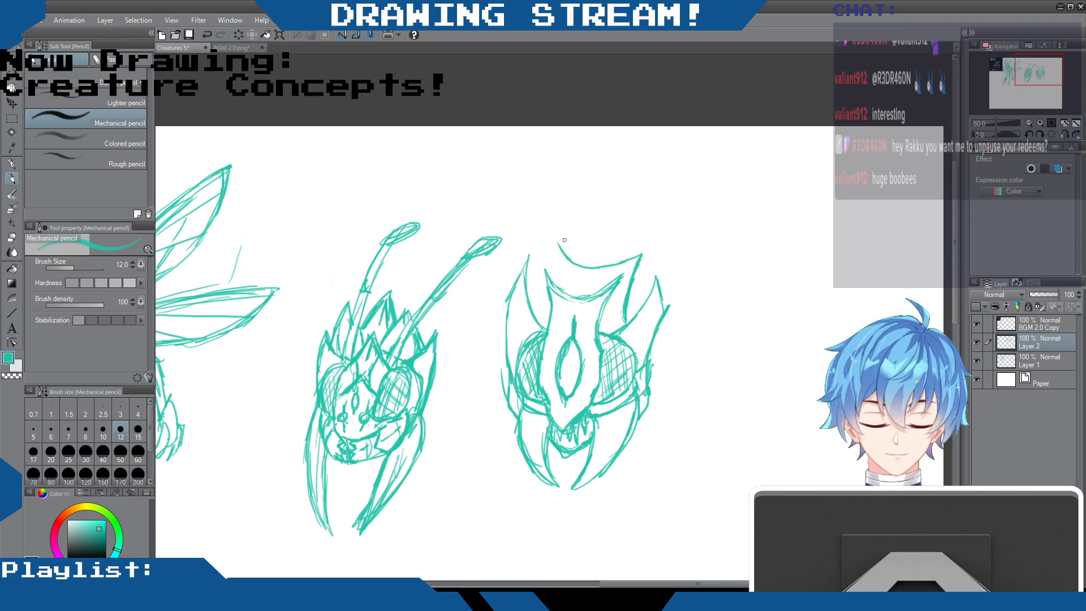
key(ctrl+z)
key(ctrl+z)
key(ctrl+z)
key(ctrl+z)
key(ctrl+z)
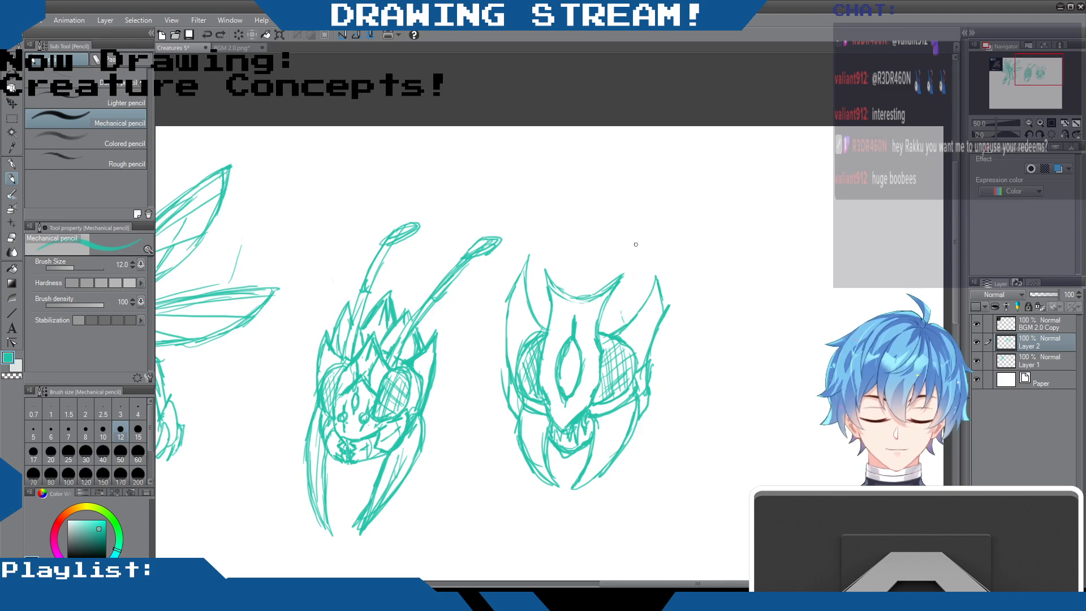
- Draw two long, segmented antennae with club-shaped tips rising from behind the third head's crest
mouse_move(611, 328)
mouse_down()
mouse_move(652, 234)
mouse_move(640, 259)
mouse_move(656, 179)
mouse_move(630, 312)
mouse_move(661, 228)
mouse_move(663, 165)
mouse_up()
mouse_move(547, 323)
mouse_down()
mouse_move(538, 234)
mouse_move(550, 208)
mouse_up()
mouse_move(539, 319)
mouse_down()
mouse_move(542, 196)
mouse_move(560, 169)
mouse_up()
drag(540, 206, 558, 169)
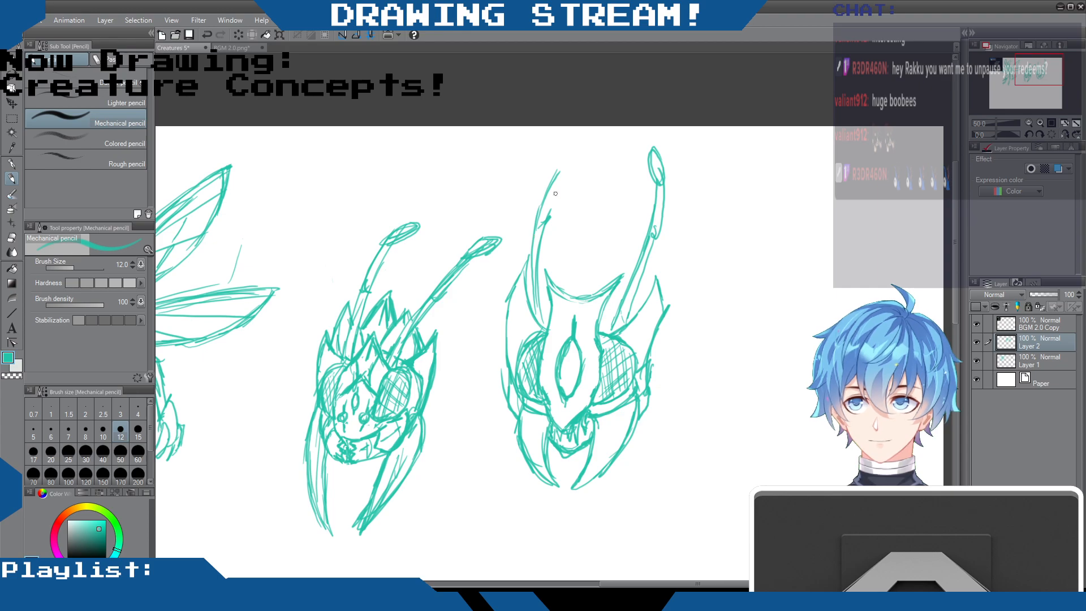
drag(538, 244, 567, 164)
mouse_move(544, 199)
mouse_down()
mouse_move(582, 141)
mouse_move(549, 181)
mouse_up()
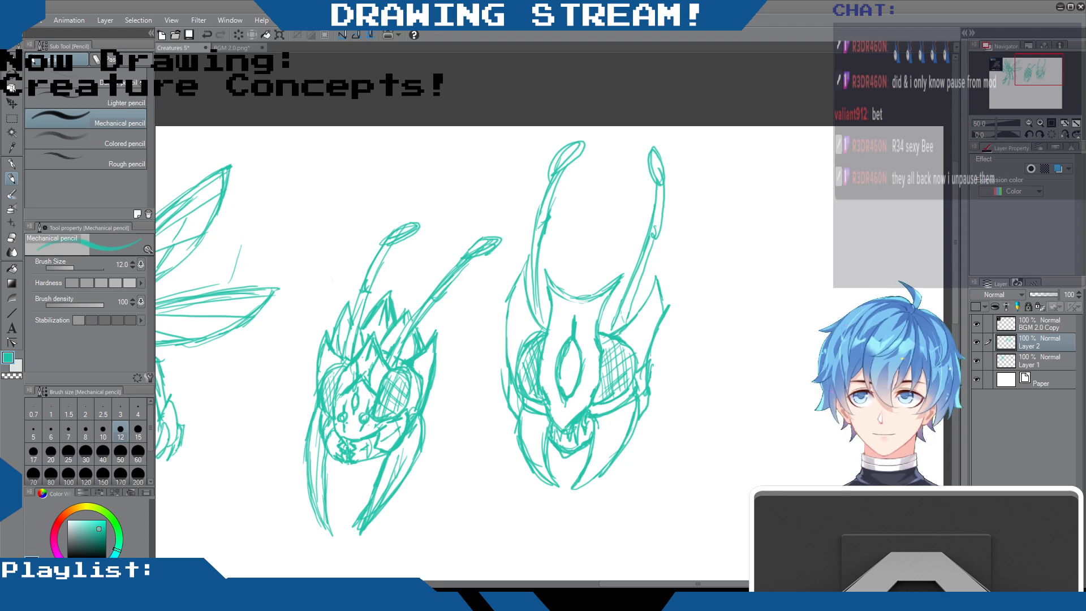
- Reinforce the third head's side horns and left antenna, adding inner contour lines to the left horn
mouse_move(661, 281)
mouse_down()
mouse_move(650, 359)
mouse_move(655, 281)
mouse_move(610, 334)
mouse_up()
drag(536, 229, 541, 231)
drag(558, 154, 573, 162)
drag(540, 330, 525, 268)
drag(529, 267, 507, 332)
drag(518, 290, 516, 334)
drag(526, 272, 524, 348)
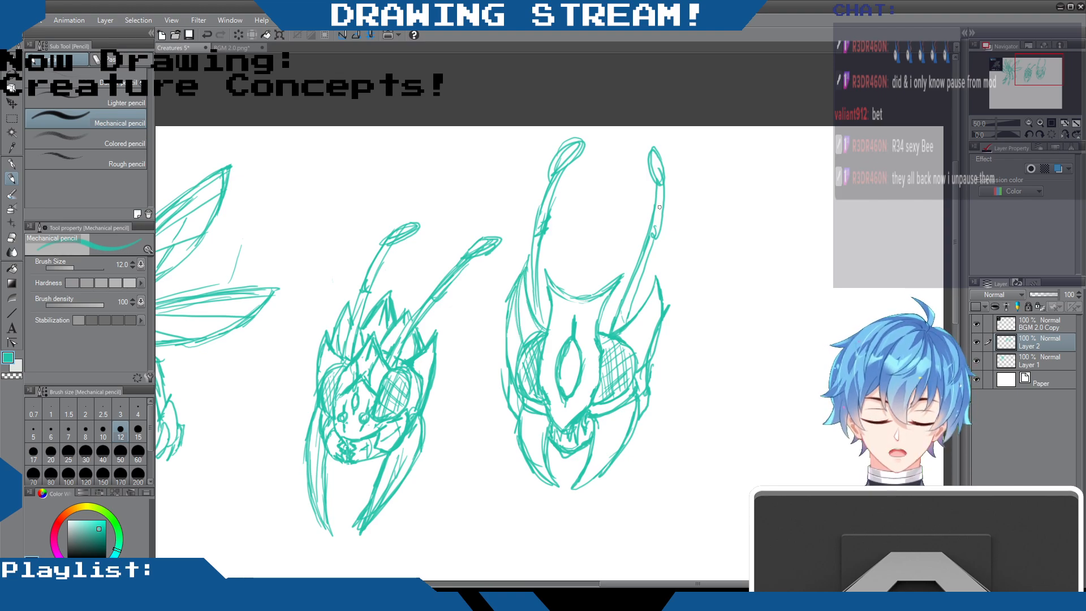
- Add inner contour lines to the third head's right horn and darken the right antenna's stalk and club-shaped tip
drag(633, 345, 663, 285)
drag(660, 295, 640, 337)
mouse_move(661, 276)
mouse_down()
mouse_move(649, 361)
mouse_move(655, 294)
mouse_move(622, 331)
mouse_move(637, 296)
mouse_move(619, 330)
mouse_up()
mouse_move(658, 247)
mouse_down()
mouse_move(672, 188)
mouse_move(653, 147)
mouse_move(661, 169)
mouse_up()
drag(661, 148, 645, 275)
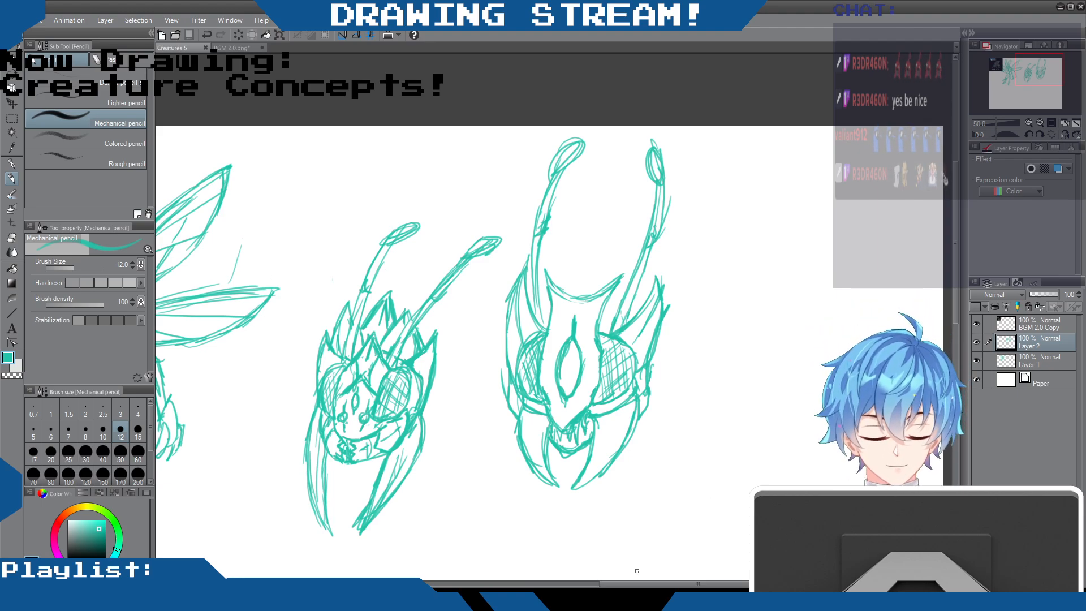
- Add small spikes beside both antenna bases and a pointed peak above the middle of the third head's crest
drag(639, 583, 656, 583)
drag(954, 280, 955, 303)
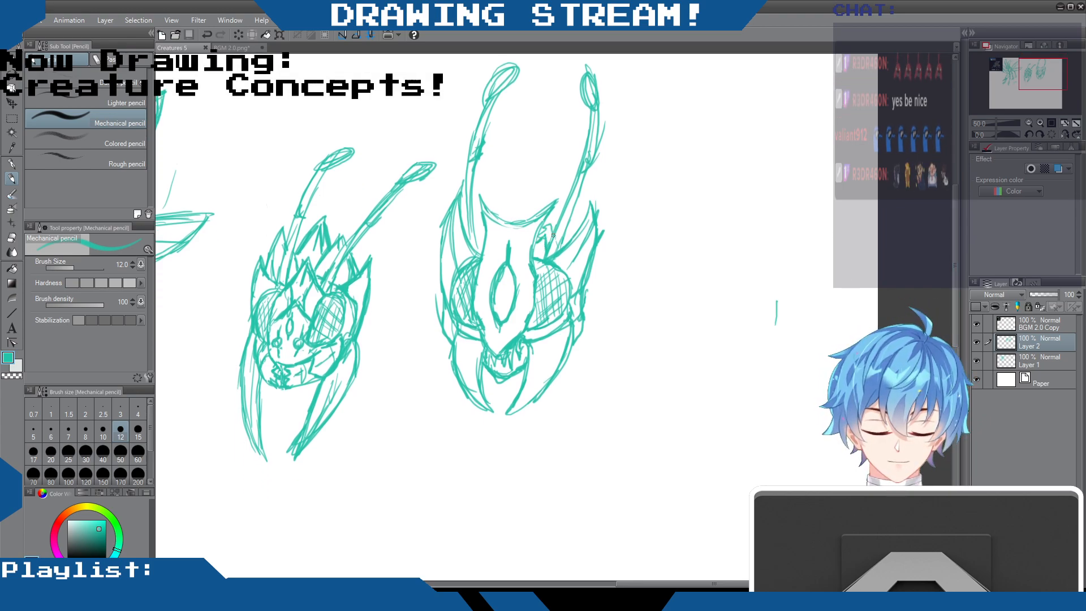
drag(558, 218, 547, 220)
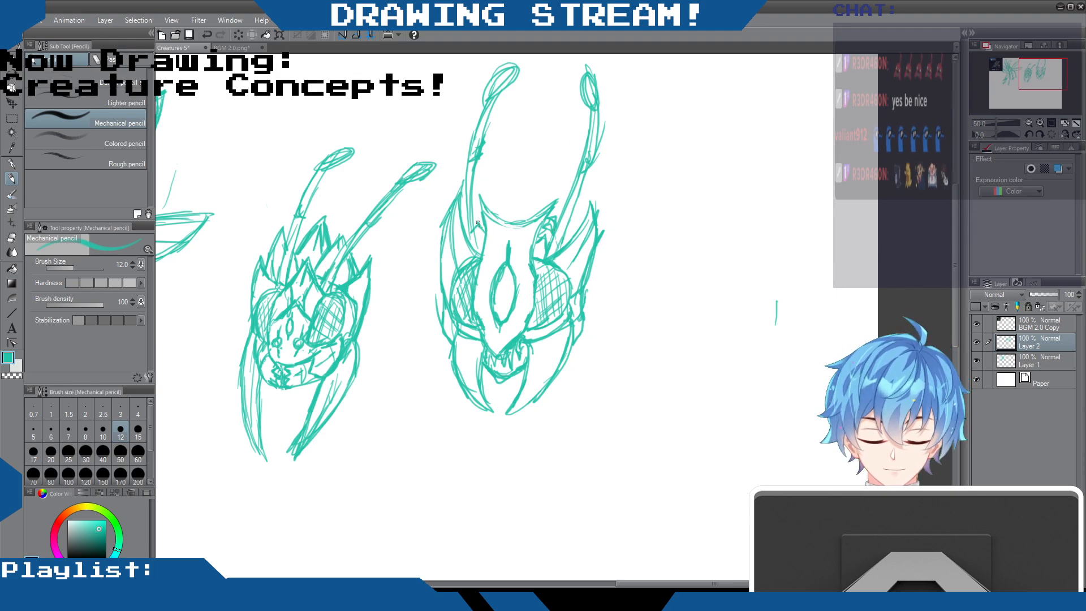
mouse_move(497, 215)
mouse_down()
mouse_move(517, 200)
mouse_move(533, 216)
mouse_up()
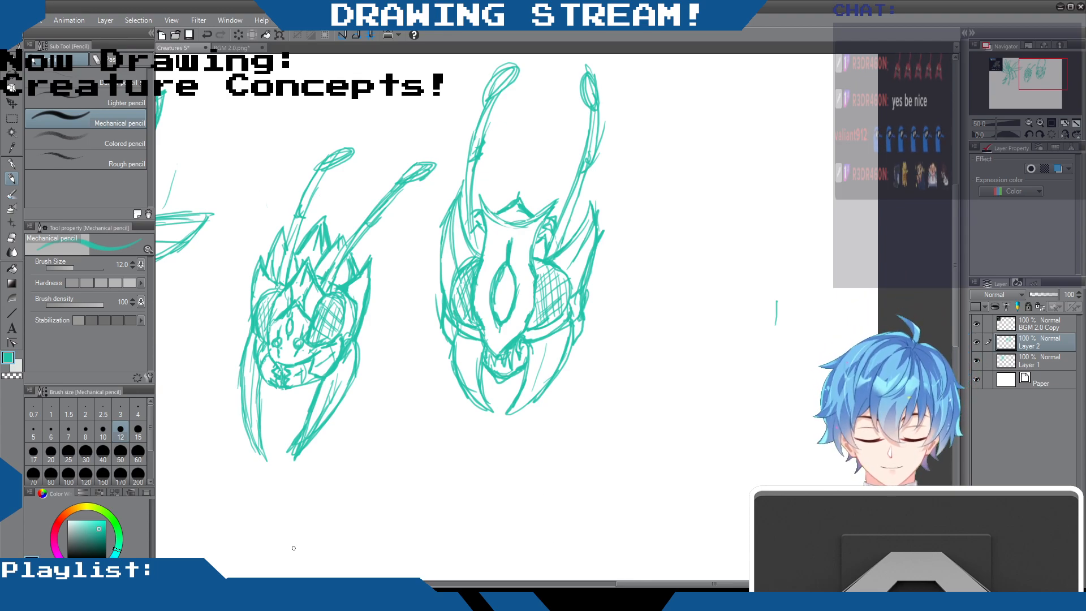
- Rough out a fourth head beside the third with four round eyes, a tapered toothed jaw and peaked brow lines
drag(654, 583, 694, 585)
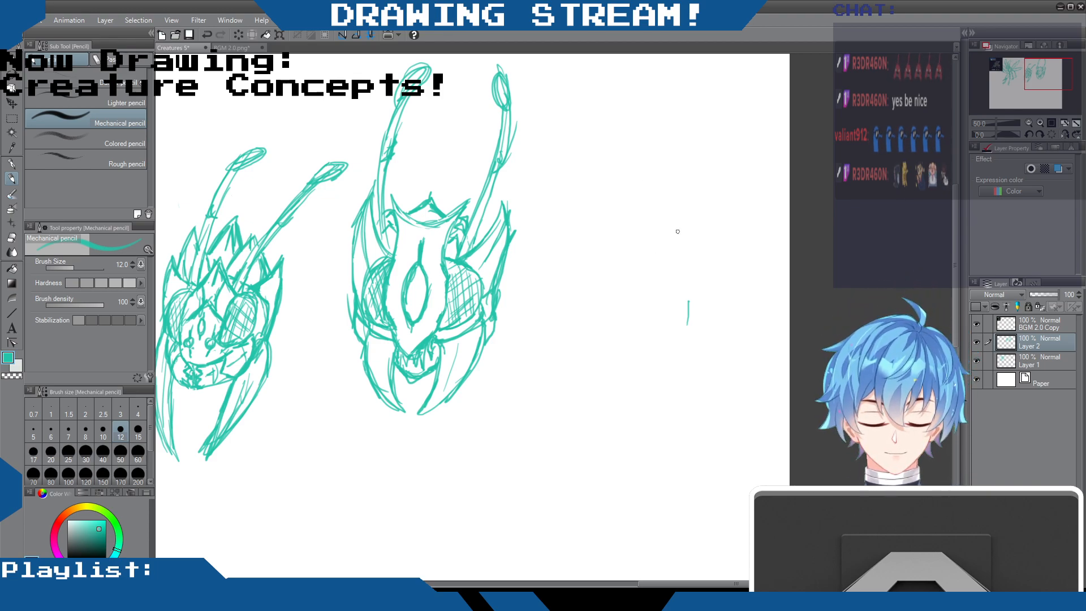
mouse_move(591, 253)
mouse_down()
mouse_move(585, 267)
mouse_move(598, 250)
mouse_move(612, 266)
mouse_move(603, 284)
mouse_up()
mouse_move(665, 256)
mouse_down()
mouse_move(658, 282)
mouse_move(683, 258)
mouse_move(685, 272)
mouse_up()
mouse_move(591, 286)
mouse_down()
mouse_move(586, 319)
mouse_move(610, 314)
mouse_move(599, 332)
mouse_up()
mouse_move(656, 311)
mouse_down()
mouse_move(645, 323)
mouse_move(658, 310)
mouse_move(591, 311)
mouse_move(614, 313)
mouse_move(594, 338)
mouse_move(611, 333)
mouse_move(599, 353)
mouse_move(597, 343)
mouse_move(621, 401)
mouse_move(641, 332)
mouse_move(656, 350)
mouse_move(624, 394)
mouse_move(636, 382)
mouse_move(620, 363)
mouse_move(628, 346)
mouse_move(659, 360)
mouse_move(652, 343)
mouse_move(607, 334)
mouse_move(614, 317)
mouse_move(673, 334)
mouse_move(659, 308)
mouse_move(651, 326)
mouse_up()
mouse_move(681, 254)
mouse_down()
mouse_move(665, 255)
mouse_move(684, 284)
mouse_move(681, 323)
mouse_up()
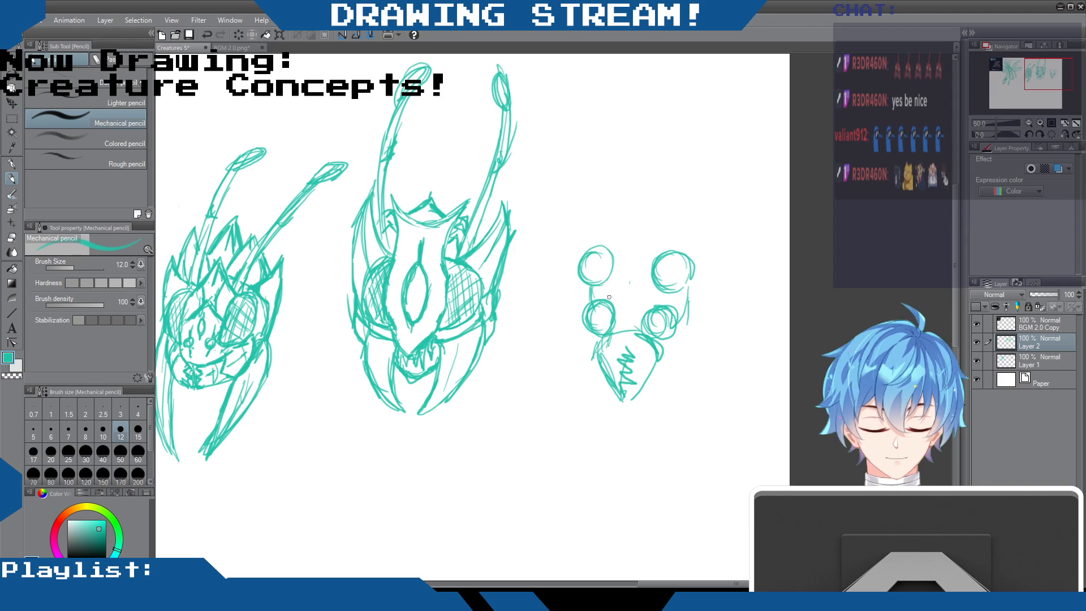
mouse_move(608, 299)
mouse_down()
mouse_move(632, 279)
mouse_move(656, 307)
mouse_up()
mouse_move(633, 242)
mouse_down()
mouse_move(655, 263)
mouse_move(637, 238)
mouse_move(654, 255)
mouse_up()
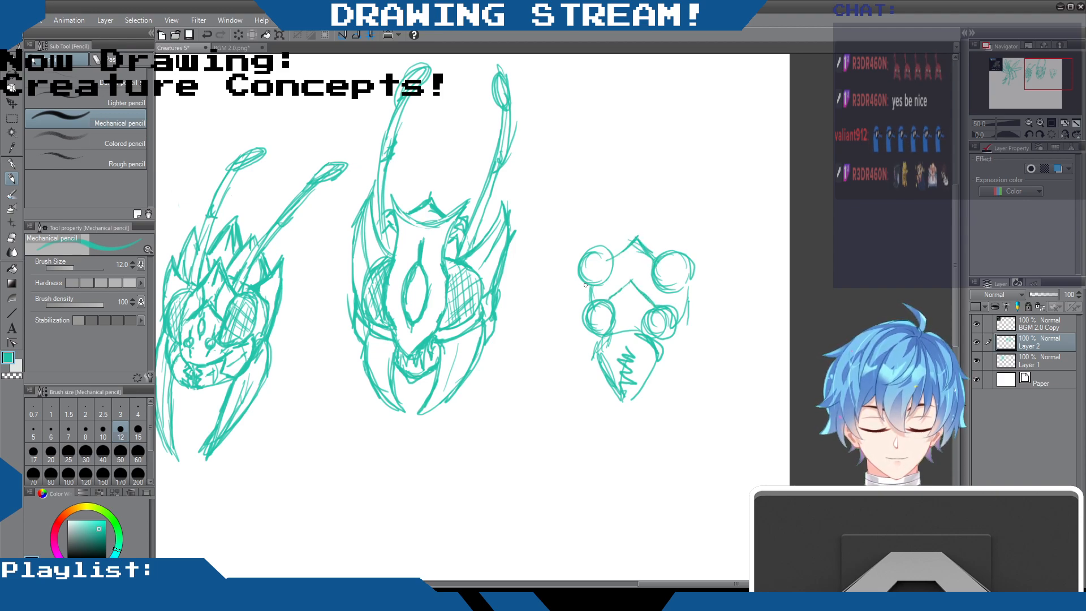
- Draw a long curved mandible on the left side of the fourth head's jaw
mouse_move(584, 322)
mouse_down()
mouse_move(568, 363)
mouse_move(589, 418)
mouse_up()
drag(568, 362, 603, 435)
drag(591, 365, 602, 434)
drag(603, 338, 592, 421)
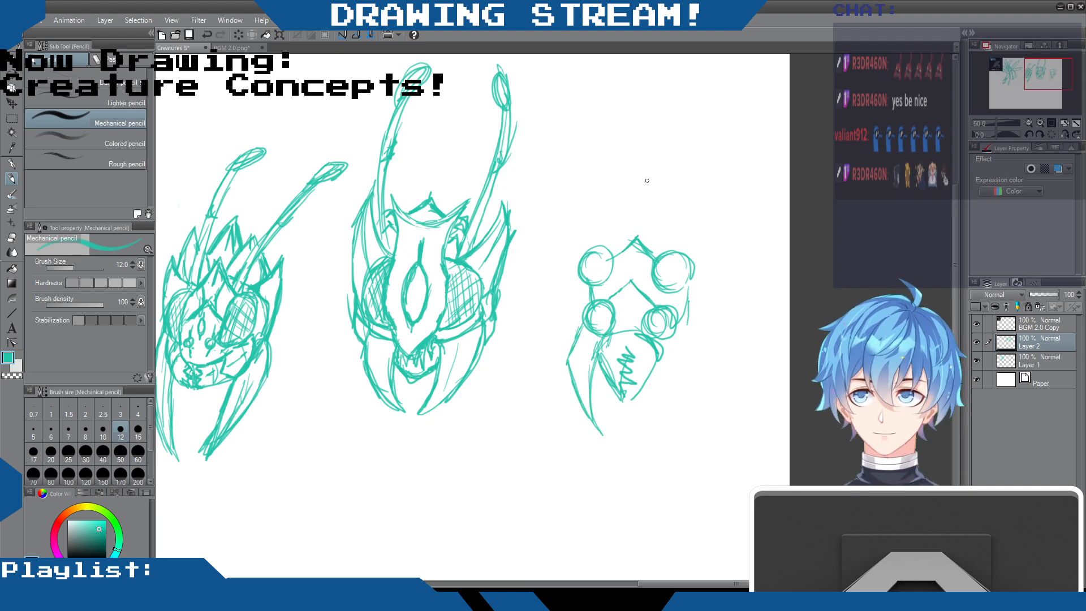
mouse_move(600, 349)
mouse_down()
mouse_move(587, 329)
mouse_move(568, 370)
mouse_move(576, 413)
mouse_up()
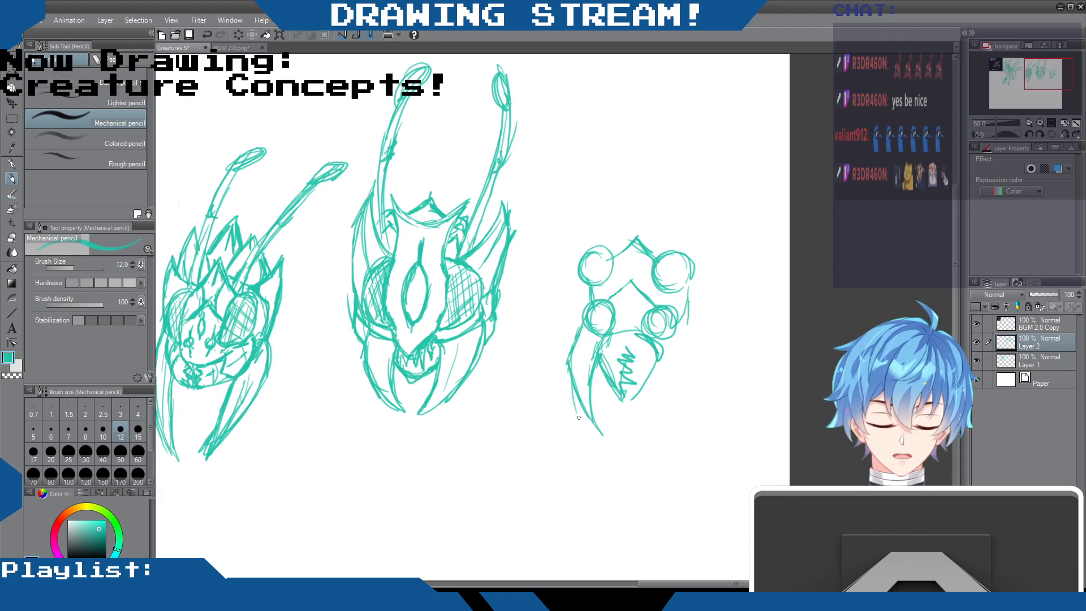
- Draw a matching curved mandible on the fourth head's right side and darken the cheek line above it
mouse_move(680, 333)
mouse_down()
mouse_move(691, 376)
mouse_move(689, 354)
mouse_move(669, 387)
mouse_move(691, 360)
mouse_up()
drag(691, 365, 665, 424)
drag(661, 354, 672, 423)
mouse_move(665, 368)
mouse_down()
mouse_move(678, 335)
mouse_move(685, 392)
mouse_move(662, 428)
mouse_up()
drag(691, 290, 678, 329)
drag(689, 292, 684, 317)
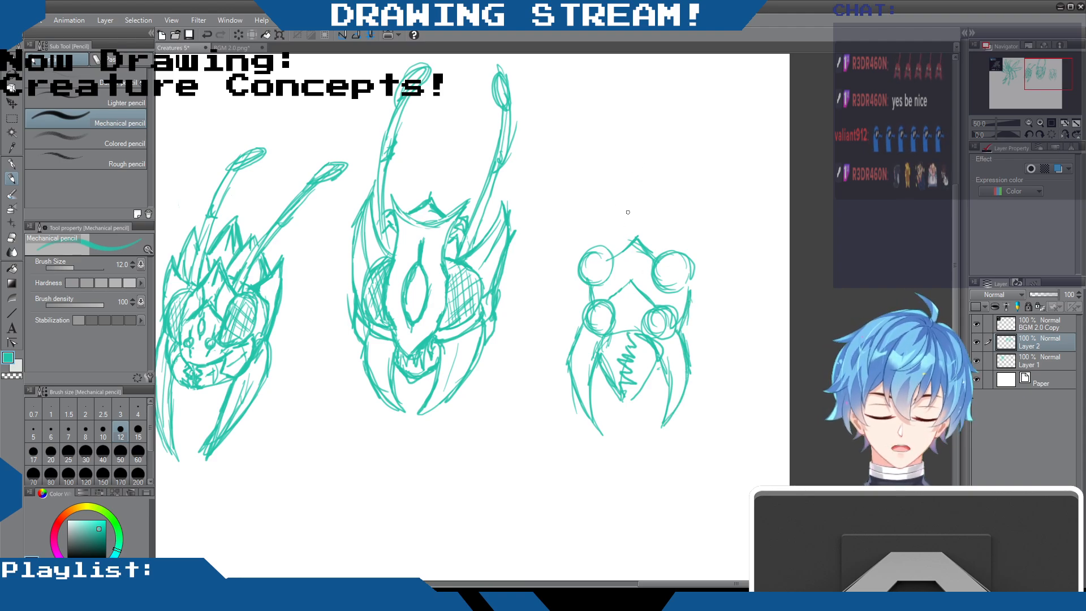
- Firm up the fourth head's upper eyes, add center face markings and start a thin line above the brow
mouse_move(606, 249)
mouse_down()
mouse_move(610, 282)
mouse_move(594, 287)
mouse_up()
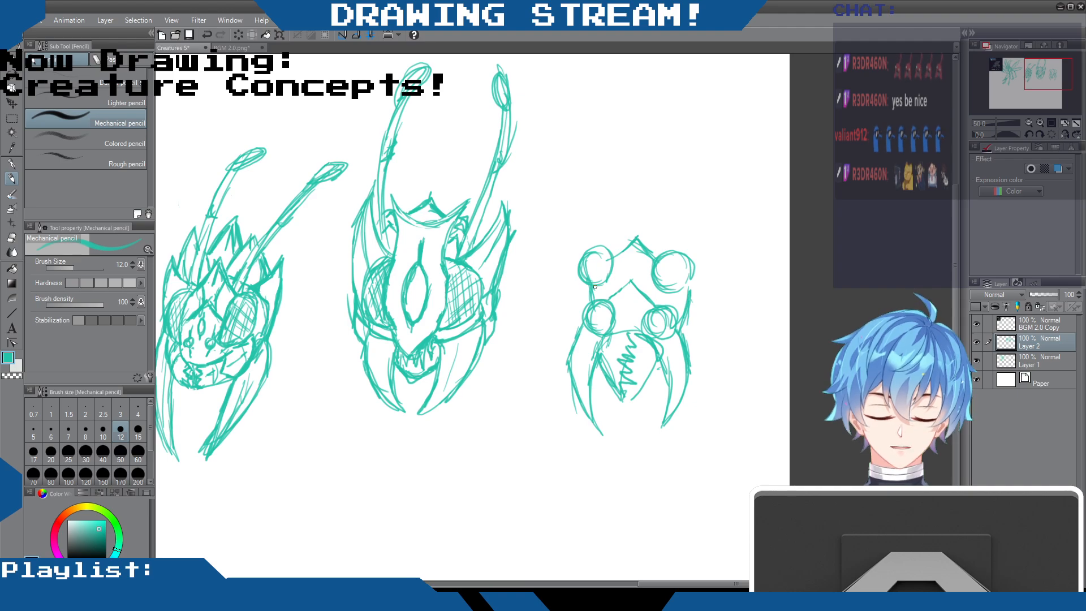
mouse_move(690, 264)
mouse_down()
mouse_move(678, 291)
mouse_move(657, 285)
mouse_move(655, 306)
mouse_up()
mouse_move(619, 289)
mouse_down()
mouse_move(629, 315)
mouse_move(623, 289)
mouse_up()
mouse_move(630, 309)
mouse_down()
mouse_move(644, 283)
mouse_move(627, 247)
mouse_up()
mouse_move(633, 272)
mouse_down()
mouse_move(643, 252)
mouse_move(612, 216)
mouse_up()
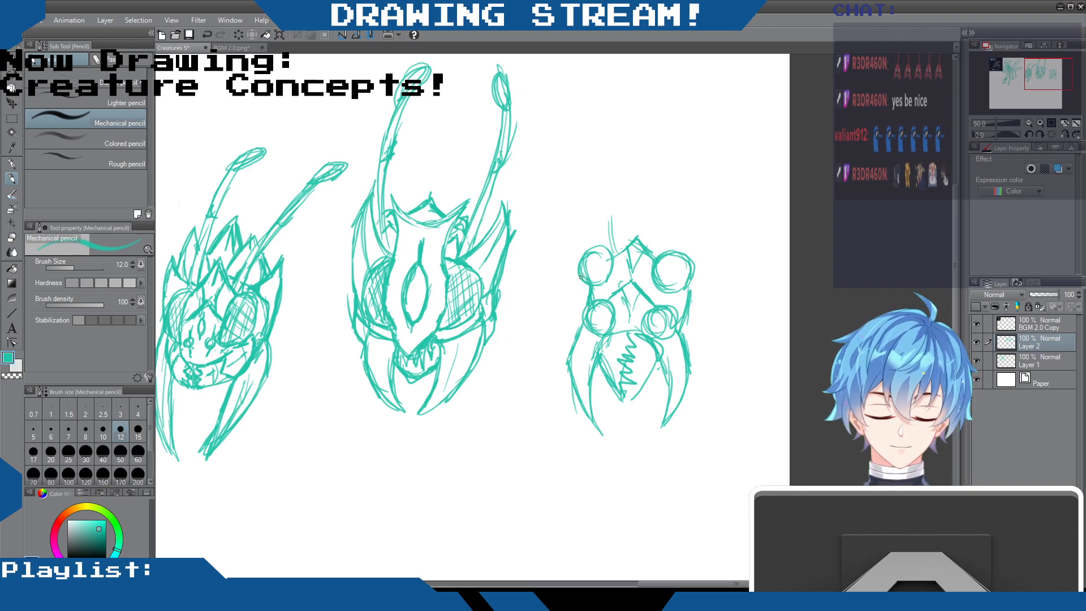
- Draw pointed spikes projecting from both cheeks of the fourth head, erasing and redrawing the left one
mouse_move(581, 281)
mouse_down()
mouse_move(544, 323)
mouse_move(576, 312)
mouse_move(588, 320)
mouse_move(548, 322)
mouse_up()
mouse_move(691, 282)
mouse_down()
mouse_move(731, 334)
mouse_move(683, 326)
mouse_up()
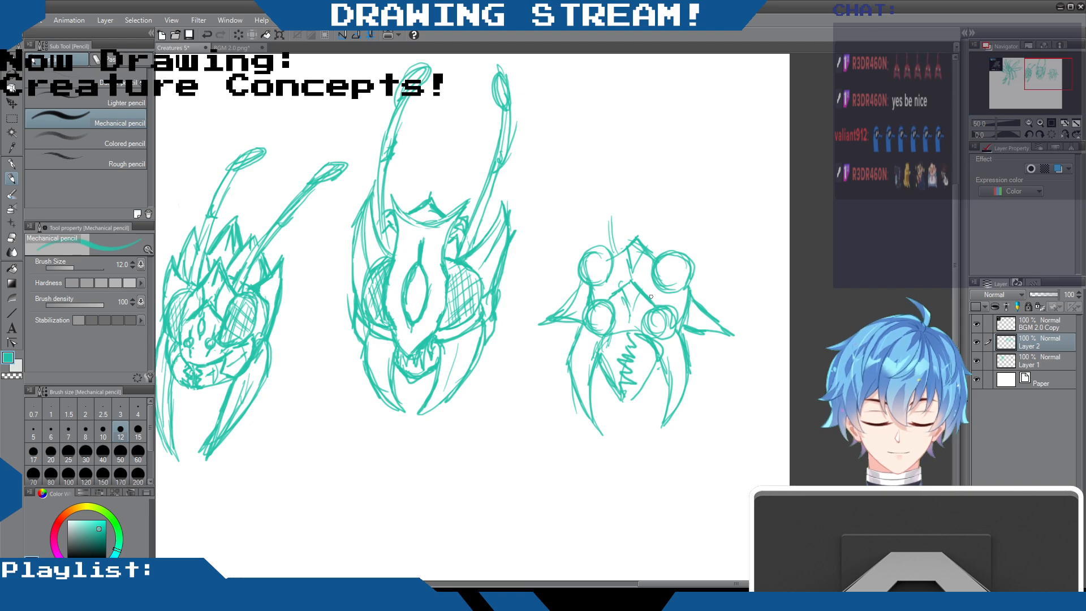
click(12, 237)
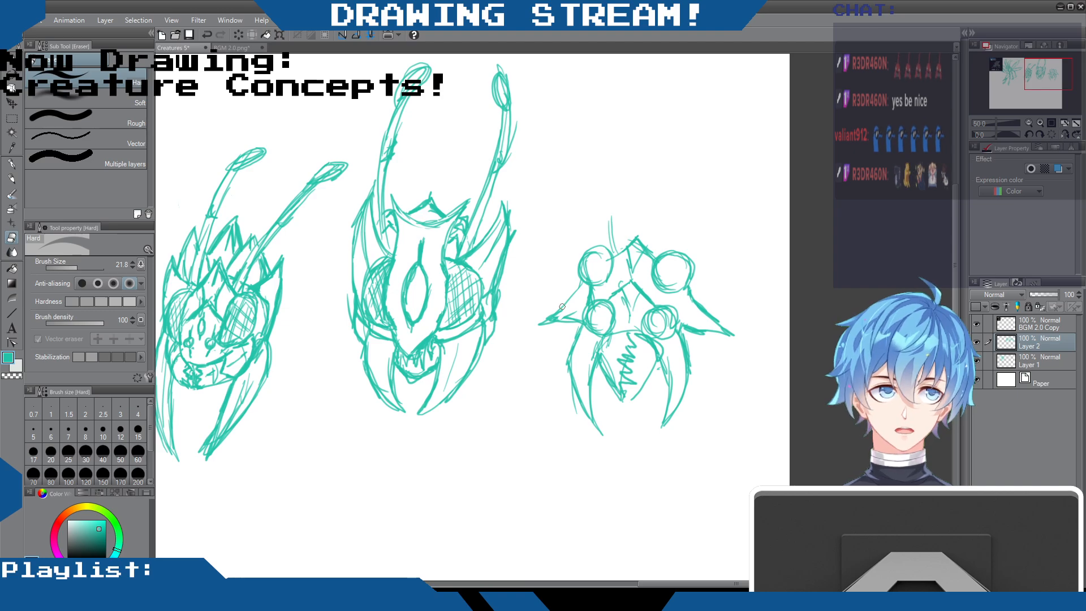
drag(580, 282, 541, 321)
click(11, 178)
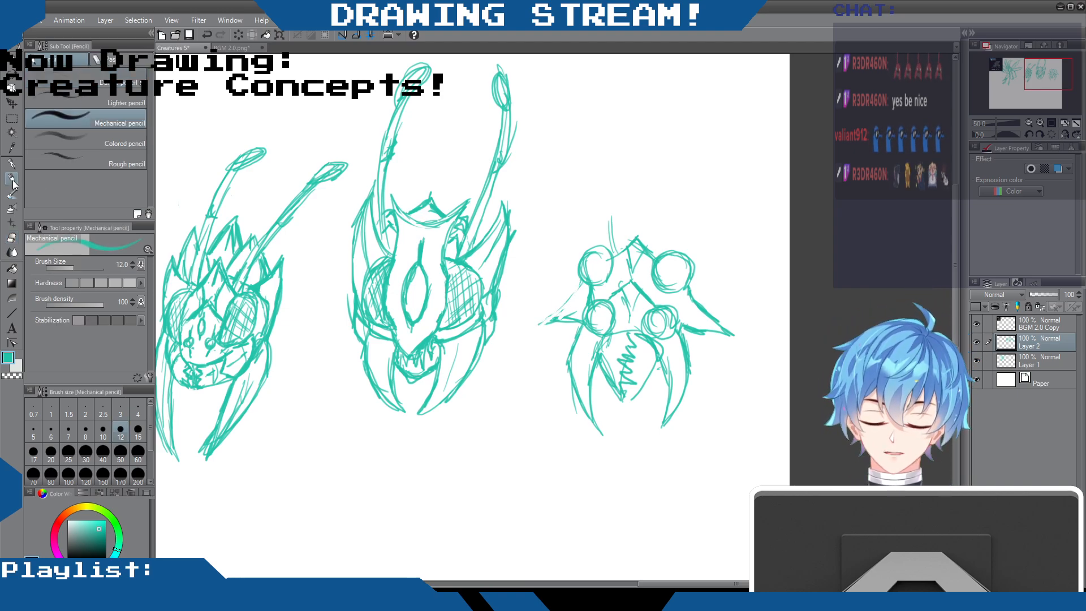
drag(535, 326, 574, 320)
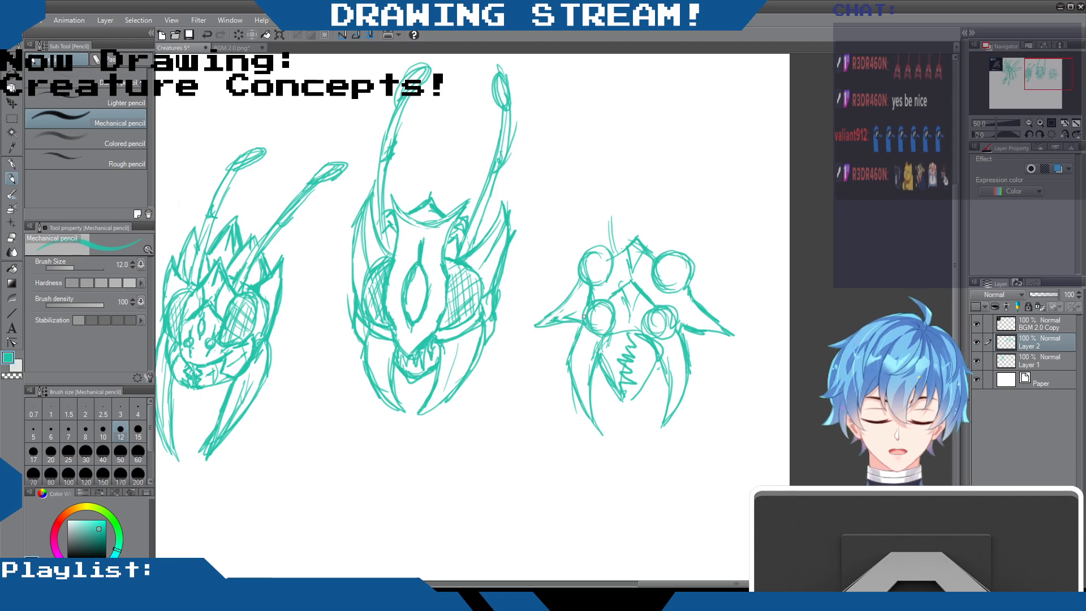
mouse_move(668, 292)
mouse_down()
mouse_move(698, 313)
mouse_move(695, 297)
mouse_move(731, 337)
mouse_up()
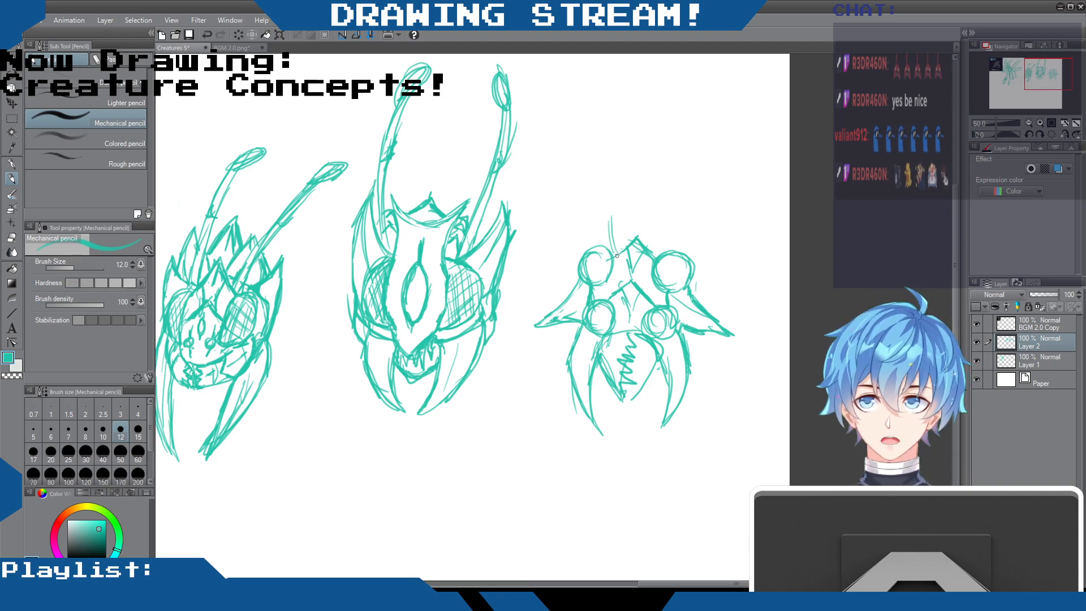
- Rework the upper left eye's outline and draw long pointed horns flaring outward above the fourth head's upper eyes
mouse_move(612, 256)
mouse_down()
mouse_move(572, 272)
mouse_move(586, 252)
mouse_move(589, 285)
mouse_move(656, 283)
mouse_up()
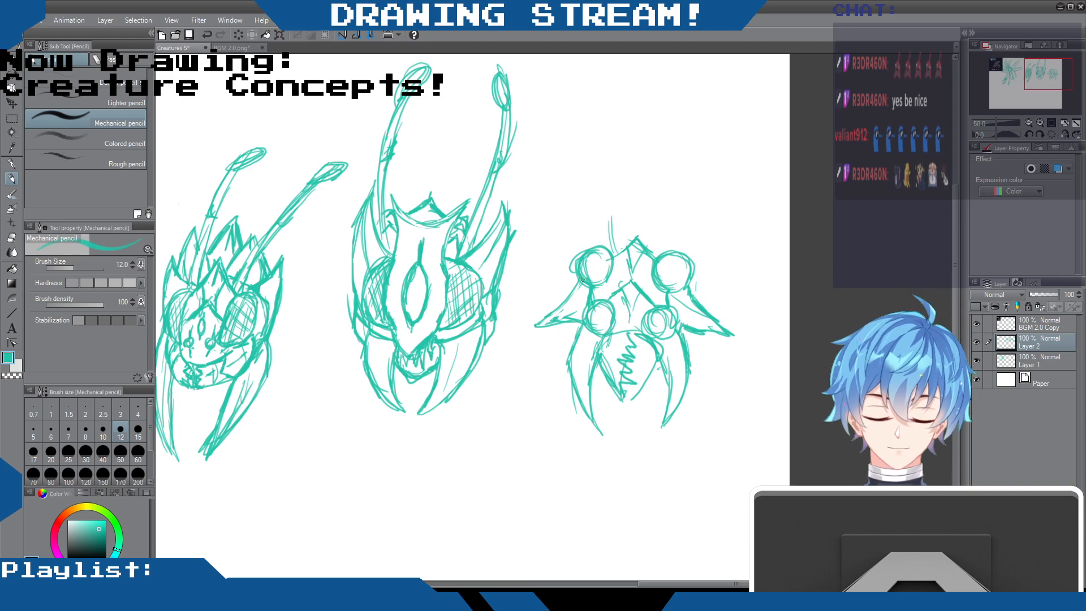
mouse_move(574, 294)
mouse_down()
mouse_move(554, 254)
mouse_move(564, 267)
mouse_move(553, 212)
mouse_up()
mouse_move(553, 215)
mouse_down()
mouse_move(560, 236)
mouse_move(548, 208)
mouse_move(620, 248)
mouse_move(682, 233)
mouse_move(730, 200)
mouse_move(692, 276)
mouse_up()
mouse_move(722, 213)
mouse_down()
mouse_move(697, 261)
mouse_move(736, 200)
mouse_up()
mouse_move(734, 205)
mouse_down()
mouse_move(699, 257)
mouse_move(714, 232)
mouse_up()
- Draw the upright stalks of two antennae rising from the top of the fourth head
mouse_move(650, 243)
mouse_down()
mouse_move(665, 236)
mouse_move(654, 220)
mouse_move(663, 157)
mouse_move(667, 184)
mouse_up()
drag(663, 231, 680, 147)
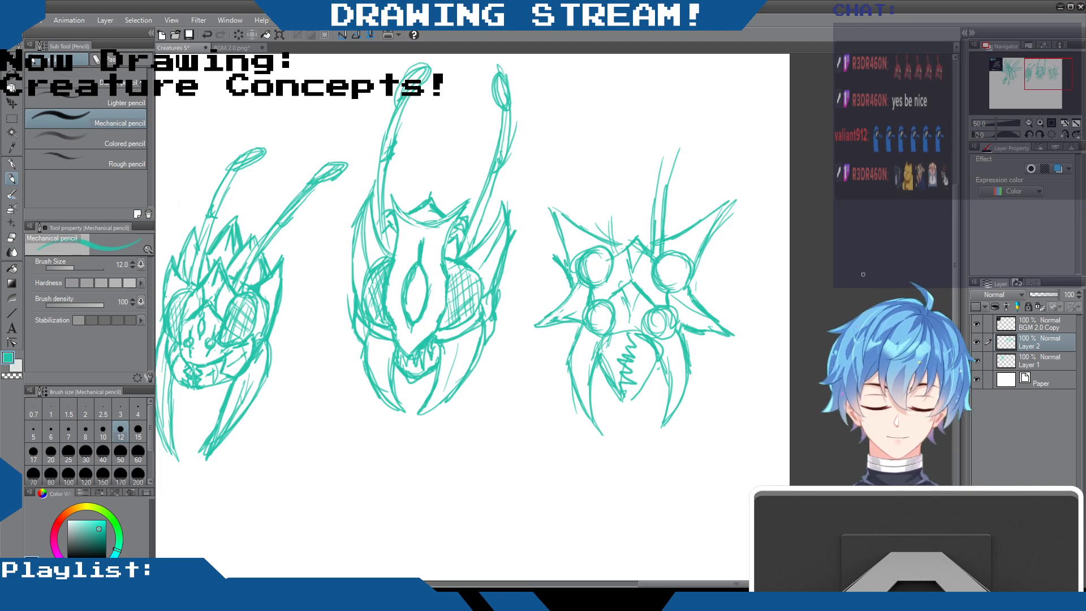
drag(657, 193, 664, 165)
mouse_move(609, 241)
mouse_down()
mouse_move(617, 226)
mouse_move(608, 212)
mouse_up()
mouse_move(618, 252)
mouse_down()
mouse_move(617, 157)
mouse_move(590, 130)
mouse_up()
- Add outward-angled end segments to the fourth head's antennae and reinforce their stalks
drag(616, 176, 585, 112)
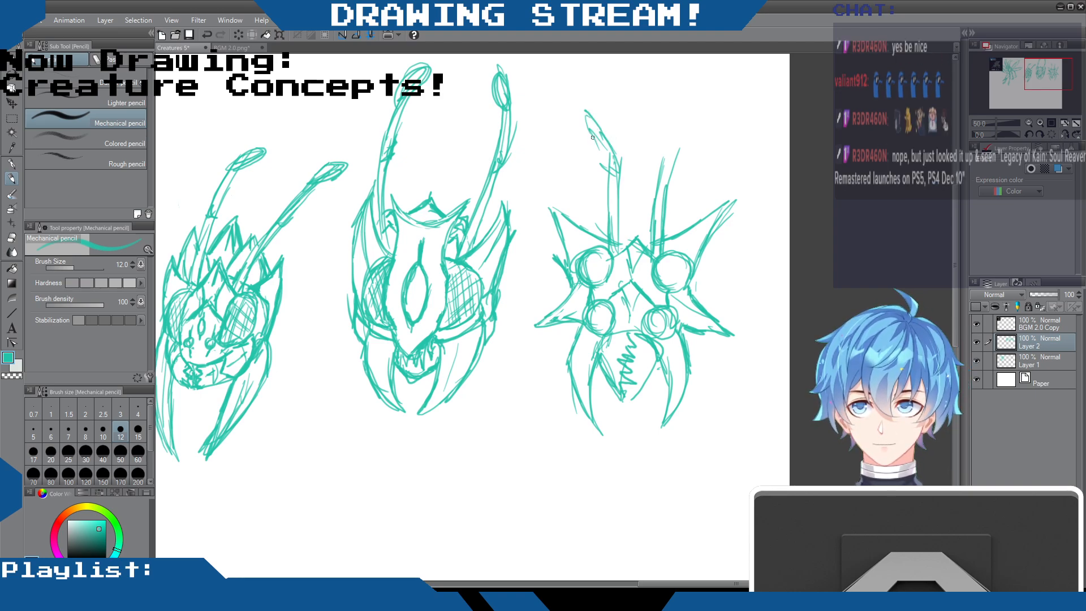
drag(586, 112, 613, 158)
drag(599, 145, 616, 174)
mouse_move(587, 115)
mouse_down()
mouse_move(614, 170)
mouse_move(612, 239)
mouse_up()
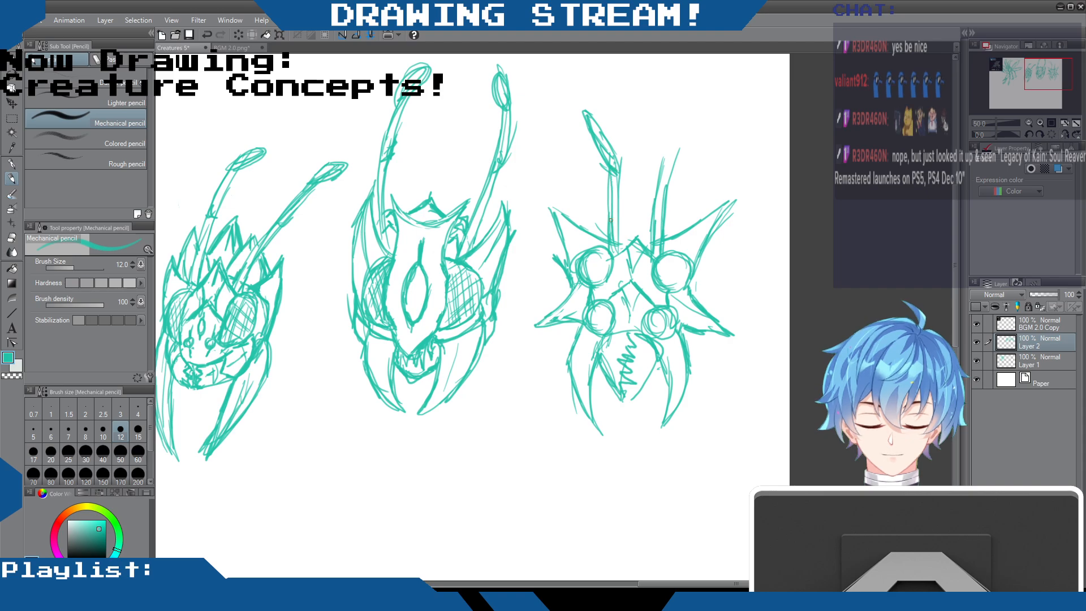
mouse_move(659, 170)
mouse_down()
mouse_move(711, 116)
mouse_move(660, 162)
mouse_move(647, 245)
mouse_up()
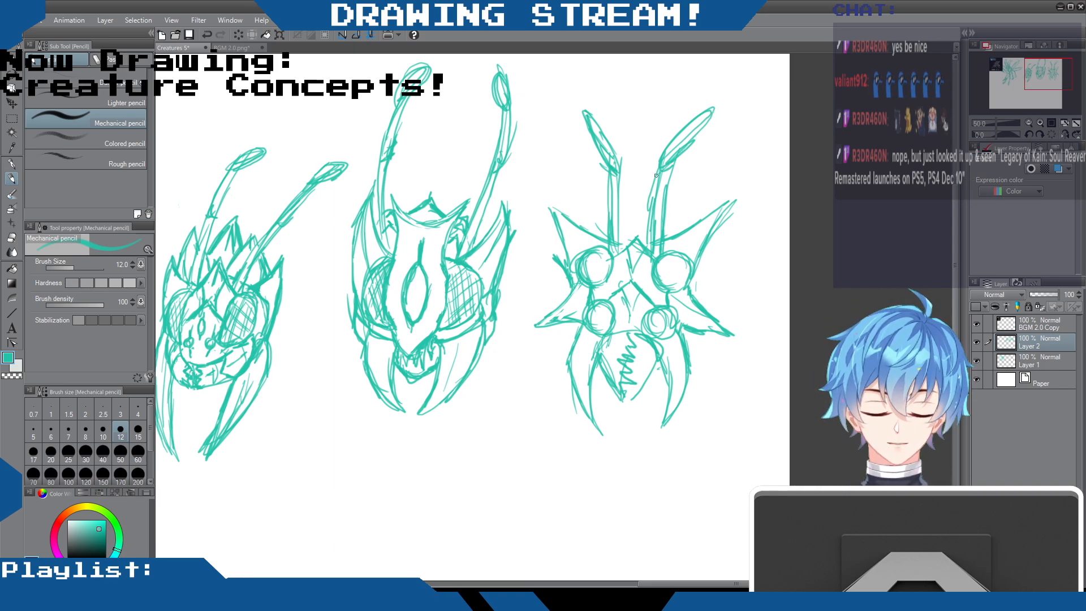
- Add short spikes around the antenna bases, darken the left antenna's end segment and erase stray lines along its stalk
mouse_move(622, 243)
mouse_down()
mouse_move(632, 213)
mouse_move(630, 242)
mouse_move(644, 219)
mouse_move(654, 247)
mouse_up()
mouse_move(584, 113)
mouse_down()
mouse_move(613, 165)
mouse_move(605, 149)
mouse_up()
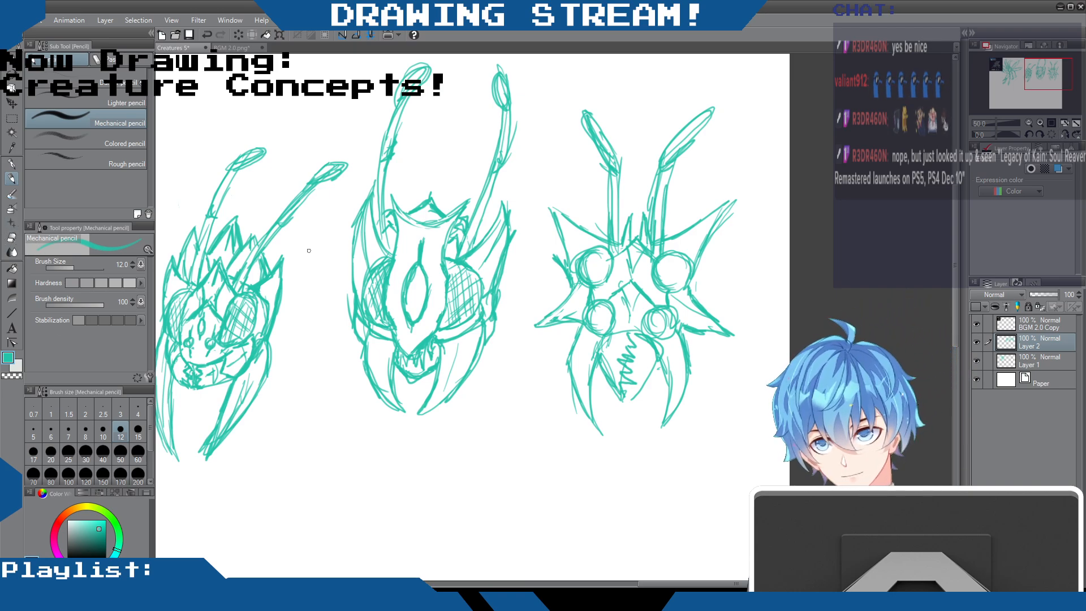
click(12, 238)
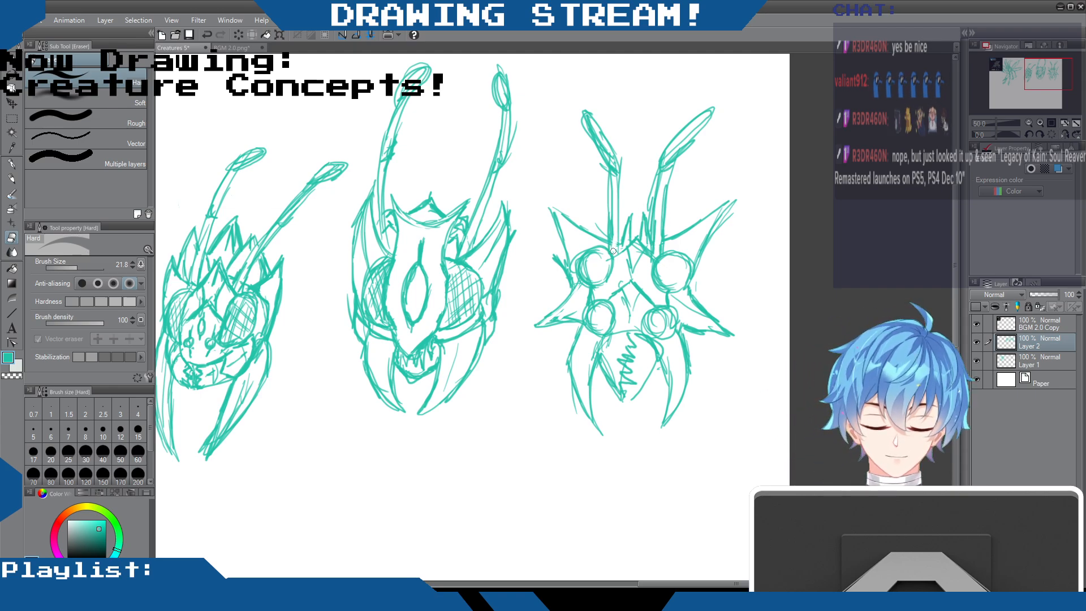
drag(620, 171, 614, 233)
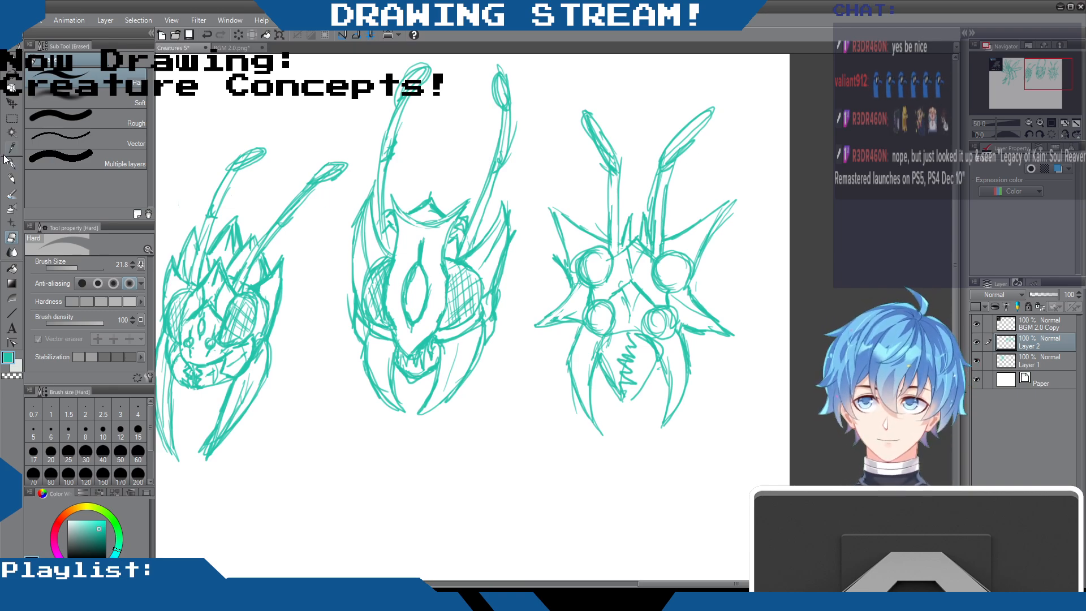
click(12, 179)
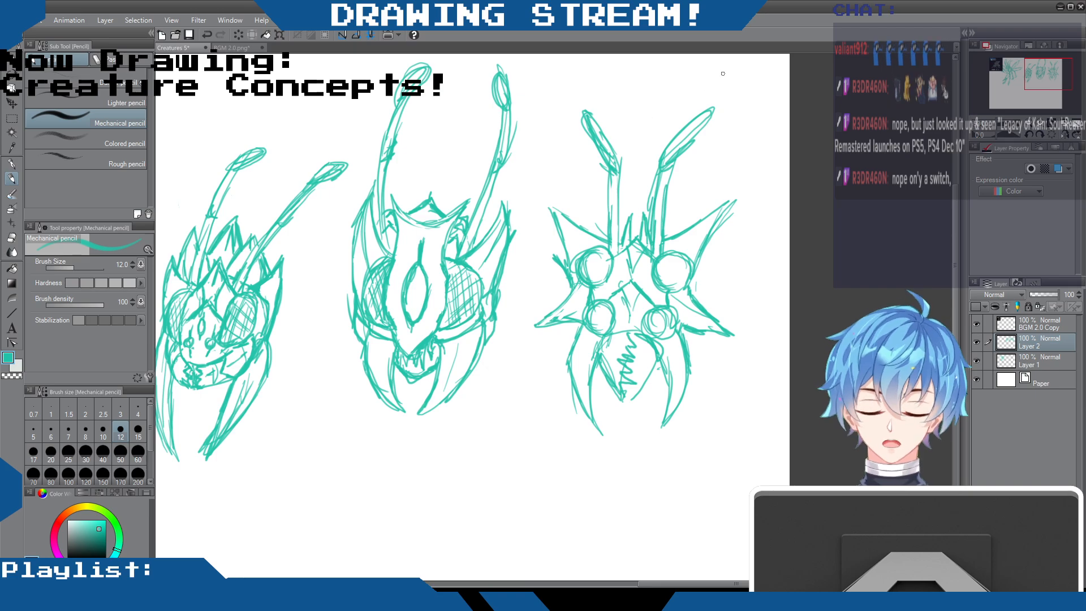
- Draw club-shaped tips on both of the fourth head's antennae and strengthen the right stalk
drag(567, 112, 601, 127)
mouse_move(696, 120)
mouse_down()
mouse_move(734, 116)
mouse_move(738, 103)
mouse_up()
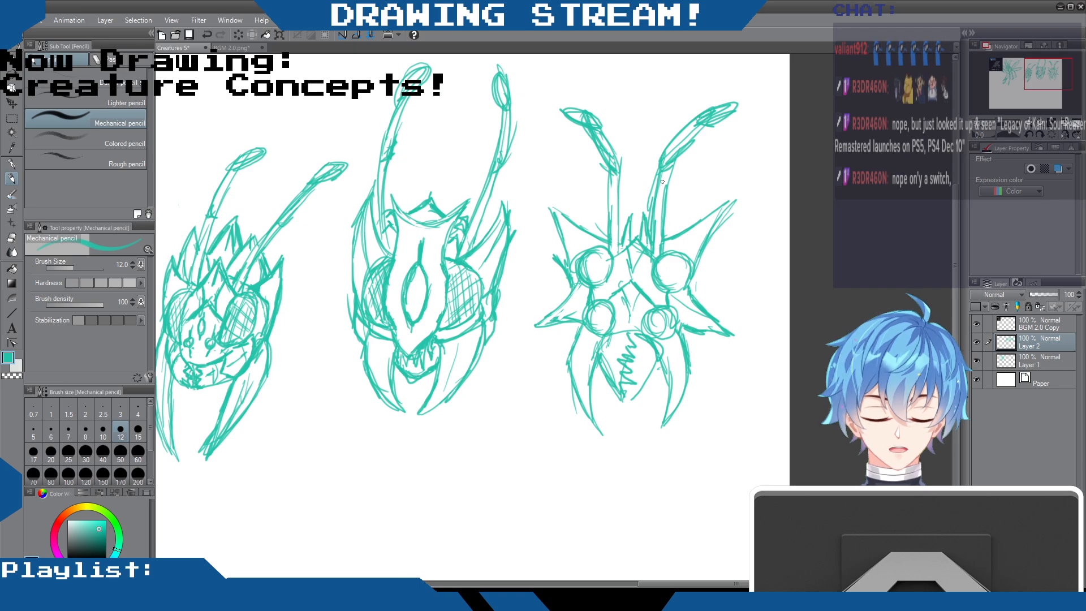
drag(658, 171, 650, 229)
- Extend and thicken the fourth head's two upper horns into sharper points
mouse_move(581, 225)
mouse_down()
mouse_move(541, 191)
mouse_move(568, 217)
mouse_move(562, 240)
mouse_up()
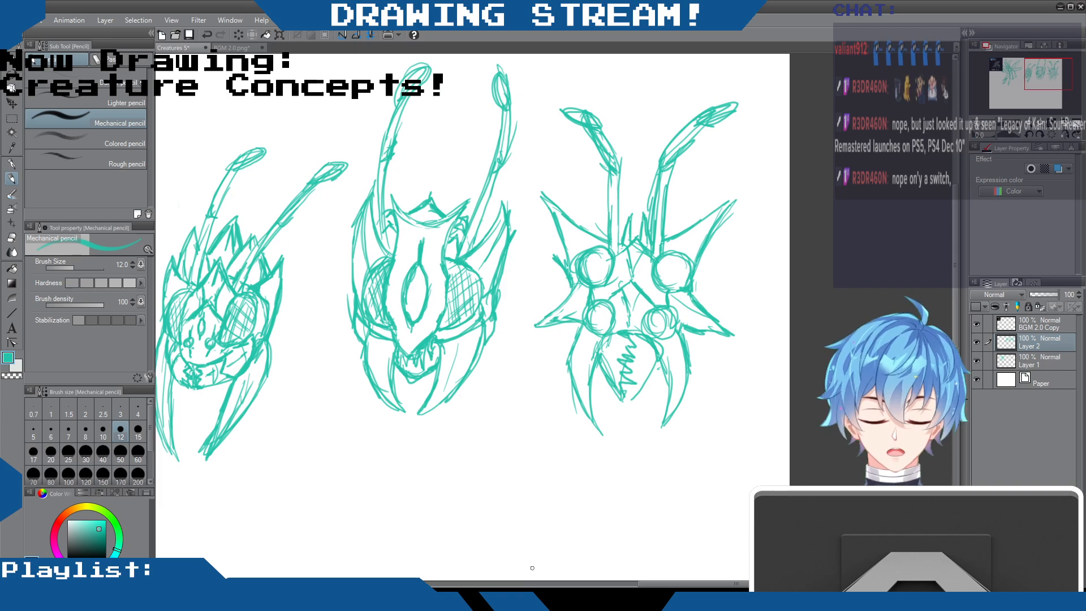
drag(723, 219, 739, 196)
mouse_move(587, 250)
mouse_down()
mouse_move(552, 207)
mouse_move(588, 248)
mouse_up()
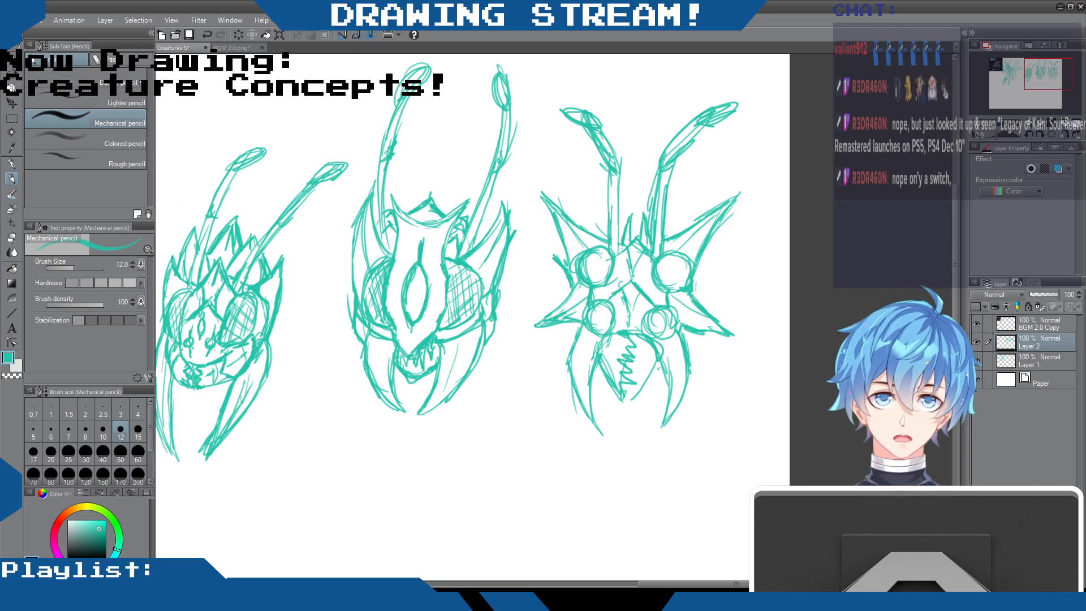
- Darken the outlines of the fourth head's round eyes and right cheek spike, and touch up the left antenna's stalk and tip
mouse_move(683, 328)
mouse_down()
mouse_move(742, 332)
mouse_move(675, 311)
mouse_move(648, 328)
mouse_move(660, 334)
mouse_up()
mouse_move(596, 325)
mouse_down()
mouse_move(588, 315)
mouse_move(617, 308)
mouse_up()
mouse_move(598, 251)
mouse_down()
mouse_move(602, 283)
mouse_move(622, 265)
mouse_move(684, 283)
mouse_move(696, 248)
mouse_up()
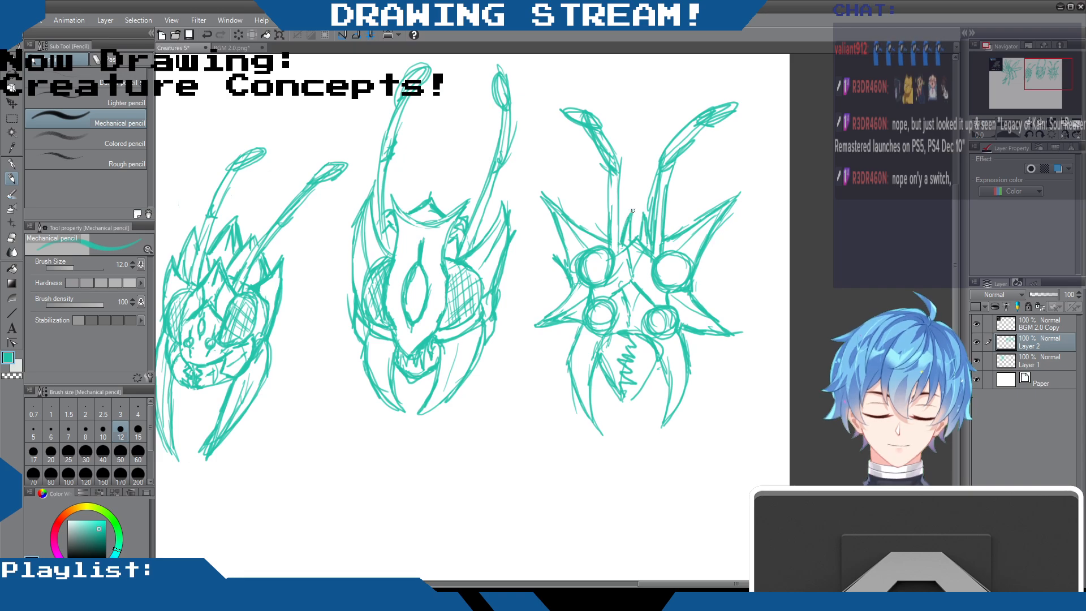
drag(611, 168, 612, 240)
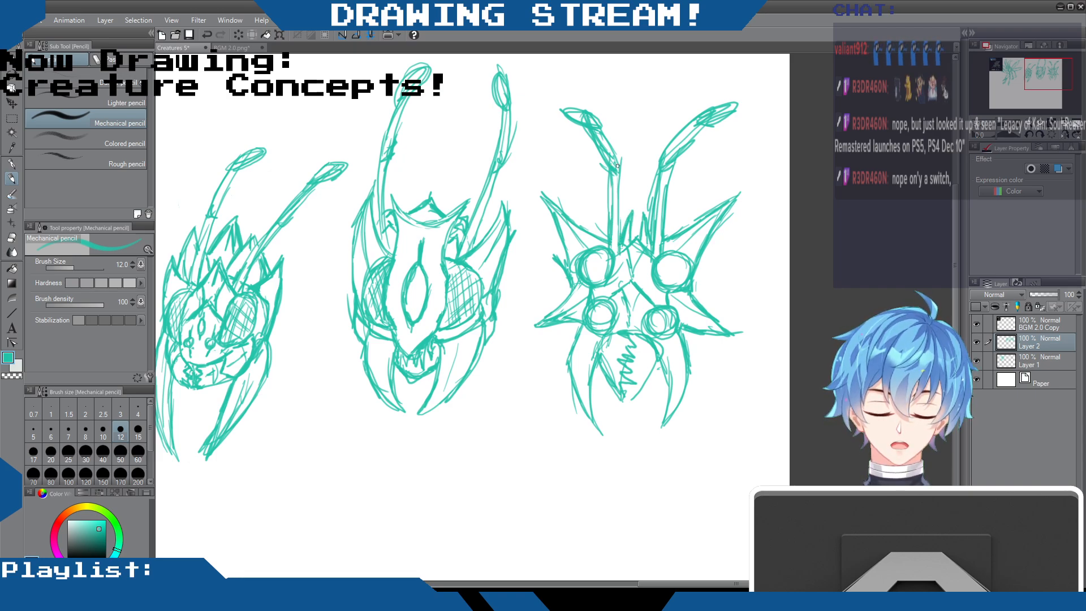
drag(563, 111, 586, 116)
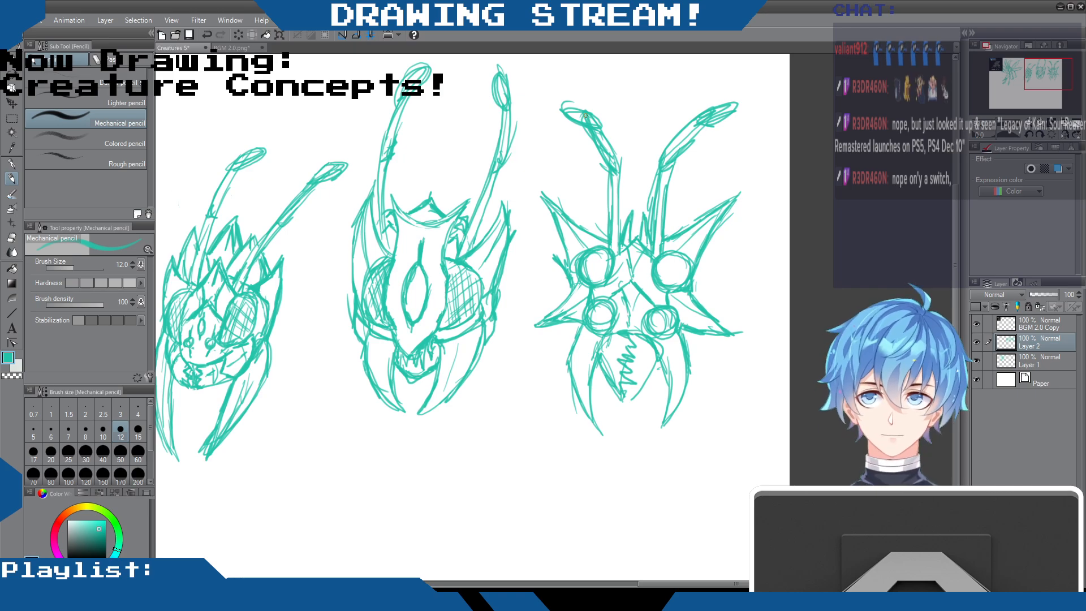
- Refine the right antenna of the four-eyed spiky head and sketch extra spikes along the head's left side
mouse_move(681, 132)
mouse_down()
mouse_move(663, 162)
mouse_move(671, 167)
mouse_up()
mouse_move(731, 113)
mouse_down()
mouse_move(745, 104)
mouse_move(712, 107)
mouse_up()
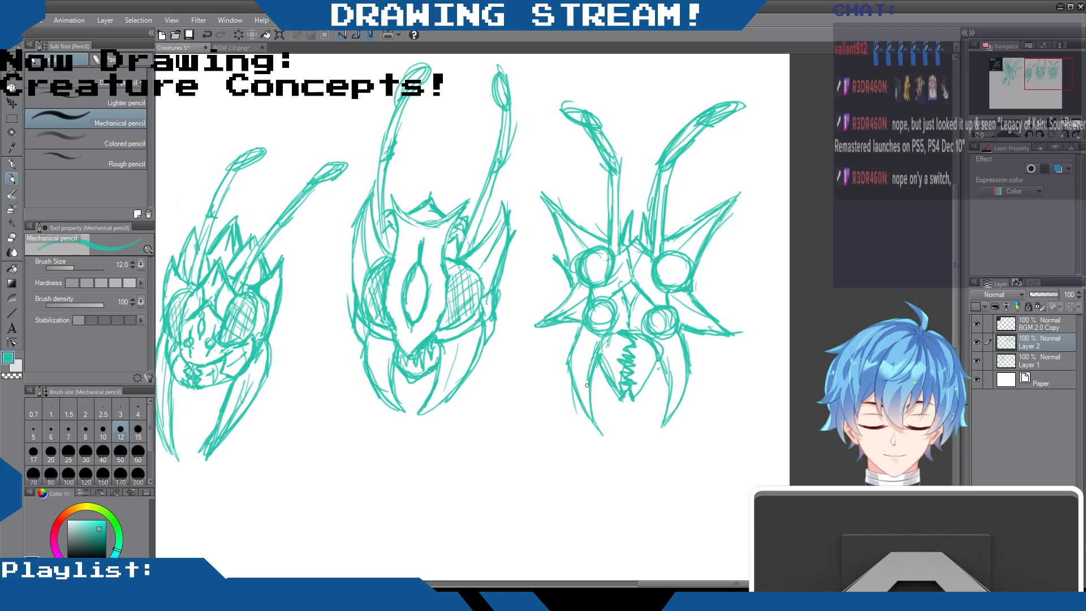
drag(574, 325, 550, 350)
mouse_move(574, 324)
mouse_down()
mouse_move(548, 357)
mouse_move(578, 328)
mouse_up()
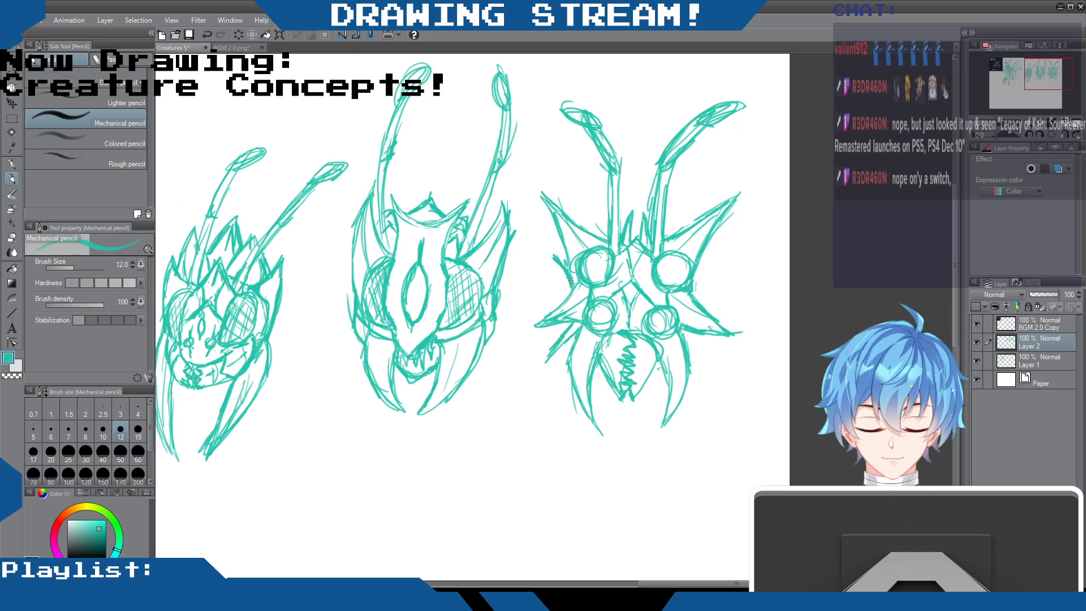
mouse_move(568, 270)
mouse_down()
mouse_move(541, 230)
mouse_move(566, 253)
mouse_up()
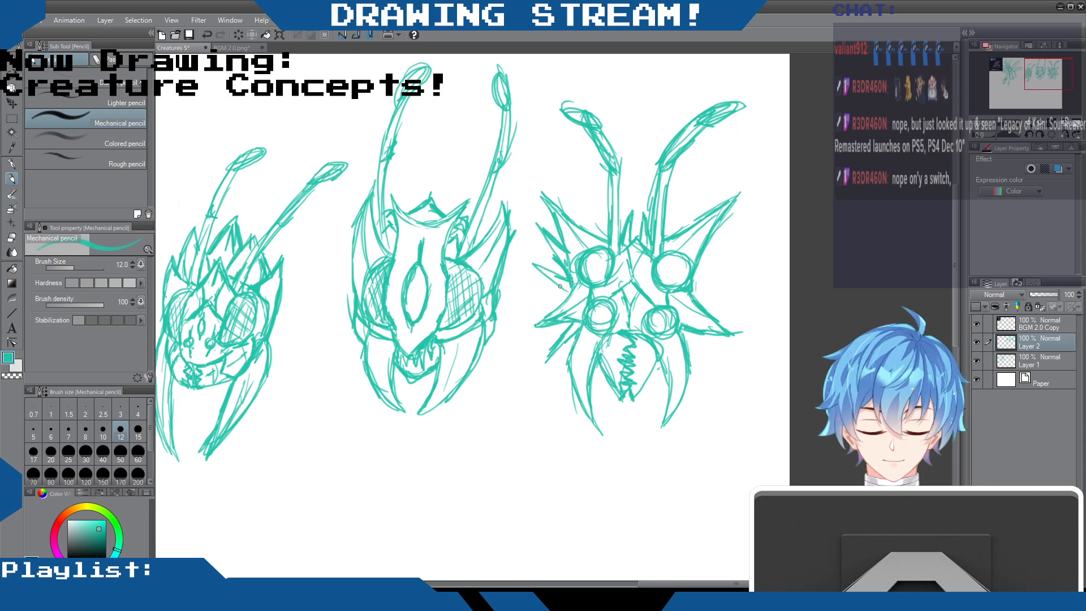
- Sketch extra spikes along the right side of the four-eyed head and strengthen its right mandible
mouse_move(699, 262)
mouse_down()
mouse_move(736, 244)
mouse_move(694, 275)
mouse_move(744, 241)
mouse_up()
mouse_move(692, 286)
mouse_down()
mouse_move(730, 271)
mouse_move(696, 294)
mouse_up()
drag(718, 282, 693, 297)
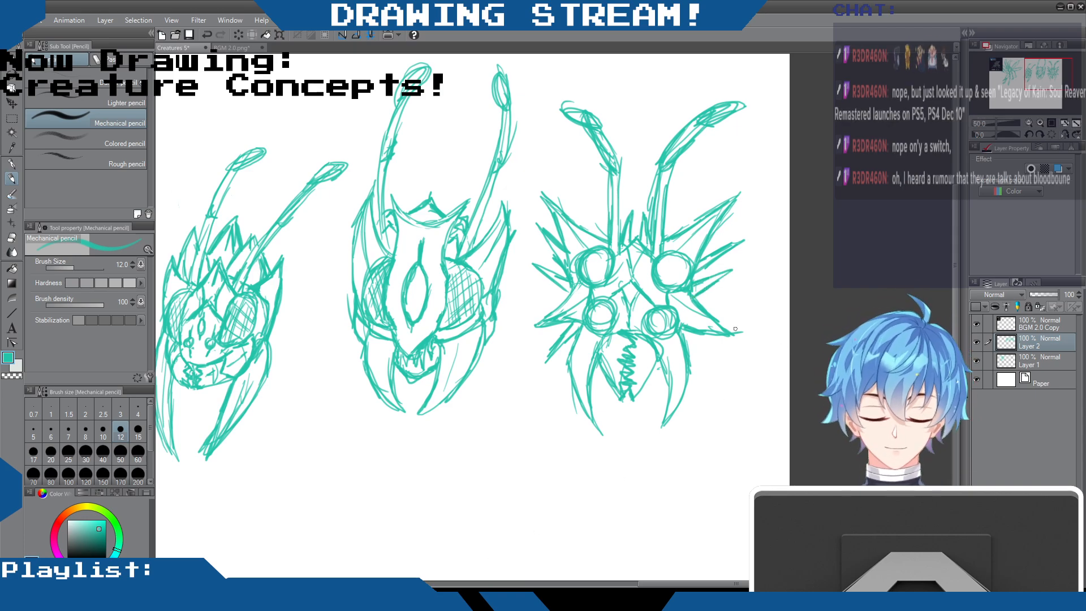
drag(688, 342, 709, 370)
mouse_move(660, 345)
mouse_down()
mouse_move(672, 395)
mouse_move(670, 352)
mouse_move(659, 433)
mouse_up()
drag(668, 374, 666, 403)
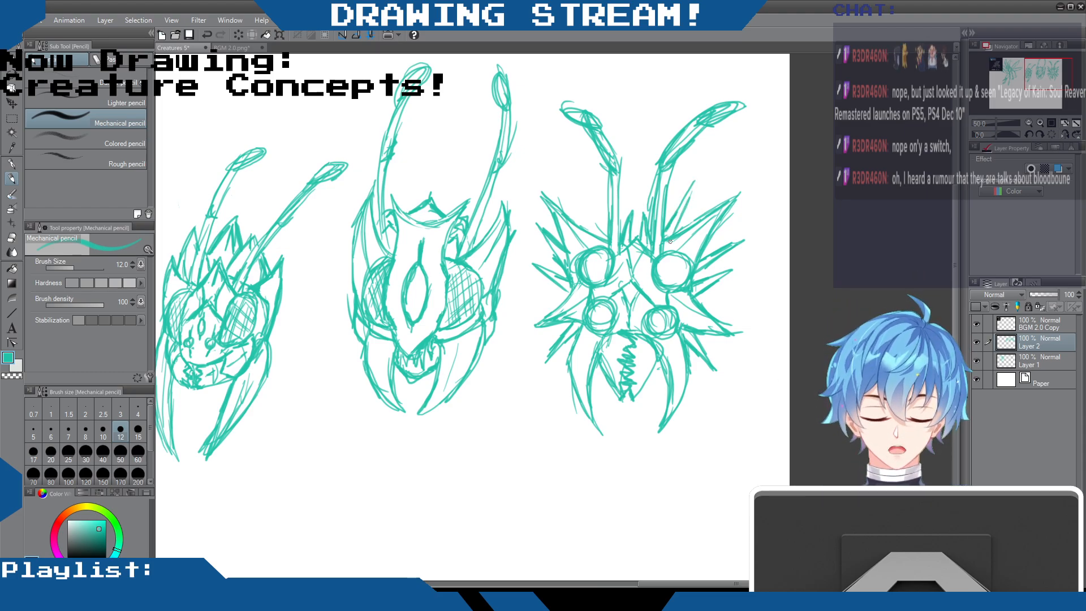
- Add tall spikes beside both antennae on top of the four-eyed head and extend the antenna tips outward
mouse_move(608, 231)
mouse_down()
mouse_move(586, 178)
mouse_move(596, 239)
mouse_move(593, 231)
mouse_move(585, 173)
mouse_move(596, 235)
mouse_up()
drag(586, 176, 608, 243)
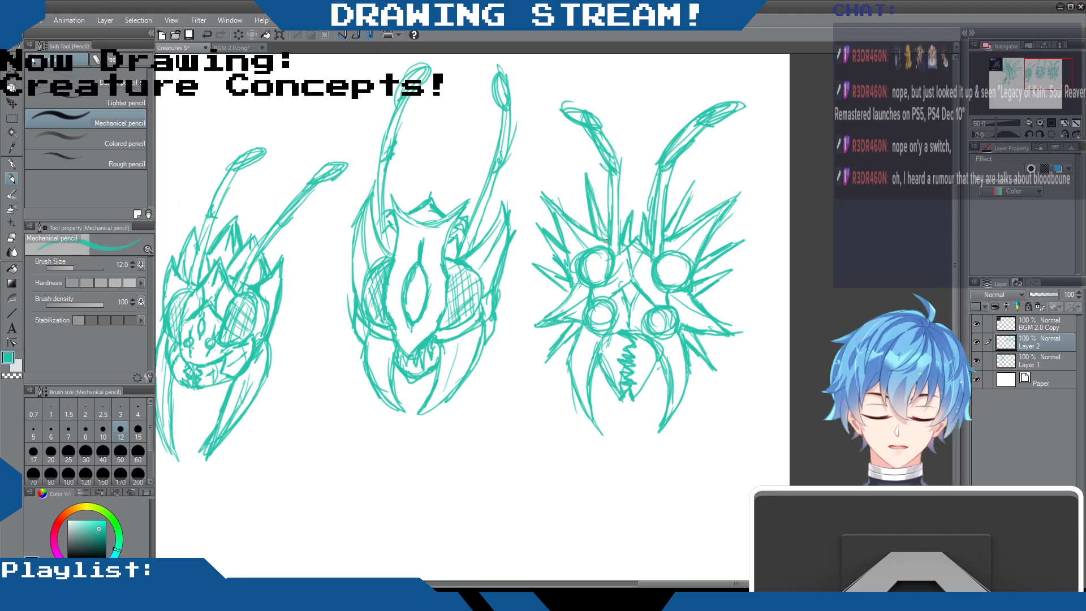
drag(694, 183, 674, 232)
drag(725, 119, 754, 108)
mouse_move(582, 112)
mouse_down()
mouse_move(553, 101)
mouse_move(605, 124)
mouse_move(550, 102)
mouse_up()
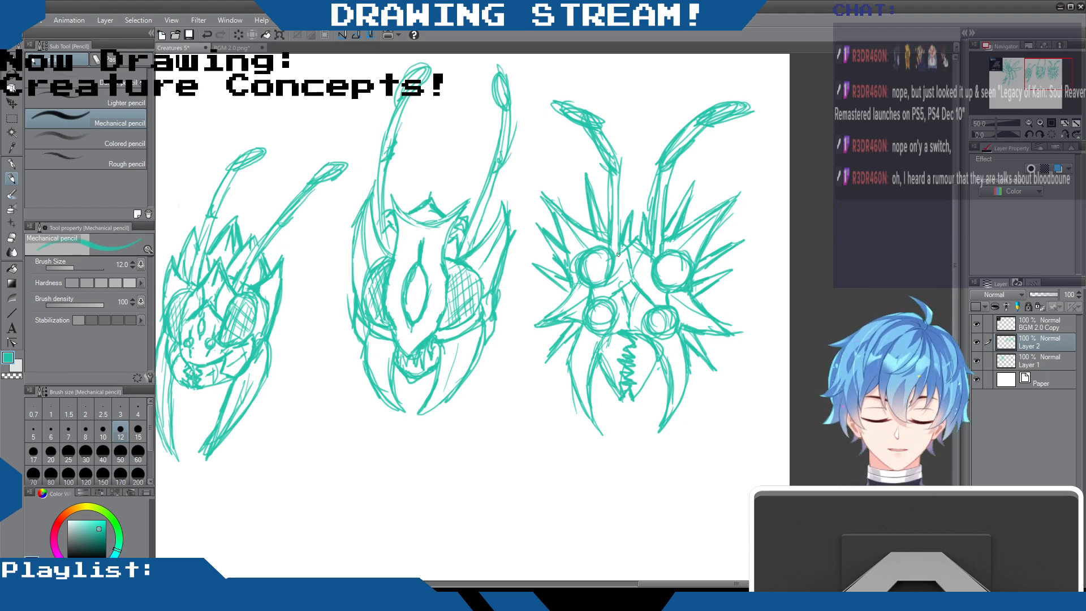
- Reinforce the round eye outlines and add small dot eyes between the large ones on the spiky head
mouse_move(599, 247)
mouse_down()
mouse_move(608, 279)
mouse_move(582, 254)
mouse_move(594, 279)
mouse_up()
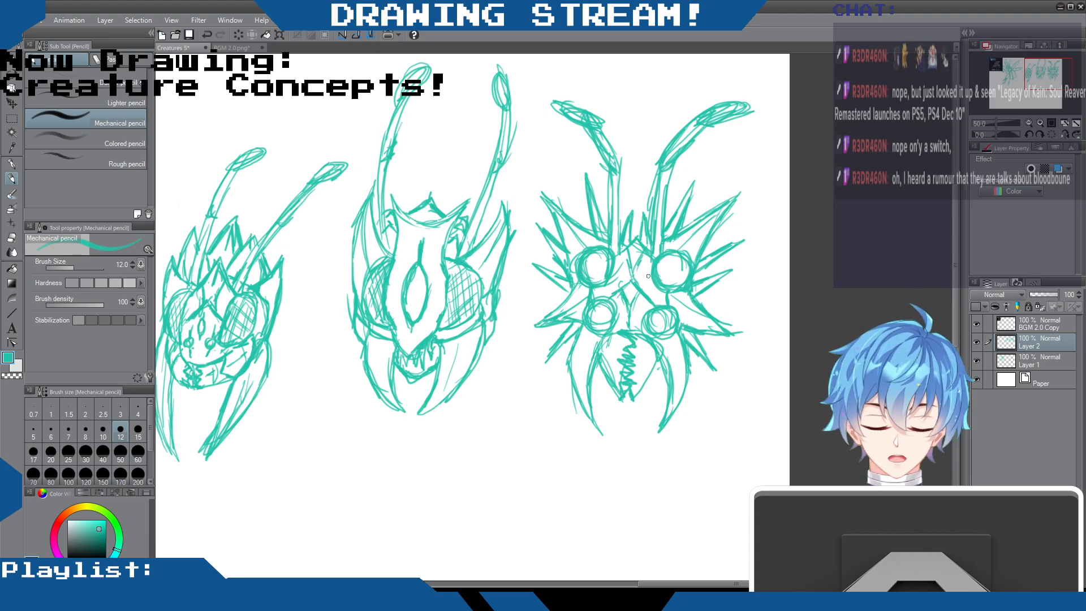
drag(644, 276, 620, 275)
click(610, 286)
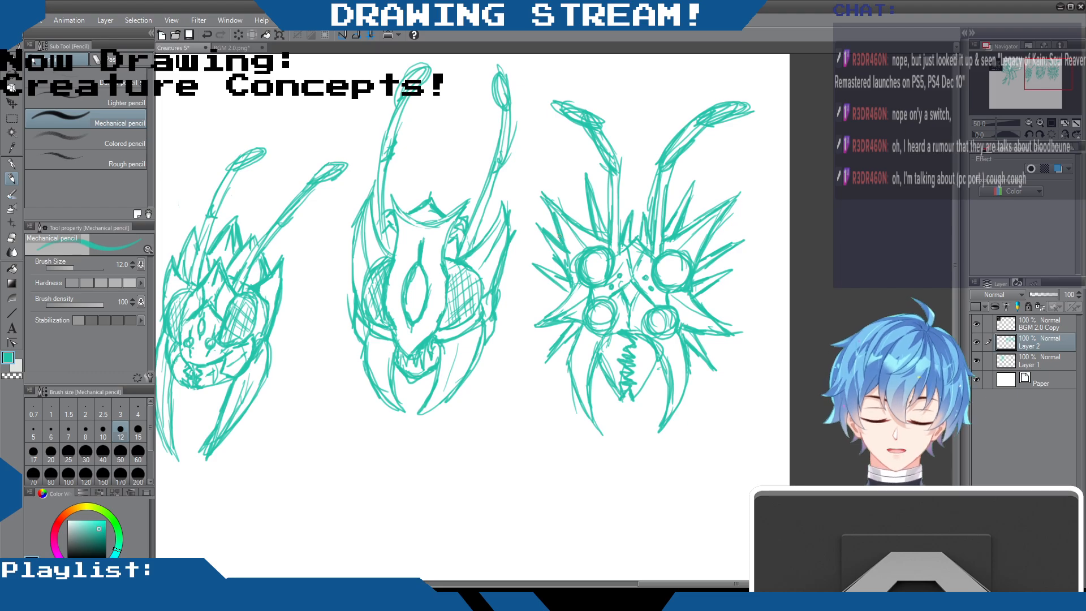
drag(696, 182, 682, 227)
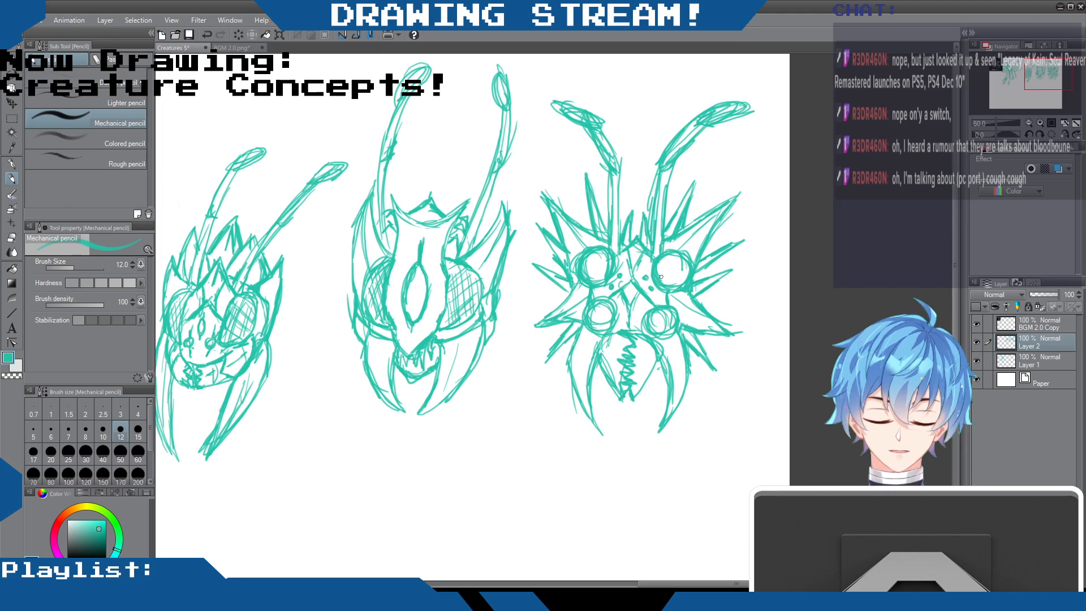
drag(669, 314, 670, 324)
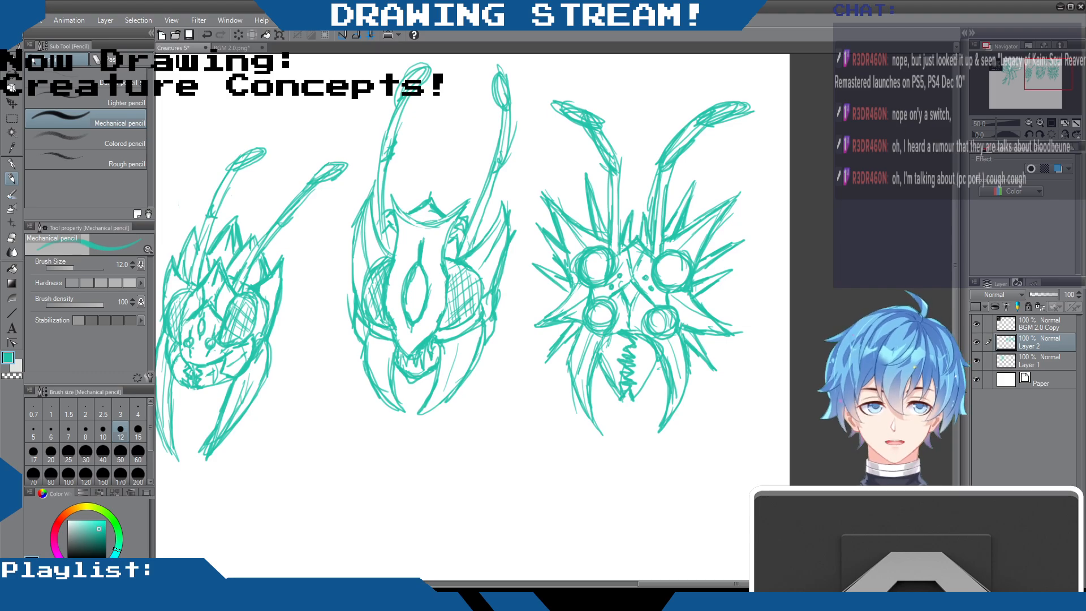
- Darken the left antenna of the four-eyed head and fill in smaller spikes along the sides of the face
drag(605, 138, 611, 151)
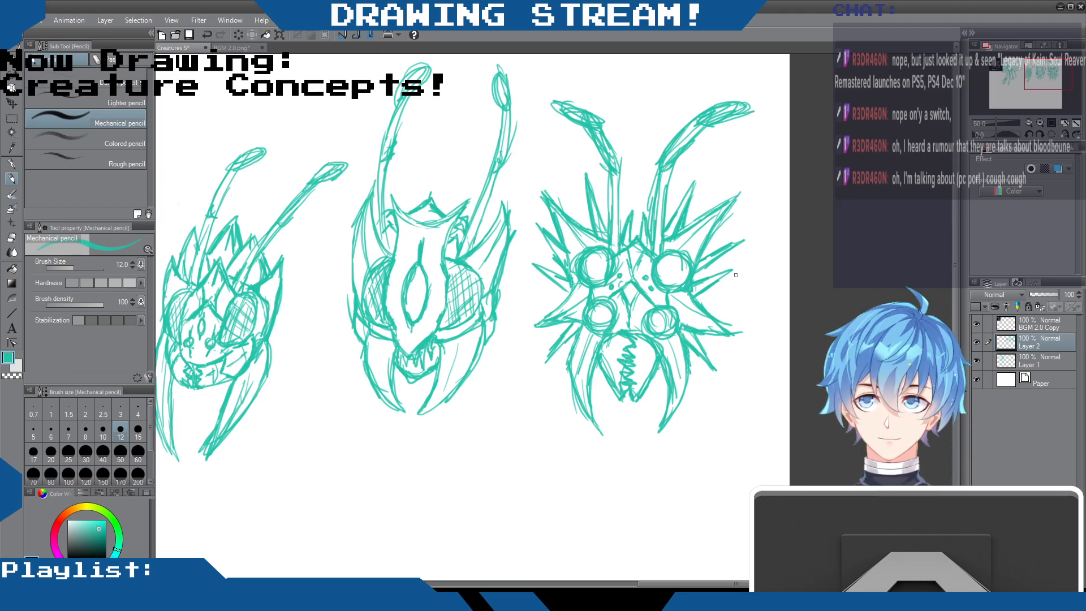
mouse_move(686, 330)
mouse_down()
mouse_move(725, 338)
mouse_move(734, 329)
mouse_up()
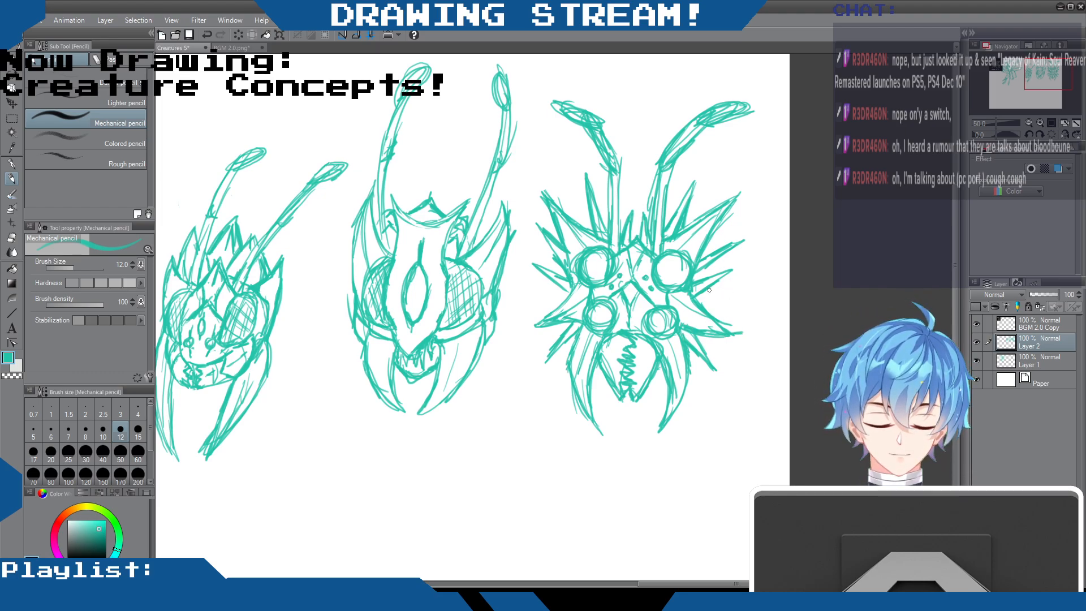
mouse_move(696, 296)
mouse_down()
mouse_move(722, 300)
mouse_move(704, 306)
mouse_up()
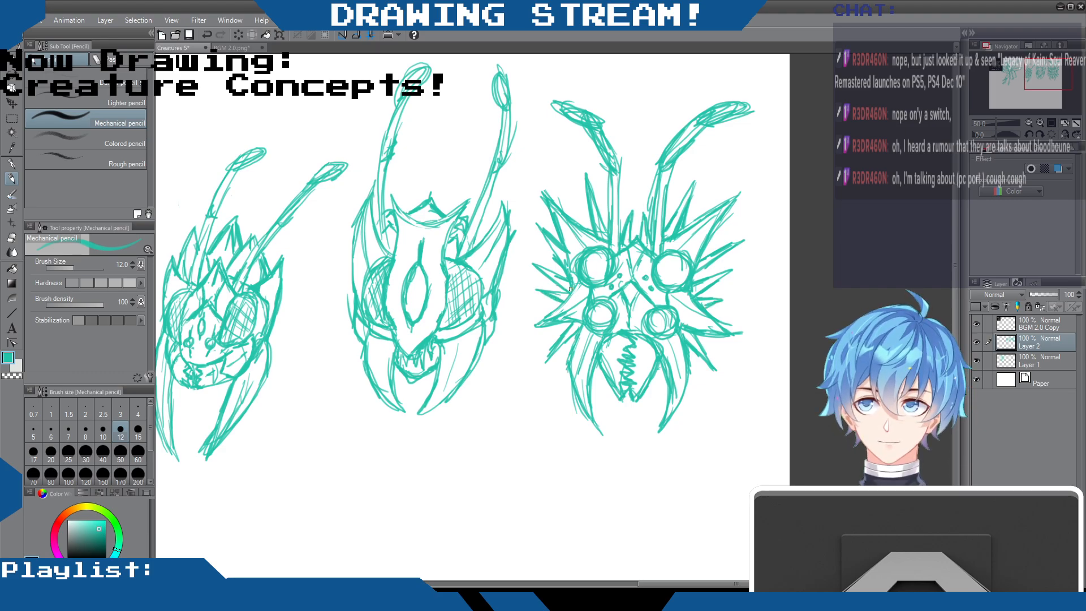
mouse_move(561, 101)
mouse_down()
mouse_move(551, 105)
mouse_move(589, 118)
mouse_up()
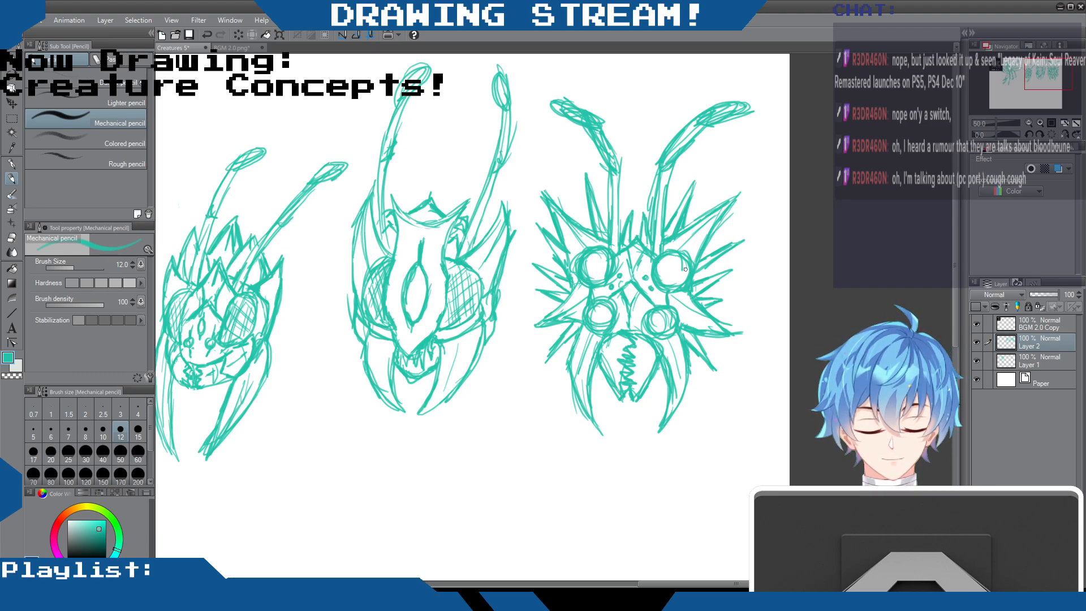
- Crosshatch the four round eyes of the spiky head to give them a compound-eye texture
mouse_move(669, 258)
mouse_down()
mouse_move(663, 273)
mouse_move(675, 280)
mouse_move(685, 266)
mouse_move(679, 280)
mouse_move(664, 272)
mouse_move(678, 263)
mouse_move(684, 278)
mouse_up()
mouse_move(585, 256)
mouse_down()
mouse_move(609, 250)
mouse_move(593, 276)
mouse_move(593, 265)
mouse_move(599, 285)
mouse_move(604, 255)
mouse_up()
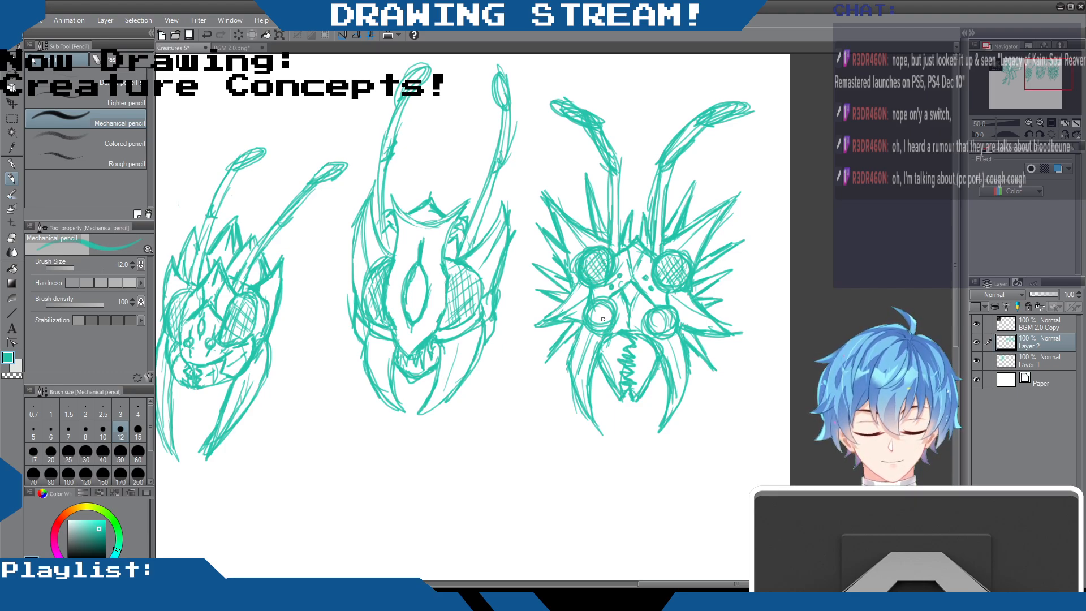
mouse_move(595, 317)
mouse_down()
mouse_move(632, 341)
mouse_move(697, 314)
mouse_move(656, 317)
mouse_move(673, 313)
mouse_move(671, 340)
mouse_move(676, 327)
mouse_move(669, 335)
mouse_move(655, 305)
mouse_move(682, 324)
mouse_up()
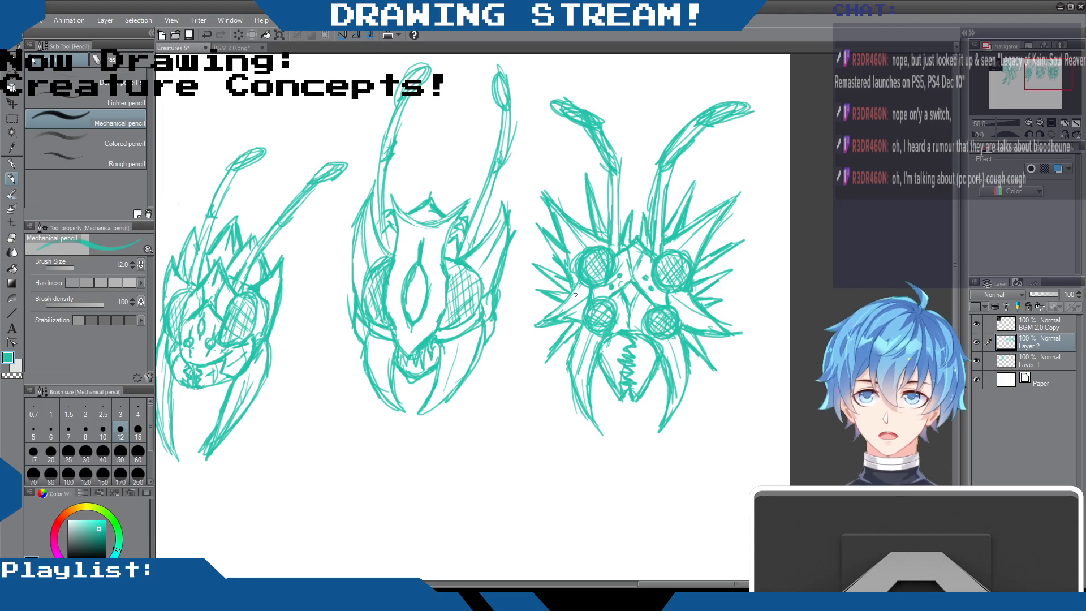
- Sketch joints at the bends of the spiky head's antennae, reinforce the antenna lines, and switch to the Hard eraser
drag(671, 163, 621, 167)
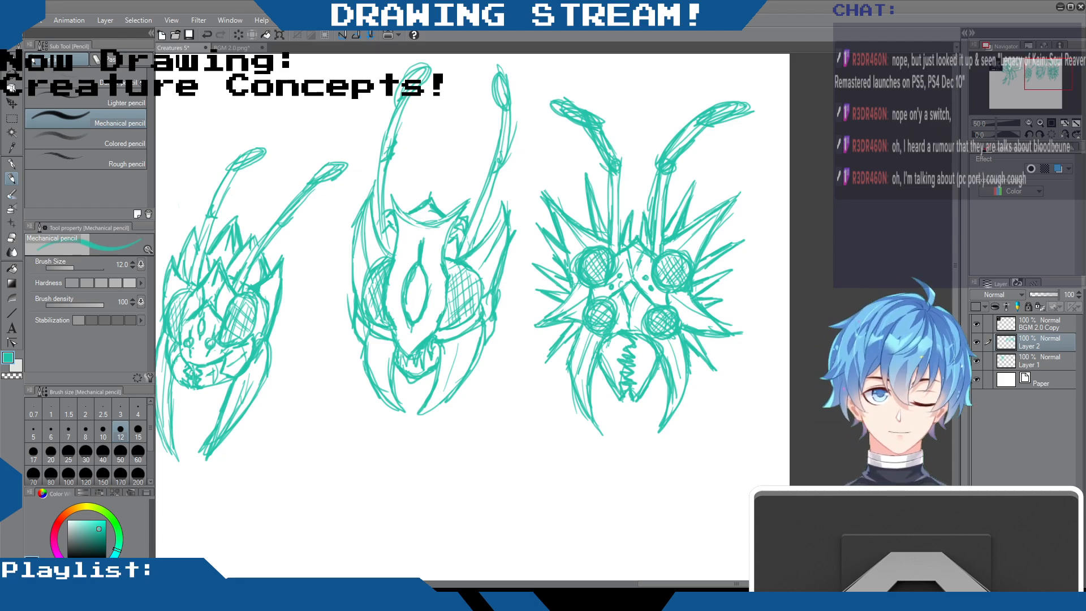
drag(612, 183, 618, 244)
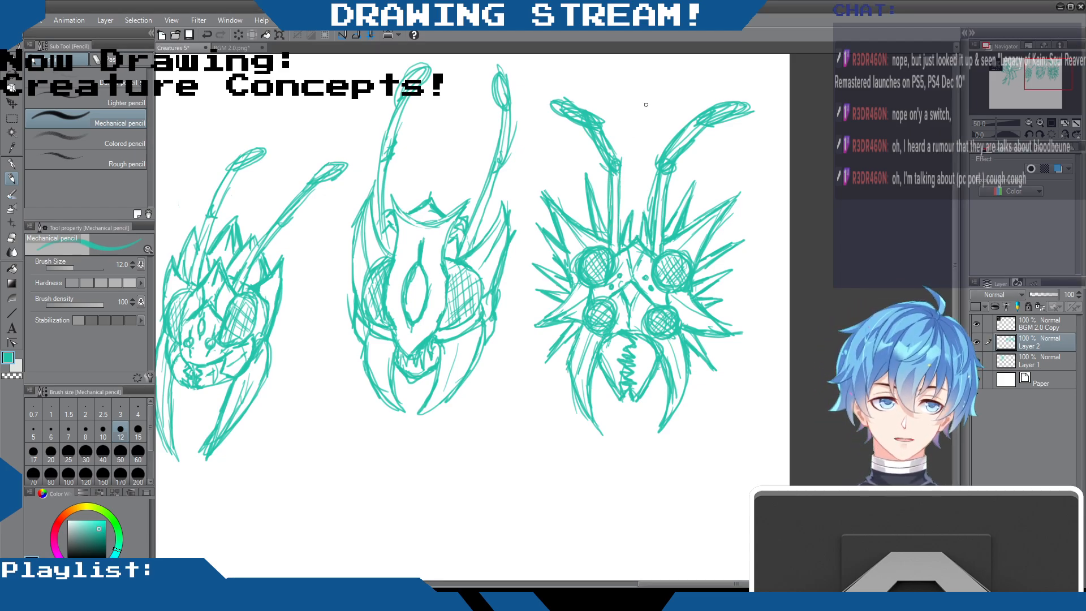
drag(566, 107, 588, 113)
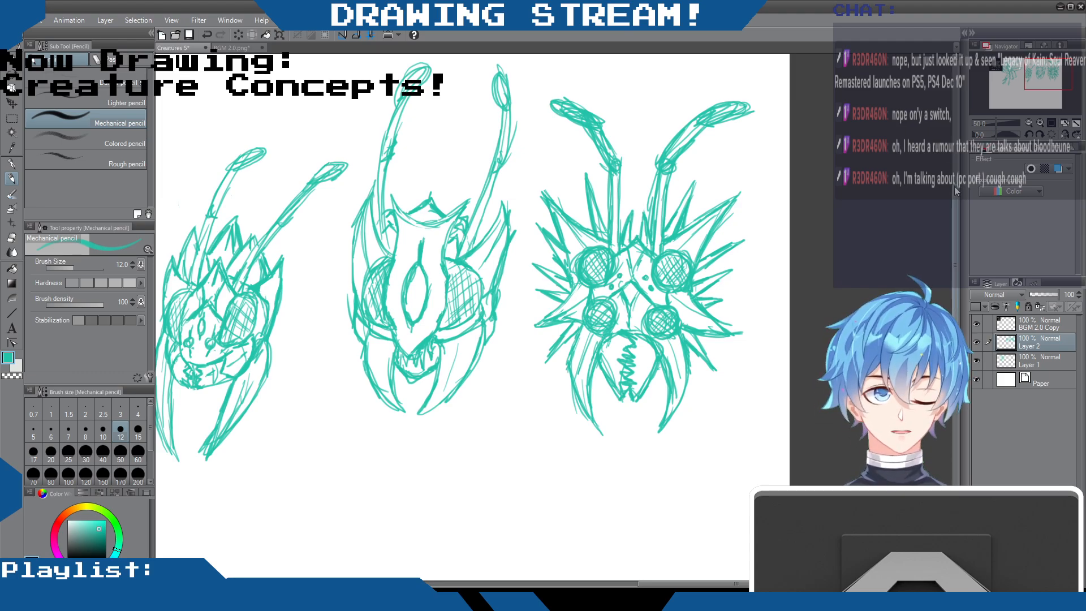
mouse_move(955, 192)
mouse_down()
mouse_move(952, 164)
mouse_move(955, 217)
mouse_up()
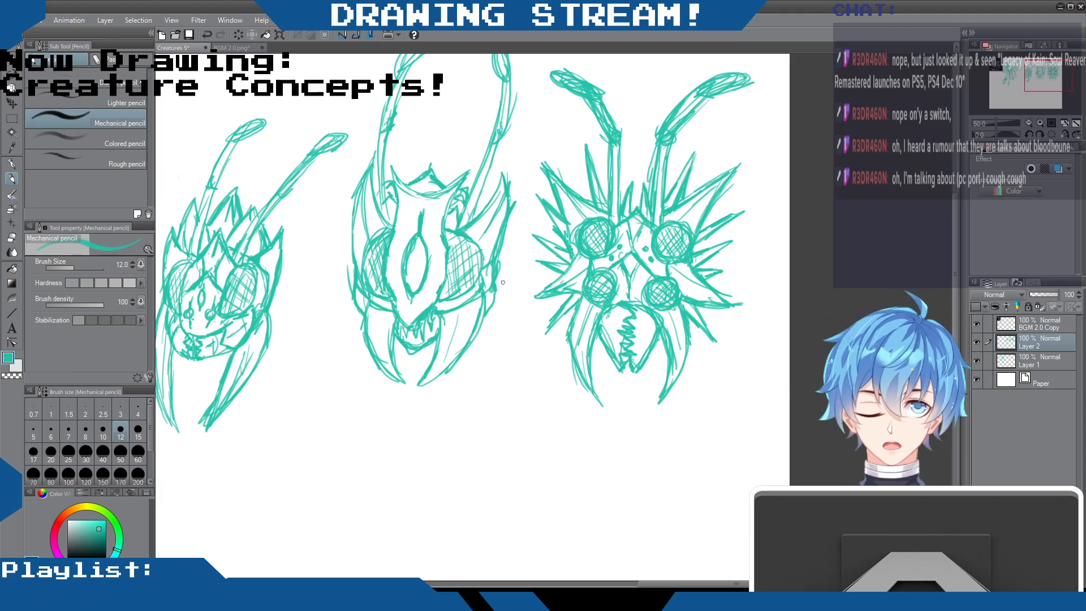
click(12, 239)
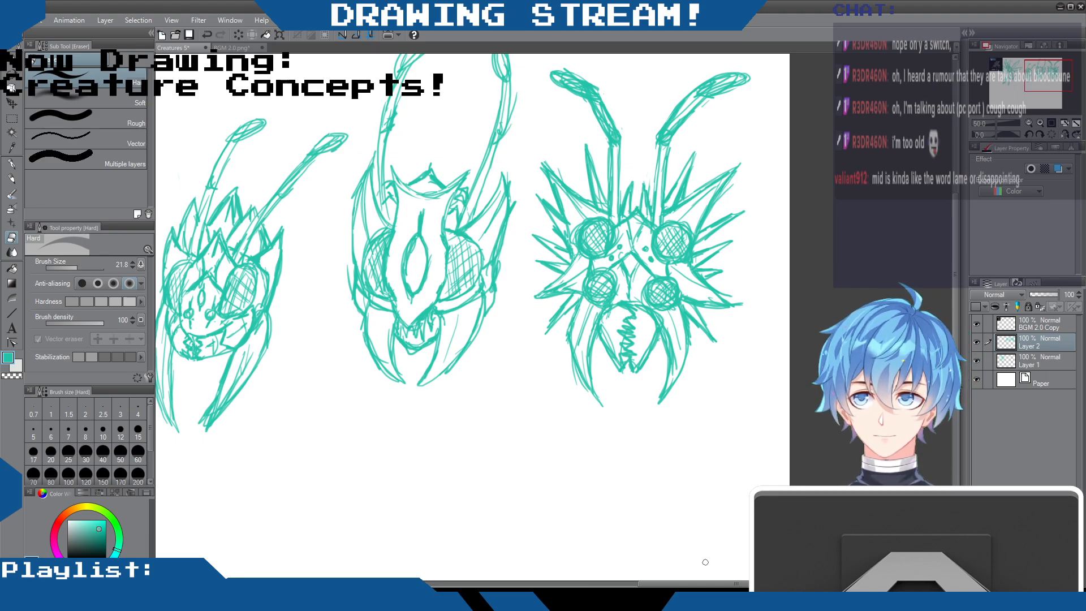
- Review the three insect head concepts alongside the full-body wasp sketch and the BGM 2.0 reference image
scroll(728, 585, left, 3)
mouse_move(727, 585)
mouse_down()
mouse_move(672, 585)
mouse_move(755, 585)
mouse_move(717, 586)
mouse_move(735, 585)
mouse_up()
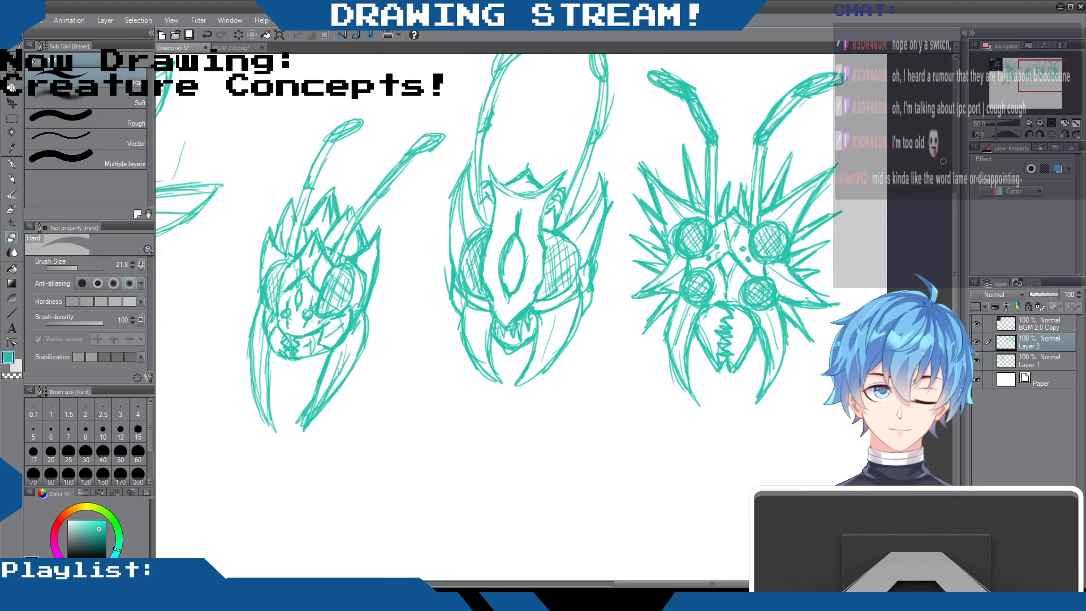
mouse_move(952, 205)
mouse_down()
mouse_move(950, 158)
mouse_move(942, 240)
mouse_move(946, 195)
mouse_up()
mouse_move(735, 582)
mouse_down()
mouse_move(662, 579)
mouse_move(728, 584)
mouse_up()
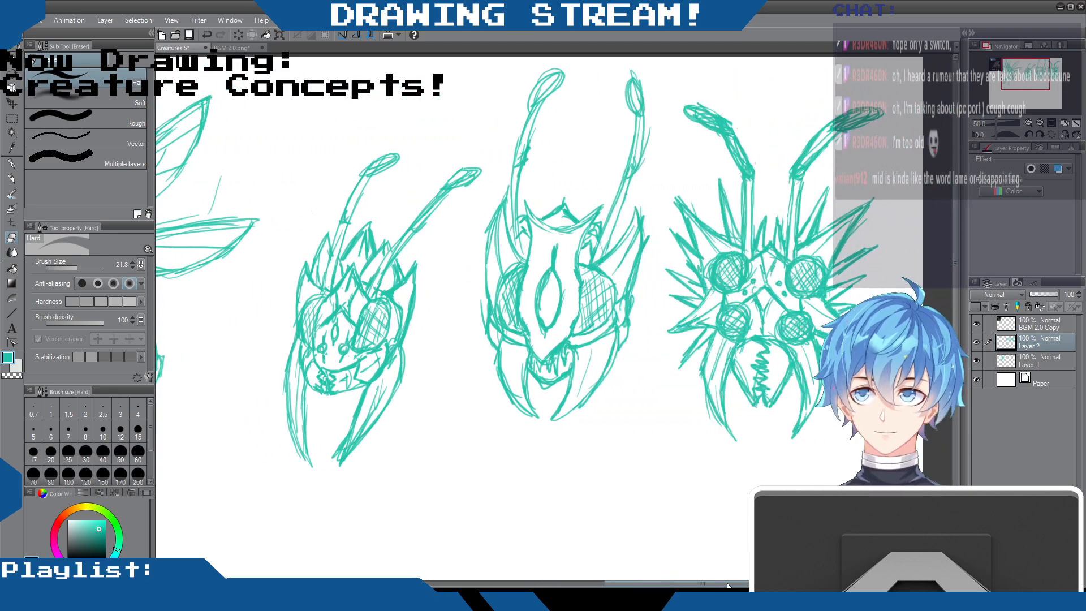
mouse_move(955, 192)
mouse_down()
mouse_move(957, 209)
mouse_move(962, 137)
mouse_move(962, 257)
mouse_move(958, 185)
mouse_move(955, 247)
mouse_move(950, 190)
mouse_up()
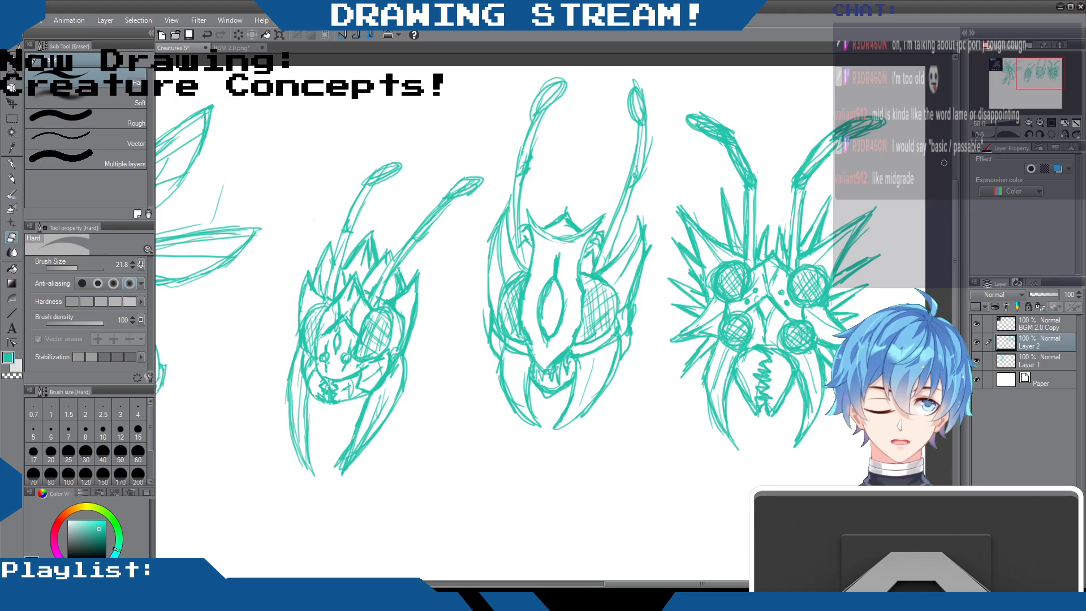
mouse_move(956, 191)
mouse_down()
mouse_move(946, 239)
mouse_move(945, 202)
mouse_move(948, 236)
mouse_up()
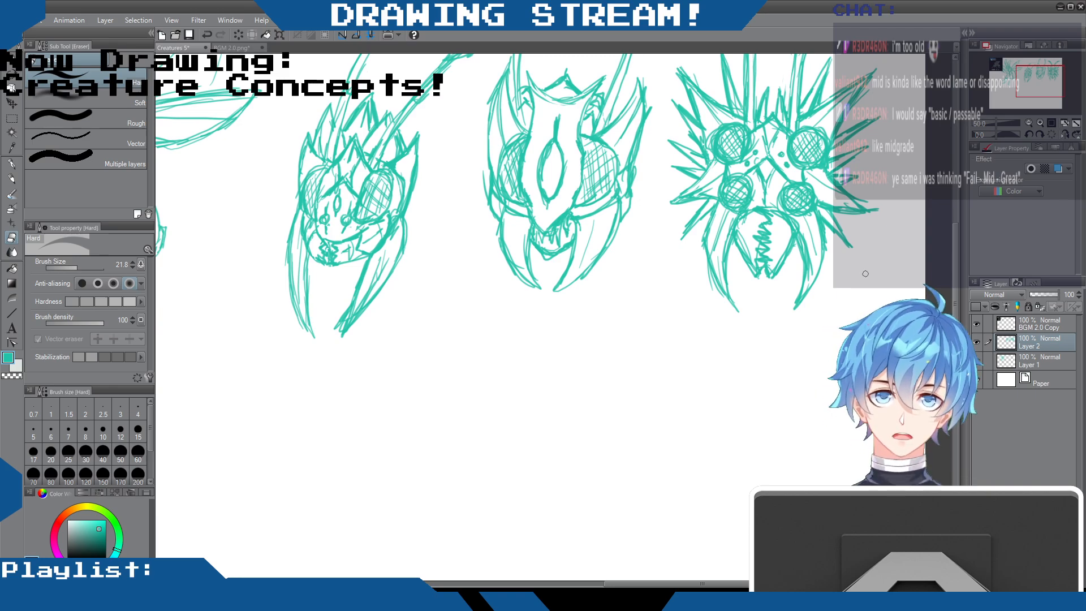
mouse_move(955, 239)
mouse_down()
mouse_move(945, 209)
mouse_move(931, 284)
mouse_move(933, 193)
mouse_move(938, 284)
mouse_move(944, 223)
mouse_up()
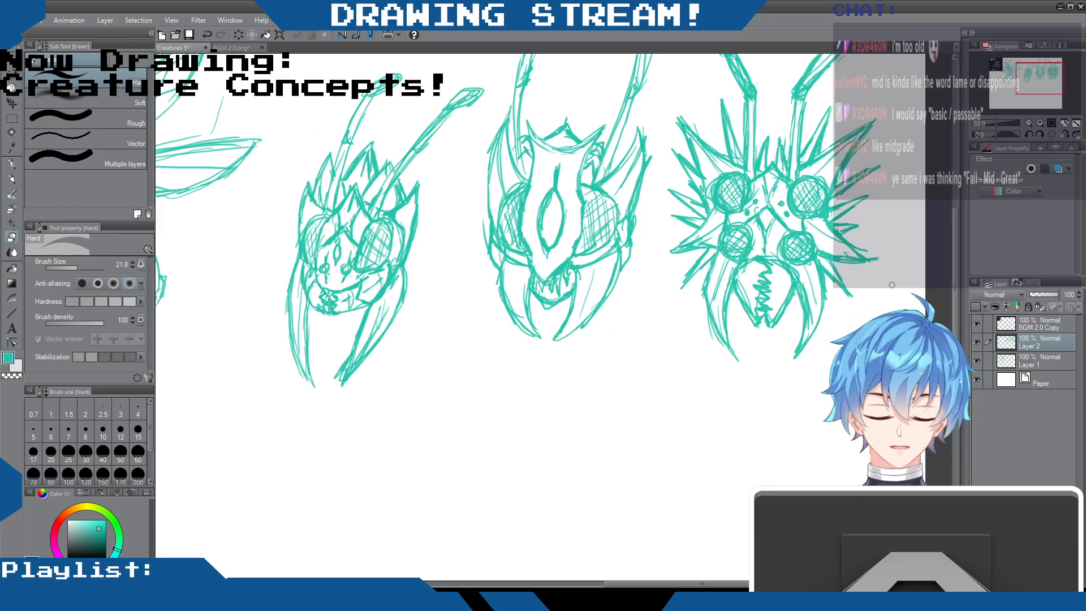
mouse_move(961, 226)
mouse_down()
mouse_move(955, 283)
mouse_move(955, 239)
mouse_up()
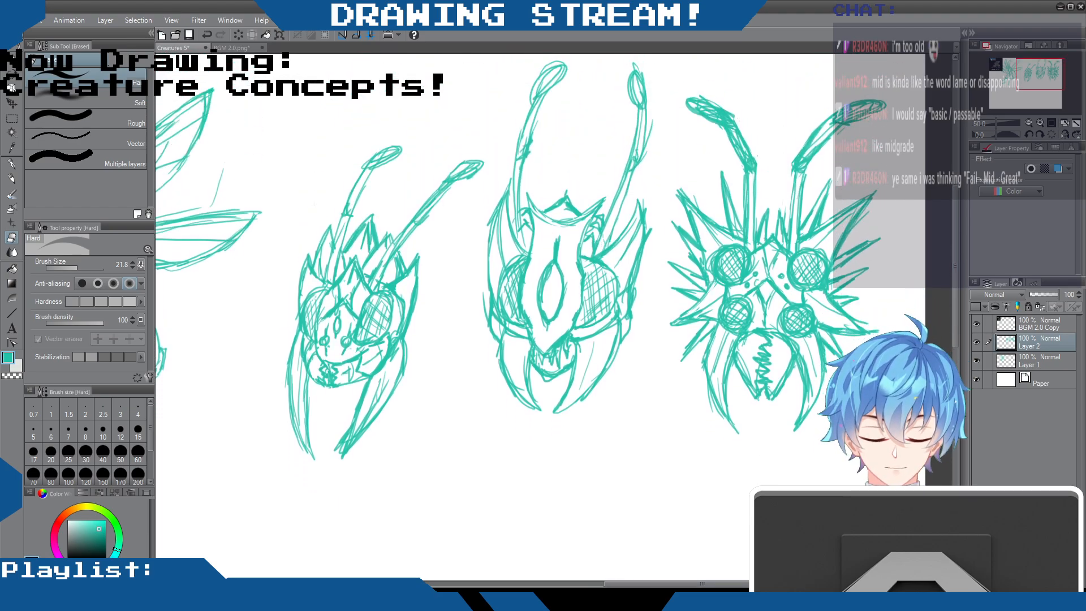
mouse_move(654, 585)
mouse_down()
mouse_move(509, 568)
mouse_move(635, 568)
mouse_move(615, 567)
mouse_move(629, 557)
mouse_up()
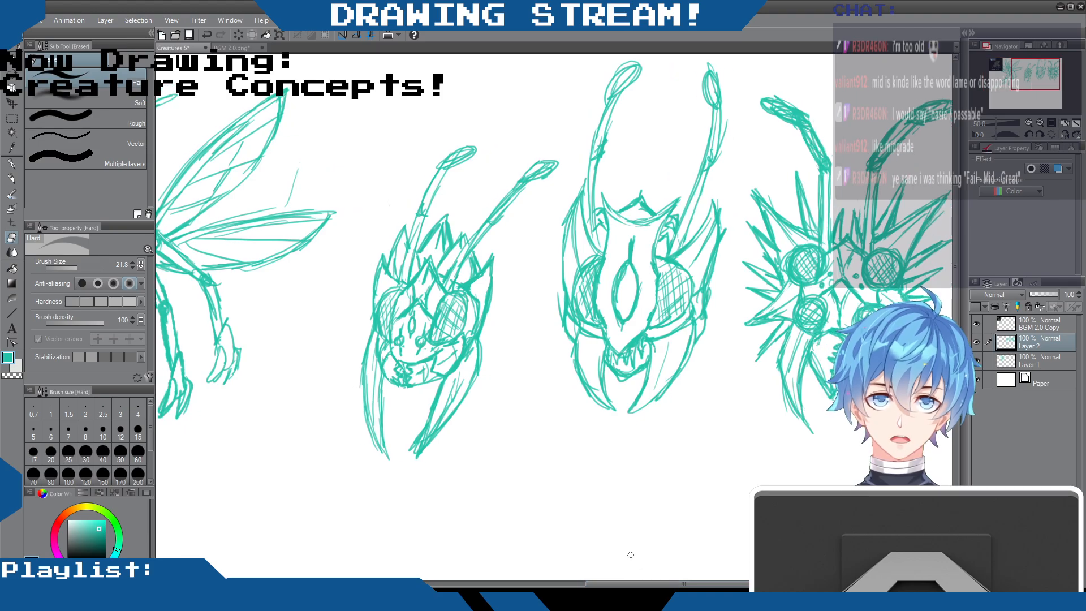
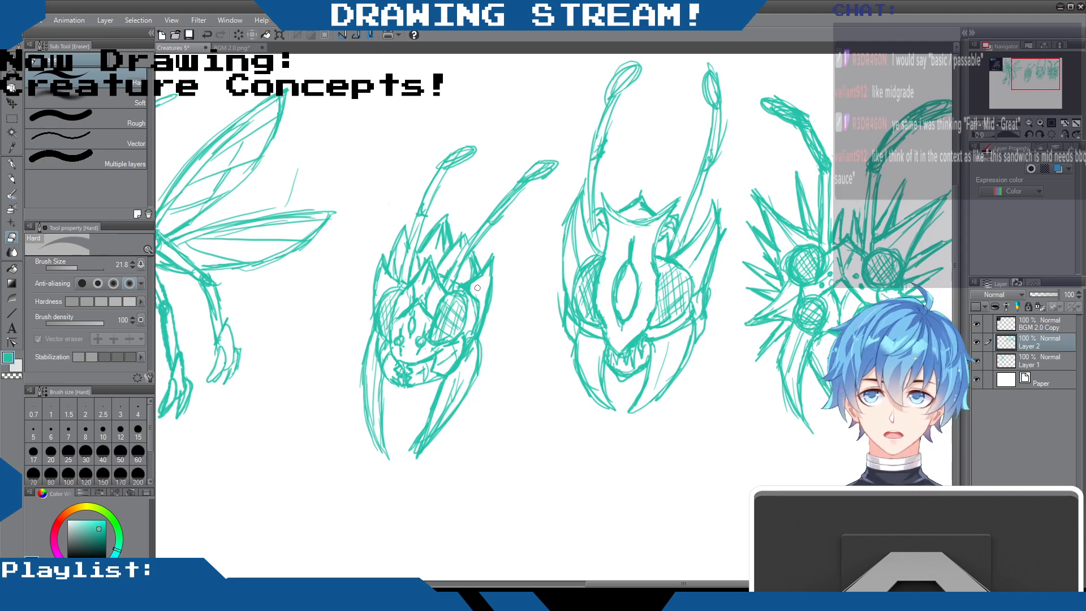
mouse_move(955, 234)
mouse_down()
mouse_move(953, 219)
mouse_move(951, 249)
mouse_up()
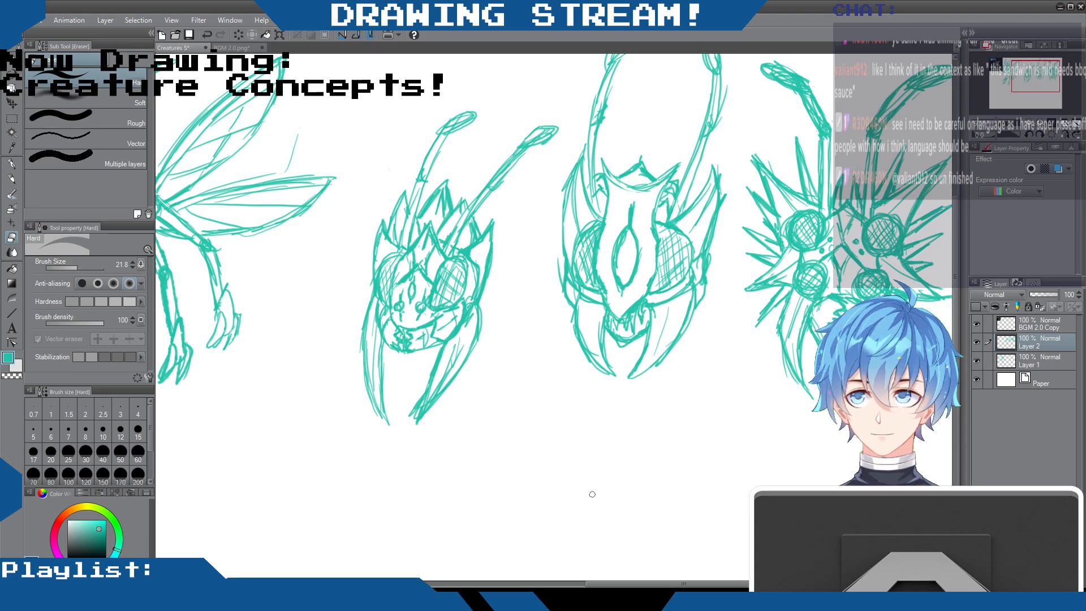
mouse_move(955, 214)
mouse_down()
mouse_move(953, 123)
mouse_move(947, 197)
mouse_up()
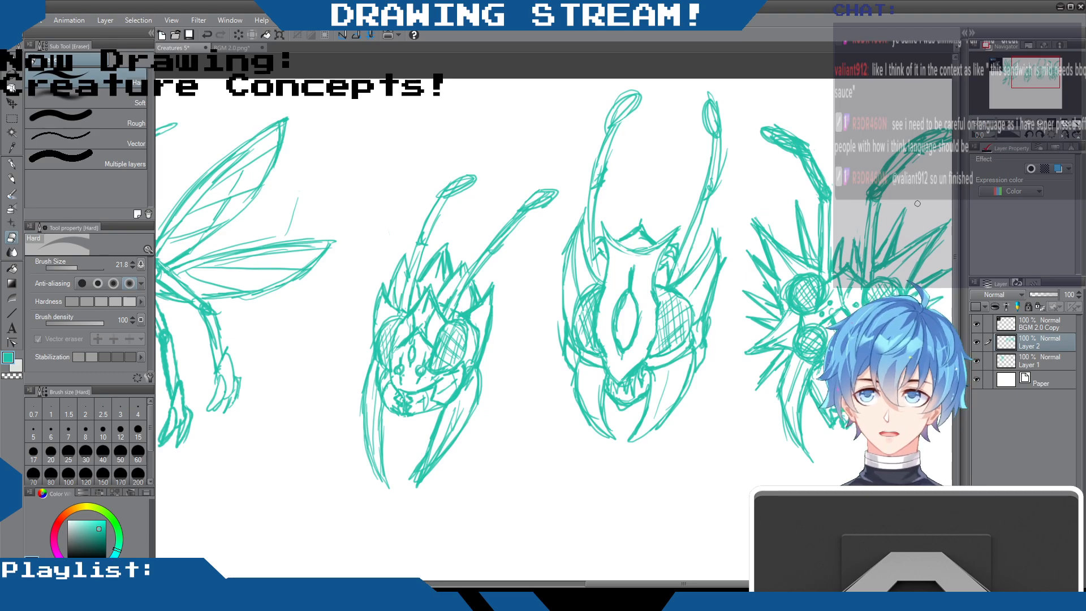
scroll(918, 204, down, 2)
scroll(917, 204, up, 2)
scroll(918, 203, down, 2)
scroll(918, 204, up, 1)
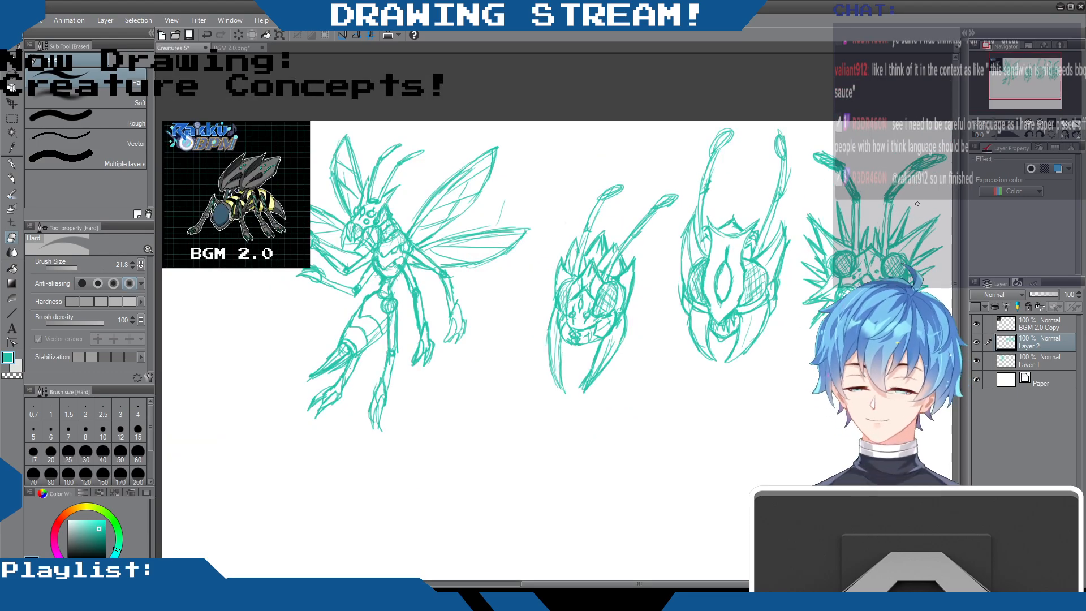
drag(954, 197, 954, 214)
mouse_move(614, 584)
mouse_down()
mouse_move(674, 584)
mouse_move(636, 587)
mouse_up()
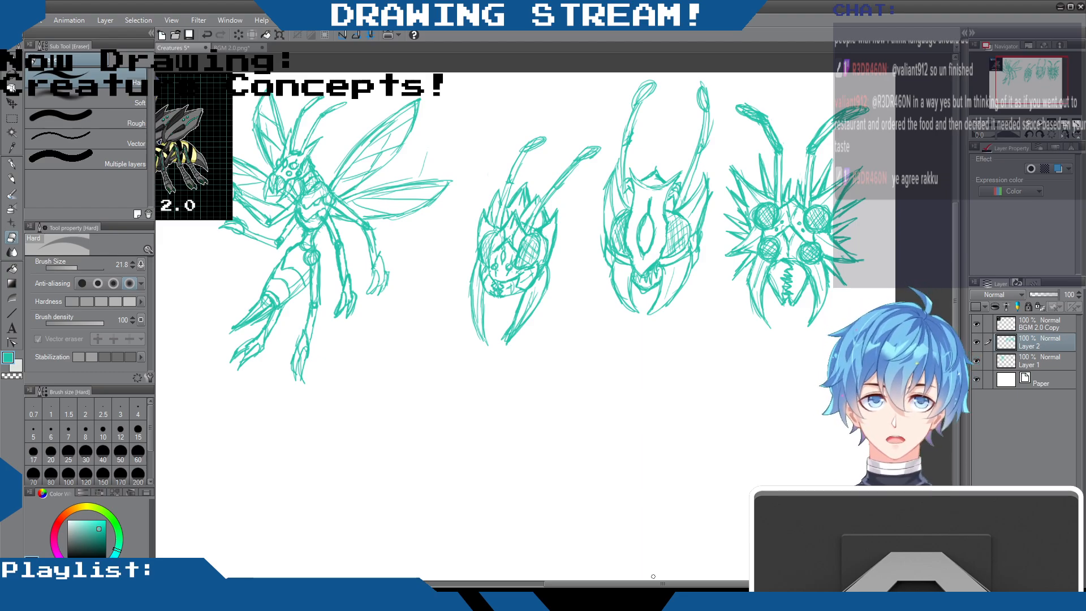
mouse_move(654, 576)
mouse_down()
mouse_move(588, 569)
mouse_move(655, 552)
mouse_up()
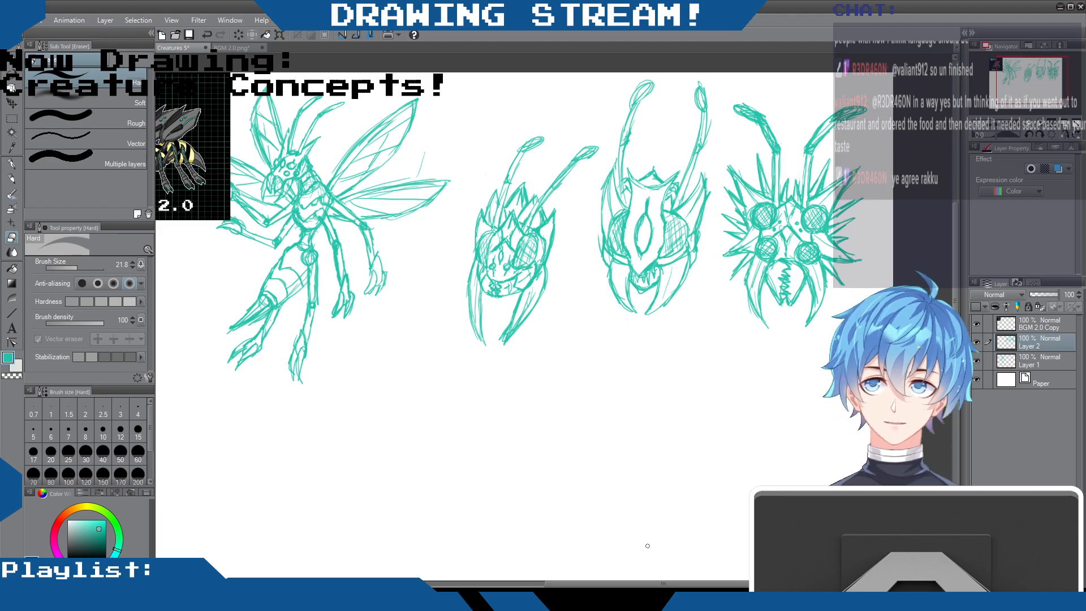
- Save the Creatures 5 drawing and switch to the Mechanical pencil
mouse_move(954, 212)
mouse_down()
mouse_move(953, 189)
mouse_move(945, 253)
mouse_move(942, 230)
mouse_up()
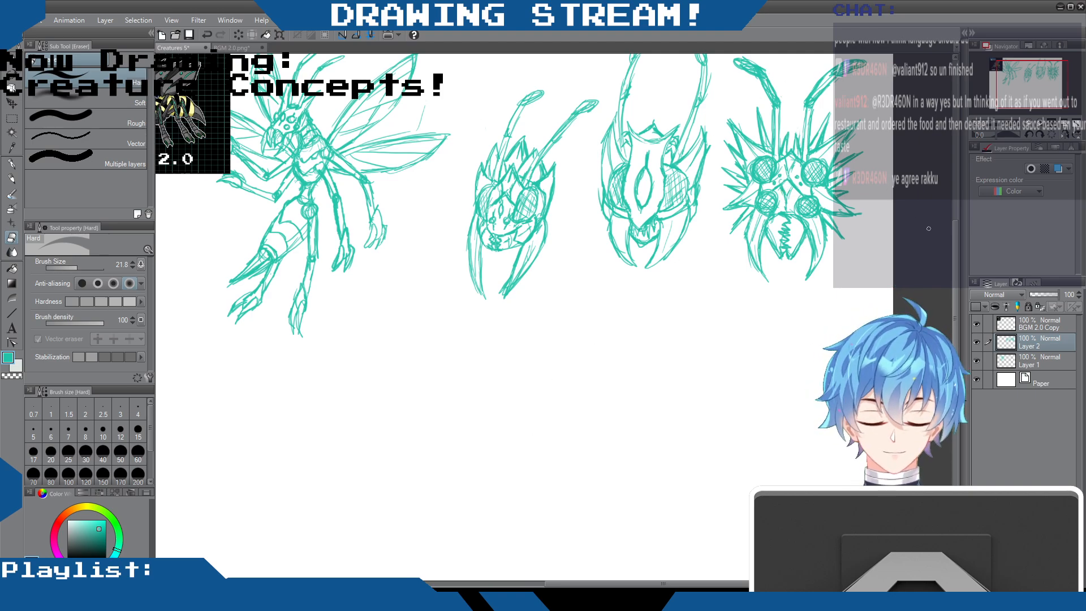
mouse_move(956, 245)
mouse_down()
mouse_move(955, 226)
mouse_move(954, 240)
mouse_up()
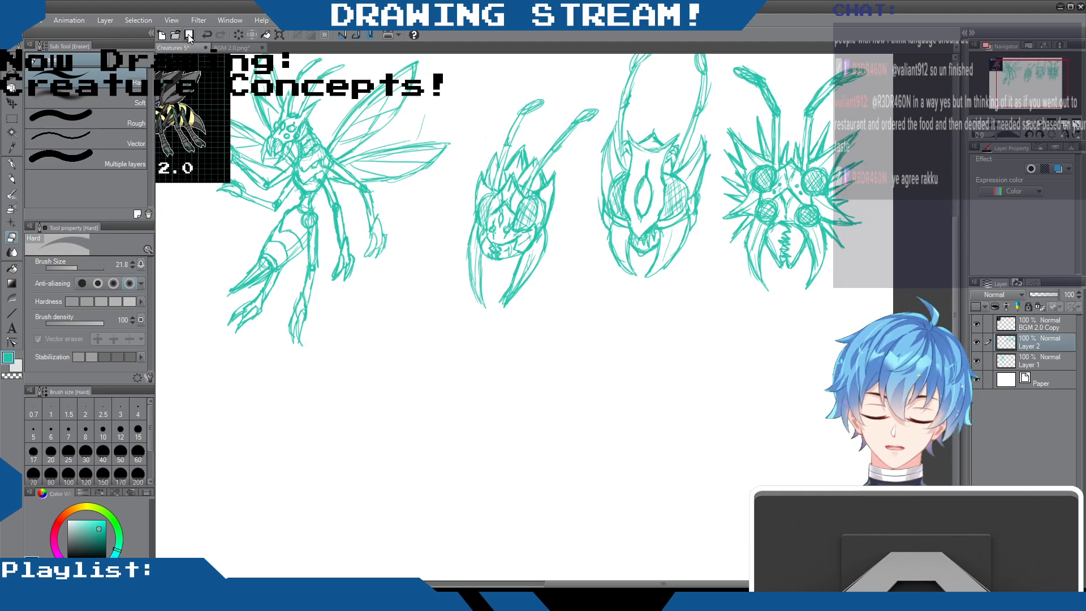
click(189, 34)
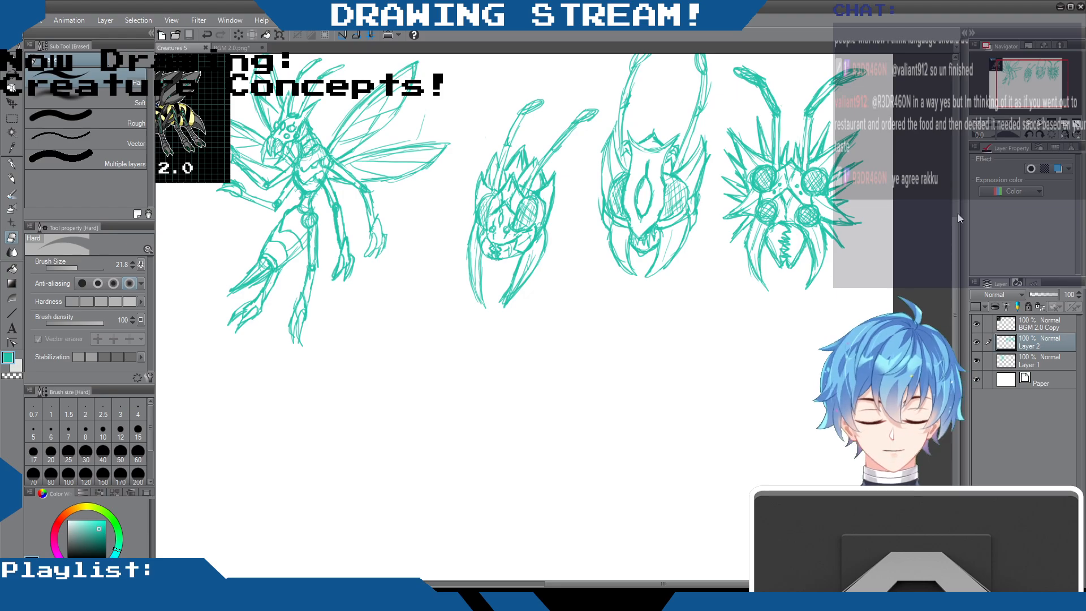
mouse_move(955, 225)
mouse_down()
mouse_move(952, 193)
mouse_move(951, 242)
mouse_move(946, 195)
mouse_move(950, 226)
mouse_up()
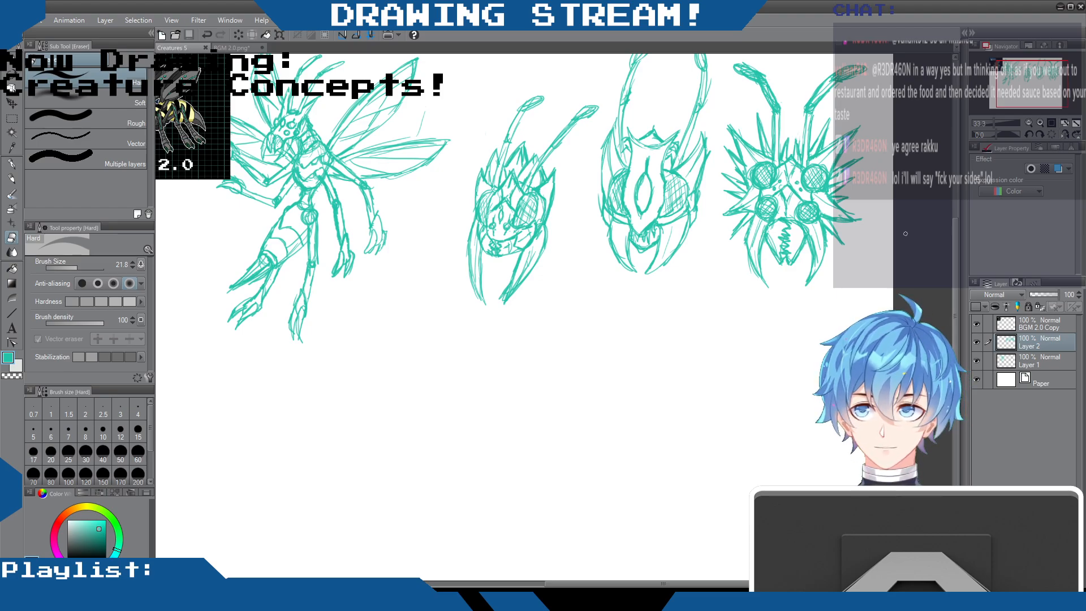
drag(717, 583, 686, 577)
mouse_move(956, 223)
mouse_down()
mouse_move(956, 212)
mouse_move(955, 230)
mouse_up()
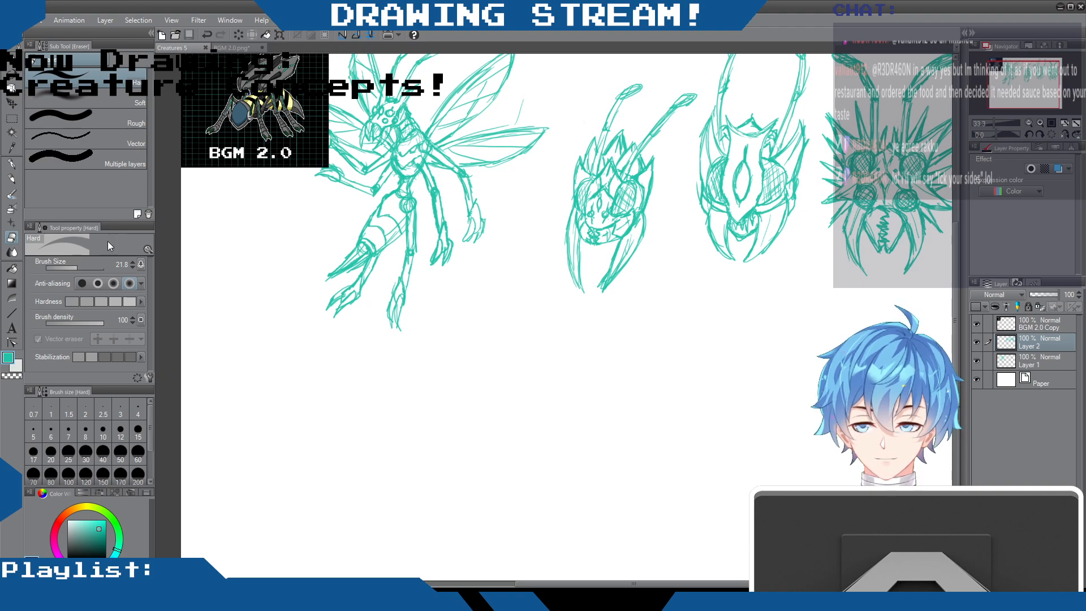
click(11, 179)
mouse_move(495, 382)
mouse_down()
mouse_move(457, 277)
mouse_move(492, 309)
mouse_up()
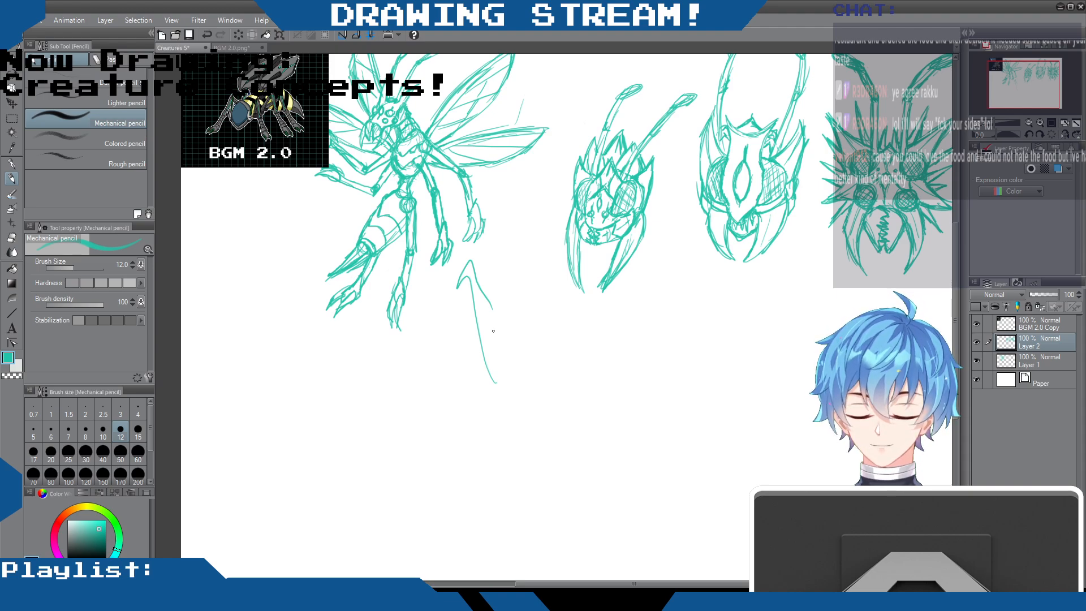
key(ctrl+z)
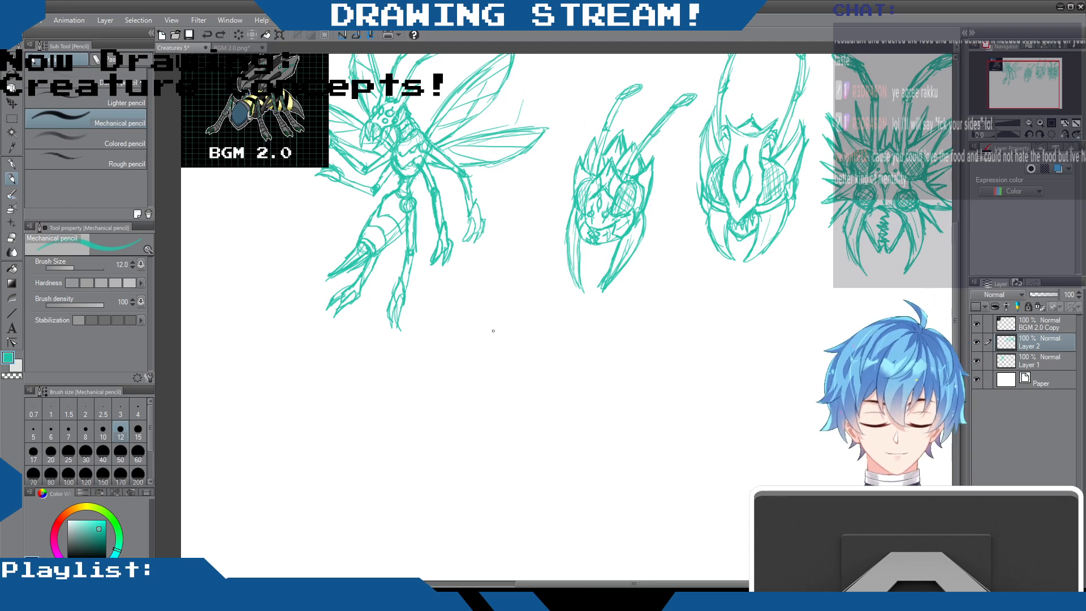
scroll(955, 255, down, 2)
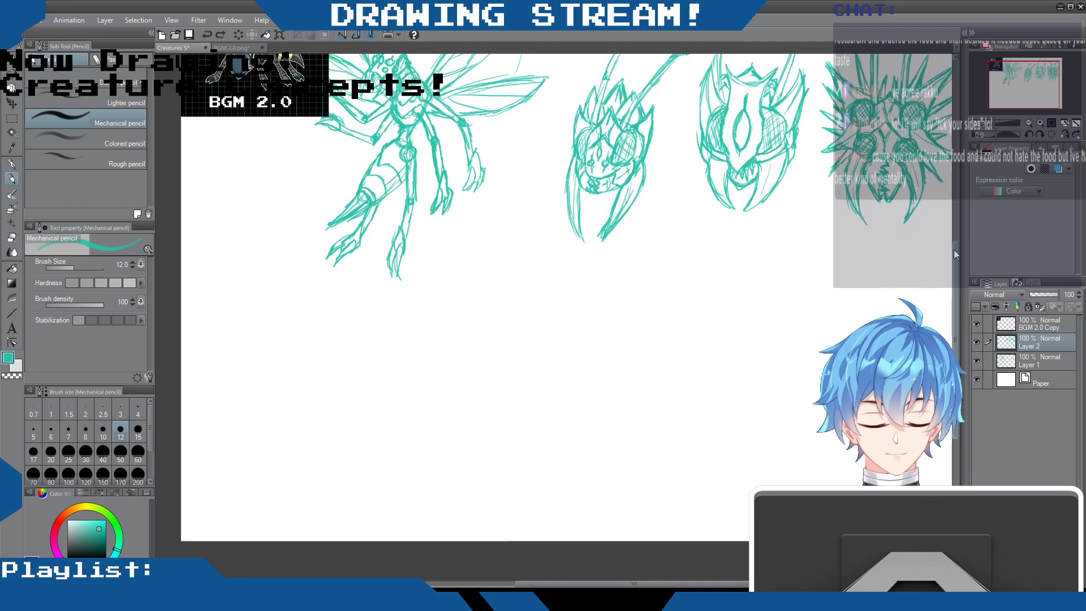
scroll(955, 254, up, 2)
drag(653, 584, 691, 584)
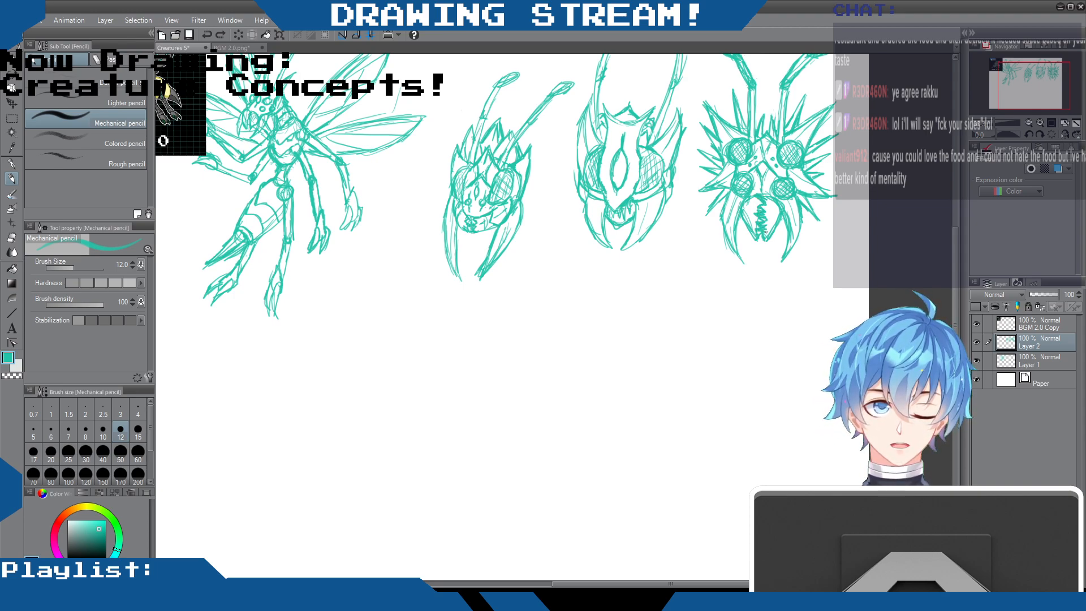
drag(752, 217, 747, 231)
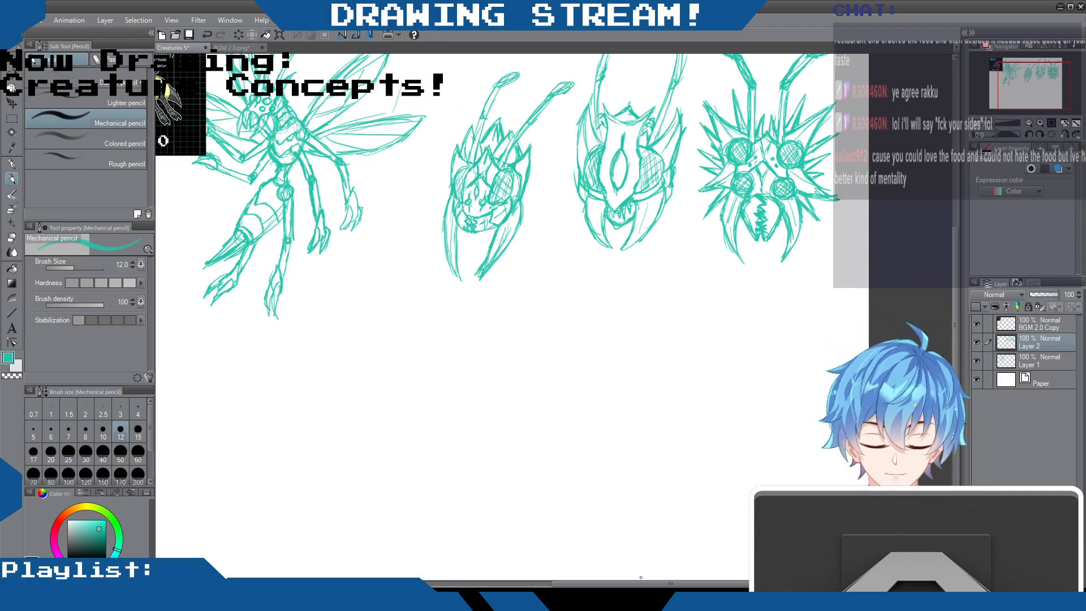
- Sketch a small upright insect below the full-body wasp, with a segmented body and thin legs ending in round feet
drag(641, 584, 572, 584)
mouse_move(953, 240)
mouse_down()
mouse_move(957, 266)
mouse_move(953, 249)
mouse_up()
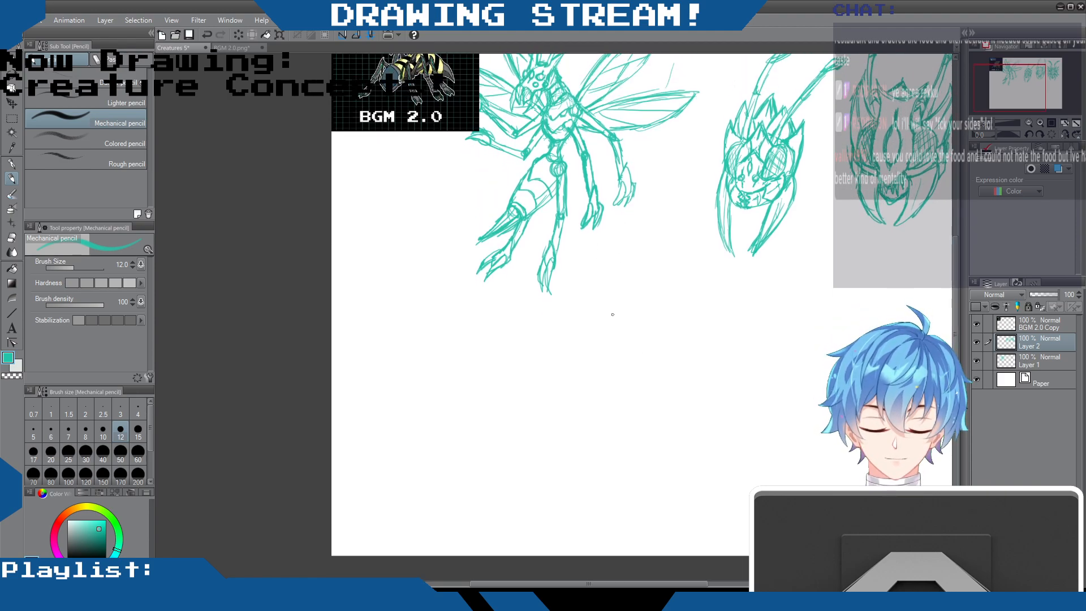
drag(613, 301, 612, 320)
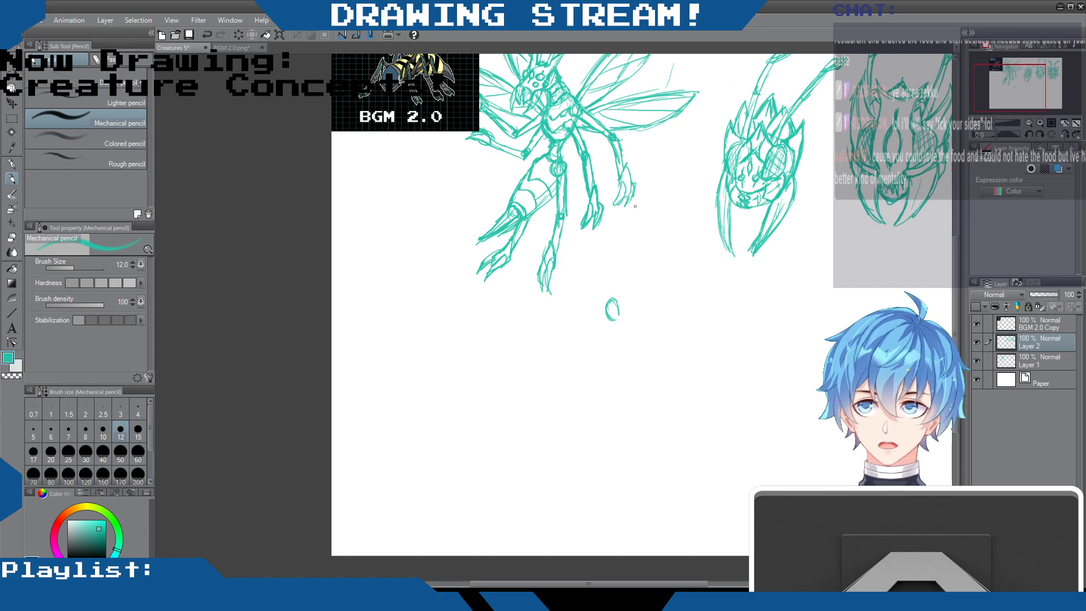
mouse_move(606, 298)
mouse_down()
mouse_move(615, 295)
mouse_move(596, 301)
mouse_move(630, 333)
mouse_up()
mouse_move(615, 318)
mouse_down()
mouse_move(634, 330)
mouse_move(615, 313)
mouse_move(640, 331)
mouse_move(618, 320)
mouse_up()
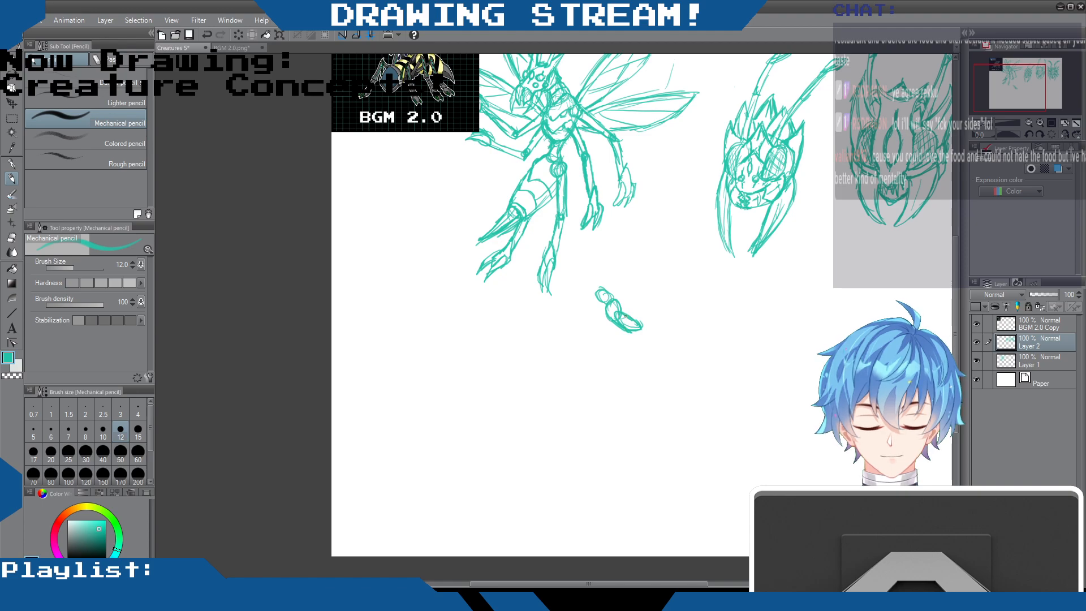
mouse_move(638, 301)
mouse_down()
mouse_move(652, 328)
mouse_move(640, 302)
mouse_move(649, 345)
mouse_move(596, 341)
mouse_up()
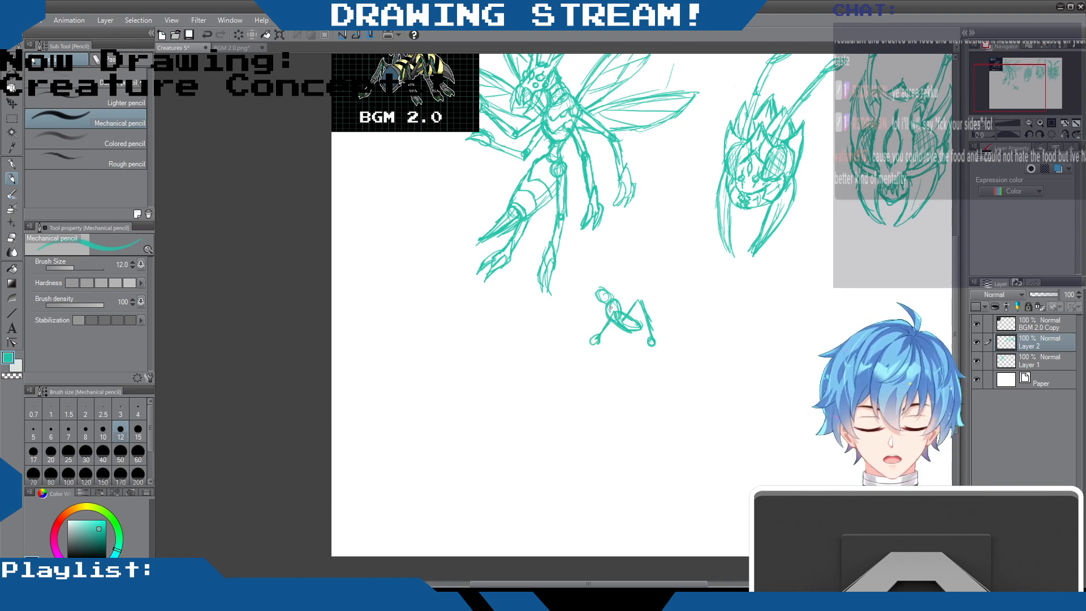
mouse_move(606, 311)
mouse_down()
mouse_move(576, 333)
mouse_move(581, 321)
mouse_move(639, 330)
mouse_up()
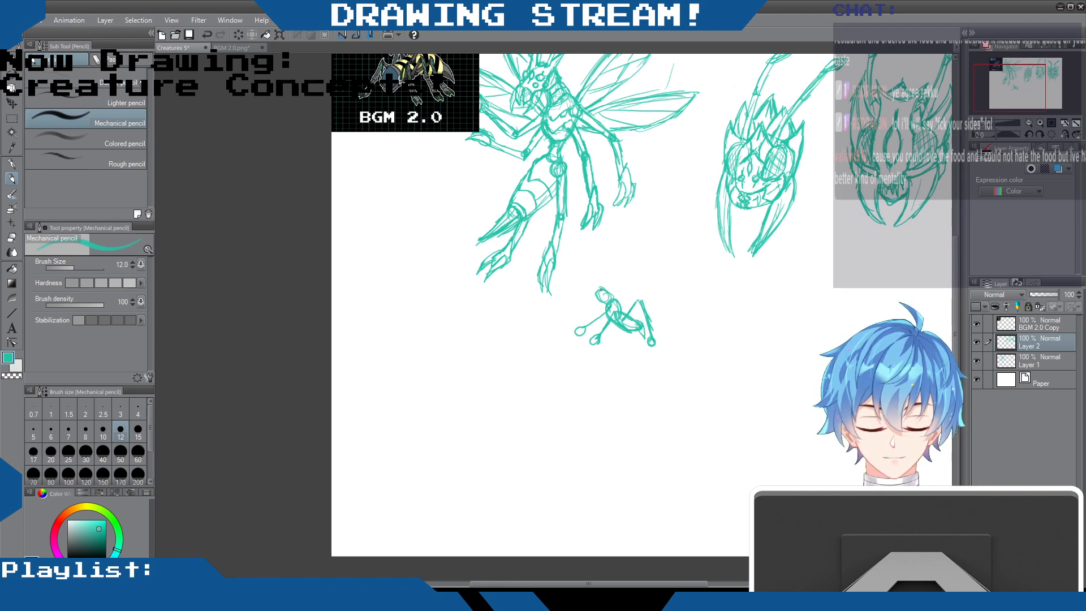
- Add curved antennae and two raised wings to the small upright insect, and touch up its front leg
mouse_move(599, 289)
mouse_down()
mouse_move(595, 269)
mouse_move(601, 284)
mouse_up()
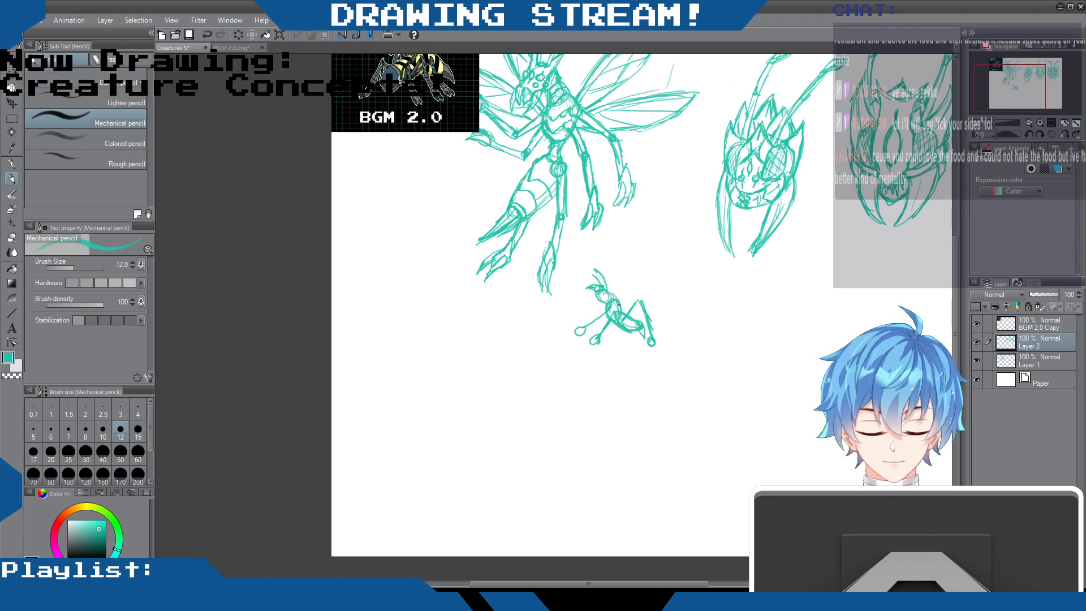
drag(618, 303, 603, 290)
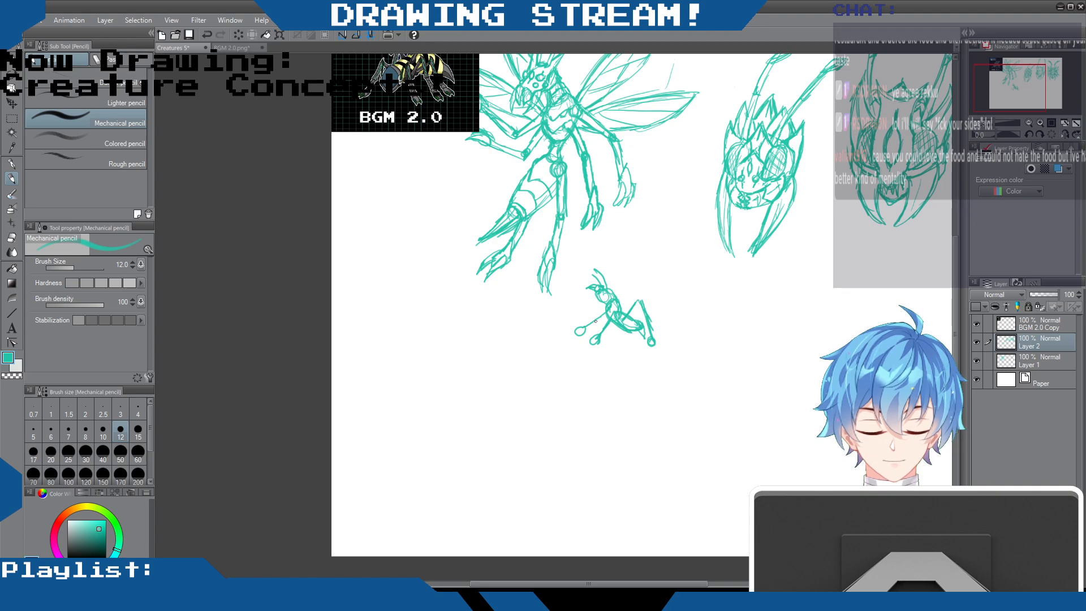
mouse_move(622, 305)
mouse_down()
mouse_move(655, 262)
mouse_move(628, 300)
mouse_move(626, 288)
mouse_move(618, 298)
mouse_move(623, 255)
mouse_up()
drag(624, 256, 619, 300)
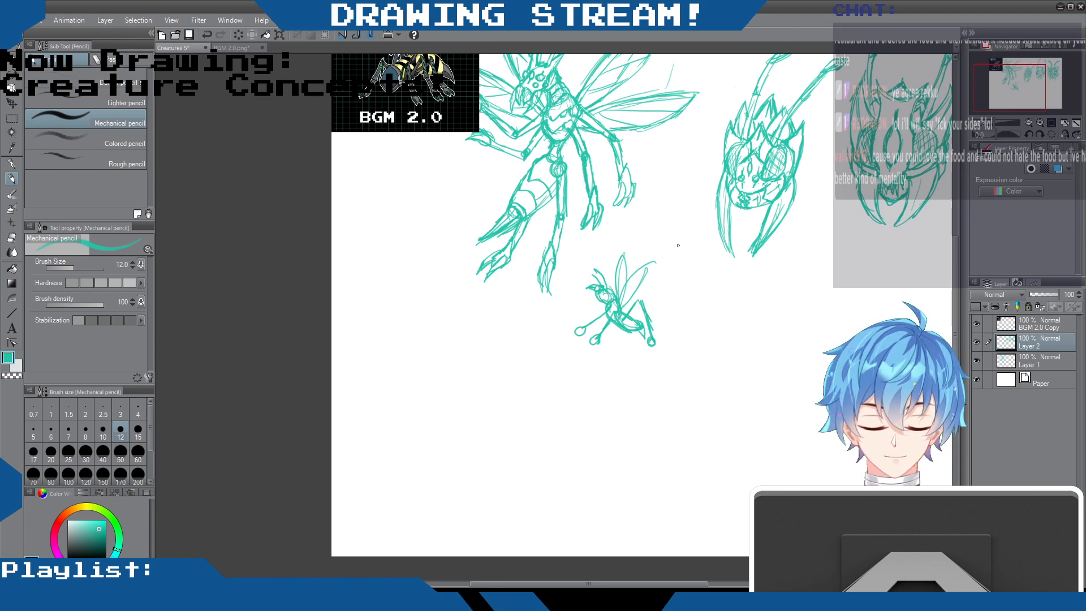
drag(601, 318, 582, 330)
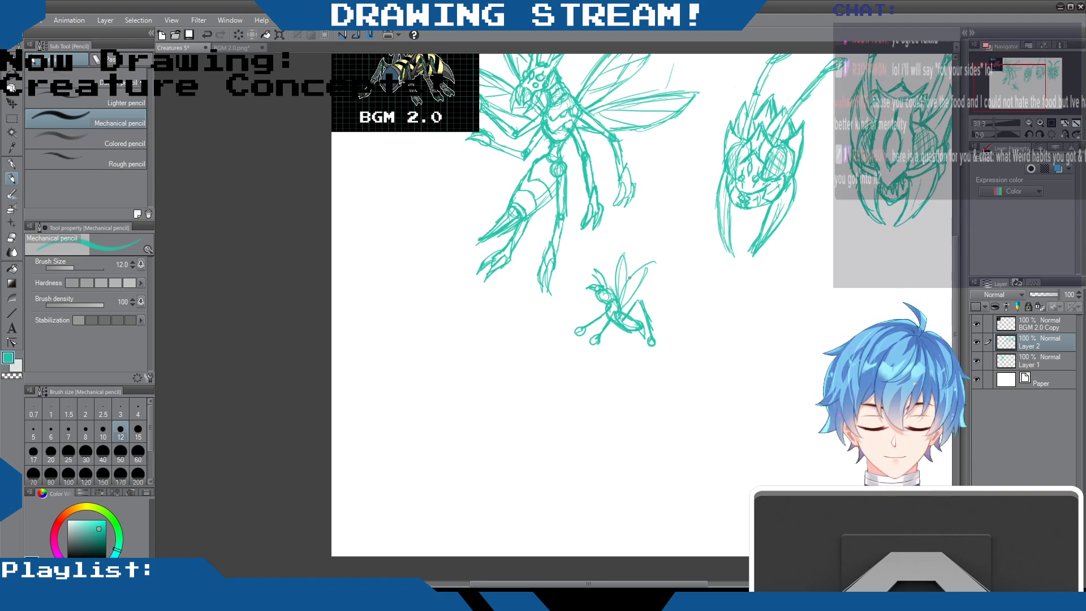
drag(634, 272, 622, 293)
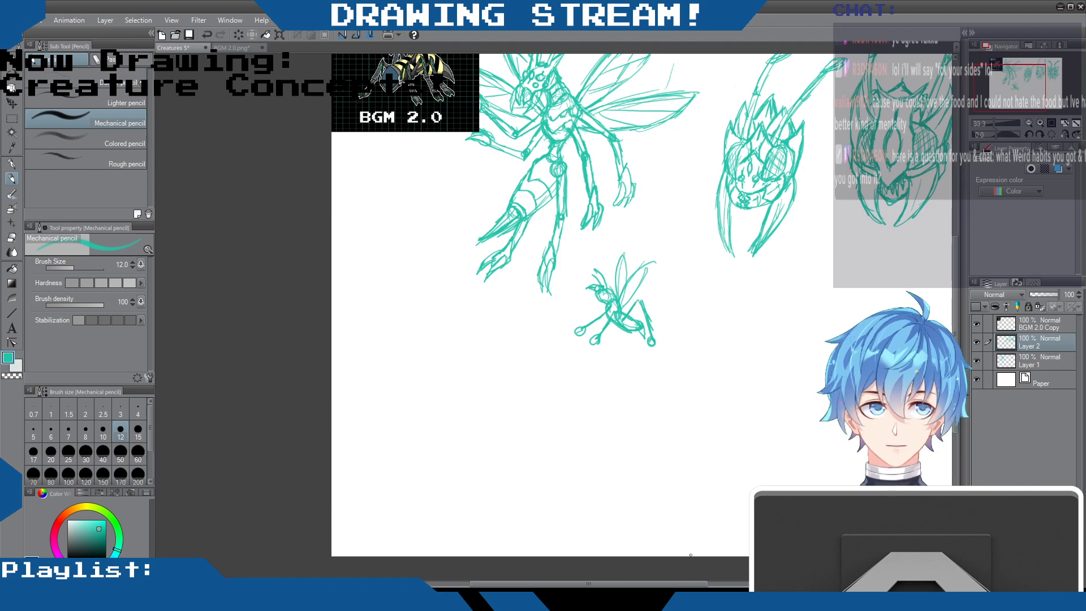
- Sketch a second small insect beside the first in side view, with oval body segments, raised wings, pointed abdomen and round-footed legs
scroll(684, 580, right, 5)
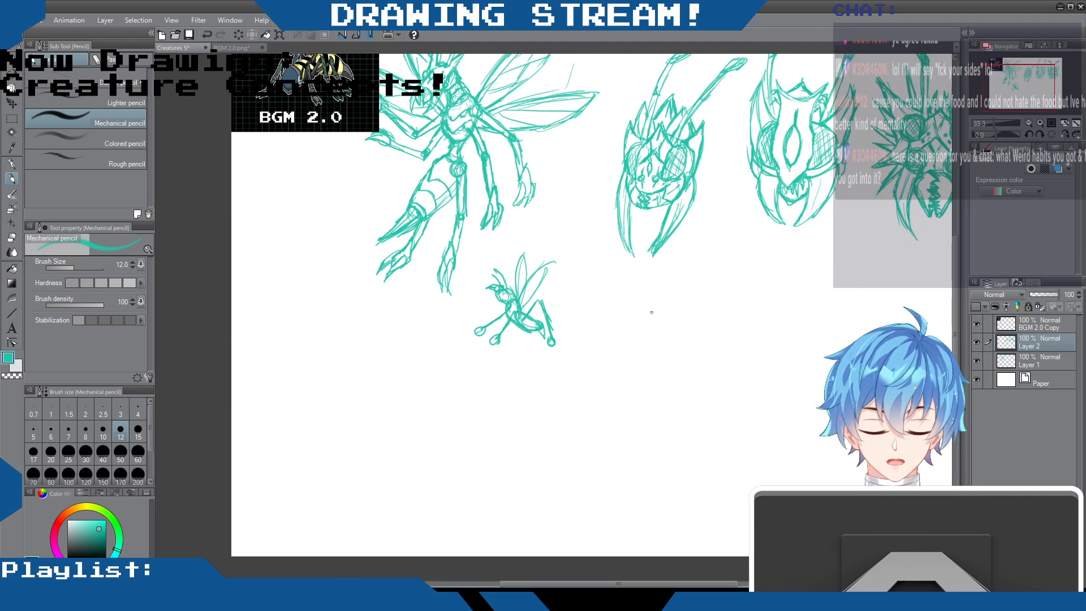
mouse_move(641, 312)
mouse_down()
mouse_move(633, 328)
mouse_move(661, 311)
mouse_move(633, 316)
mouse_move(673, 307)
mouse_move(686, 305)
mouse_move(660, 323)
mouse_move(690, 317)
mouse_move(628, 325)
mouse_move(617, 309)
mouse_move(625, 322)
mouse_move(662, 328)
mouse_move(682, 272)
mouse_move(651, 310)
mouse_move(650, 273)
mouse_move(647, 307)
mouse_move(660, 265)
mouse_move(659, 304)
mouse_up()
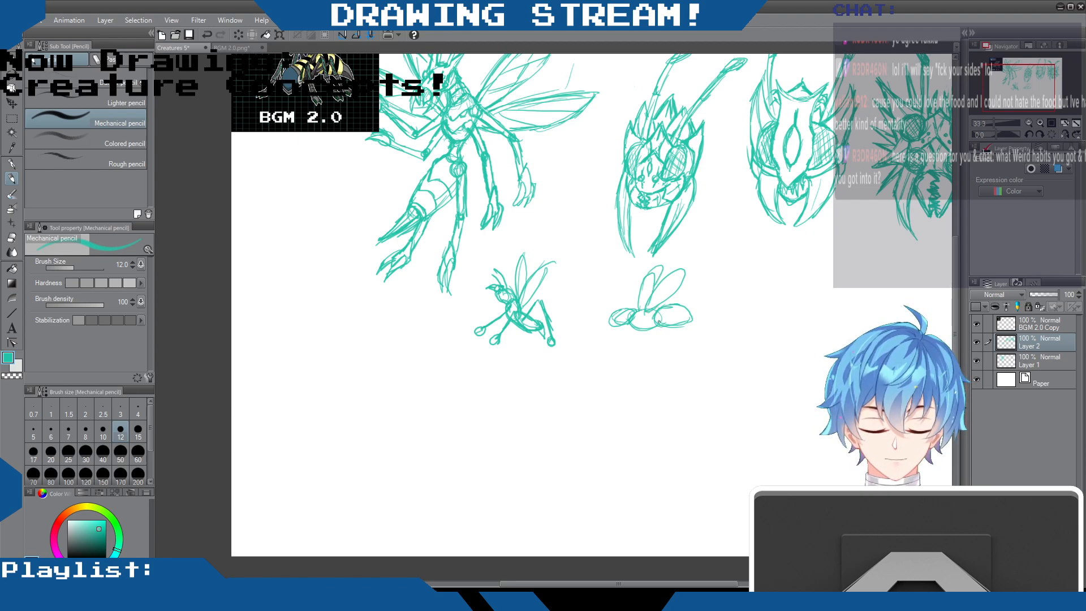
mouse_move(665, 314)
mouse_down()
mouse_move(690, 344)
mouse_move(632, 325)
mouse_move(614, 340)
mouse_move(615, 332)
mouse_move(694, 324)
mouse_up()
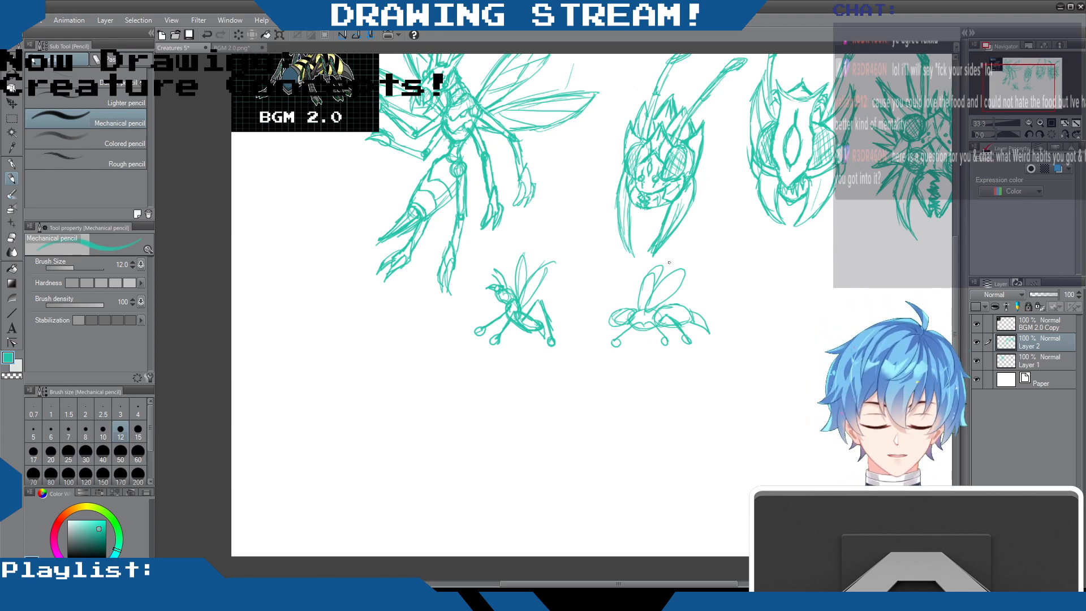
- Reinforce the second small insect's wings and abdomen, detail its rear feet, and add curved antennae to its head
mouse_move(657, 286)
mouse_down()
mouse_move(686, 269)
mouse_move(644, 307)
mouse_move(656, 263)
mouse_move(645, 280)
mouse_move(667, 262)
mouse_move(657, 284)
mouse_move(665, 262)
mouse_up()
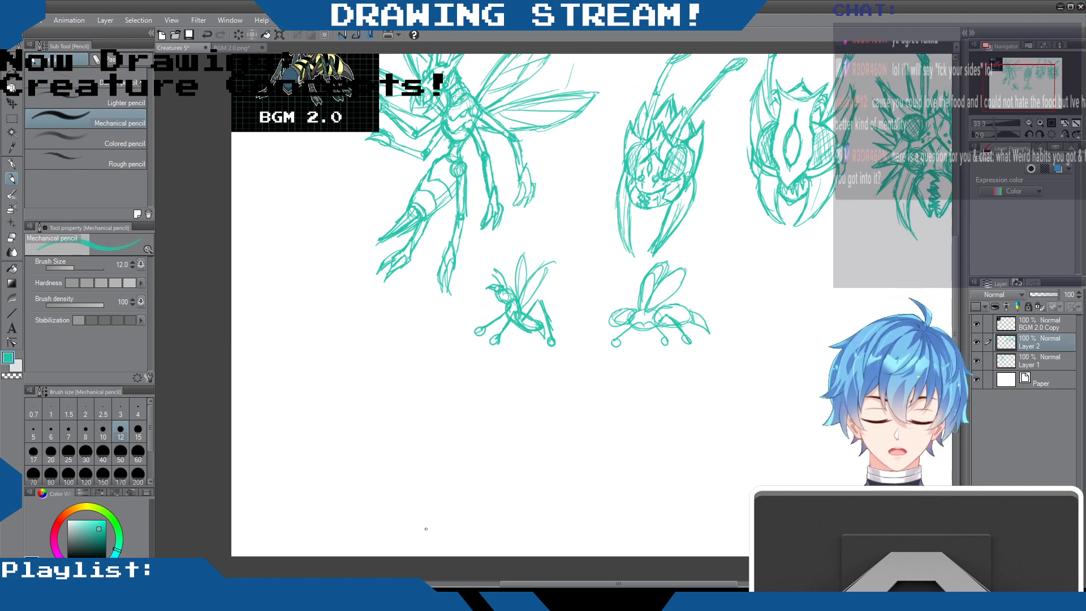
drag(683, 279, 671, 297)
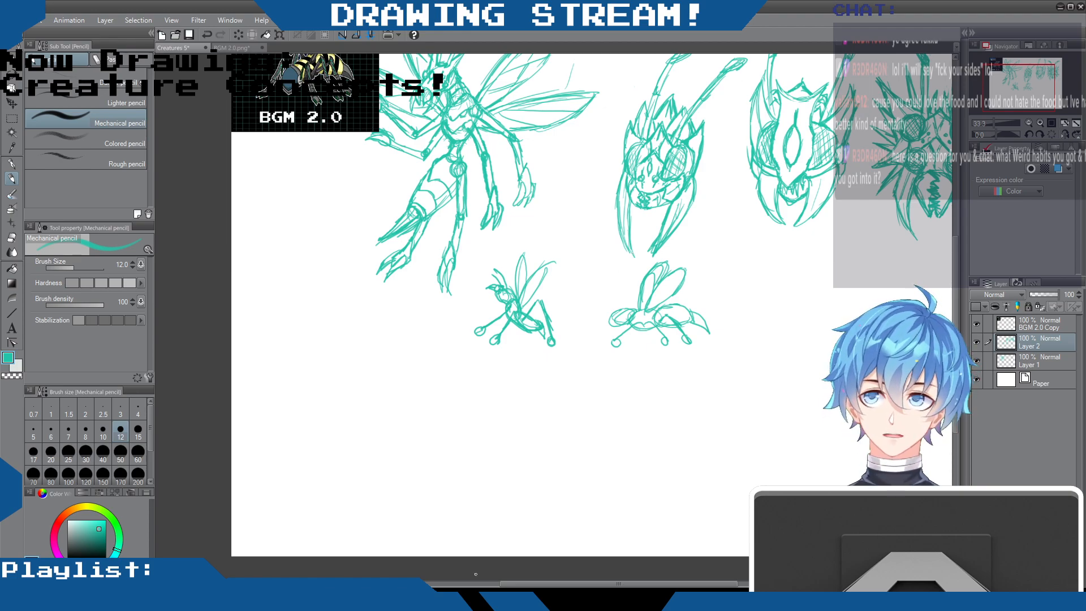
drag(680, 303, 696, 306)
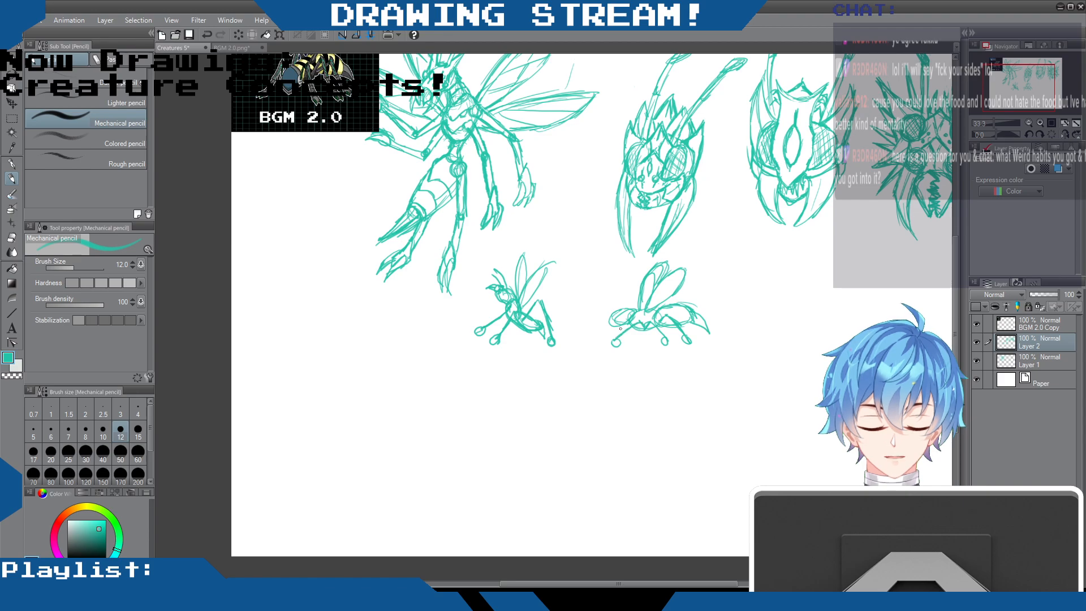
drag(693, 335, 689, 338)
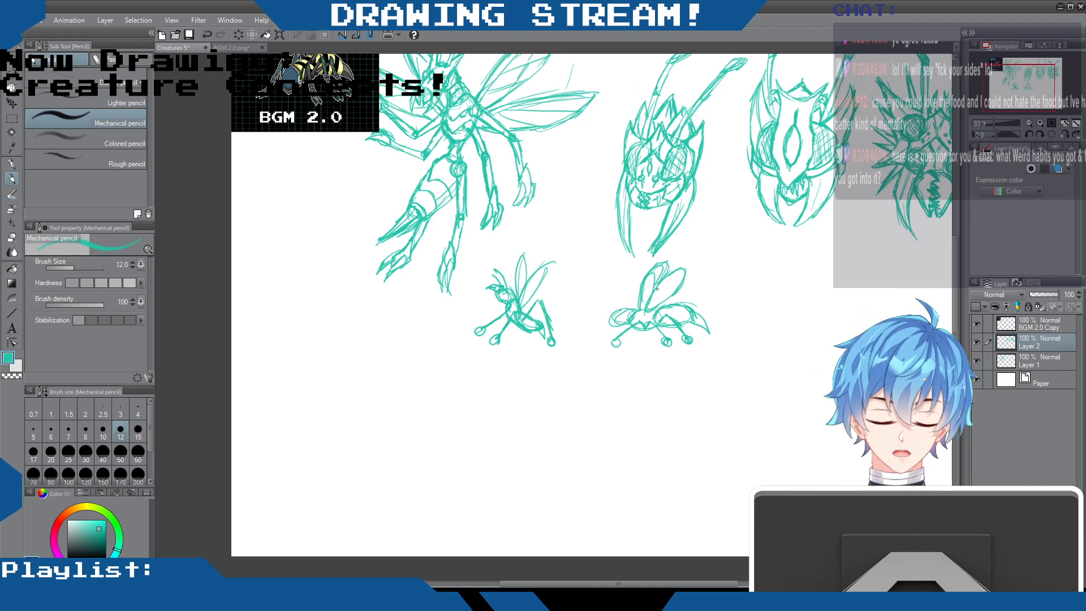
mouse_move(649, 291)
mouse_down()
mouse_move(643, 305)
mouse_move(656, 307)
mouse_move(616, 300)
mouse_move(605, 313)
mouse_up()
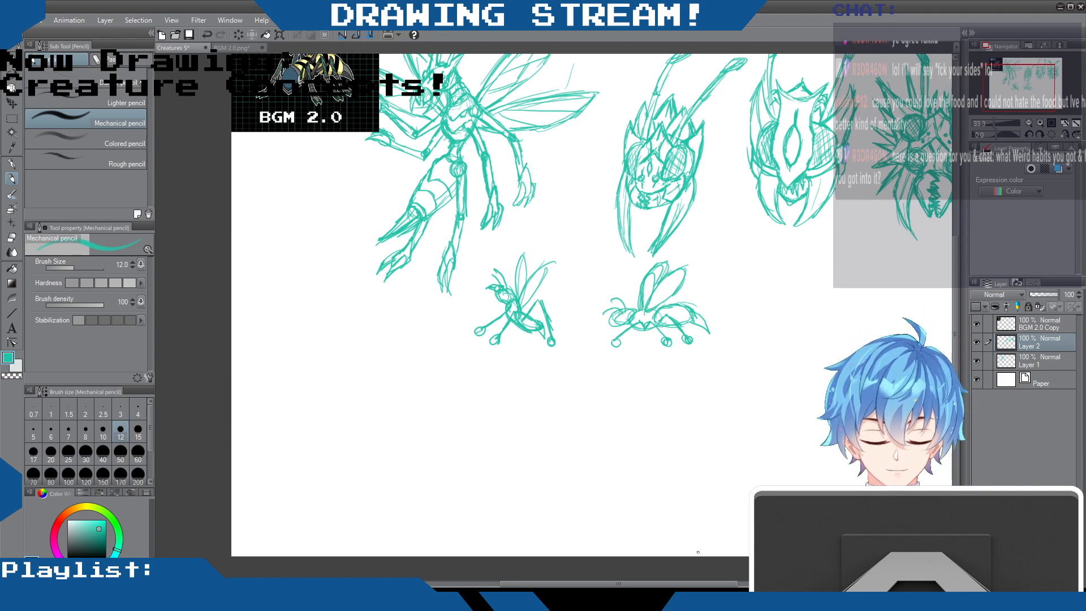
- Sketch a third small insect beside the second in side view, with a slender horizontal body, antennae, raised wings and long hanging legs
drag(709, 584, 750, 584)
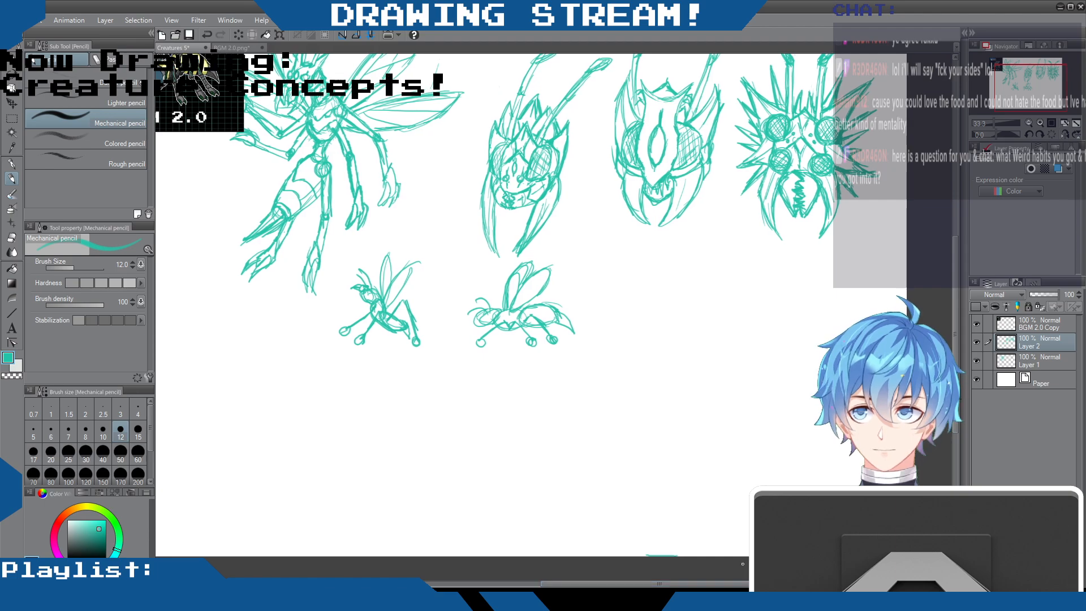
mouse_move(640, 276)
mouse_down()
mouse_move(679, 275)
mouse_move(689, 282)
mouse_move(679, 294)
mouse_move(660, 275)
mouse_move(694, 280)
mouse_move(691, 293)
mouse_move(630, 275)
mouse_move(626, 292)
mouse_move(629, 281)
mouse_move(615, 286)
mouse_move(638, 270)
mouse_move(615, 285)
mouse_move(654, 284)
mouse_move(647, 274)
mouse_move(636, 275)
mouse_move(639, 289)
mouse_move(677, 269)
mouse_move(663, 284)
mouse_move(697, 290)
mouse_up()
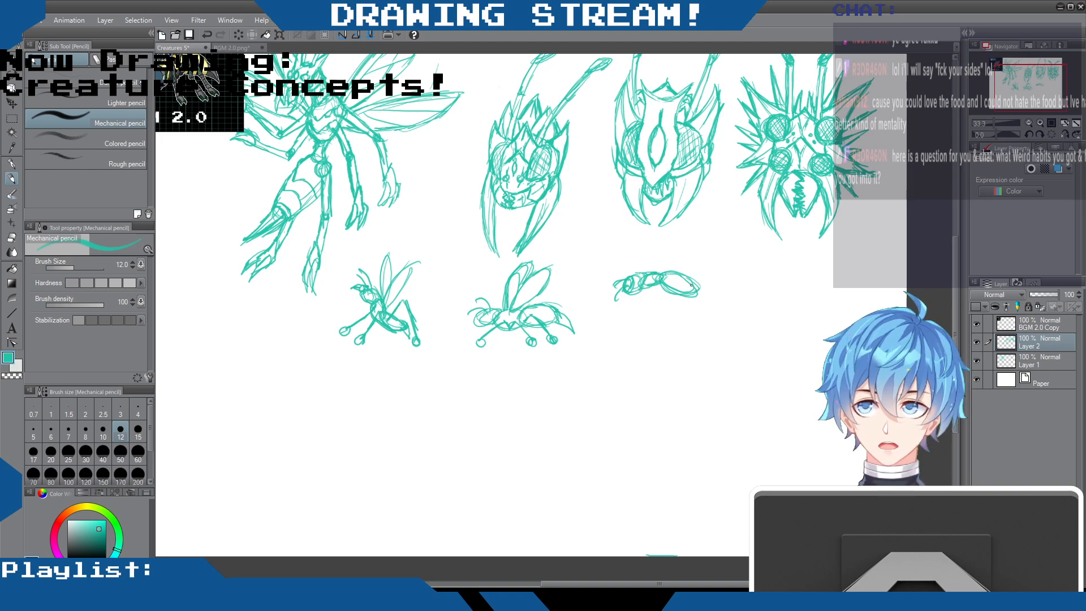
drag(624, 280, 610, 292)
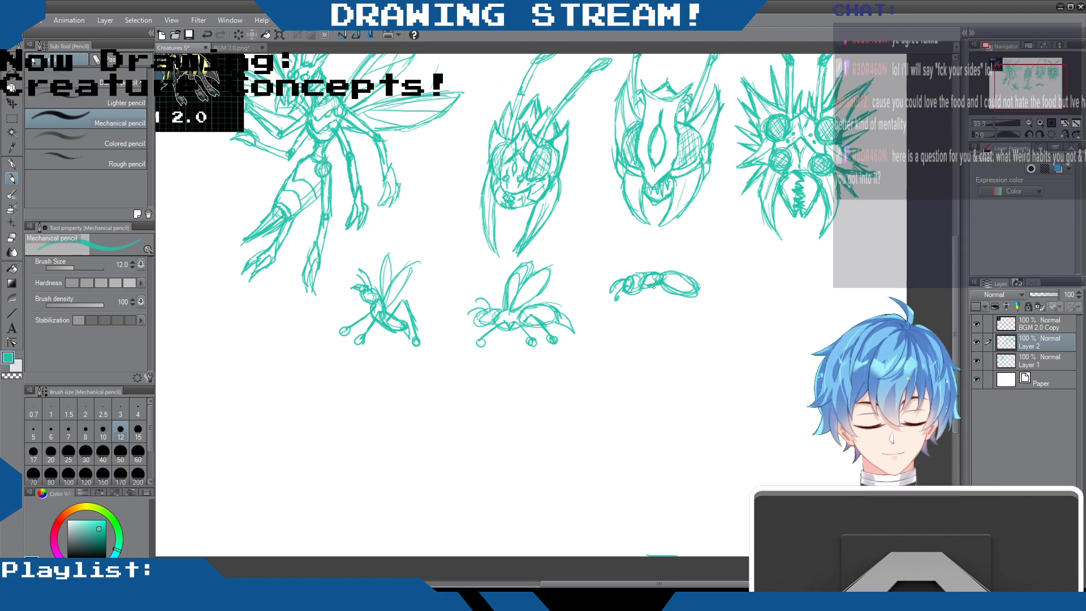
mouse_move(661, 271)
mouse_down()
mouse_move(656, 257)
mouse_move(694, 233)
mouse_move(671, 266)
mouse_move(689, 227)
mouse_move(653, 267)
mouse_move(685, 330)
mouse_up()
mouse_move(657, 288)
mouse_down()
mouse_move(659, 316)
mouse_move(642, 307)
mouse_move(639, 332)
mouse_move(666, 329)
mouse_move(661, 311)
mouse_up()
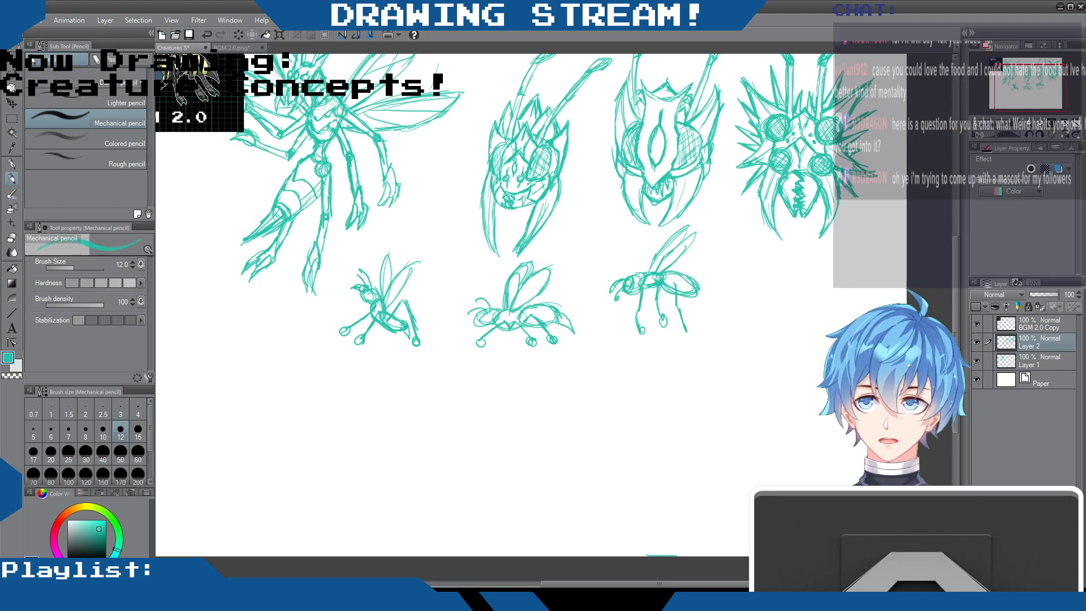
- Thicken the third small insect's legs and feet, and switch to the Hard eraser
drag(685, 325, 661, 320)
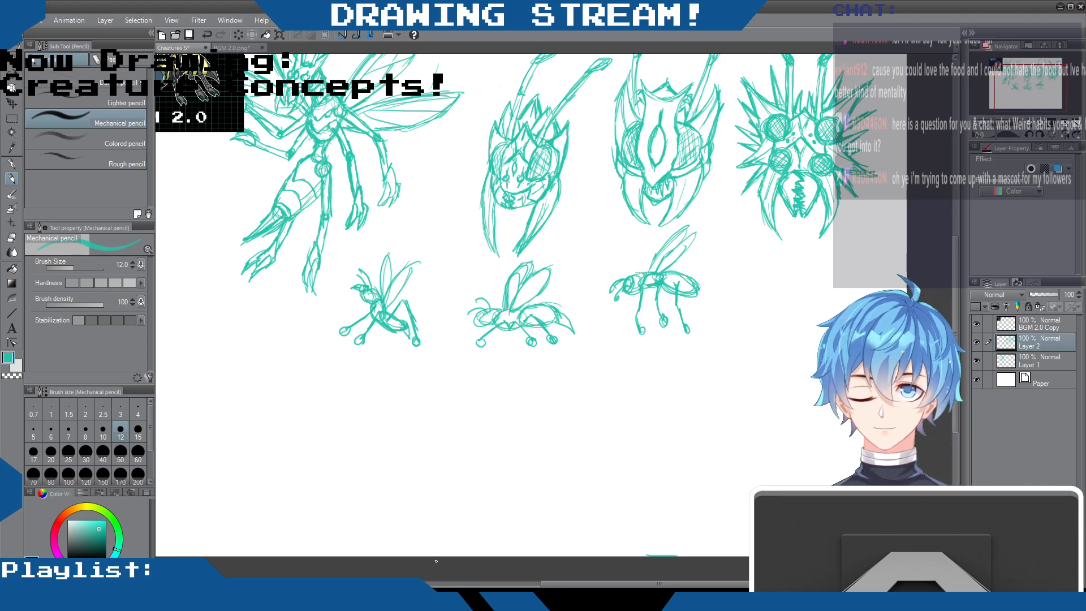
mouse_move(636, 314)
mouse_down()
mouse_move(642, 336)
mouse_move(667, 329)
mouse_move(665, 314)
mouse_move(667, 331)
mouse_up()
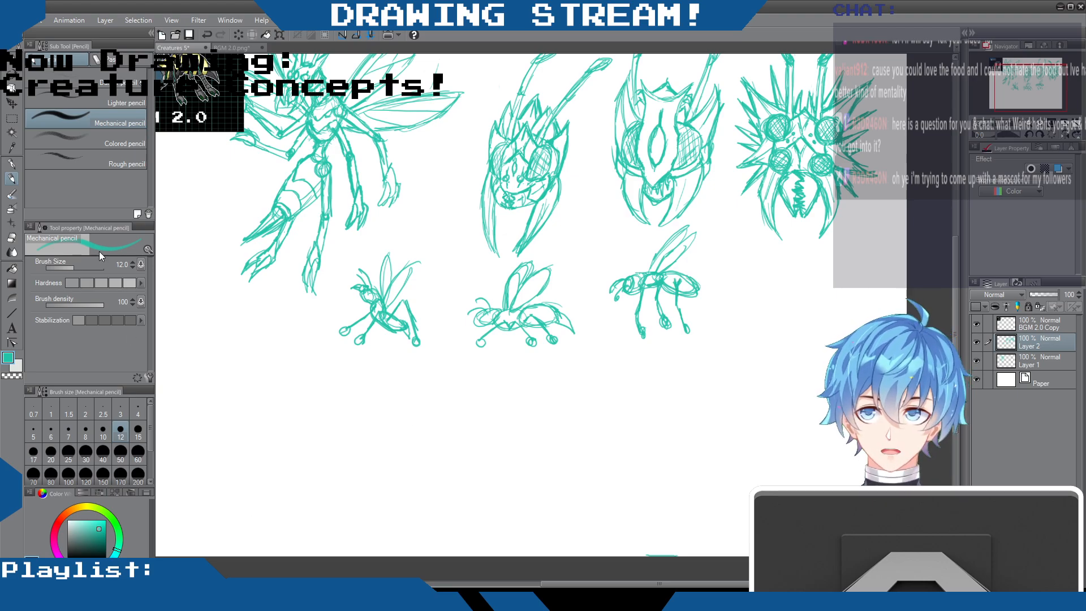
click(11, 237)
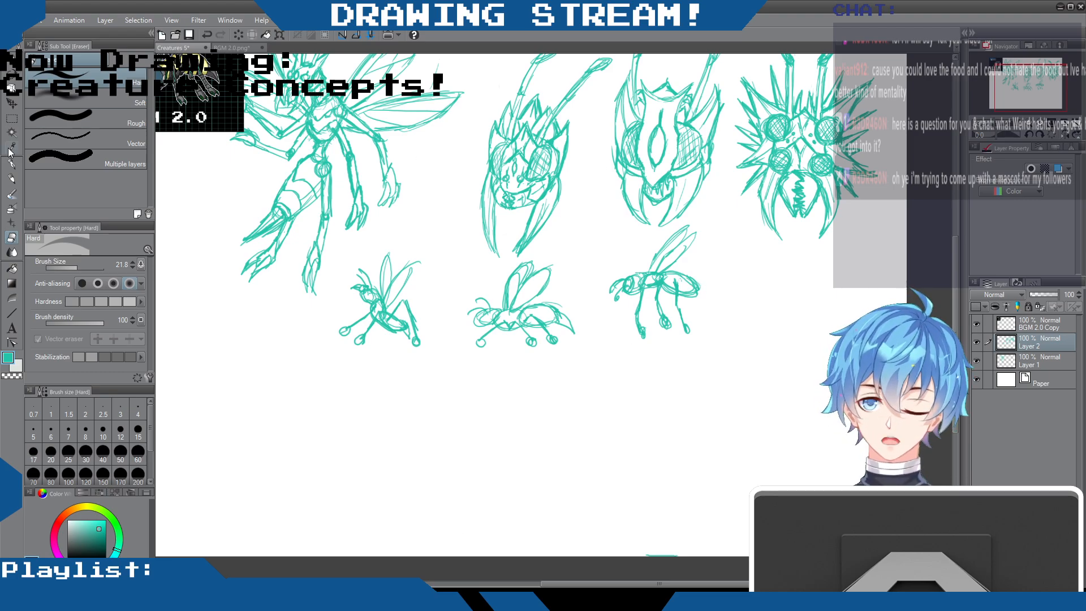
- Extend the third small insect's abdomen into a downward-curving point with the Mechanical pencil and touch up the area behind its head
click(11, 179)
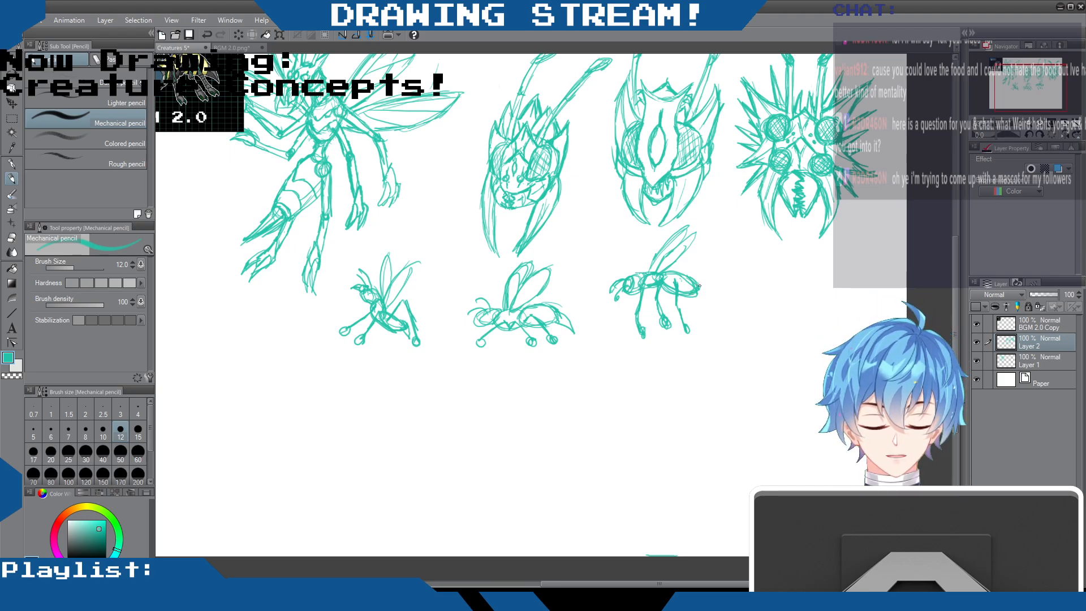
drag(700, 288, 708, 310)
drag(689, 269, 676, 277)
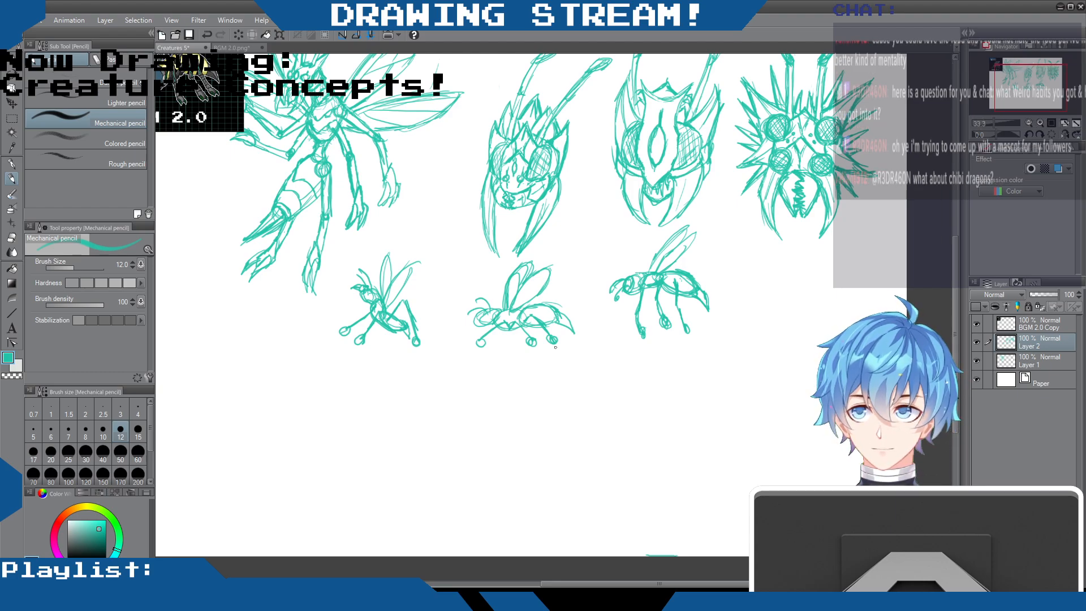
drag(634, 279, 632, 290)
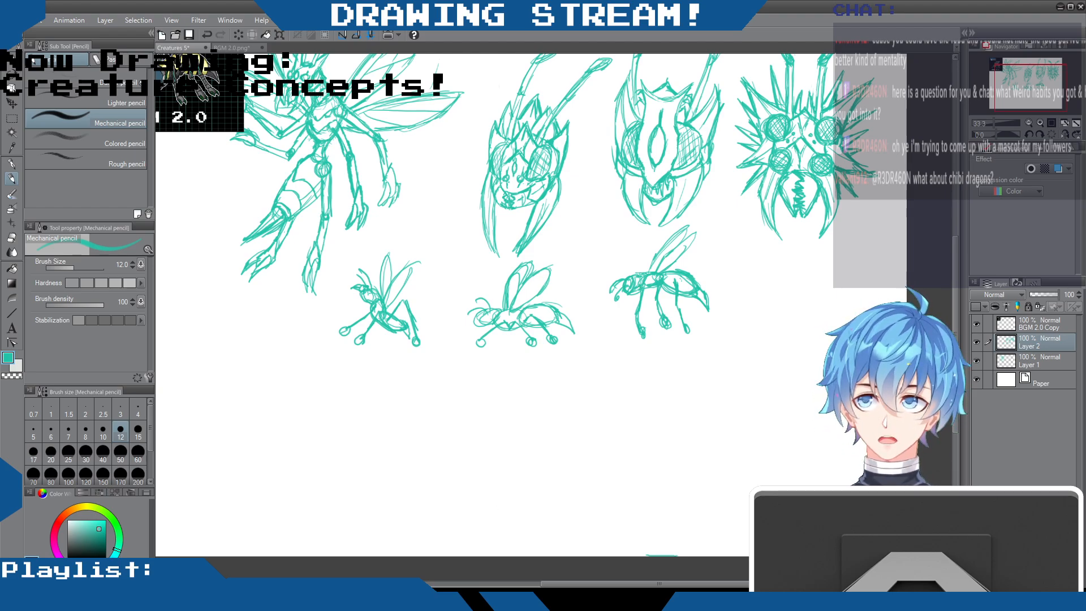
- Sketch an egg-shaped creature with small clawed feet in the empty space below the second and third insects, and reinforce its outline
drag(676, 584, 663, 583)
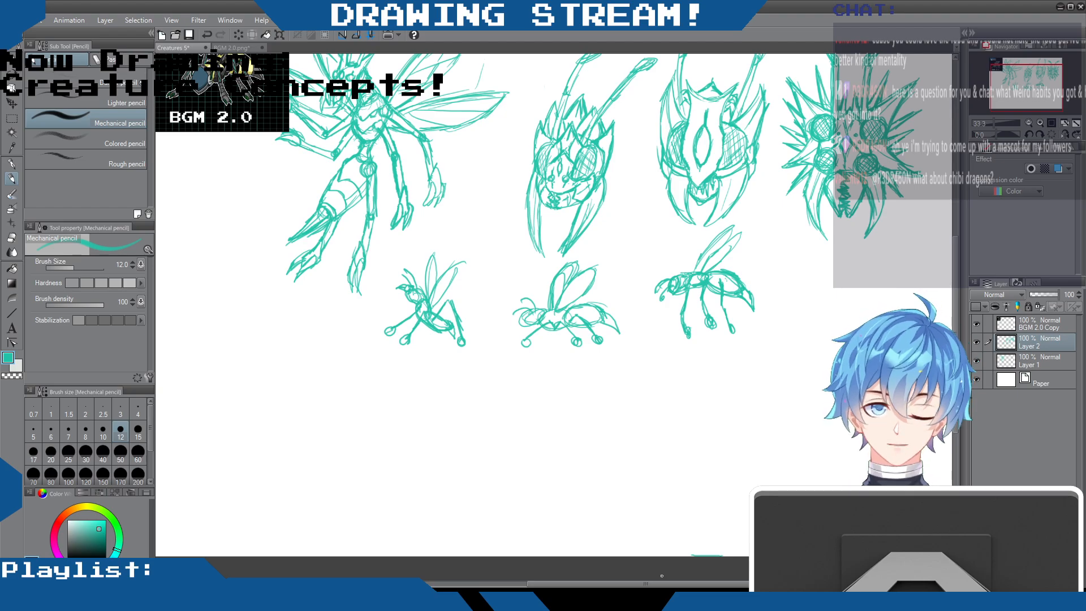
scroll(920, 274, down, 3)
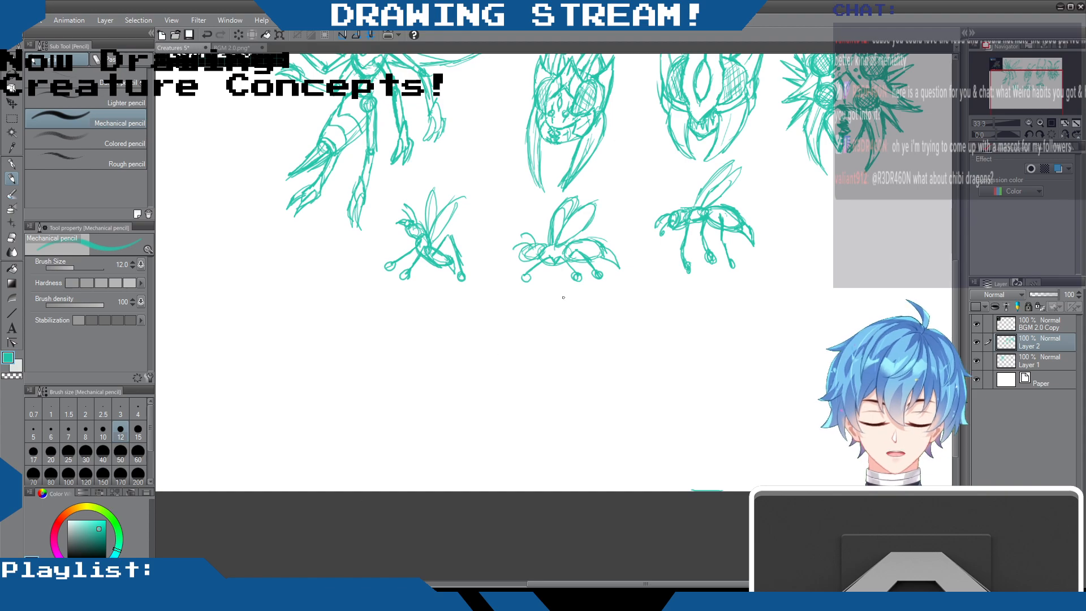
mouse_move(608, 306)
mouse_down()
mouse_move(595, 345)
mouse_move(600, 311)
mouse_move(623, 295)
mouse_move(644, 322)
mouse_move(626, 353)
mouse_move(633, 341)
mouse_move(642, 355)
mouse_move(637, 343)
mouse_move(644, 354)
mouse_move(631, 358)
mouse_move(649, 368)
mouse_move(598, 351)
mouse_move(603, 311)
mouse_move(597, 342)
mouse_move(586, 345)
mouse_move(598, 365)
mouse_up()
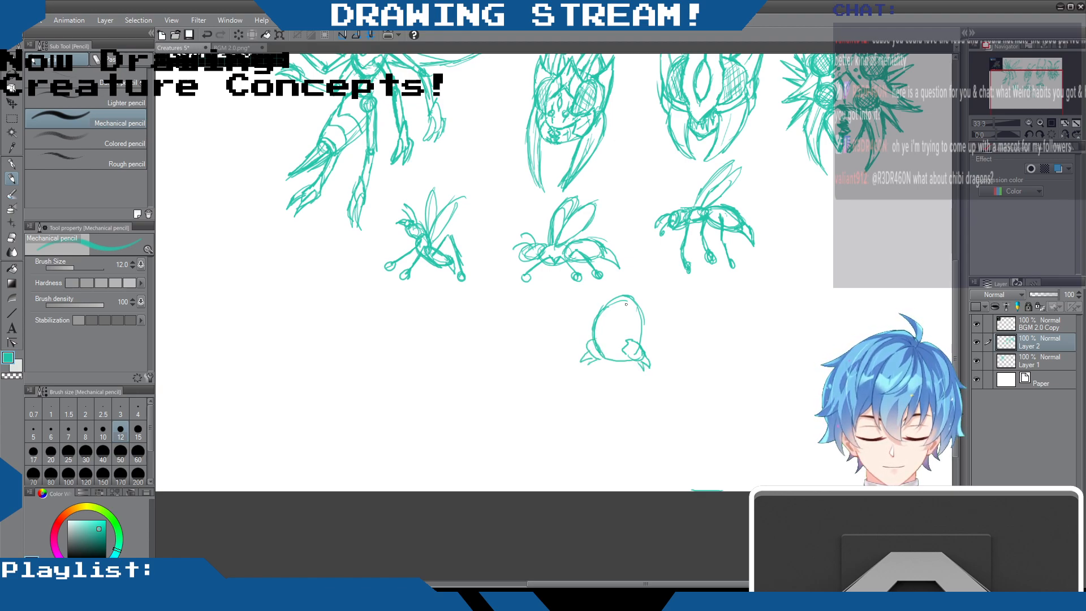
mouse_move(620, 298)
mouse_down()
mouse_move(601, 314)
mouse_move(634, 302)
mouse_move(595, 340)
mouse_up()
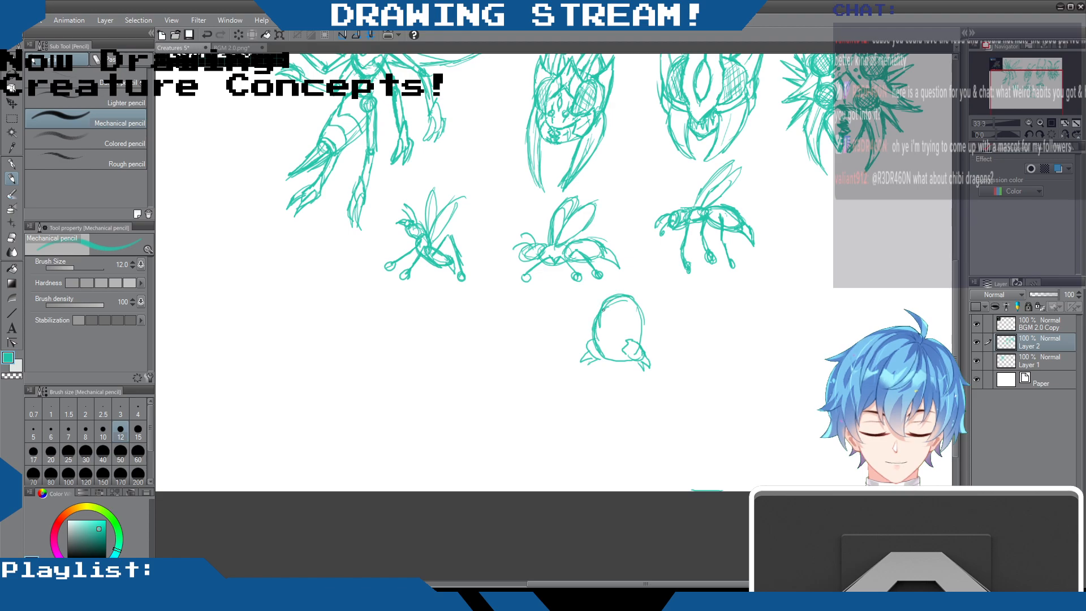
mouse_move(640, 305)
mouse_down()
mouse_move(646, 326)
mouse_move(625, 357)
mouse_move(642, 363)
mouse_up()
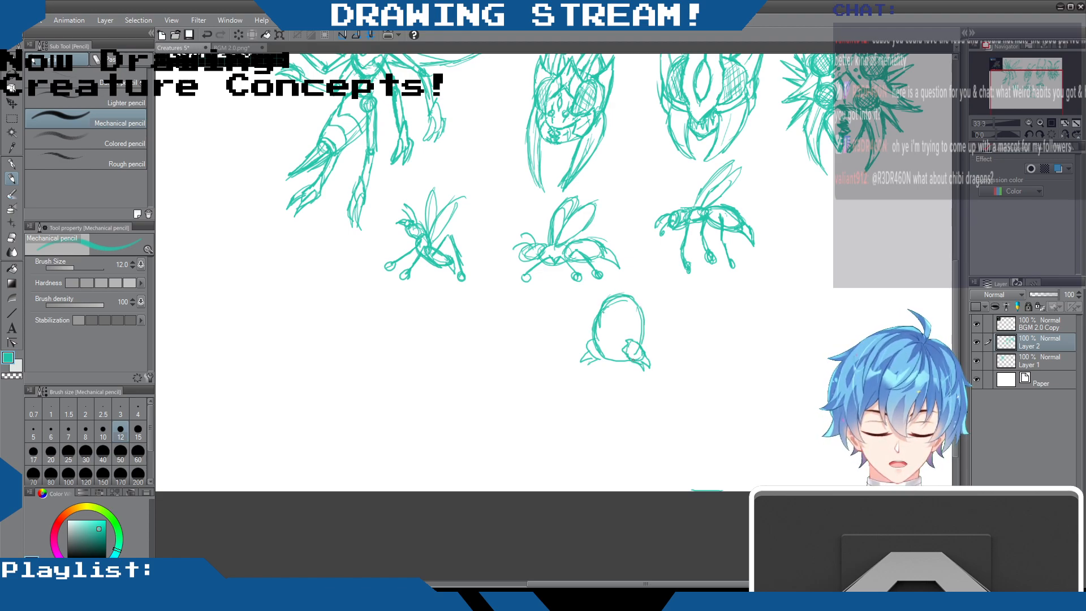
drag(644, 316, 637, 339)
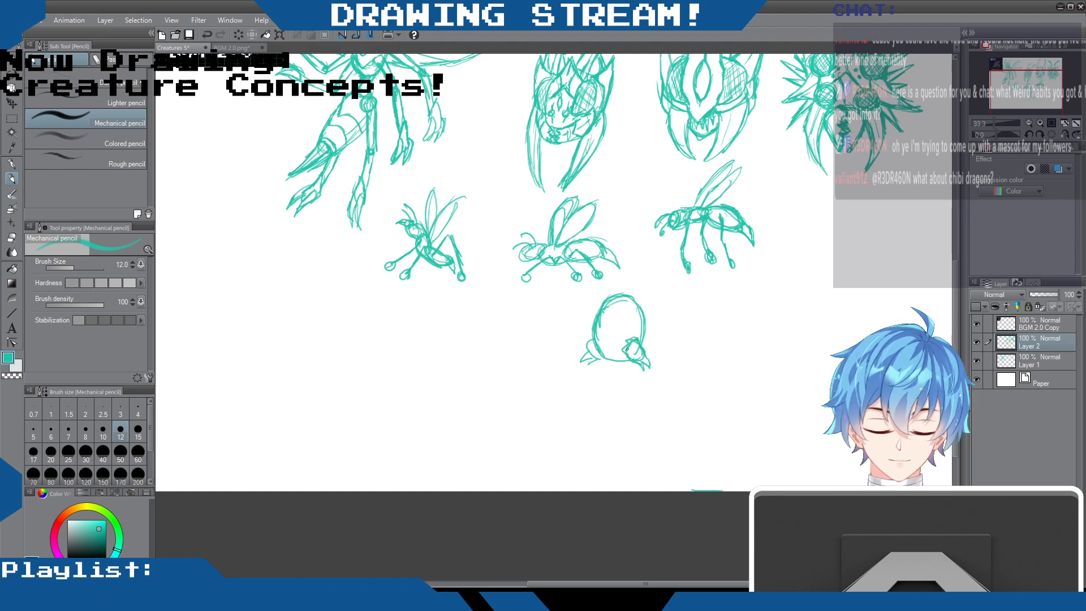
mouse_move(593, 359)
mouse_down()
mouse_move(590, 368)
mouse_move(596, 356)
mouse_move(645, 373)
mouse_up()
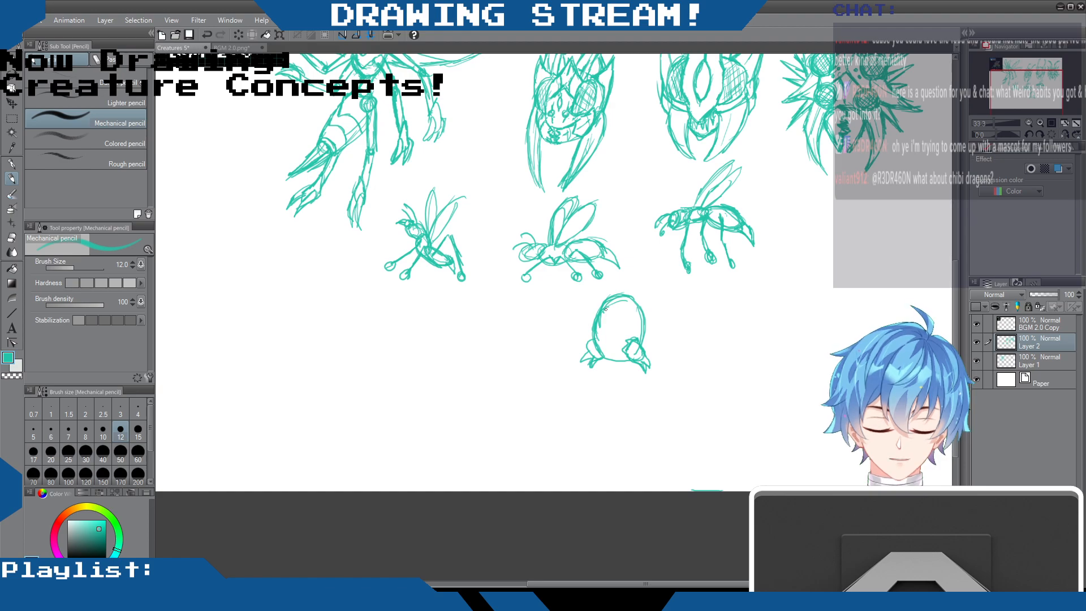
- Draw a jagged-edged face opening on the upper part of the egg creature and fill it with solid teal
drag(609, 312, 633, 324)
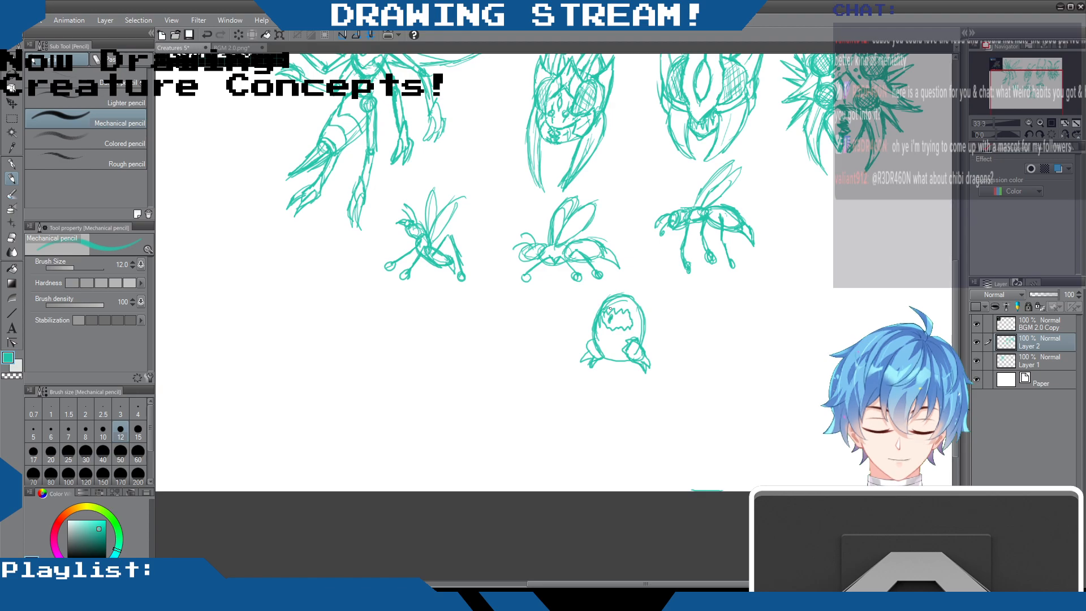
key(ctrl+z)
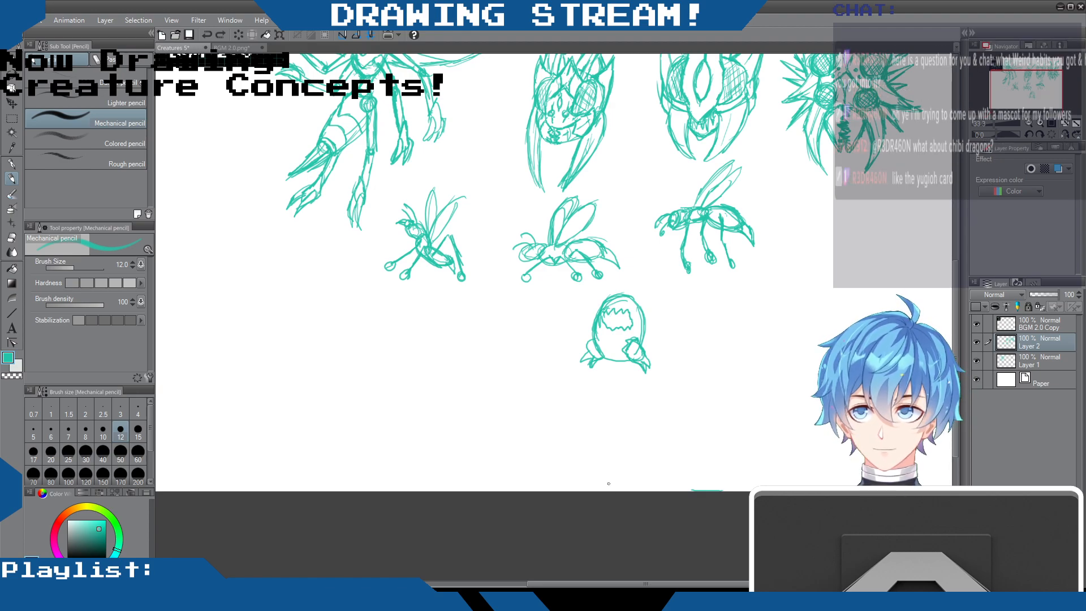
click(11, 238)
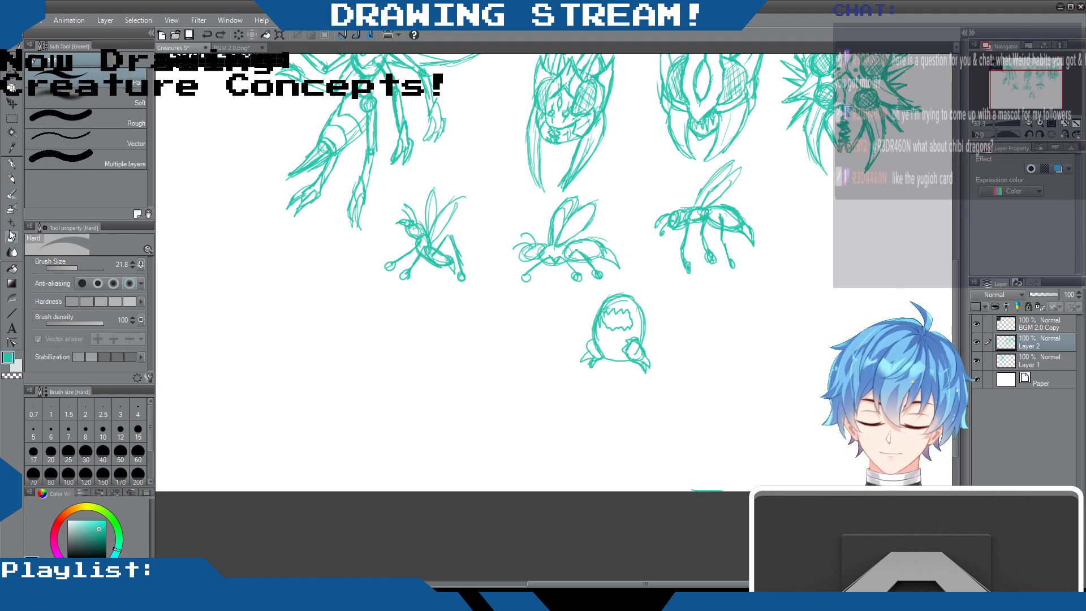
click(11, 268)
click(616, 318)
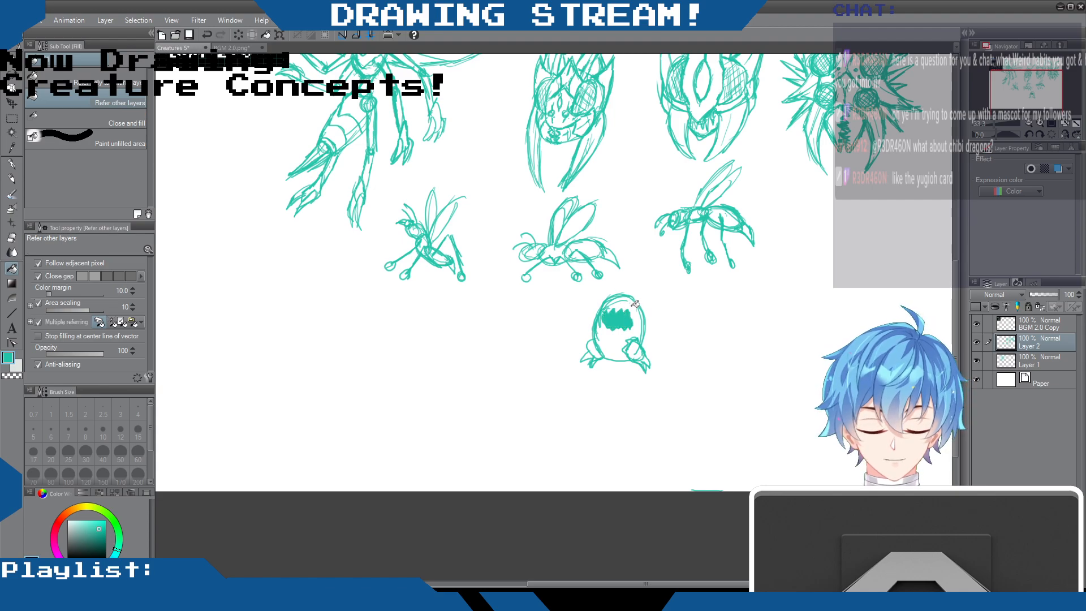
- Erase two small eyes out of the egg creature's filled face opening with the Hard eraser
click(11, 165)
click(12, 237)
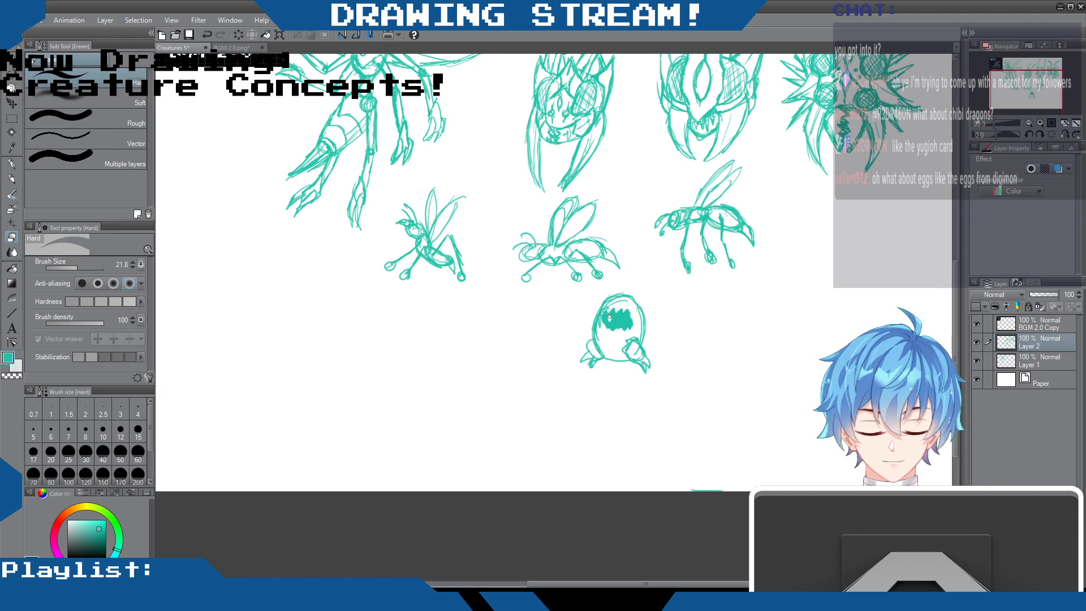
drag(609, 319, 614, 319)
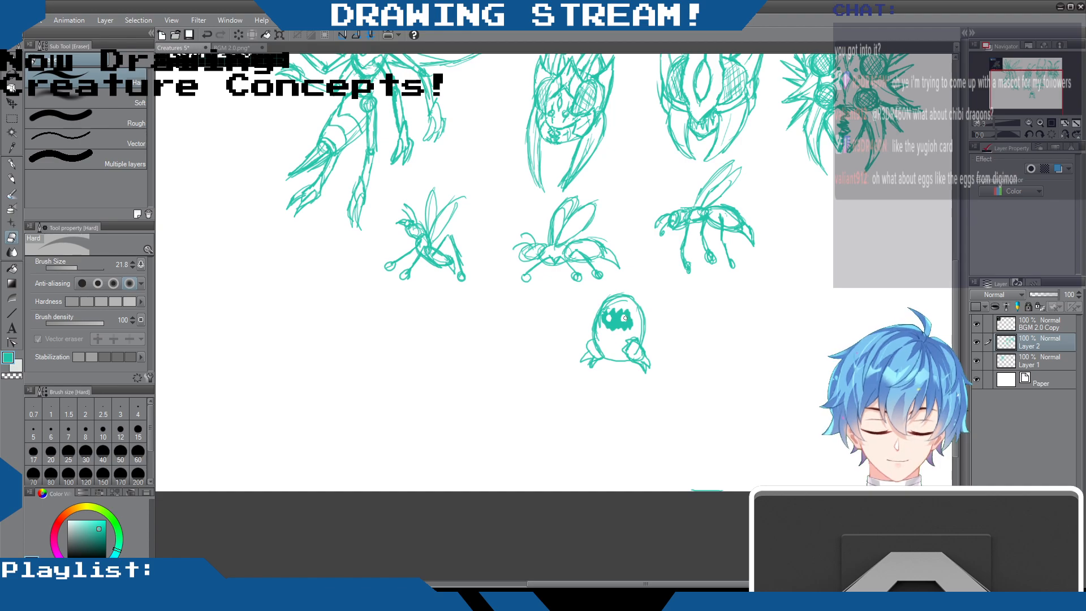
click(11, 178)
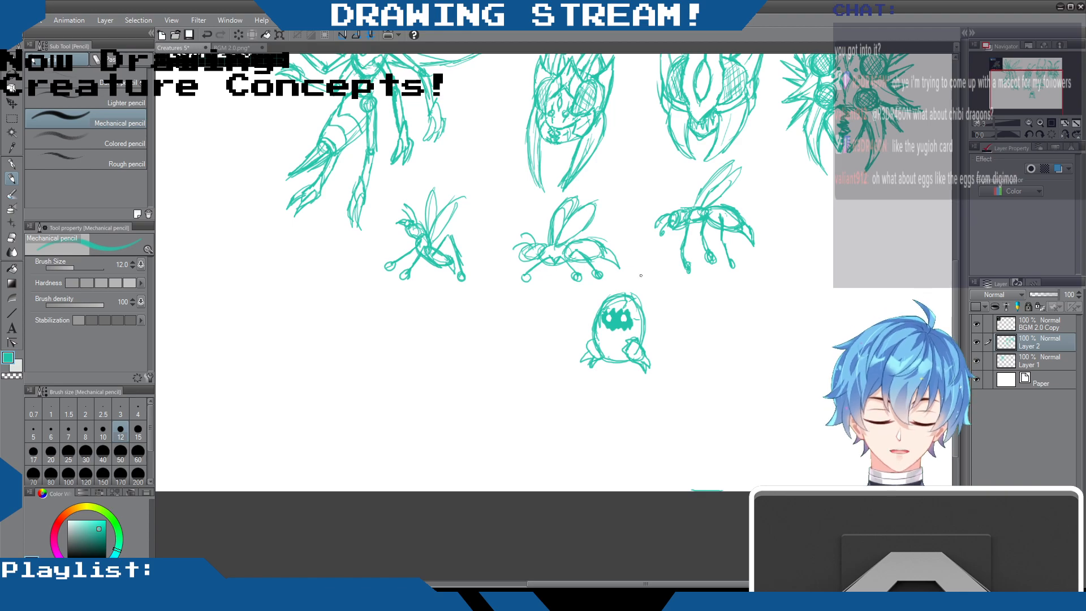
mouse_move(626, 293)
mouse_down()
mouse_move(648, 321)
mouse_move(610, 339)
mouse_move(625, 339)
mouse_up()
mouse_move(599, 334)
mouse_down()
mouse_move(607, 342)
mouse_move(626, 343)
mouse_move(643, 313)
mouse_move(613, 328)
mouse_move(648, 308)
mouse_up()
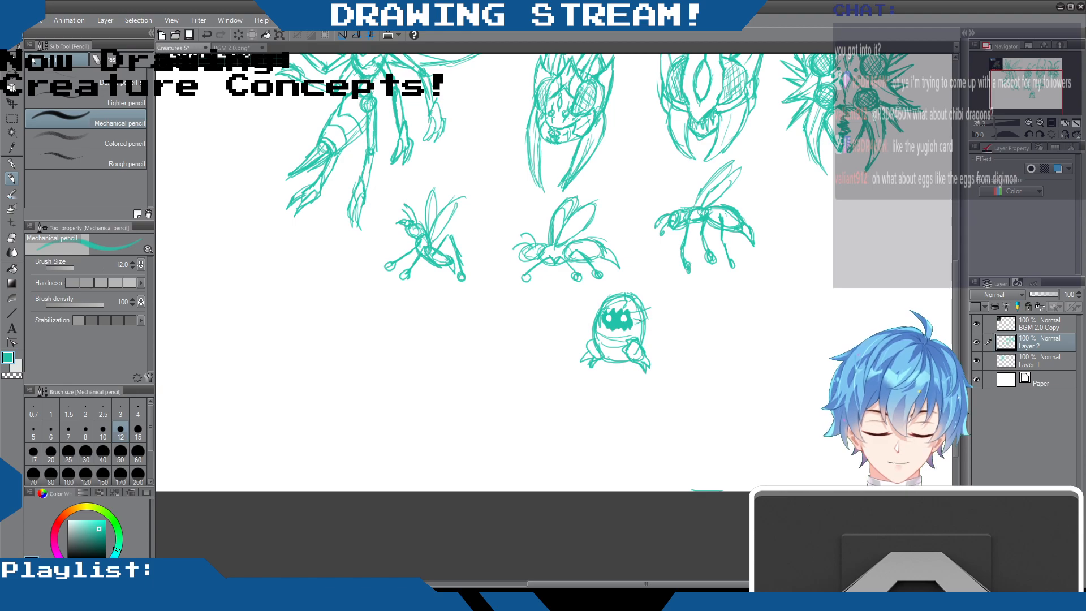
key(ctrl+z)
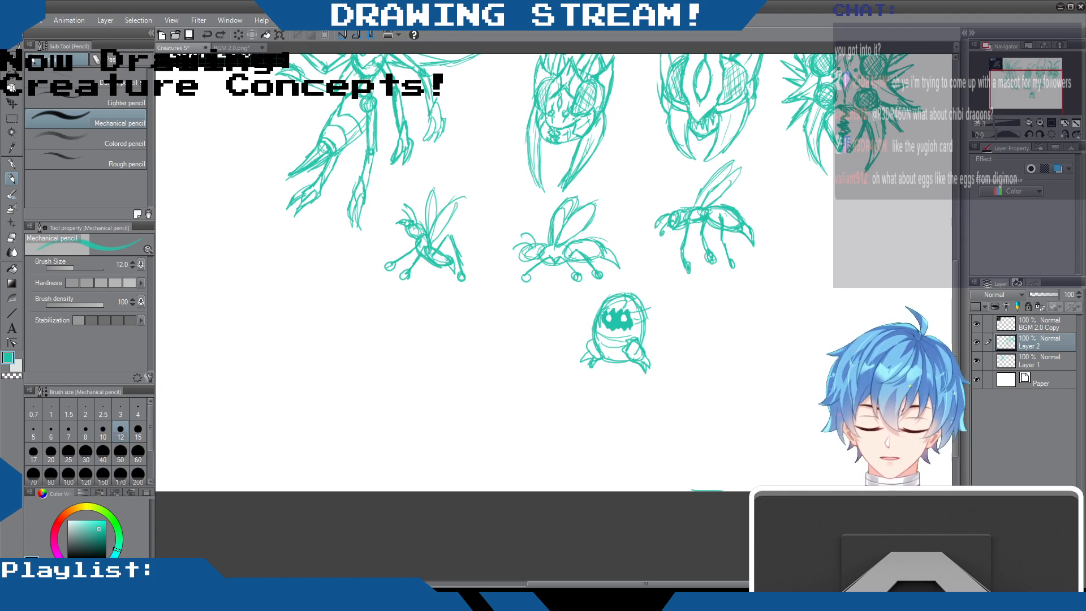
key(ctrl+z)
key(ctrl+z)
key(ctrl+z)
key(ctrl+z)
key(ctrl+z)
mouse_move(605, 334)
mouse_down()
mouse_move(604, 343)
mouse_move(623, 340)
mouse_up()
drag(608, 347, 618, 350)
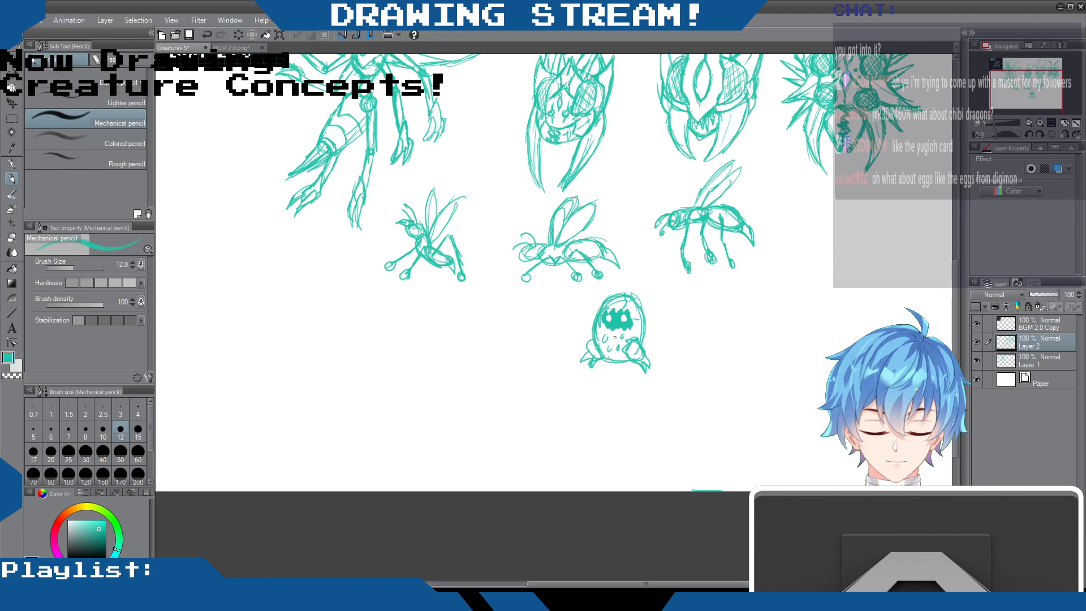
key(ctrl+z)
key(ctrl+z)
key(ctrl+z)
key(ctrl+z)
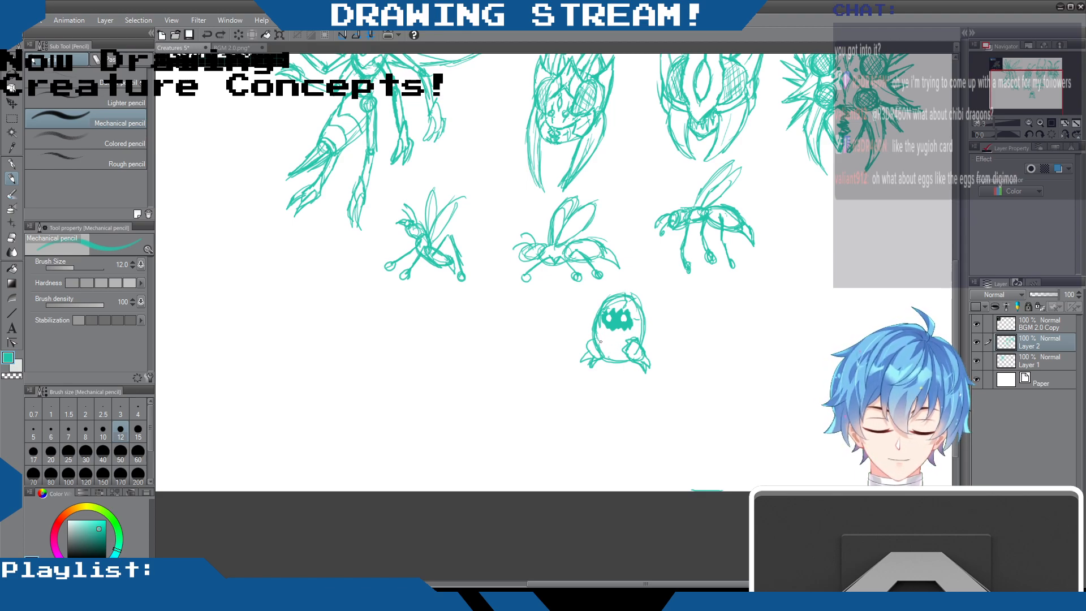
mouse_move(605, 343)
mouse_down()
mouse_move(621, 337)
mouse_move(605, 355)
mouse_move(642, 324)
mouse_move(630, 341)
mouse_up()
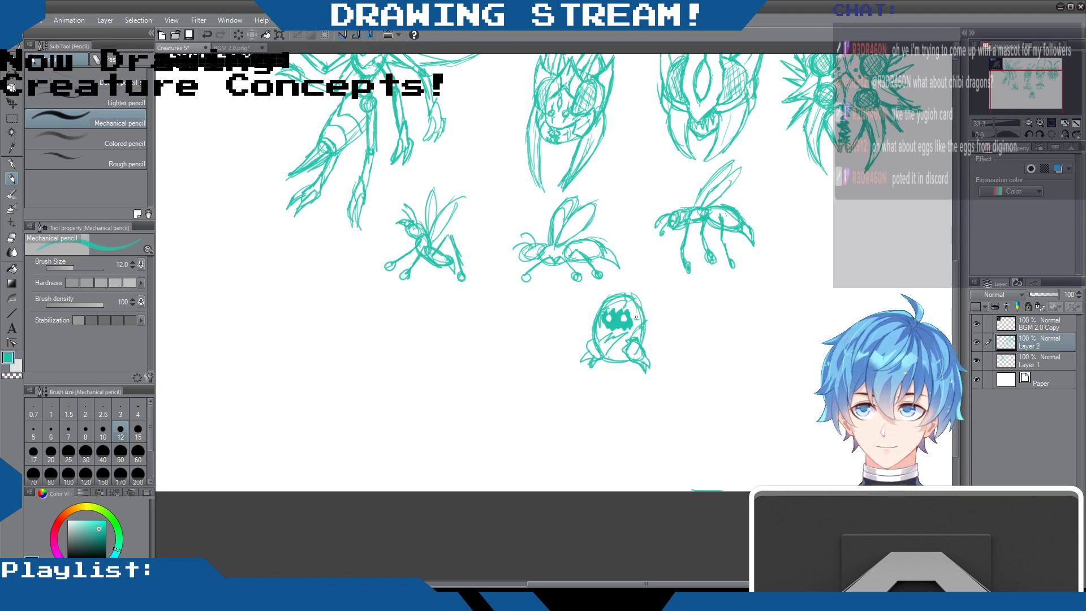
key(ctrl+z)
key(ctrl+z)
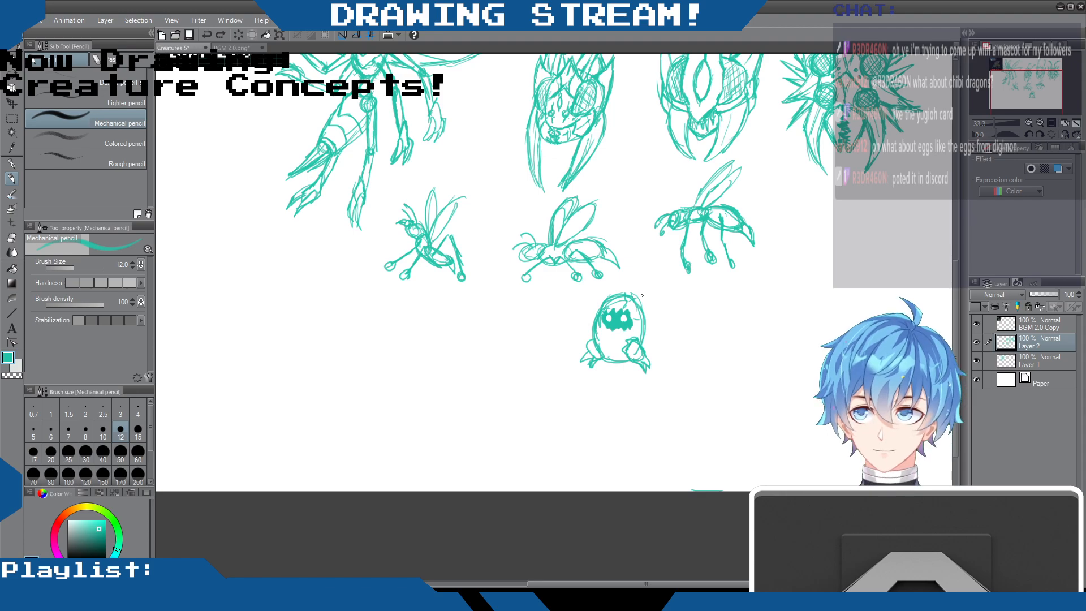
key(ctrl+z)
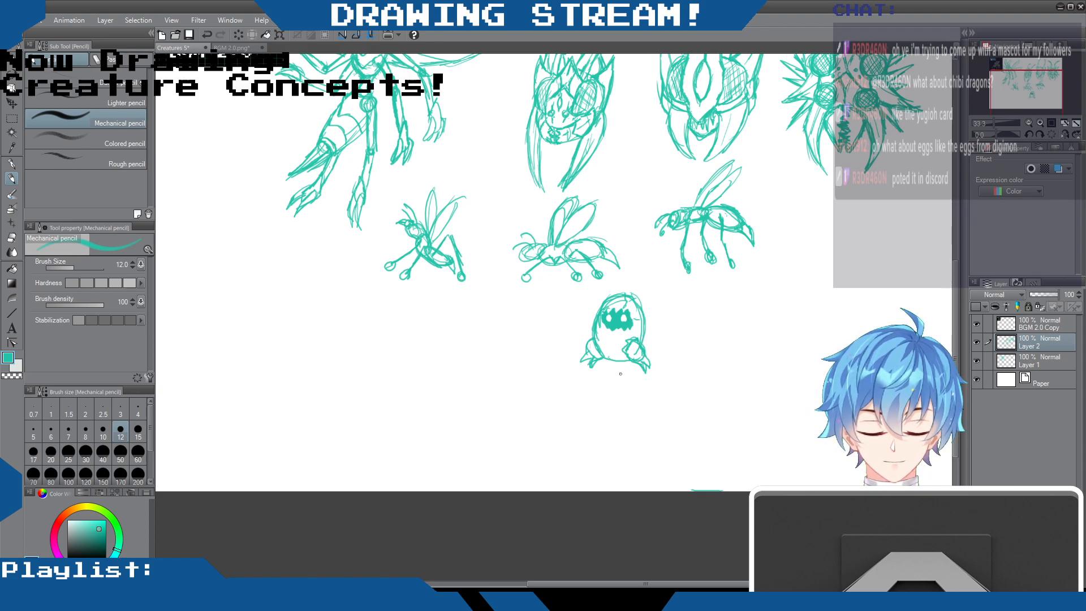
- Clean up the egg creature's face opening and right foot with the eraser, and redraw that foot's claws slightly further out
click(11, 237)
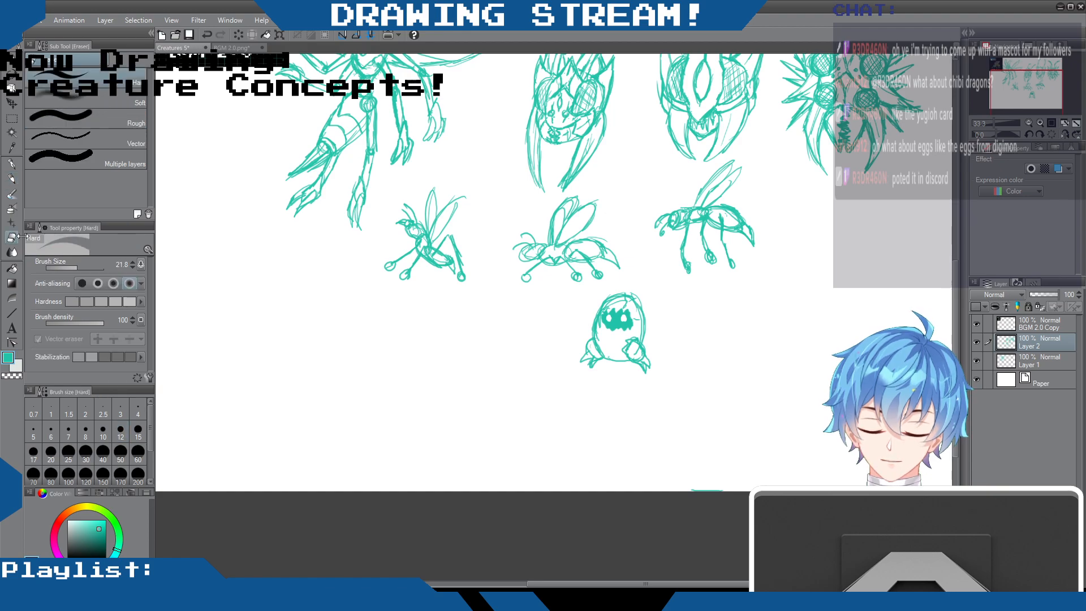
drag(638, 354, 648, 364)
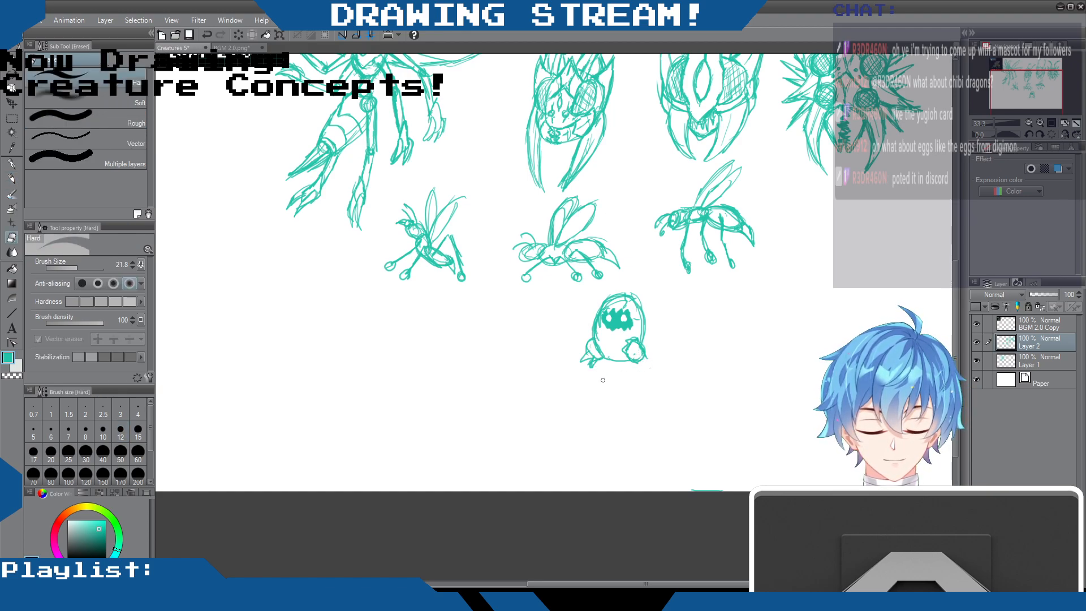
mouse_move(609, 302)
mouse_down()
mouse_move(599, 320)
mouse_move(604, 311)
mouse_up()
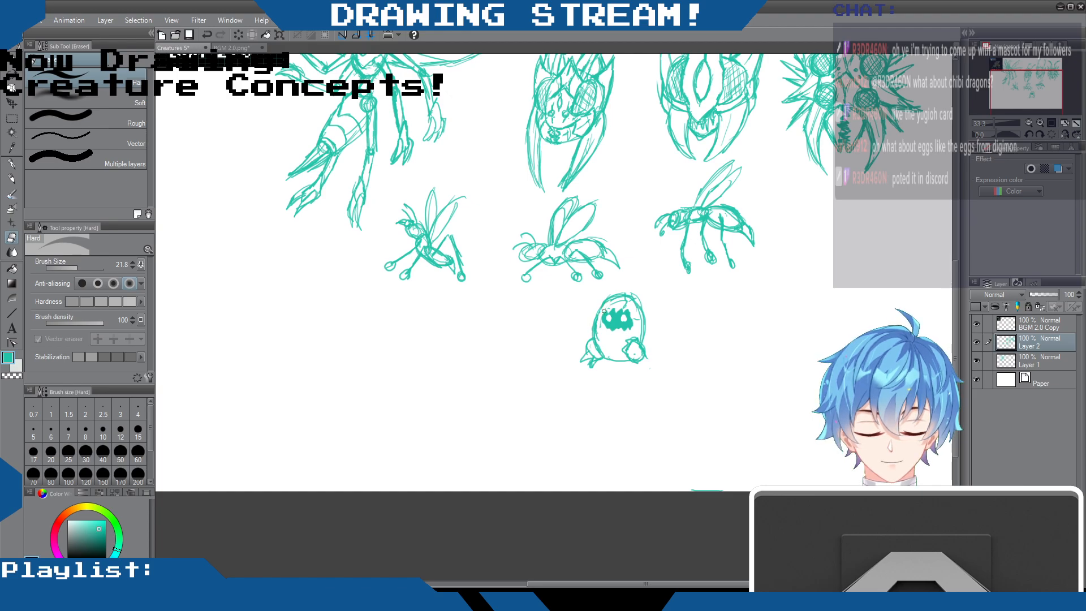
click(11, 179)
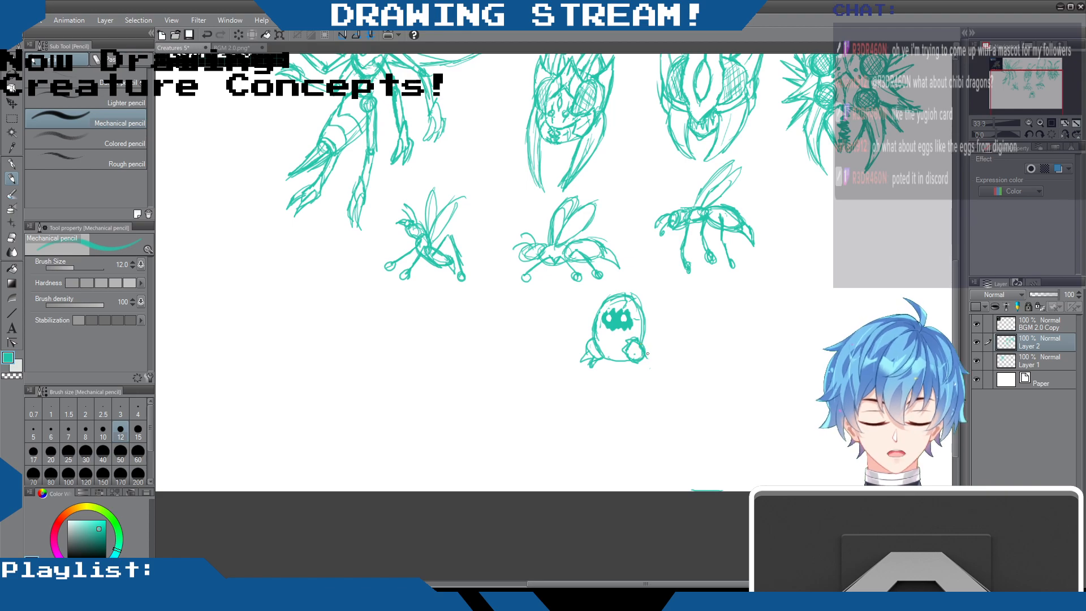
mouse_move(648, 356)
mouse_down()
mouse_move(636, 363)
mouse_move(655, 367)
mouse_move(647, 363)
mouse_up()
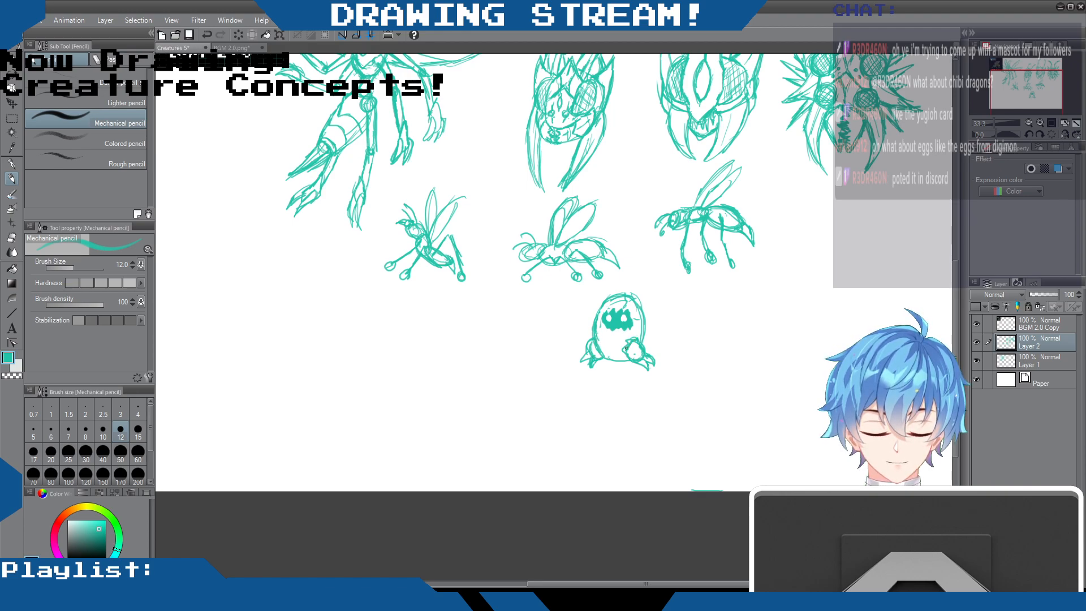
- Thicken the rim of the egg creature's round lower opening, add crack lines to the shell, and darken its outer outline
drag(628, 340, 641, 340)
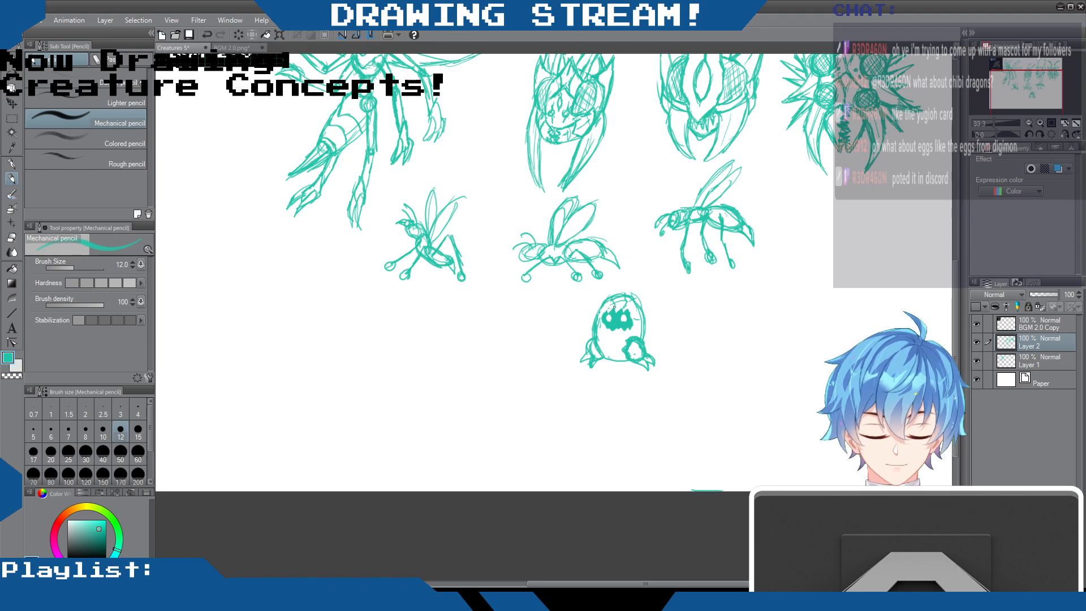
drag(619, 330, 612, 352)
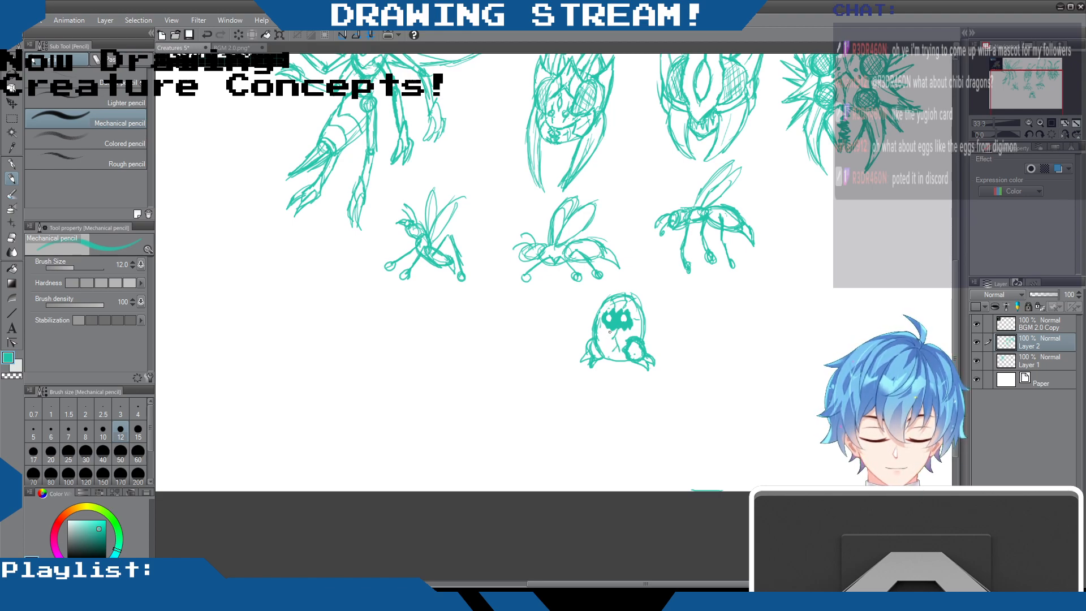
drag(640, 300, 646, 341)
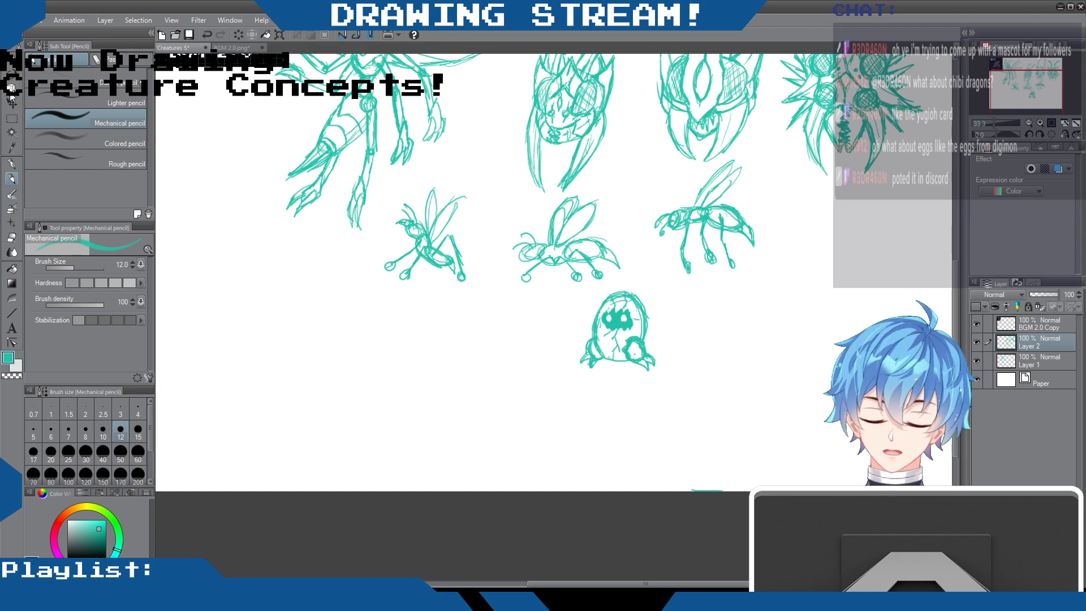
- Duplicate the egg creature with a lasso selection and place the copy to the right of the original
click(11, 118)
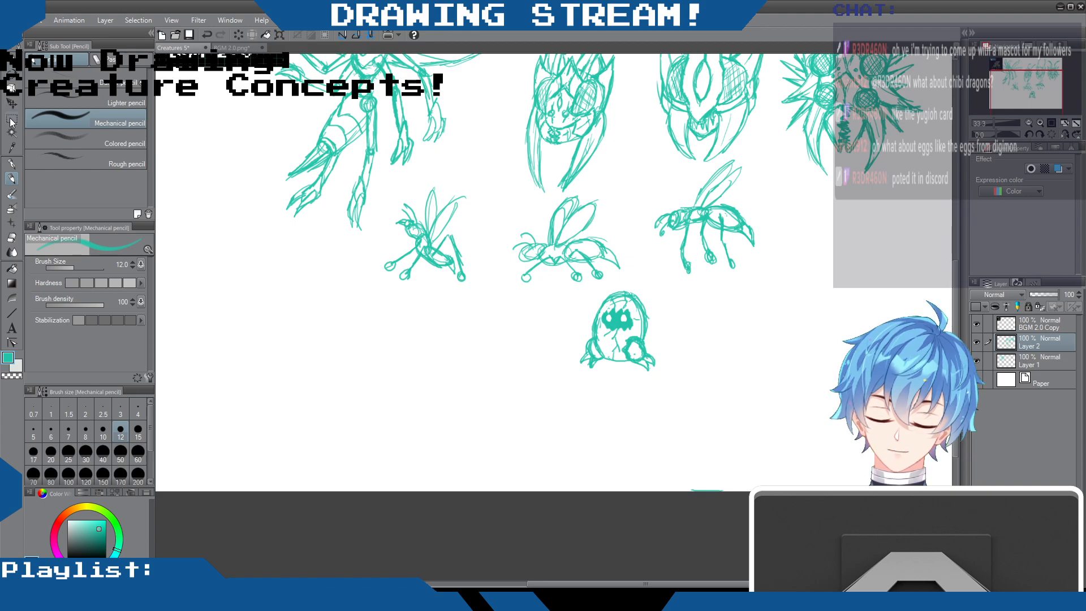
click(69, 112)
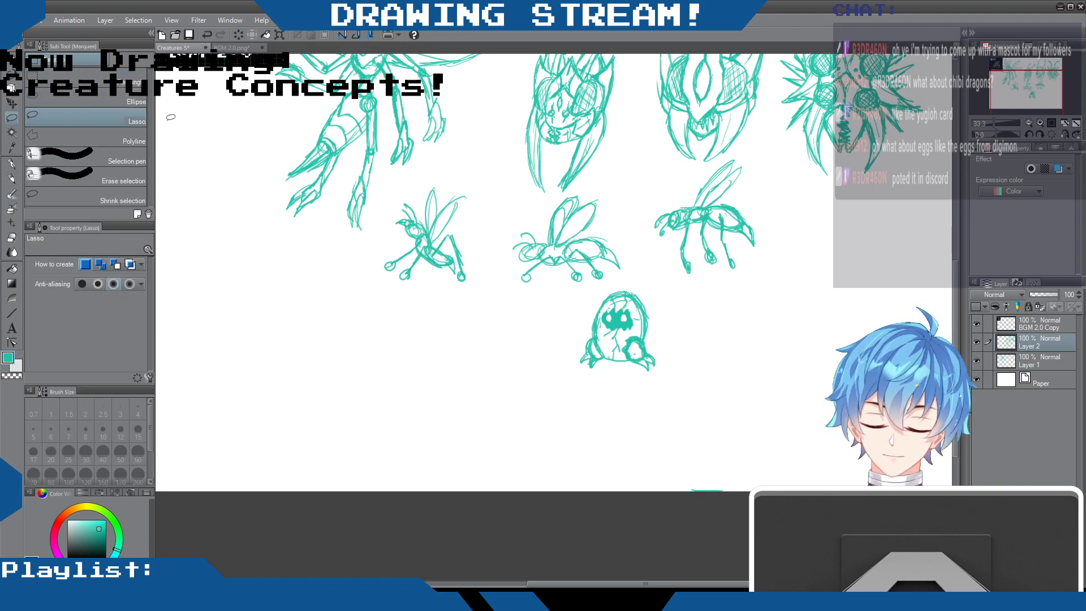
mouse_move(603, 286)
mouse_down()
mouse_move(544, 355)
mouse_move(652, 281)
mouse_move(589, 294)
mouse_up()
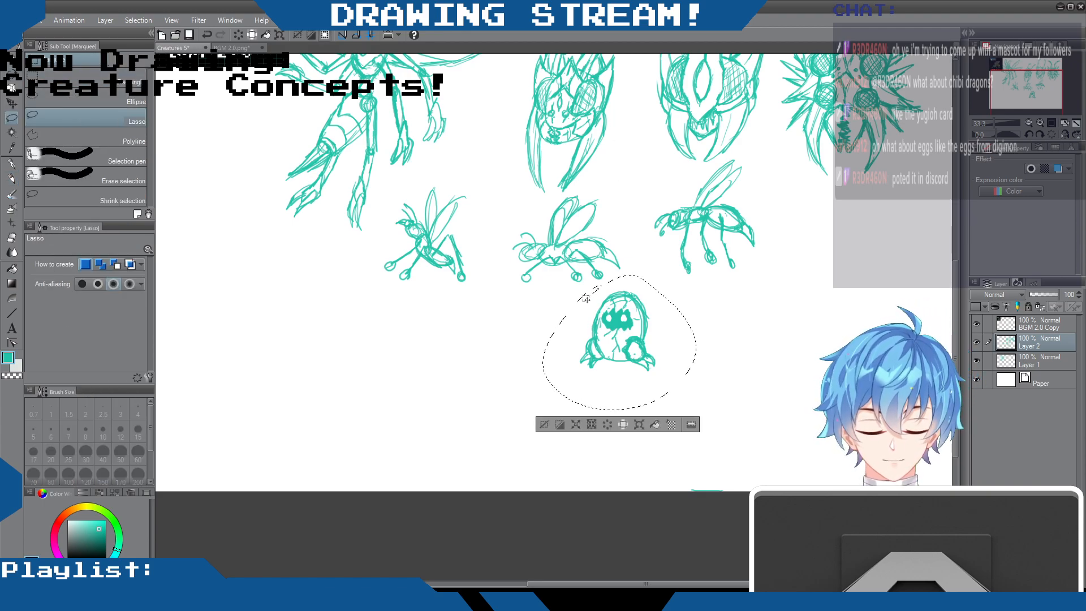
key(ctrl+c)
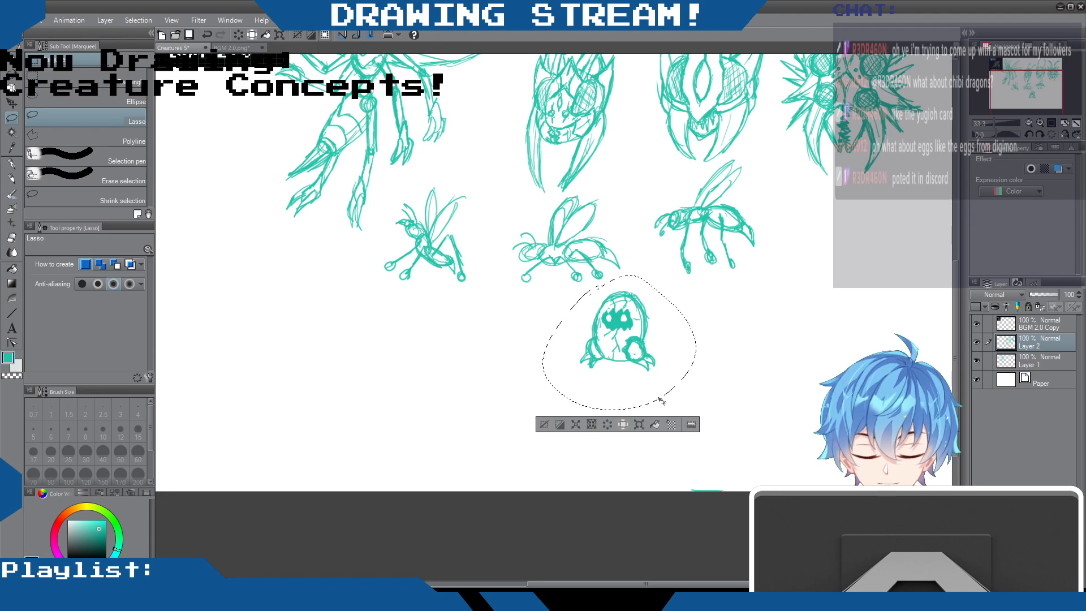
key(ctrl+v)
click(545, 425)
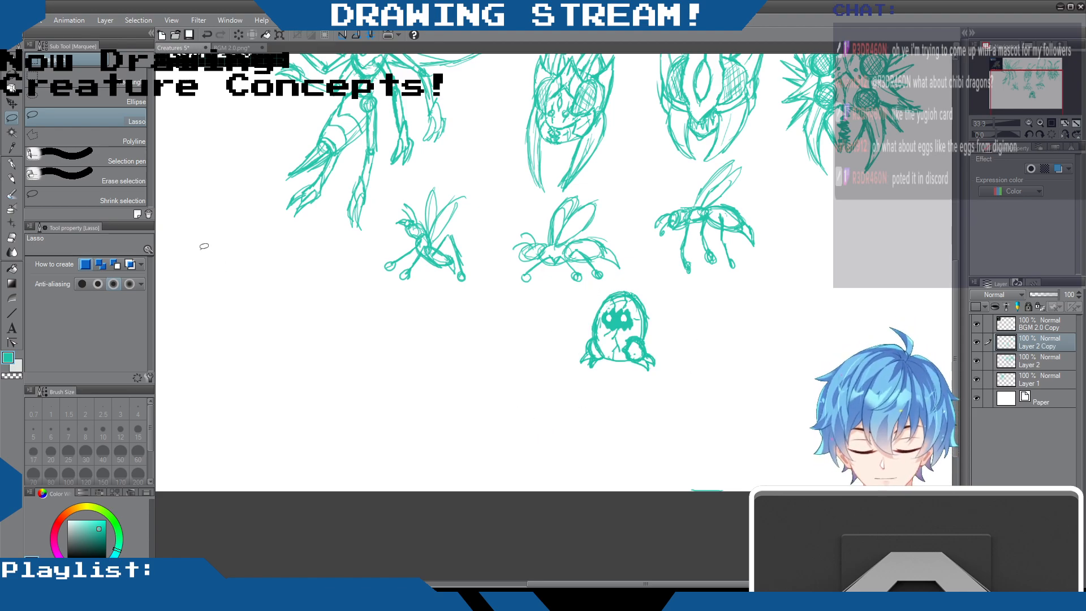
click(12, 104)
drag(709, 339, 790, 339)
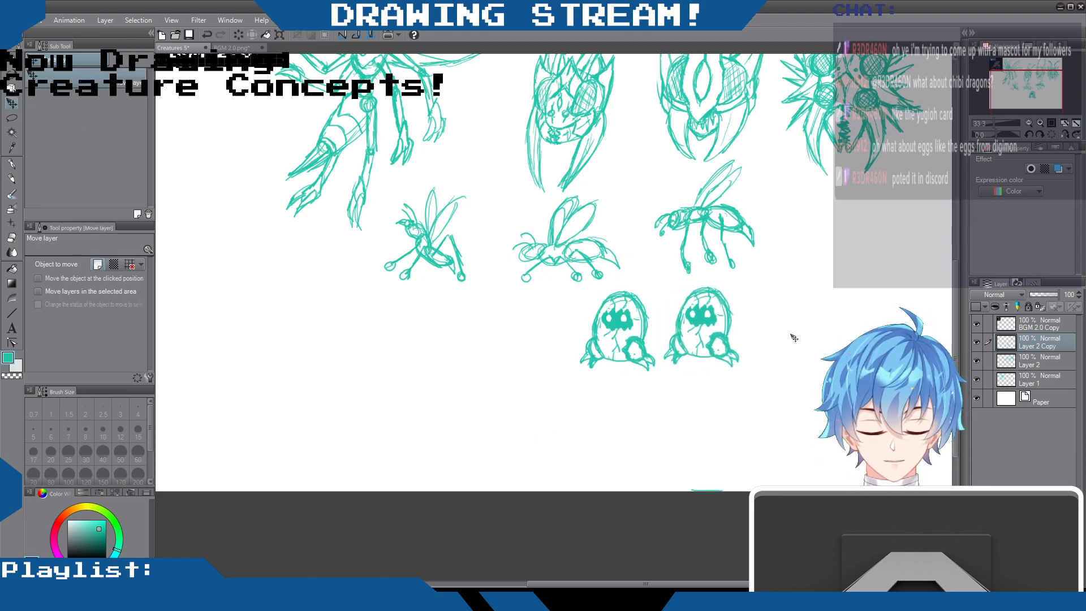
- Erase the crack lines from the copied egg creature's shell and draw small round spots on it instead
click(11, 178)
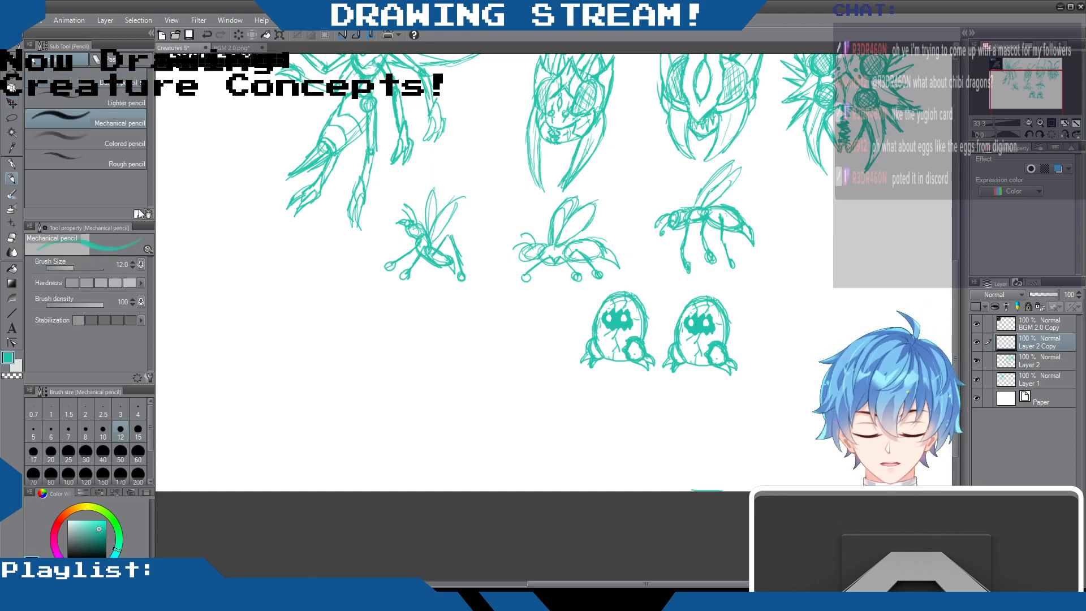
click(12, 238)
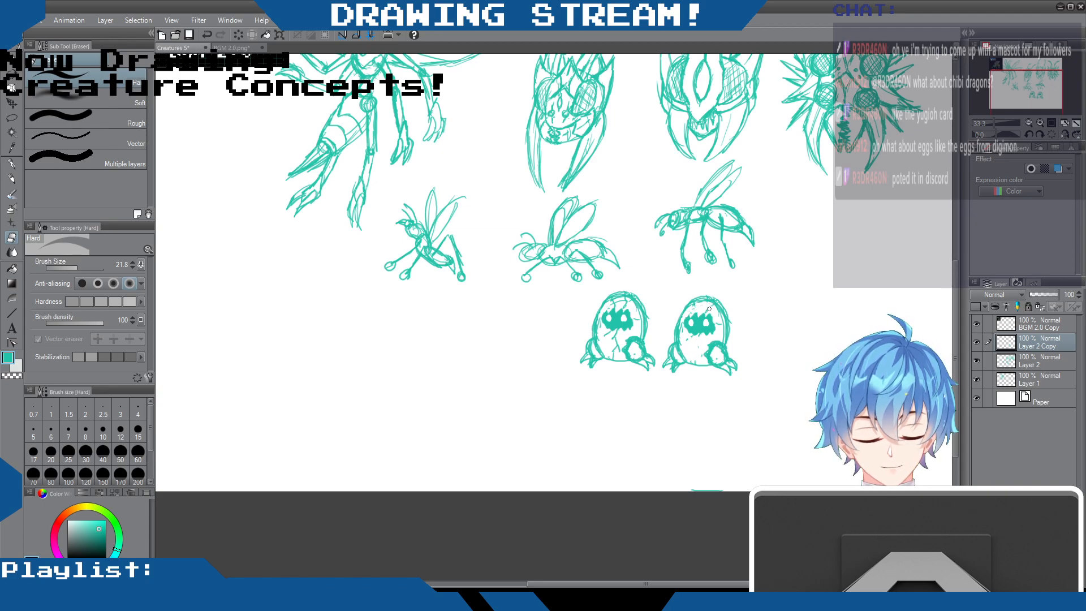
click(13, 177)
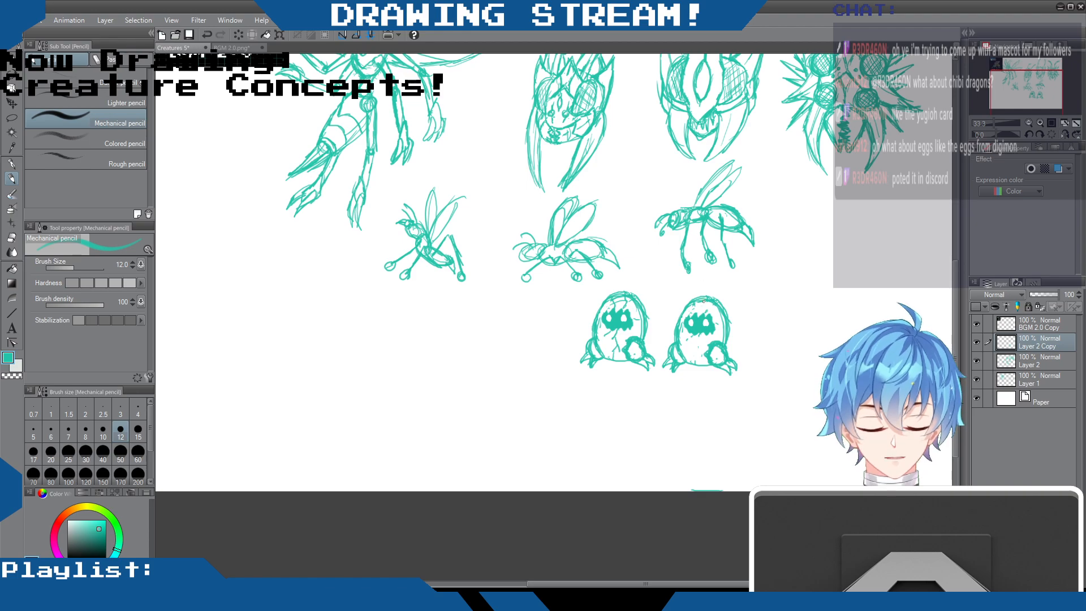
drag(697, 304, 702, 306)
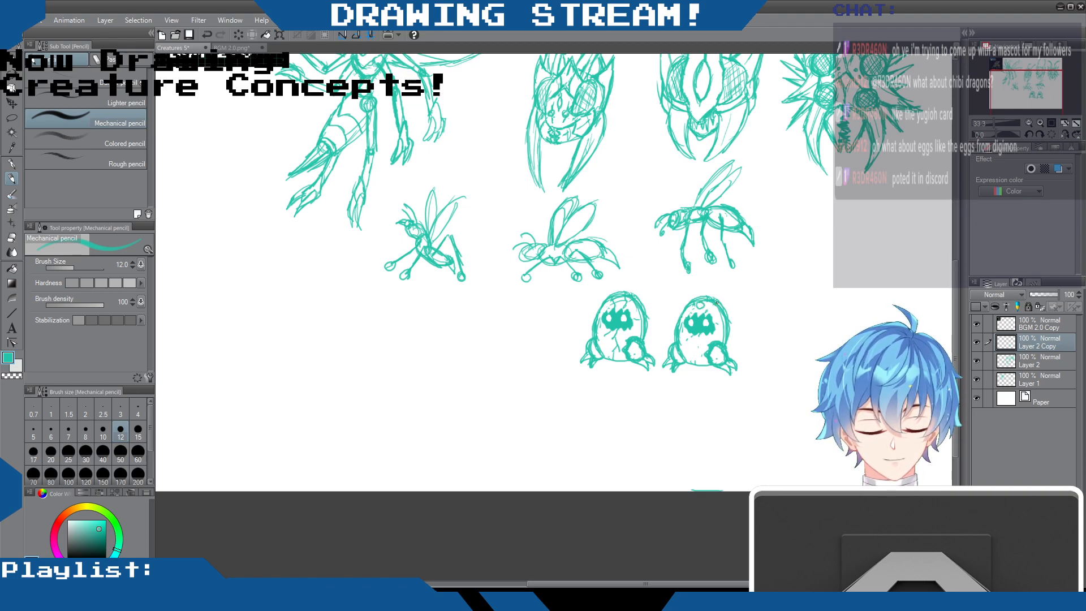
mouse_move(699, 341)
mouse_down()
mouse_move(696, 362)
mouse_move(704, 345)
mouse_move(682, 345)
mouse_move(681, 328)
mouse_up()
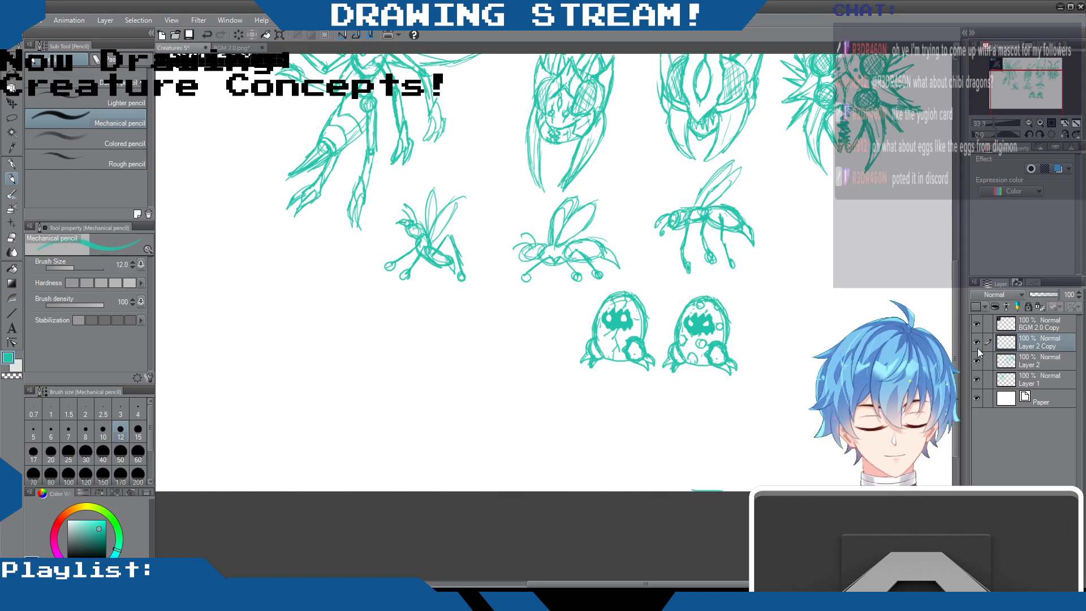
- On Layer 2, sketch the head, antennae and downward-curving body of a fourth small insect beneath the spiky insect head
mouse_move(955, 321)
mouse_down()
mouse_move(954, 247)
mouse_move(967, 281)
mouse_up()
click(1047, 361)
drag(720, 584, 672, 584)
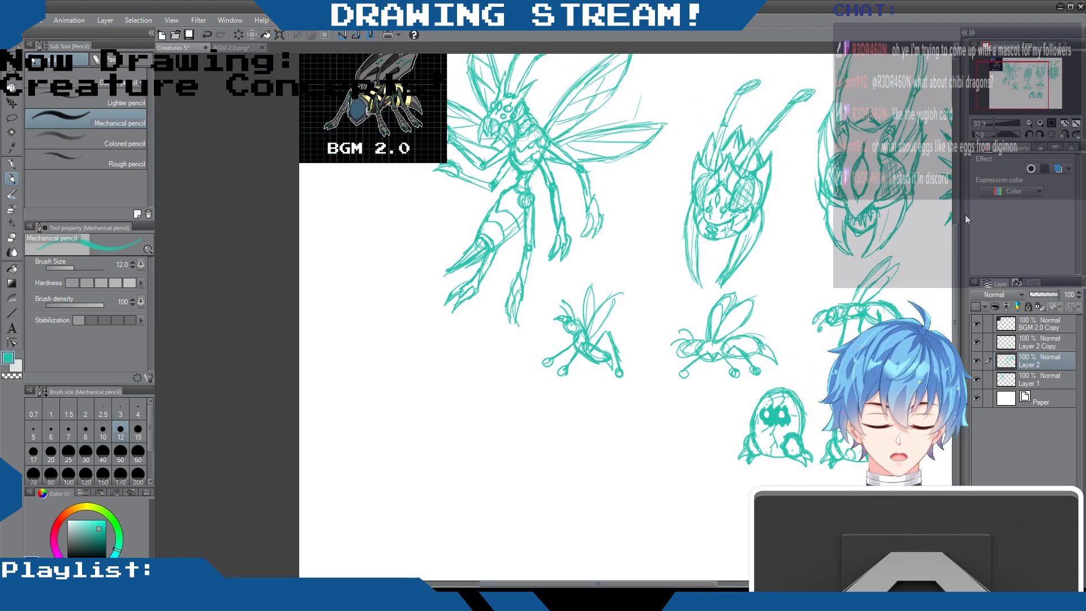
drag(956, 243, 955, 259)
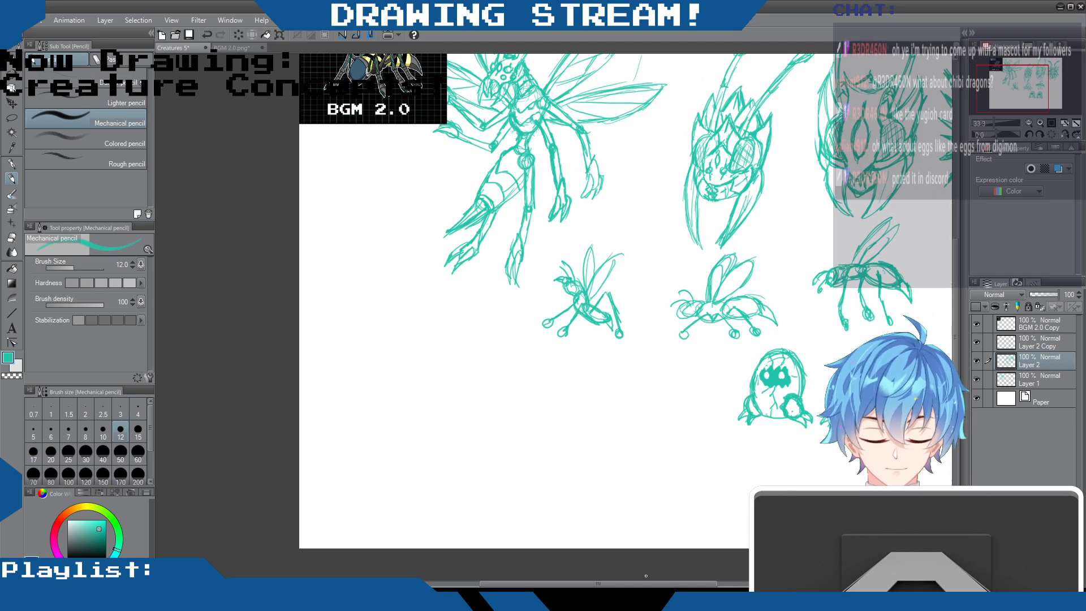
drag(646, 584, 725, 585)
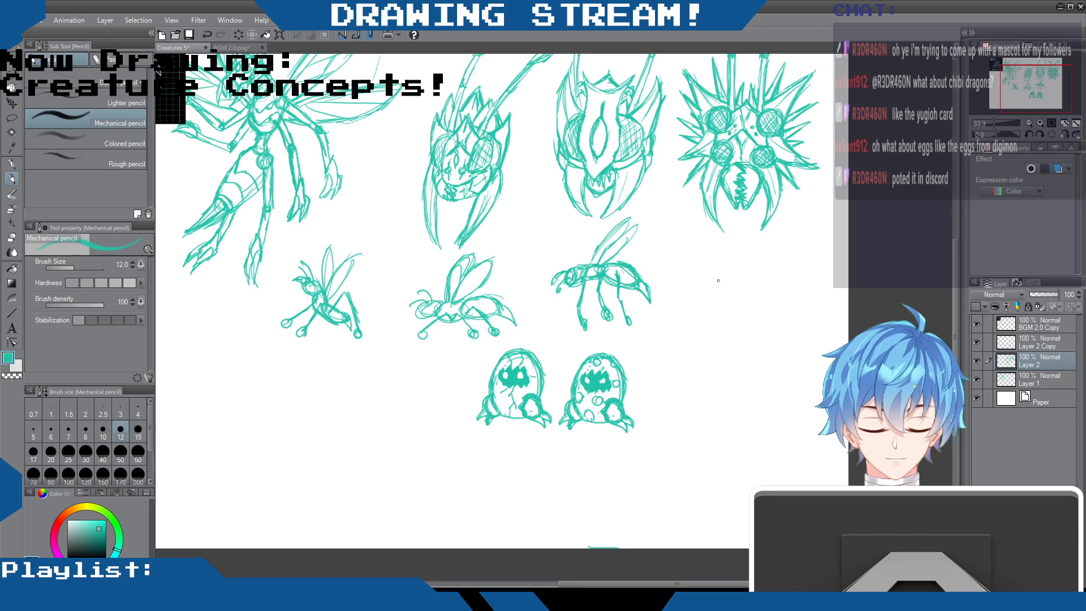
mouse_move(714, 278)
mouse_down()
mouse_move(721, 293)
mouse_move(714, 278)
mouse_move(707, 292)
mouse_move(727, 281)
mouse_move(748, 309)
mouse_move(746, 294)
mouse_move(759, 326)
mouse_move(751, 290)
mouse_move(710, 286)
mouse_move(714, 276)
mouse_move(697, 267)
mouse_move(690, 275)
mouse_up()
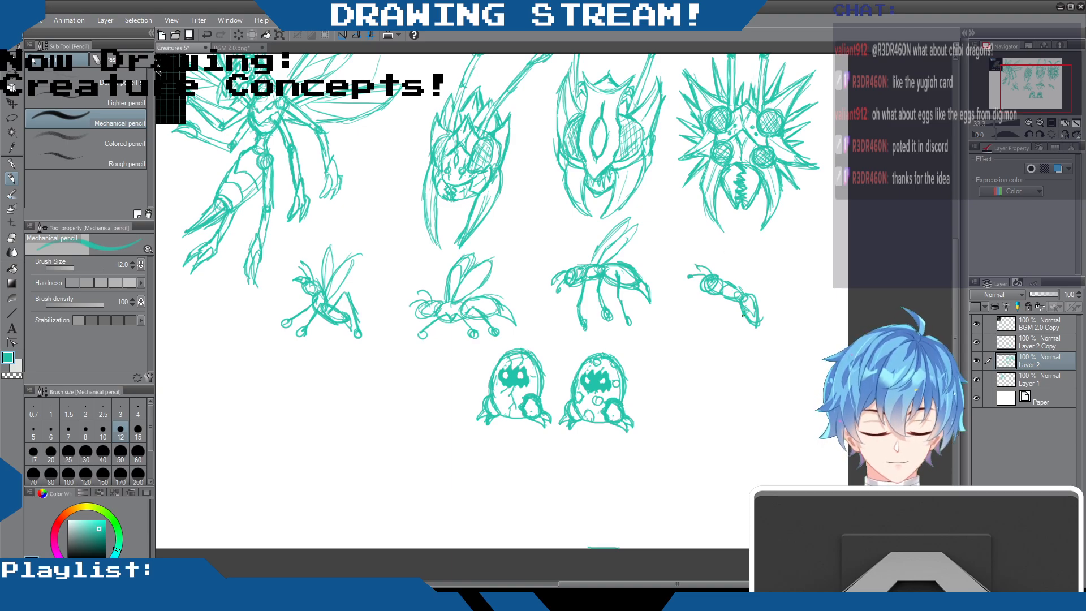
- Draw long dangling legs and a pair of raised wings on the fourth small insect
drag(744, 312, 740, 338)
mouse_move(731, 300)
mouse_down()
mouse_move(727, 349)
mouse_move(744, 365)
mouse_up()
drag(716, 293, 719, 343)
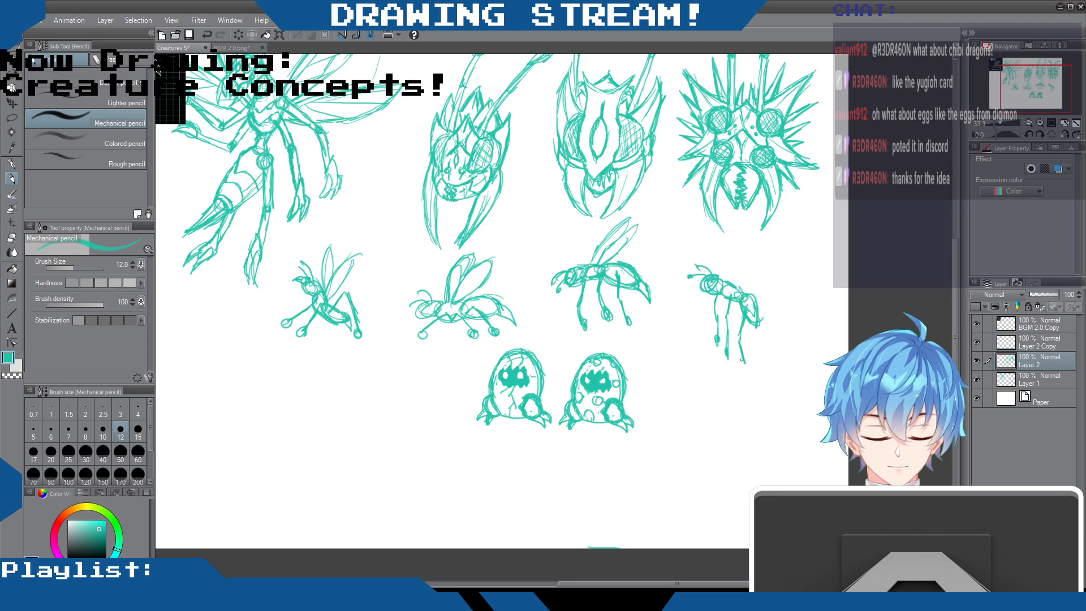
drag(755, 293, 753, 343)
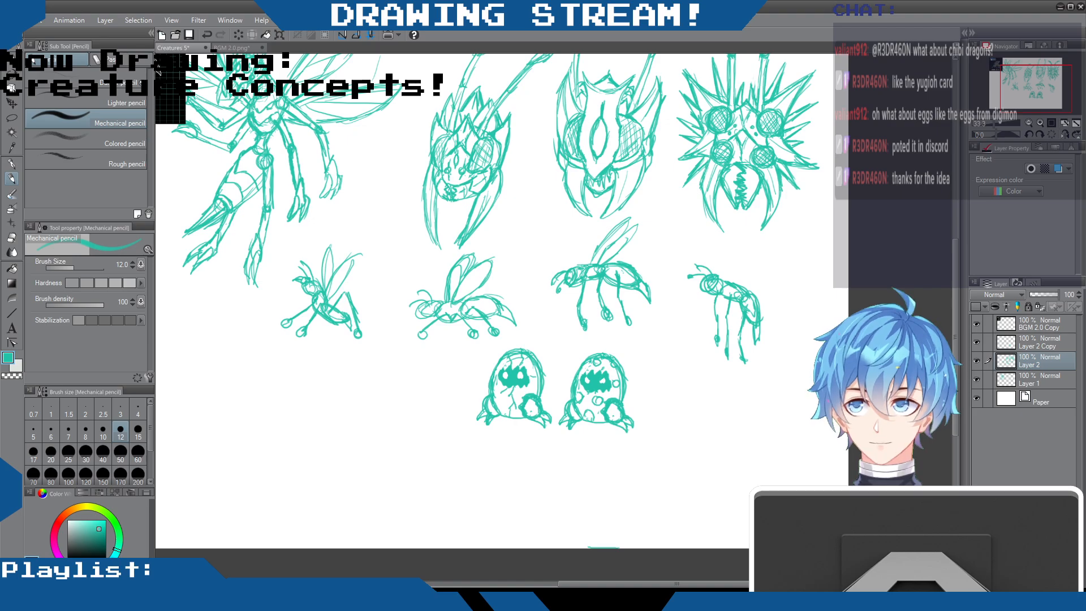
mouse_move(735, 279)
mouse_down()
mouse_move(778, 260)
mouse_move(738, 284)
mouse_move(763, 231)
mouse_move(738, 287)
mouse_up()
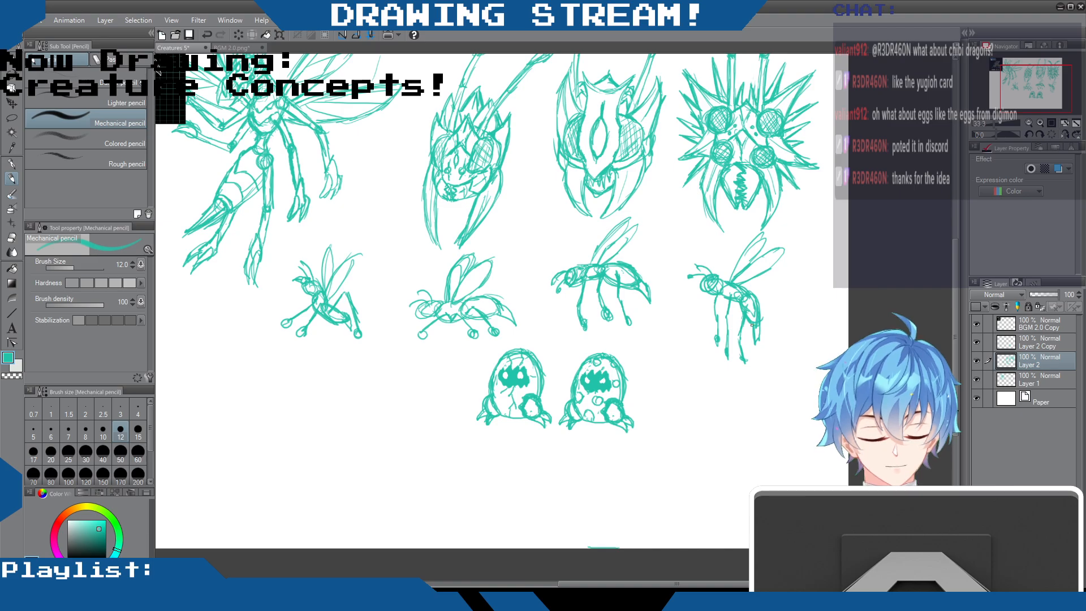
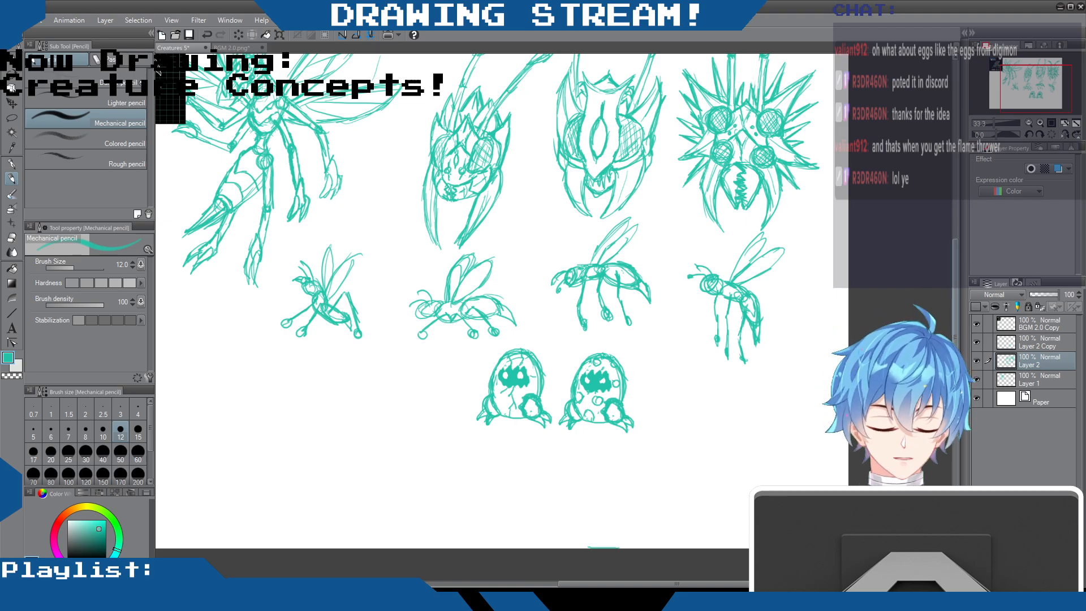
- Look over the sketch sheet, comparing the full-body wasp, insect heads, small insect poses and egg creatures
drag(956, 257, 952, 233)
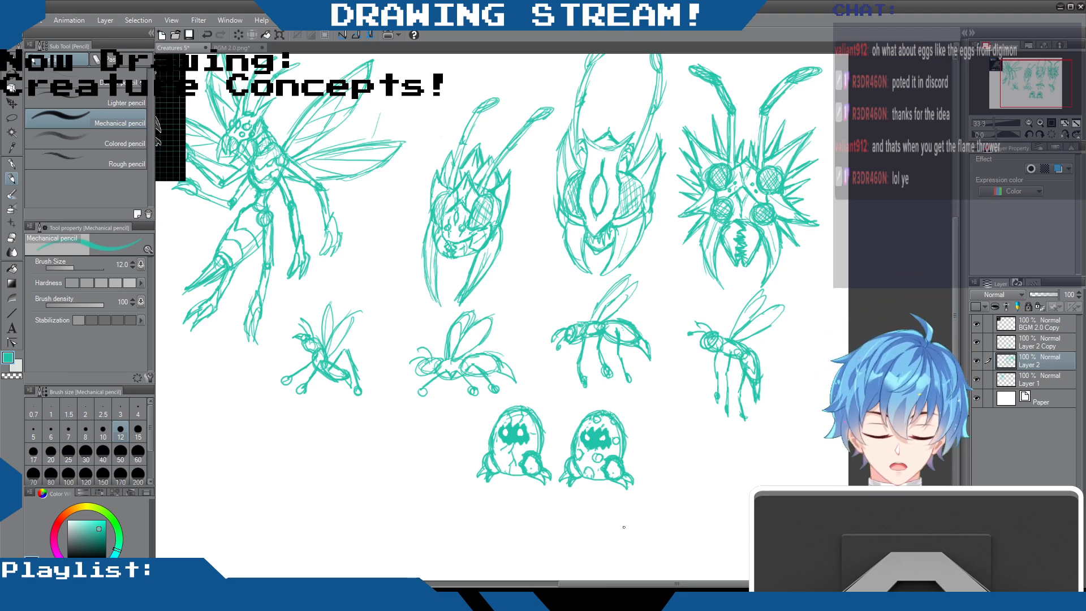
mouse_move(660, 583)
mouse_down()
mouse_move(618, 576)
mouse_move(677, 583)
mouse_up()
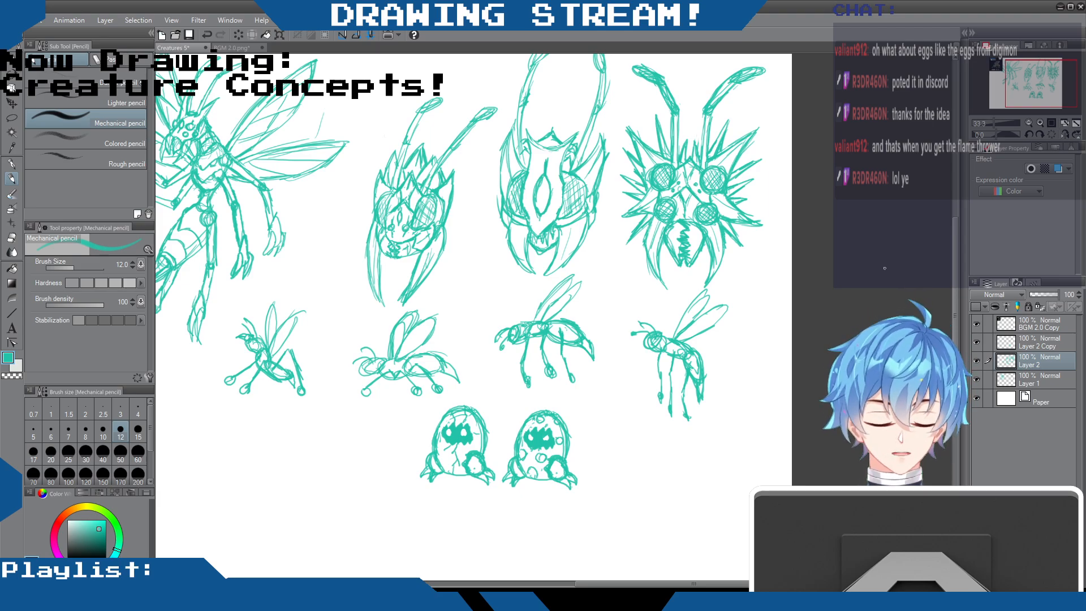
scroll(718, 466, down, 5)
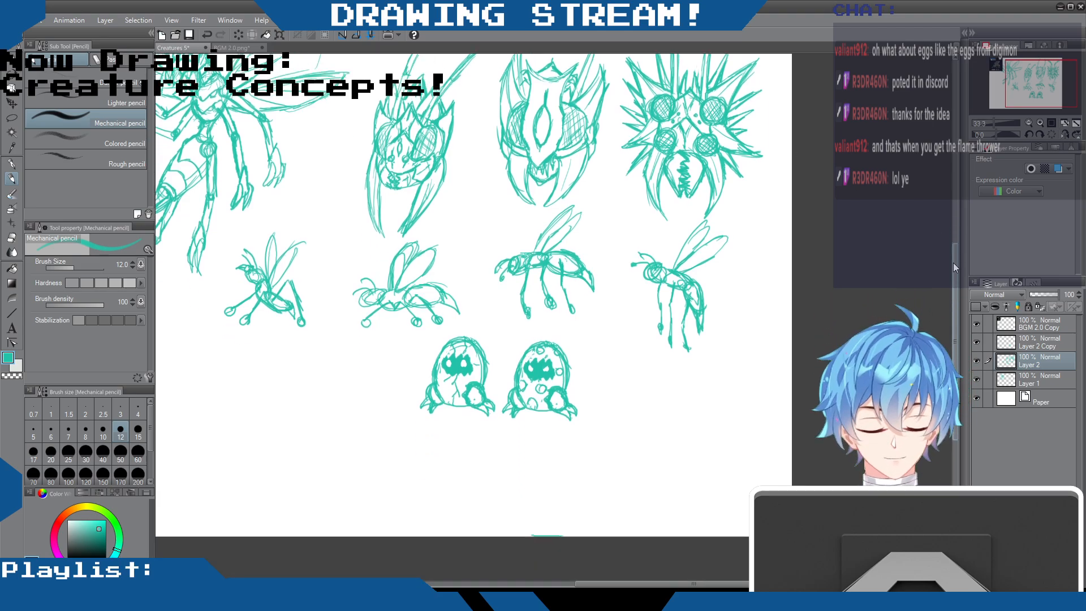
drag(685, 585, 631, 585)
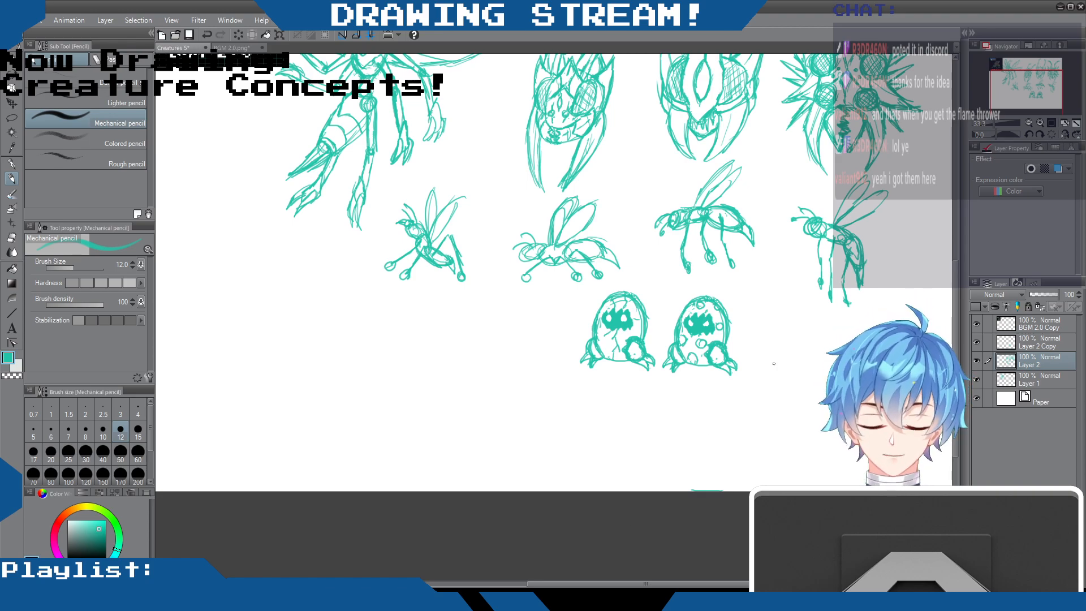
drag(953, 275, 937, 213)
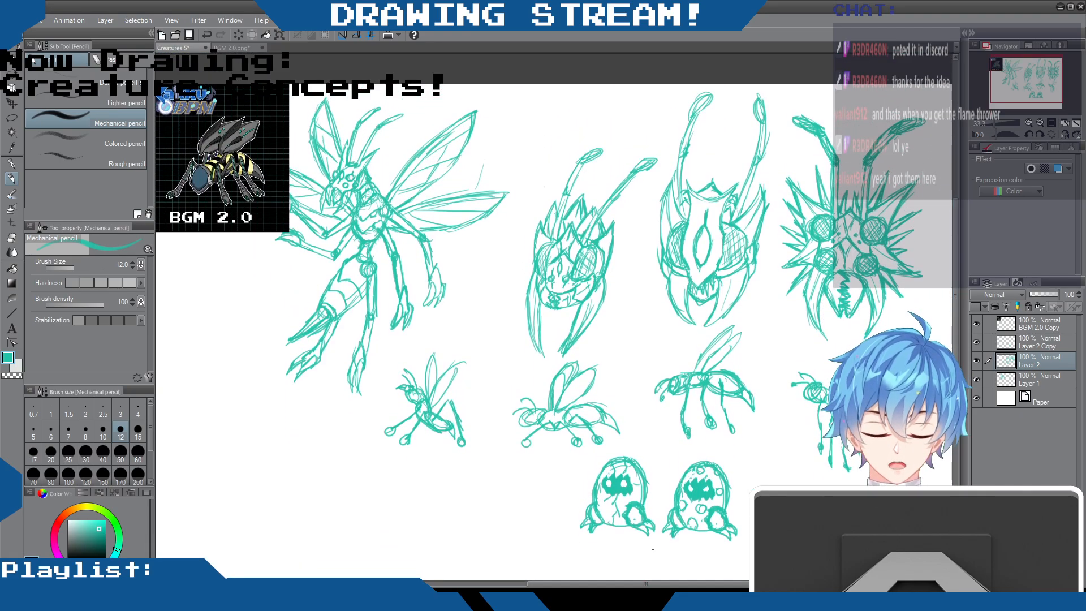
mouse_move(655, 583)
mouse_down()
mouse_move(575, 564)
mouse_move(616, 568)
mouse_up()
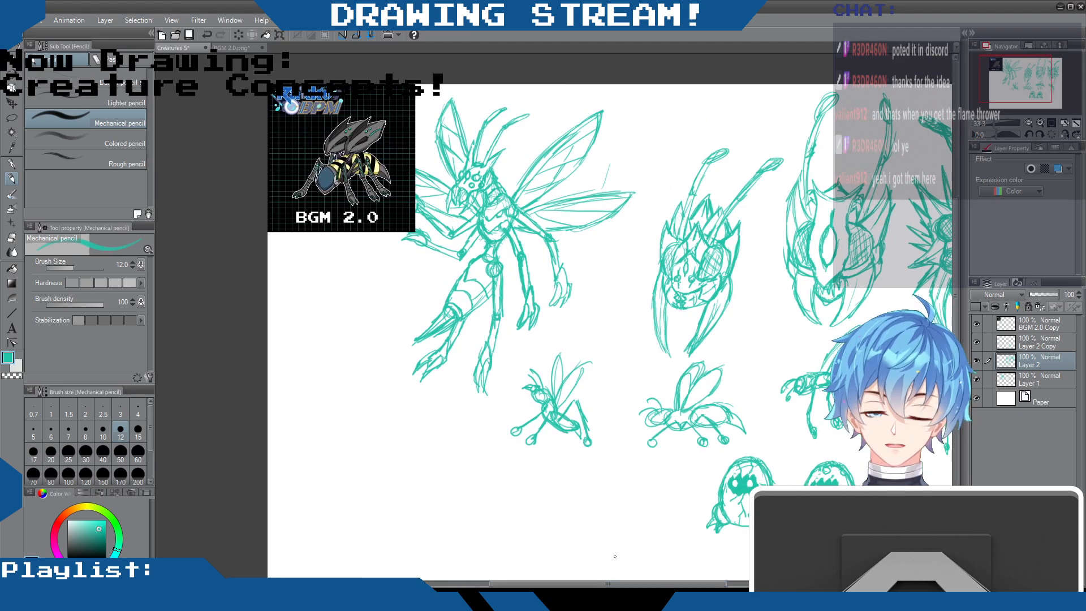
mouse_move(960, 211)
mouse_down()
mouse_move(955, 238)
mouse_move(944, 228)
mouse_move(935, 248)
mouse_move(930, 225)
mouse_up()
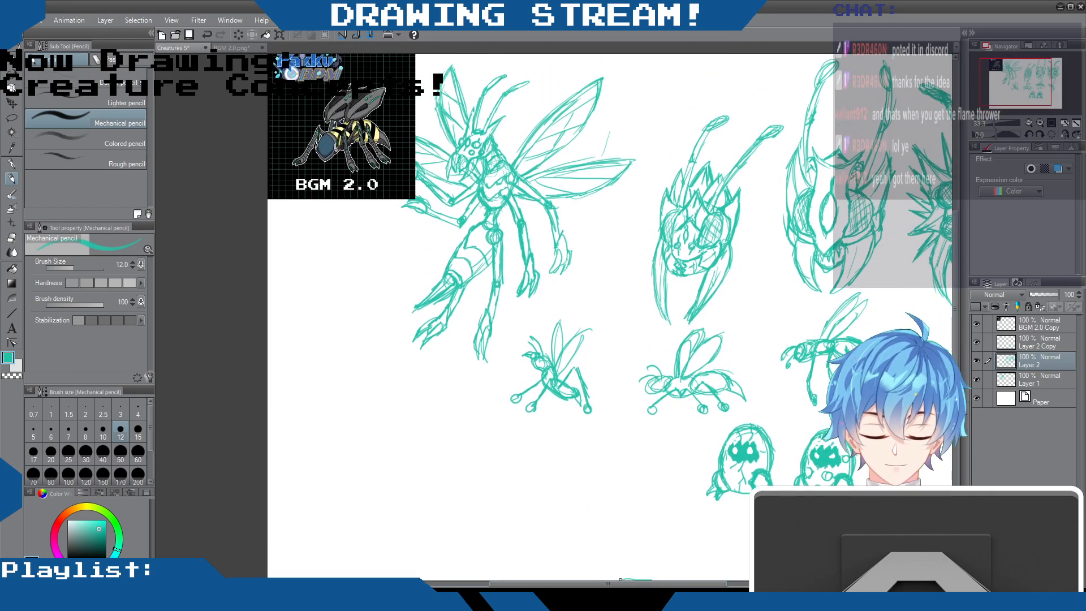
mouse_move(648, 579)
mouse_down()
mouse_move(608, 582)
mouse_move(659, 584)
mouse_move(640, 583)
mouse_up()
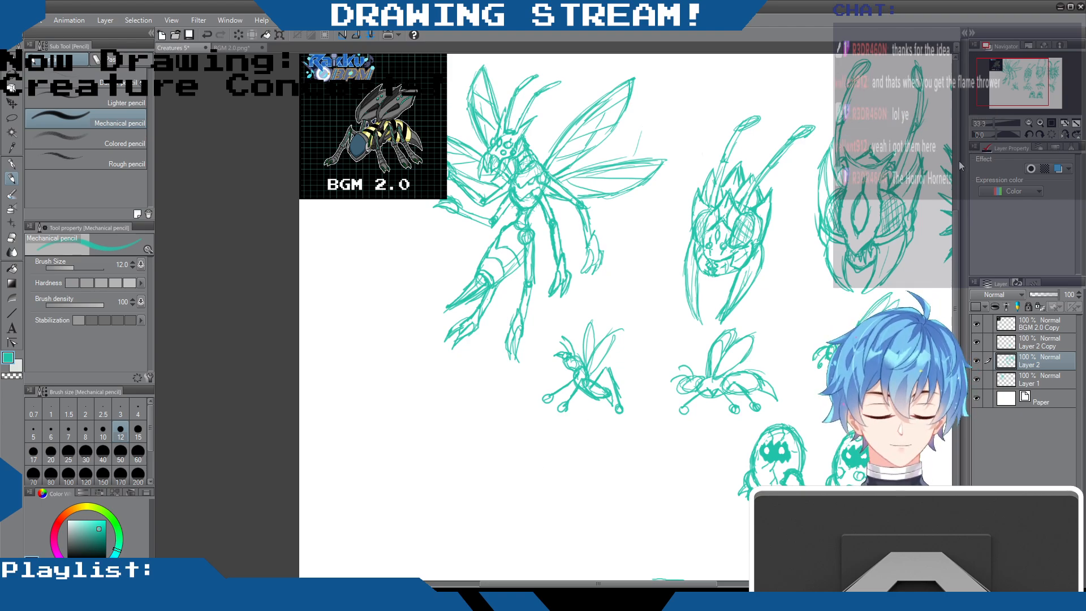
scroll(955, 252, up, 1)
scroll(955, 249, up, 3)
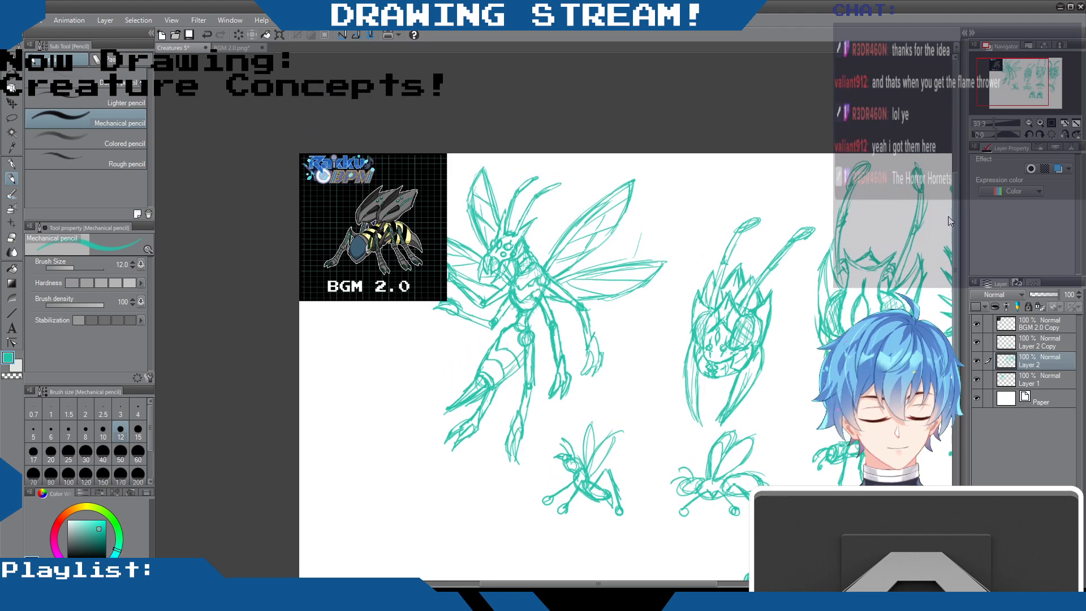
mouse_move(611, 583)
mouse_down()
mouse_move(691, 583)
mouse_move(605, 581)
mouse_up()
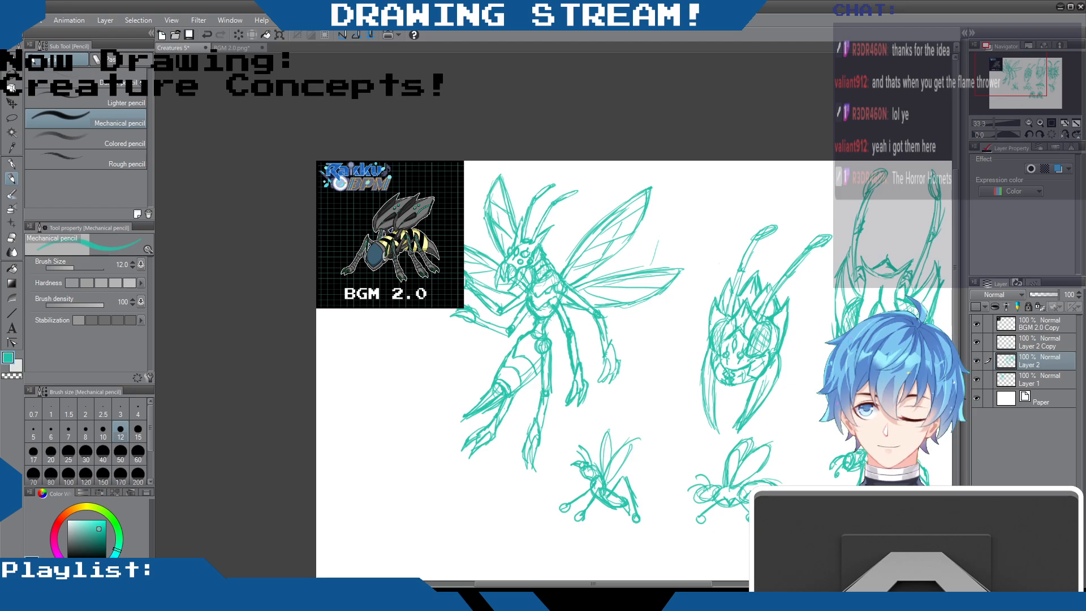
- Sketch the head and upright segmented body of another small insect in the empty space below the full-body wasp
drag(956, 194, 953, 244)
mouse_move(704, 585)
mouse_down()
mouse_move(661, 584)
mouse_move(691, 584)
mouse_up()
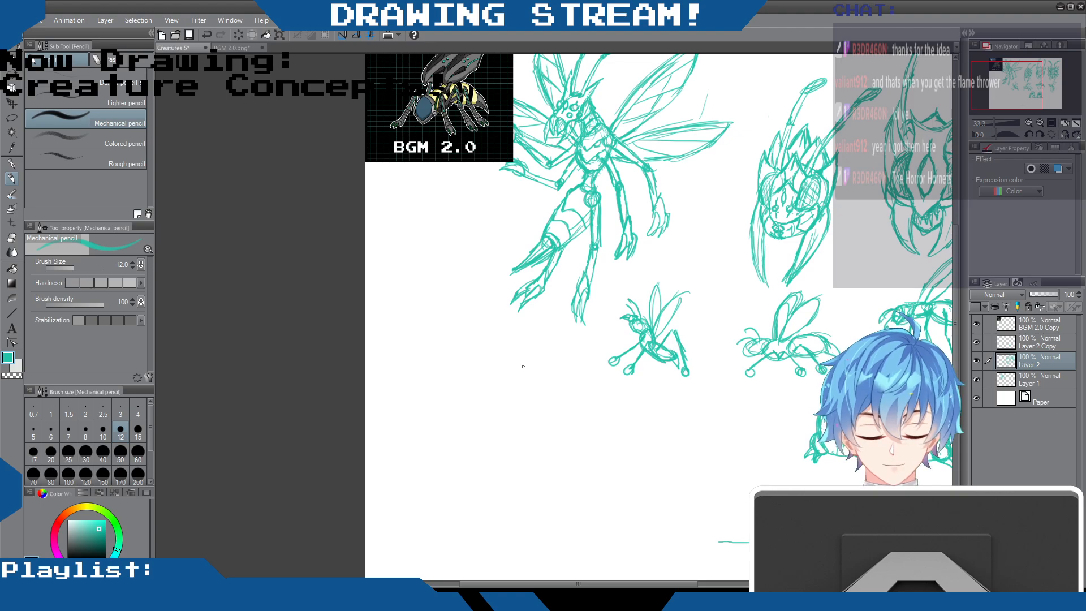
mouse_move(518, 364)
mouse_down()
mouse_move(529, 368)
mouse_move(518, 396)
mouse_move(515, 355)
mouse_move(525, 354)
mouse_move(508, 349)
mouse_move(517, 354)
mouse_up()
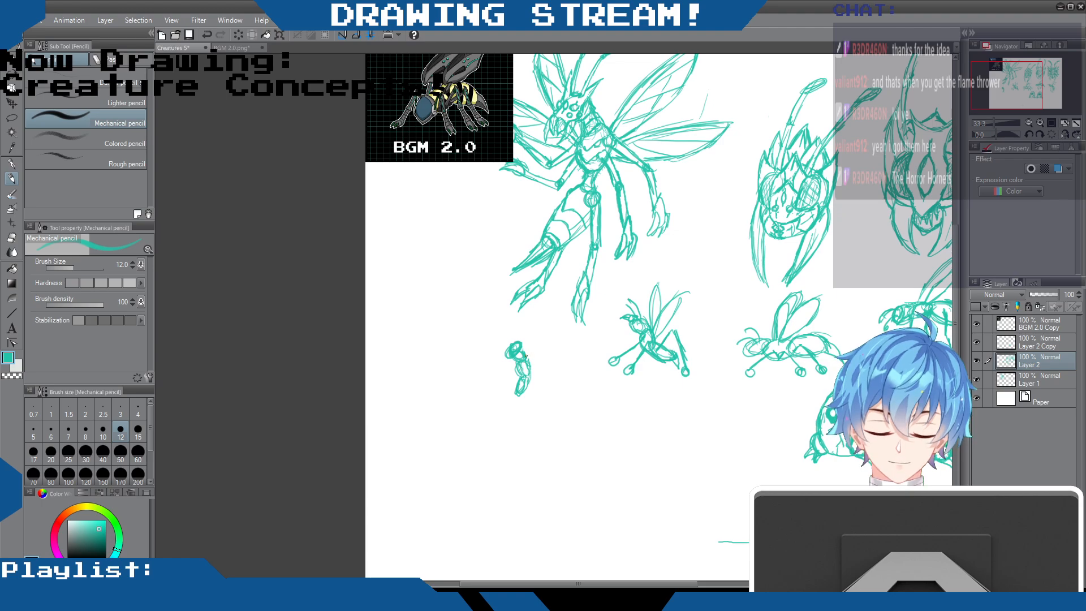
- Add raised wings, antennae and a tapering, pointed abdomen to the upright small insect below the wasp
drag(529, 353, 556, 332)
mouse_move(534, 358)
mouse_down()
mouse_move(553, 337)
mouse_move(536, 327)
mouse_up()
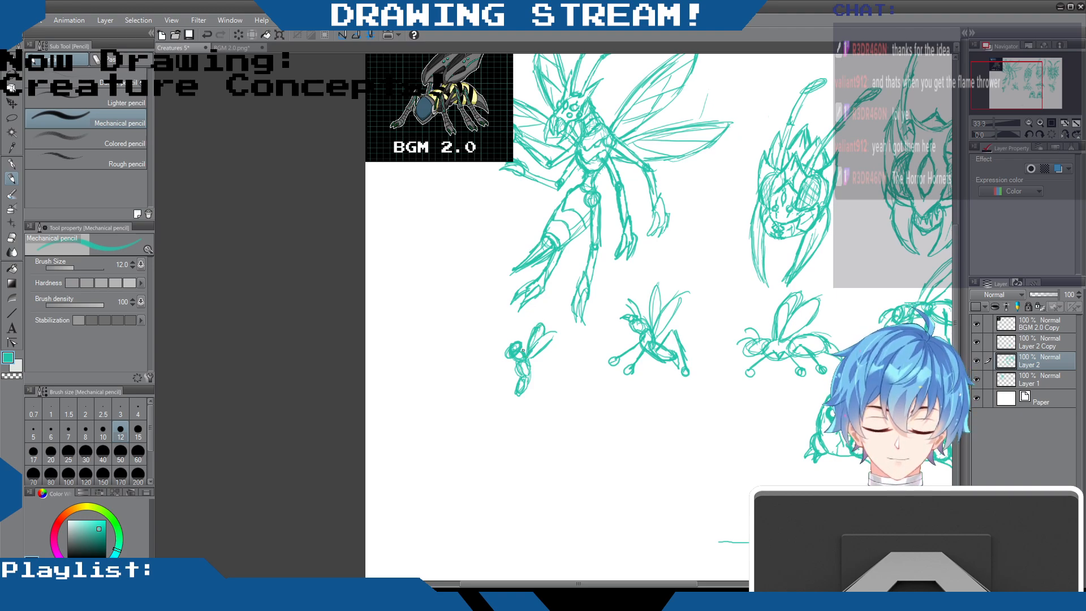
drag(512, 342, 491, 355)
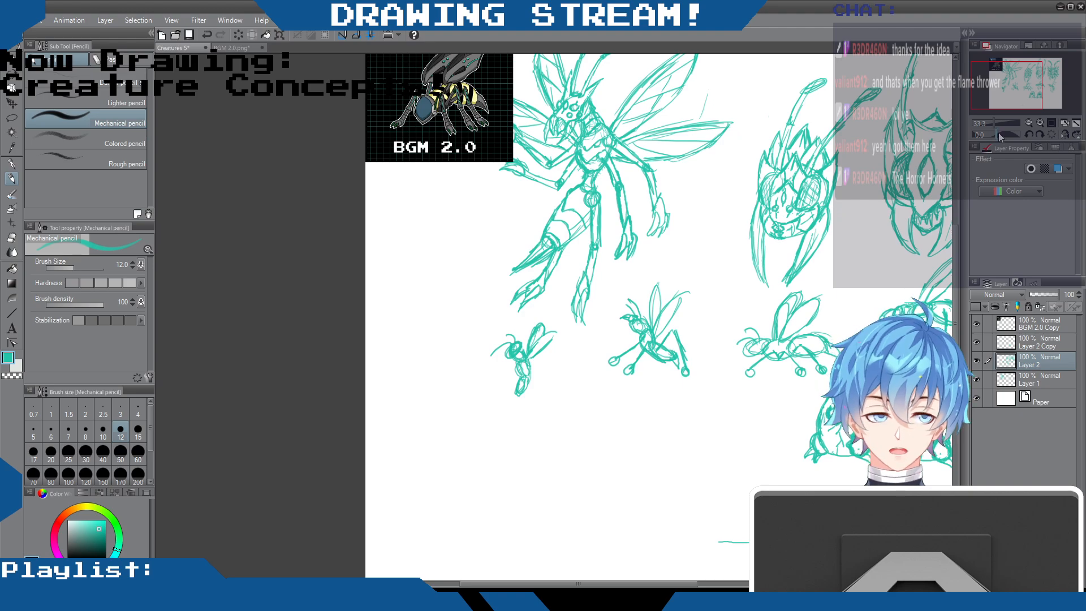
scroll(955, 238, down, 3)
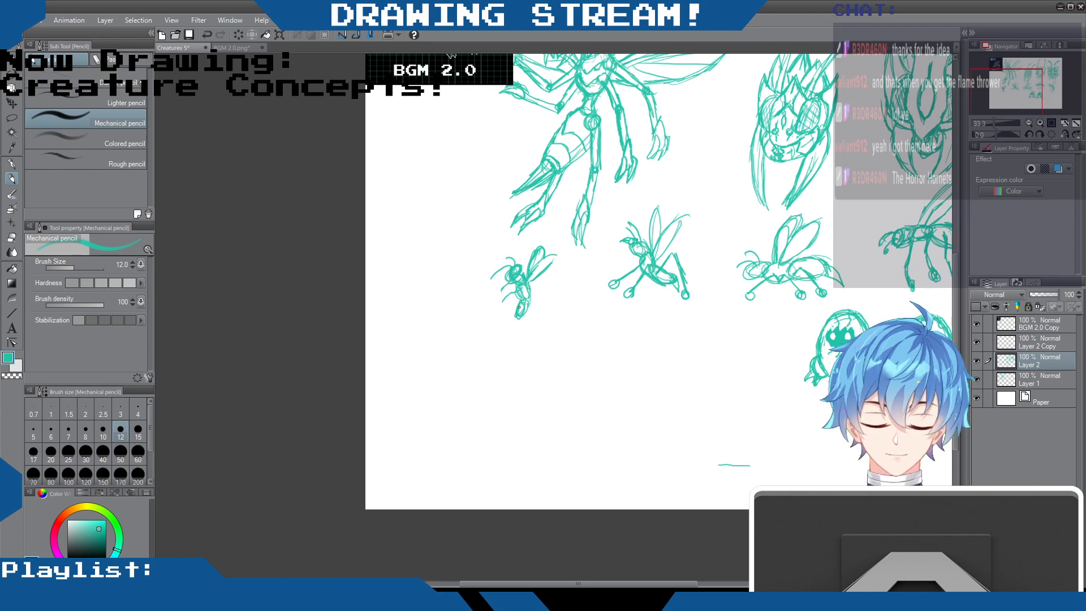
drag(523, 298, 505, 338)
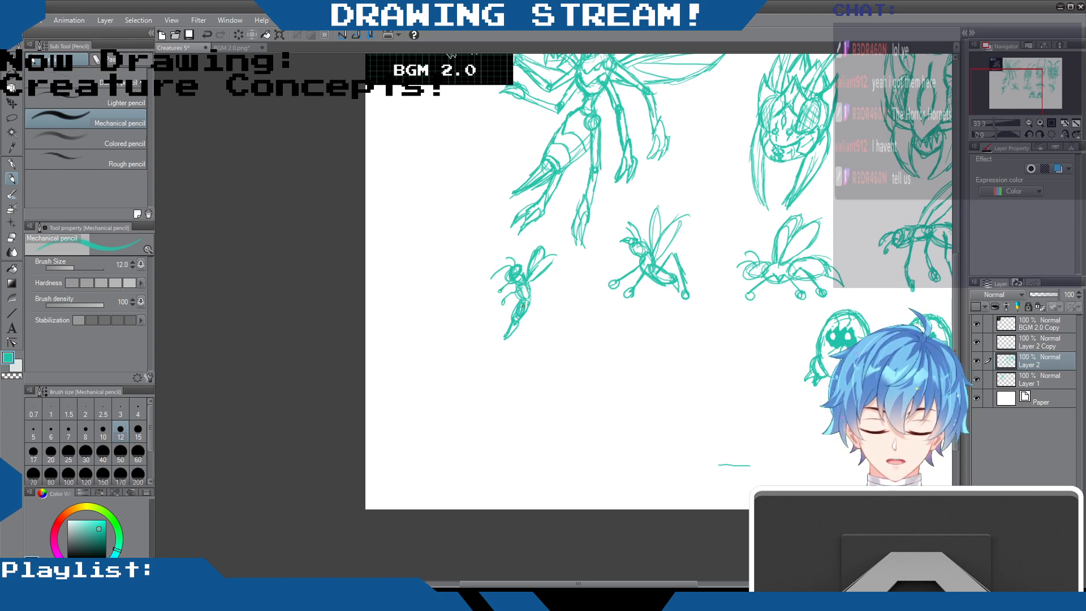
- Draw bent, dangling legs on the upright small insect below the wasp and touch up its wings
drag(504, 316, 496, 335)
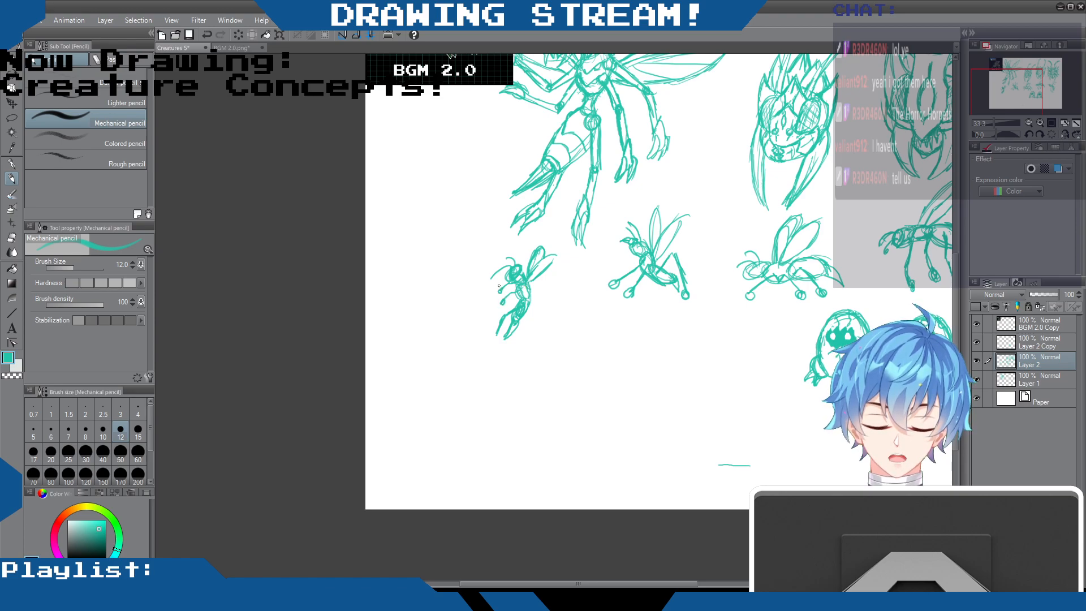
drag(500, 327, 496, 334)
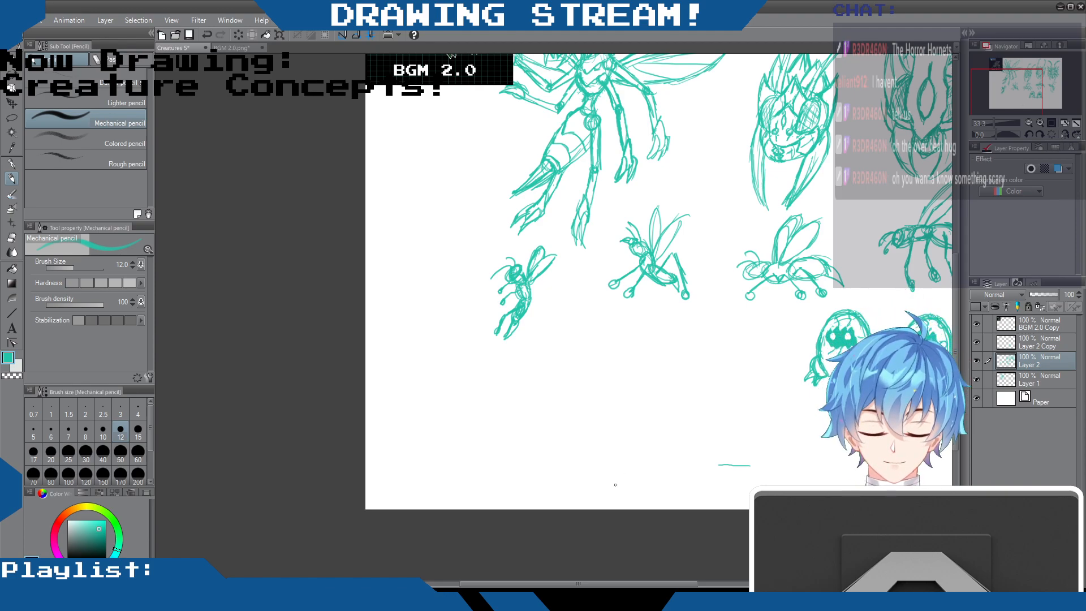
drag(539, 260, 532, 279)
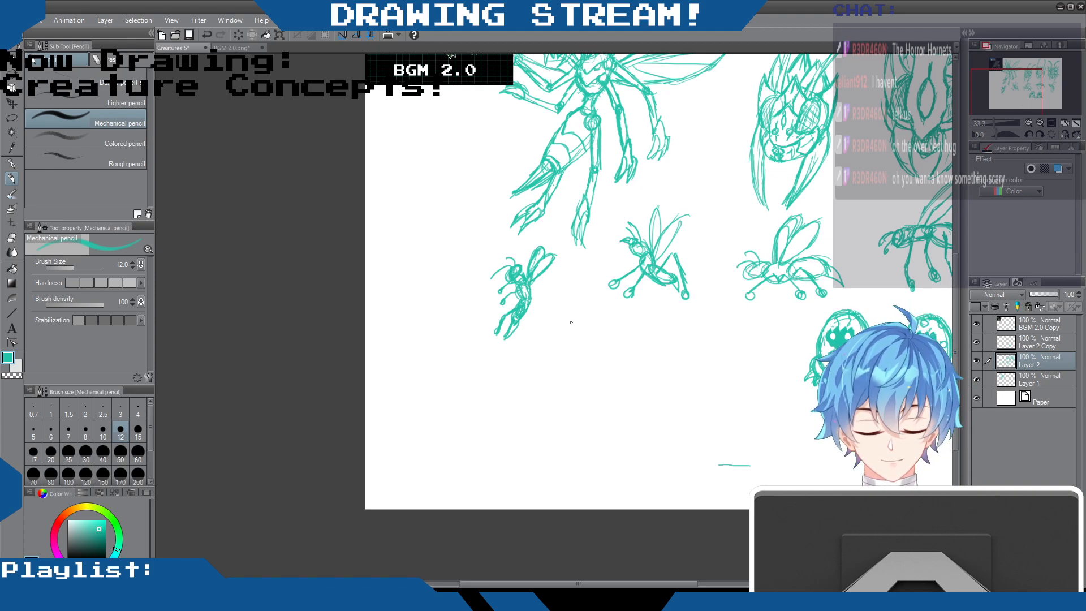
- Sketch another small insect beside the upright one, with a lowered head, curved abdomen, raised wings and hanging legs
mouse_move(566, 339)
mouse_down()
mouse_move(585, 320)
mouse_move(575, 333)
mouse_move(578, 321)
mouse_move(605, 331)
mouse_move(587, 317)
mouse_move(614, 325)
mouse_move(579, 325)
mouse_move(591, 292)
mouse_move(578, 324)
mouse_move(565, 299)
mouse_move(579, 309)
mouse_move(574, 321)
mouse_move(573, 290)
mouse_move(580, 323)
mouse_move(559, 357)
mouse_move(609, 335)
mouse_move(605, 350)
mouse_move(572, 339)
mouse_up()
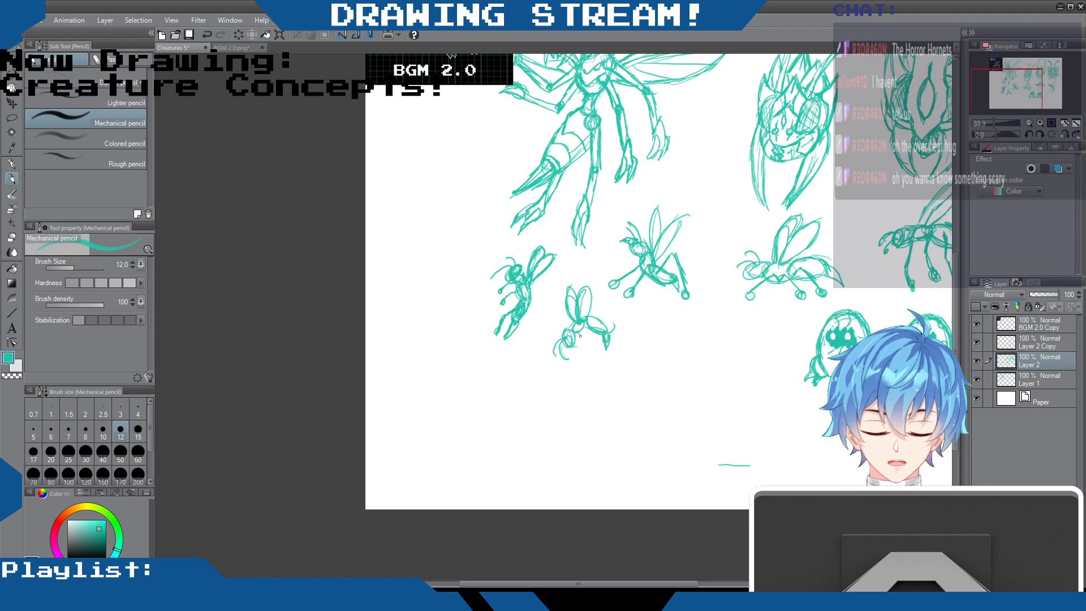
mouse_move(580, 340)
mouse_down()
mouse_move(580, 367)
mouse_move(588, 348)
mouse_move(599, 349)
mouse_move(597, 365)
mouse_move(571, 343)
mouse_up()
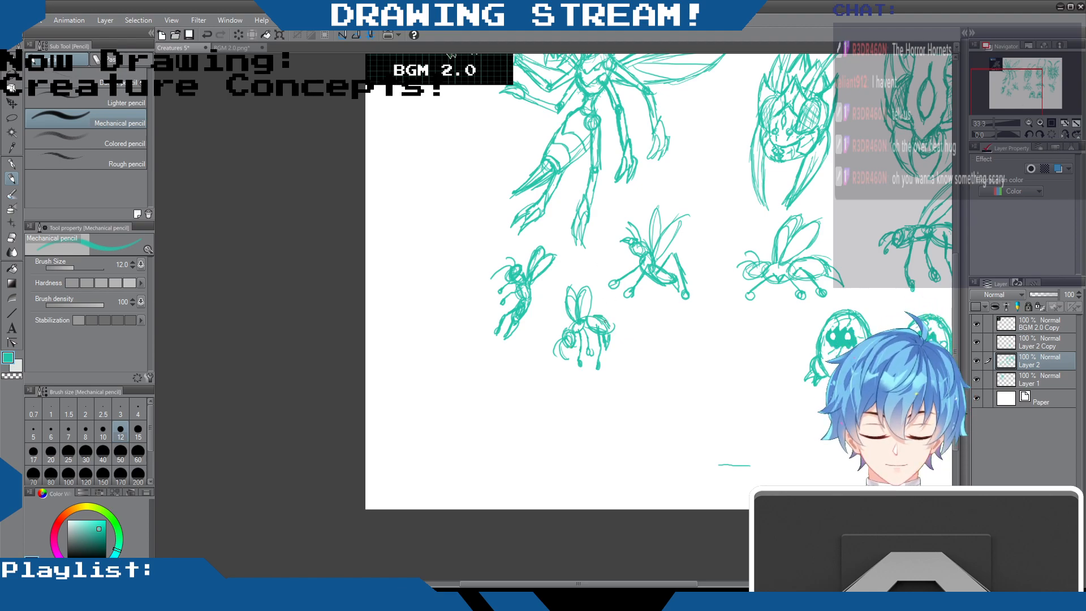
mouse_move(588, 285)
mouse_down()
mouse_move(591, 320)
mouse_move(611, 348)
mouse_move(595, 351)
mouse_move(586, 330)
mouse_move(590, 355)
mouse_up()
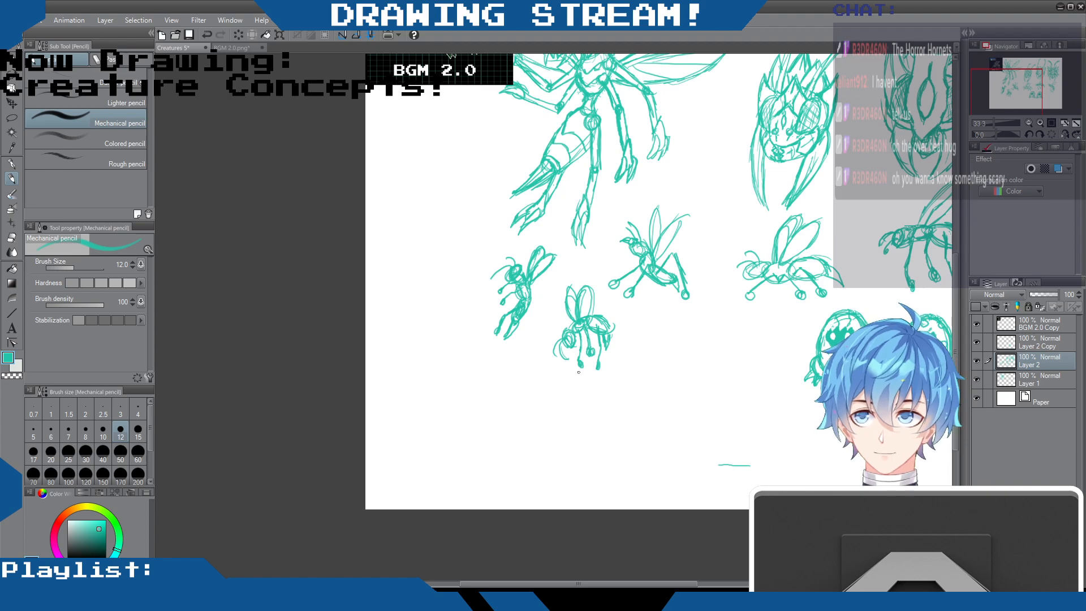
drag(569, 308, 567, 306)
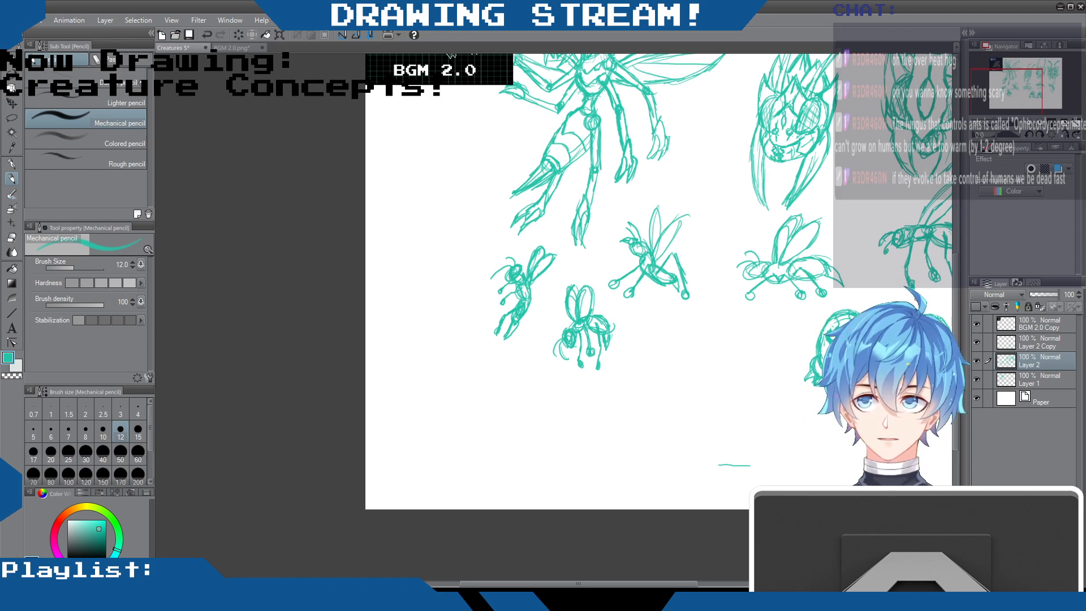
- Draw a small arrow beside the head-down insect, pointing toward its abdomen
mouse_move(956, 267)
mouse_down()
mouse_move(952, 191)
mouse_move(952, 200)
mouse_up()
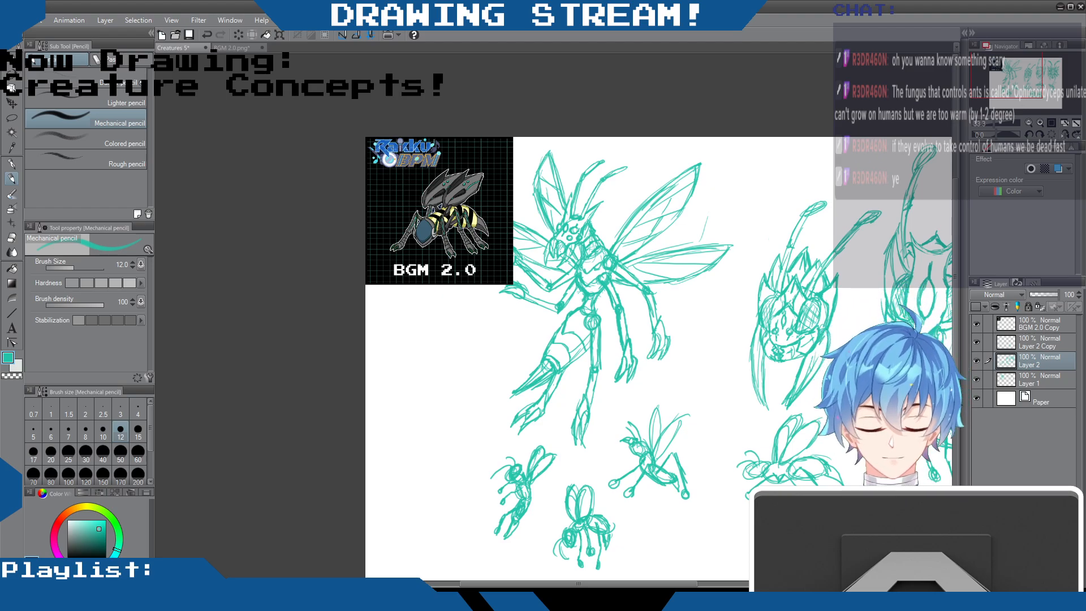
drag(955, 248, 946, 305)
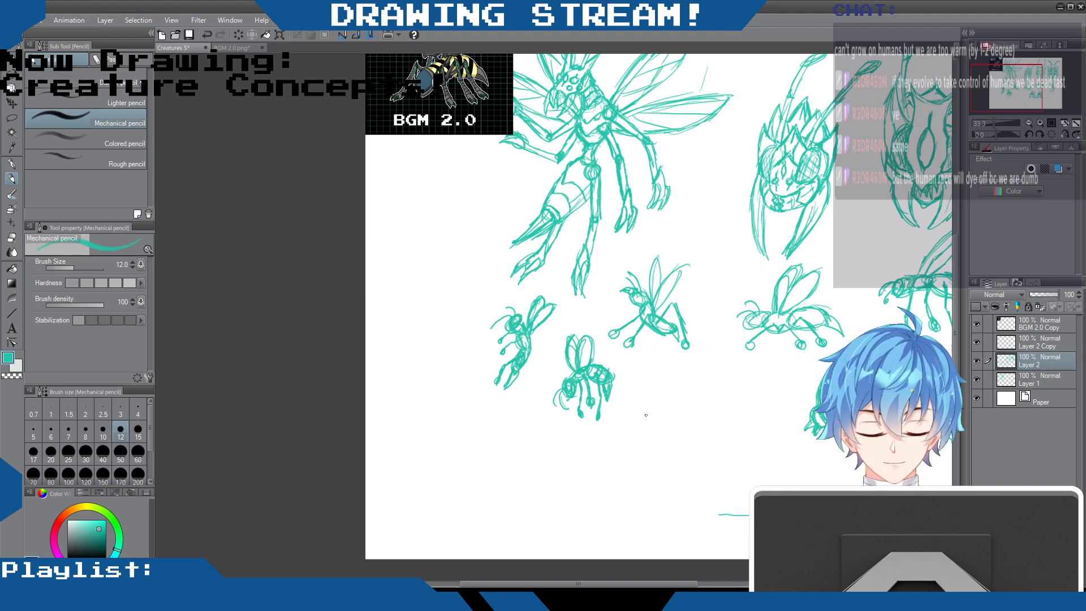
mouse_move(655, 374)
mouse_down()
mouse_move(634, 377)
mouse_move(648, 386)
mouse_move(635, 378)
mouse_move(671, 374)
mouse_move(648, 378)
mouse_up()
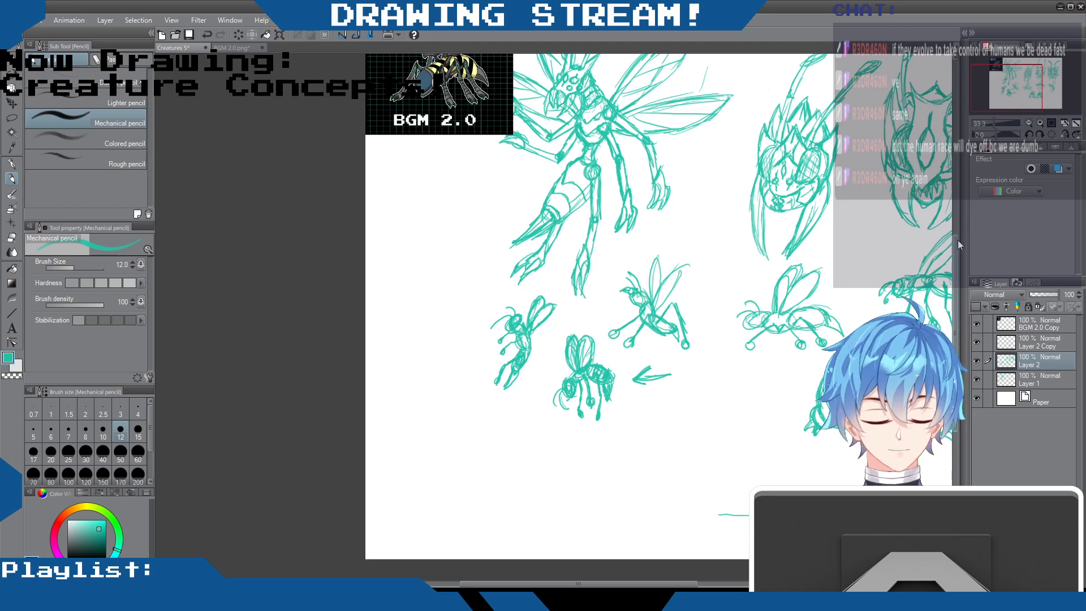
- Look over the whole sketch sheet, comparing the reference image, wasp, insect heads, small insect poses and egg creatures
scroll(956, 243, up, 1)
mouse_move(956, 243)
mouse_down()
mouse_move(961, 181)
mouse_move(958, 225)
mouse_up()
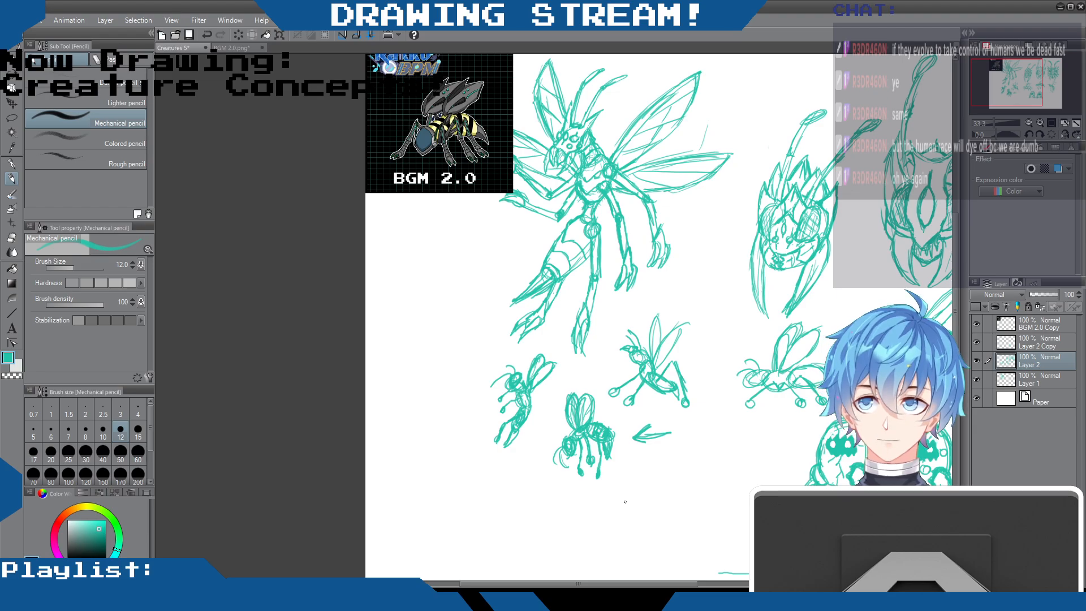
drag(955, 226, 949, 181)
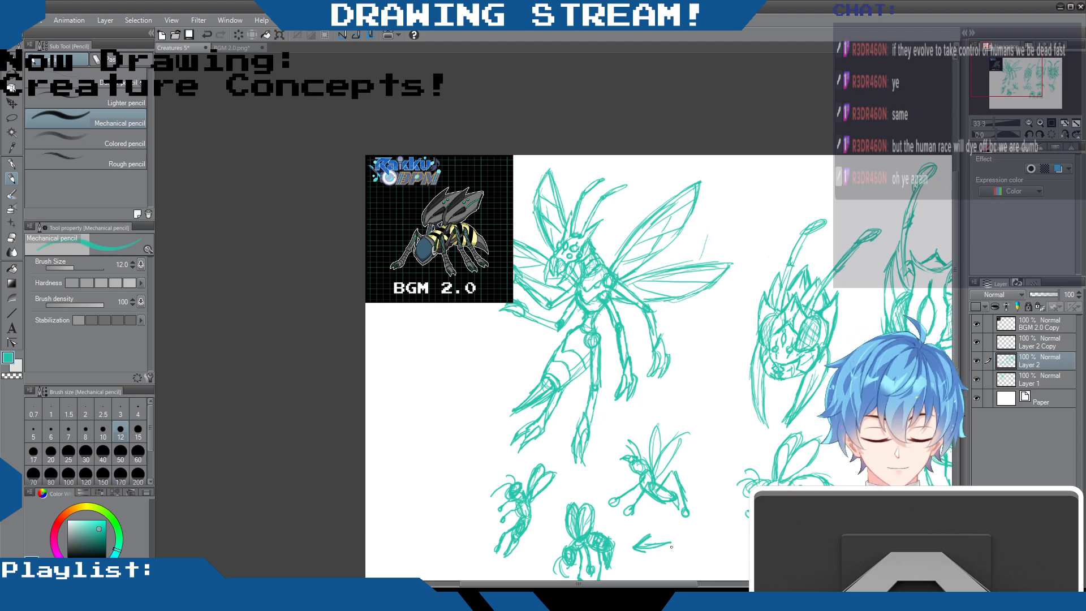
drag(954, 271, 951, 321)
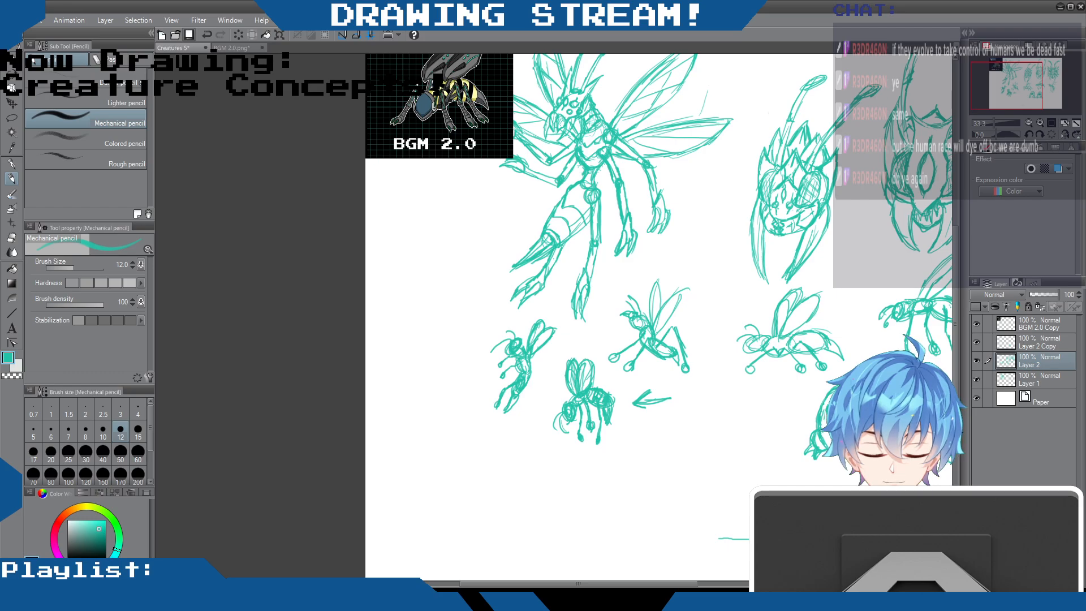
drag(581, 584, 602, 584)
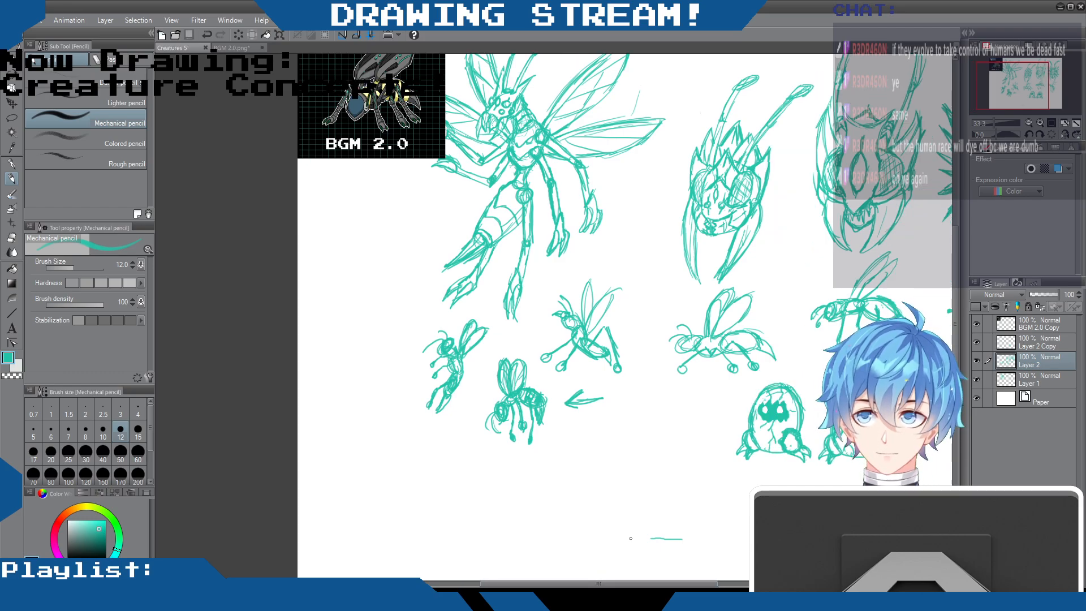
drag(955, 242, 948, 165)
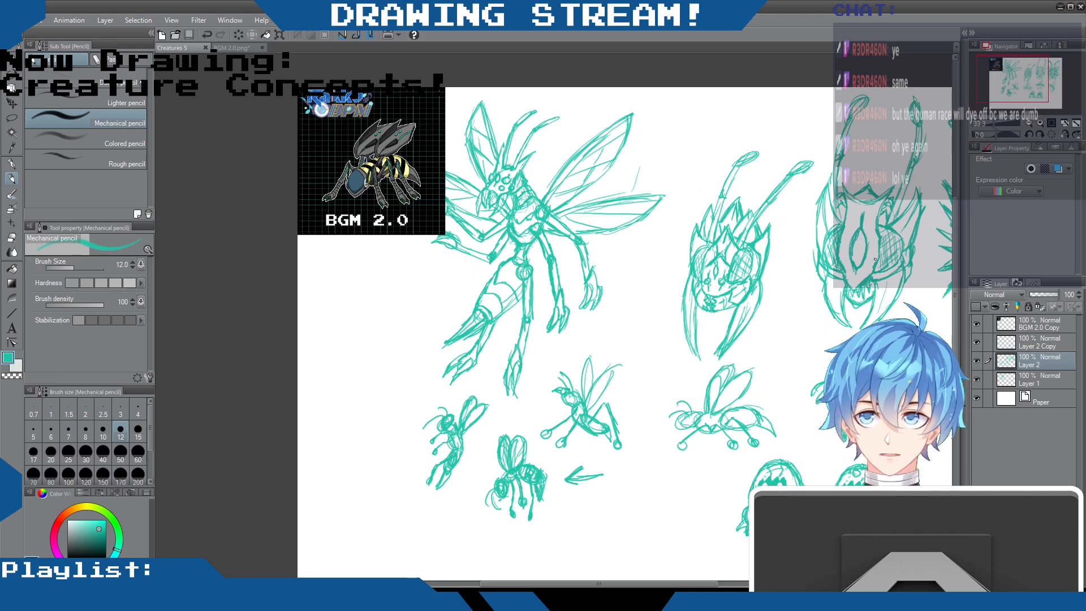
drag(658, 576, 742, 569)
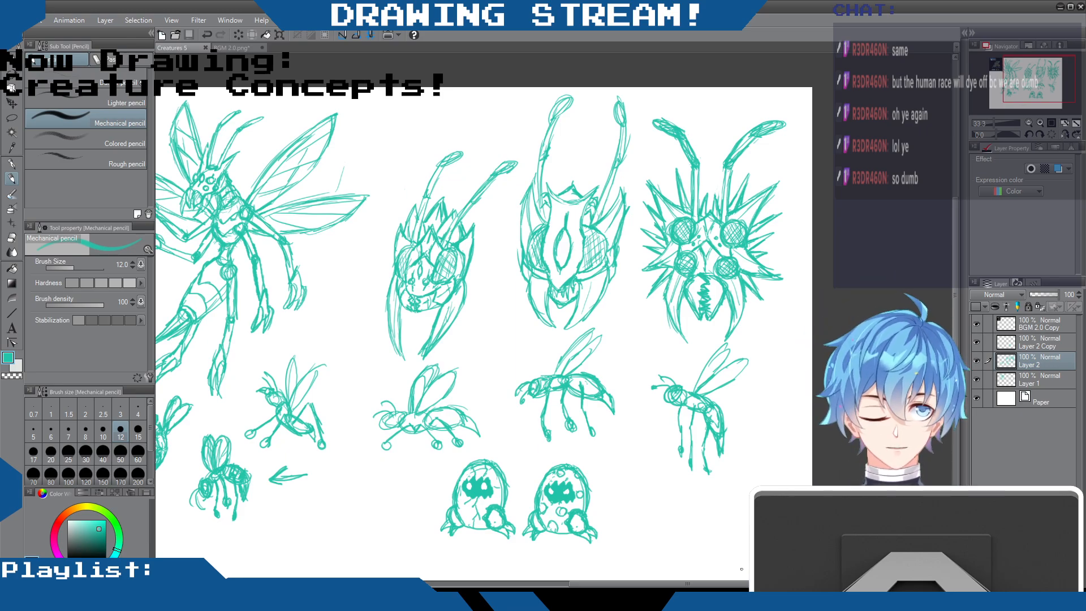
drag(955, 209, 955, 235)
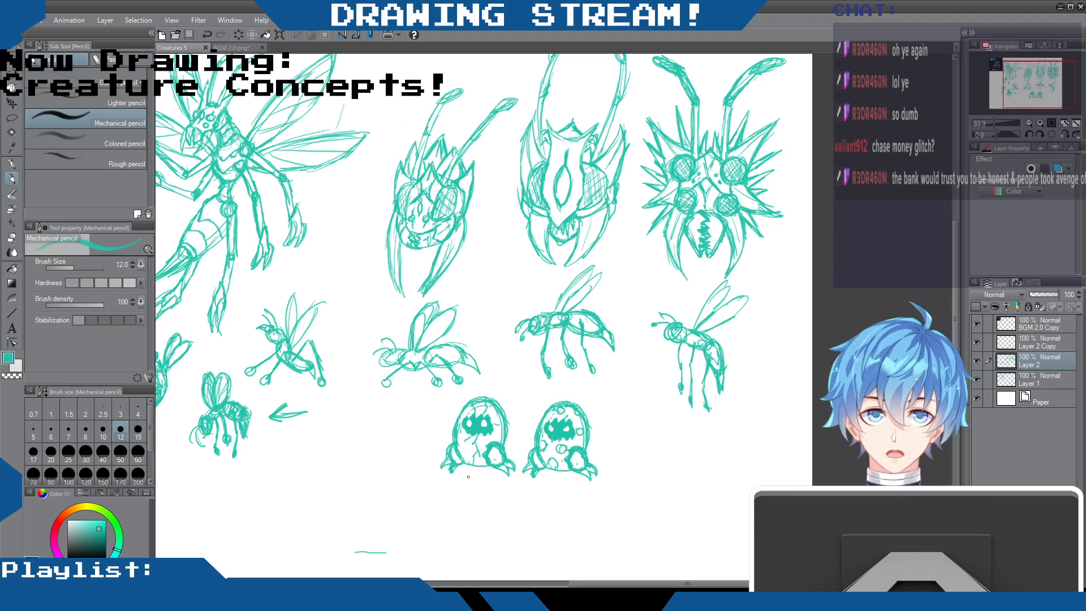
scroll(953, 235, up, 3)
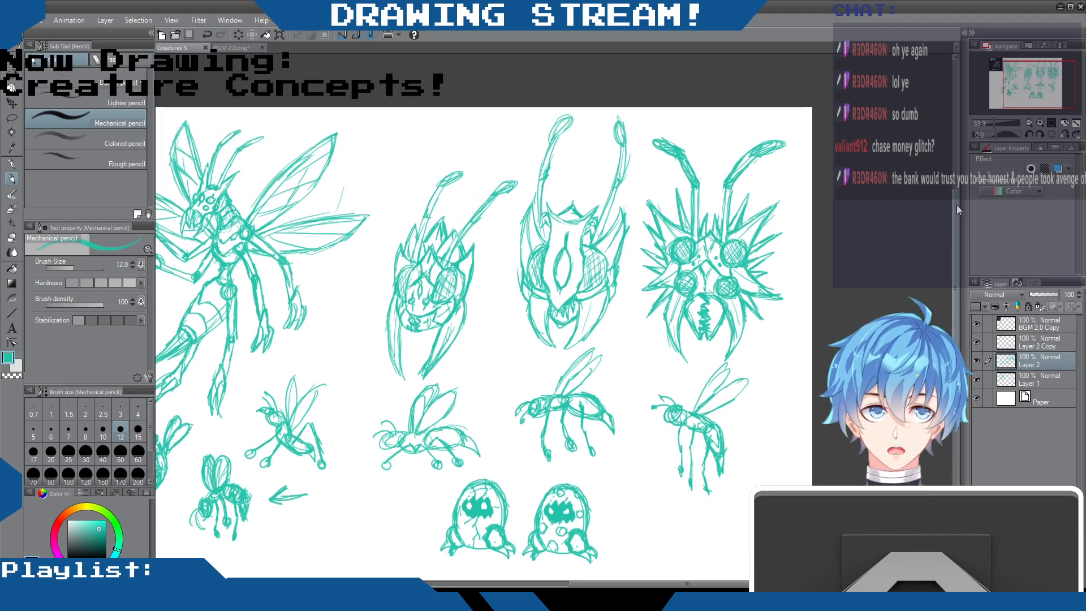
mouse_move(954, 227)
mouse_down()
mouse_move(947, 259)
mouse_move(935, 213)
mouse_up()
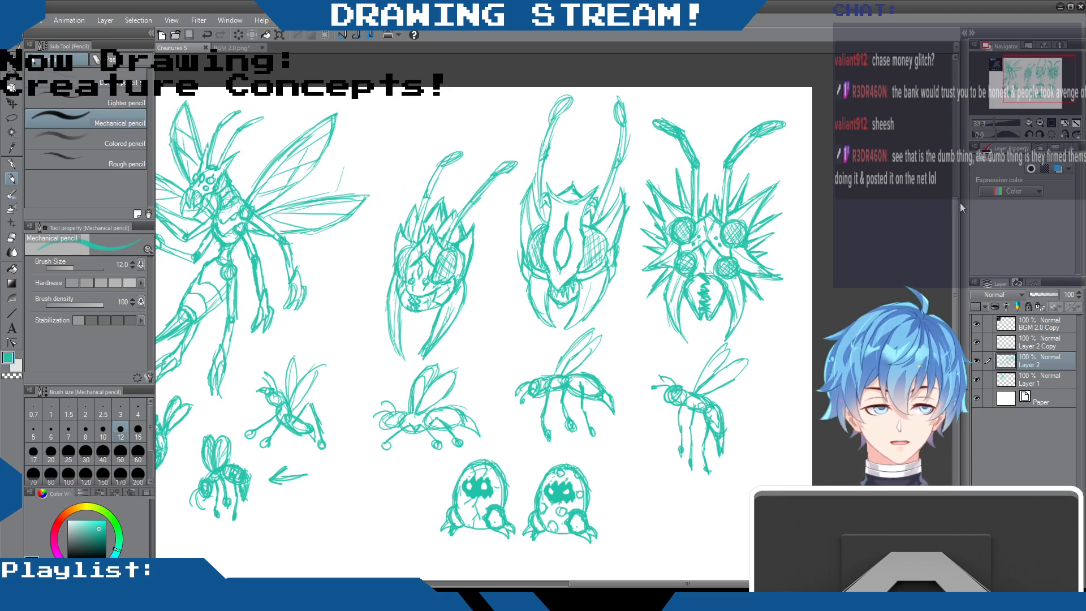
scroll(953, 226, down, 3)
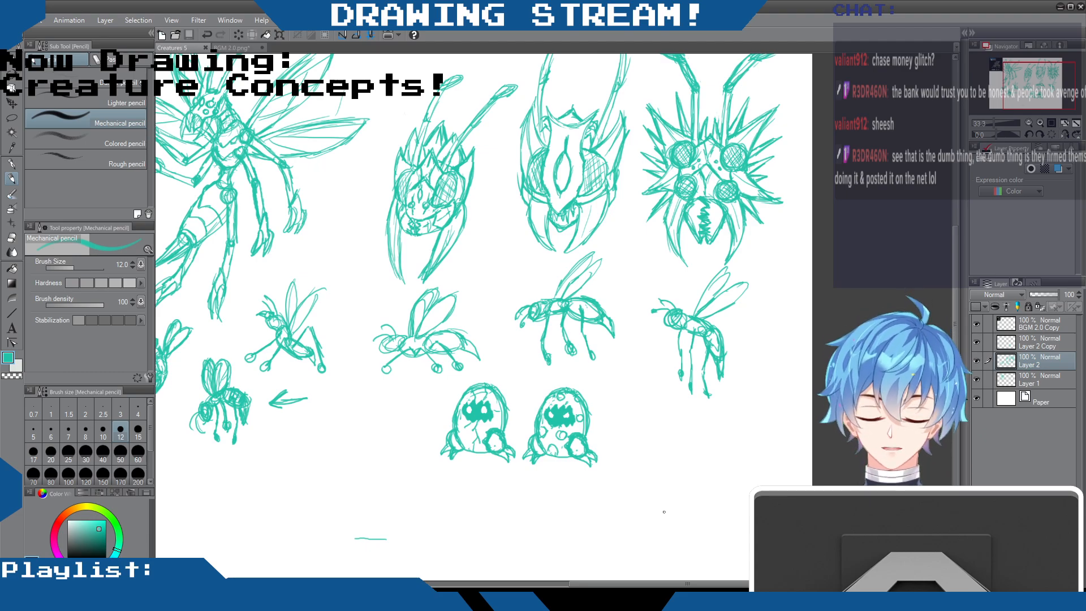
mouse_move(706, 587)
mouse_down()
mouse_move(679, 582)
mouse_move(695, 584)
mouse_up()
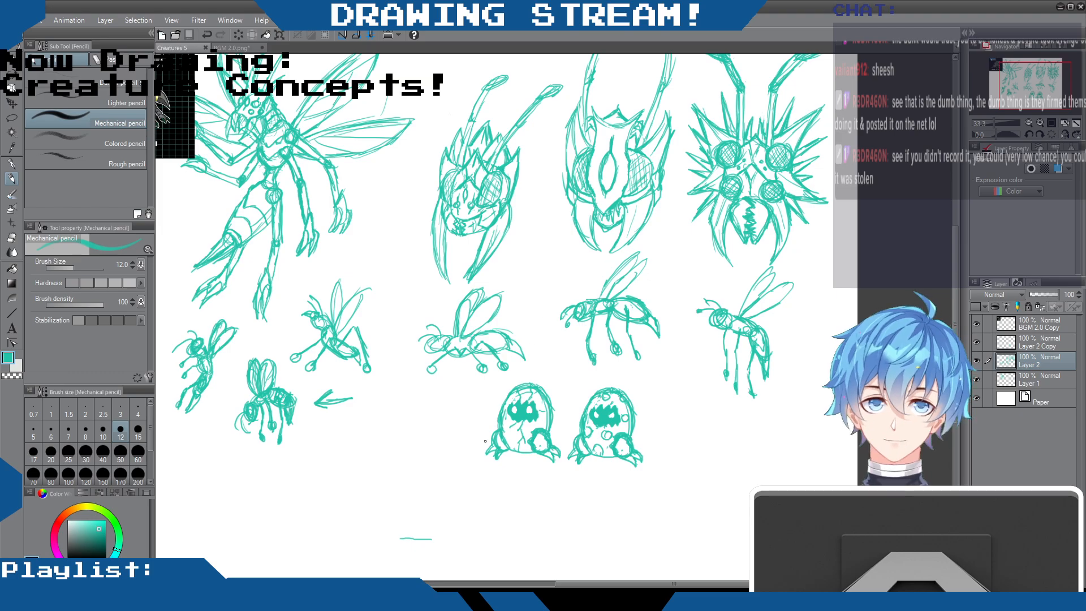
- Sketch a small insect between the arrow and the egg creatures, with a round head, arched body, pointed abdomen and raised wings
drag(660, 583, 618, 584)
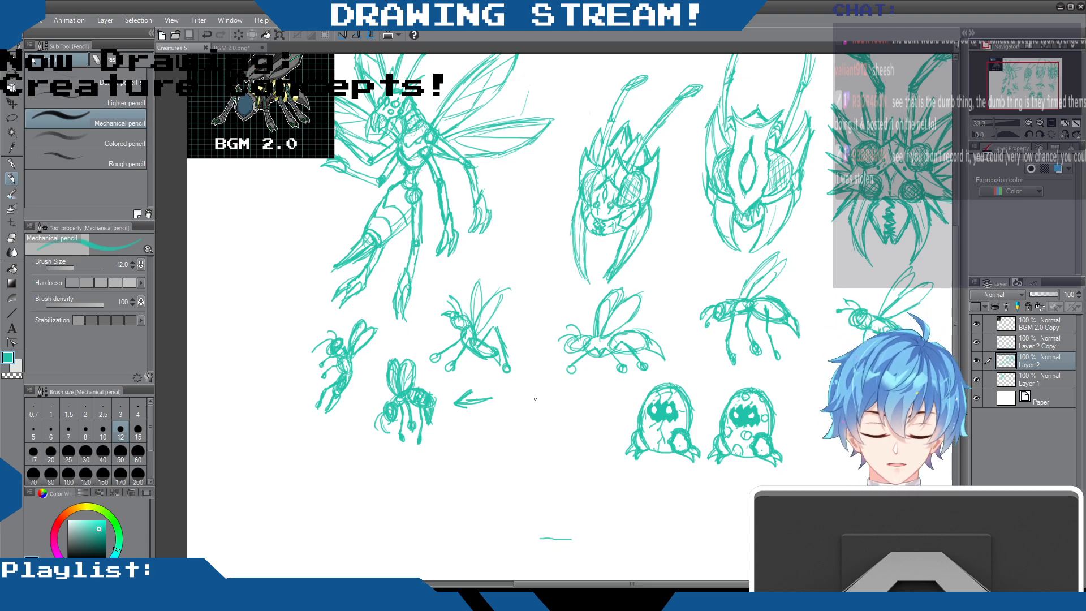
mouse_move(519, 418)
mouse_down()
mouse_move(569, 419)
mouse_move(548, 415)
mouse_up()
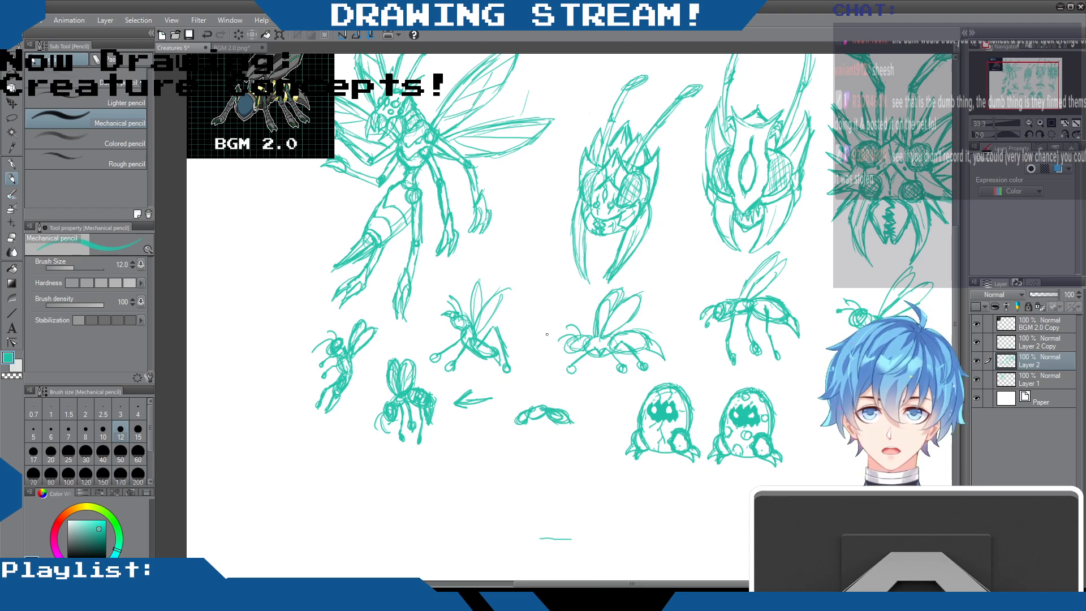
drag(571, 421, 565, 412)
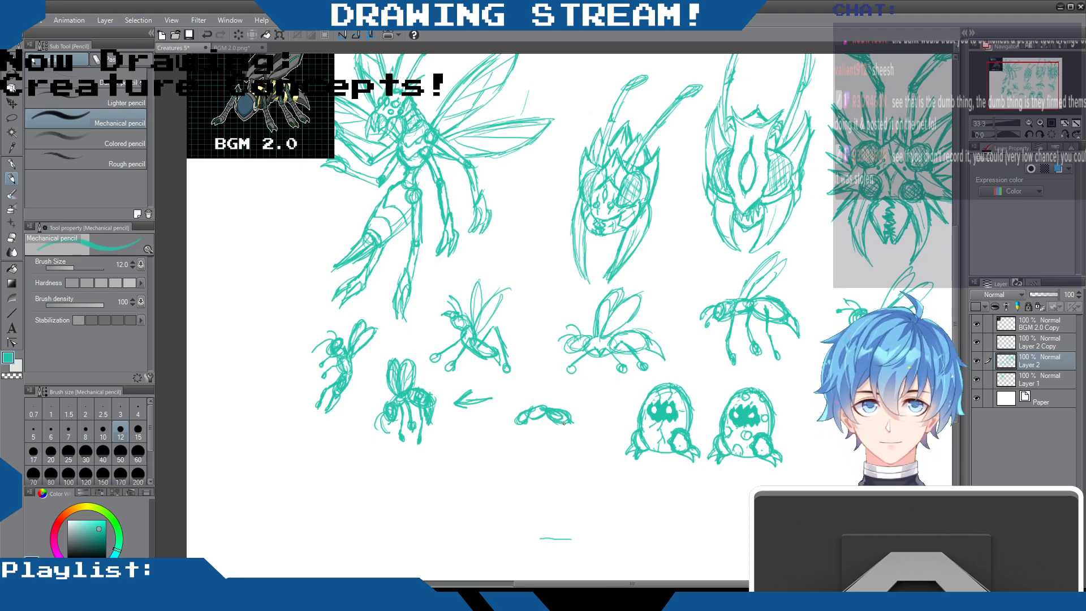
drag(571, 416, 577, 428)
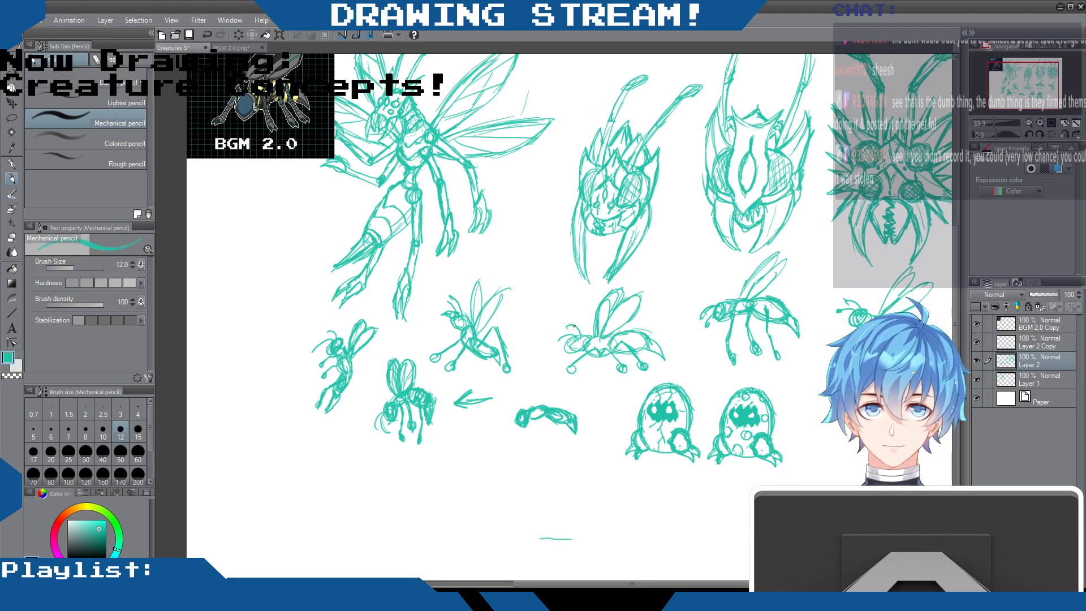
mouse_move(538, 409)
mouse_down()
mouse_move(555, 379)
mouse_move(534, 409)
mouse_move(534, 390)
mouse_move(533, 404)
mouse_move(543, 382)
mouse_move(530, 408)
mouse_up()
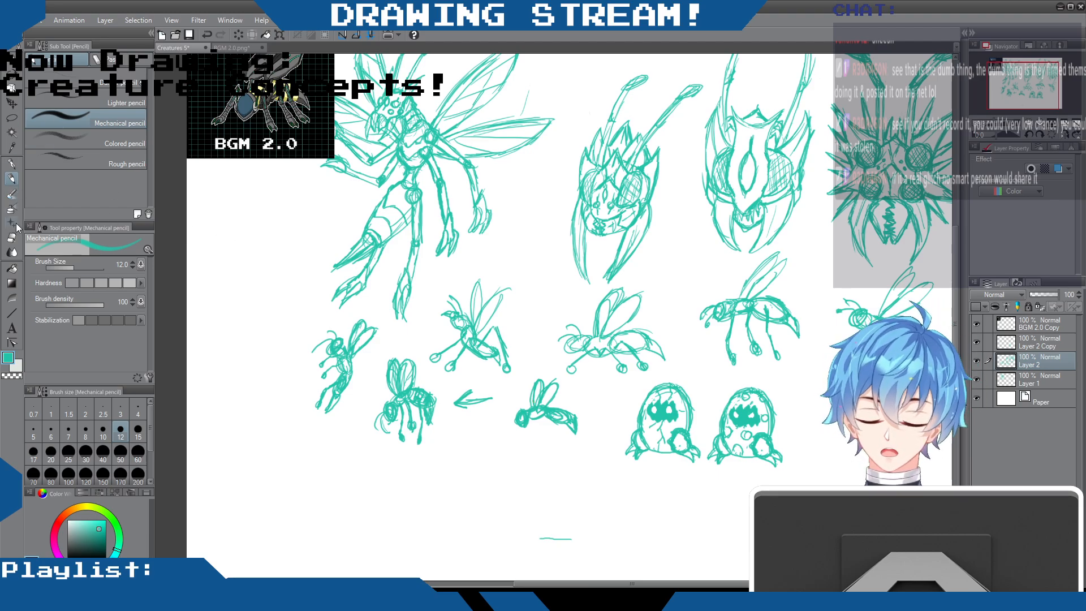
- Clean up the newest small insect with the eraser, and draw its antennae, dangling legs and abdomen details
click(10, 240)
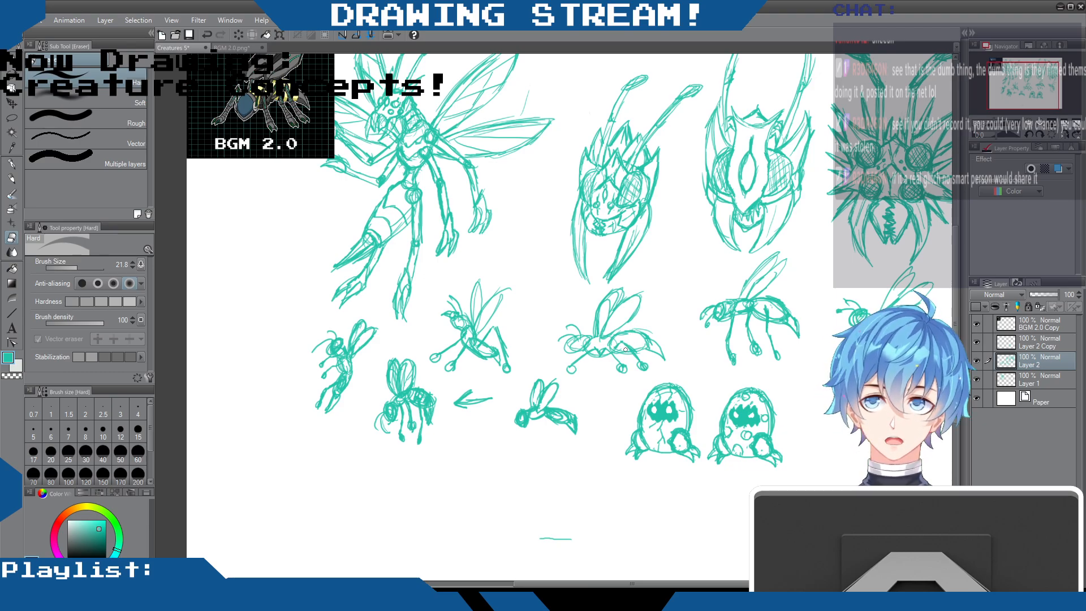
key(p)
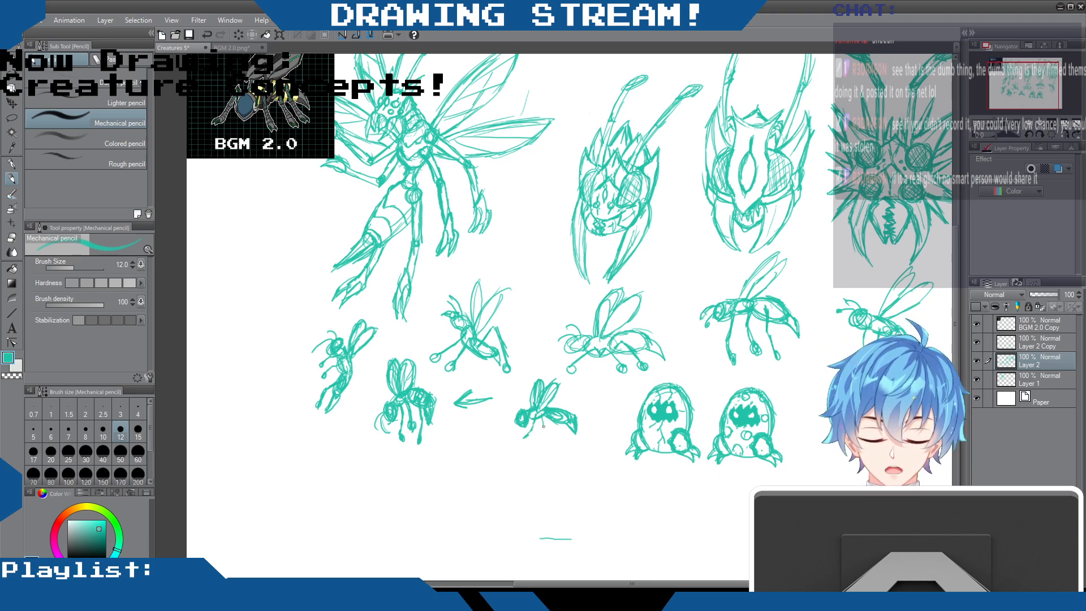
mouse_move(544, 429)
mouse_down()
mouse_move(538, 446)
mouse_move(549, 453)
mouse_up()
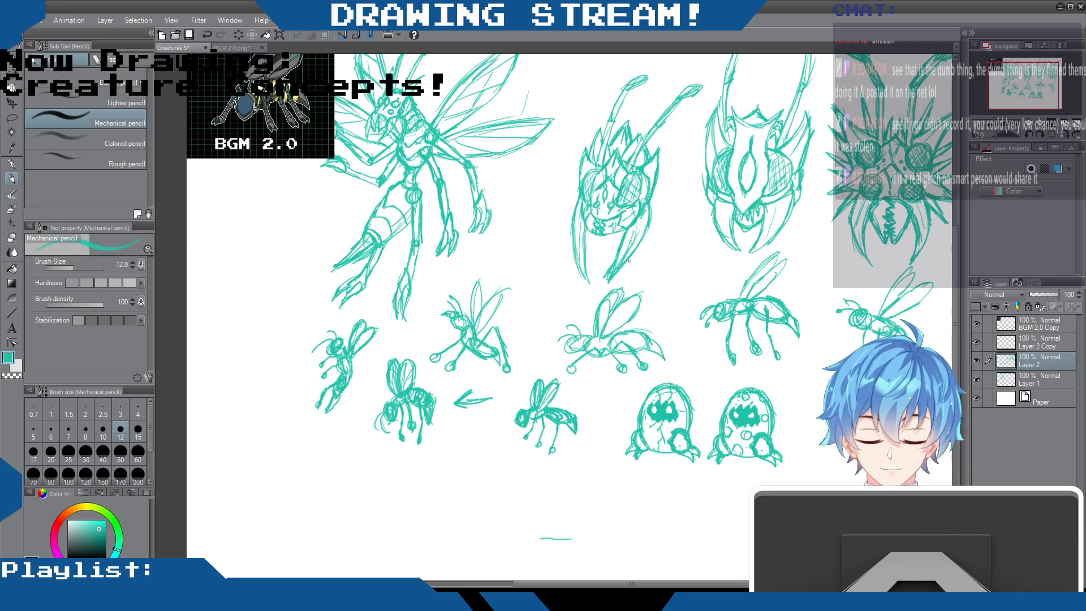
mouse_move(466, 410)
mouse_down()
mouse_move(490, 396)
mouse_move(572, 415)
mouse_move(564, 422)
mouse_up()
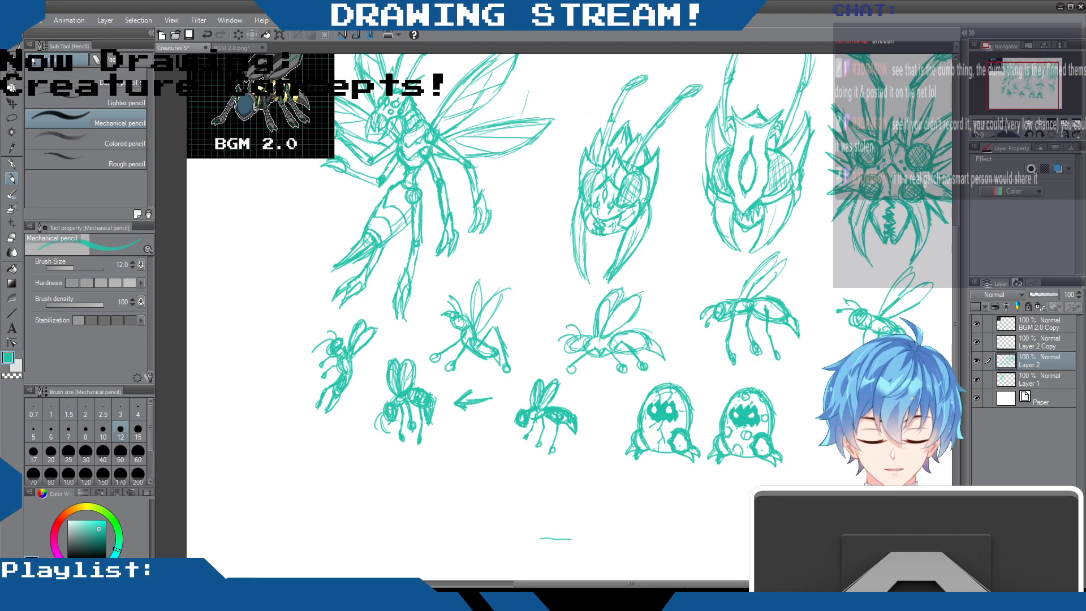
- Erase the two stray horizontal lines in the empty area near the lower edge of the canvas
mouse_move(682, 579)
mouse_down()
mouse_move(616, 583)
mouse_move(673, 582)
mouse_up()
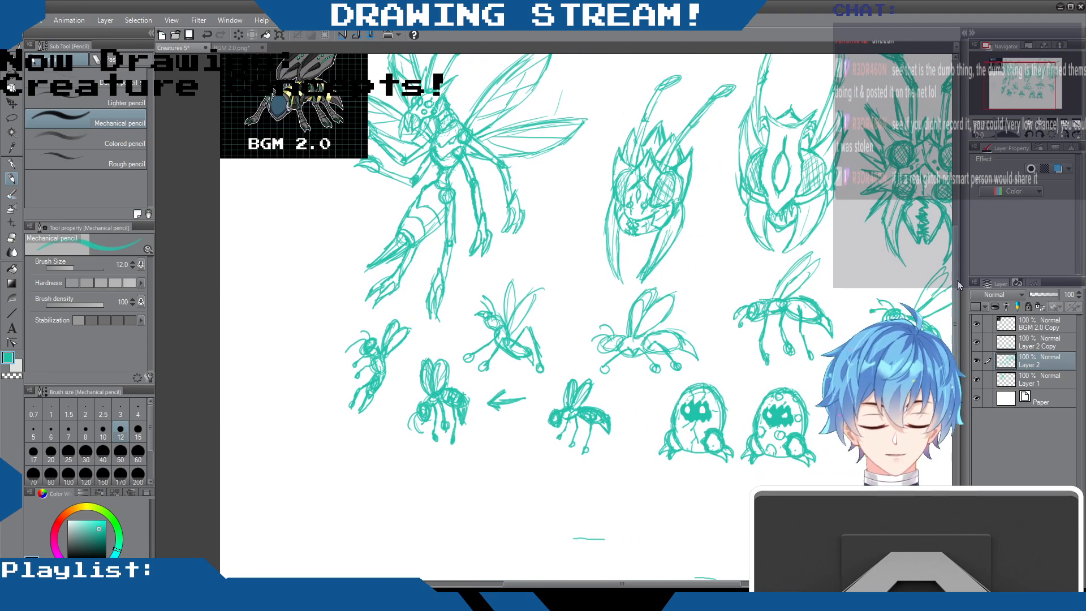
scroll(547, 264, down, 4)
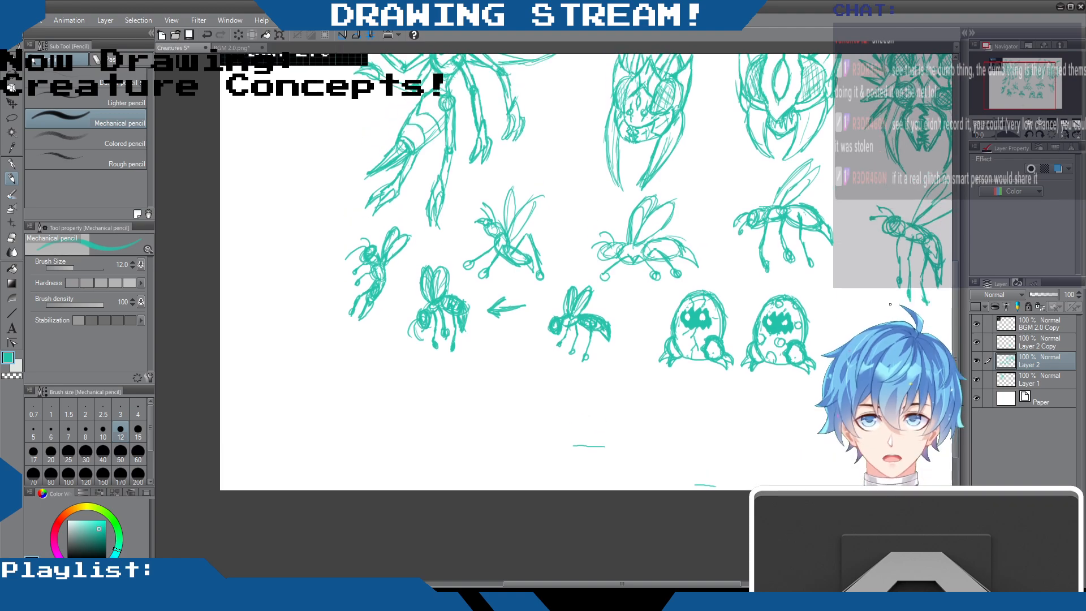
click(12, 237)
drag(574, 445, 585, 446)
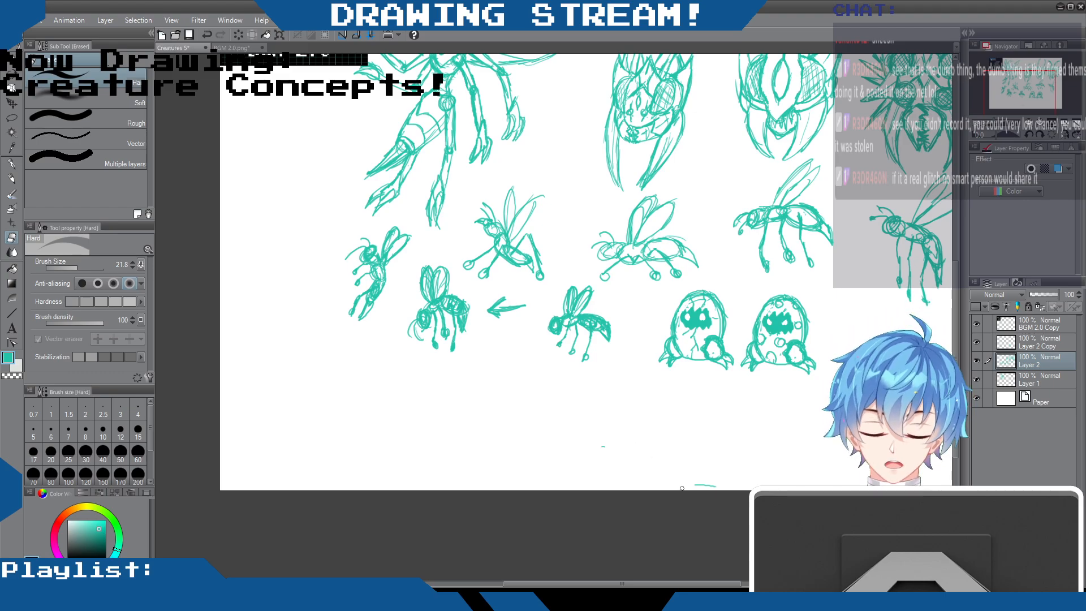
drag(699, 483, 712, 485)
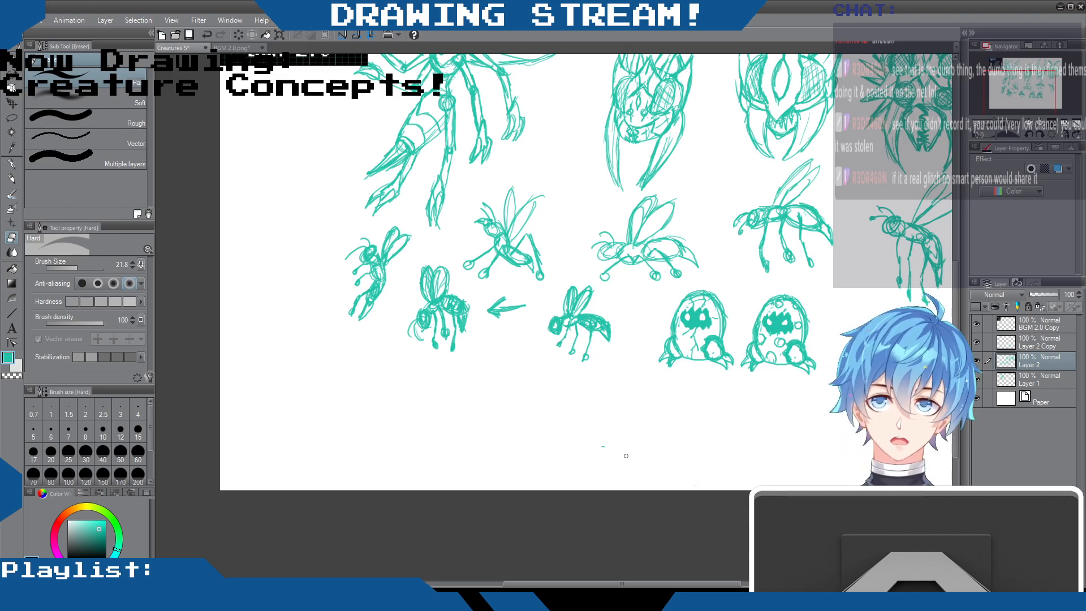
drag(607, 445, 602, 447)
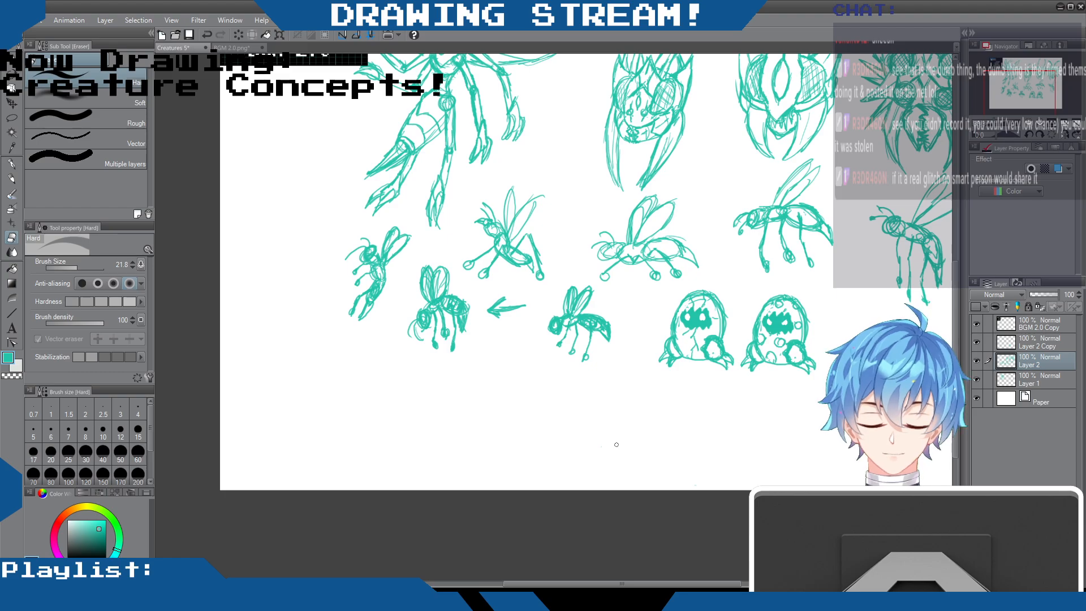
- Draw a small downward arrow above the head of the rightmost small insect with the mechanical pencil
mouse_move(957, 287)
mouse_down()
mouse_move(959, 202)
mouse_move(955, 276)
mouse_up()
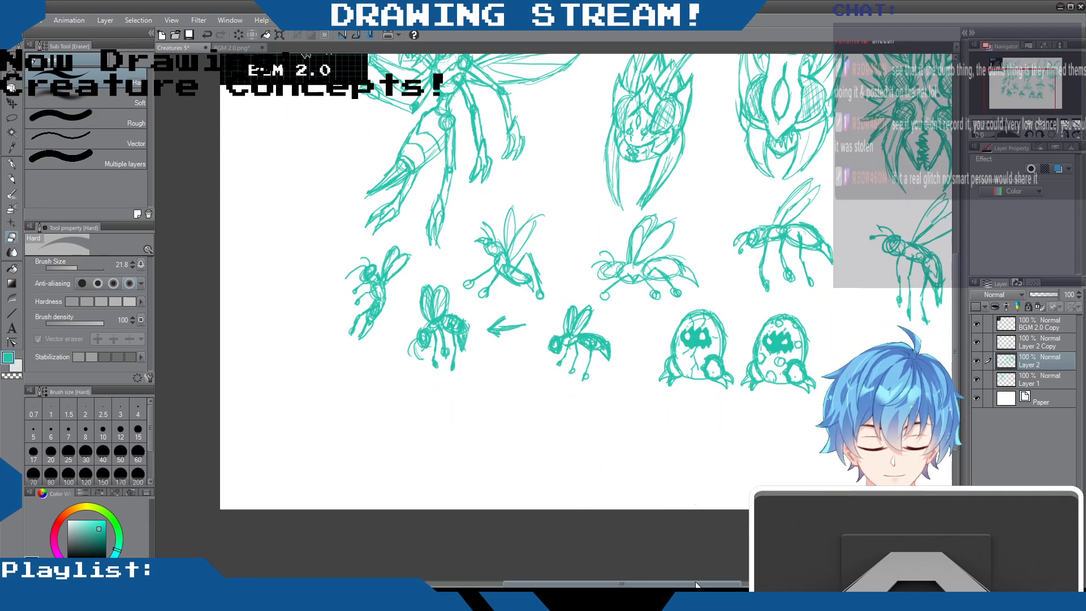
drag(696, 585, 645, 583)
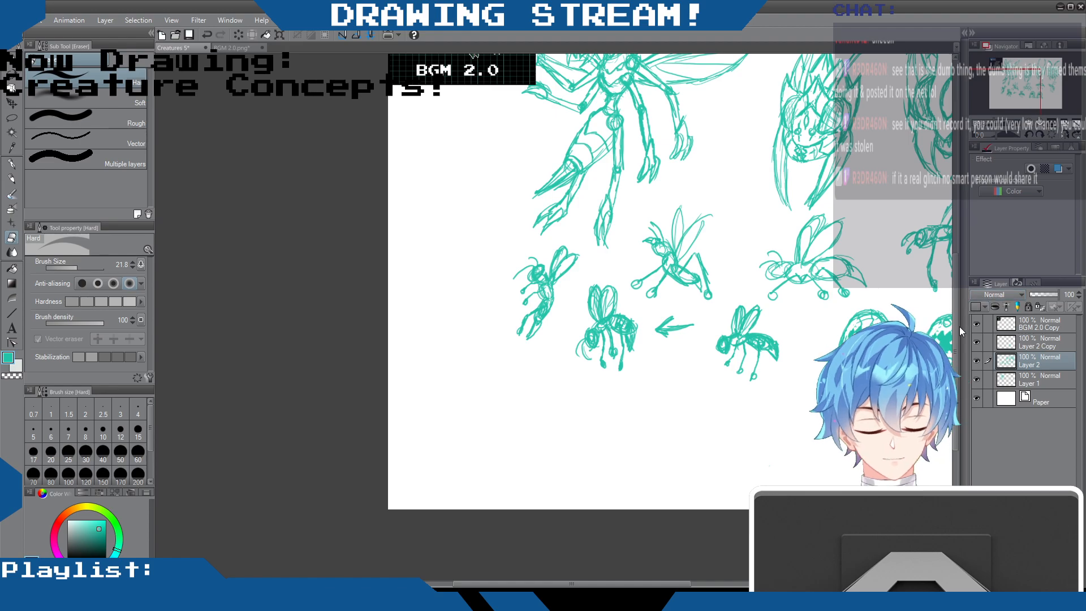
mouse_move(659, 585)
mouse_down()
mouse_move(773, 584)
mouse_move(762, 585)
mouse_up()
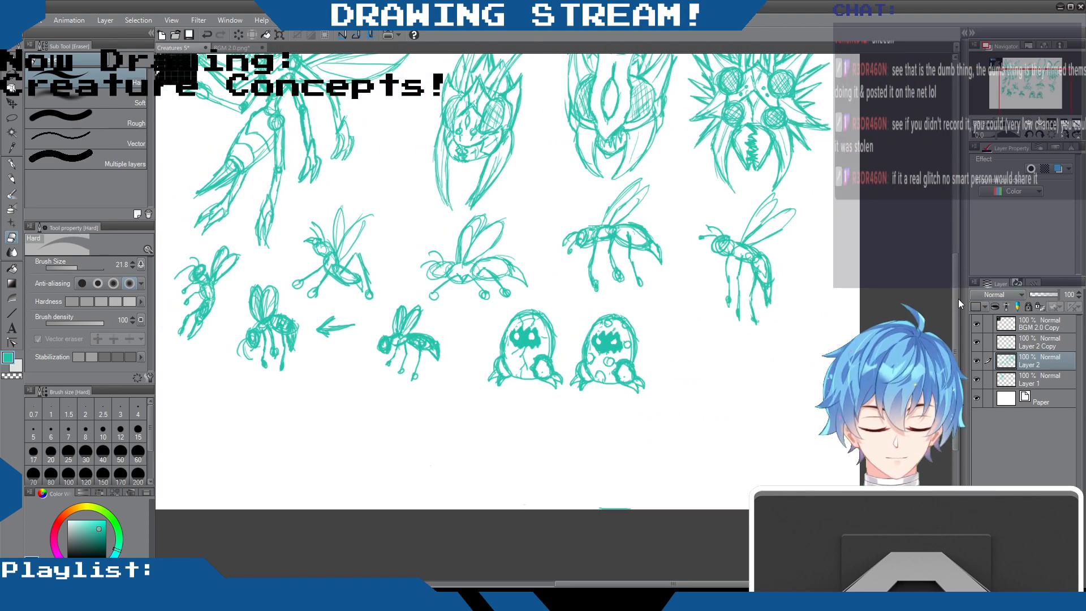
mouse_move(956, 301)
mouse_down()
mouse_move(953, 264)
mouse_move(952, 274)
mouse_up()
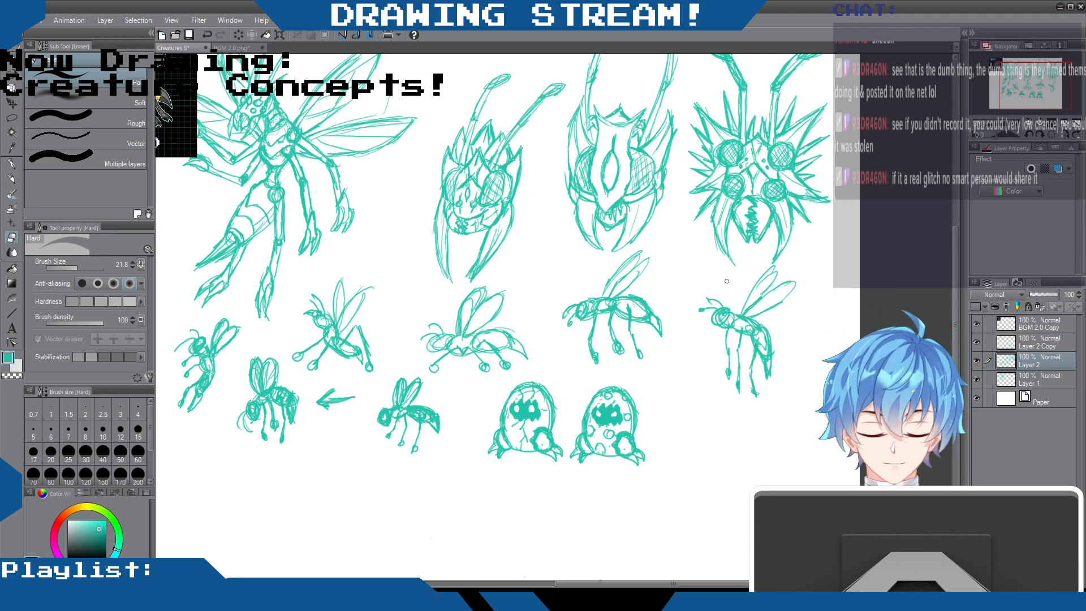
click(11, 178)
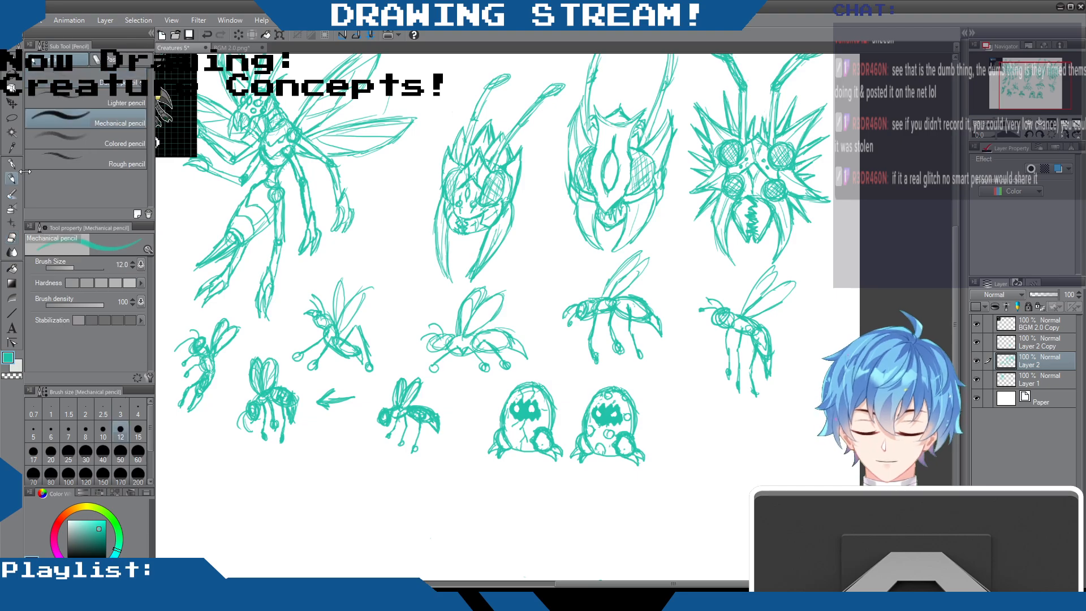
drag(730, 277, 733, 290)
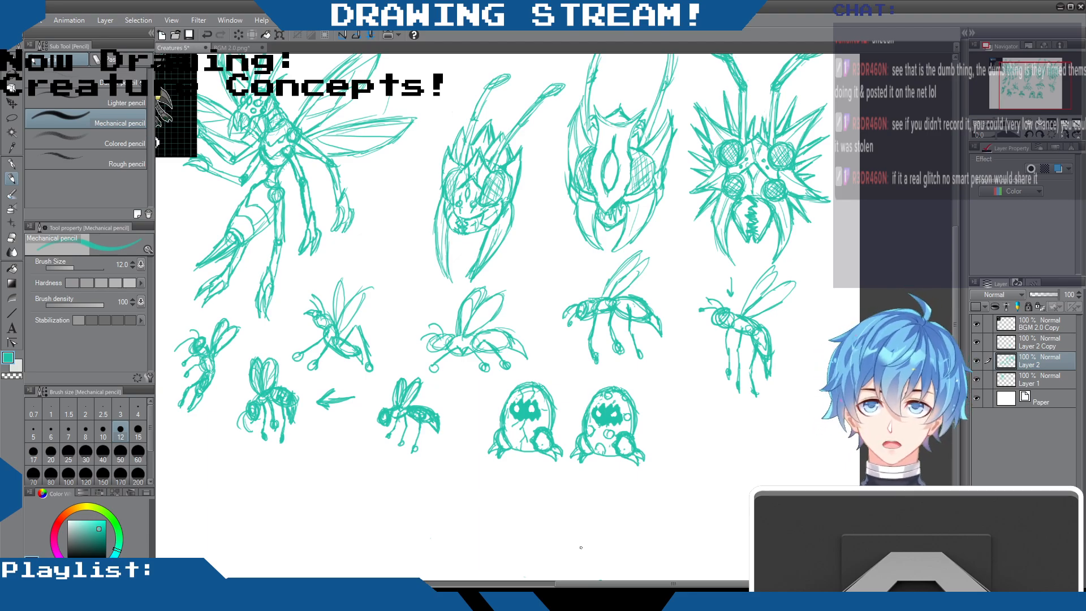
- Handwrite the note "Kayu vs. Scene" just below the BGM 2.0 reference image and save the drawing
drag(679, 585, 610, 585)
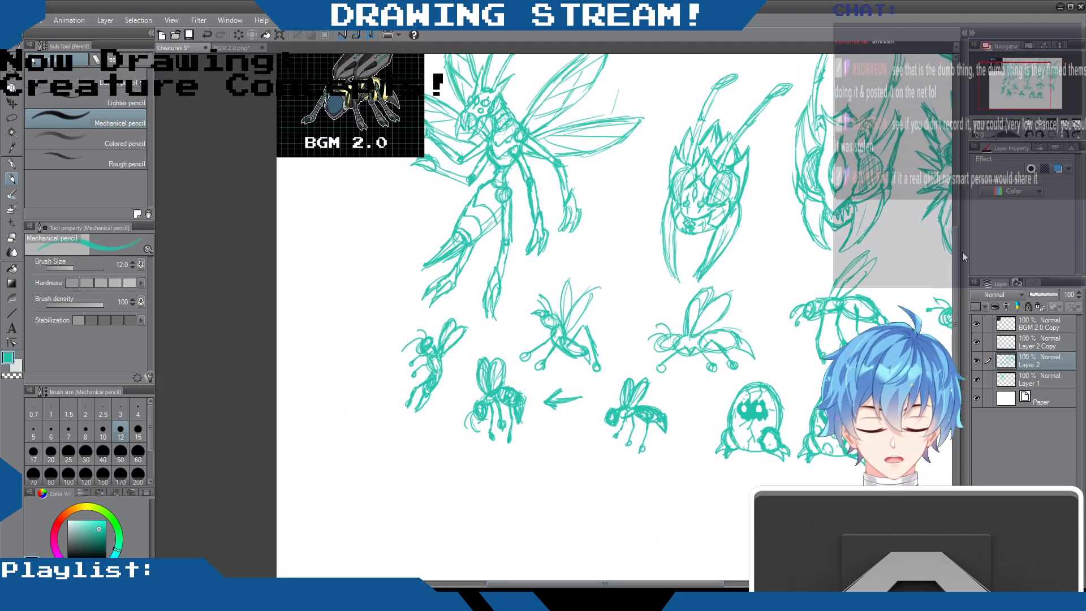
mouse_move(953, 255)
mouse_down()
mouse_move(949, 197)
mouse_move(956, 253)
mouse_up()
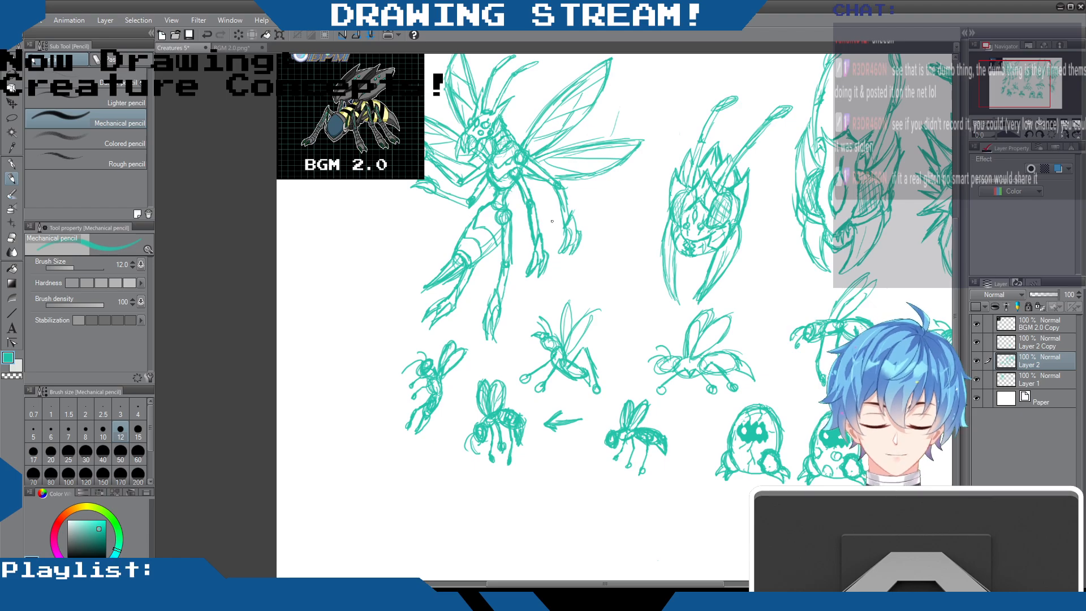
drag(310, 200, 310, 212)
mouse_move(318, 200)
mouse_down()
mouse_move(334, 212)
mouse_move(362, 205)
mouse_up()
mouse_move(371, 205)
mouse_down()
mouse_move(367, 213)
mouse_move(419, 211)
mouse_up()
click(372, 214)
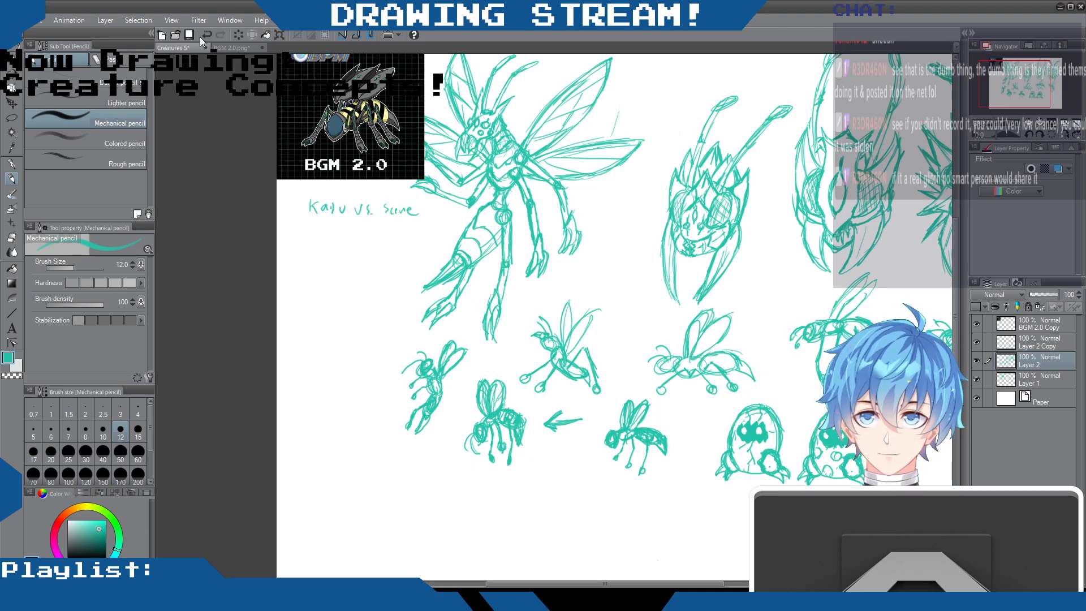
click(190, 35)
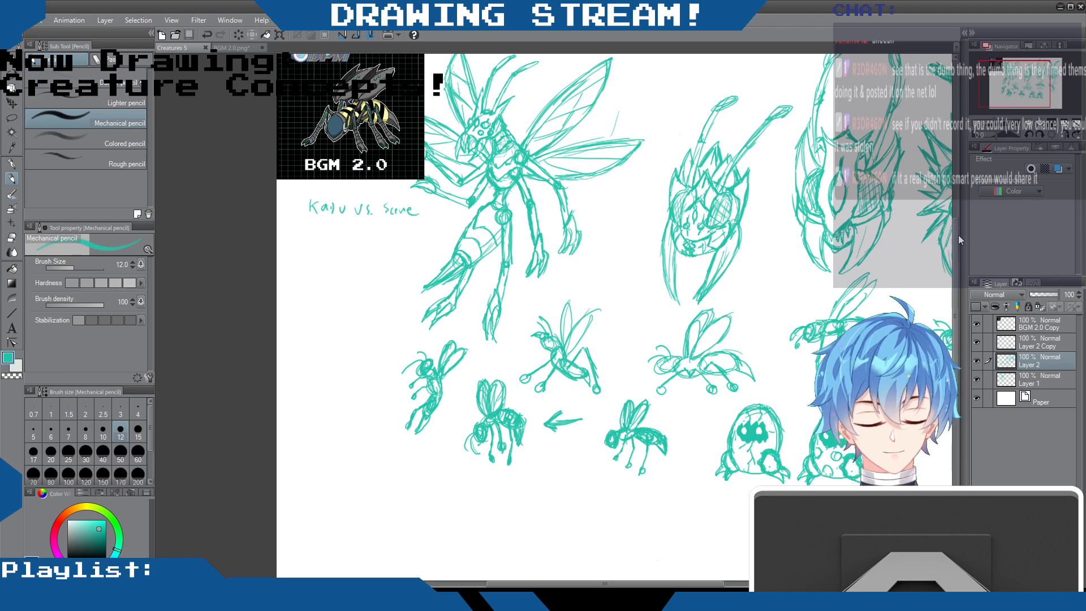
- Switch to the Fusion3 drawing, hide the Layer 11 sketch, and add a new raster layer above the Agnajho layer
drag(954, 237, 955, 189)
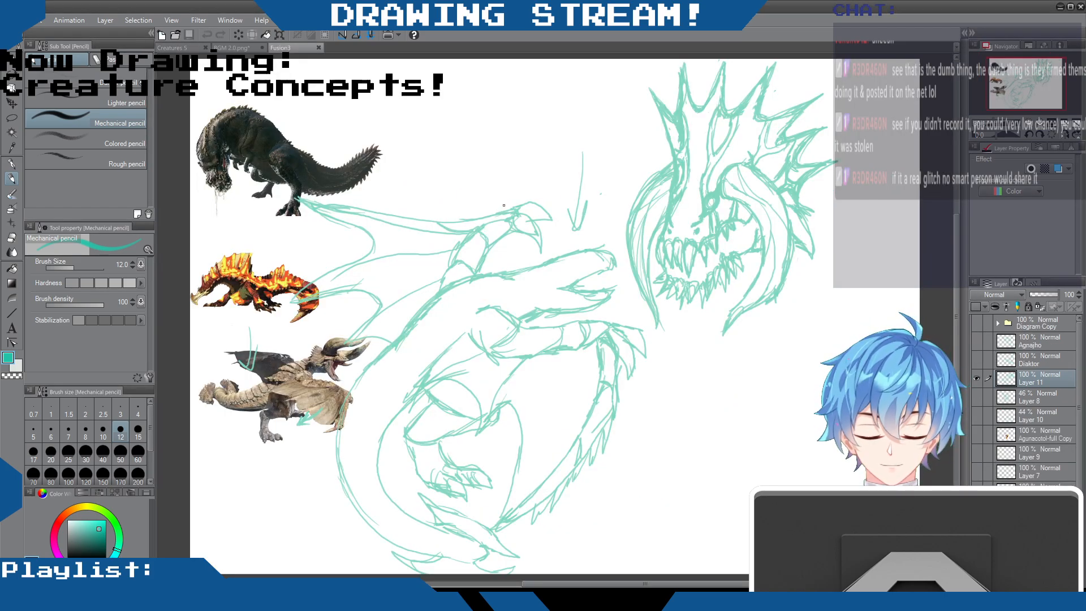
scroll(504, 206, down, 1)
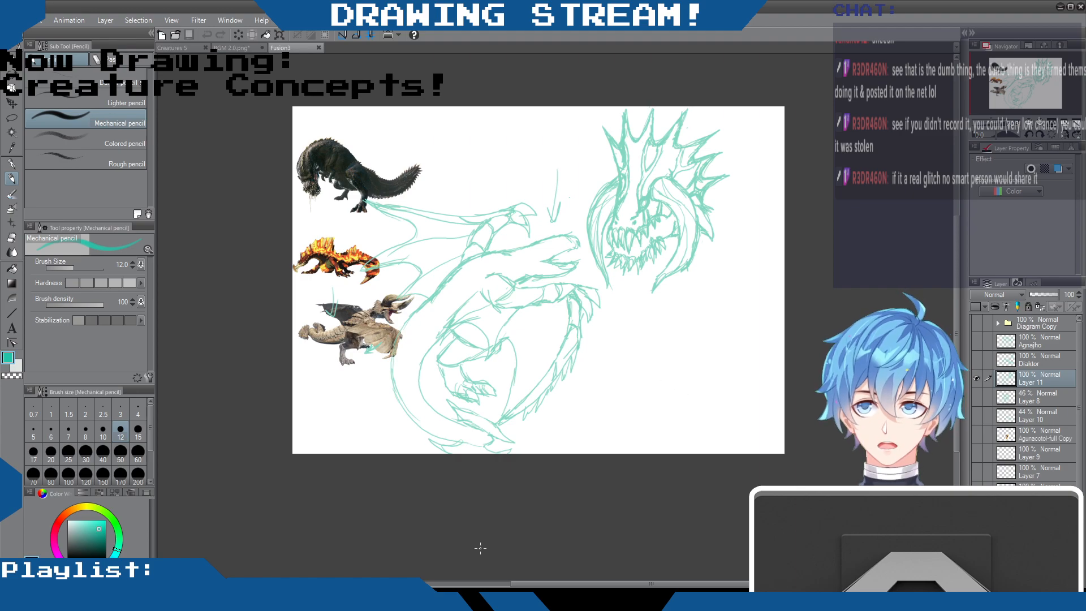
drag(591, 586, 632, 586)
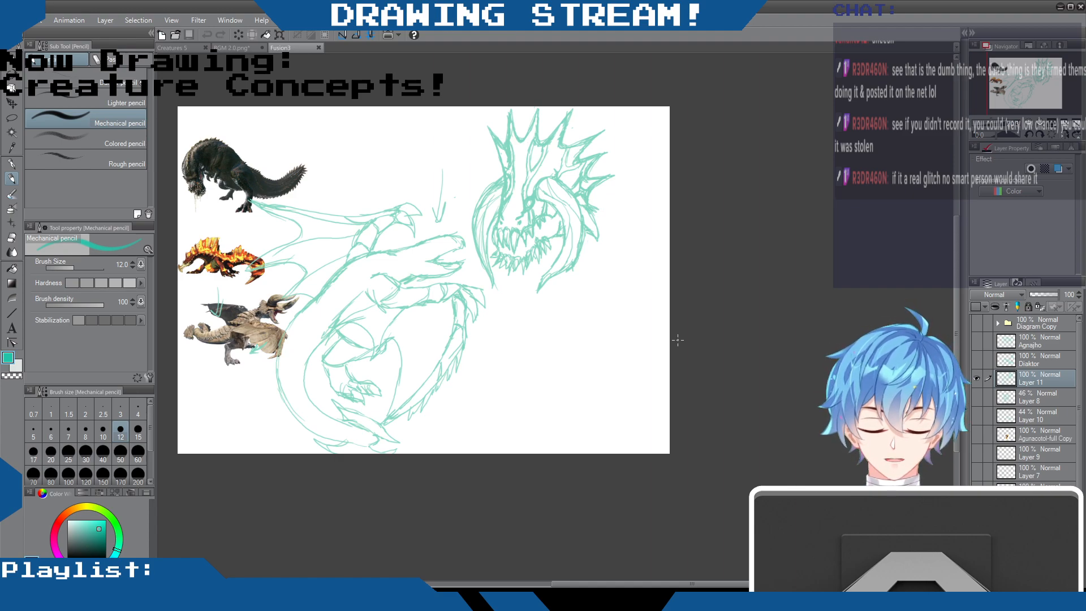
click(976, 376)
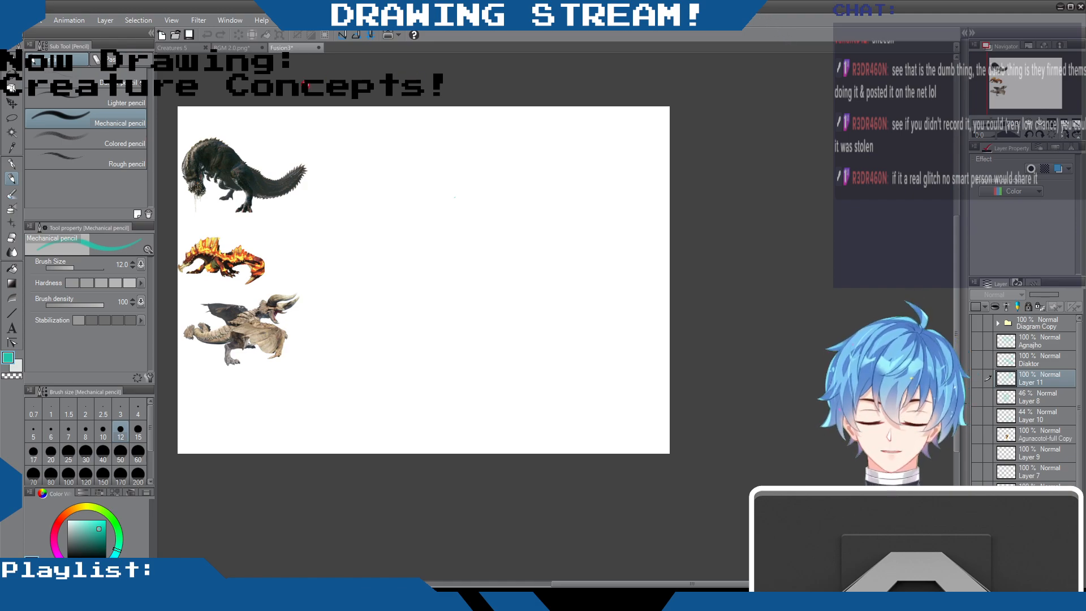
click(1047, 324)
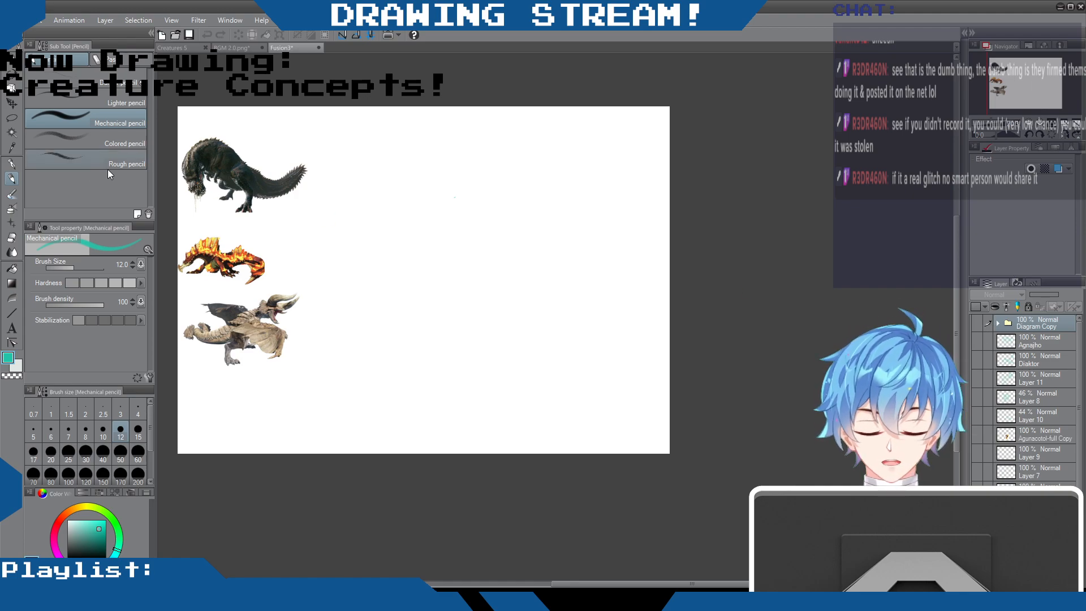
click(1037, 341)
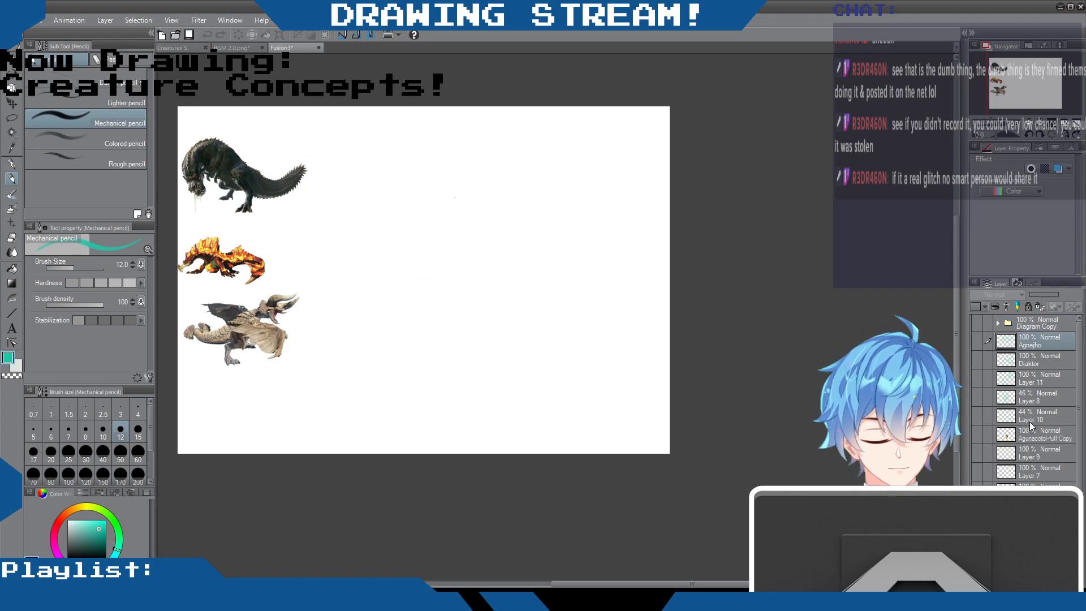
key(ctrl+shift+n)
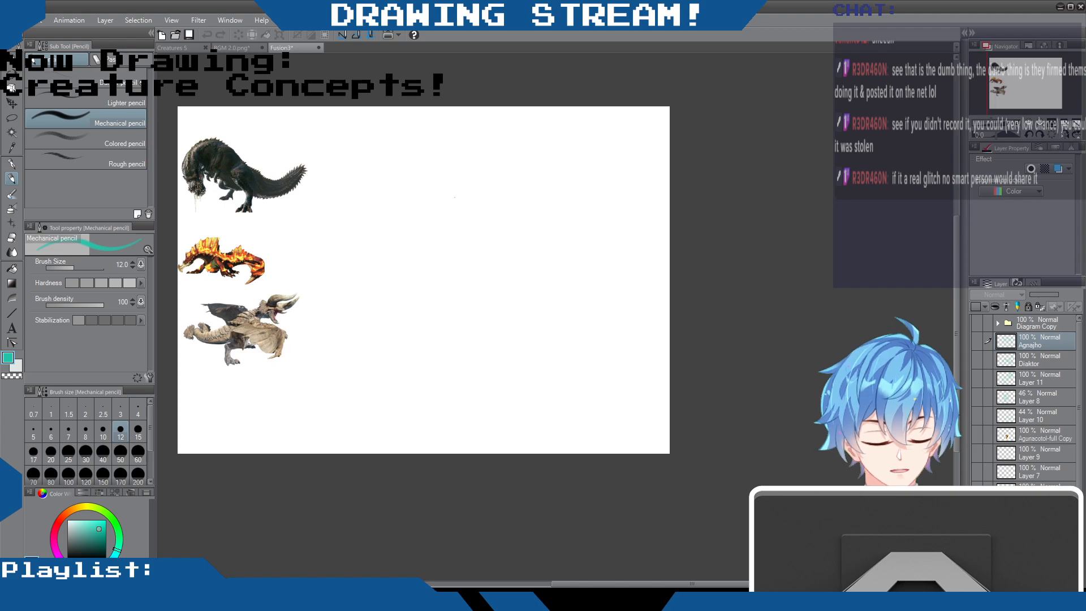
- Draw a small circle marker beside each of the three reference monsters on the new layer
drag(305, 141, 306, 145)
scroll(304, 134, up, 1)
scroll(304, 134, down, 3)
scroll(304, 132, up, 3)
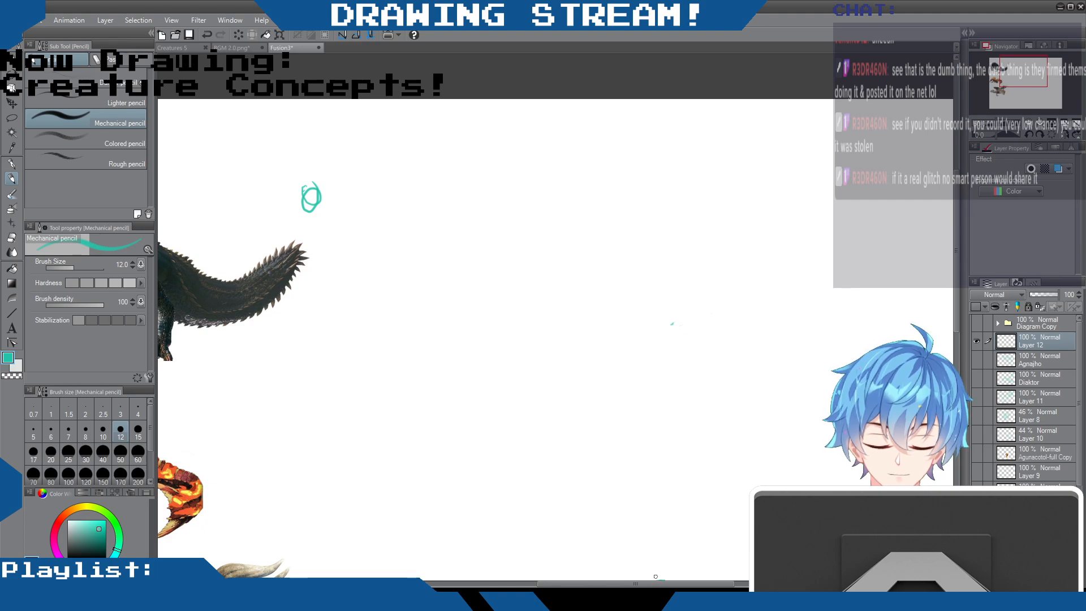
drag(655, 583, 574, 583)
mouse_move(956, 246)
mouse_down()
mouse_move(954, 301)
mouse_move(952, 249)
mouse_move(955, 266)
mouse_up()
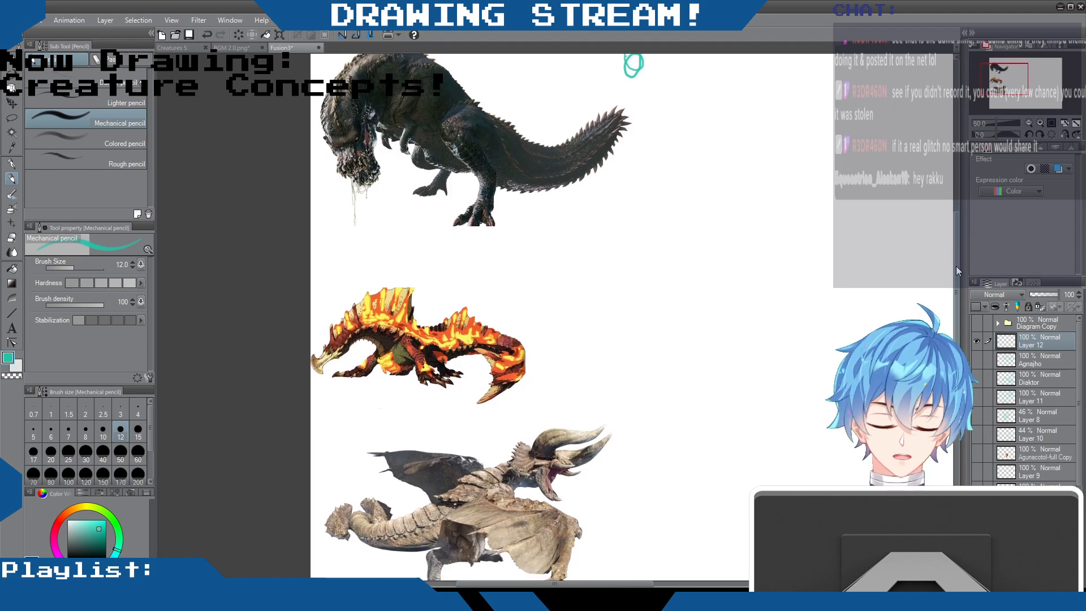
drag(554, 322, 554, 326)
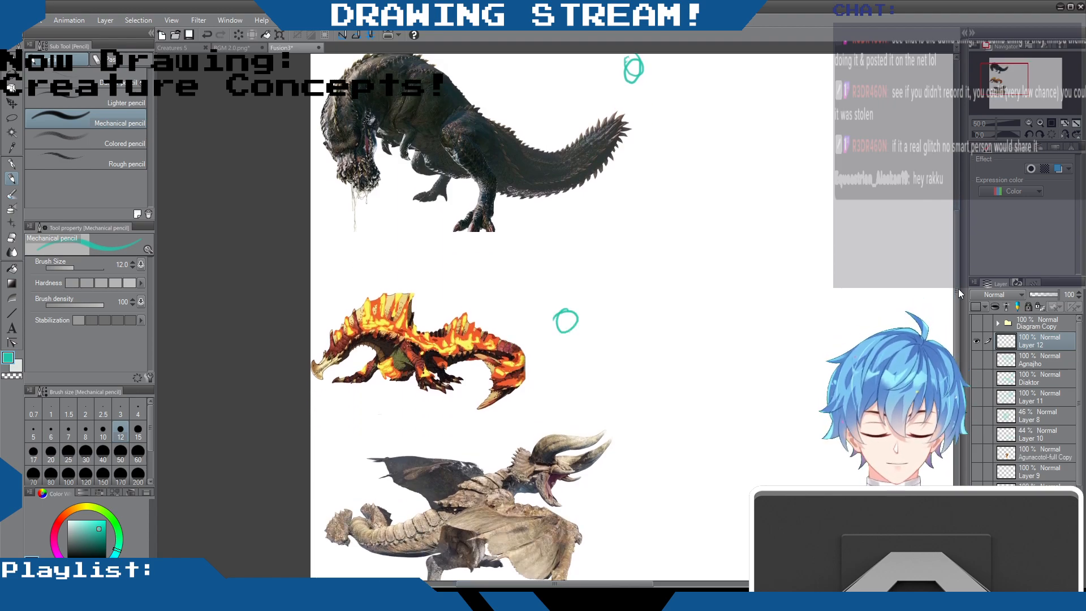
drag(955, 286, 956, 338)
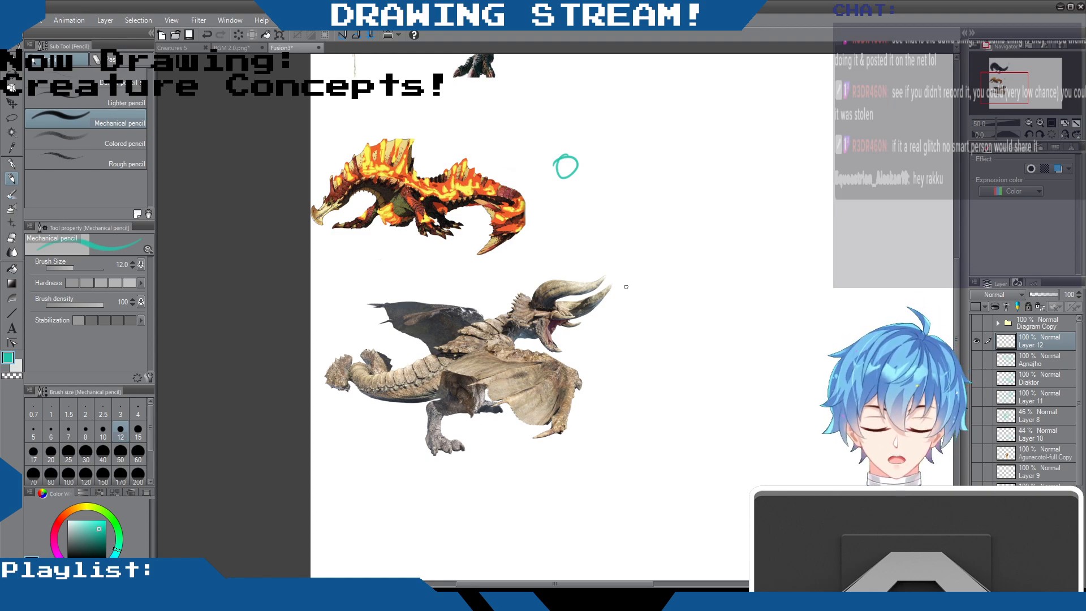
drag(630, 291, 621, 324)
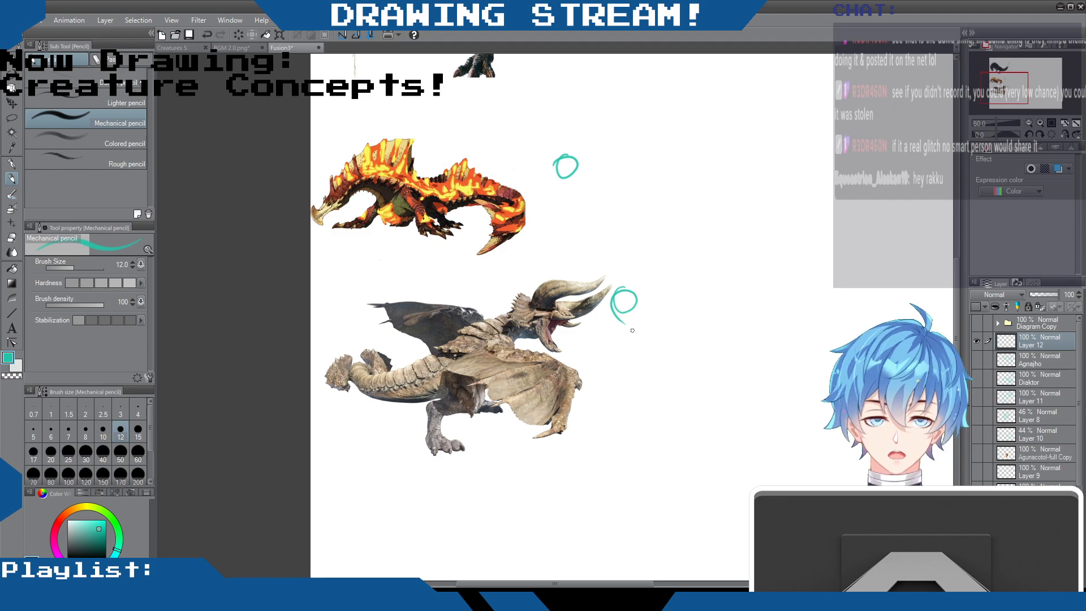
- Undo the circle markers drawn beside the three reference monsters
scroll(632, 334, down, 1)
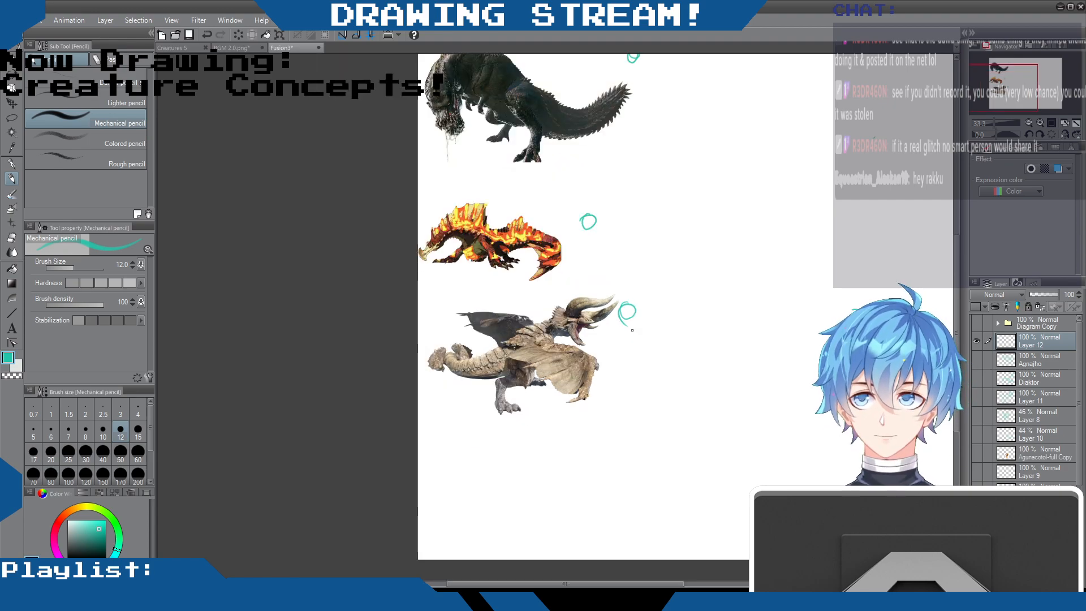
scroll(632, 331, down, 1)
scroll(633, 331, up, 1)
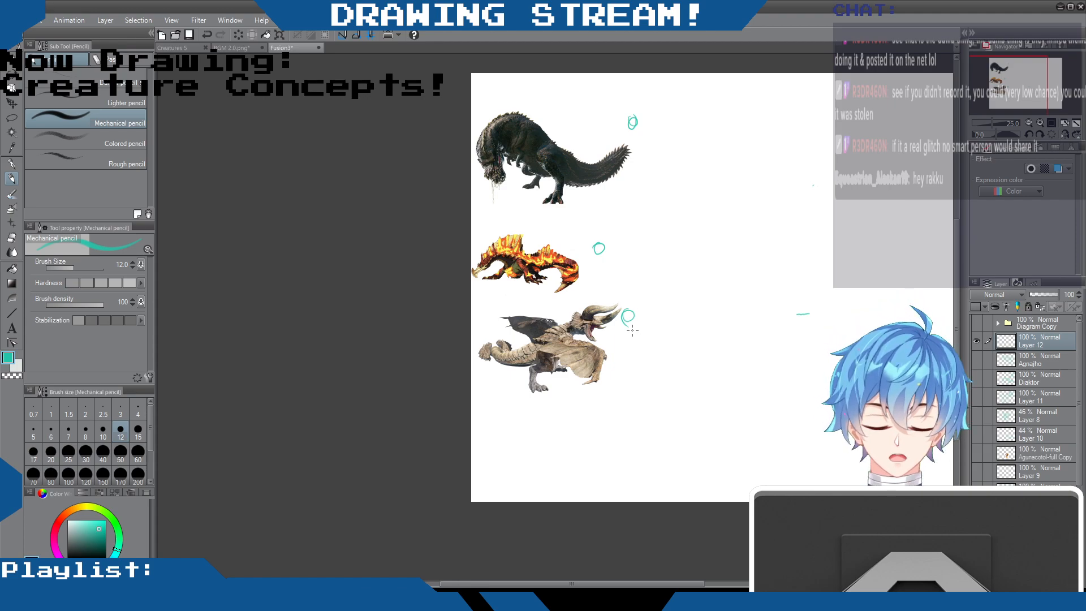
scroll(632, 330, down, 2)
scroll(632, 330, up, 2)
key(ctrl+z)
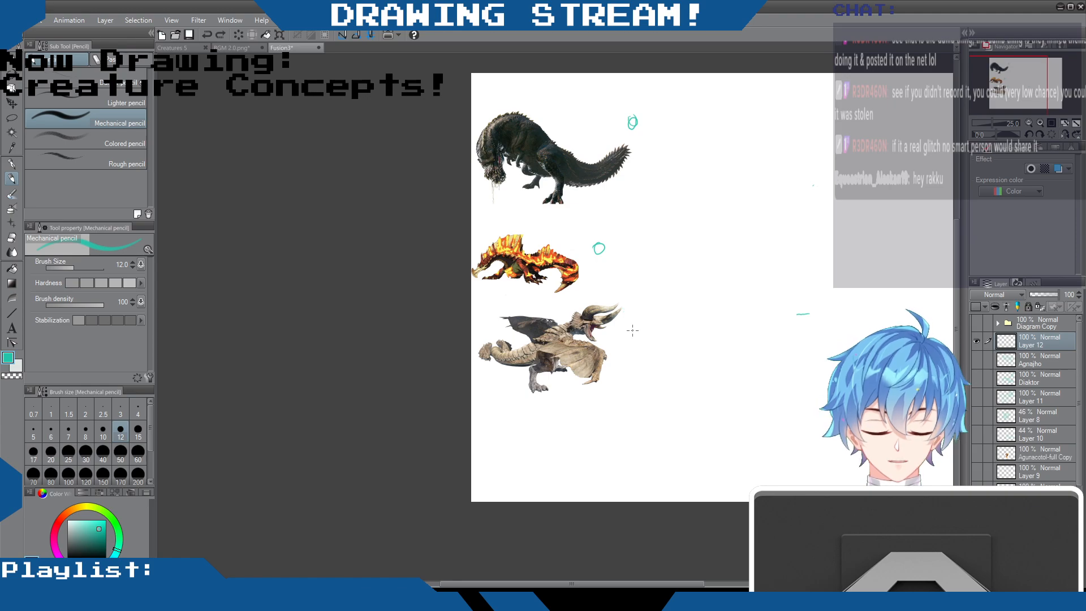
key(ctrl+z)
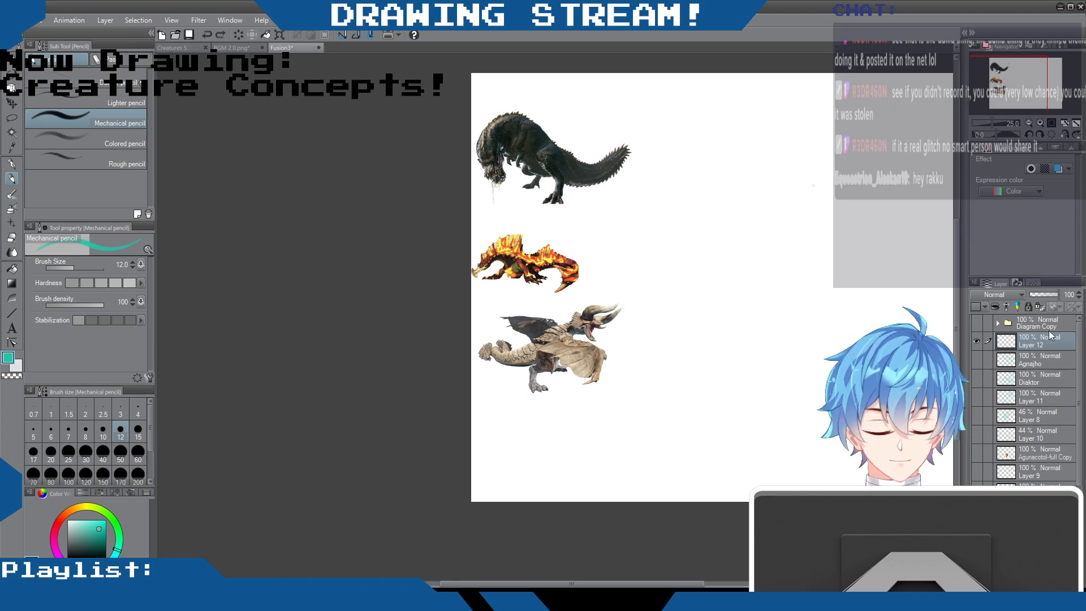
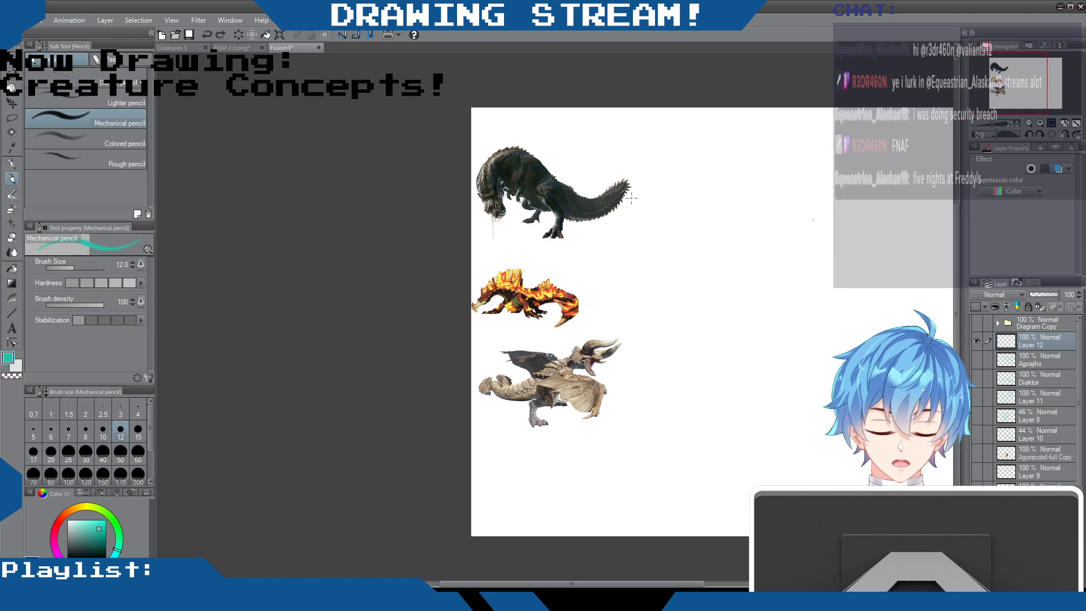
- Draw two converging lines from the uppermost and lowest reference monsters, and undo them
mouse_move(638, 207)
mouse_down()
mouse_move(710, 264)
mouse_move(621, 367)
mouse_up()
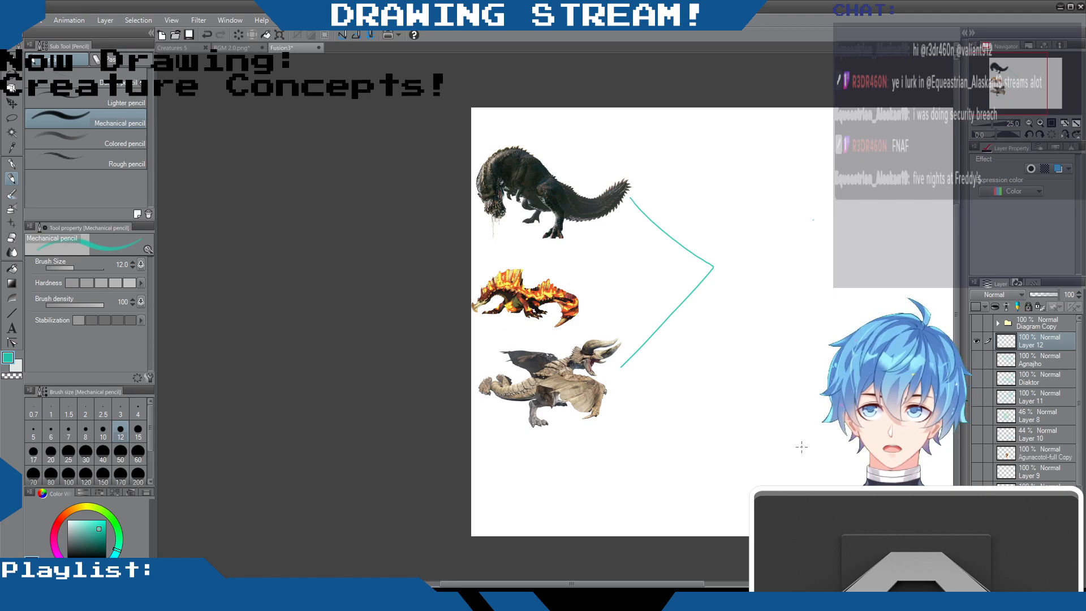
key(ctrl+z)
drag(687, 583, 736, 586)
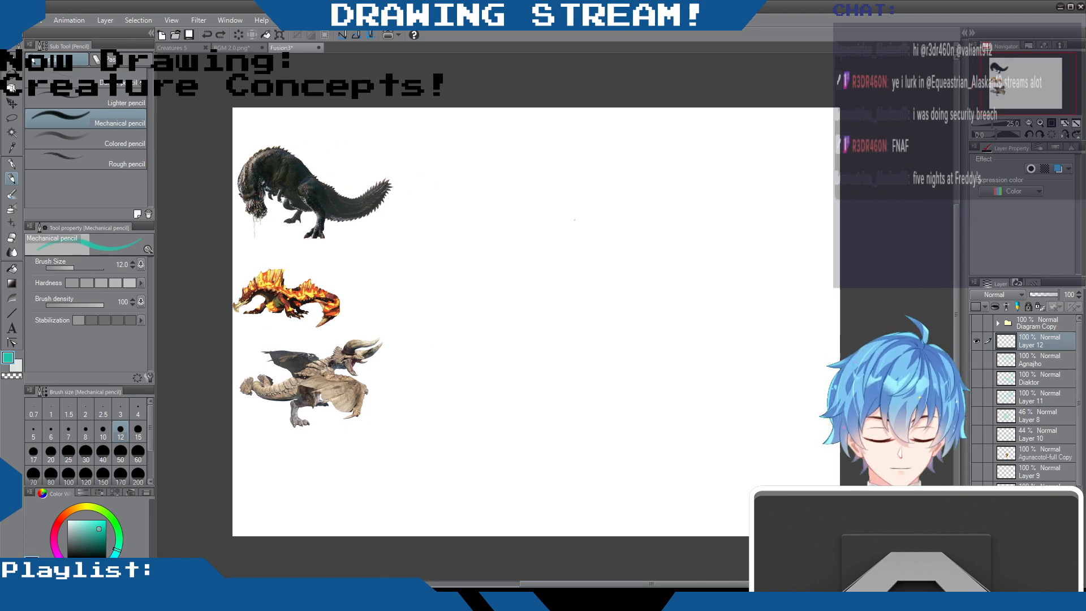
- Preview the Agnajho layer and the Diagram Copy folder, hide both again, and show the Diaktor sketch
click(976, 359)
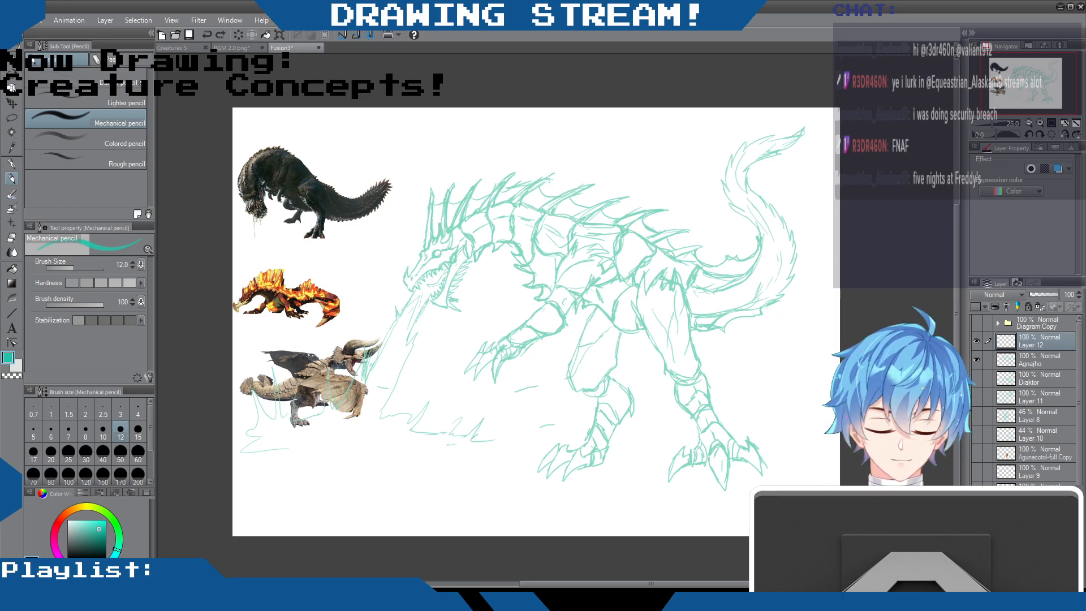
click(976, 324)
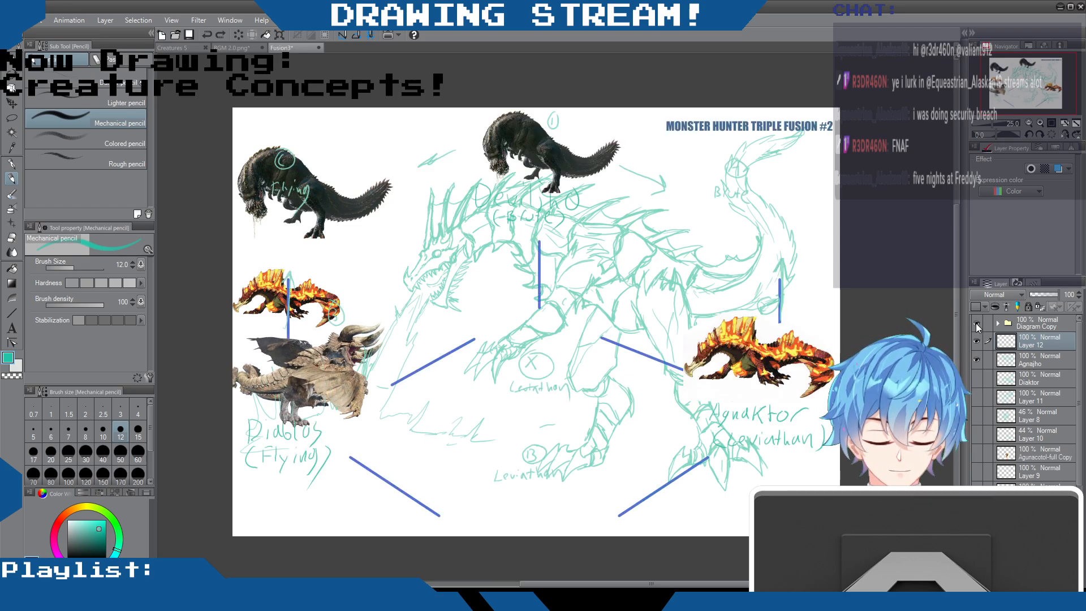
click(976, 324)
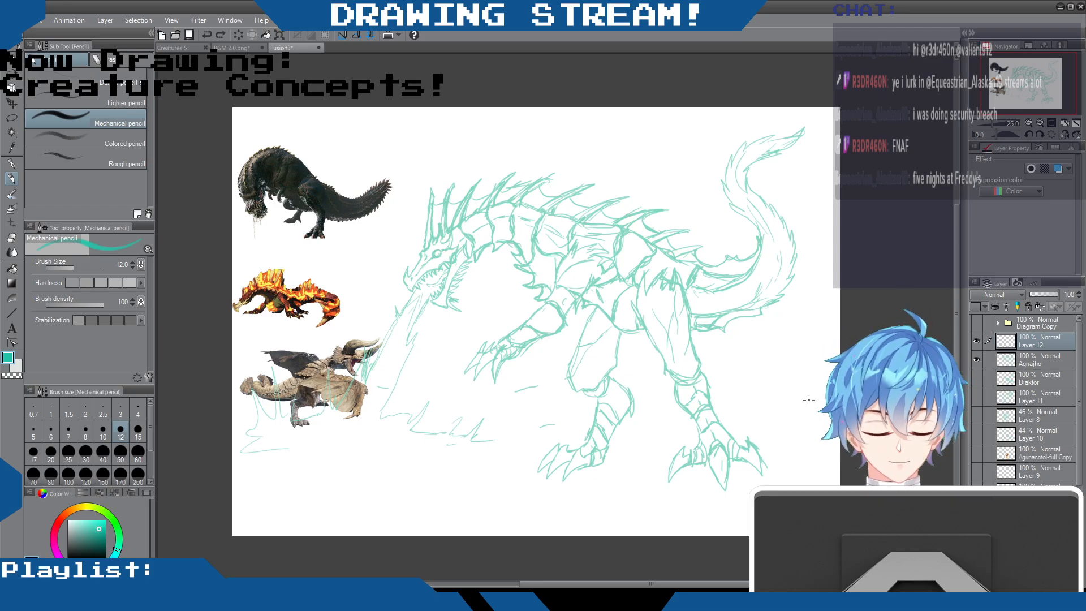
click(977, 360)
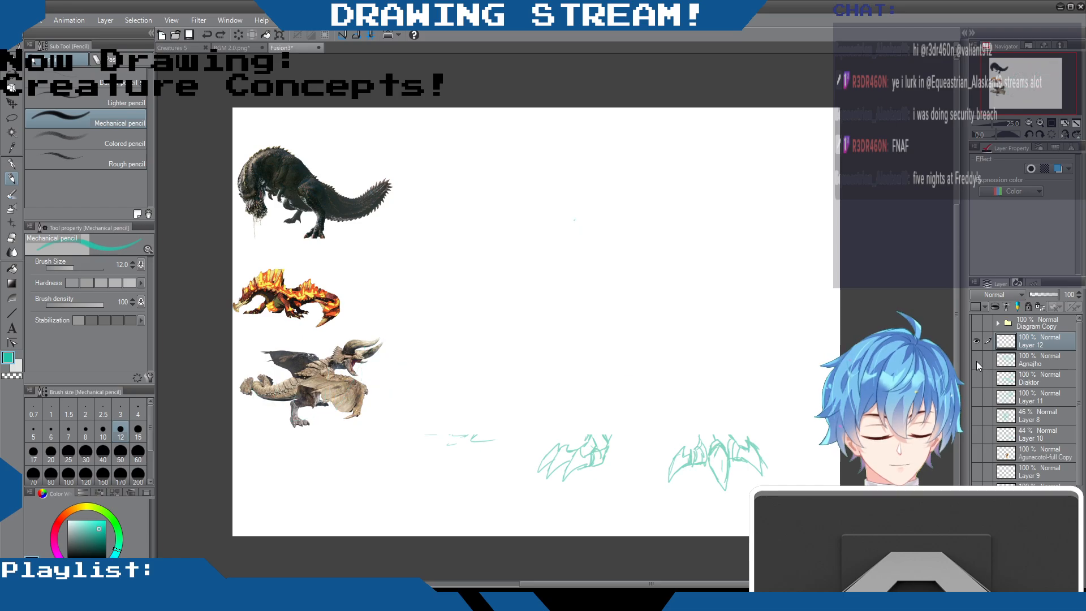
click(977, 378)
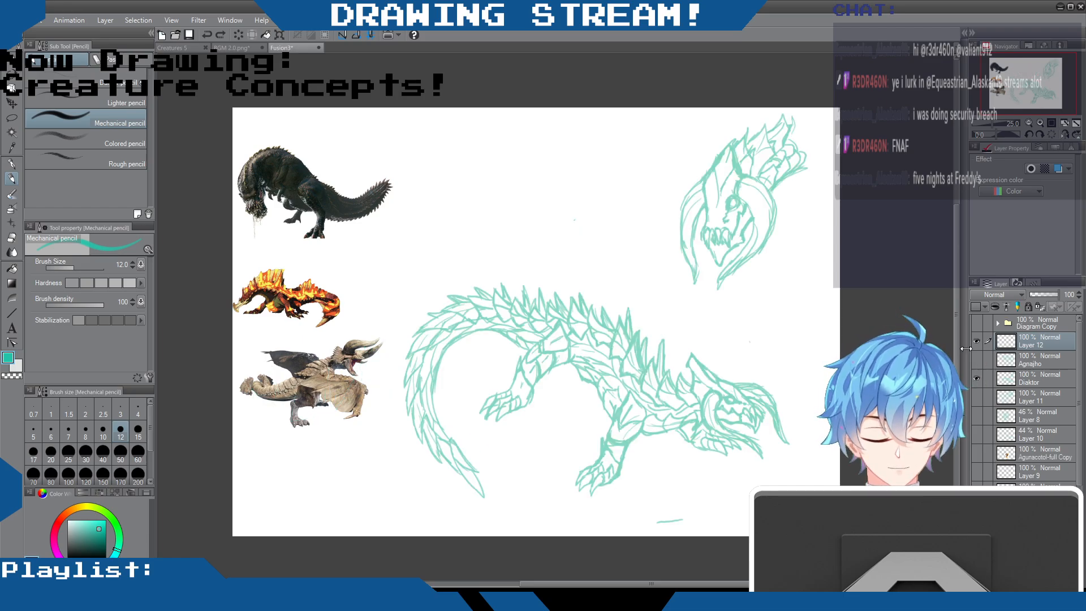
drag(956, 235, 962, 269)
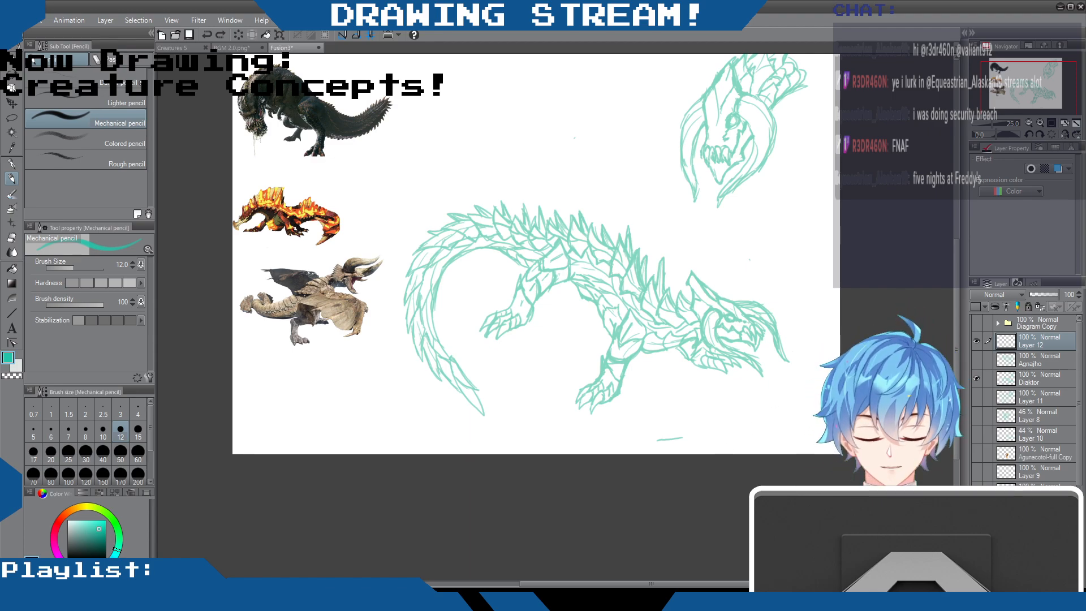
- Hide the Diaktor sketch and show the winged fusion design on Layer 11
click(976, 377)
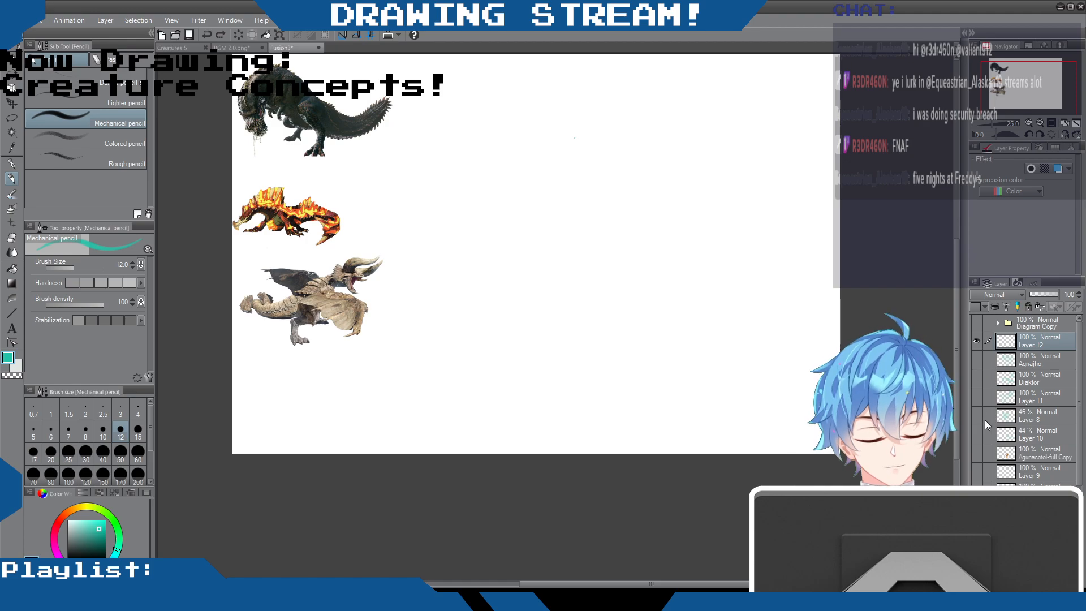
click(976, 399)
drag(957, 323, 960, 284)
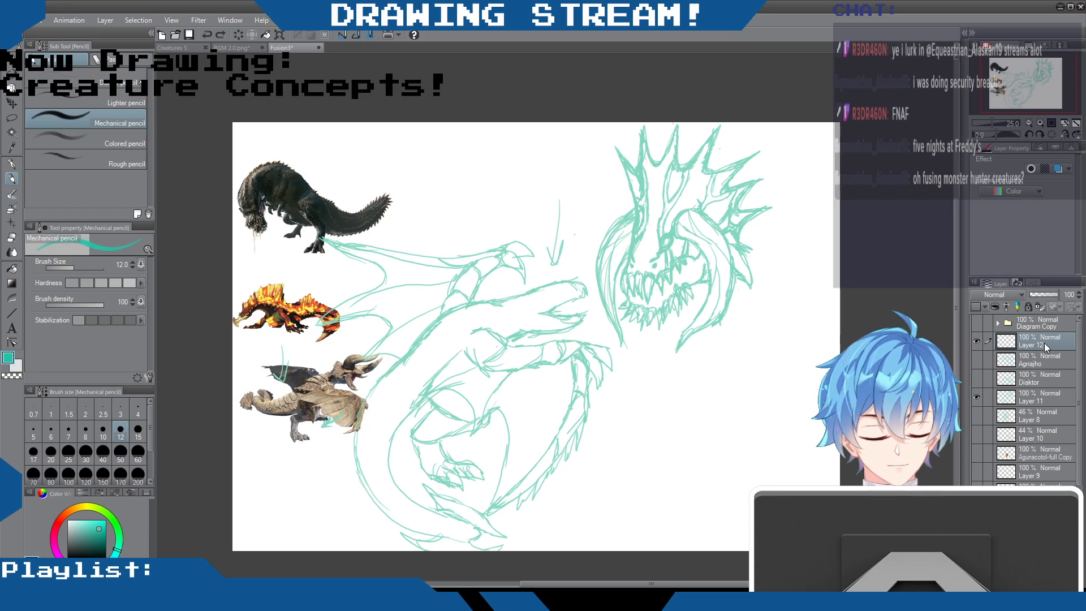
drag(955, 248, 958, 286)
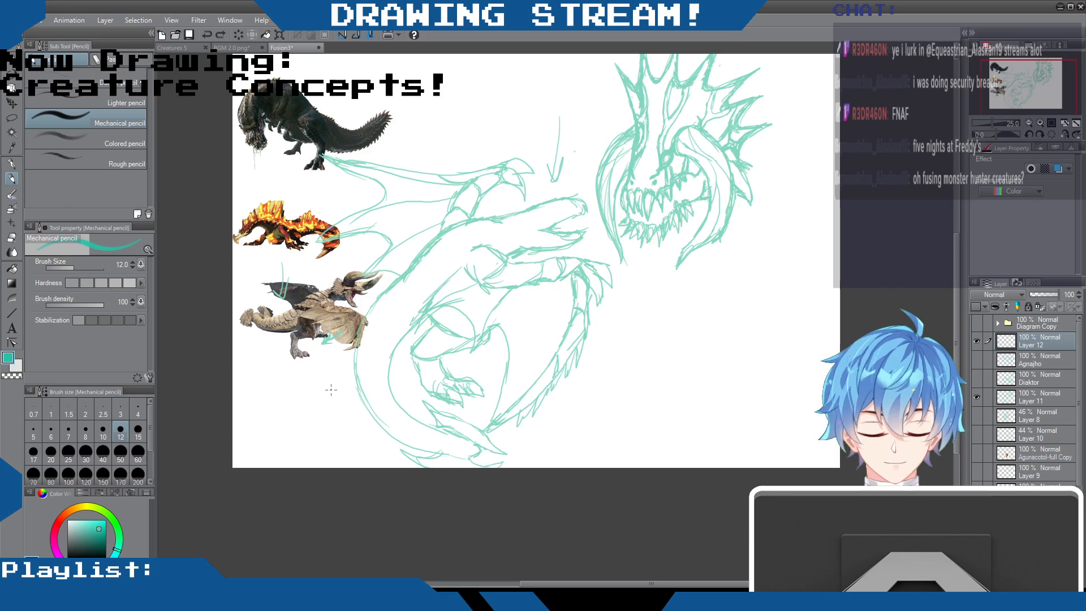
drag(957, 263, 959, 236)
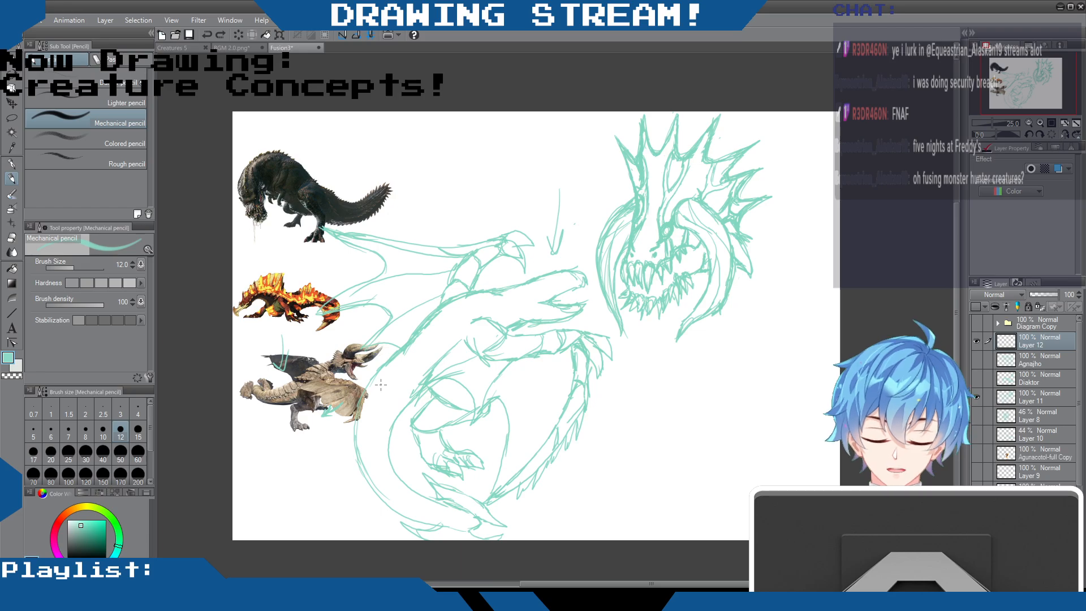
- Examine the Layer 11 winged fusion sketch alongside the three reference monsters
scroll(399, 405, up, 3)
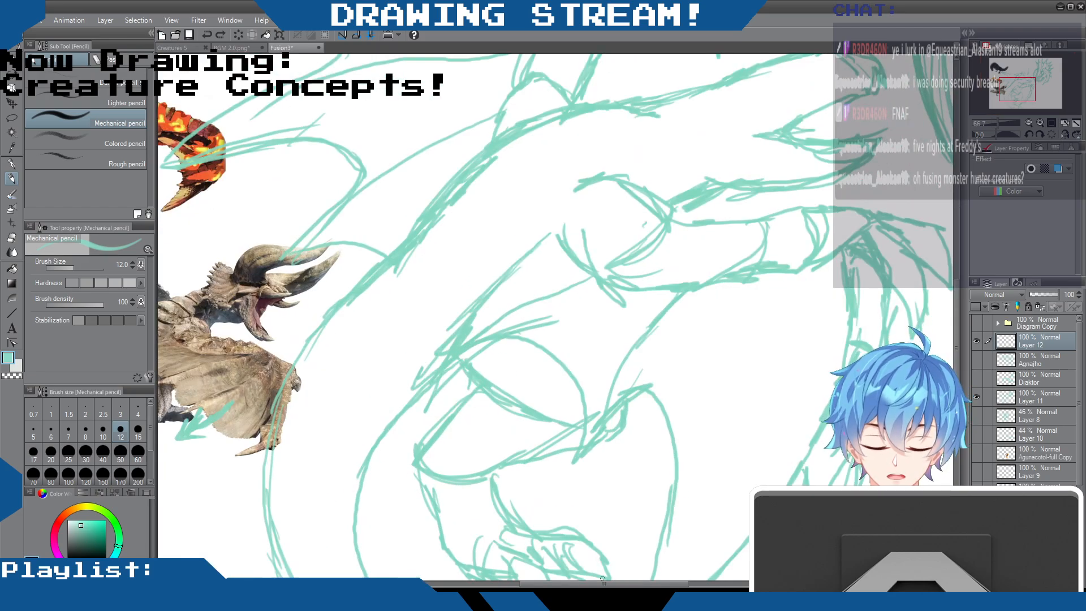
drag(609, 583, 546, 565)
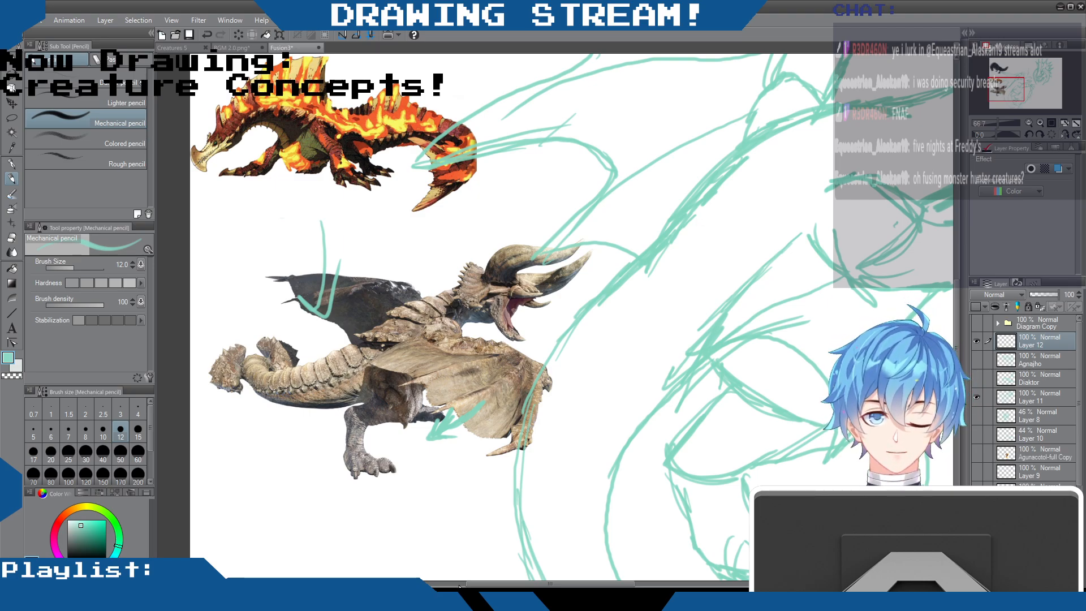
drag(609, 584, 787, 584)
scroll(951, 227, down, 4)
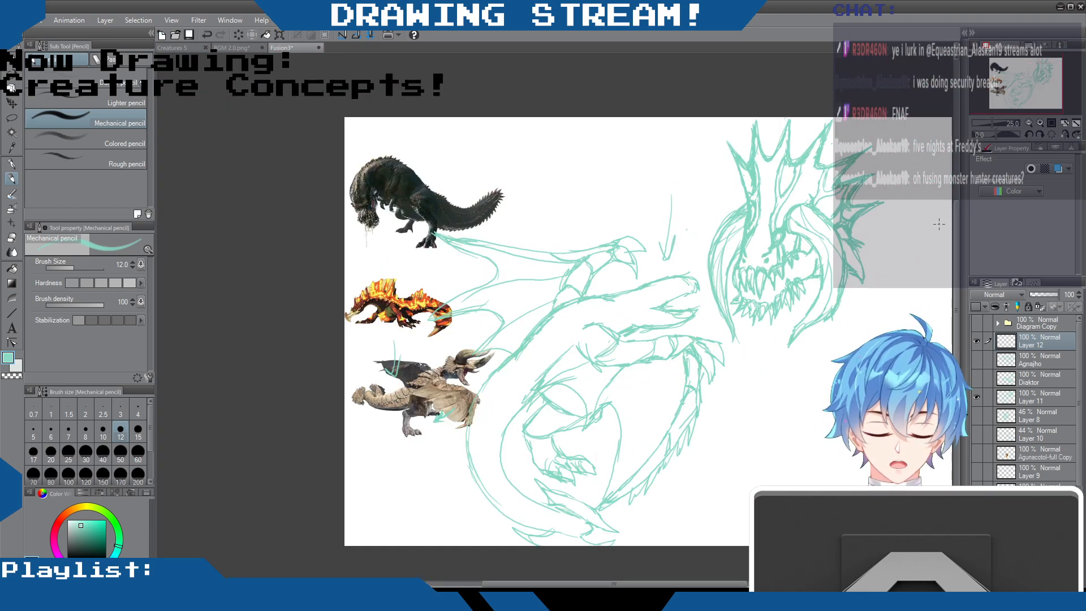
drag(674, 585, 716, 568)
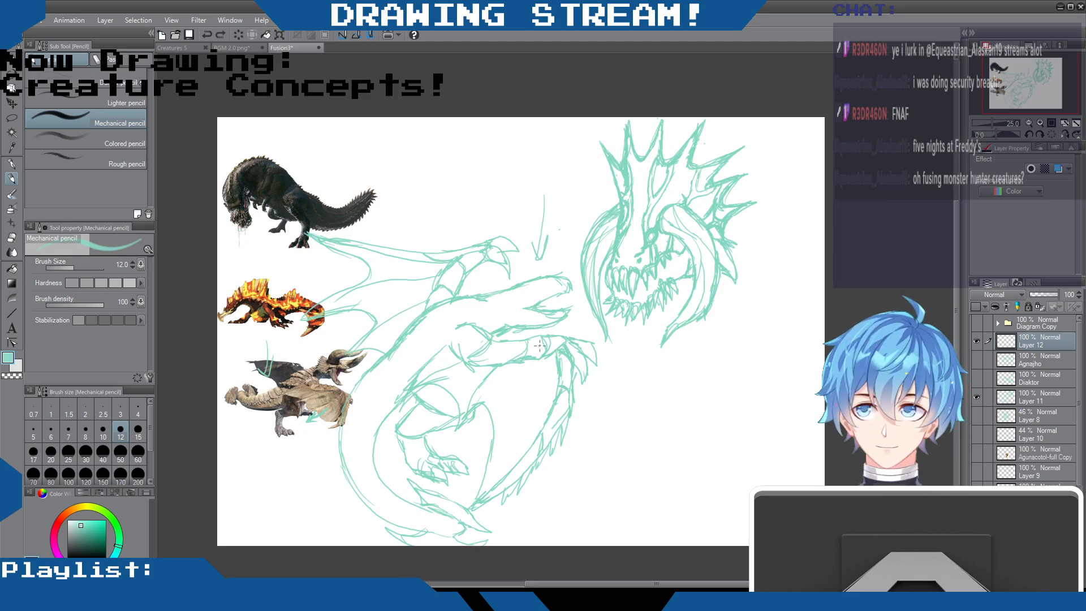
drag(655, 585, 617, 584)
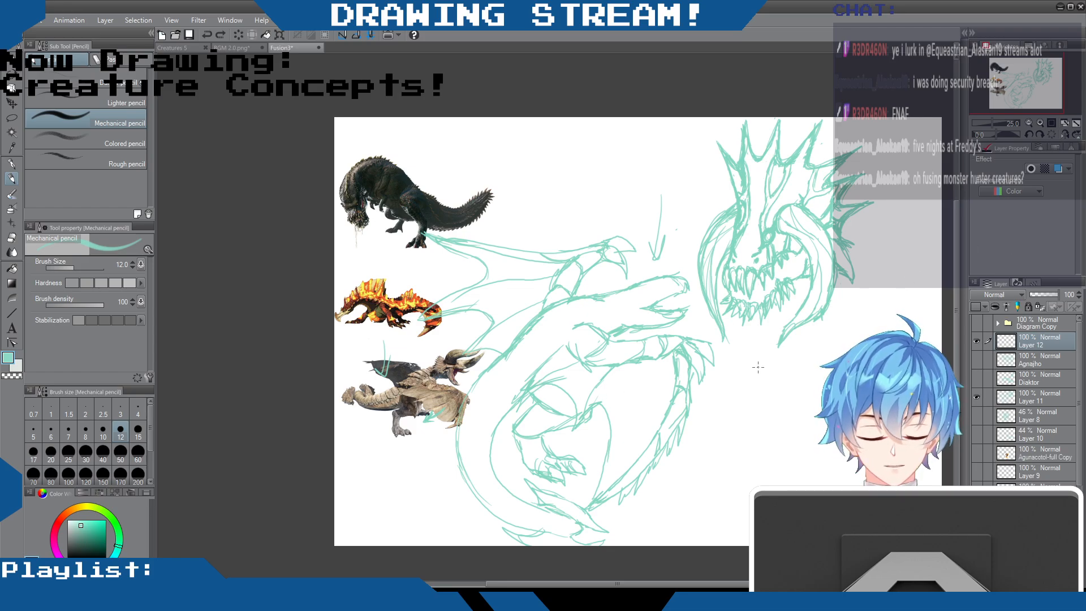
mouse_move(956, 210)
mouse_down()
mouse_move(955, 242)
mouse_move(952, 210)
mouse_move(951, 226)
mouse_up()
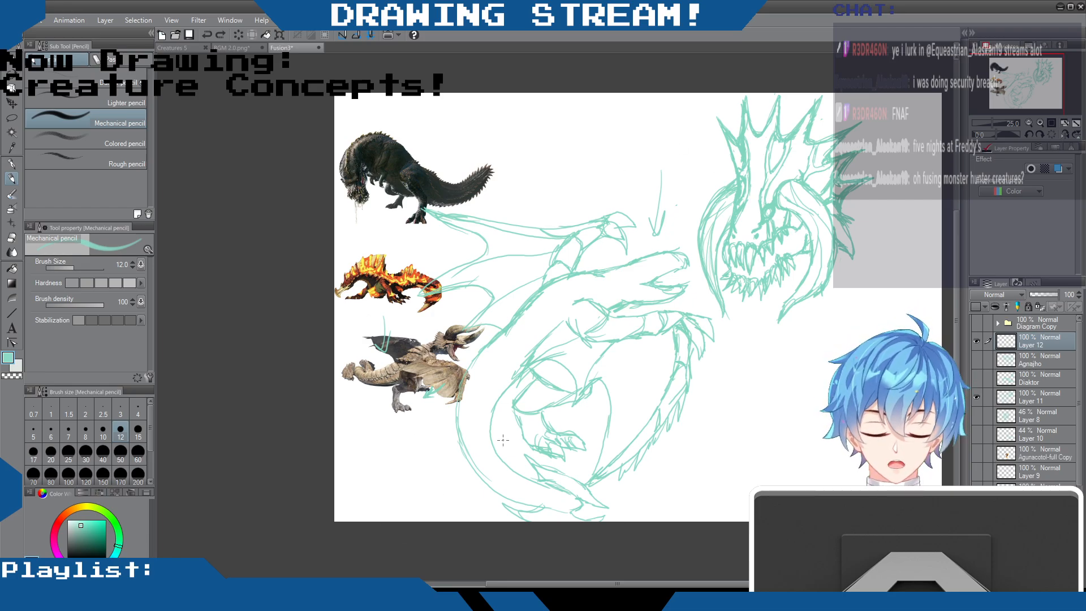
- Sketch the small oval head and rounded shoulders of a front-facing creature on Layer 12, in the blank area below the large horned head
scroll(667, 577, right, 5)
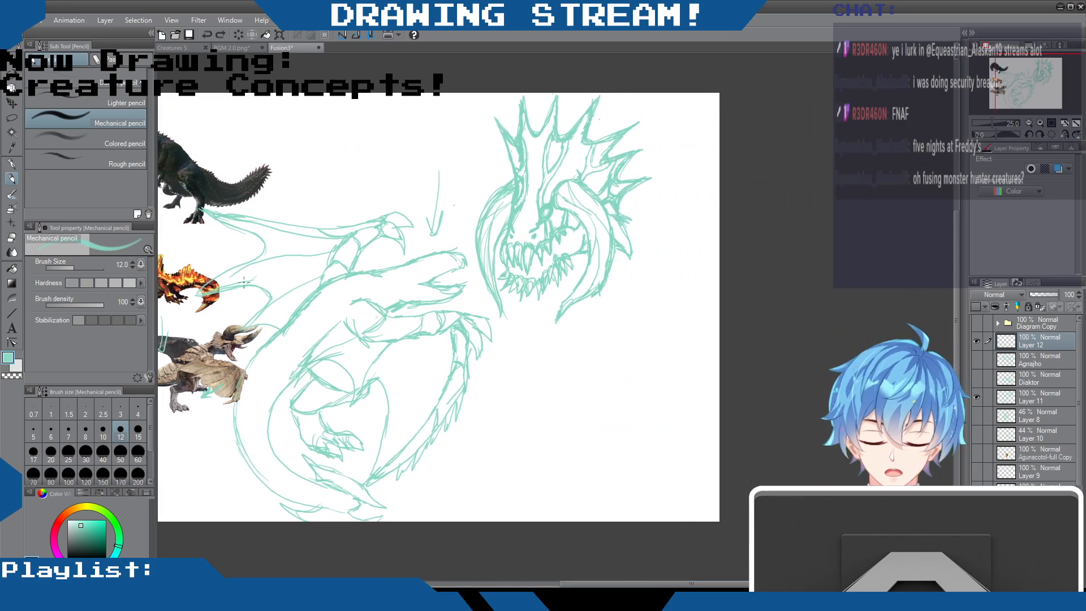
scroll(629, 356, down, 2)
scroll(629, 357, up, 5)
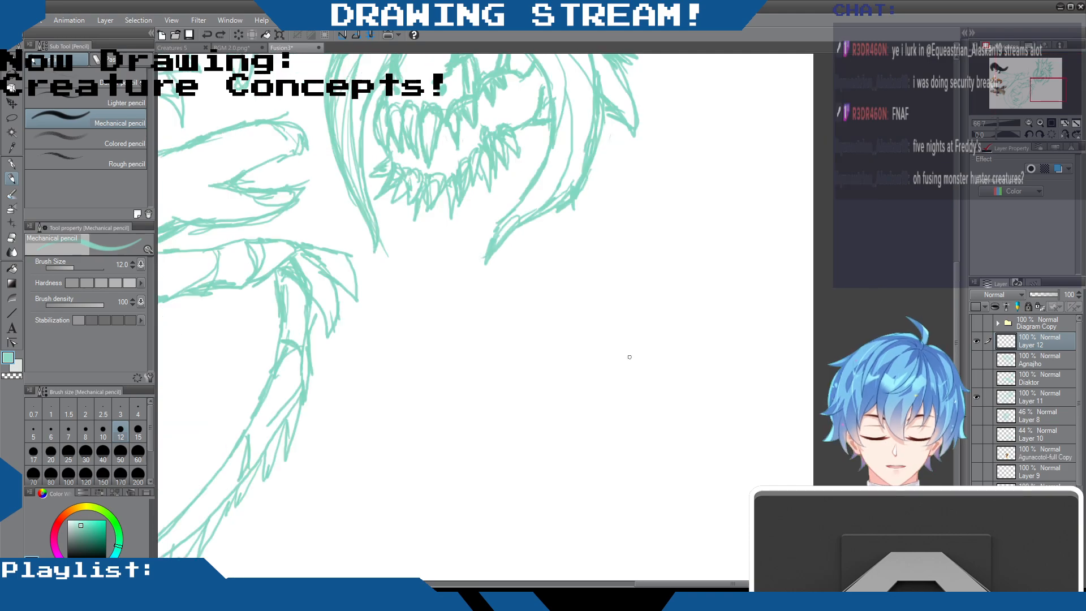
scroll(625, 566, down, 1)
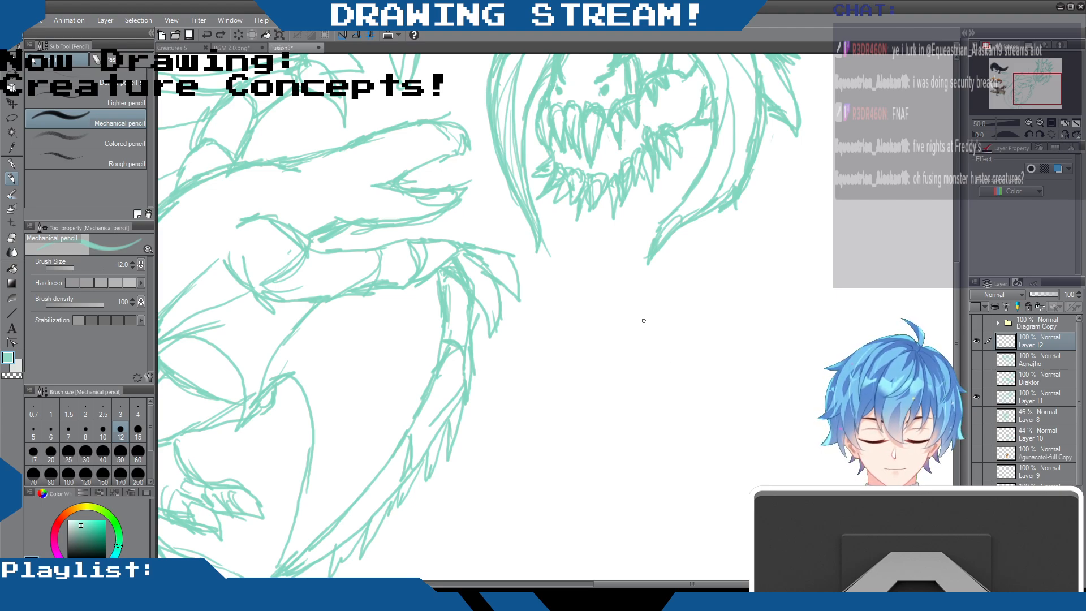
mouse_move(645, 334)
mouse_down()
mouse_move(654, 311)
mouse_move(660, 337)
mouse_move(643, 318)
mouse_move(664, 326)
mouse_move(665, 316)
mouse_move(659, 338)
mouse_up()
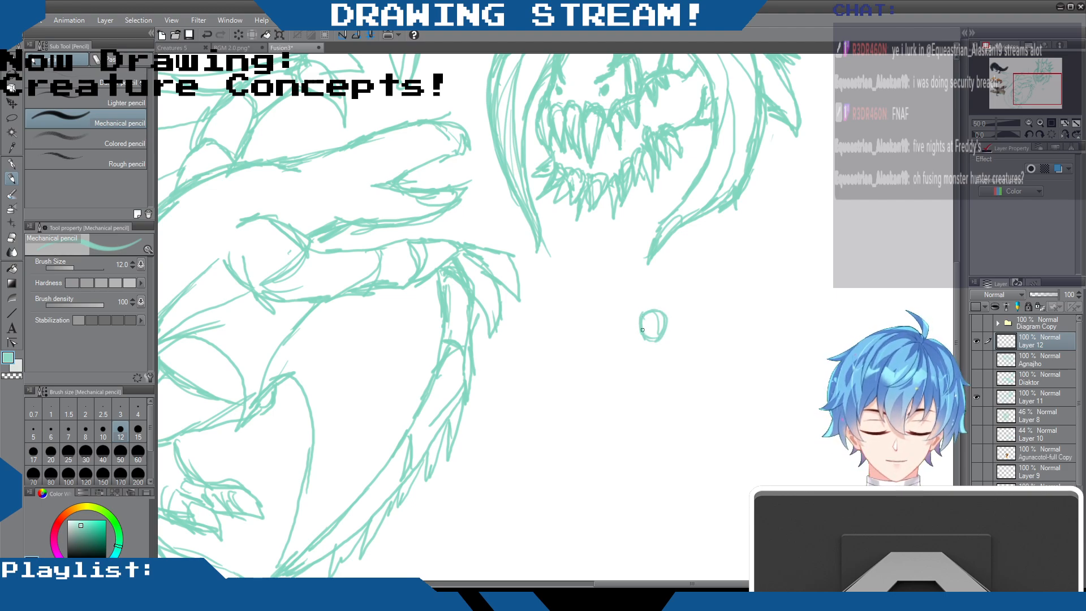
mouse_move(636, 317)
mouse_down()
mouse_move(651, 297)
mouse_move(679, 298)
mouse_move(647, 332)
mouse_move(640, 315)
mouse_move(635, 344)
mouse_move(652, 328)
mouse_move(645, 359)
mouse_up()
mouse_move(672, 319)
mouse_down()
mouse_move(677, 334)
mouse_move(661, 359)
mouse_up()
mouse_move(639, 298)
mouse_down()
mouse_move(659, 291)
mouse_move(677, 315)
mouse_up()
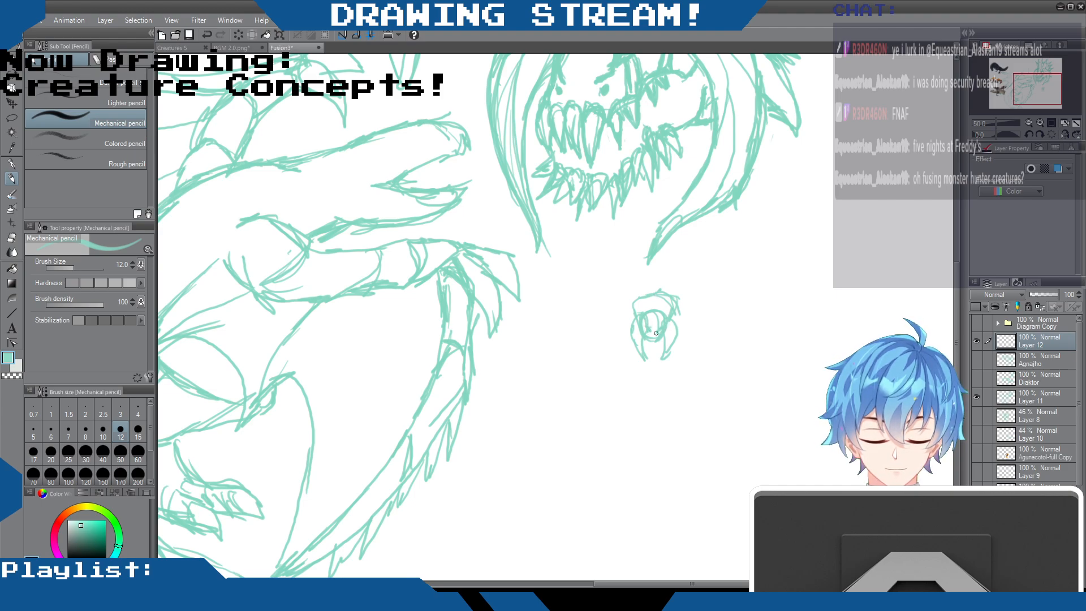
- Add the two clawed wing arms with their curved membranes and a raised, hooked tail to the small front-facing creature
mouse_move(643, 296)
mouse_down()
mouse_move(617, 296)
mouse_move(627, 312)
mouse_move(609, 307)
mouse_move(588, 359)
mouse_up()
mouse_move(633, 332)
mouse_down()
mouse_move(598, 352)
mouse_move(601, 391)
mouse_move(592, 371)
mouse_move(617, 312)
mouse_move(593, 373)
mouse_move(571, 335)
mouse_move(575, 296)
mouse_move(597, 261)
mouse_move(594, 283)
mouse_move(629, 296)
mouse_up()
drag(679, 328, 691, 346)
mouse_move(679, 309)
mouse_down()
mouse_move(704, 345)
mouse_move(682, 397)
mouse_move(689, 280)
mouse_move(712, 273)
mouse_move(721, 342)
mouse_move(701, 367)
mouse_up()
mouse_move(636, 290)
mouse_down()
mouse_move(673, 290)
mouse_move(628, 258)
mouse_move(653, 214)
mouse_move(632, 235)
mouse_move(642, 293)
mouse_up()
mouse_move(639, 224)
mouse_down()
mouse_move(652, 203)
mouse_move(654, 225)
mouse_move(660, 211)
mouse_move(651, 232)
mouse_up()
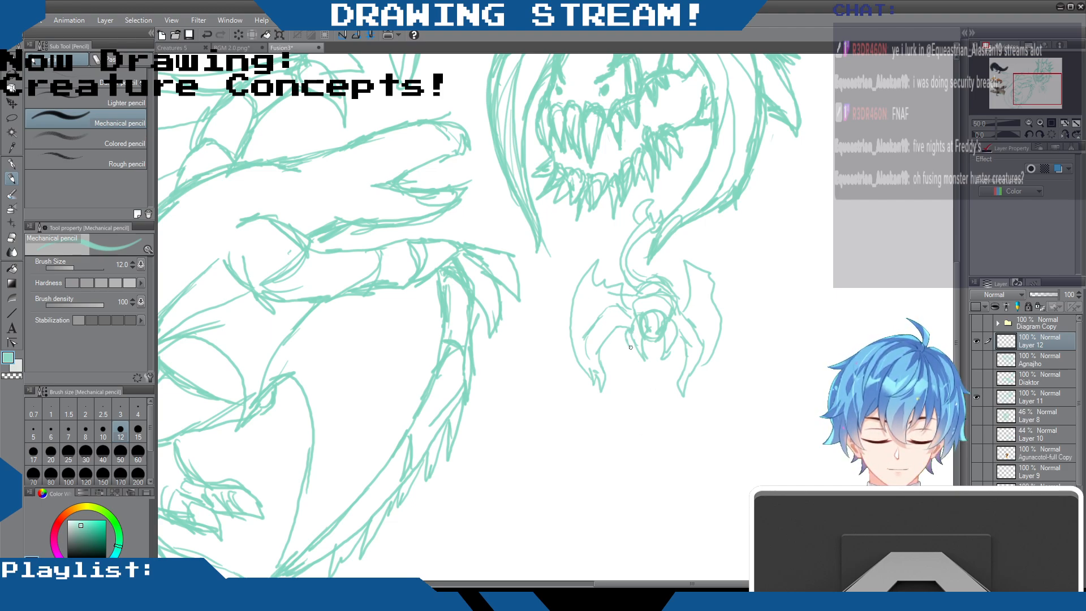
- Draw the clawed legs beneath the body of the small front-facing creature
mouse_move(632, 347)
mouse_down()
mouse_move(631, 373)
mouse_move(635, 352)
mouse_up()
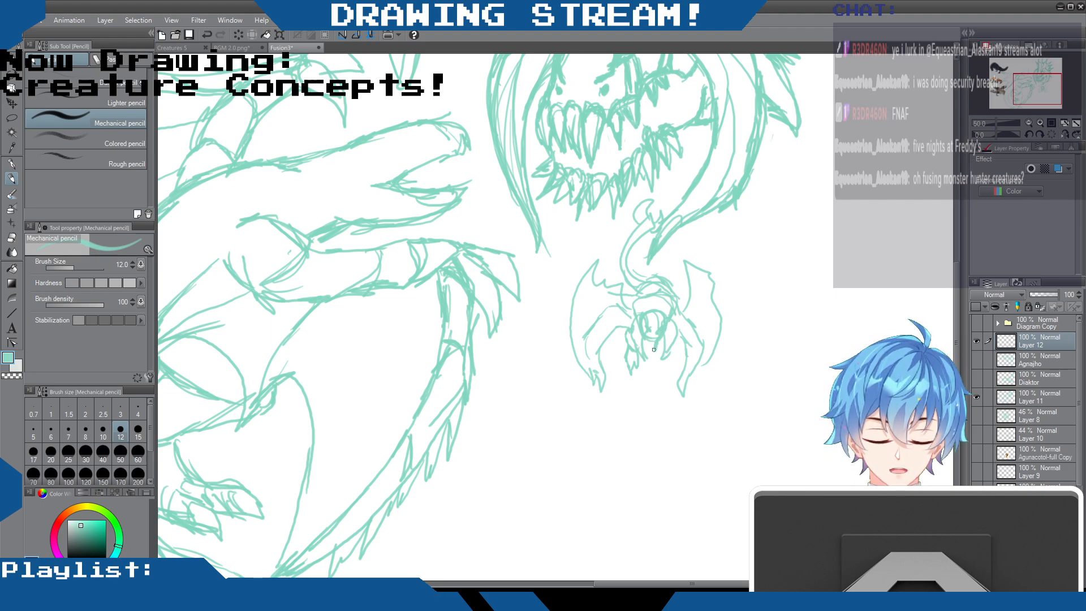
drag(656, 350, 653, 360)
mouse_move(653, 361)
mouse_down()
mouse_move(663, 357)
mouse_move(664, 378)
mouse_move(654, 362)
mouse_move(669, 372)
mouse_up()
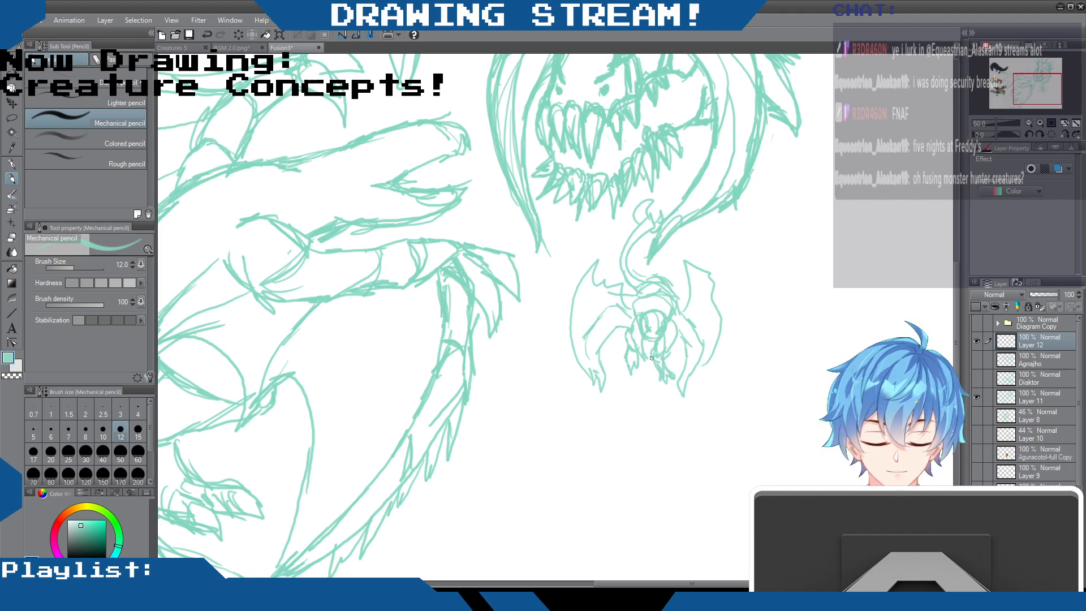
mouse_move(670, 372)
mouse_down()
mouse_move(675, 383)
mouse_move(634, 366)
mouse_up()
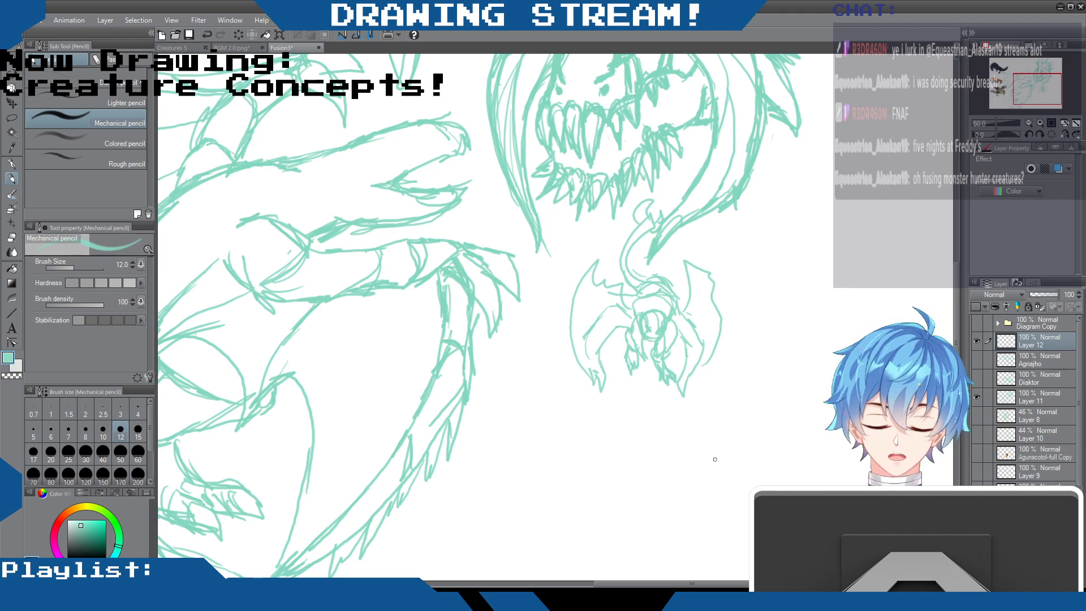
- Sketch a small side view of the creature beside the front view, with hunched back, folded wing arm, bent leg and upward-curling tail
drag(683, 577, 734, 578)
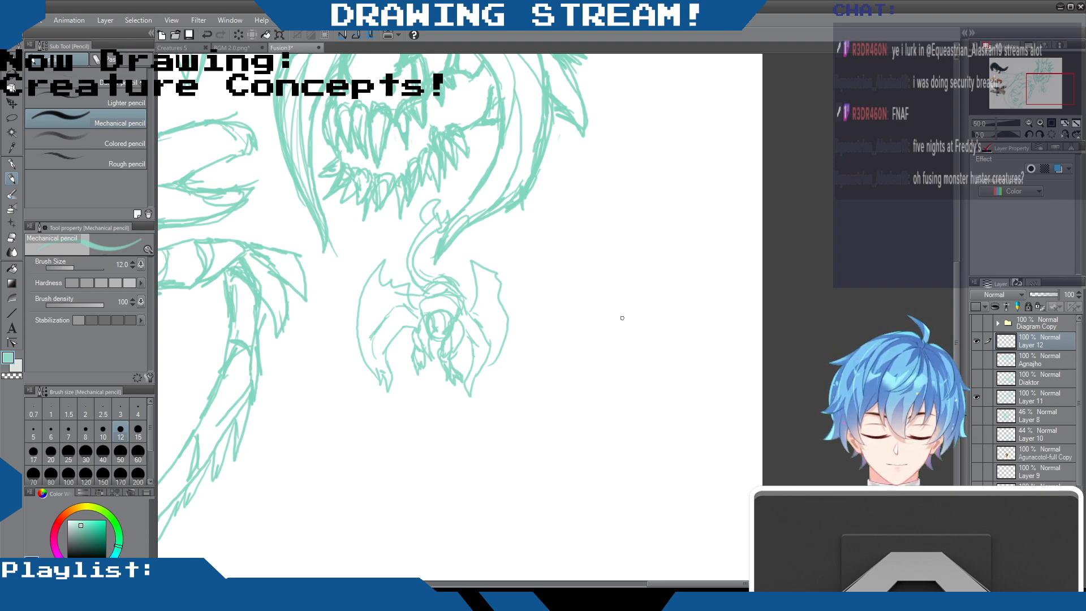
mouse_move(603, 274)
mouse_down()
mouse_move(657, 265)
mouse_move(630, 290)
mouse_move(660, 269)
mouse_move(669, 282)
mouse_move(738, 276)
mouse_move(725, 221)
mouse_move(759, 269)
mouse_move(721, 297)
mouse_move(655, 292)
mouse_move(653, 280)
mouse_move(649, 299)
mouse_move(665, 283)
mouse_move(647, 308)
mouse_move(671, 321)
mouse_move(647, 327)
mouse_move(660, 339)
mouse_move(668, 328)
mouse_move(628, 277)
mouse_move(637, 281)
mouse_move(609, 315)
mouse_move(617, 298)
mouse_move(585, 303)
mouse_move(618, 311)
mouse_move(581, 313)
mouse_move(578, 293)
mouse_move(565, 307)
mouse_move(582, 301)
mouse_move(573, 319)
mouse_move(633, 354)
mouse_move(681, 360)
mouse_move(632, 330)
mouse_move(659, 339)
mouse_move(655, 315)
mouse_move(678, 316)
mouse_move(637, 281)
mouse_up()
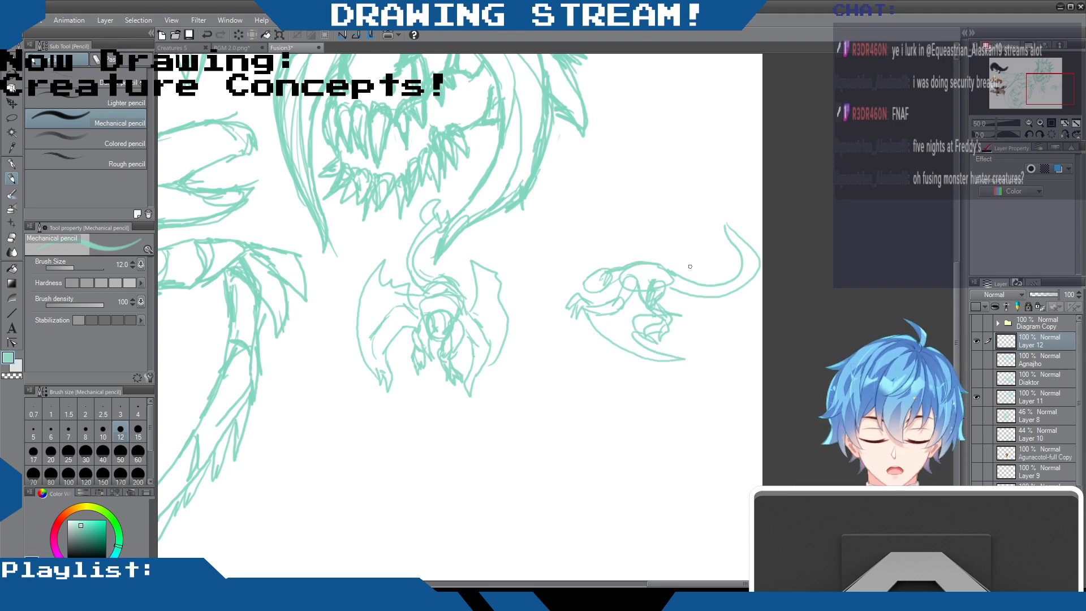
mouse_move(641, 313)
mouse_down()
mouse_move(638, 327)
mouse_move(670, 358)
mouse_up()
drag(589, 315, 609, 349)
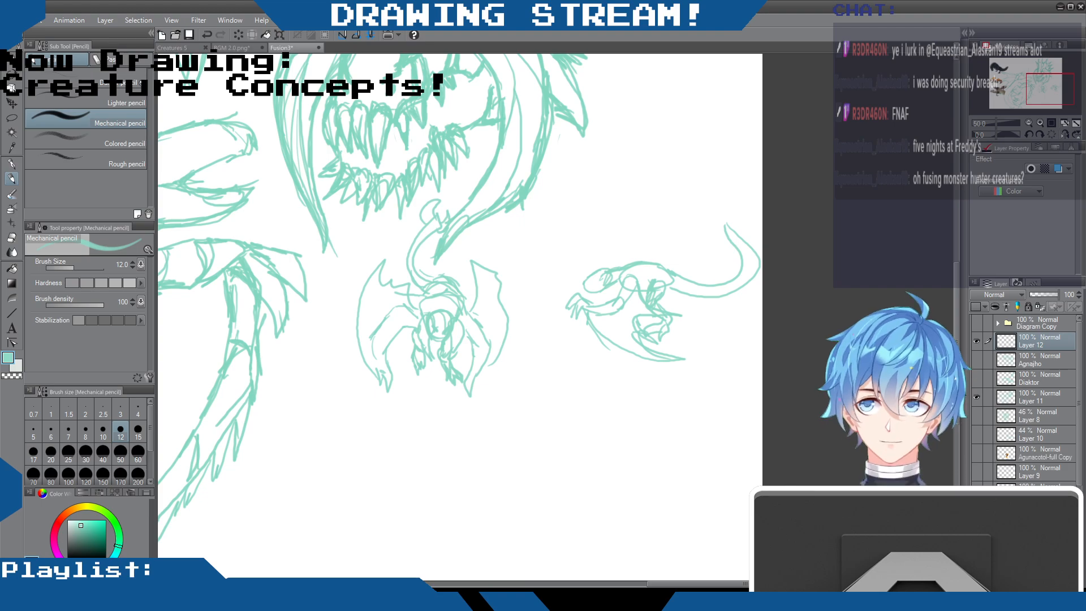
- Compare the two small pose sketches with the full winged fusion design and the reference monsters
key(ctrl+minus)
key(ctrl+minus)
key(ctrl+minus)
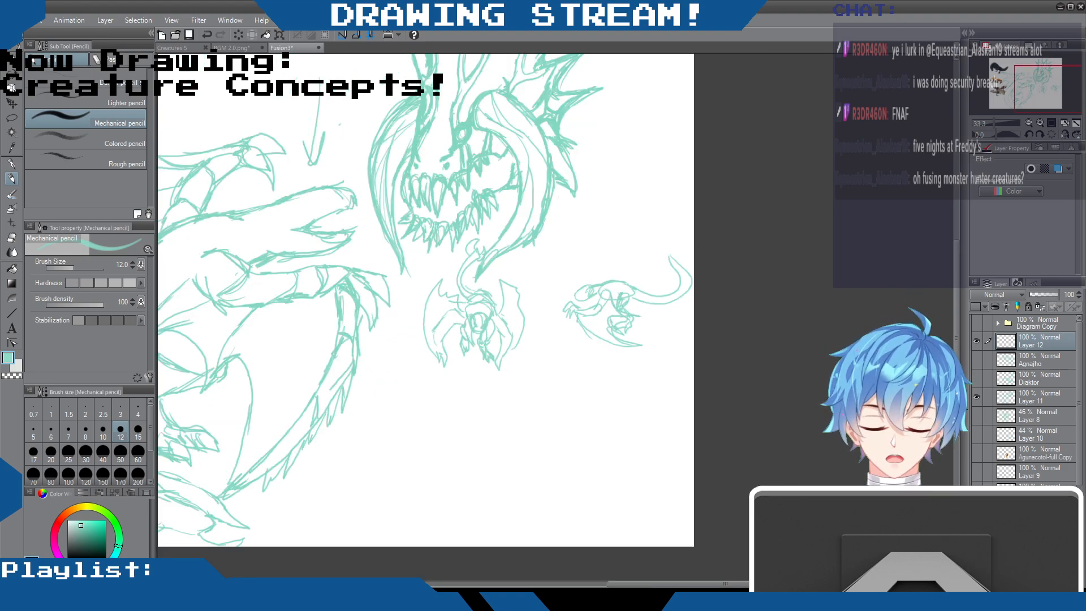
key(ctrl+plus)
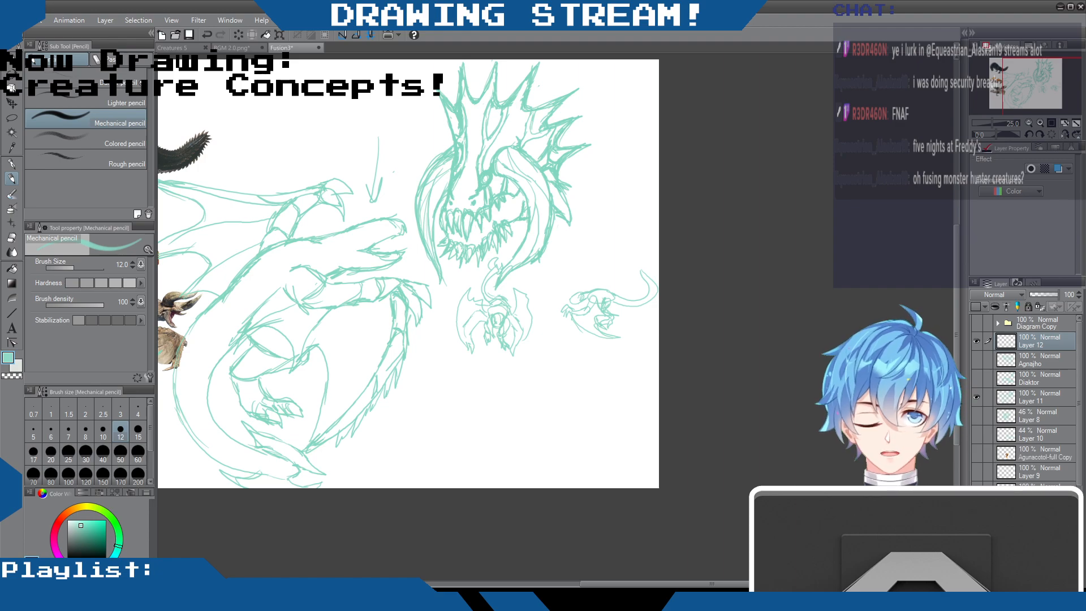
drag(731, 583, 669, 576)
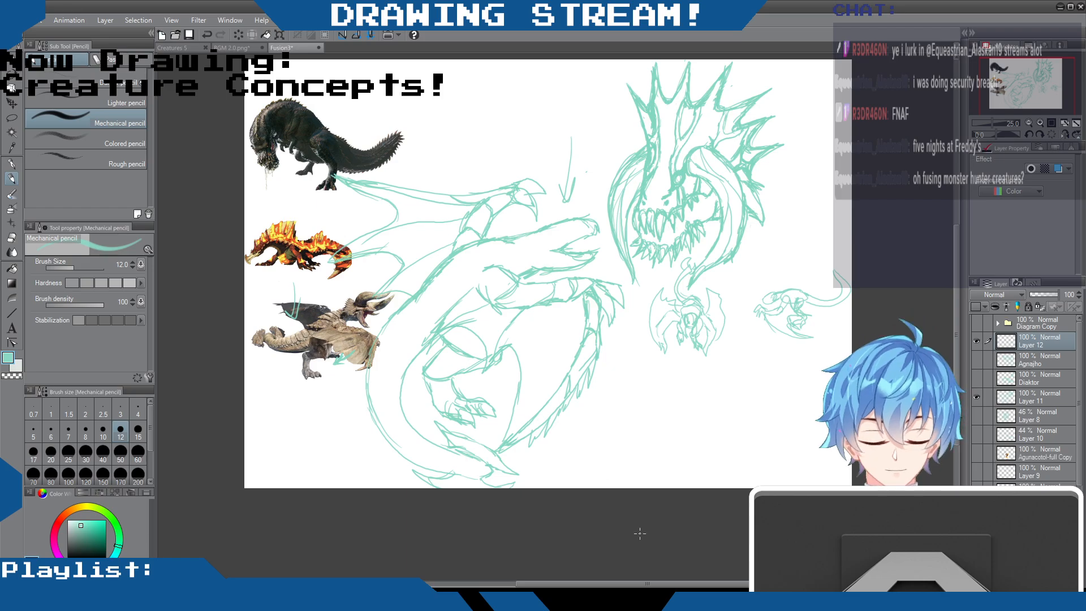
scroll(765, 343, up, 2)
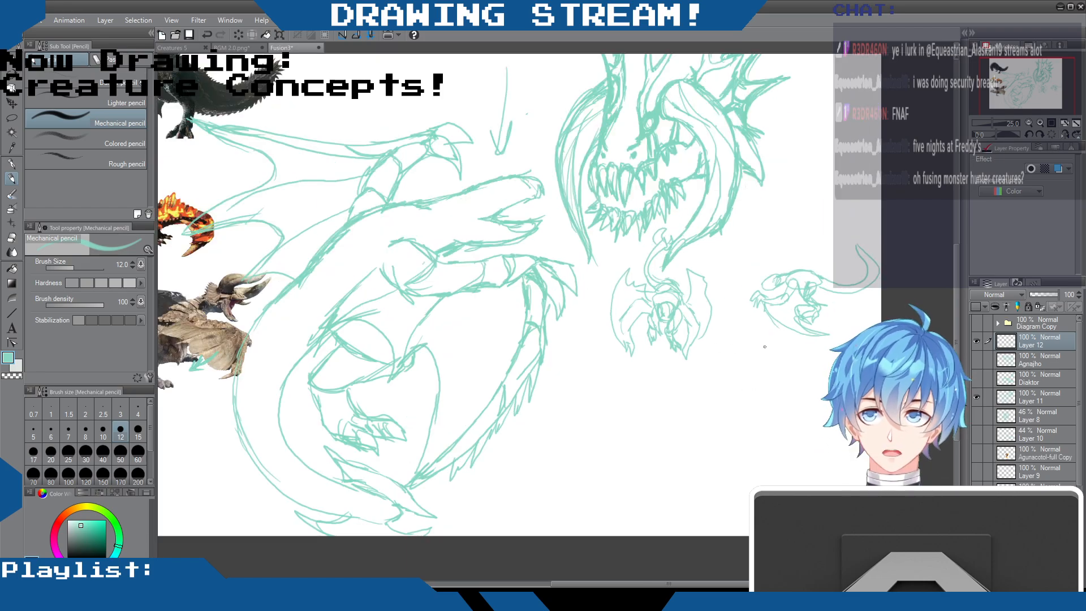
scroll(767, 346, up, 2)
drag(658, 584, 724, 584)
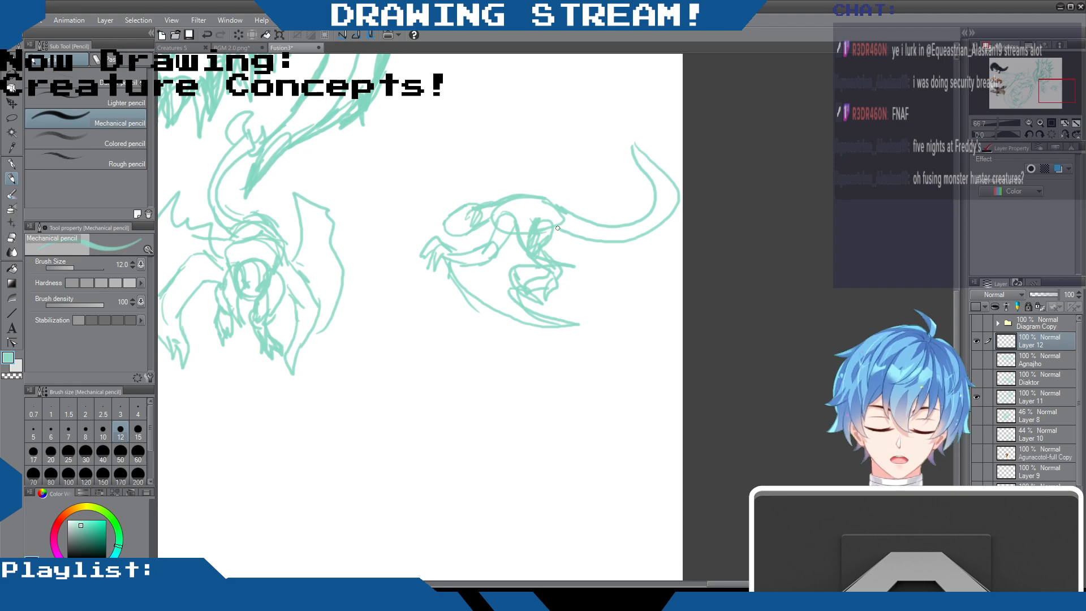
- Sketch the head, arched back and long upward-curving tail of a second side-view pose below the first one
scroll(583, 206, down, 1)
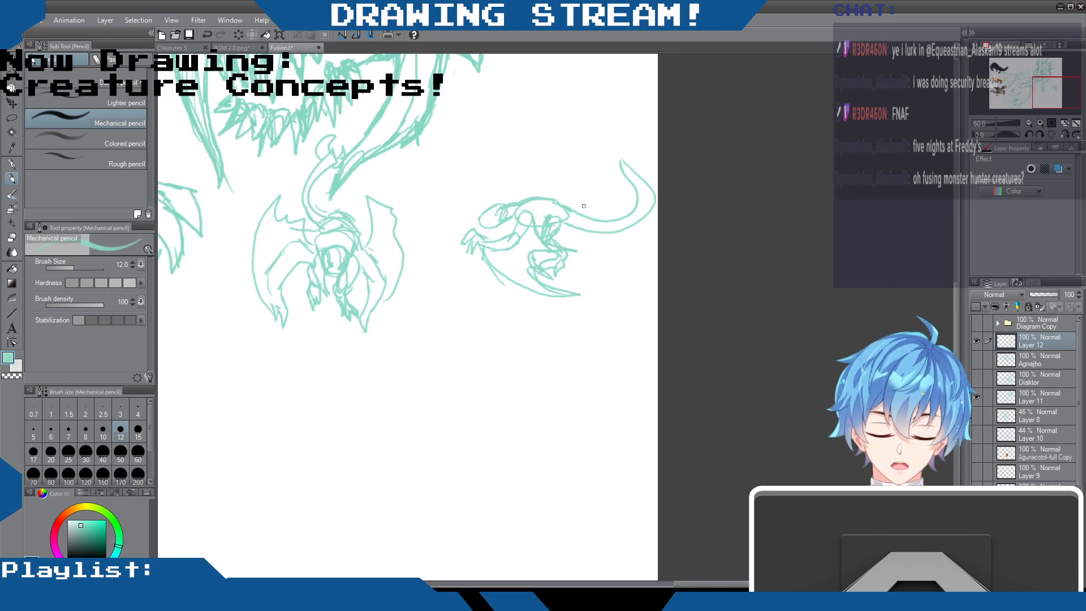
scroll(584, 206, down, 1)
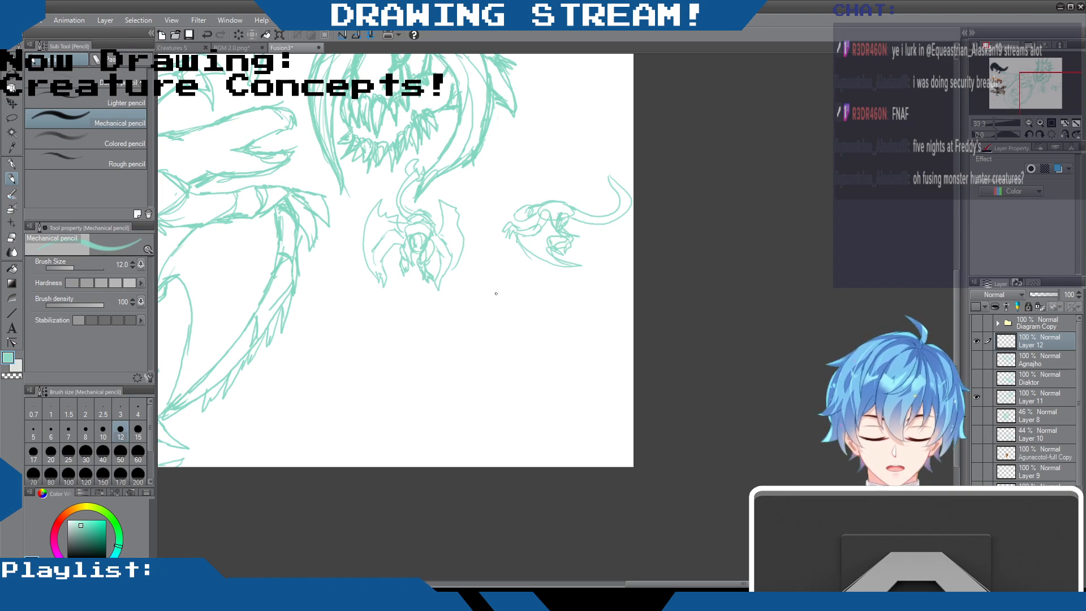
mouse_move(490, 295)
mouse_down()
mouse_move(471, 300)
mouse_move(513, 283)
mouse_move(501, 306)
mouse_move(529, 279)
mouse_move(543, 282)
mouse_move(556, 300)
mouse_move(523, 308)
mouse_move(560, 295)
mouse_move(563, 311)
mouse_move(500, 302)
mouse_move(495, 287)
mouse_up()
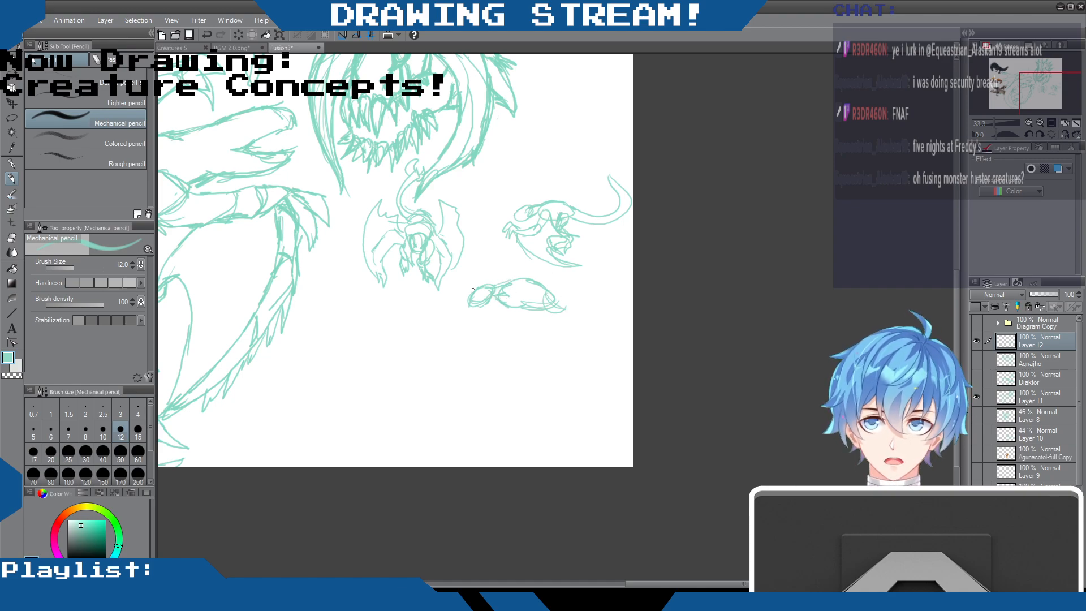
mouse_move(503, 302)
mouse_down()
mouse_move(557, 299)
mouse_move(544, 284)
mouse_move(562, 293)
mouse_move(546, 284)
mouse_move(589, 307)
mouse_move(614, 259)
mouse_move(603, 284)
mouse_up()
drag(600, 236, 610, 262)
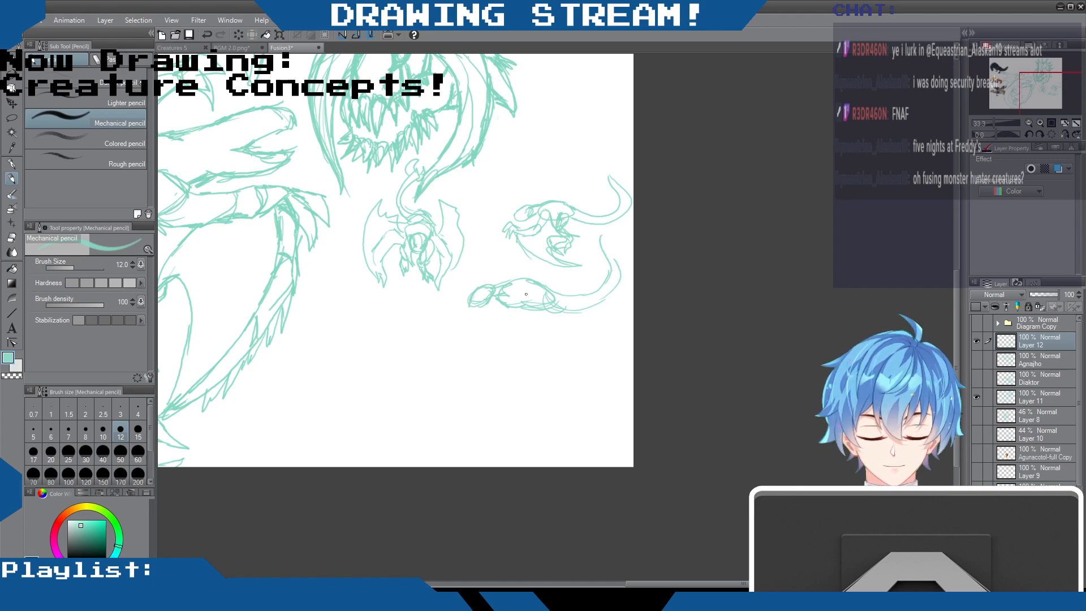
- Draw the bent hind leg, the planted clawed wing arm and the wing membrane of the lower side-view creature
mouse_move(534, 303)
mouse_down()
mouse_move(544, 295)
mouse_move(523, 330)
mouse_move(553, 341)
mouse_move(523, 354)
mouse_move(544, 355)
mouse_up()
mouse_move(508, 296)
mouse_down()
mouse_move(504, 325)
mouse_move(484, 331)
mouse_move(503, 328)
mouse_move(494, 337)
mouse_move(463, 339)
mouse_move(470, 349)
mouse_move(466, 339)
mouse_move(458, 355)
mouse_move(470, 344)
mouse_move(470, 363)
mouse_move(590, 314)
mouse_move(551, 328)
mouse_move(554, 310)
mouse_move(532, 326)
mouse_up()
drag(519, 321, 522, 308)
drag(479, 347, 491, 356)
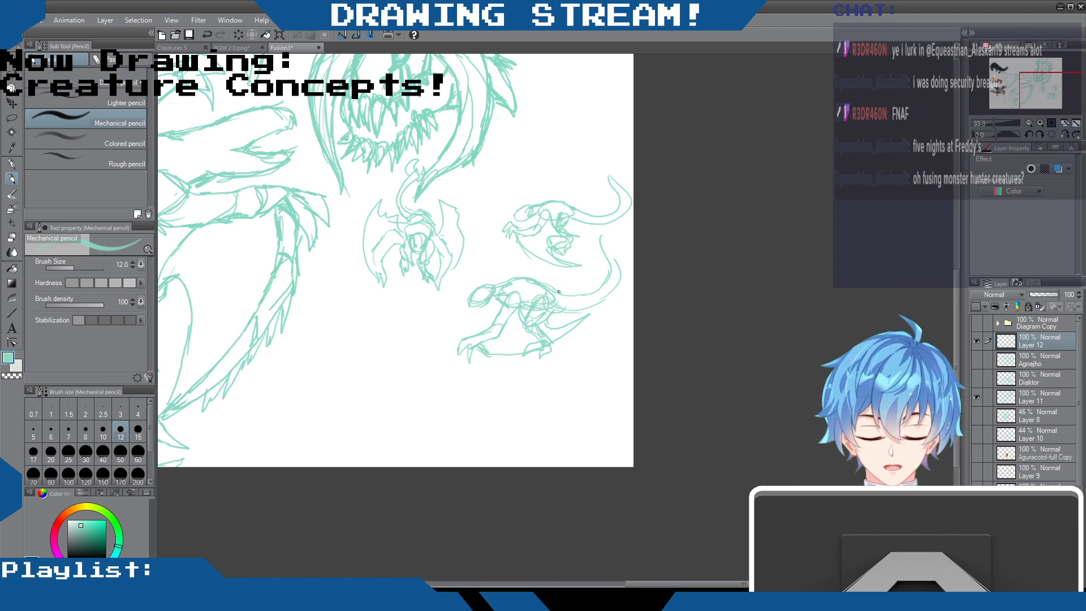
- Add the forked tail tip, extra wing membrane edges, and the horned head with jaws to the lower side-view creature
mouse_move(610, 257)
mouse_down()
mouse_move(598, 236)
mouse_move(614, 231)
mouse_move(609, 272)
mouse_up()
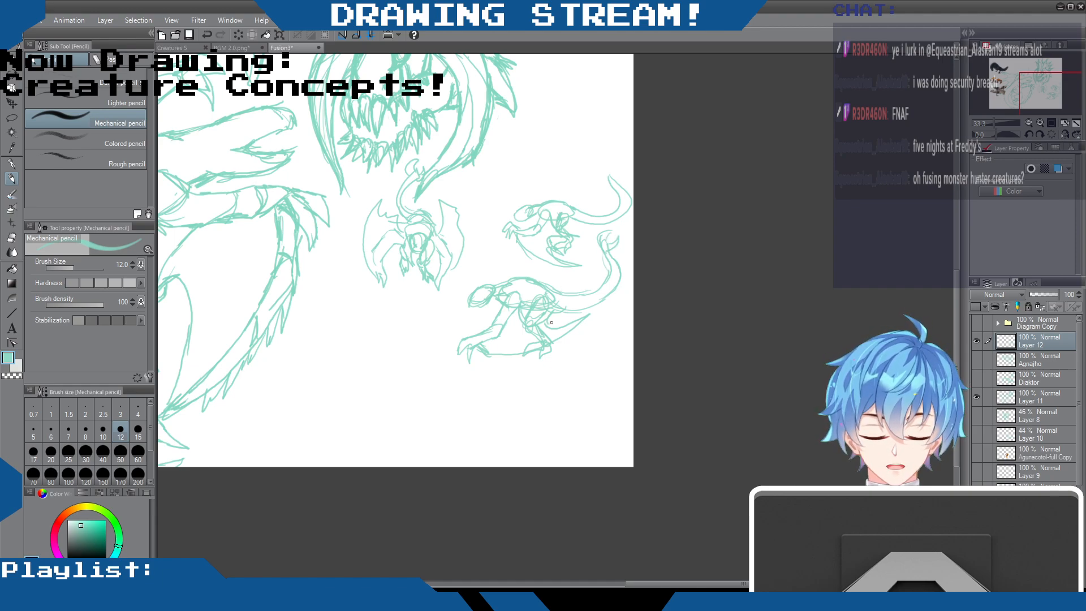
drag(526, 320, 569, 332)
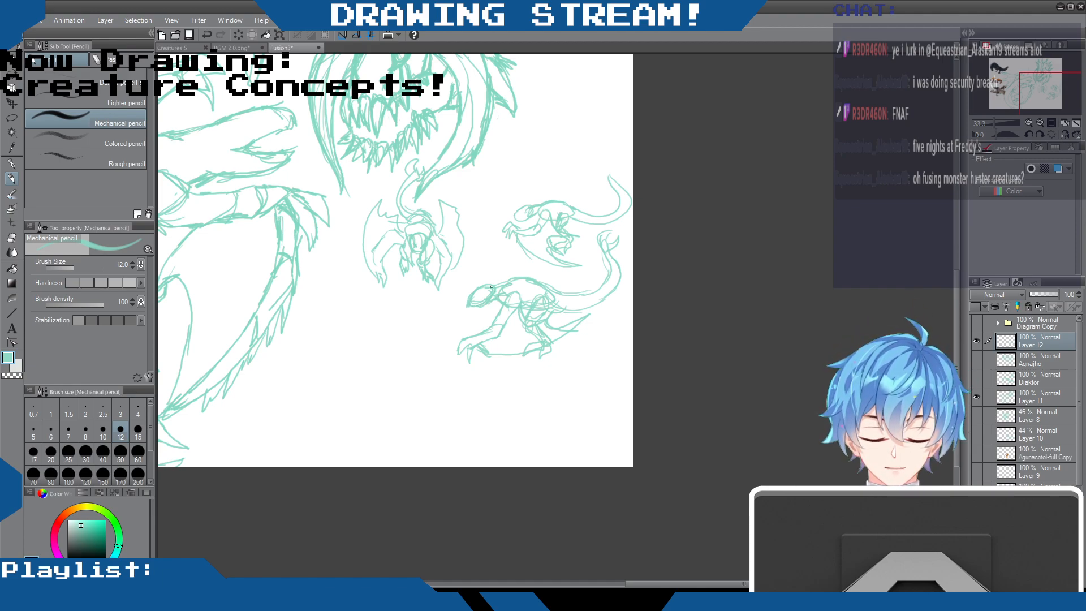
mouse_move(481, 294)
mouse_down()
mouse_move(459, 288)
mouse_move(455, 306)
mouse_move(503, 272)
mouse_move(497, 291)
mouse_up()
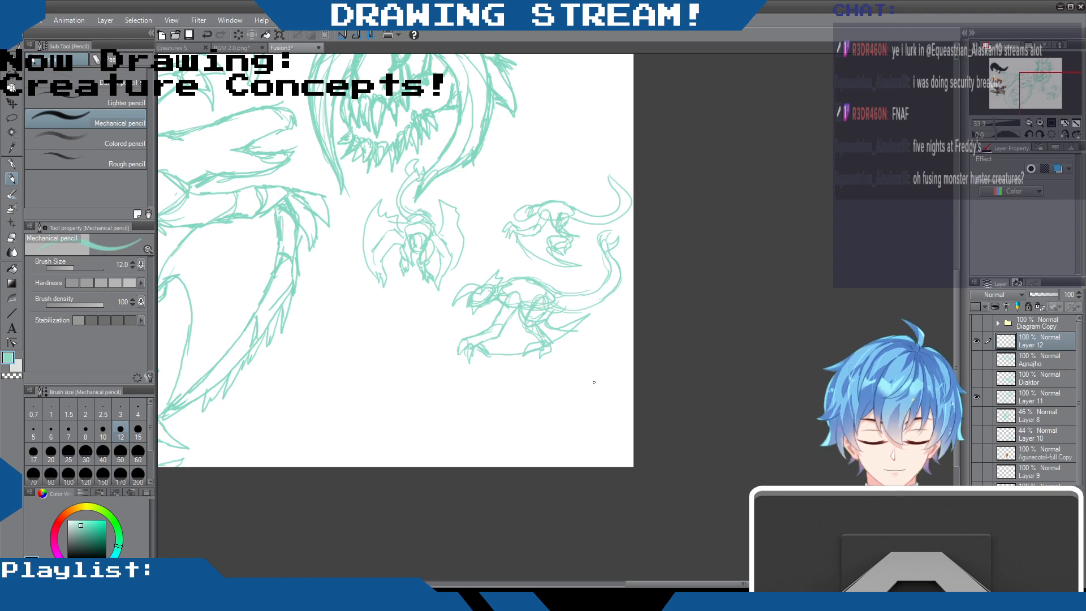
- Draw small direction arrows in front of the lower side-view creature and beside the front-facing pose sketch
drag(688, 582, 620, 581)
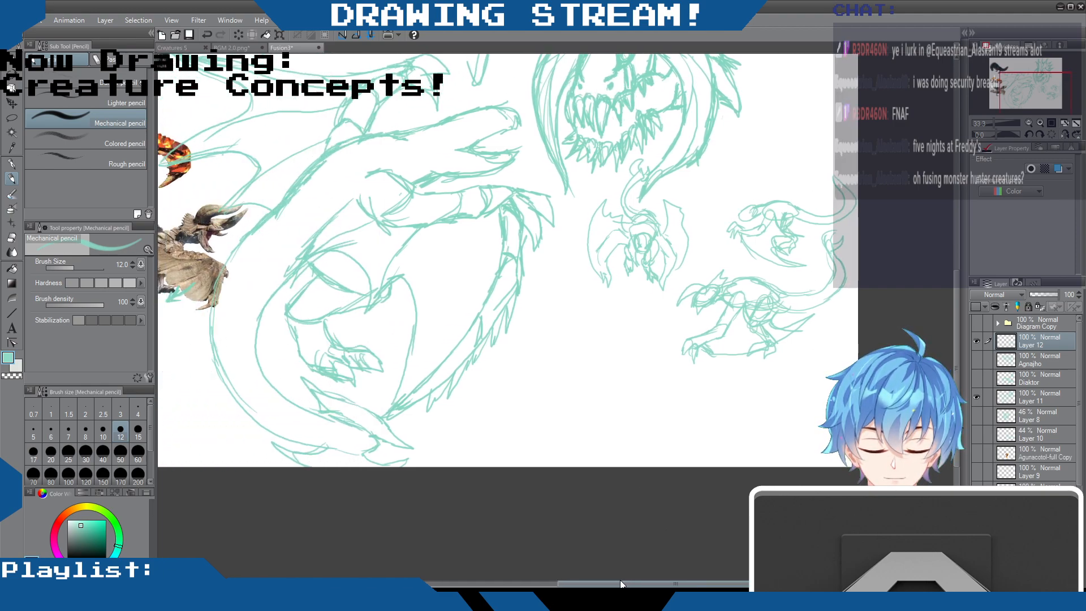
mouse_move(620, 581)
mouse_down()
mouse_move(655, 583)
mouse_move(631, 583)
mouse_up()
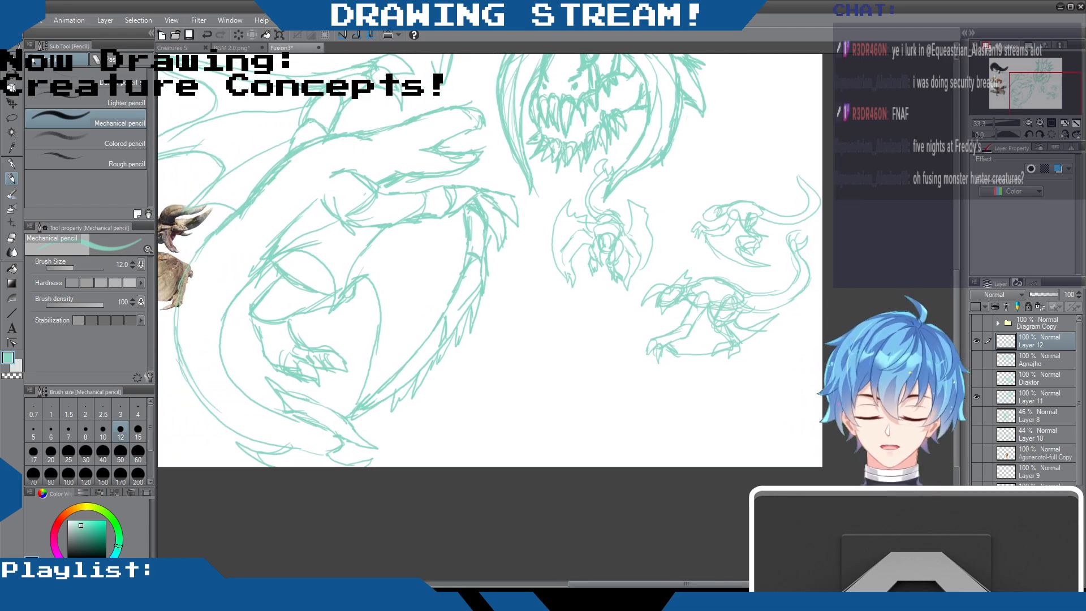
drag(622, 360, 643, 335)
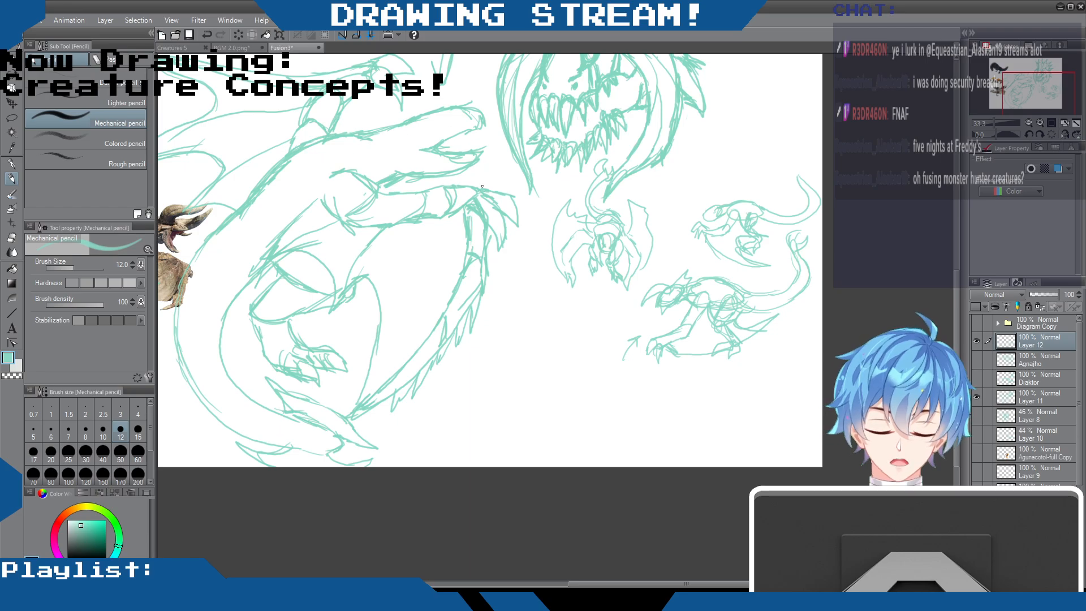
mouse_move(511, 270)
mouse_down()
mouse_move(516, 292)
mouse_move(509, 266)
mouse_up()
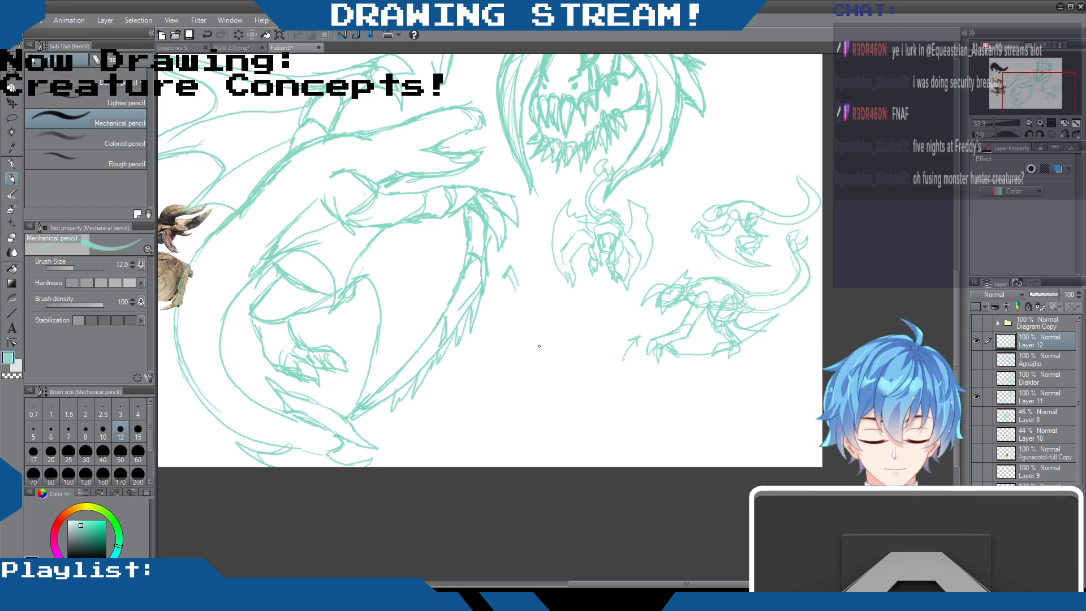
- Sketch the head, arched body, drooping tail and spread wings of another small pose below the front-facing one
mouse_move(520, 343)
mouse_down()
mouse_move(519, 334)
mouse_move(520, 357)
mouse_move(526, 325)
mouse_move(532, 348)
mouse_move(560, 317)
mouse_up()
mouse_move(561, 318)
mouse_down()
mouse_move(545, 337)
mouse_move(558, 313)
mouse_move(576, 312)
mouse_move(592, 332)
mouse_move(563, 321)
mouse_move(593, 345)
mouse_move(599, 334)
mouse_move(604, 381)
mouse_up()
drag(590, 341, 595, 359)
mouse_move(553, 332)
mouse_down()
mouse_move(543, 340)
mouse_move(569, 325)
mouse_move(564, 337)
mouse_move(585, 342)
mouse_move(589, 357)
mouse_up()
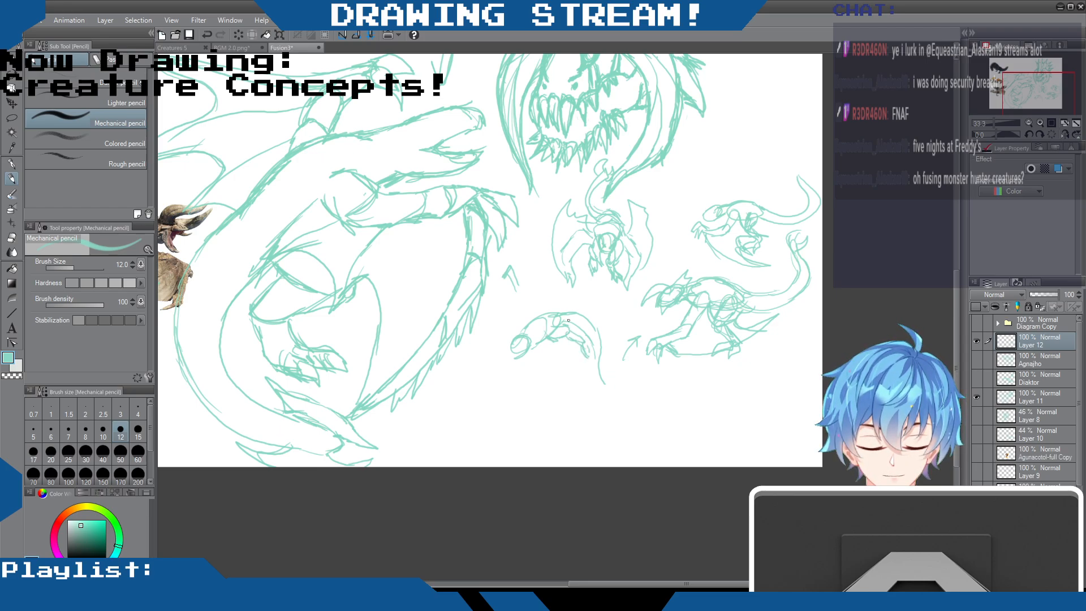
mouse_move(535, 331)
mouse_down()
mouse_move(558, 281)
mouse_move(629, 319)
mouse_move(547, 328)
mouse_move(516, 309)
mouse_move(523, 328)
mouse_up()
mouse_move(520, 313)
mouse_down()
mouse_move(496, 307)
mouse_move(520, 325)
mouse_move(501, 303)
mouse_move(478, 331)
mouse_move(477, 345)
mouse_move(496, 337)
mouse_move(492, 357)
mouse_move(533, 330)
mouse_move(570, 344)
mouse_move(534, 344)
mouse_move(610, 320)
mouse_move(575, 325)
mouse_move(586, 311)
mouse_move(615, 335)
mouse_up()
drag(571, 306, 627, 312)
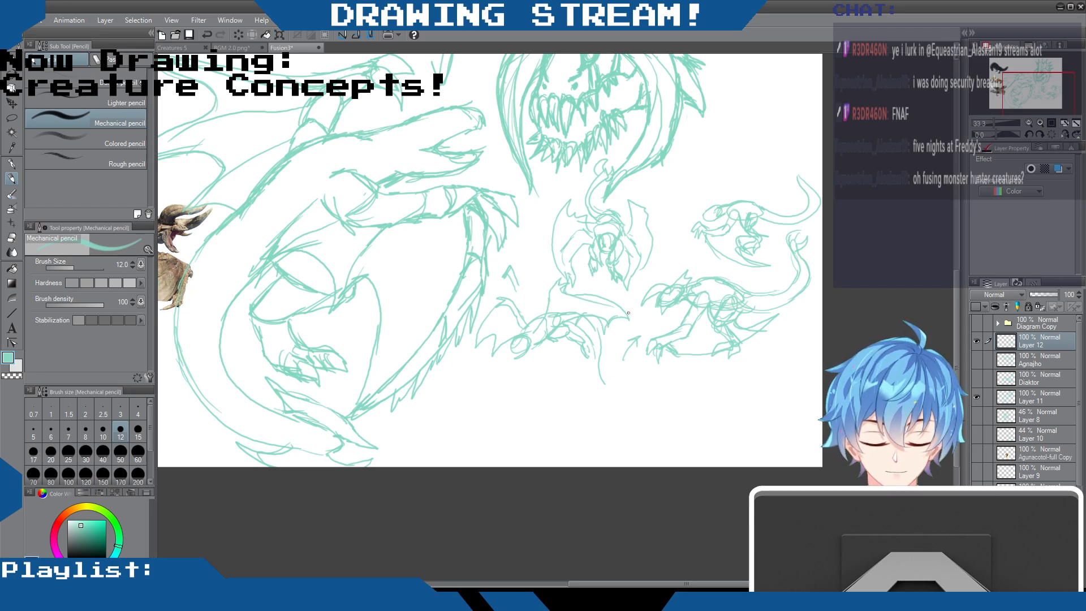
- Refine the new pose's head and lengthen its hanging tail with a forked tip
drag(521, 342, 517, 356)
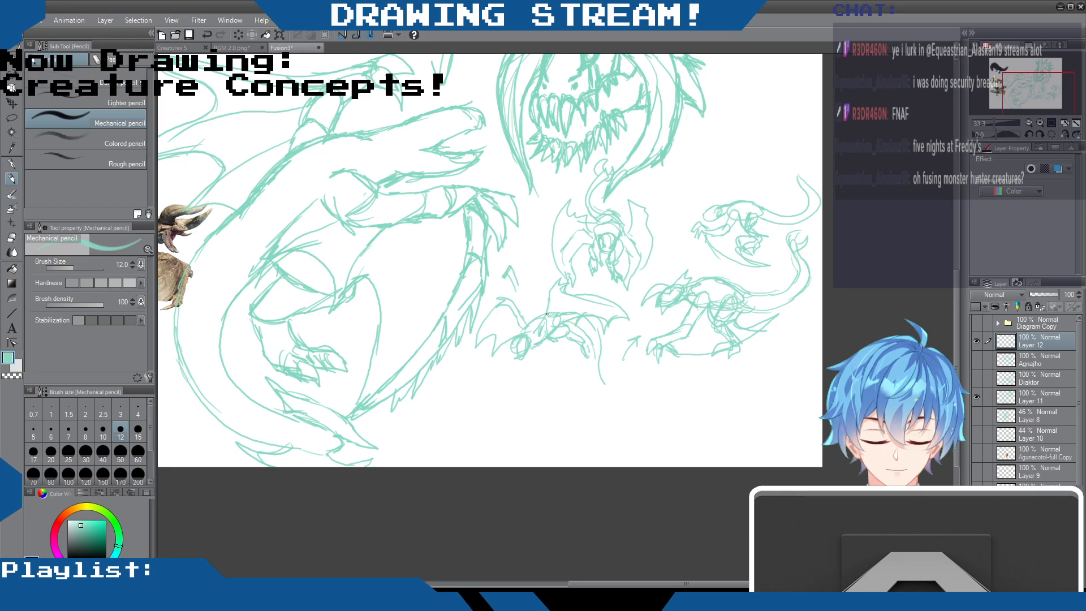
mouse_move(606, 304)
mouse_down()
mouse_move(605, 408)
mouse_move(622, 408)
mouse_up()
mouse_move(622, 408)
mouse_down()
mouse_move(596, 393)
mouse_move(608, 409)
mouse_move(597, 409)
mouse_move(605, 395)
mouse_move(624, 408)
mouse_up()
drag(515, 343, 524, 358)
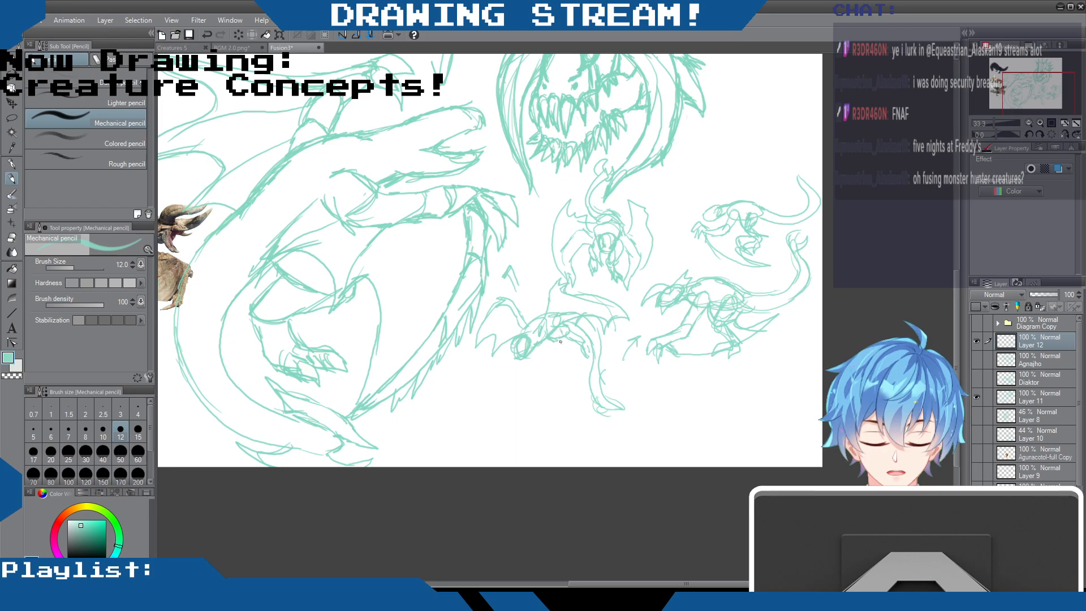
- Erase the rough lines under the new pose's body and redraw its bent hind legs with clawed feet
key(e)
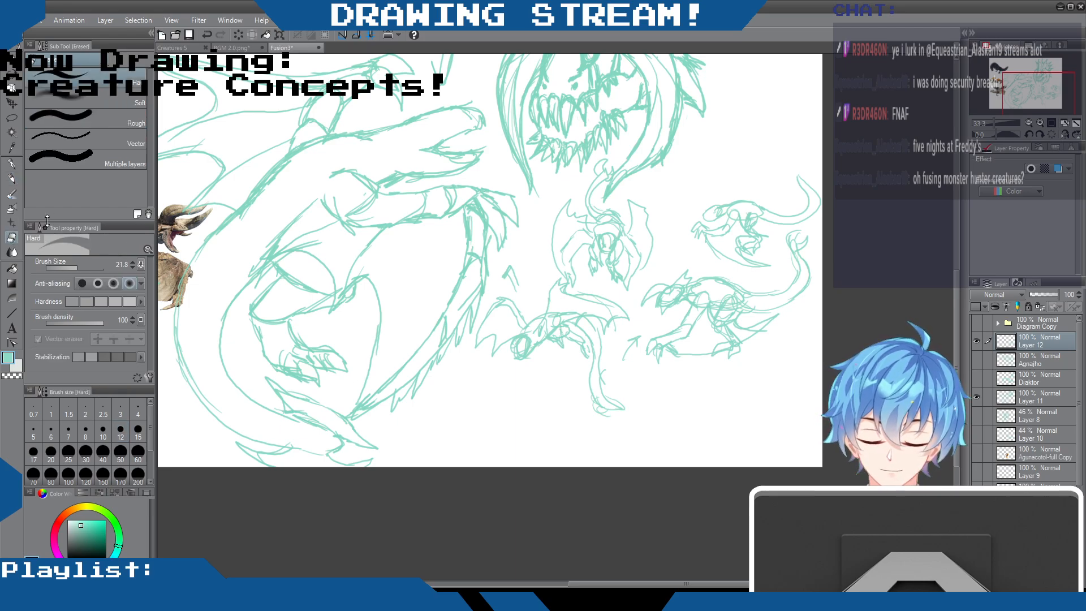
drag(562, 332, 561, 345)
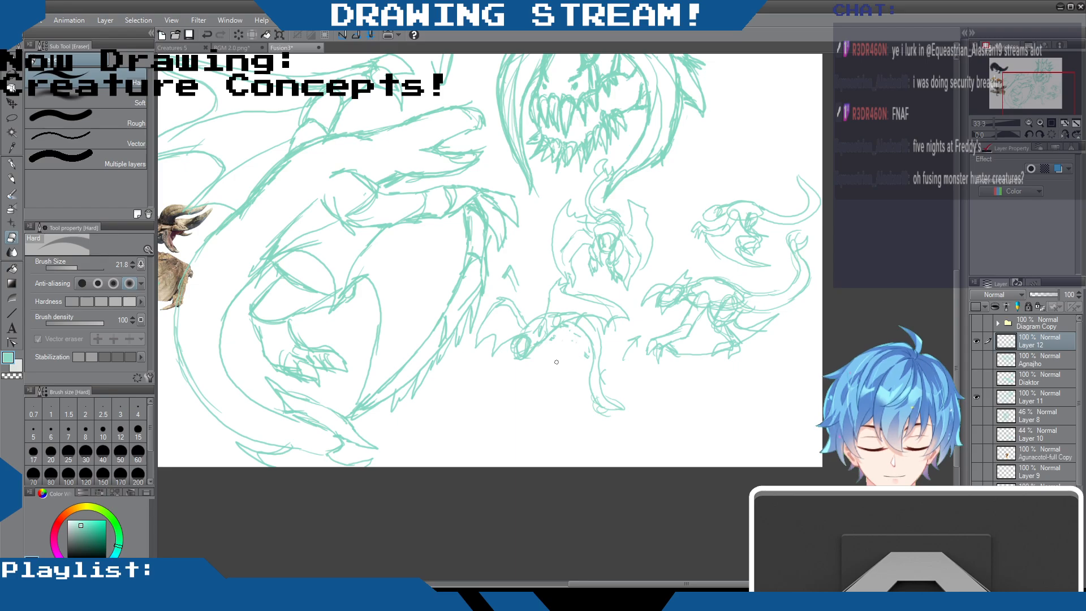
click(13, 178)
mouse_move(553, 332)
mouse_down()
mouse_move(555, 344)
mouse_move(570, 336)
mouse_move(584, 364)
mouse_up()
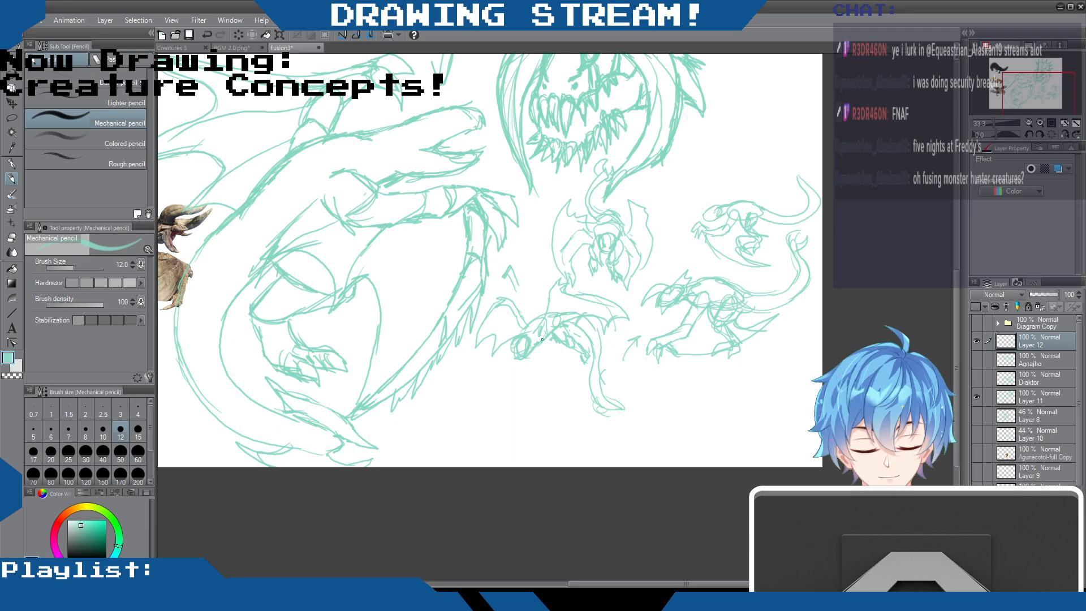
mouse_move(548, 340)
mouse_down()
mouse_move(575, 355)
mouse_move(568, 371)
mouse_move(571, 364)
mouse_up()
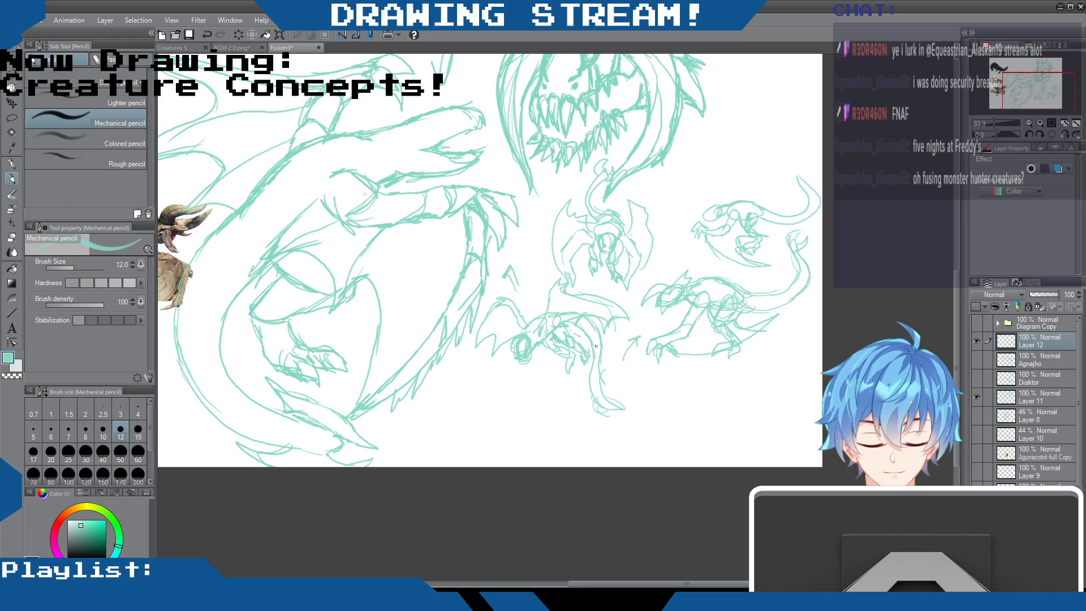
- Add detail strokes to the head, wing arms and underside of the spread-wing pose
drag(514, 346, 510, 364)
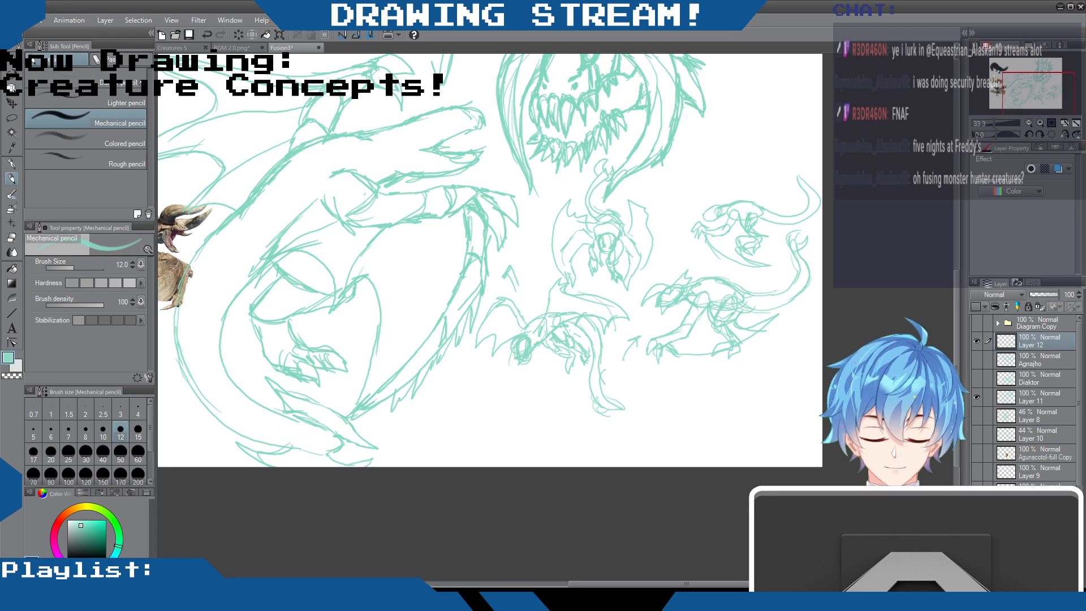
drag(521, 318, 524, 332)
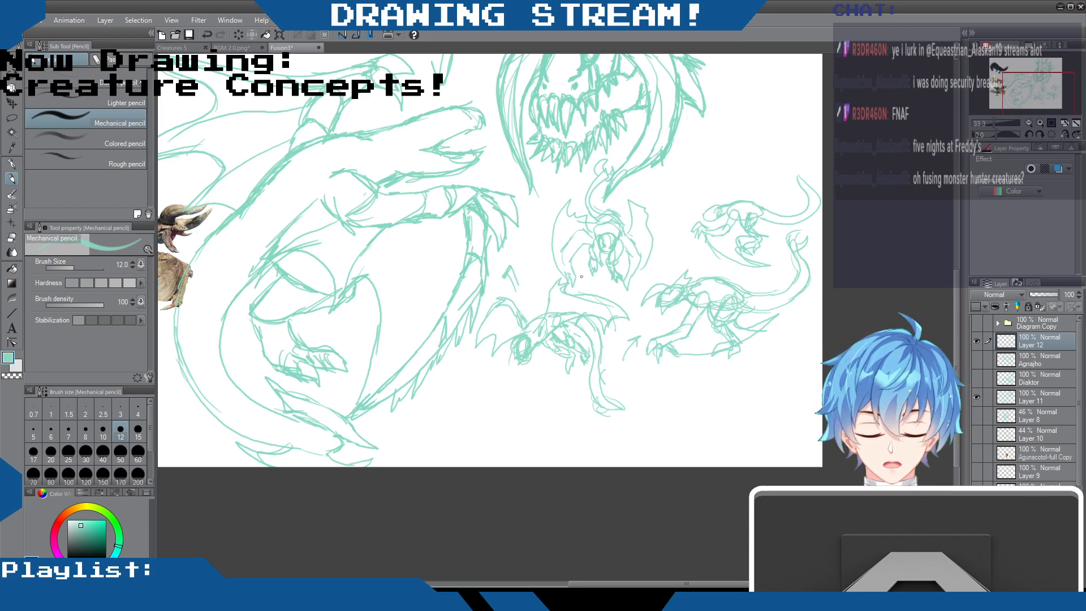
click(12, 237)
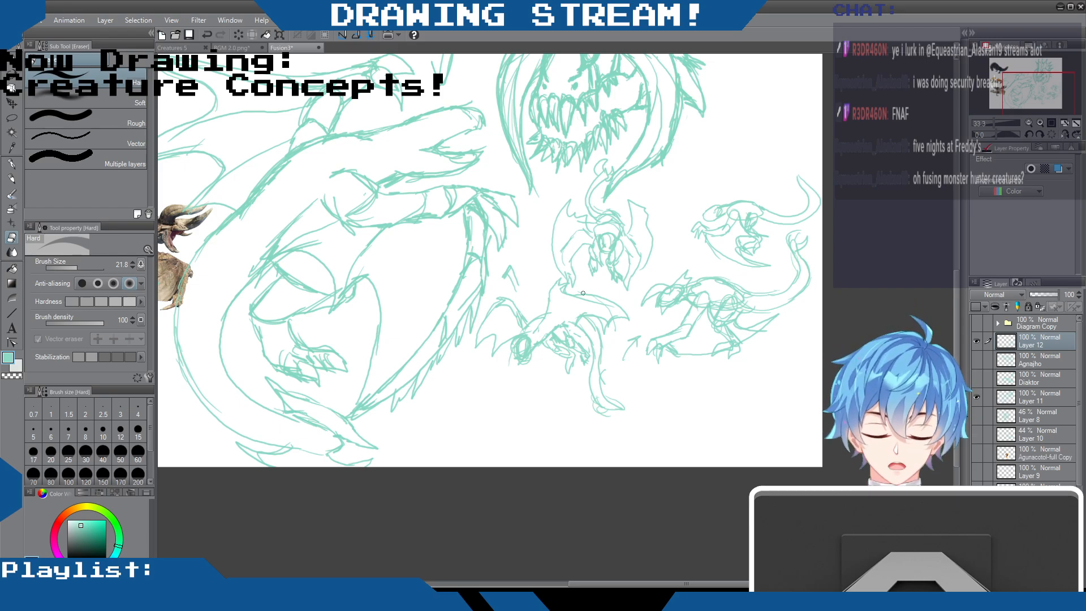
drag(955, 287, 948, 246)
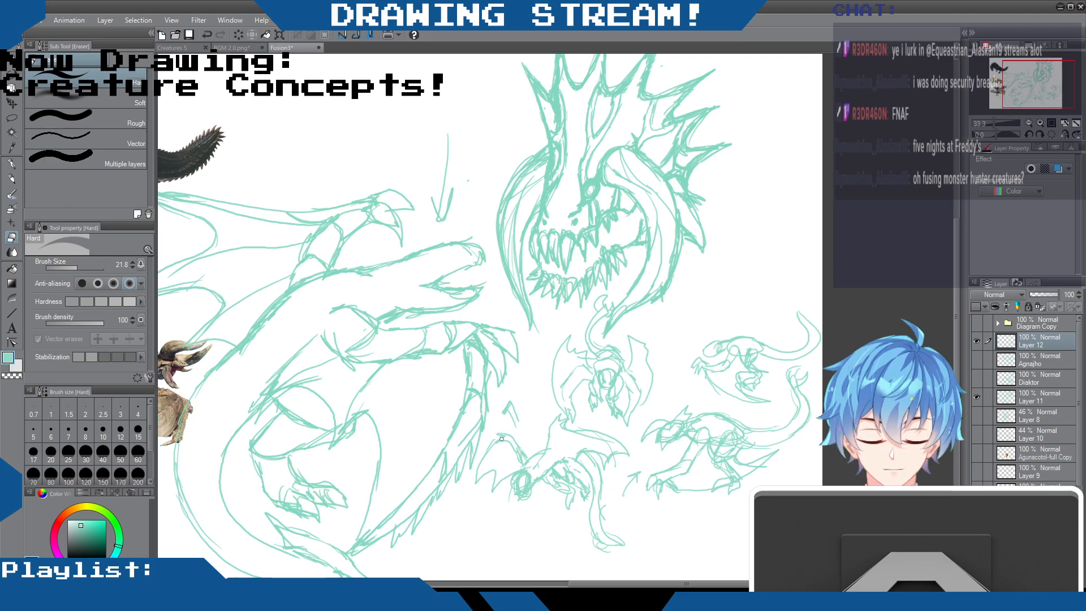
click(12, 179)
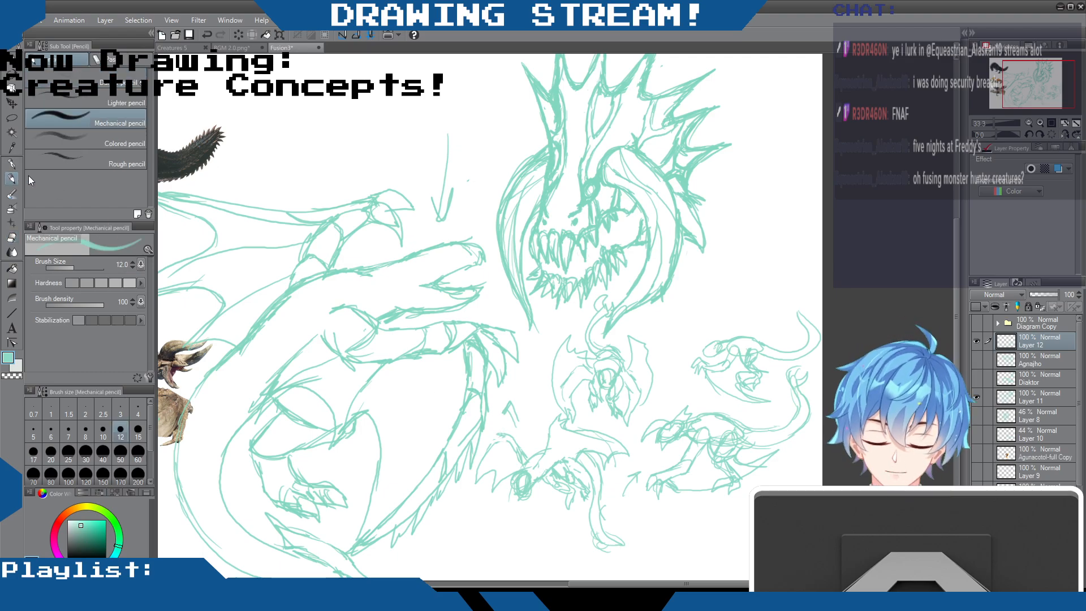
drag(491, 435, 511, 446)
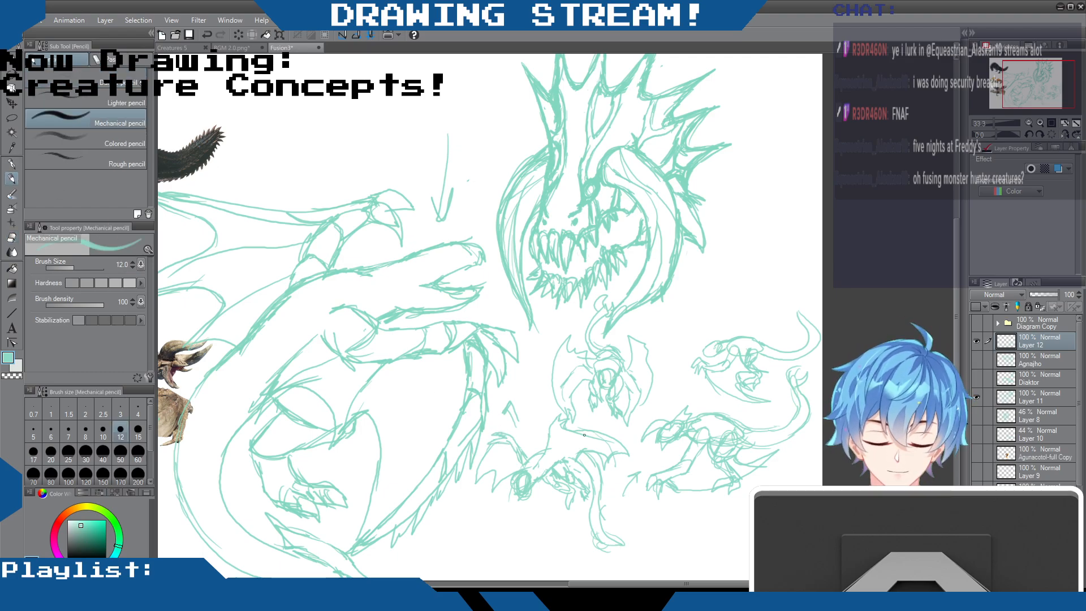
drag(585, 452, 563, 475)
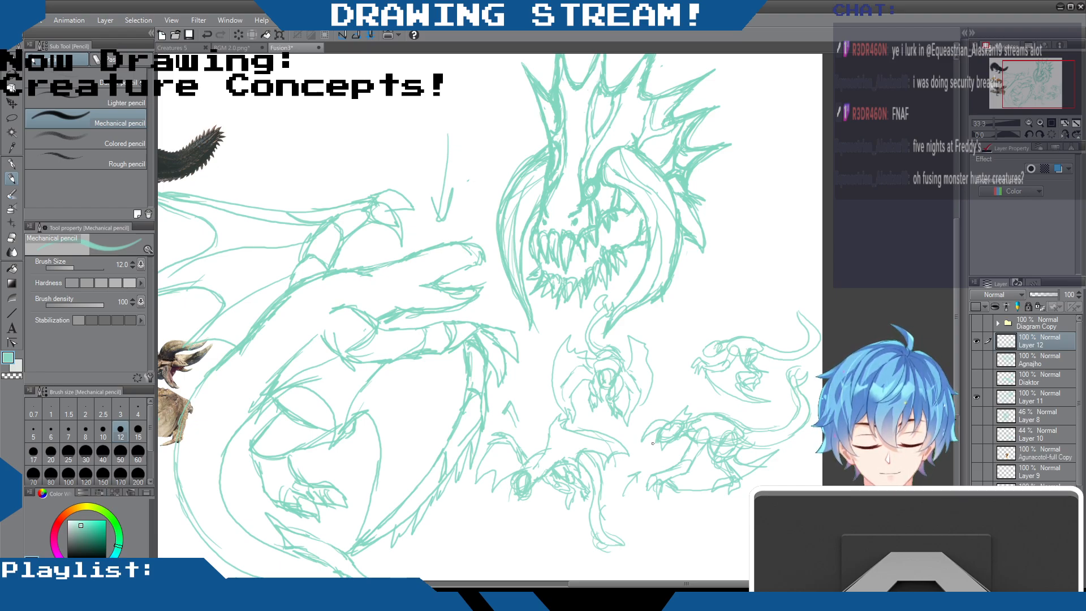
- Add short curved accent strokes beside the back of the dark reference monster
drag(676, 584, 590, 584)
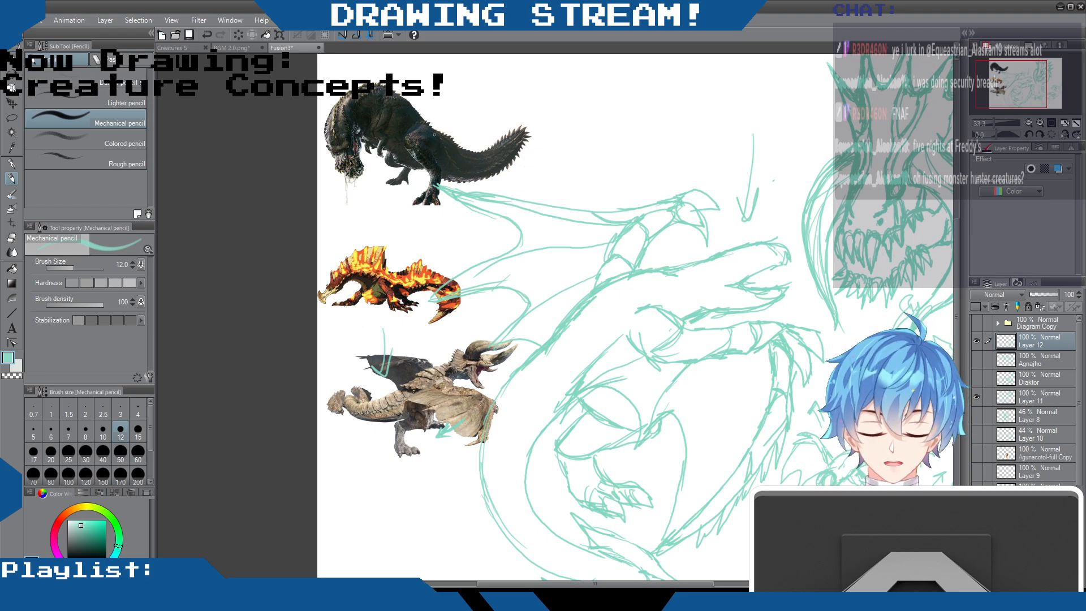
drag(328, 99, 353, 77)
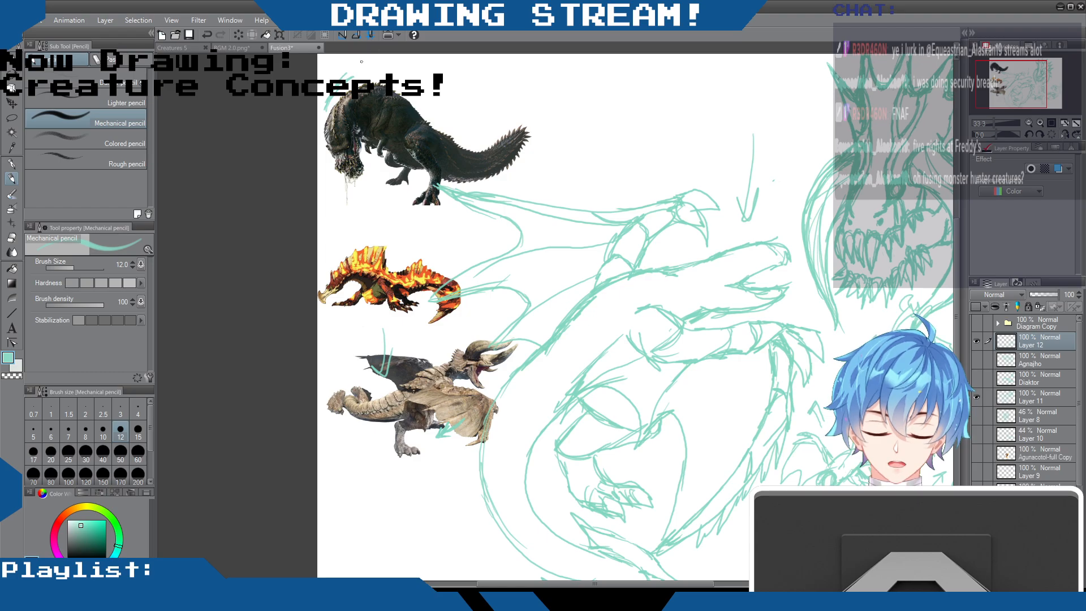
mouse_move(539, 90)
mouse_down()
mouse_move(544, 109)
mouse_move(527, 75)
mouse_move(515, 82)
mouse_up()
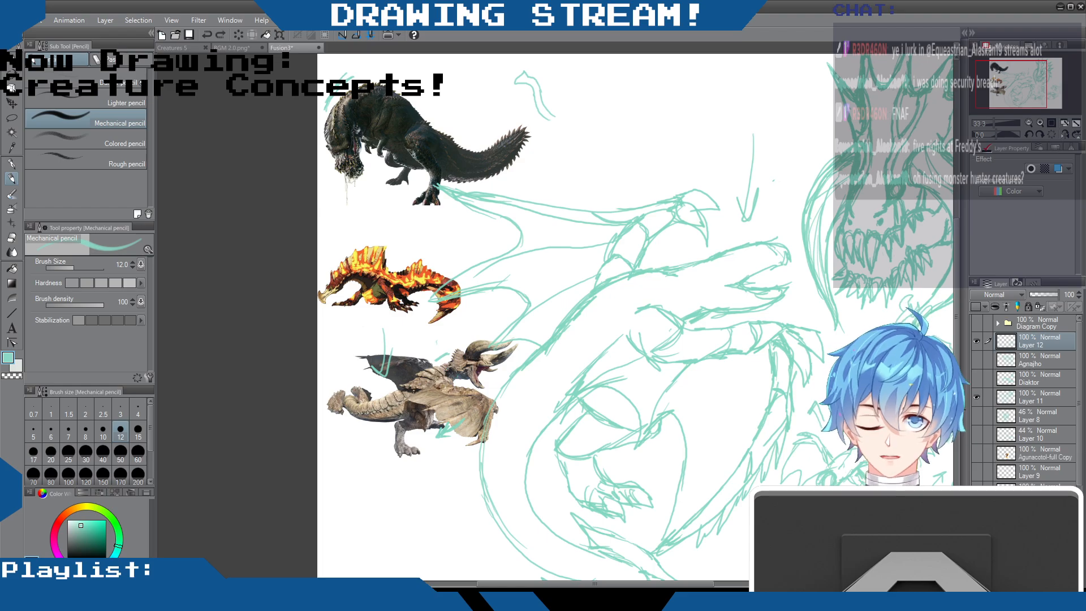
key(ctrl+z)
key(ctrl+z)
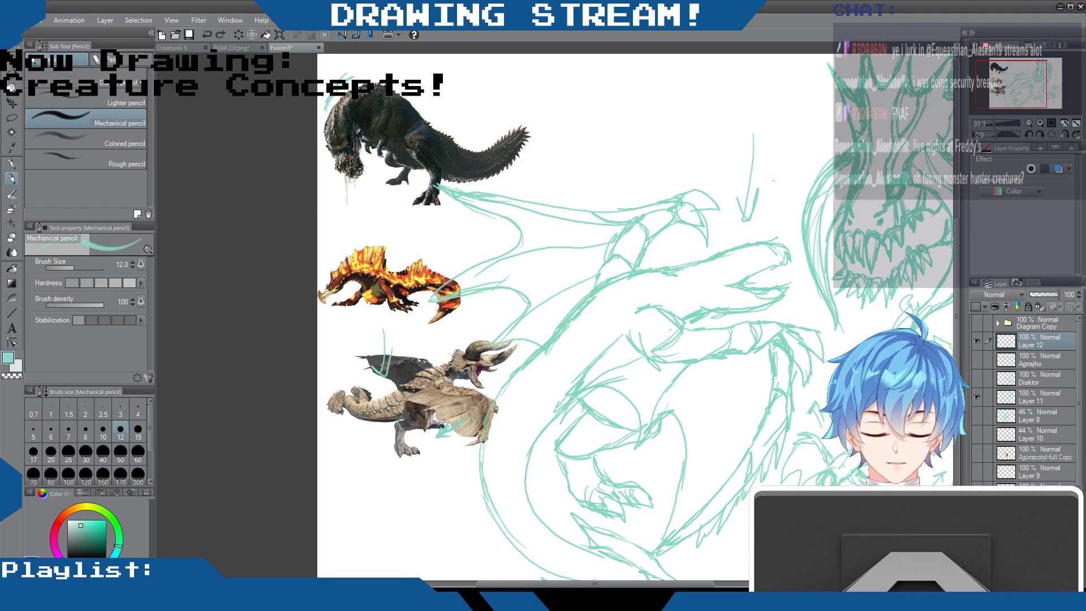
- Save the Fusion3 drawing with the added pose studies
mouse_move(753, 138)
mouse_down()
mouse_move(749, 221)
mouse_move(759, 198)
mouse_up()
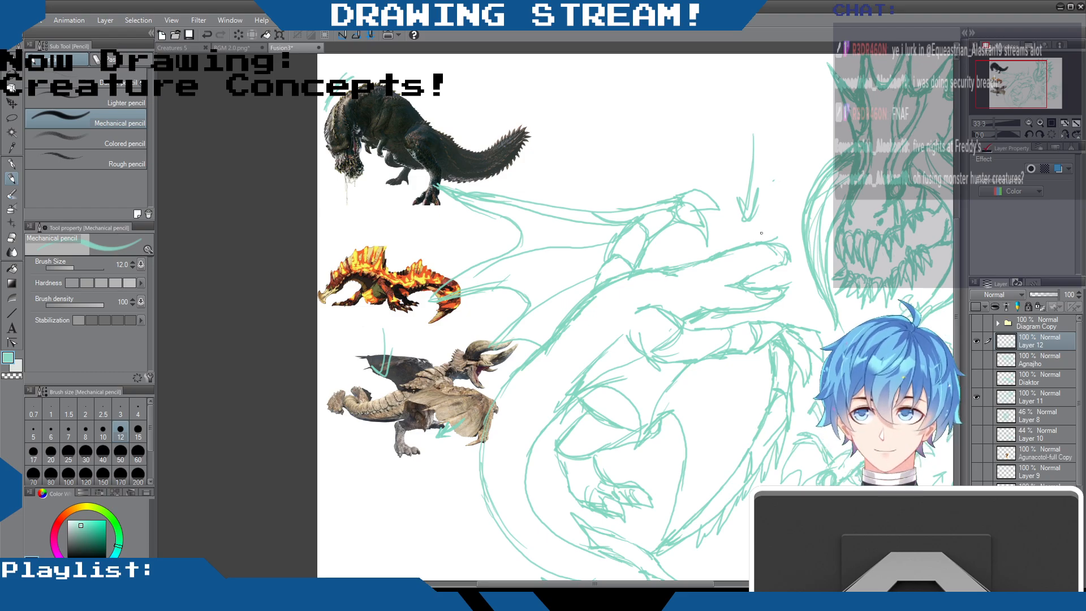
mouse_move(626, 584)
mouse_down()
mouse_move(747, 570)
mouse_move(732, 572)
mouse_up()
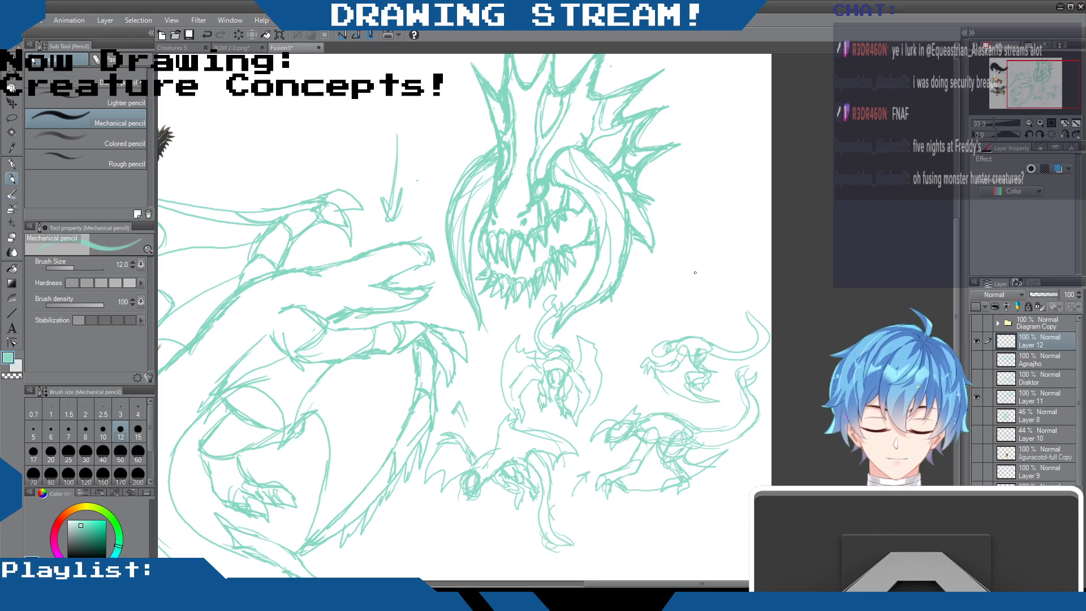
scroll(956, 294, up, 1)
drag(956, 295, 955, 268)
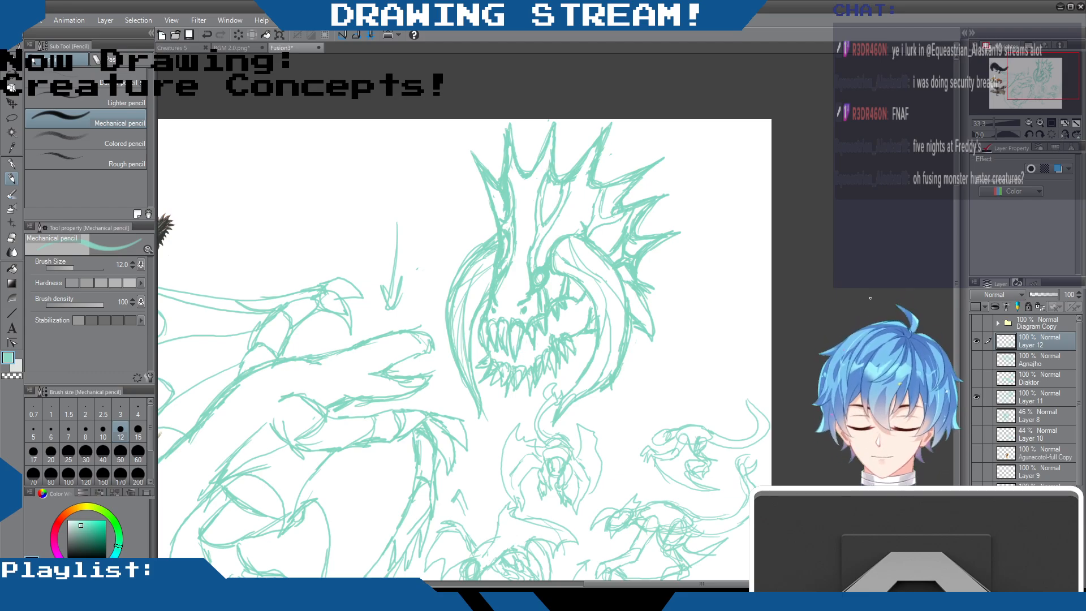
scroll(871, 298, down, 2)
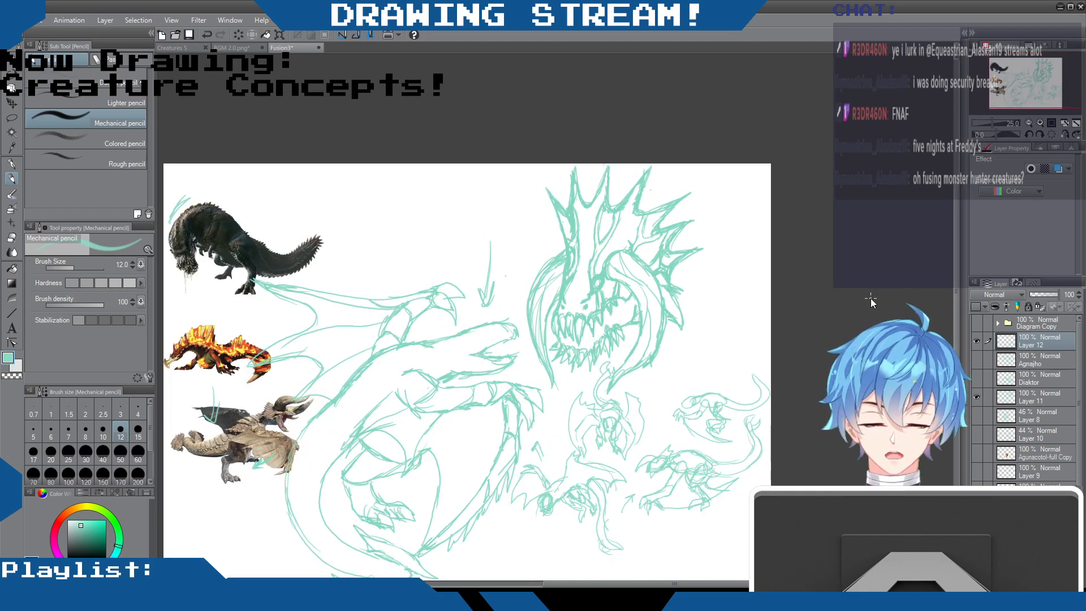
scroll(852, 291, up, 1)
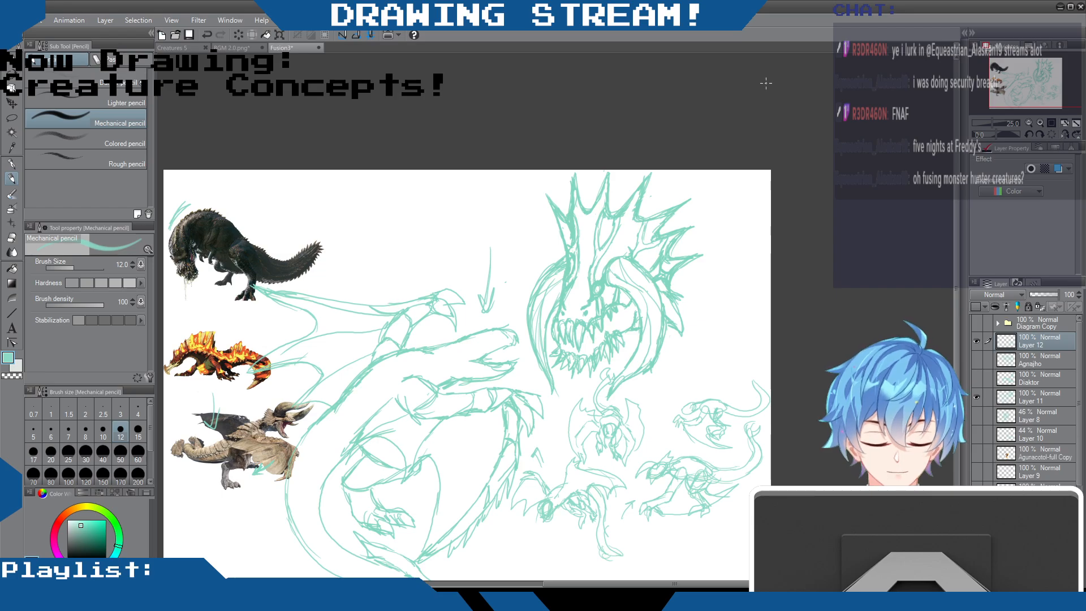
drag(957, 199, 957, 225)
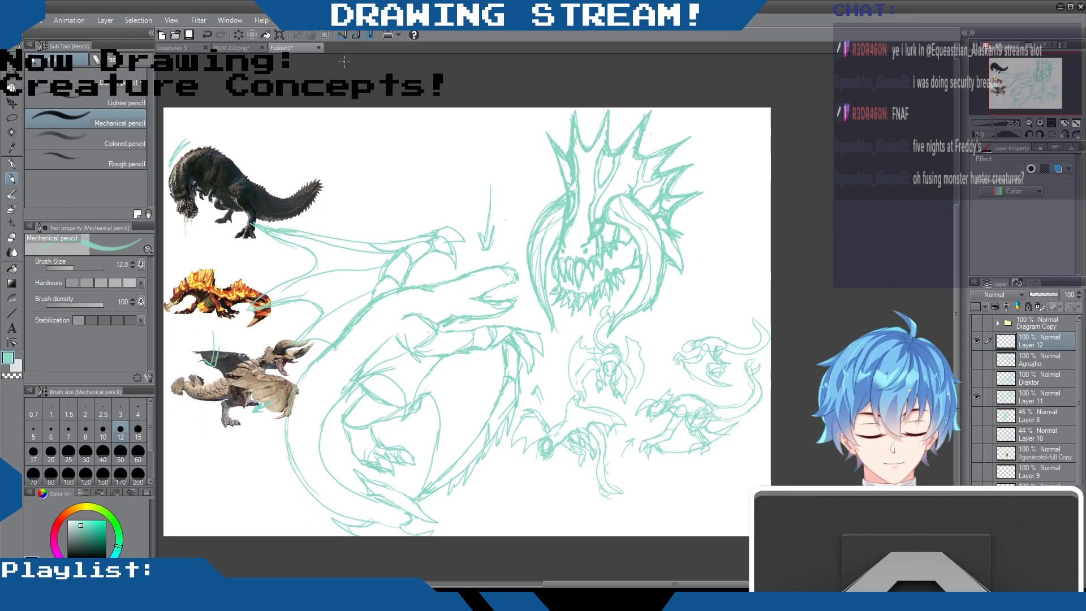
click(188, 34)
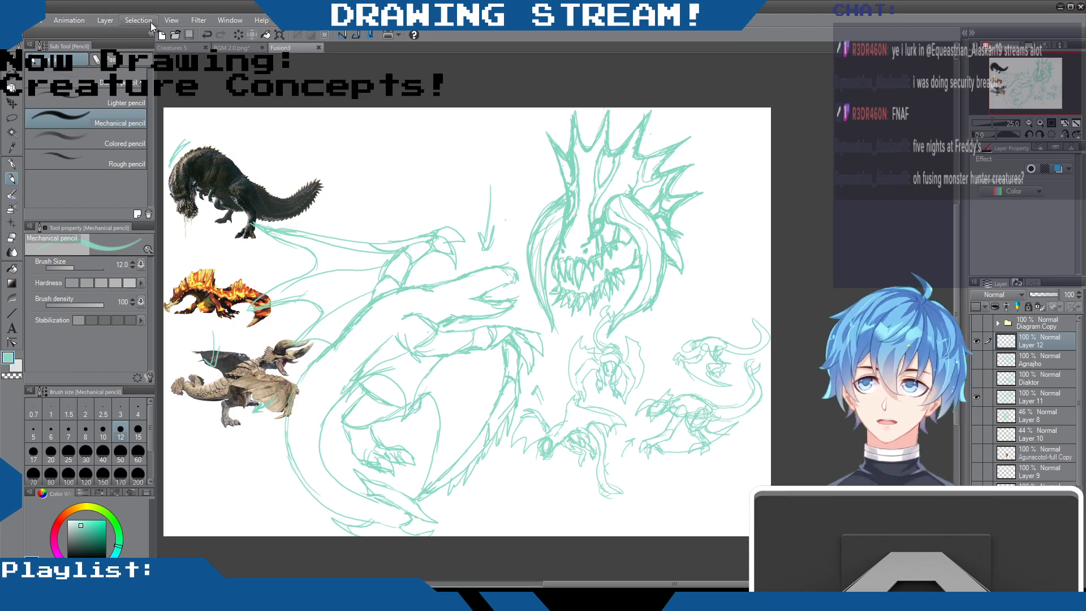
- Close the BGM 2.0 reference image document
click(245, 46)
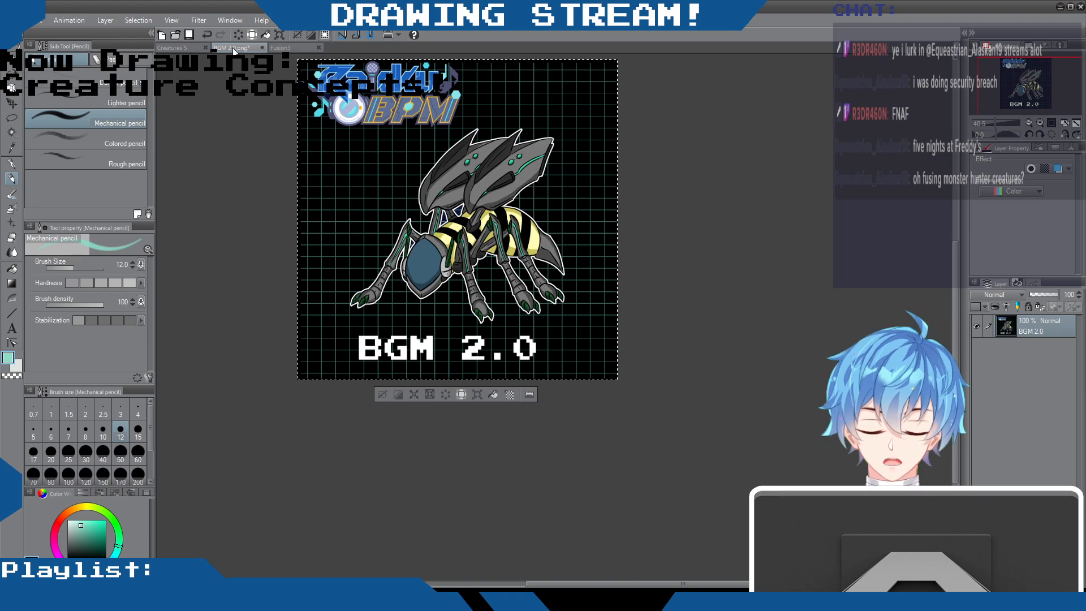
click(199, 48)
click(256, 50)
click(261, 48)
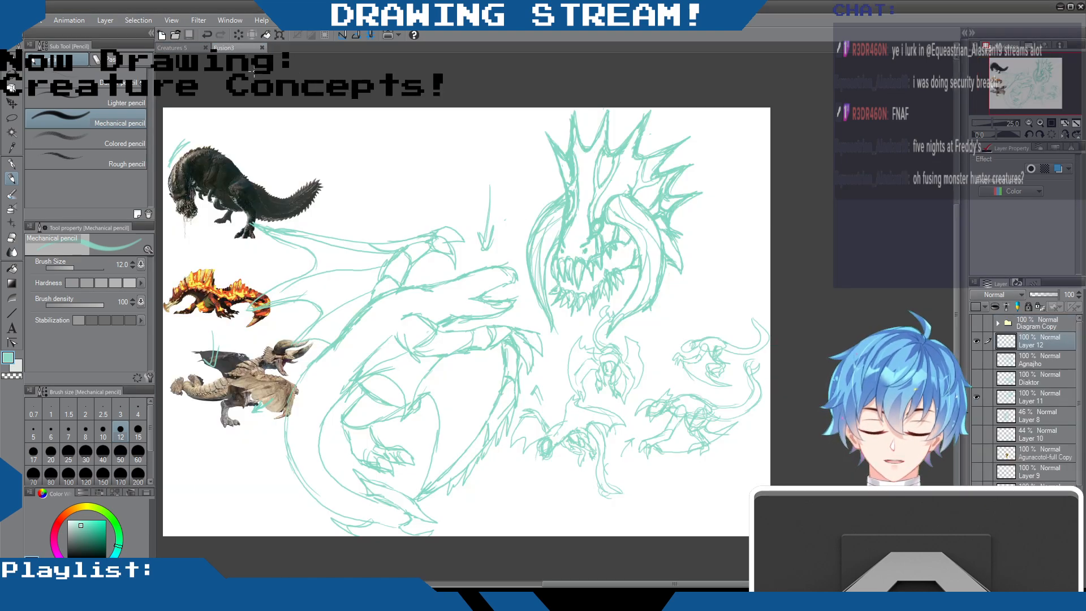
- Review the insect creature sketches in the Creatures 5 drawing and return to the Fusion3 drawing
click(171, 45)
scroll(659, 174, down, 1)
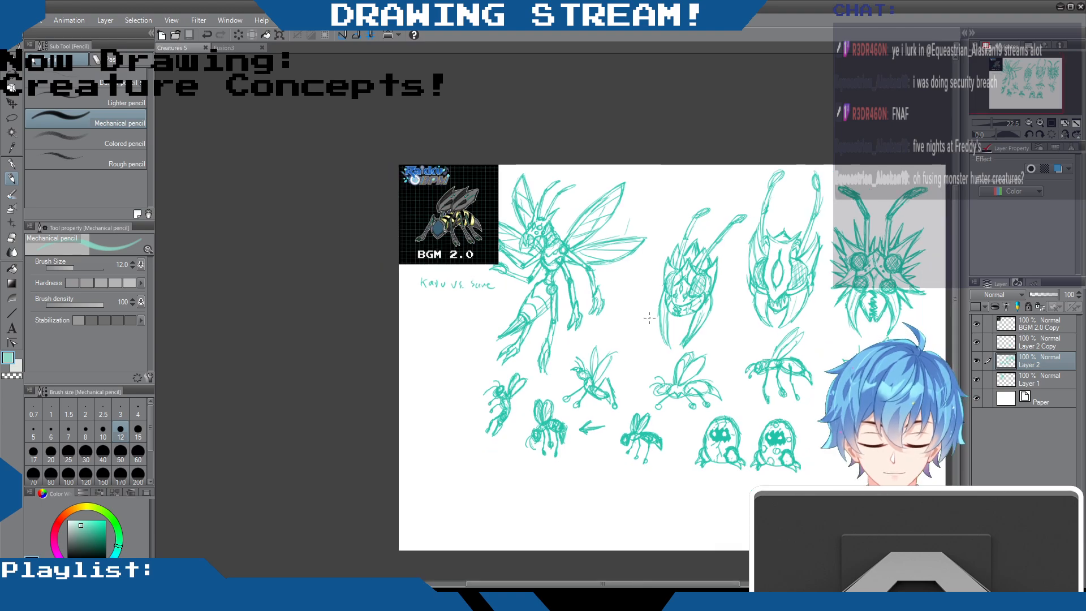
scroll(658, 325, up, 1)
drag(623, 586, 701, 582)
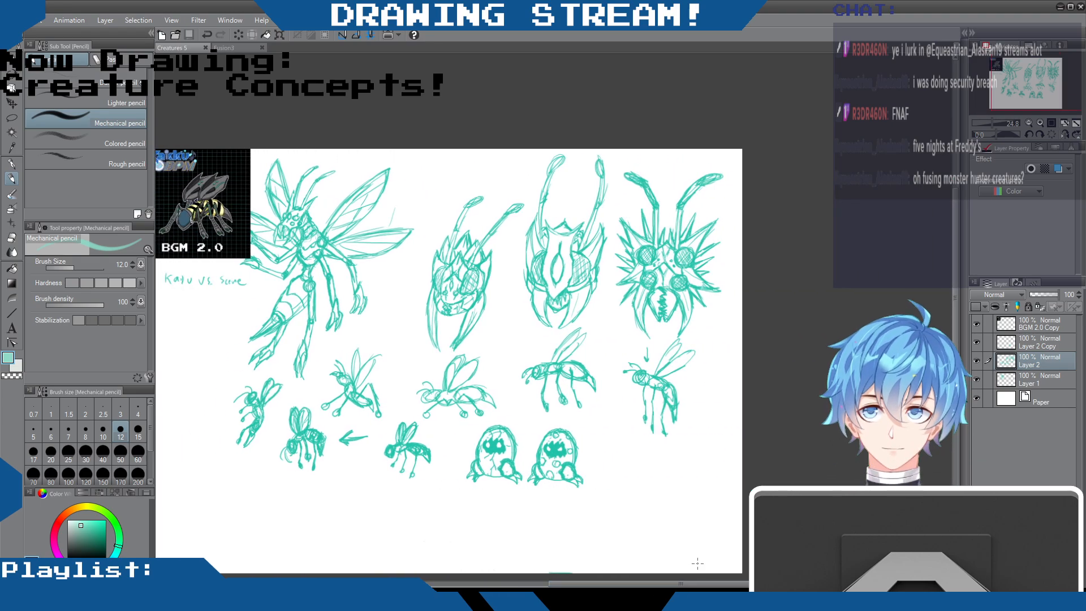
click(234, 50)
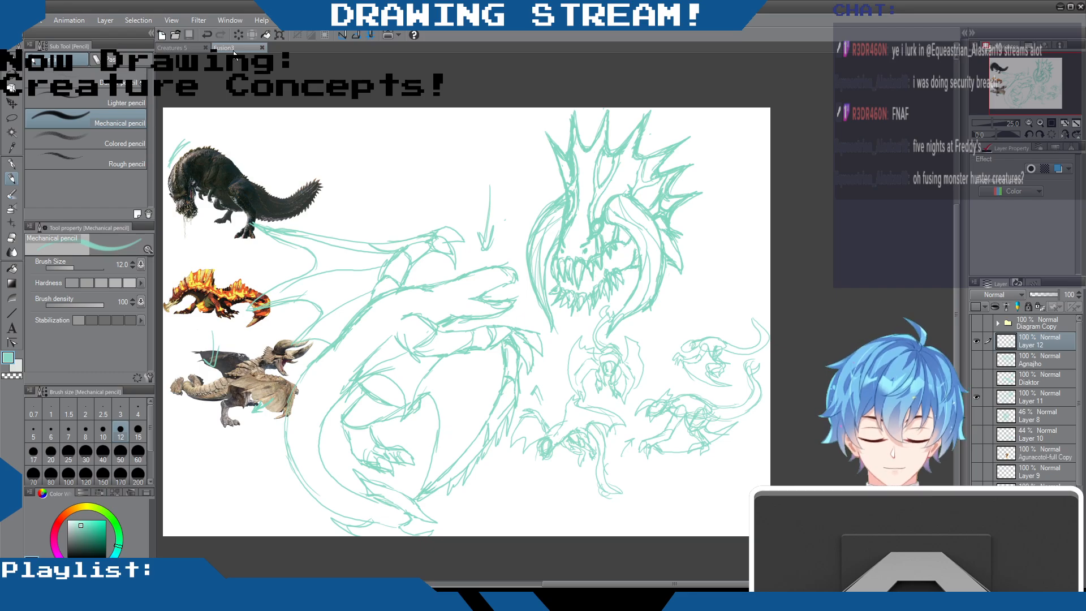